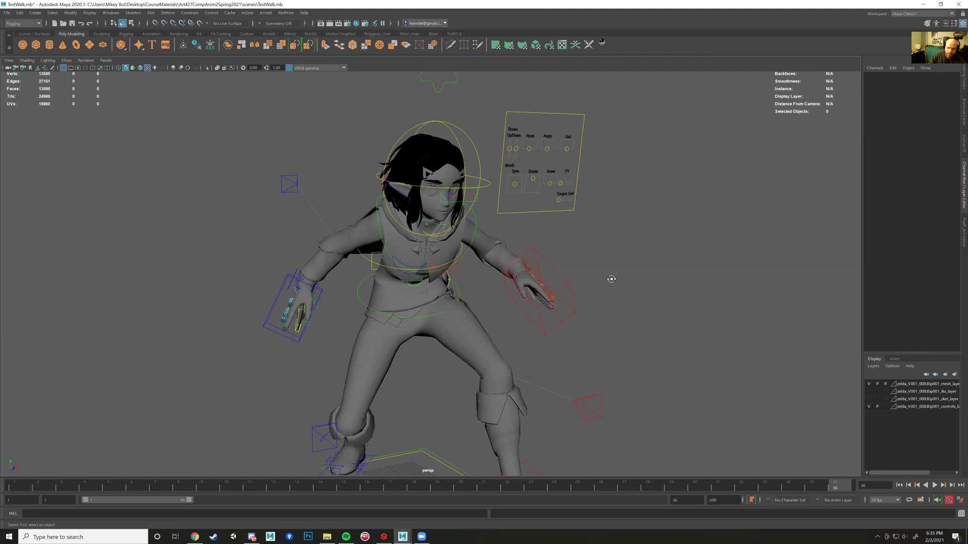
- Open the Red9 Animation Toolkit
{"action": "left_click_drag", "start_coordinate": [611, 279], "coordinate": [560, 279], "text": "alt"}
{"action": "left_click_drag", "start_coordinate": [515, 224], "coordinate": [557, 302], "text": "alt"}
{"action": "scroll", "coordinate": [605, 237], "scroll_direction": "up", "scroll_amount": 5}
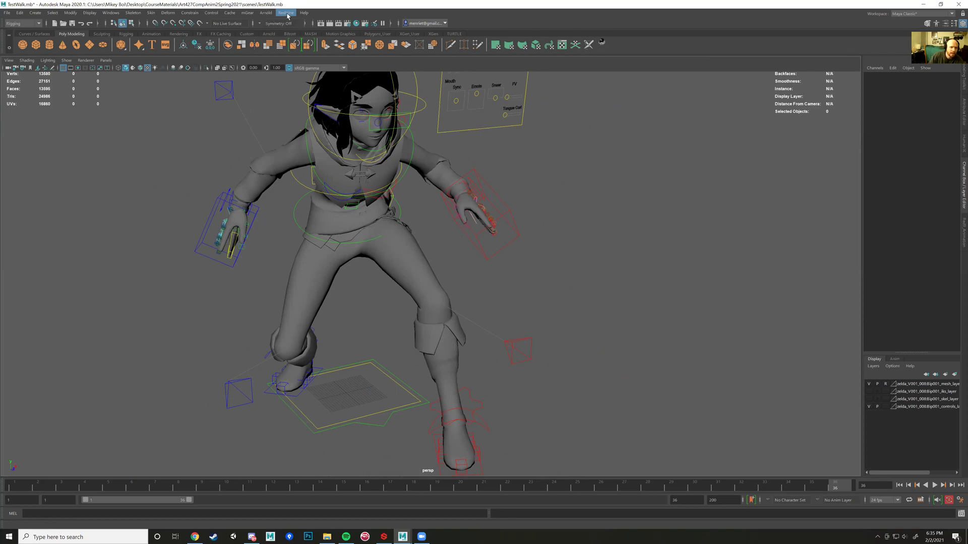
{"action": "left_click", "coordinate": [286, 14]}
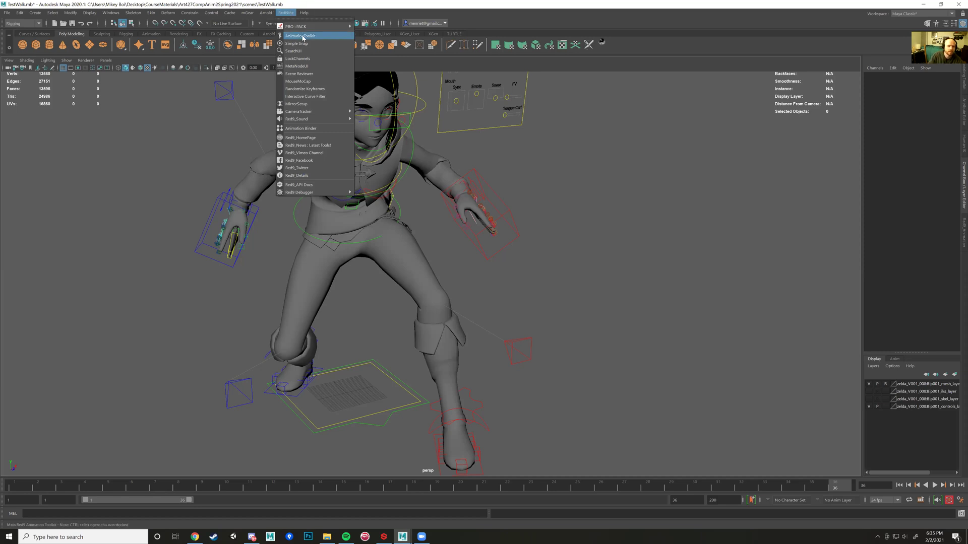
{"action": "left_click", "coordinate": [301, 36]}
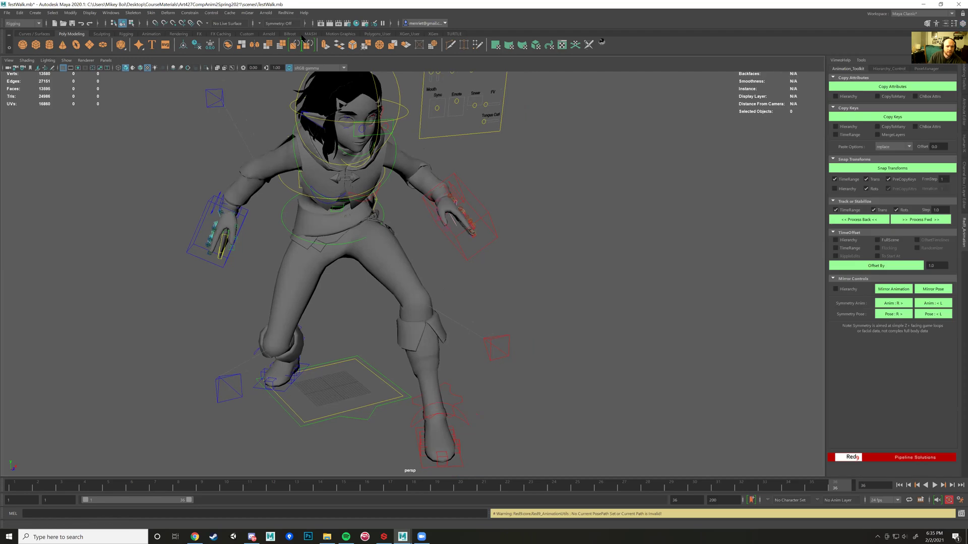
{"action": "left_click", "coordinate": [286, 14]}
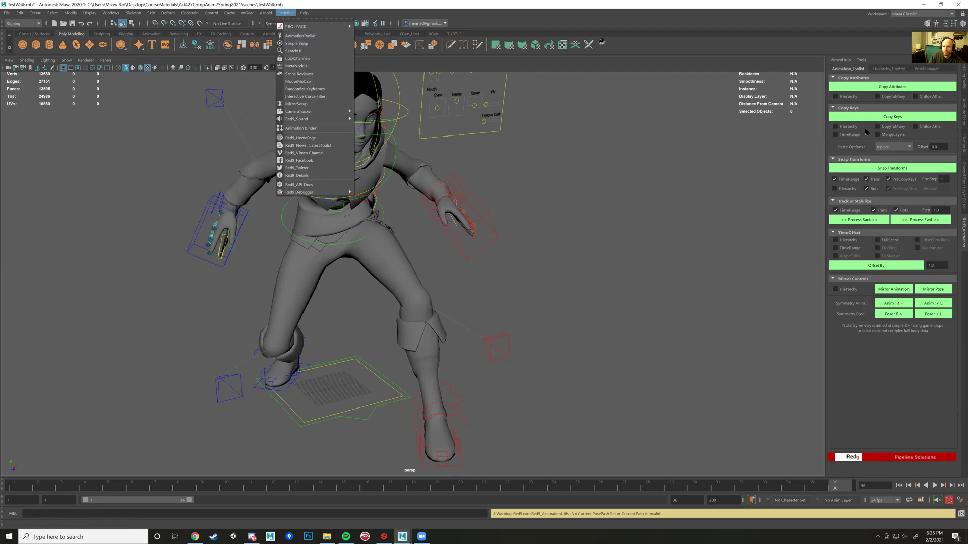
{"action": "left_click", "coordinate": [914, 369]}
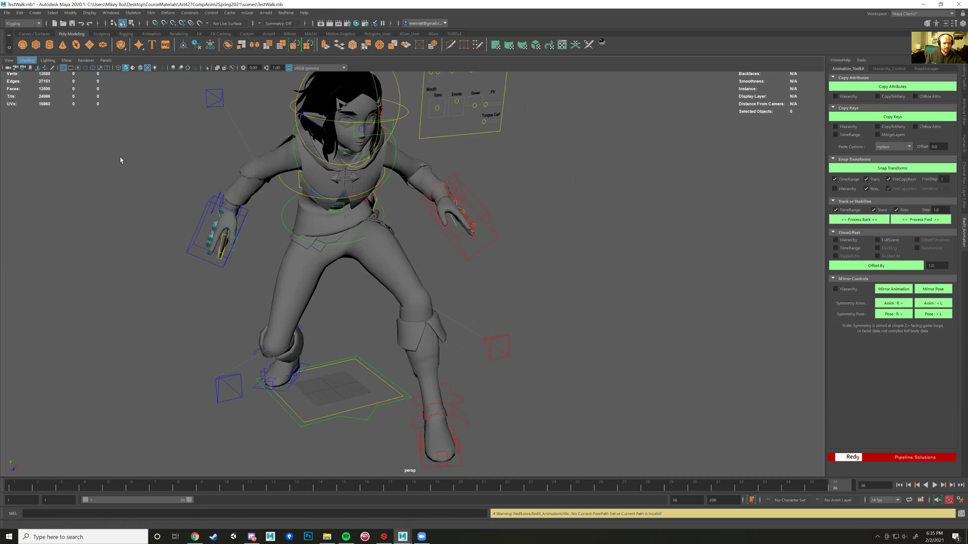
- Create a polygon sphere and move it up beside the character's right hand
{"action": "left_click", "coordinate": [23, 47]}
{"action": "scroll", "coordinate": [375, 335], "scroll_direction": "down", "scroll_amount": 5}
{"action": "scroll", "coordinate": [392, 358], "scroll_direction": "up", "scroll_amount": 2}
{"action": "key", "text": "w"}
{"action": "left_click_drag", "start_coordinate": [419, 346], "coordinate": [400, 343], "text": "alt"}
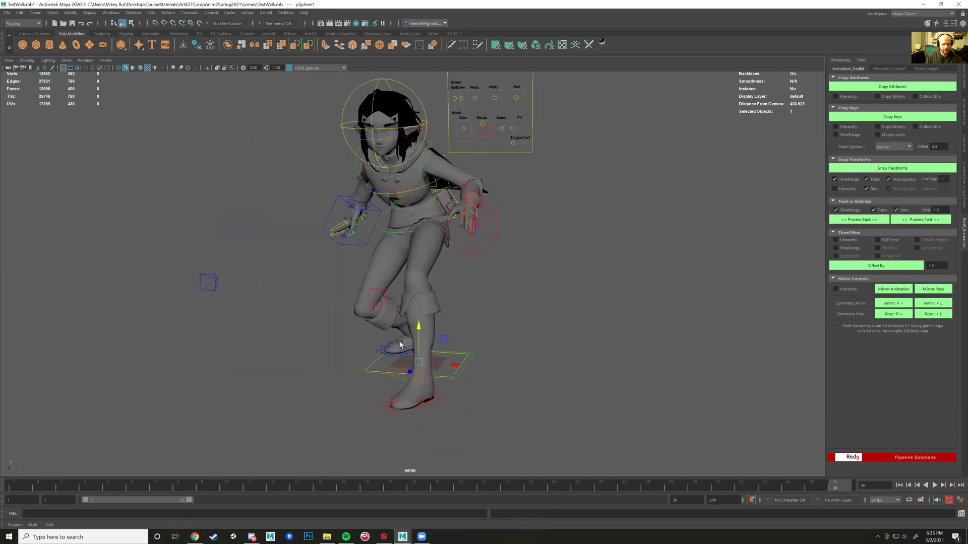
{"action": "middle_click_drag", "start_coordinate": [400, 344], "coordinate": [348, 217]}
{"action": "left_click_drag", "start_coordinate": [348, 217], "coordinate": [570, 307], "text": "alt"}
{"action": "scroll", "coordinate": [393, 285], "scroll_direction": "up", "scroll_amount": 4}
{"action": "scroll", "coordinate": [565, 292], "scroll_direction": "down", "scroll_amount": 4}
{"action": "middle_click_drag", "start_coordinate": [560, 226], "coordinate": [520, 268], "text": "alt"}
{"action": "left_click_drag", "start_coordinate": [520, 262], "coordinate": [454, 277], "text": "alt"}
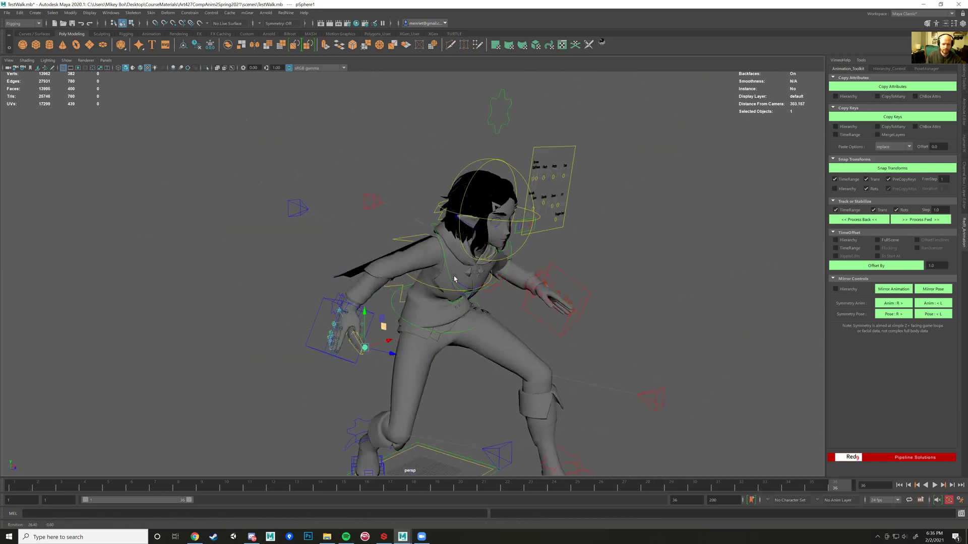
{"action": "right_click_drag", "start_coordinate": [45, 497], "coordinate": [35, 532], "text": "alt"}
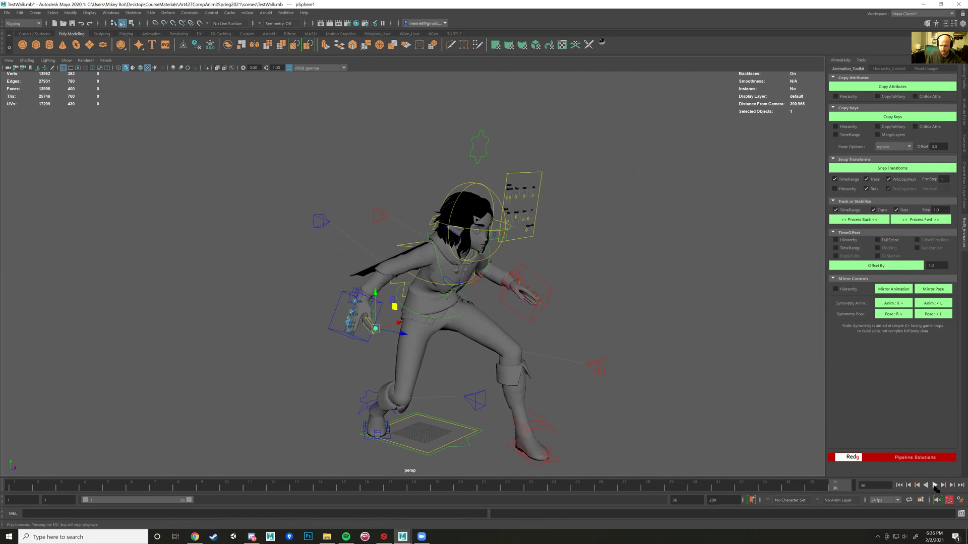
- Move the sphere over to the character's left hand and scale it up to ball size
{"action": "left_click", "coordinate": [934, 486]}
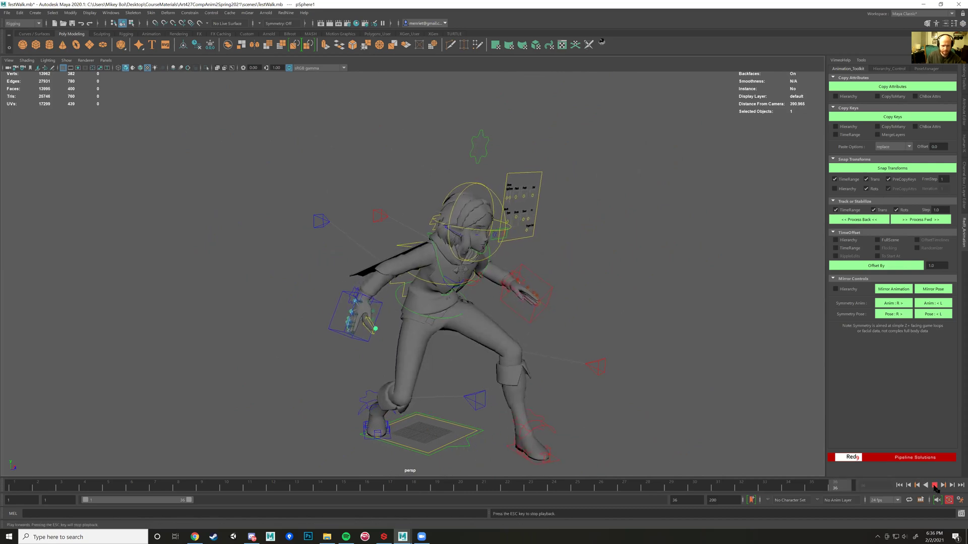
{"action": "key", "text": "Escape"}
{"action": "left_click_drag", "start_coordinate": [338, 319], "coordinate": [502, 327]}
{"action": "scroll", "coordinate": [557, 352], "scroll_direction": "up", "scroll_amount": 5}
{"action": "key", "text": "r"}
{"action": "left_click_drag", "start_coordinate": [504, 270], "coordinate": [681, 298]}
{"action": "key", "text": "w"}
{"action": "left_click_drag", "start_coordinate": [507, 267], "coordinate": [494, 237], "text": "alt"}
{"action": "middle_click_drag", "start_coordinate": [494, 237], "coordinate": [531, 248]}
{"action": "left_click_drag", "start_coordinate": [531, 249], "coordinate": [559, 254], "text": "alt"}
{"action": "scroll", "coordinate": [504, 267], "scroll_direction": "up", "scroll_amount": 5}
{"action": "right_click_drag", "start_coordinate": [563, 365], "coordinate": [546, 339], "text": "alt"}
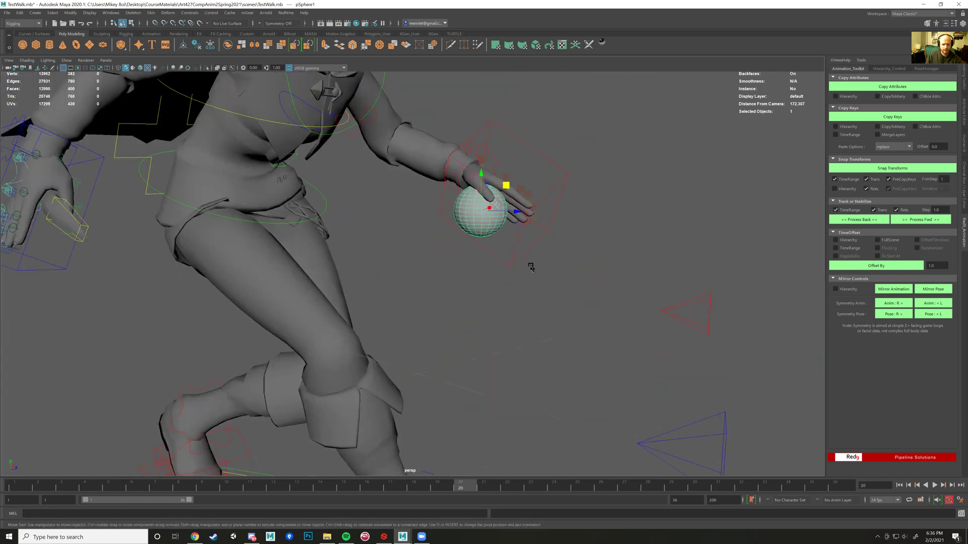
- Delete the sphere's keyframe at frame 20 and return to frame 1
{"action": "left_click", "coordinate": [24, 486]}
{"action": "left_click_drag", "start_coordinate": [618, 180], "coordinate": [351, 239], "text": "alt"}
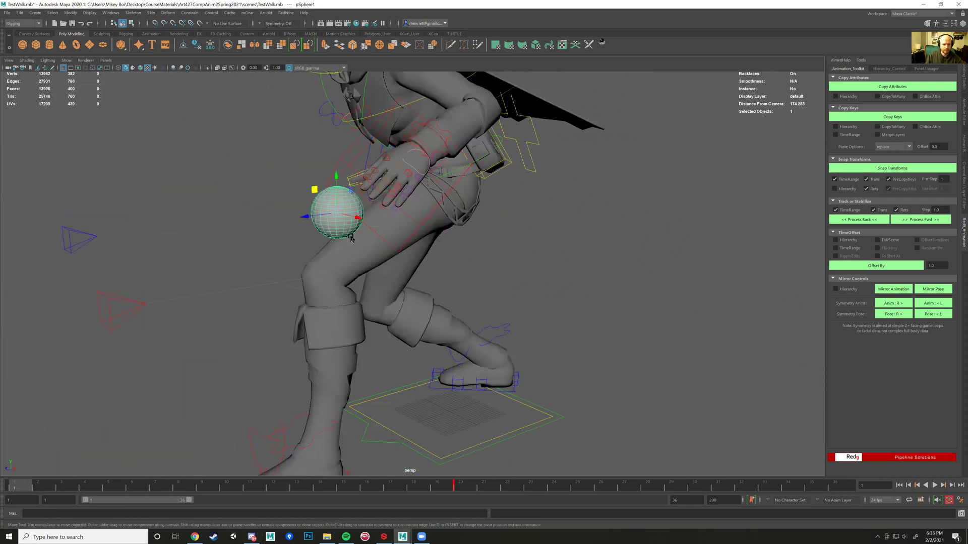
{"action": "left_click", "coordinate": [466, 486]}
{"action": "right_click", "coordinate": [469, 486]}
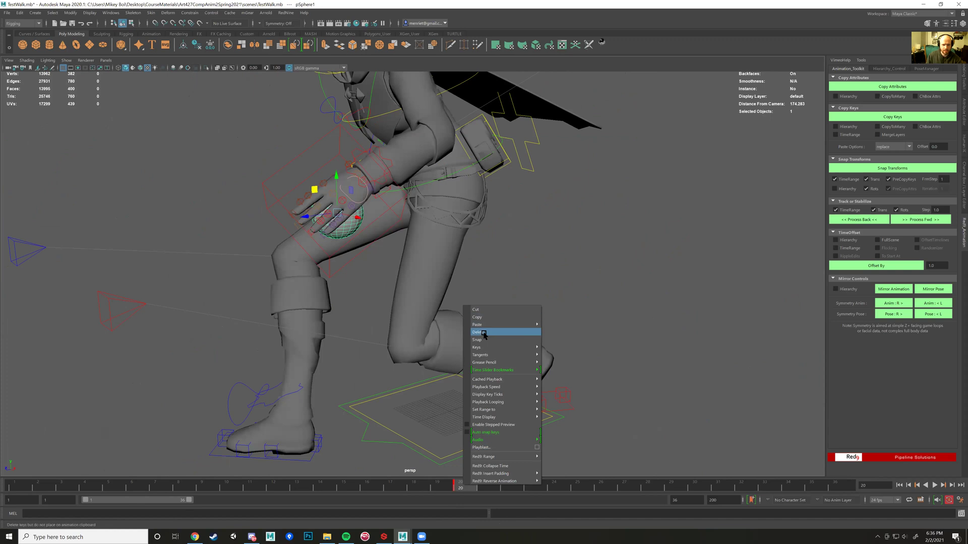
{"action": "left_click", "coordinate": [486, 331]}
{"action": "left_click", "coordinate": [18, 487]}
- Reposition the sphere under the palm of the character's left hand at frame 1
{"action": "left_click_drag", "start_coordinate": [303, 289], "coordinate": [524, 315], "text": "alt"}
{"action": "middle_click_drag", "start_coordinate": [466, 333], "coordinate": [427, 383], "text": "alt"}
{"action": "left_click_drag", "start_coordinate": [426, 384], "coordinate": [440, 343], "text": "alt"}
{"action": "right_click_drag", "start_coordinate": [440, 343], "coordinate": [447, 277], "text": "alt"}
{"action": "left_click_drag", "start_coordinate": [433, 288], "coordinate": [378, 266]}
{"action": "left_click_drag", "start_coordinate": [484, 280], "coordinate": [348, 272], "text": "alt"}
{"action": "left_click_drag", "start_coordinate": [427, 267], "coordinate": [438, 275]}
{"action": "right_click_drag", "start_coordinate": [440, 269], "coordinate": [534, 272], "text": "alt"}
{"action": "left_click_drag", "start_coordinate": [535, 272], "coordinate": [520, 212], "text": "alt"}
- Rotate the left pinky's finger controls so the pinky curls around the sphere
{"action": "left_click", "coordinate": [512, 210]}
{"action": "left_click", "coordinate": [486, 214]}
{"action": "left_click_drag", "start_coordinate": [488, 220], "coordinate": [382, 218], "text": "alt"}
{"action": "right_click_drag", "start_coordinate": [382, 218], "coordinate": [385, 195], "text": "alt"}
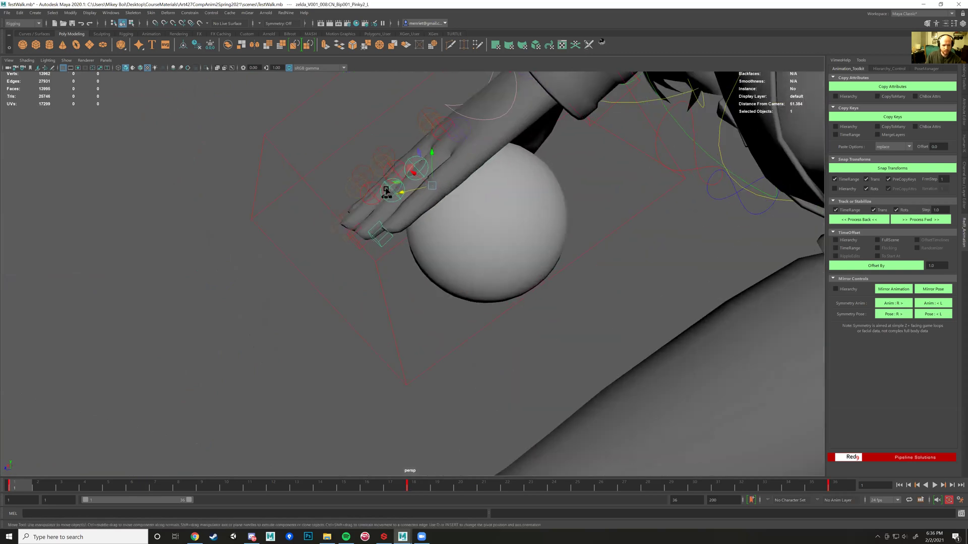
{"action": "left_click", "coordinate": [405, 174], "text": "shift"}
{"action": "key", "text": "e"}
{"action": "left_click_drag", "start_coordinate": [404, 175], "coordinate": [396, 218]}
- Curl the left ring finger's controls around the sphere and key the pose at frame 1
{"action": "left_click_drag", "start_coordinate": [471, 104], "coordinate": [450, 245], "text": "alt"}
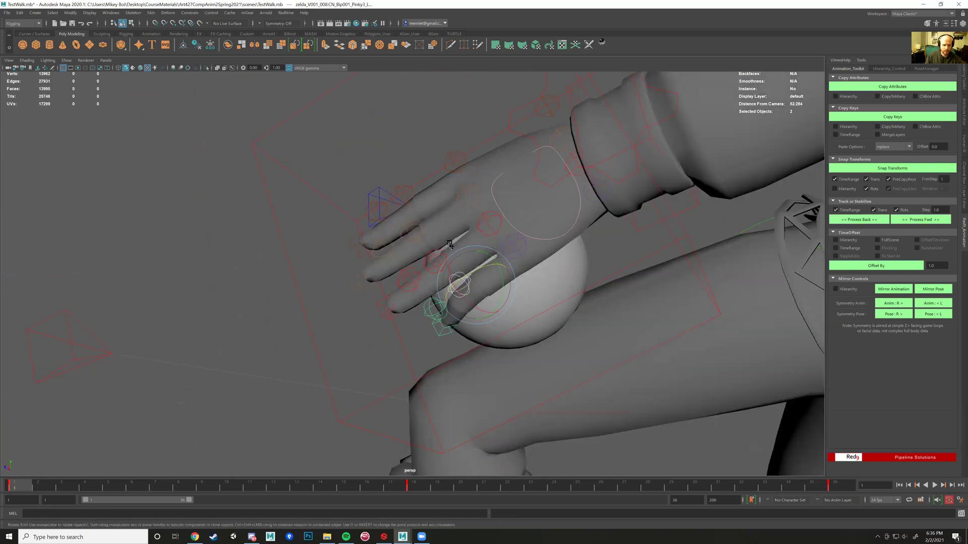
{"action": "left_click", "coordinate": [432, 256]}
{"action": "left_click", "coordinate": [430, 261]}
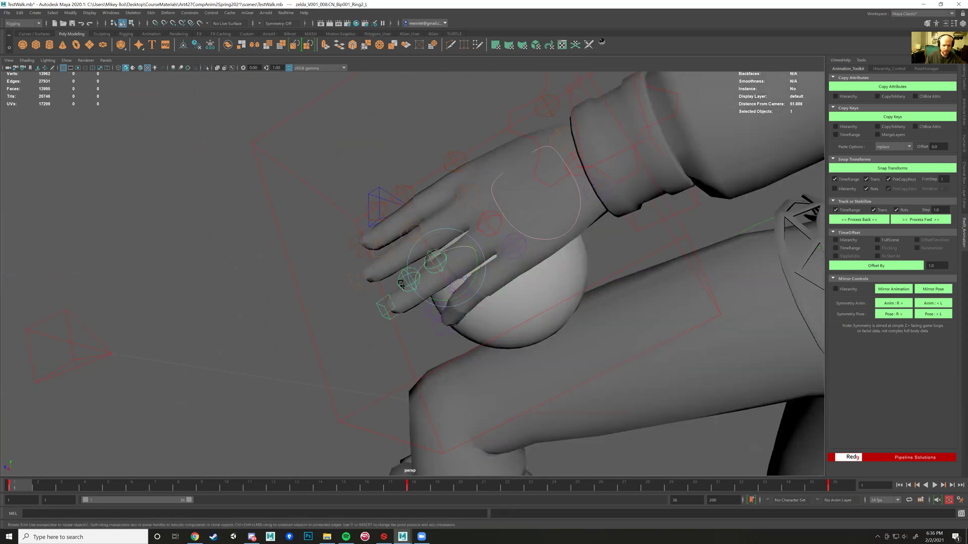
{"action": "left_click_drag", "start_coordinate": [401, 292], "coordinate": [518, 222], "text": "alt"}
{"action": "left_click", "coordinate": [526, 223], "text": "shift"}
{"action": "key", "text": "s"}
- Curl the left middle finger's controls around the sphere and clear the selection
{"action": "left_click_drag", "start_coordinate": [619, 196], "coordinate": [651, 226], "text": "alt"}
{"action": "left_click", "coordinate": [605, 203]}
{"action": "left_click", "coordinate": [534, 162]}
{"action": "left_click_drag", "start_coordinate": [535, 163], "coordinate": [467, 205], "text": "alt"}
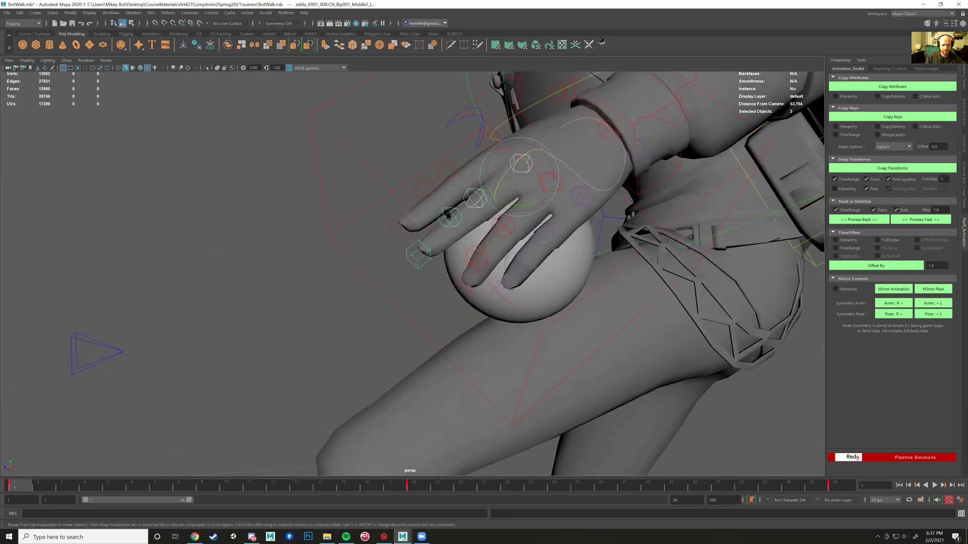
{"action": "left_click_drag", "start_coordinate": [466, 225], "coordinate": [506, 187], "text": "alt"}
{"action": "left_click_drag", "start_coordinate": [572, 188], "coordinate": [465, 249], "text": "alt"}
{"action": "left_click", "coordinate": [507, 238]}
{"action": "right_click_drag", "start_coordinate": [559, 225], "coordinate": [418, 264], "text": "alt"}
{"action": "left_click_drag", "start_coordinate": [516, 259], "coordinate": [547, 243], "text": "alt"}
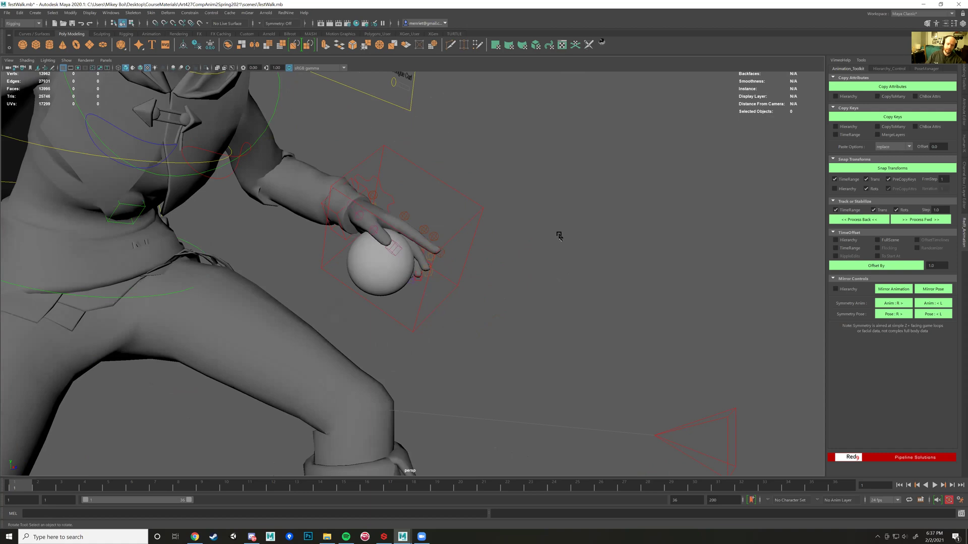
- Select the left hand's IK control and undo a trial move of it
{"action": "left_click", "coordinate": [377, 295]}
{"action": "left_click", "coordinate": [402, 293]}
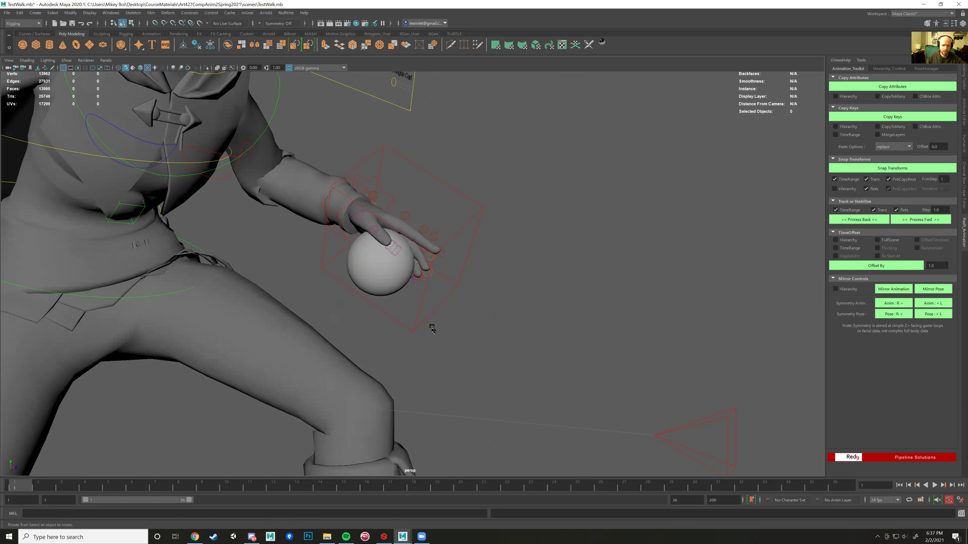
{"action": "scroll", "coordinate": [433, 325], "scroll_direction": "down", "scroll_amount": 3}
{"action": "left_click_drag", "start_coordinate": [451, 284], "coordinate": [479, 303], "text": "alt"}
{"action": "scroll", "coordinate": [478, 304], "scroll_direction": "up", "scroll_amount": 4}
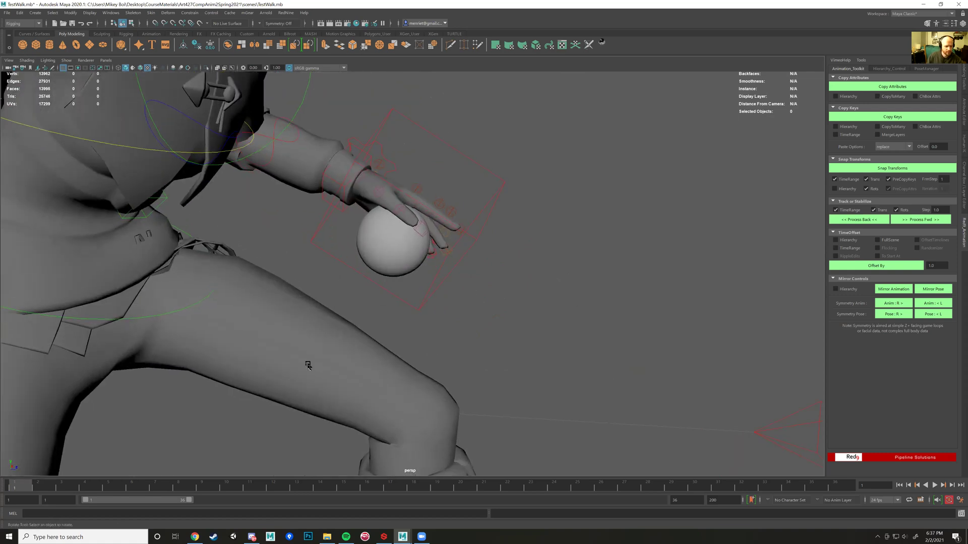
{"action": "left_click_drag", "start_coordinate": [469, 246], "coordinate": [462, 275], "text": "alt"}
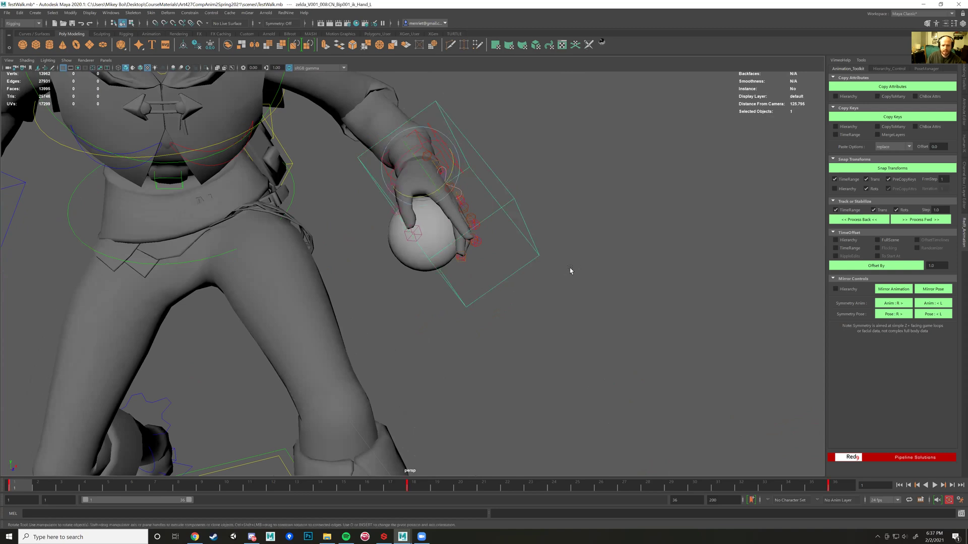
{"action": "left_click_drag", "start_coordinate": [572, 270], "coordinate": [494, 173], "text": "alt"}
{"action": "left_click", "coordinate": [494, 173]}
{"action": "middle_click_drag", "start_coordinate": [495, 173], "coordinate": [497, 172]}
{"action": "key", "text": "ctrl+z"}
- Add the sphere to the left hand IK selection and process the track forward from frame 1 with time range, translation and rotation enabled
{"action": "left_click_drag", "start_coordinate": [380, 264], "coordinate": [495, 245], "text": "alt"}
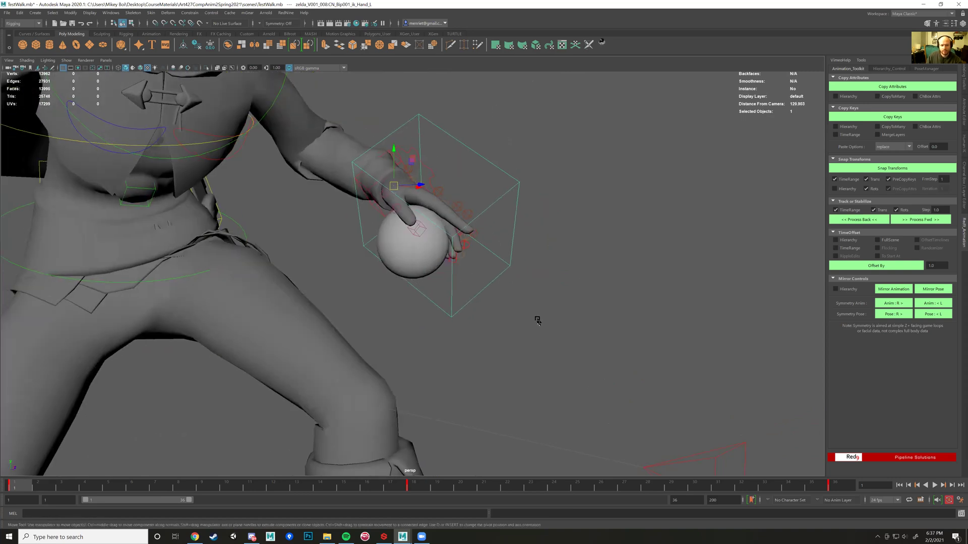
{"action": "left_click", "coordinate": [400, 260], "text": "shift"}
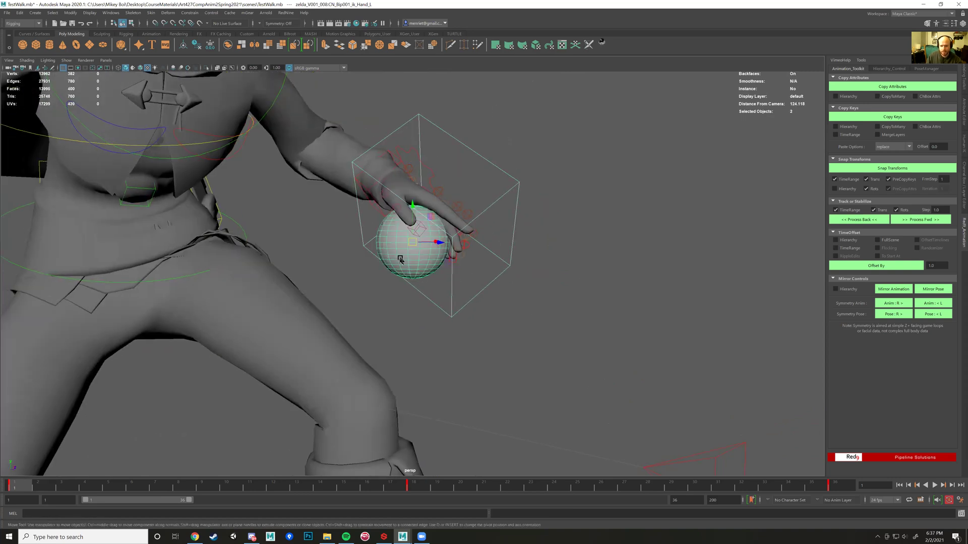
{"action": "left_click_drag", "start_coordinate": [441, 330], "coordinate": [524, 317], "text": "alt"}
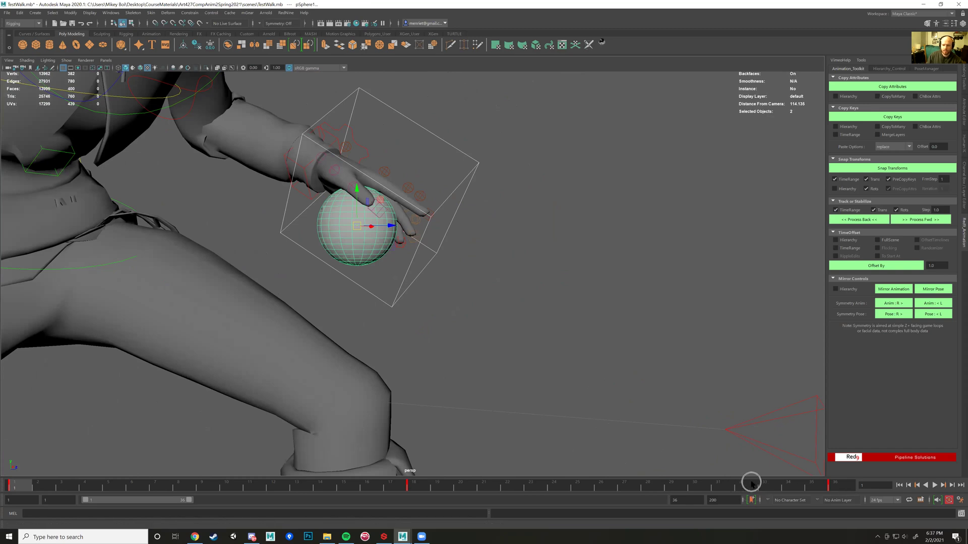
{"action": "mouse_move", "coordinate": [11, 487]}
{"action": "left_mouse_down", "text": "shift"}
{"action": "mouse_move", "coordinate": [477, 497]}
{"action": "mouse_move", "coordinate": [518, 487]}
{"action": "mouse_move", "coordinate": [5, 481]}
{"action": "left_mouse_up", "text": "shift"}
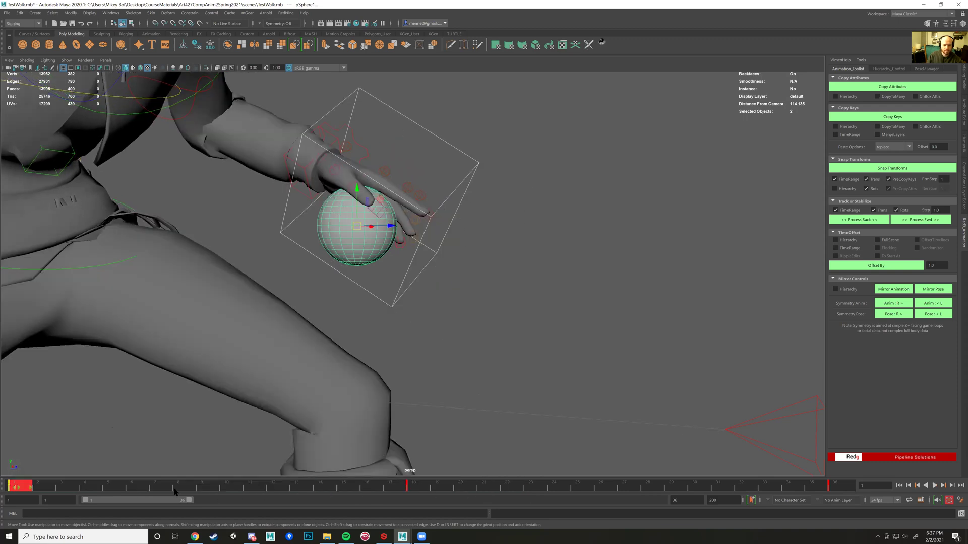
{"action": "left_click", "coordinate": [182, 486]}
{"action": "left_click", "coordinate": [15, 487]}
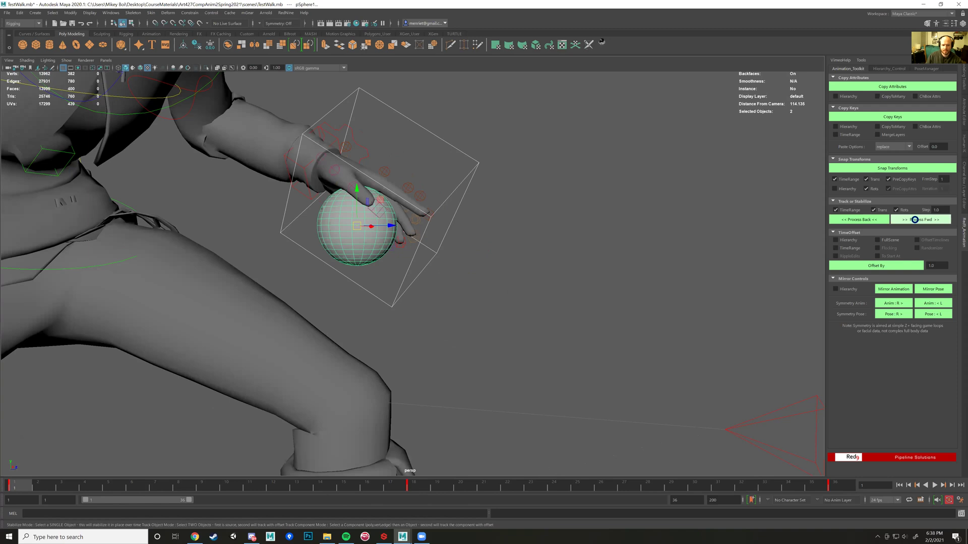
{"action": "left_click", "coordinate": [914, 220]}
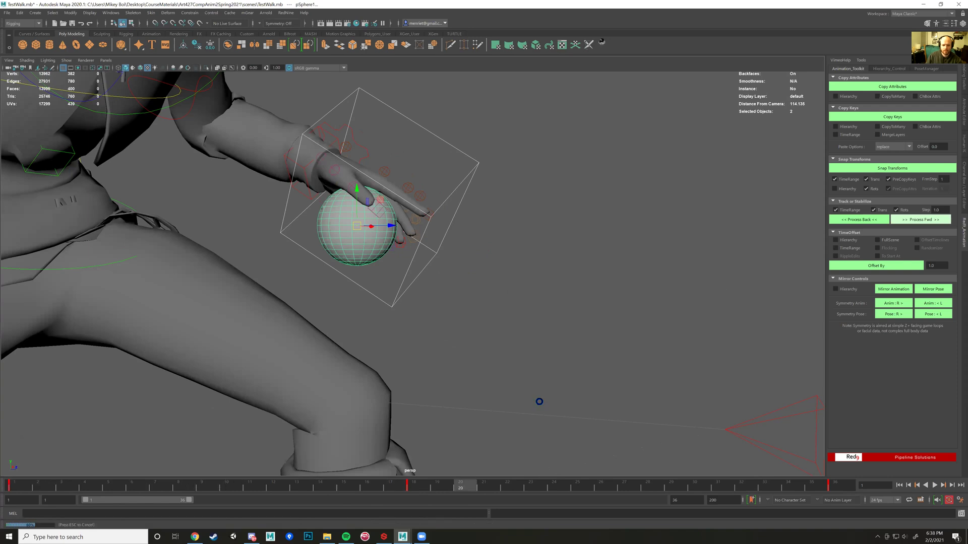
- Play back the animation from frame 1 and check from several angles how the sphere follows the left hand
{"action": "left_click", "coordinate": [23, 487]}
{"action": "key", "text": "alt+v"}
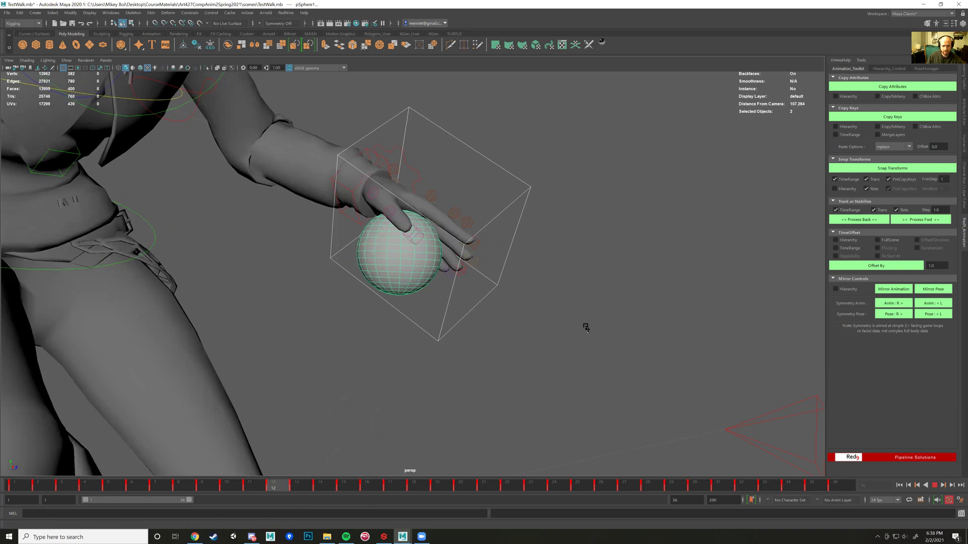
{"action": "key", "text": "Escape"}
{"action": "scroll", "coordinate": [586, 327], "scroll_direction": "down", "scroll_amount": 6}
{"action": "left_click_drag", "start_coordinate": [577, 337], "coordinate": [464, 348], "text": "alt"}
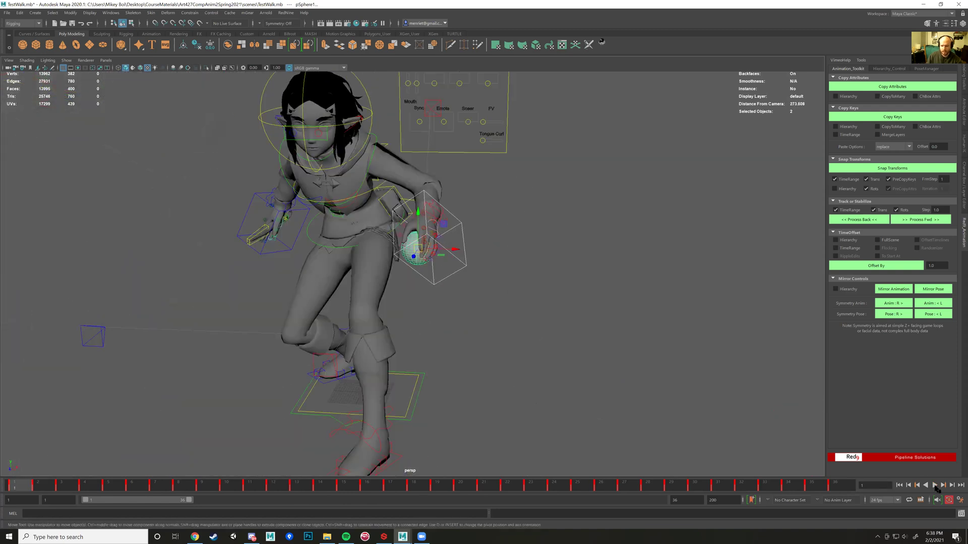
{"action": "left_click", "coordinate": [934, 485]}
{"action": "left_click_drag", "start_coordinate": [702, 368], "coordinate": [625, 353], "text": "alt"}
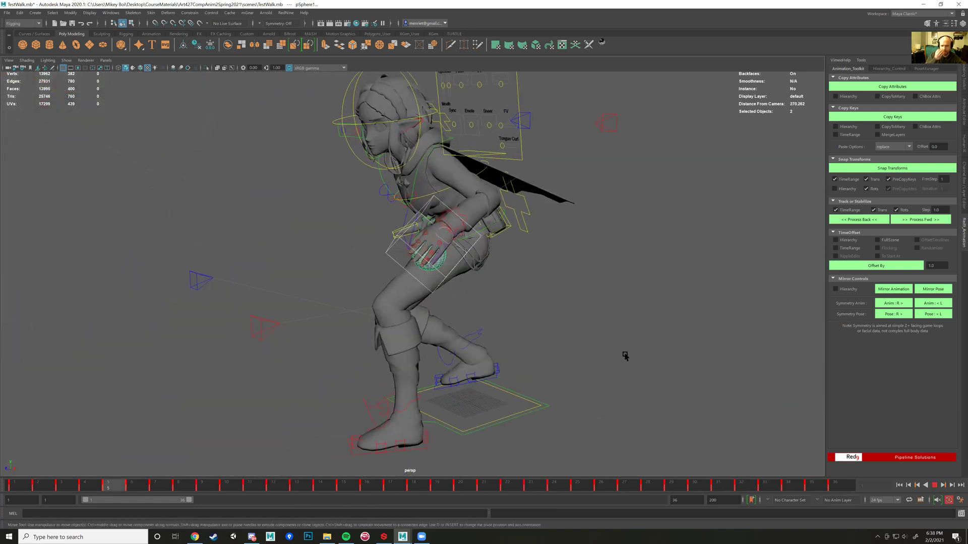
{"action": "left_click_drag", "start_coordinate": [490, 270], "coordinate": [620, 275], "text": "alt"}
{"action": "middle_click_drag", "start_coordinate": [620, 275], "coordinate": [852, 265], "text": "alt"}
{"action": "scroll", "coordinate": [372, 238], "scroll_direction": "up", "scroll_amount": 6}
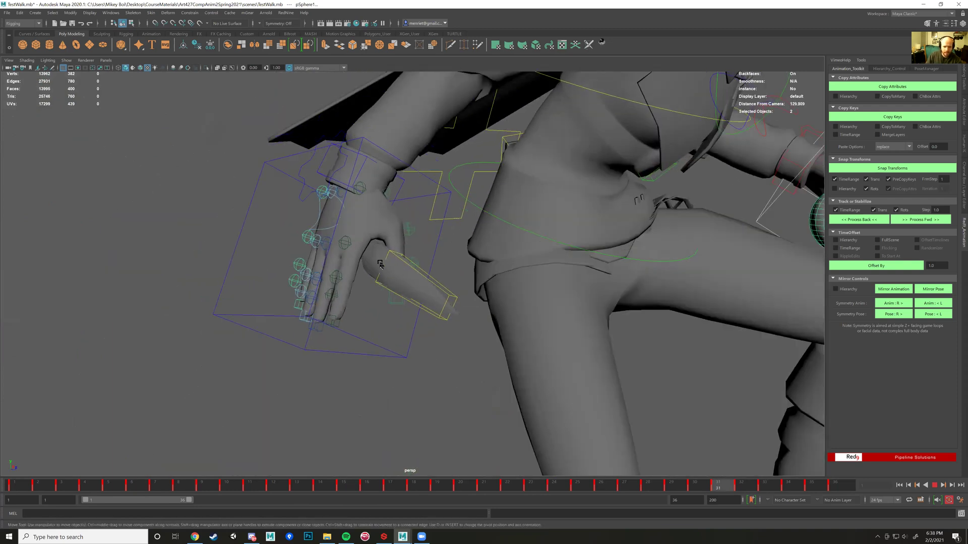
{"action": "left_click", "coordinate": [935, 485]}
- Show the Channel Box and select the main dagger control in the character's right hand
{"action": "left_click", "coordinate": [344, 233]}
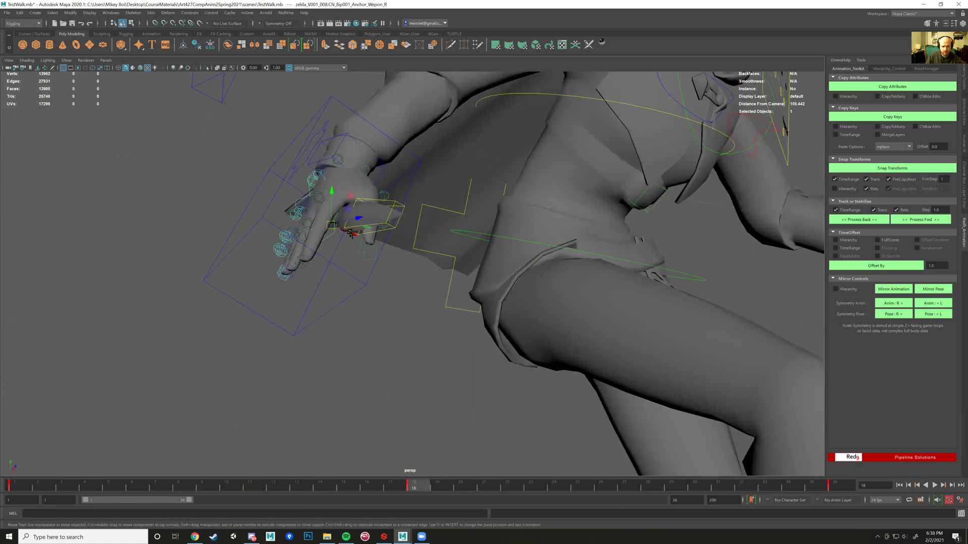
{"action": "left_click", "coordinate": [381, 235]}
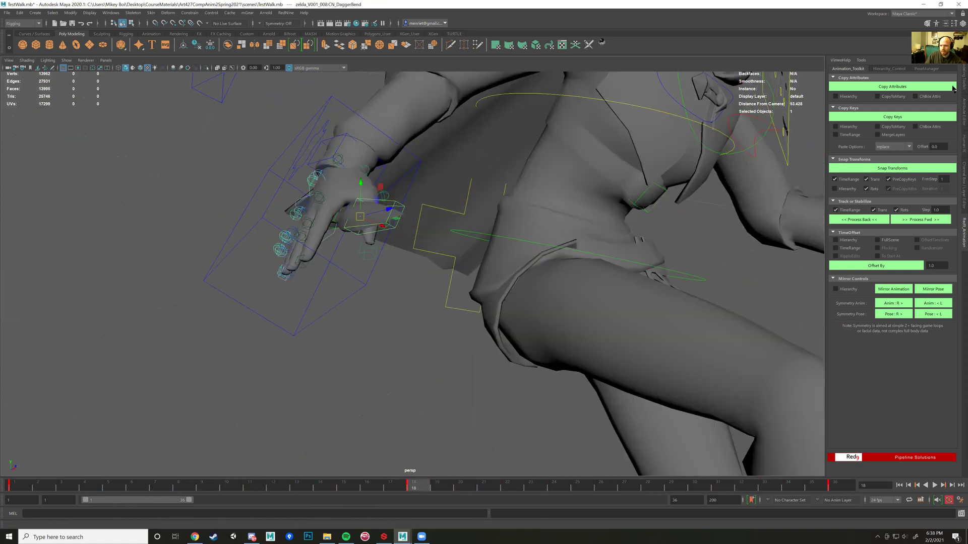
{"action": "left_click", "coordinate": [962, 193]}
{"action": "left_click_drag", "start_coordinate": [586, 281], "coordinate": [333, 250], "text": "alt"}
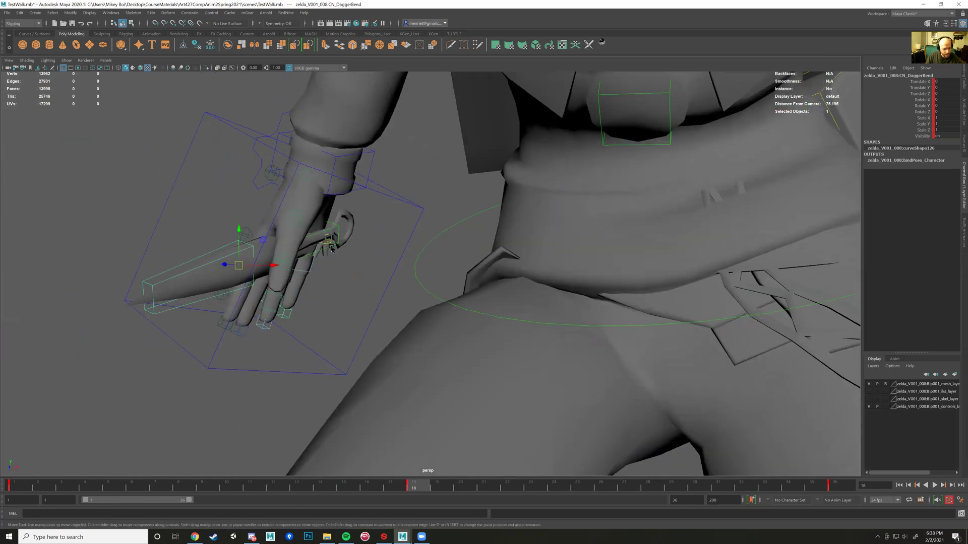
{"action": "left_click", "coordinate": [332, 249]}
{"action": "scroll", "coordinate": [330, 256], "scroll_direction": "down", "scroll_amount": 5}
{"action": "left_click_drag", "start_coordinate": [400, 267], "coordinate": [522, 289], "text": "alt"}
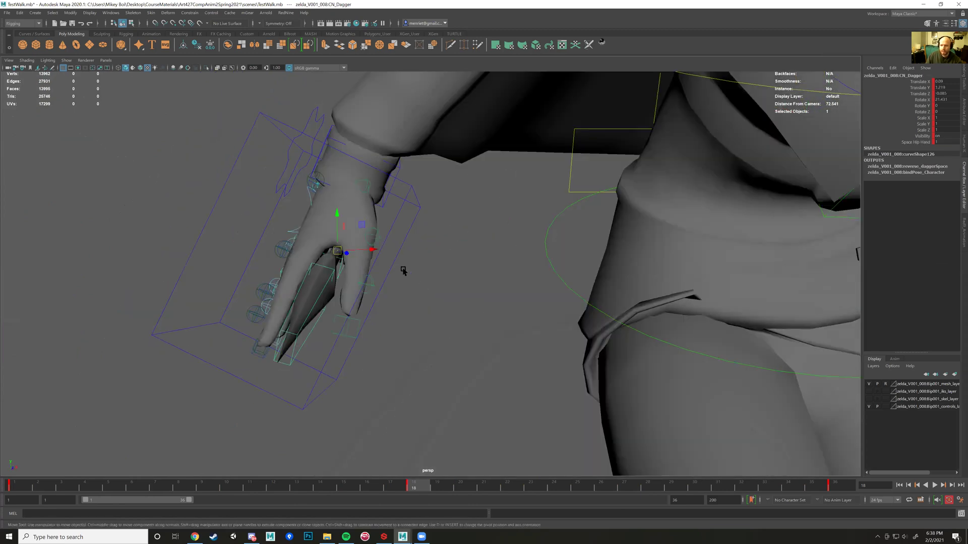
{"action": "scroll", "coordinate": [522, 289], "scroll_direction": "down", "scroll_amount": 3}
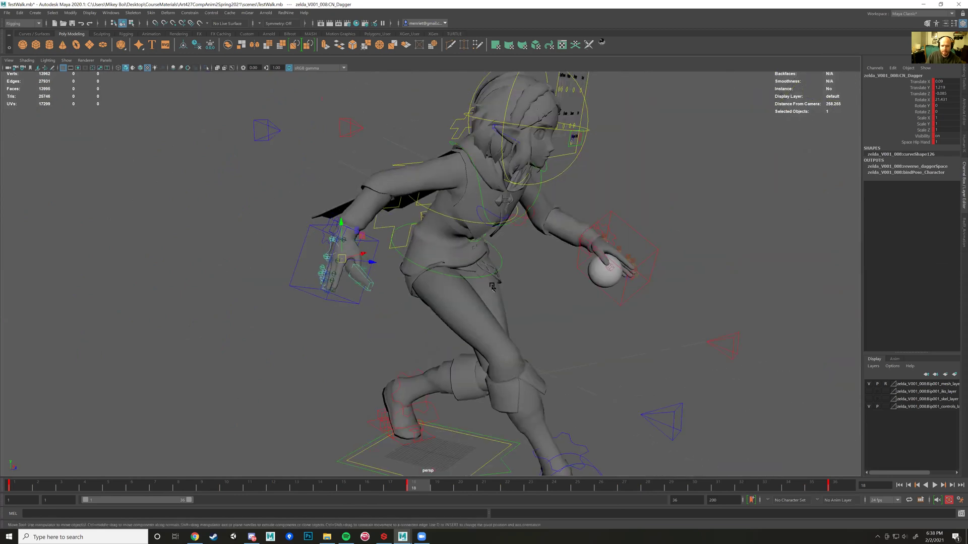
- Play back the animation from frame 1 and check how the dagger control follows the right hand
{"action": "key", "text": "alt+v"}
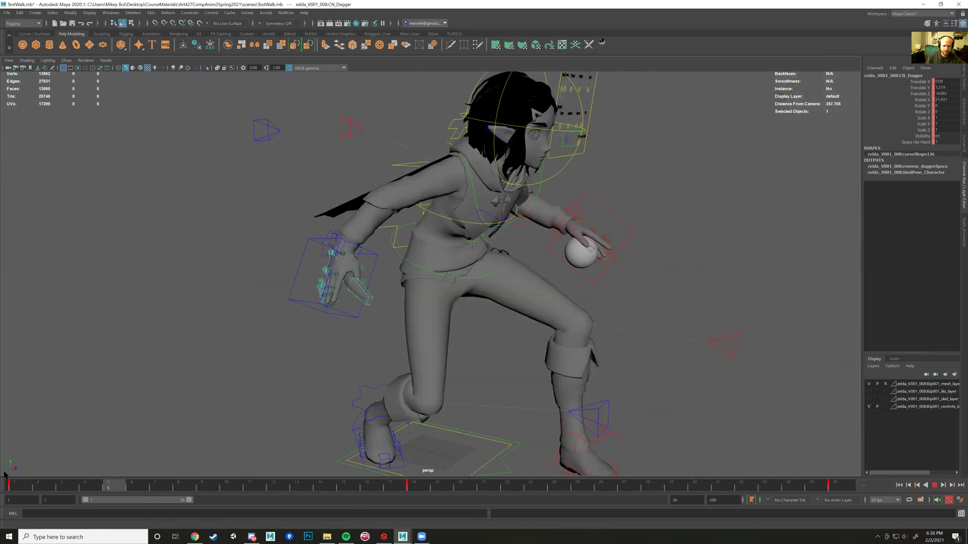
{"action": "key", "text": "alt+v"}
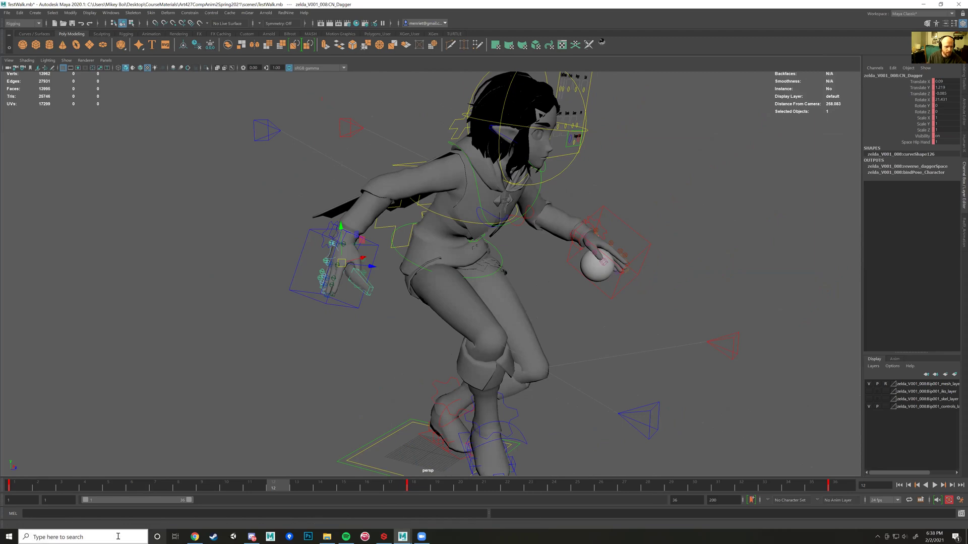
{"action": "key", "text": "alt+v"}
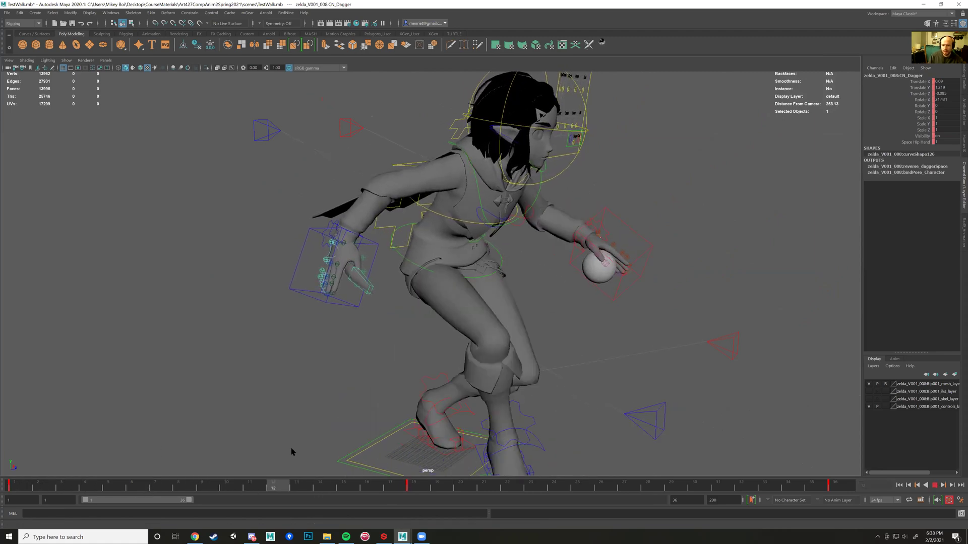
{"action": "key", "text": "alt+v"}
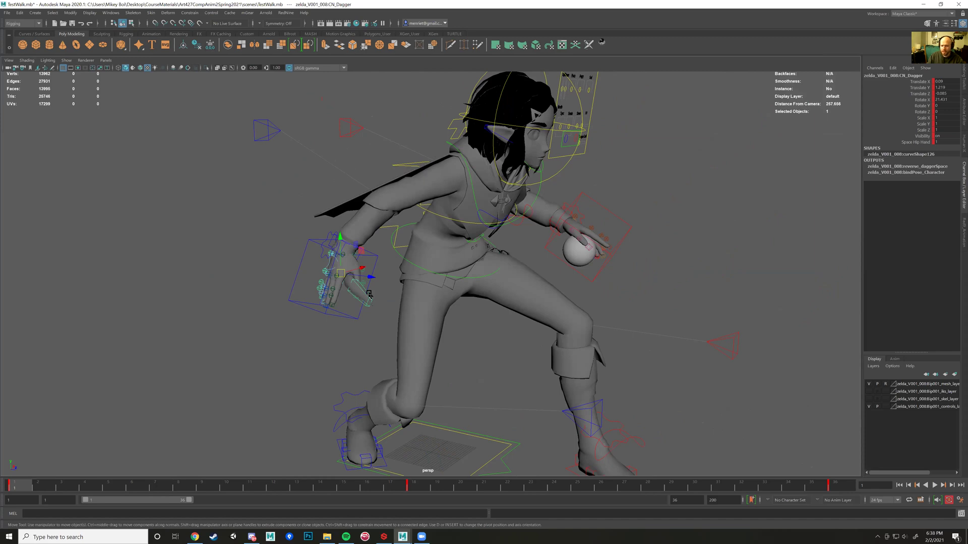
- Move the dagger control from the right hand over to the left hand beside the sphere
{"action": "left_click_drag", "start_coordinate": [552, 270], "coordinate": [575, 258], "text": "alt"}
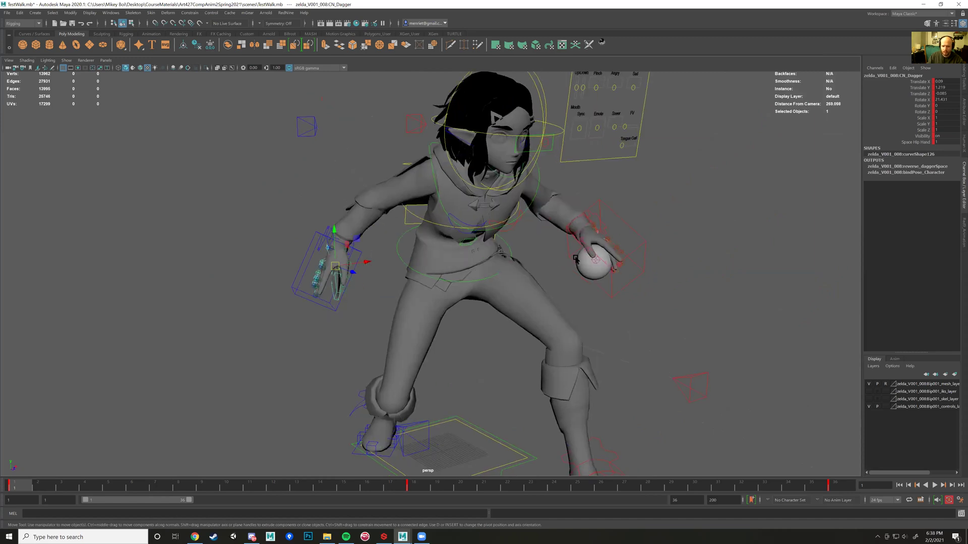
{"action": "scroll", "coordinate": [323, 275], "scroll_direction": "up", "scroll_amount": 3}
{"action": "middle_click_drag", "start_coordinate": [361, 265], "coordinate": [641, 237]}
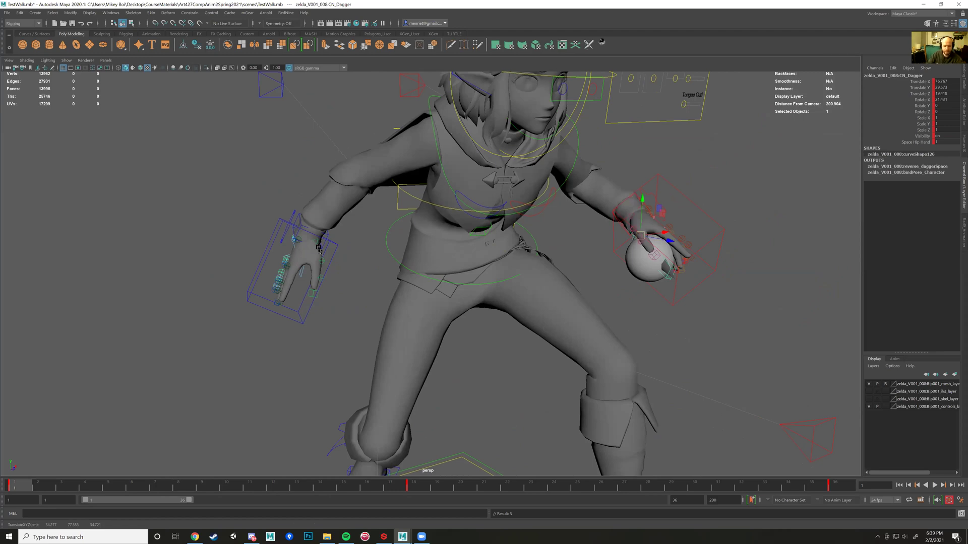
- Select the right hand's IK control, then shift and rotate it slightly to test its effect on the displaced dagger
{"action": "left_click", "coordinate": [332, 245]}
{"action": "middle_click_drag", "start_coordinate": [332, 244], "coordinate": [325, 237]}
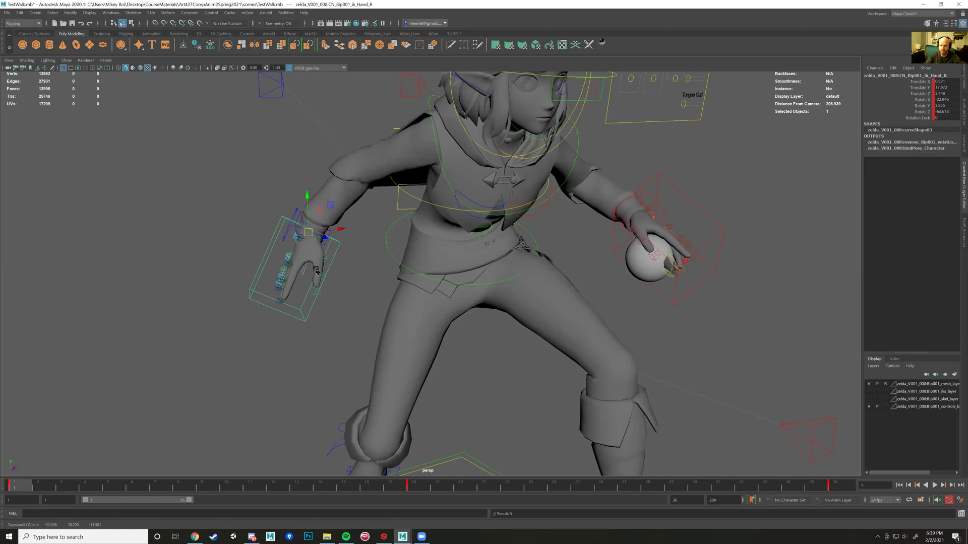
{"action": "left_click_drag", "start_coordinate": [320, 255], "coordinate": [414, 256], "text": "alt"}
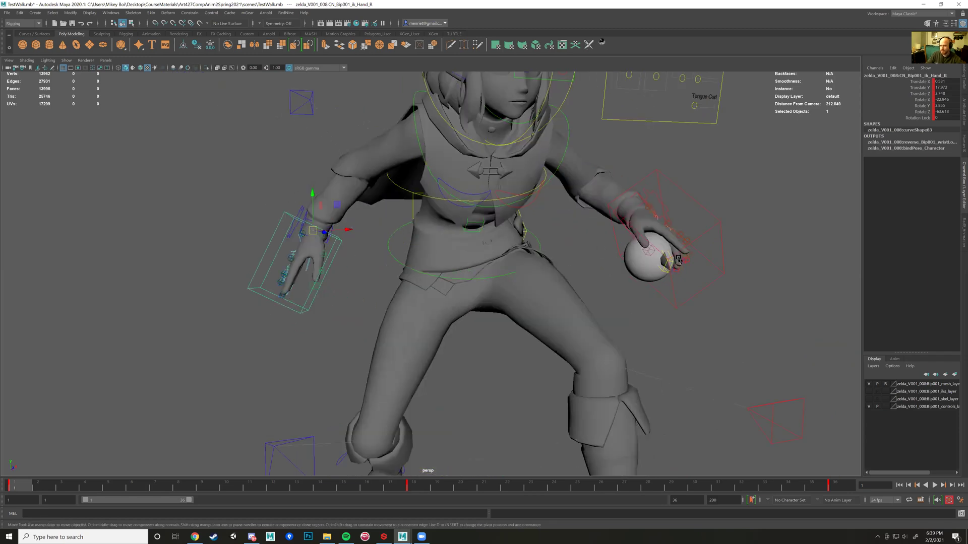
{"action": "key", "text": "e"}
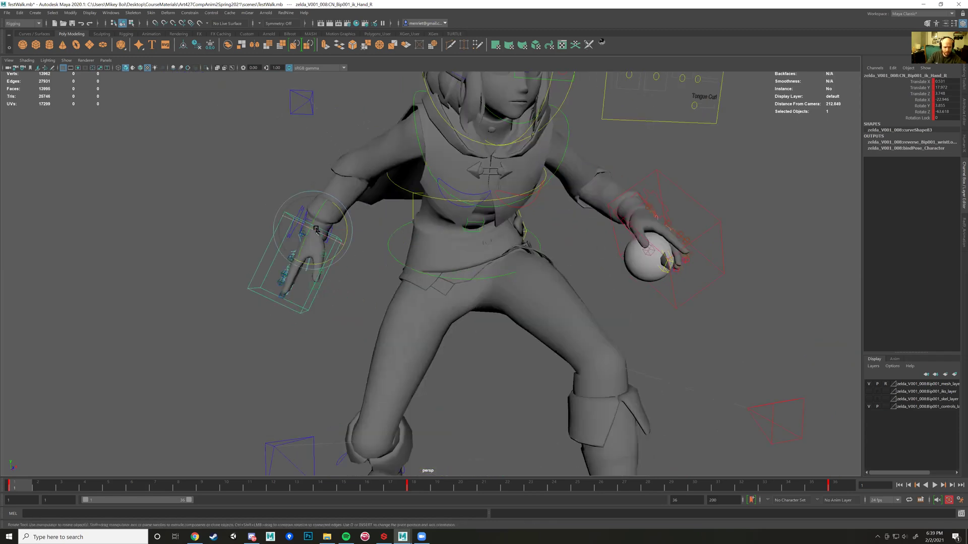
{"action": "left_click_drag", "start_coordinate": [308, 237], "coordinate": [308, 235]}
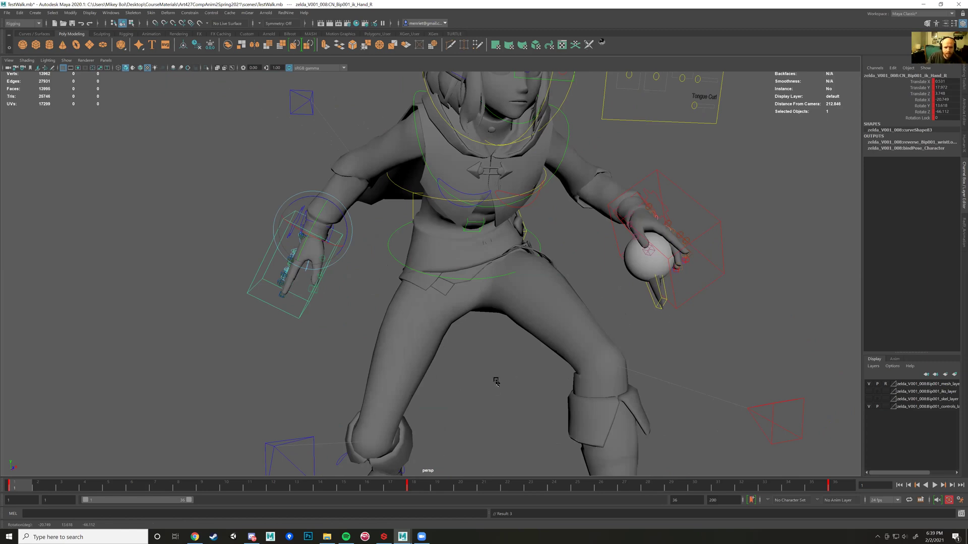
- Reset the dagger control's Translate X, Y, Z and Rotate X to 0
{"action": "scroll", "coordinate": [496, 382], "scroll_direction": "up", "scroll_amount": 6}
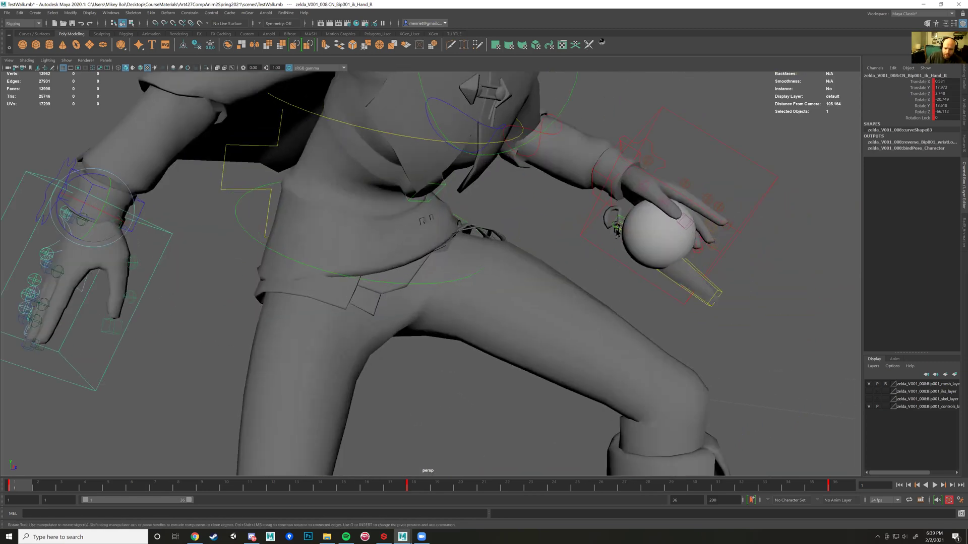
{"action": "left_click", "coordinate": [617, 231]}
{"action": "left_click_drag", "start_coordinate": [941, 82], "coordinate": [946, 99]}
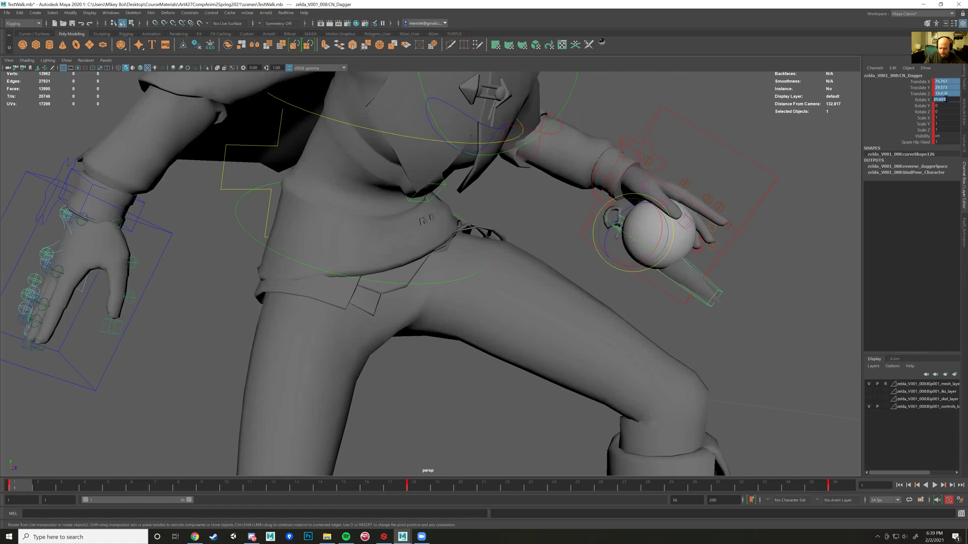
{"action": "type", "text": "0"}
{"action": "key", "text": "Return"}
{"action": "scroll", "coordinate": [414, 268], "scroll_direction": "down", "scroll_amount": 3}
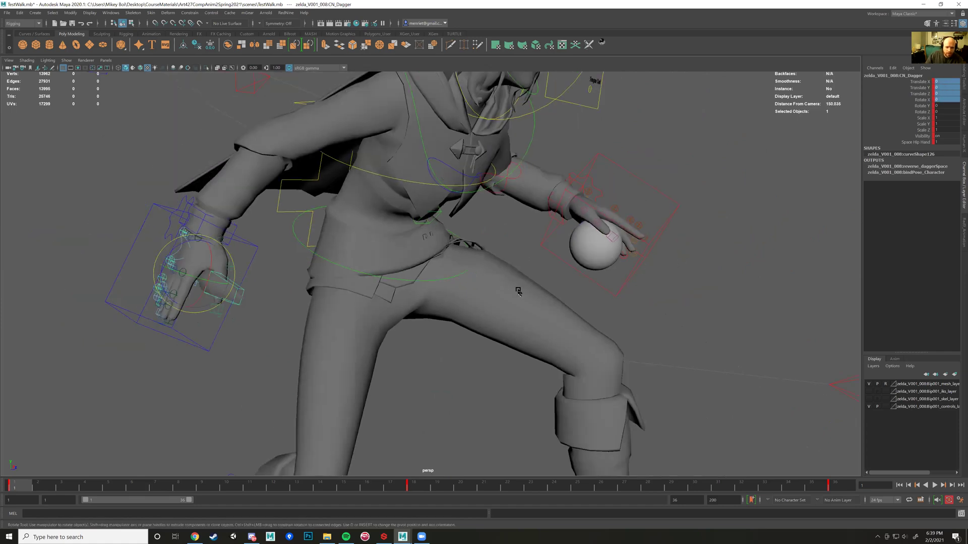
- Select the sphere and play back the animation to inspect its per-frame keys and how it follows the left hand
{"action": "scroll", "coordinate": [468, 277], "scroll_direction": "up", "scroll_amount": 5}
{"action": "left_click", "coordinate": [453, 184]}
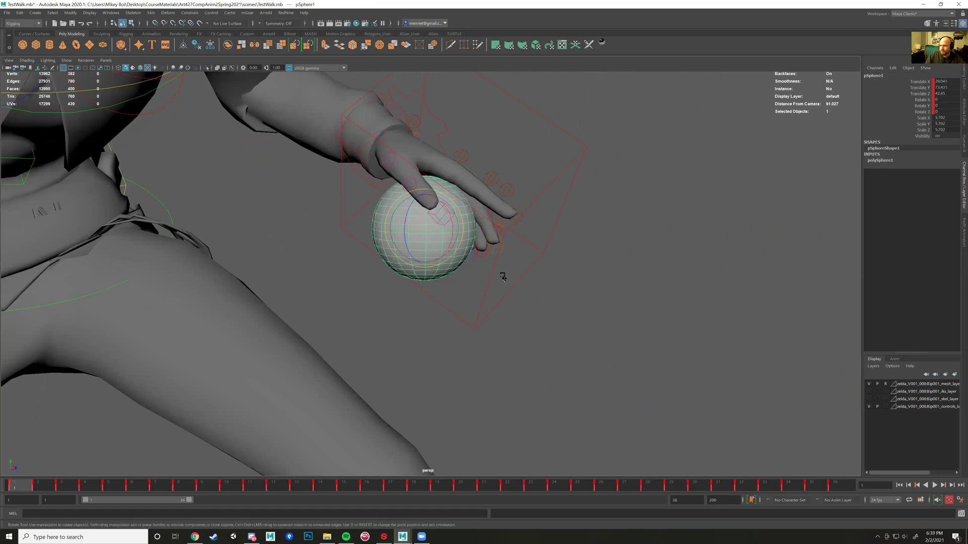
{"action": "scroll", "coordinate": [502, 277], "scroll_direction": "down", "scroll_amount": 2}
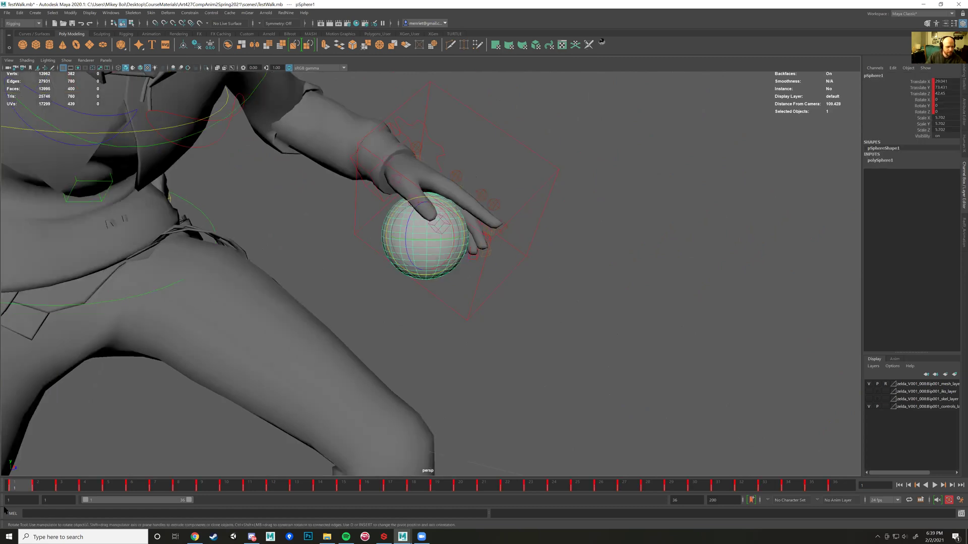
{"action": "key", "text": "alt+v"}
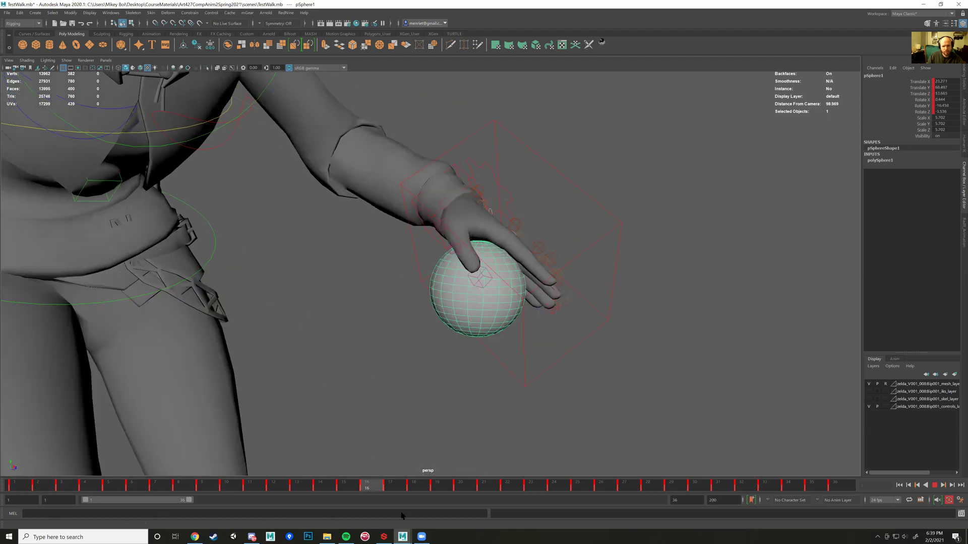
{"action": "left_click", "coordinate": [22, 484]}
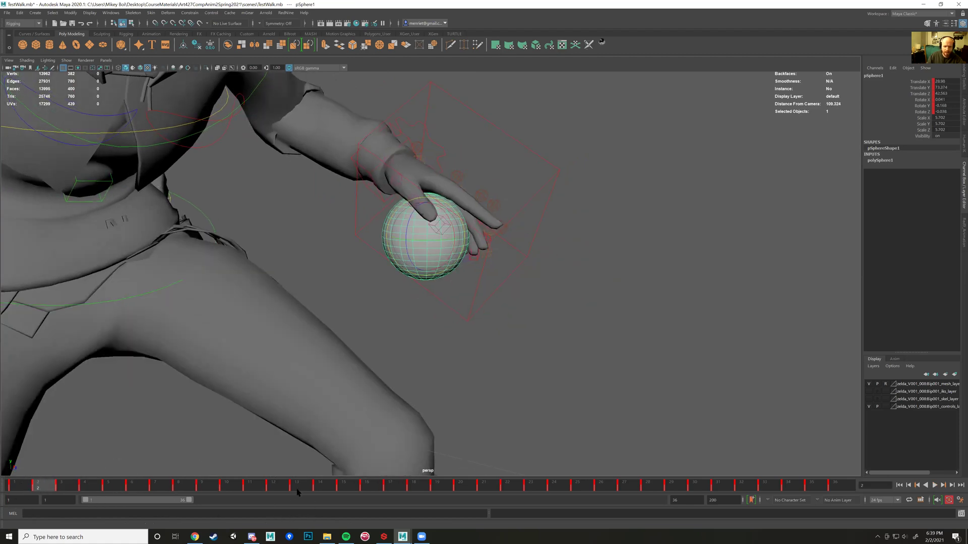
{"action": "key", "text": "ctrl"}
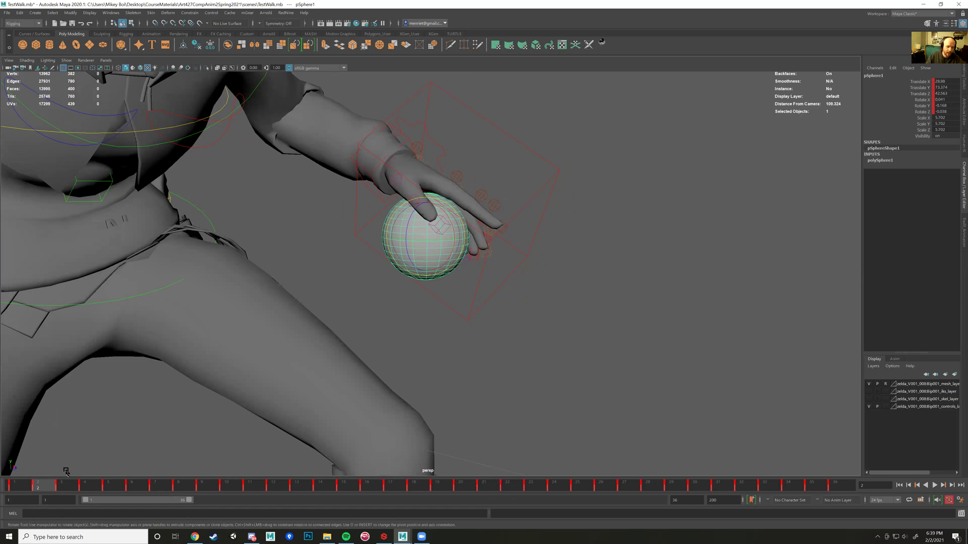
{"action": "key", "text": "alt+v"}
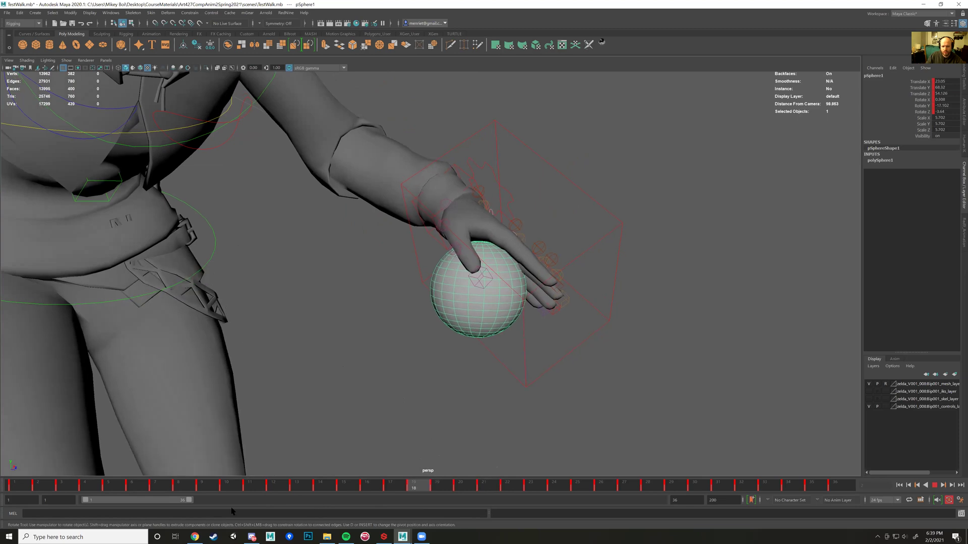
{"action": "mouse_move", "coordinate": [5, 504]}
{"action": "left_mouse_down"}
{"action": "mouse_move", "coordinate": [44, 496]}
{"action": "mouse_move", "coordinate": [17, 494]}
{"action": "left_mouse_up"}
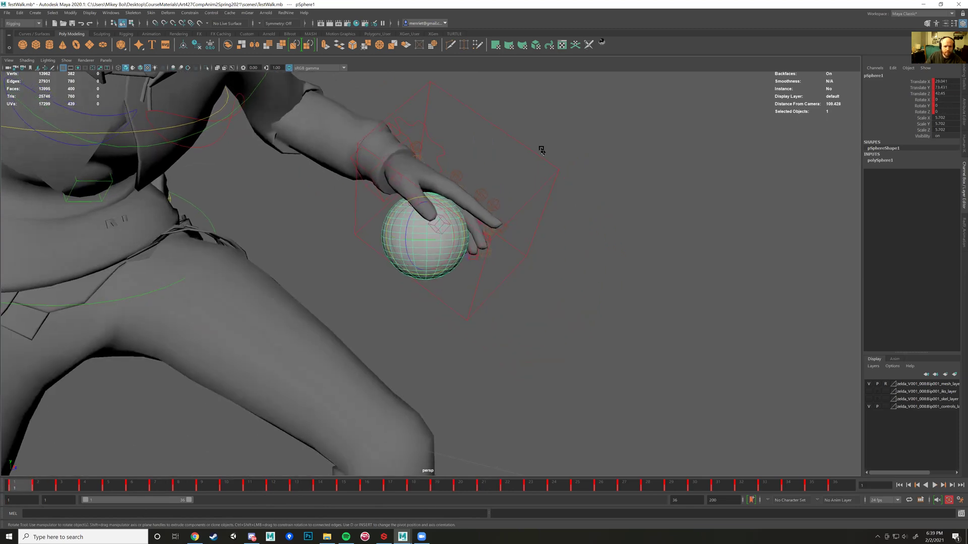
- Select the left hand's IK control and play back the animation from the side, checking the hand and sphere up close
{"action": "left_click", "coordinate": [550, 172]}
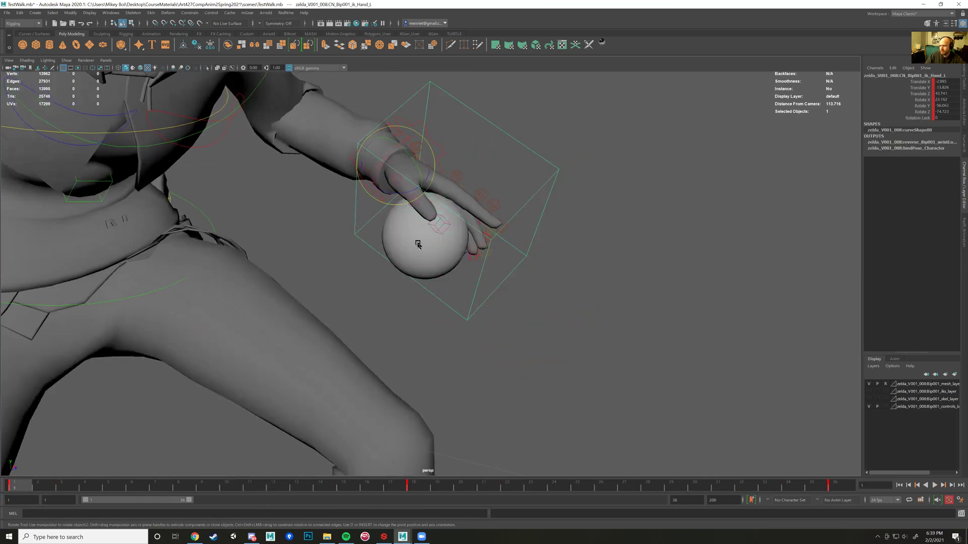
{"action": "left_click_drag", "start_coordinate": [434, 257], "coordinate": [393, 282], "text": "alt"}
{"action": "left_click", "coordinate": [152, 487]}
{"action": "left_click_drag", "start_coordinate": [400, 385], "coordinate": [428, 373], "text": "alt"}
{"action": "scroll", "coordinate": [355, 344], "scroll_direction": "down", "scroll_amount": 5}
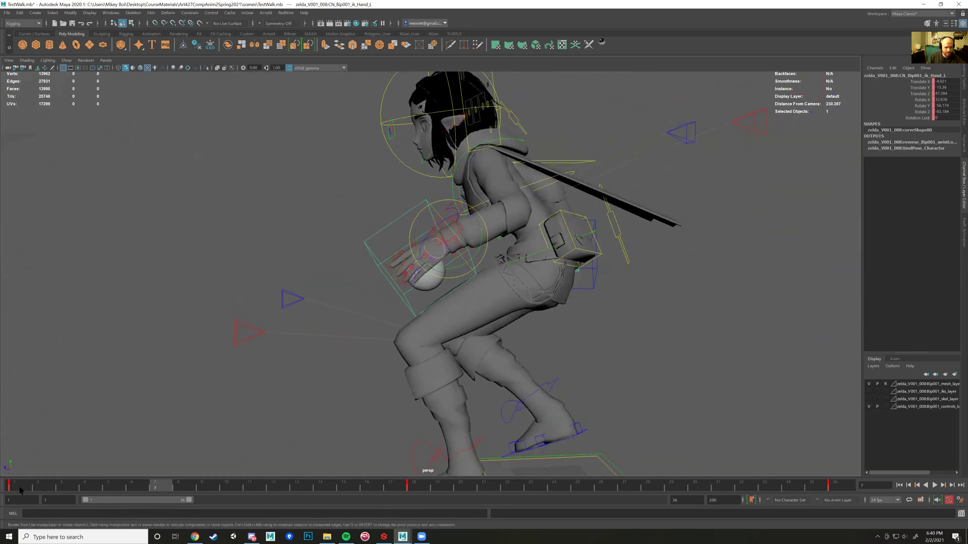
{"action": "key", "text": "alt+v"}
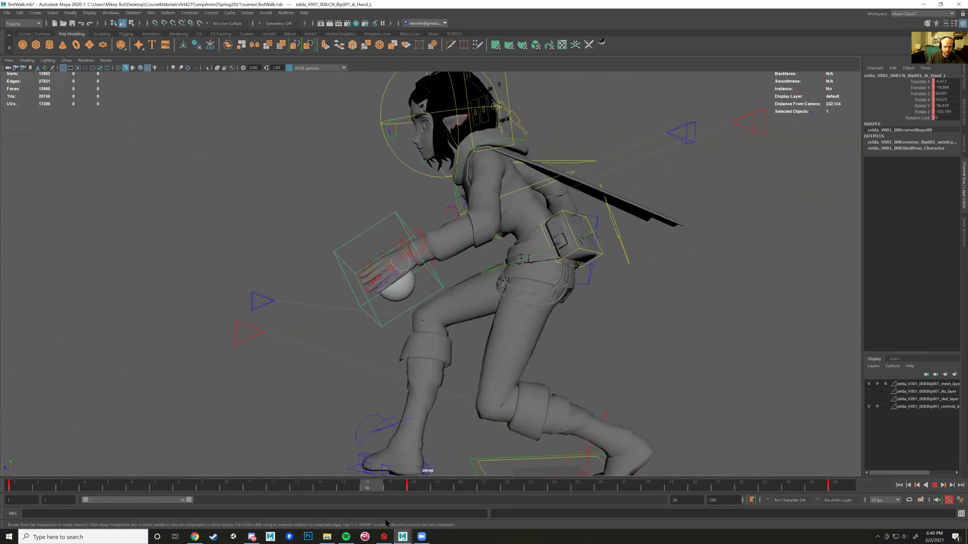
{"action": "key", "text": "alt+v"}
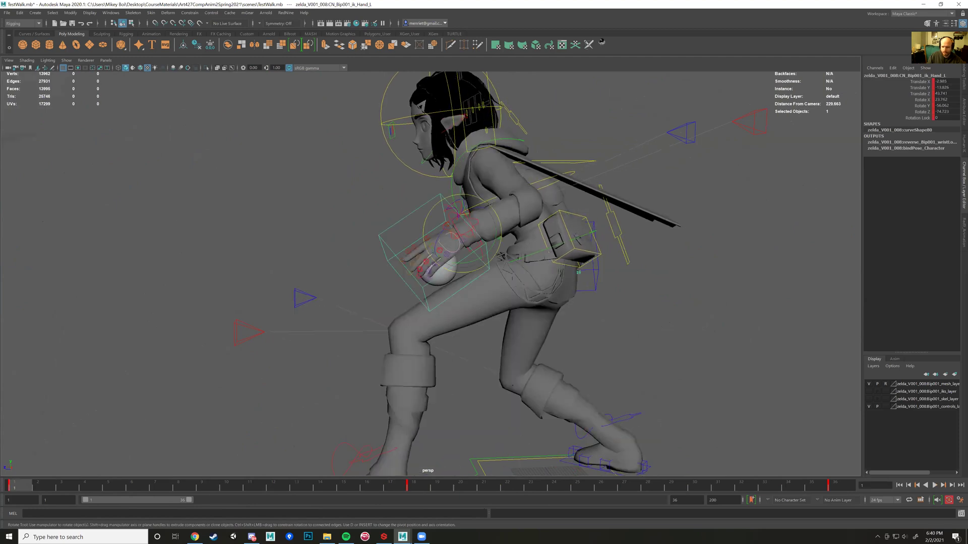
{"action": "left_click", "coordinate": [937, 485]}
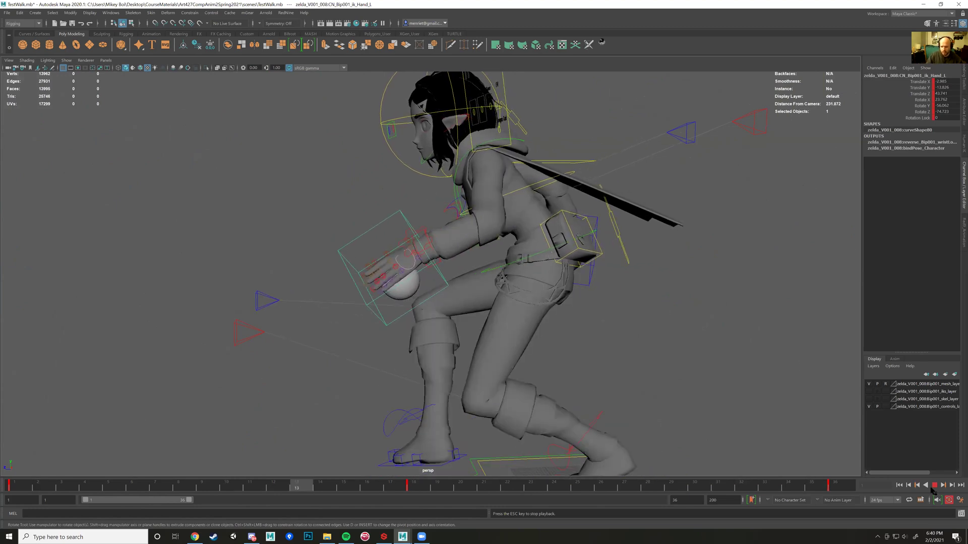
{"action": "right_click_drag", "start_coordinate": [343, 274], "coordinate": [436, 256], "text": "alt"}
{"action": "left_click_drag", "start_coordinate": [435, 255], "coordinate": [336, 288], "text": "alt"}
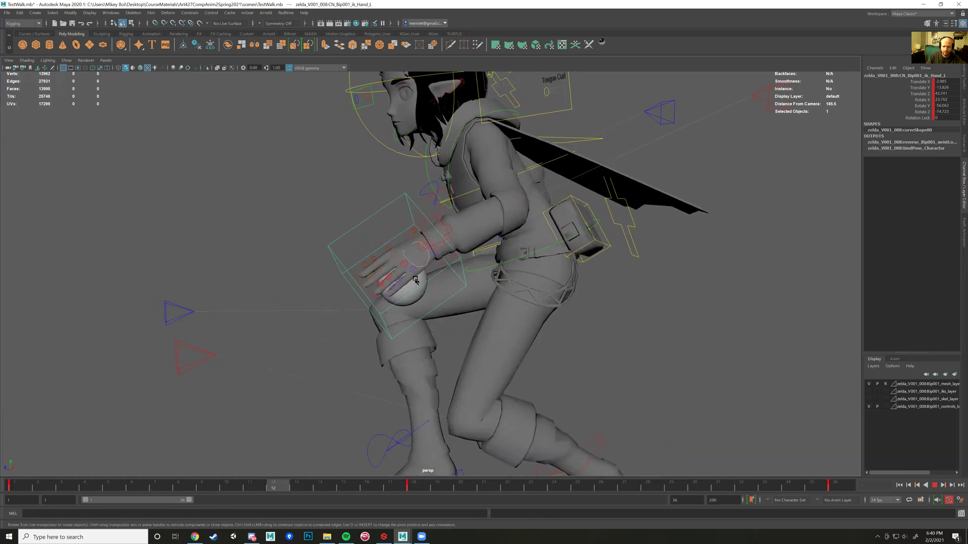
{"action": "left_click", "coordinate": [935, 485]}
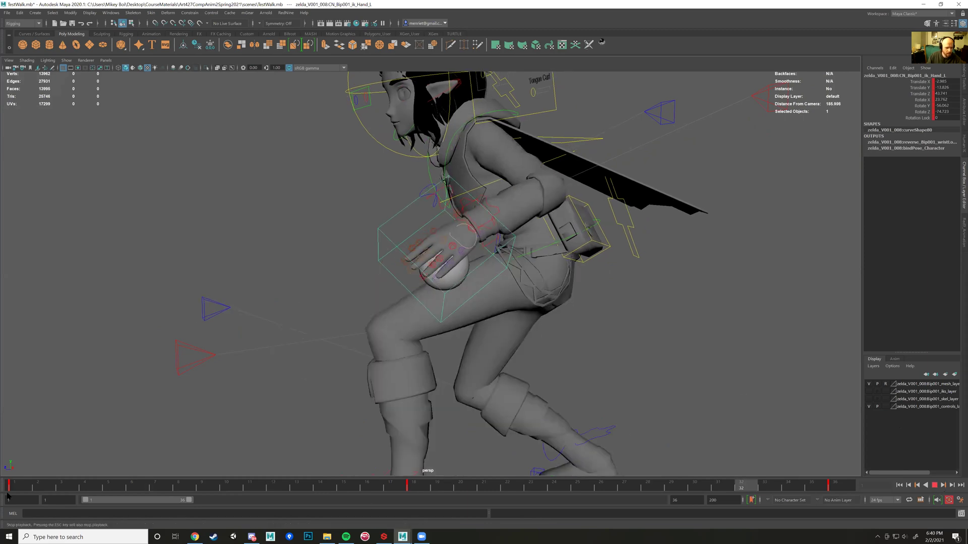
- Move the left hand's IK control slightly down and back at frame 6 and key it
{"action": "left_click", "coordinate": [139, 493]}
{"action": "key", "text": "e"}
{"action": "key", "text": "w"}
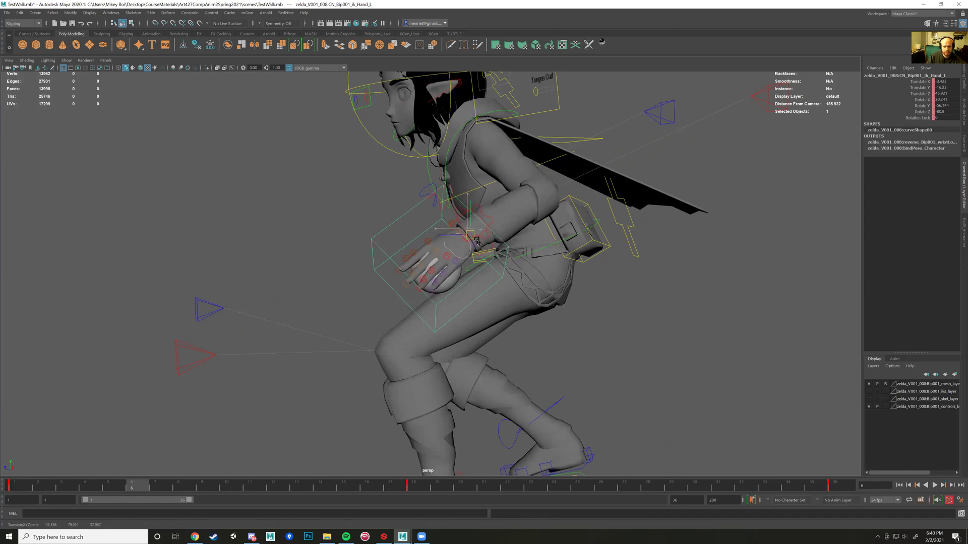
{"action": "left_click_drag", "start_coordinate": [474, 238], "coordinate": [476, 243]}
{"action": "key", "text": "s"}
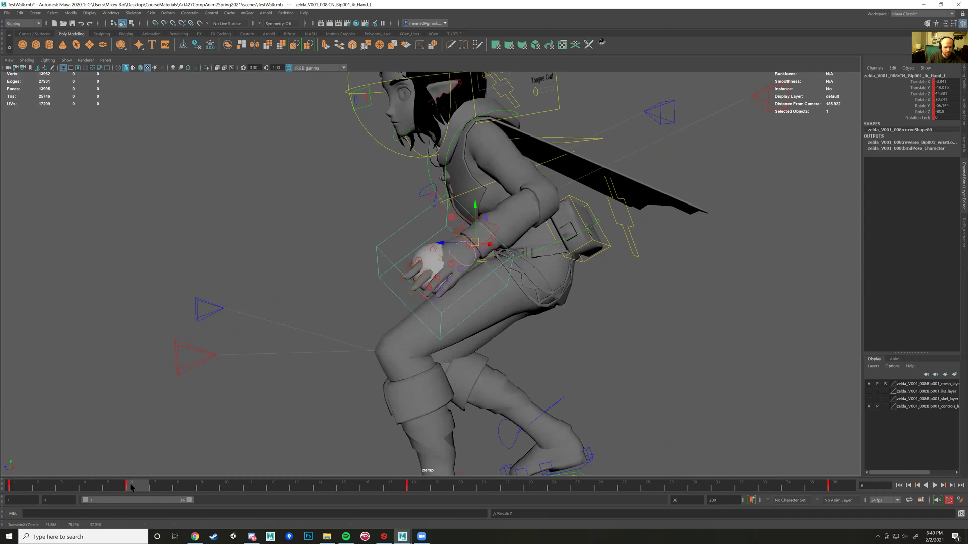
- Play back the animation from frame 1 to check the sphere against the hand's new frame 6 key
{"action": "left_click", "coordinate": [15, 482]}
{"action": "left_click", "coordinate": [934, 485]}
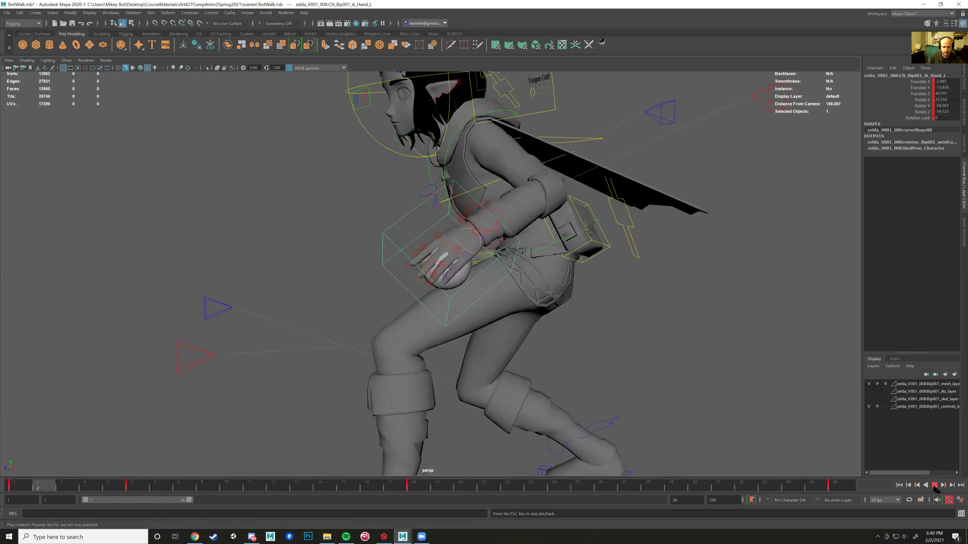
{"action": "left_click", "coordinate": [934, 486]}
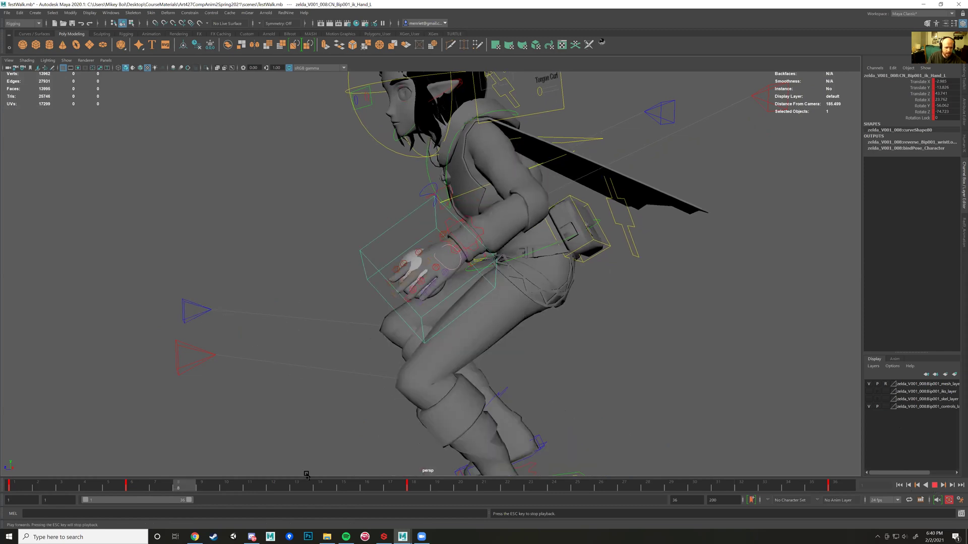
- Raise and rotate the left hand's IK control slightly at frame 18 and key the pose
{"action": "left_click_drag", "start_coordinate": [501, 489], "coordinate": [415, 489]}
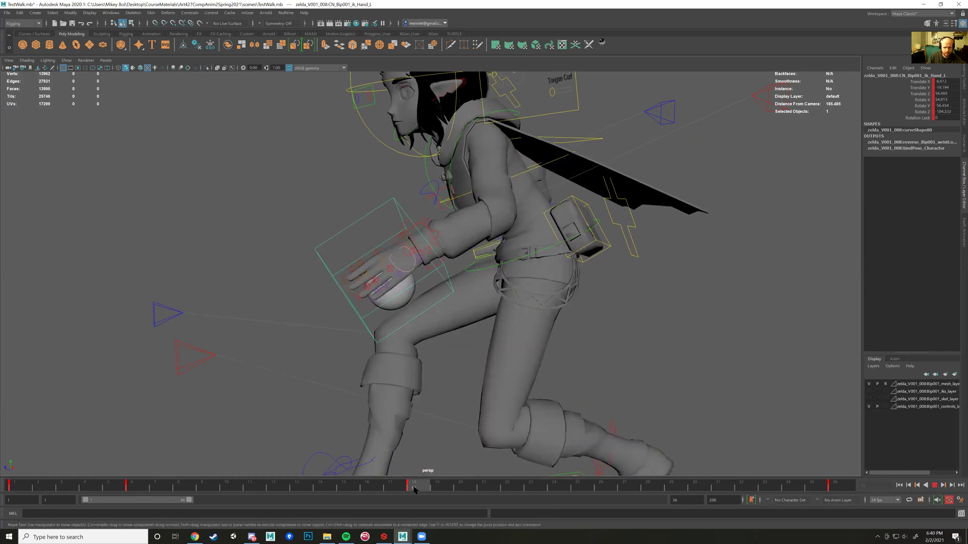
{"action": "left_click_drag", "start_coordinate": [418, 246], "coordinate": [421, 240]}
{"action": "key", "text": "e"}
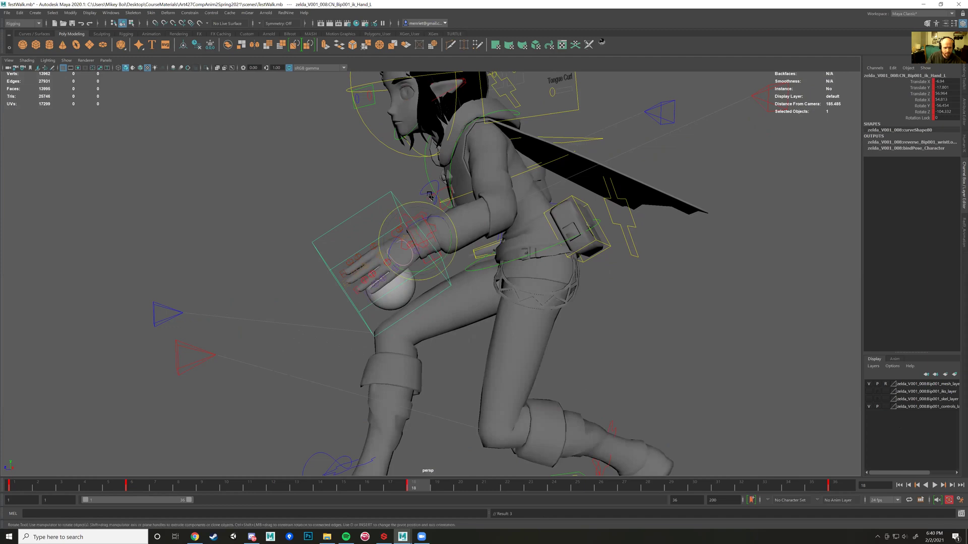
{"action": "left_click_drag", "start_coordinate": [435, 206], "coordinate": [442, 211]}
{"action": "key", "text": "s"}
- Move and rotate the left hand's IK control at frame 27 and key the pose
{"action": "left_click_drag", "start_coordinate": [607, 491], "coordinate": [624, 492]}
{"action": "key", "text": "w"}
{"action": "left_click_drag", "start_coordinate": [445, 241], "coordinate": [447, 249]}
{"action": "key", "text": "e"}
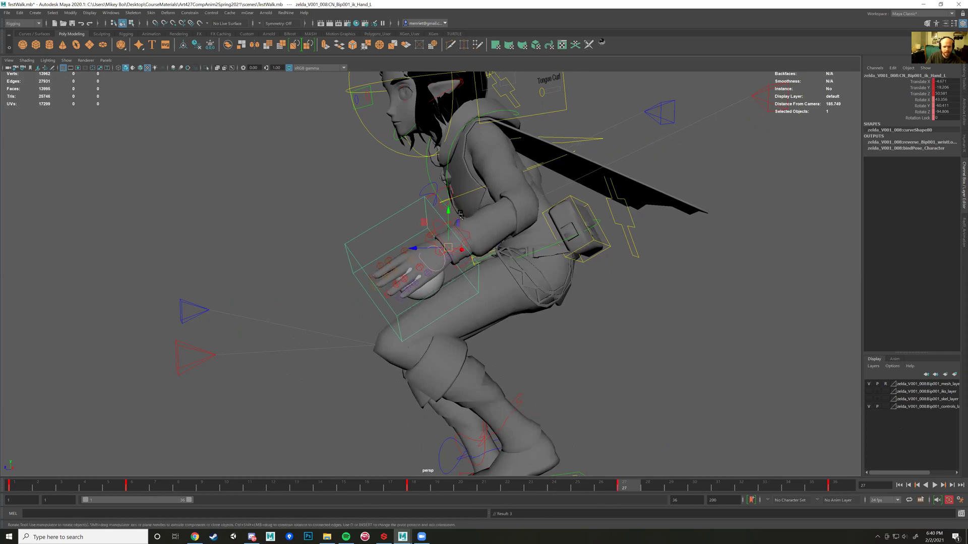
{"action": "left_click_drag", "start_coordinate": [457, 210], "coordinate": [452, 224]}
{"action": "key", "text": "s"}
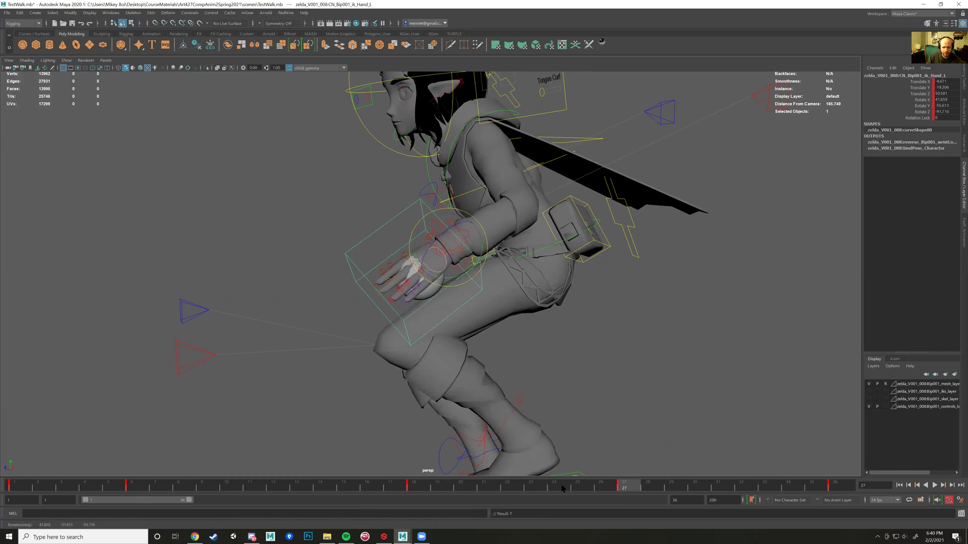
- Play the animation briefly, then set all keys on the left hand's IK control curves to auto tangents in the Graph Editor
{"action": "key", "text": "alt+v"}
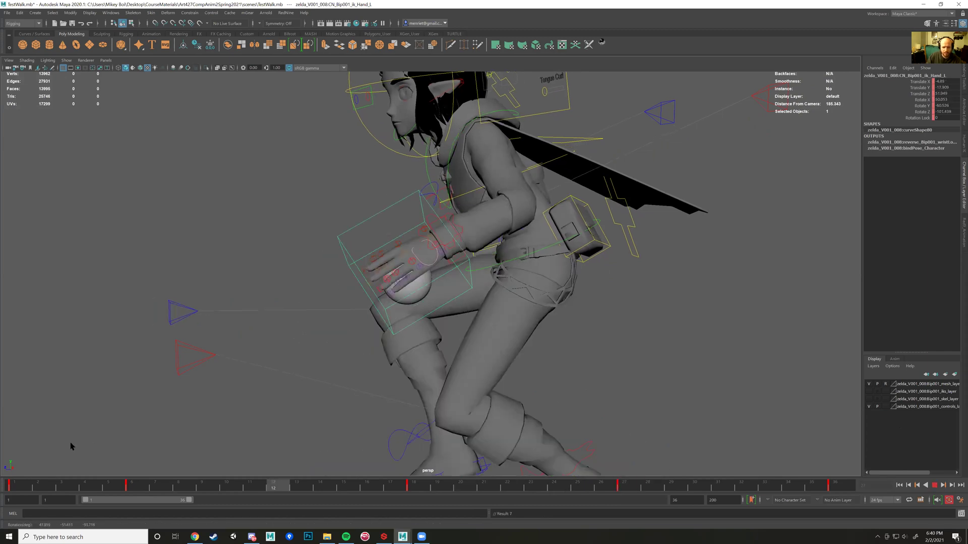
{"action": "left_click", "coordinate": [935, 485]}
{"action": "left_click", "coordinate": [111, 12]}
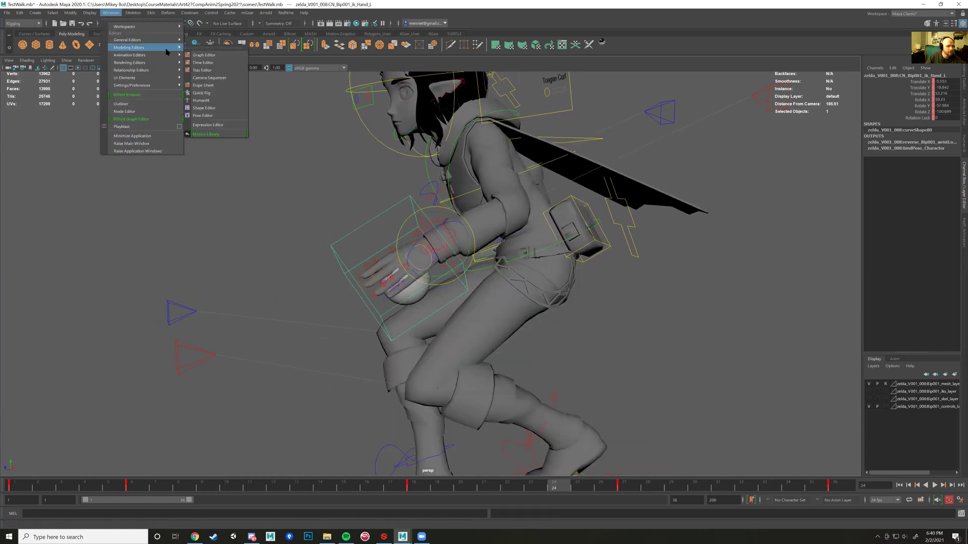
{"action": "left_click", "coordinate": [204, 55]}
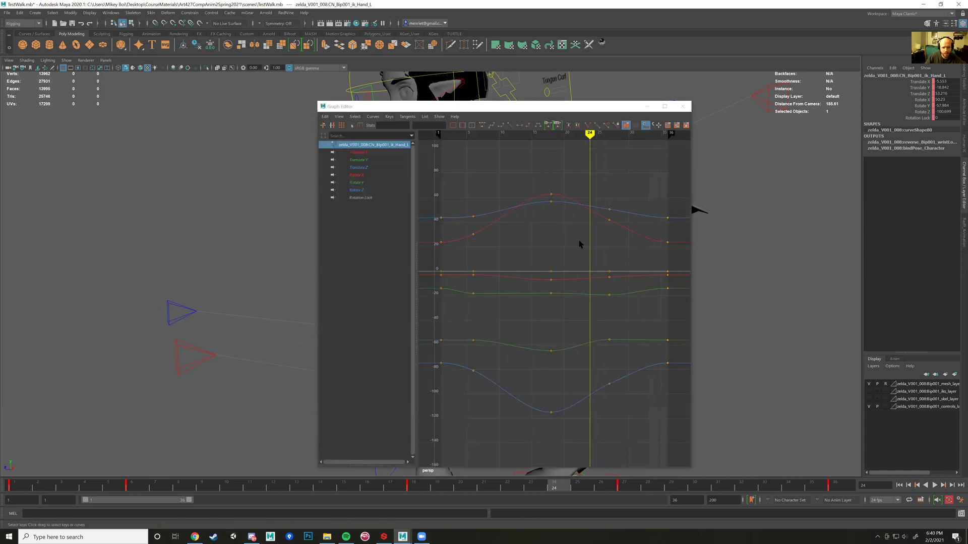
{"action": "key", "text": "f"}
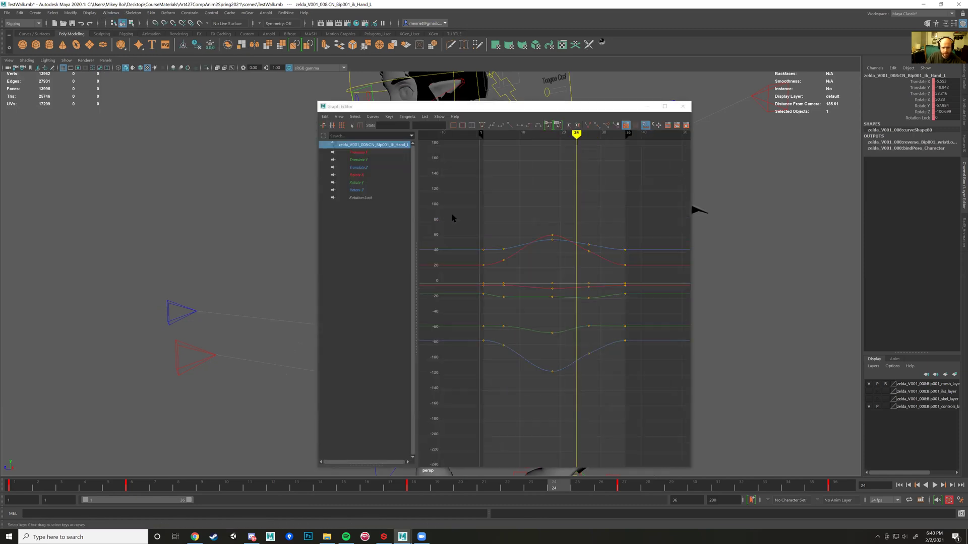
{"action": "left_click_drag", "start_coordinate": [665, 386], "coordinate": [471, 211]}
{"action": "left_click", "coordinate": [483, 125]}
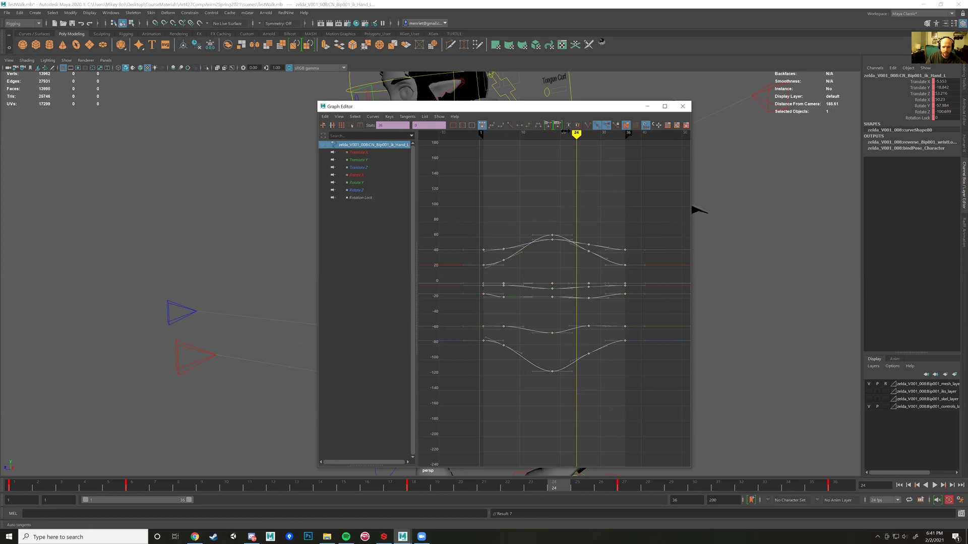
{"action": "left_click_drag", "start_coordinate": [532, 112], "coordinate": [838, 148]}
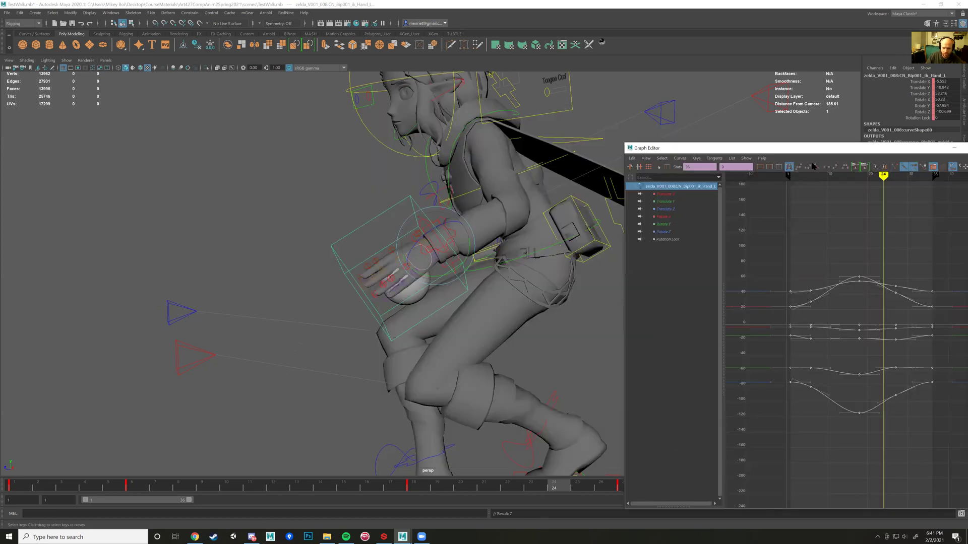
{"action": "left_click_drag", "start_coordinate": [756, 153], "coordinate": [759, 112]}
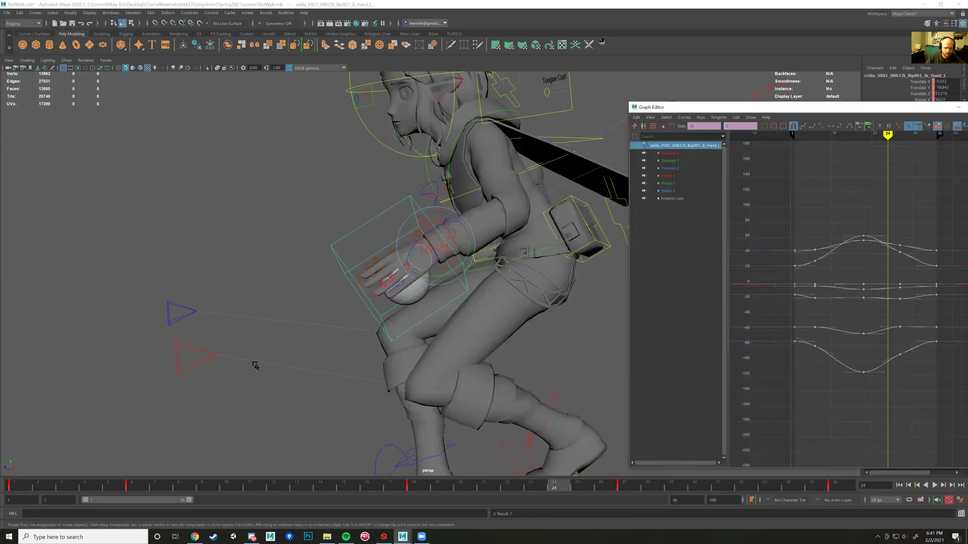
- Play back from frame 1 in a close view to examine how the sphere sits against the left hand
{"action": "left_click", "coordinate": [10, 483]}
{"action": "left_click_drag", "start_coordinate": [210, 369], "coordinate": [282, 365], "text": "alt"}
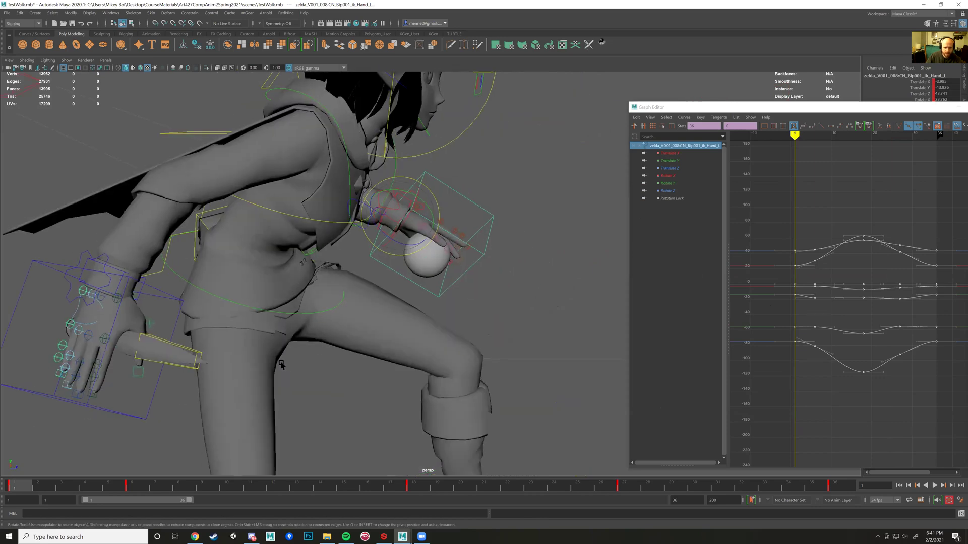
{"action": "right_click_drag", "start_coordinate": [326, 343], "coordinate": [397, 268], "text": "alt"}
{"action": "right_click_drag", "start_coordinate": [307, 297], "coordinate": [354, 279], "text": "alt"}
{"action": "left_click_drag", "start_coordinate": [354, 279], "coordinate": [450, 343], "text": "alt"}
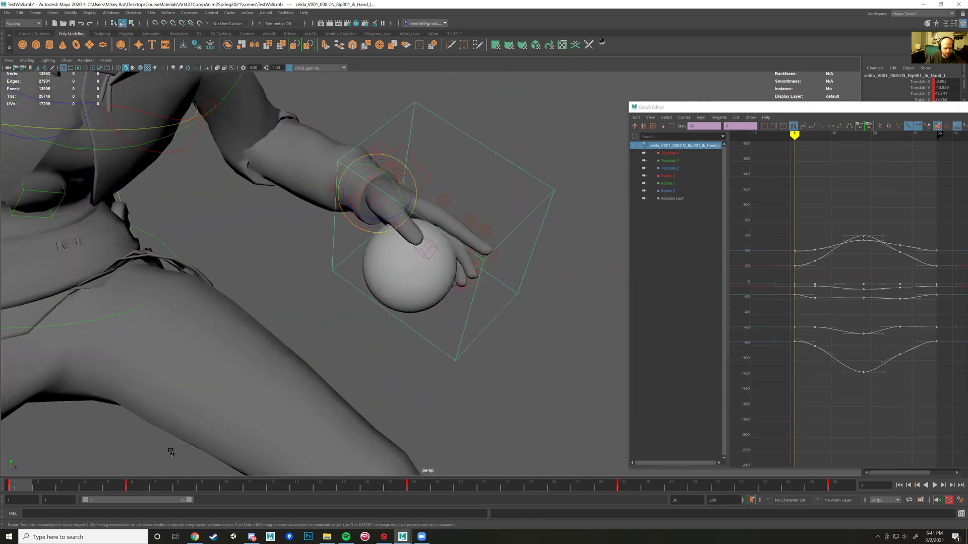
{"action": "key", "text": "alt+v"}
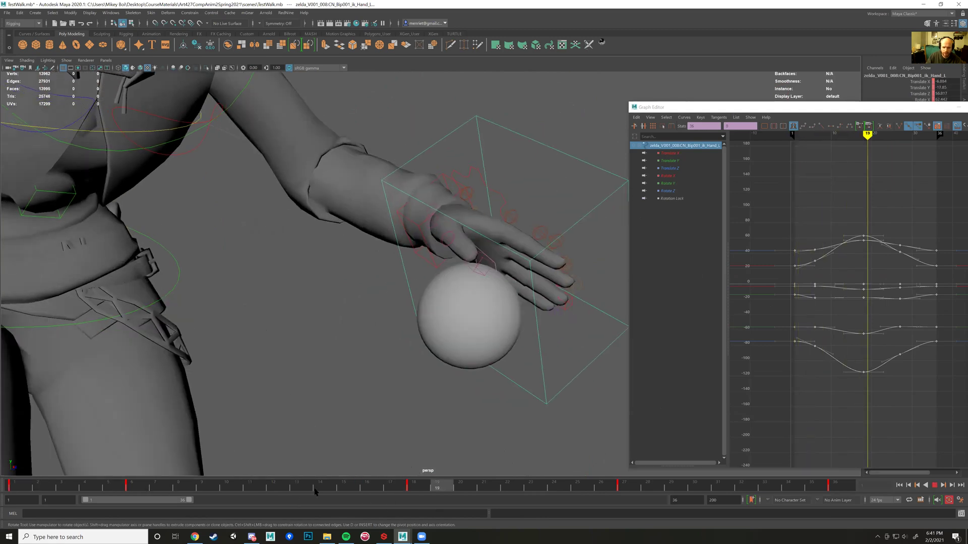
- Move the left hand's IK control slightly upward at frame 6 and key the adjusted pose
{"action": "mouse_move", "coordinate": [151, 482]}
{"action": "left_mouse_down"}
{"action": "mouse_move", "coordinate": [71, 476]}
{"action": "mouse_move", "coordinate": [135, 476]}
{"action": "left_mouse_up"}
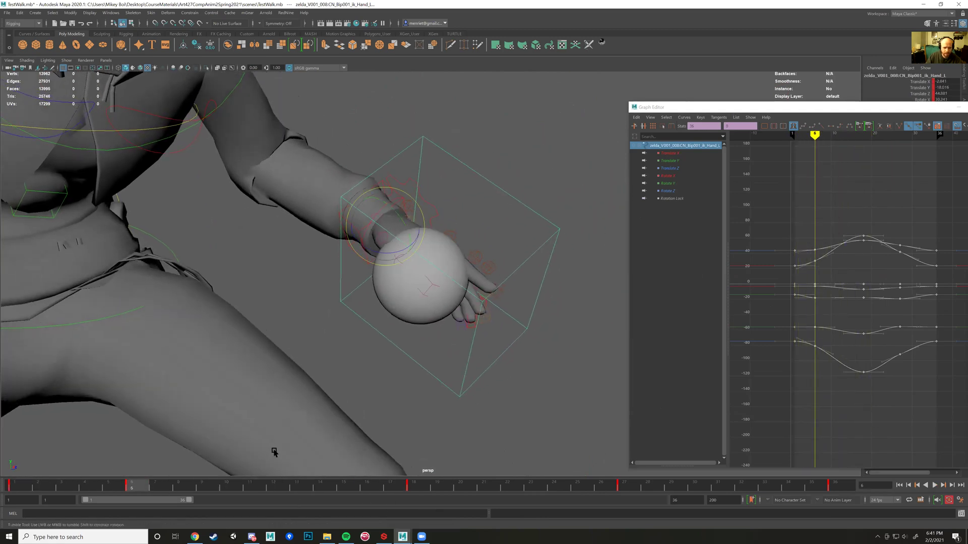
{"action": "left_click_drag", "start_coordinate": [274, 452], "coordinate": [322, 394], "text": "alt"}
{"action": "key", "text": "w"}
{"action": "left_click_drag", "start_coordinate": [363, 230], "coordinate": [373, 225]}
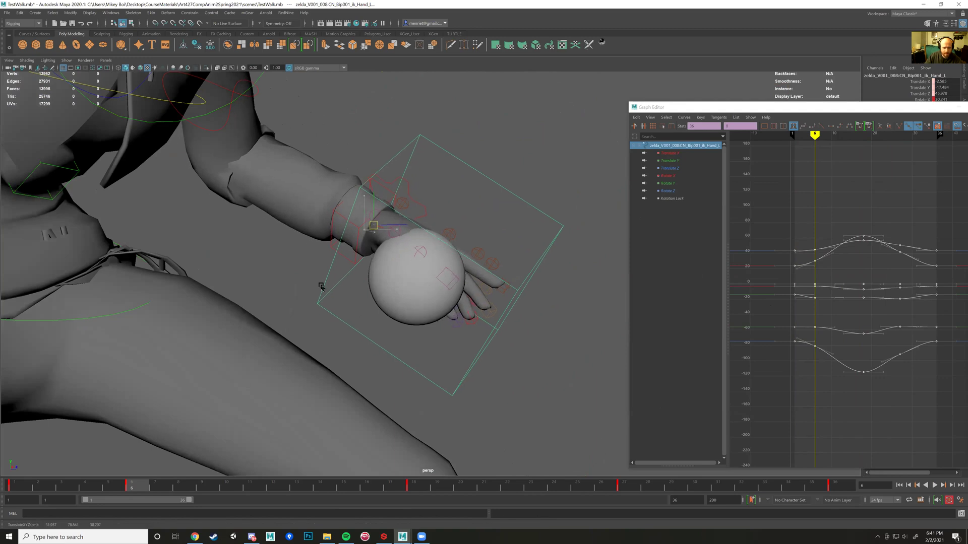
{"action": "left_click_drag", "start_coordinate": [307, 339], "coordinate": [296, 350], "text": "alt"}
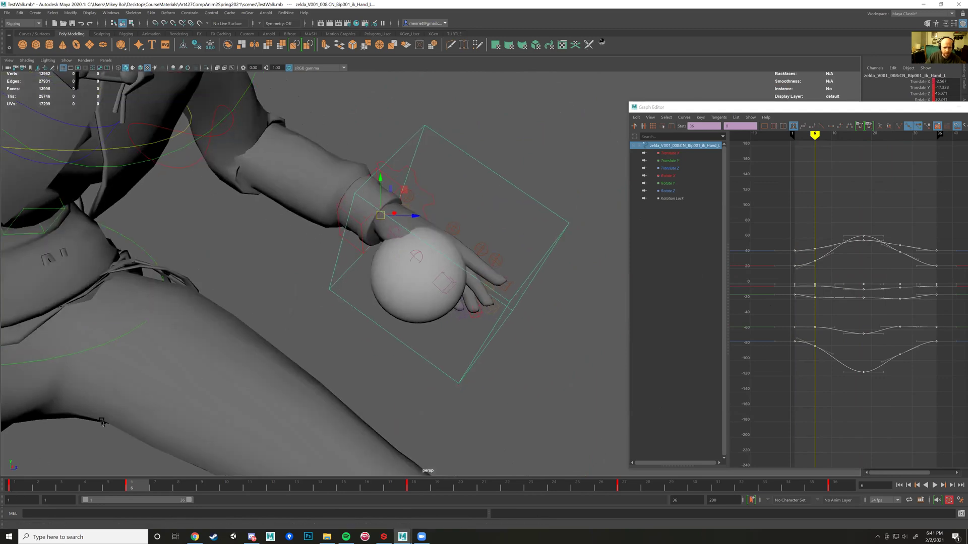
- Track the sphere to the left hand's IK control again from frame 1 over the time range using Red9's Process Fwd
{"action": "left_click", "coordinate": [11, 486]}
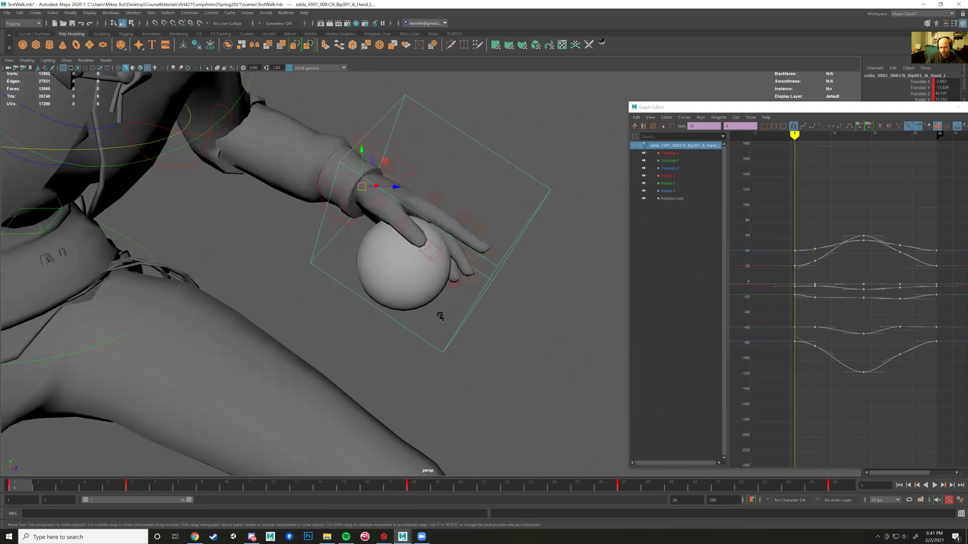
{"action": "left_click", "coordinate": [492, 355]}
{"action": "left_click", "coordinate": [457, 330]}
{"action": "left_click", "coordinate": [413, 289], "text": "shift"}
{"action": "left_click", "coordinate": [885, 111]}
{"action": "left_click_drag", "start_coordinate": [885, 110], "coordinate": [249, 173]}
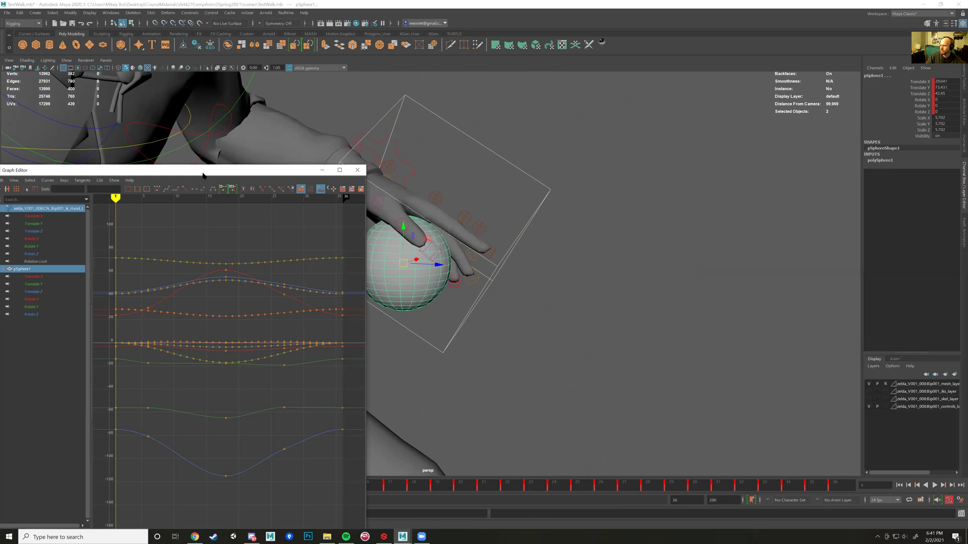
{"action": "left_click_drag", "start_coordinate": [203, 173], "coordinate": [0, 173]}
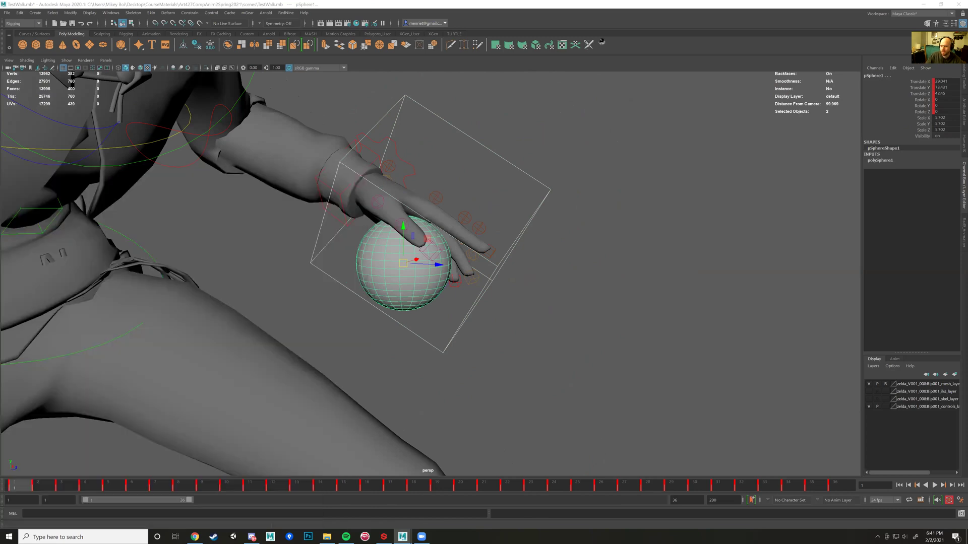
{"action": "left_click", "coordinate": [962, 233]}
{"action": "left_click", "coordinate": [921, 219]}
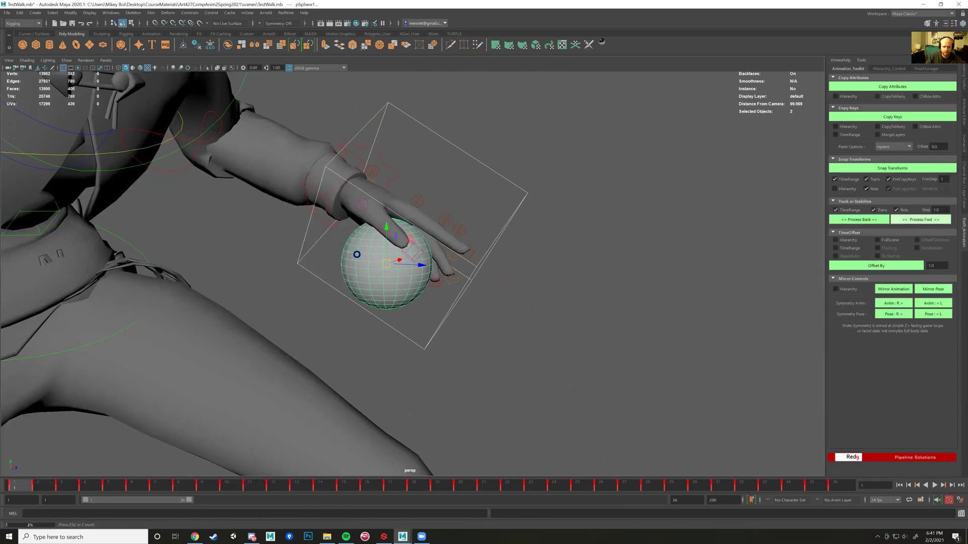
- Play back the whole animation to check the re-tracked sphere against the left hand
{"action": "right_click_drag", "start_coordinate": [585, 303], "coordinate": [411, 385], "text": "alt"}
{"action": "key", "text": "alt+v"}
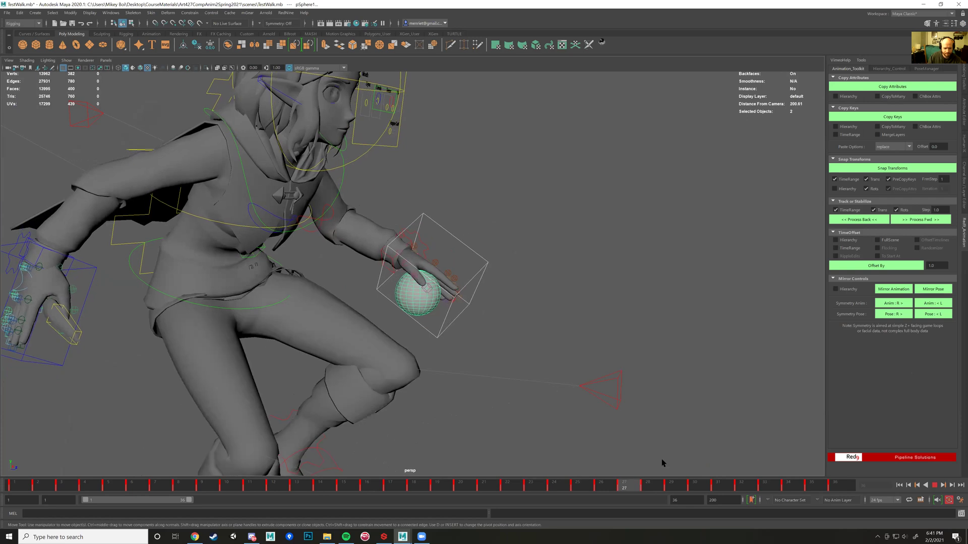
{"action": "key", "text": "Escape"}
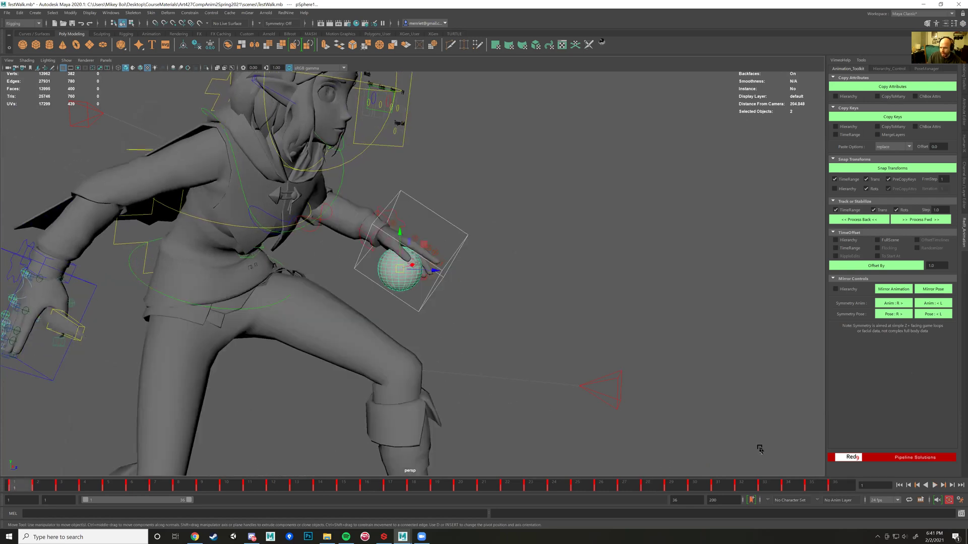
{"action": "left_click", "coordinate": [937, 485]}
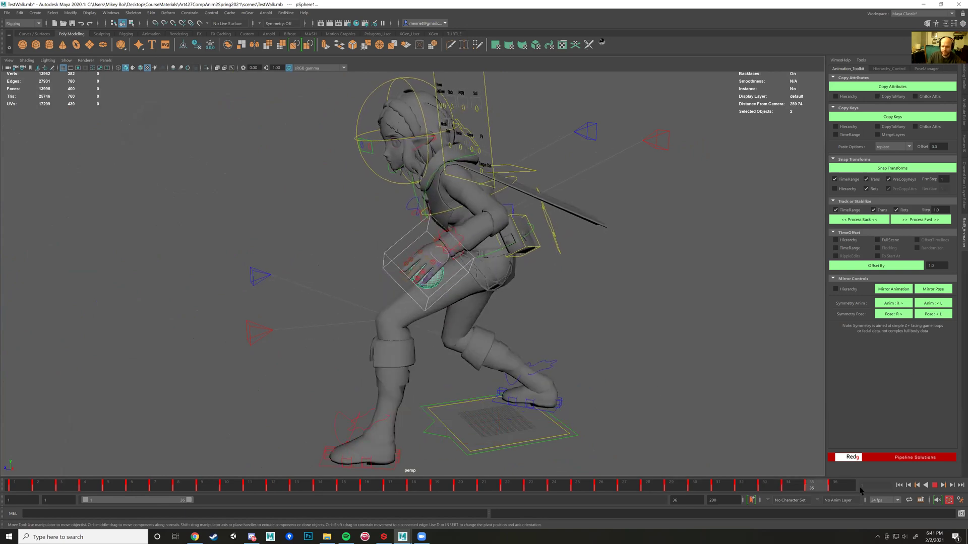
{"action": "left_click", "coordinate": [934, 485]}
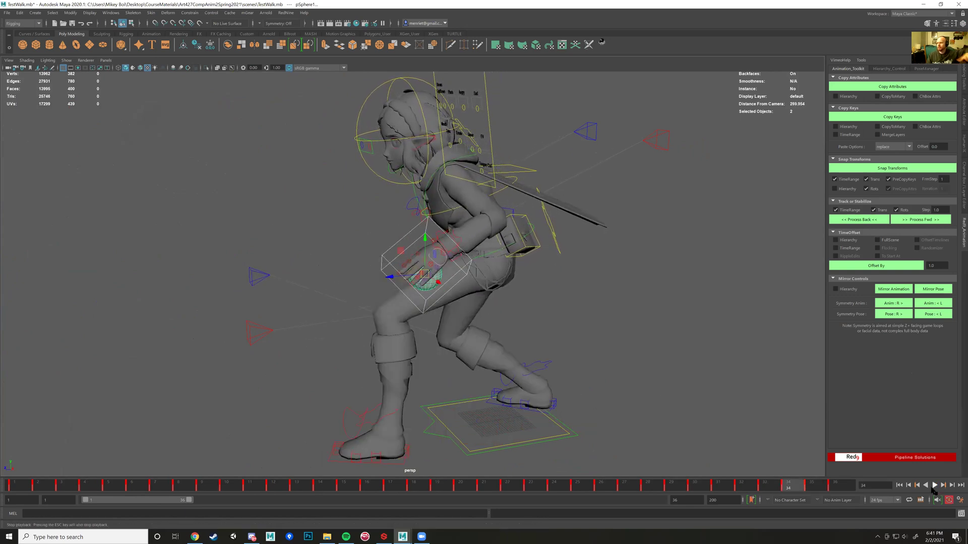
- Try to create a locator at the scene origin
{"action": "left_click", "coordinate": [448, 289]}
{"action": "left_click_drag", "start_coordinate": [448, 289], "coordinate": [147, 117], "text": "alt"}
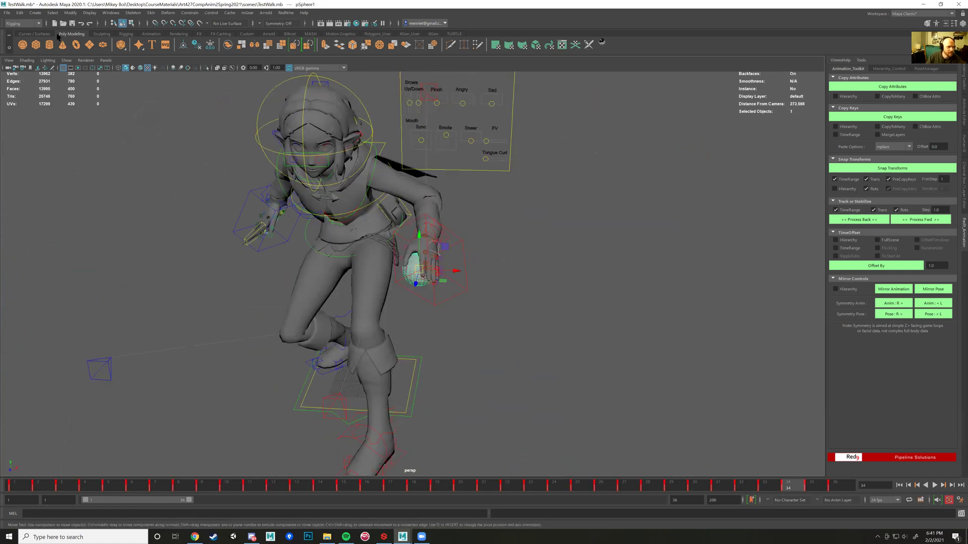
{"action": "left_click", "coordinate": [35, 13]}
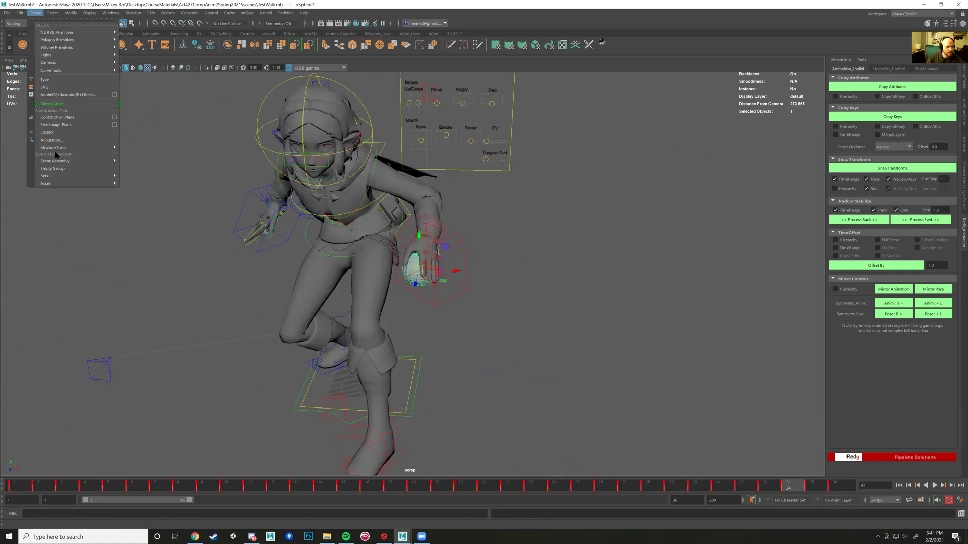
{"action": "left_click", "coordinate": [47, 133]}
{"action": "left_click_drag", "start_coordinate": [446, 308], "coordinate": [521, 398], "text": "alt"}
{"action": "left_click", "coordinate": [528, 396]}
- Set the linear working units to meter in the general settings and save the preferences
{"action": "left_click", "coordinate": [111, 13]}
{"action": "mouse_move", "coordinate": [151, 86]}
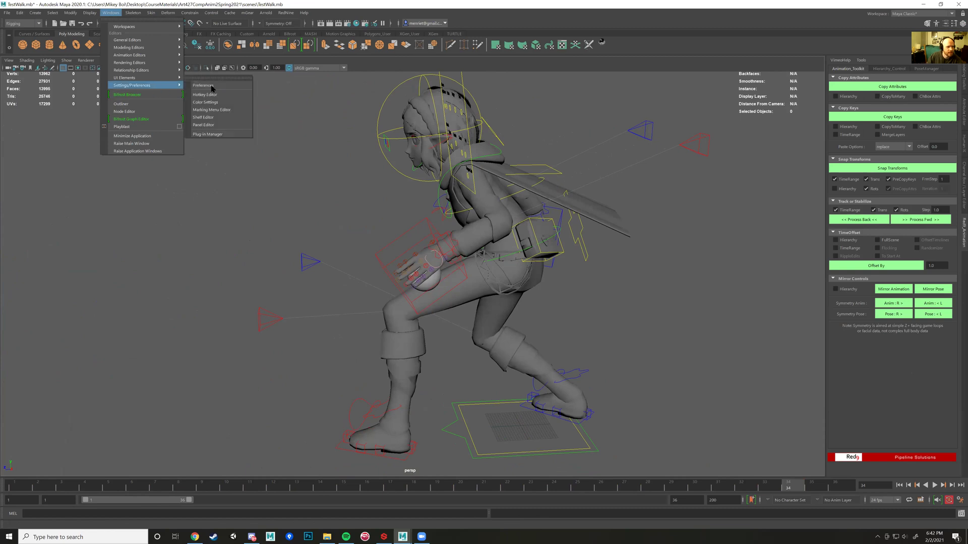
{"action": "left_click", "coordinate": [204, 86]}
{"action": "left_click", "coordinate": [240, 183]}
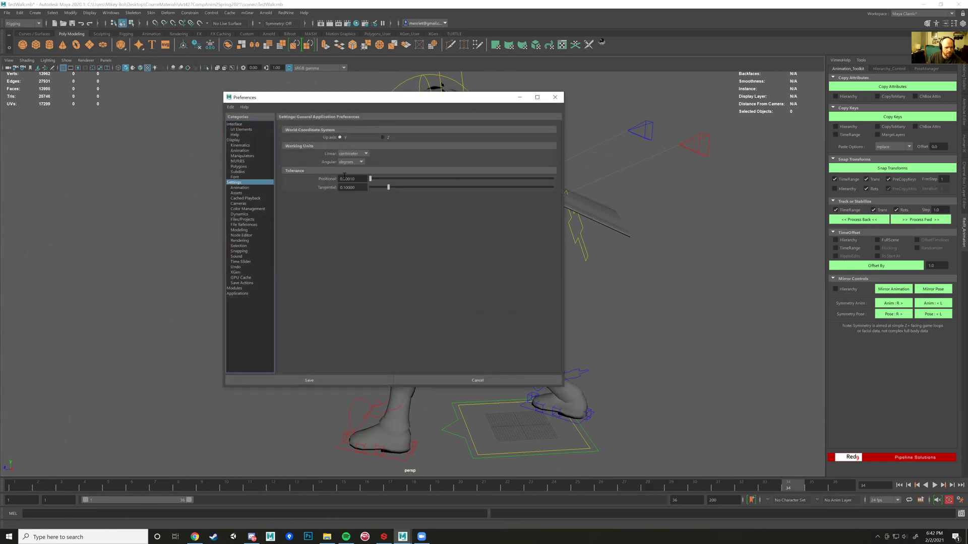
{"action": "left_click", "coordinate": [353, 154]}
{"action": "left_click", "coordinate": [353, 178]}
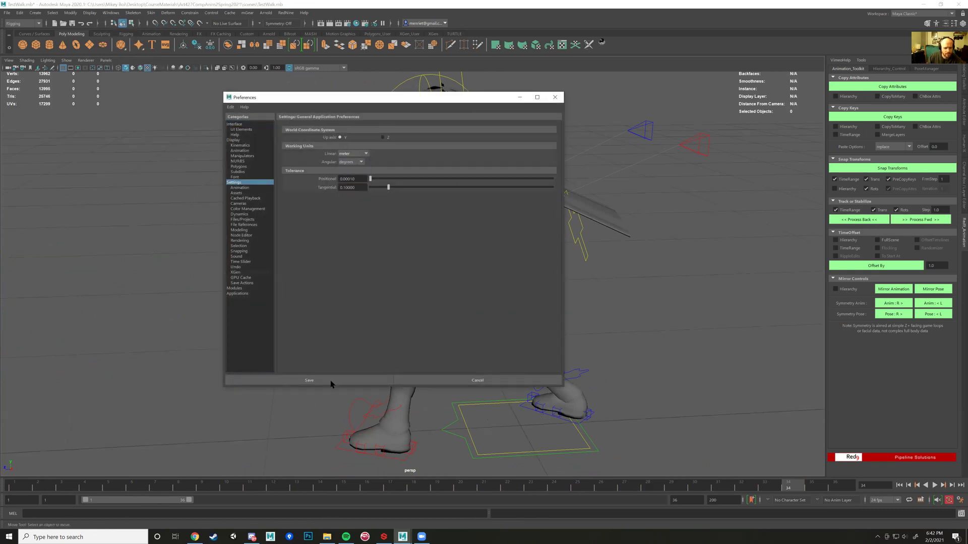
{"action": "left_click", "coordinate": [310, 380]}
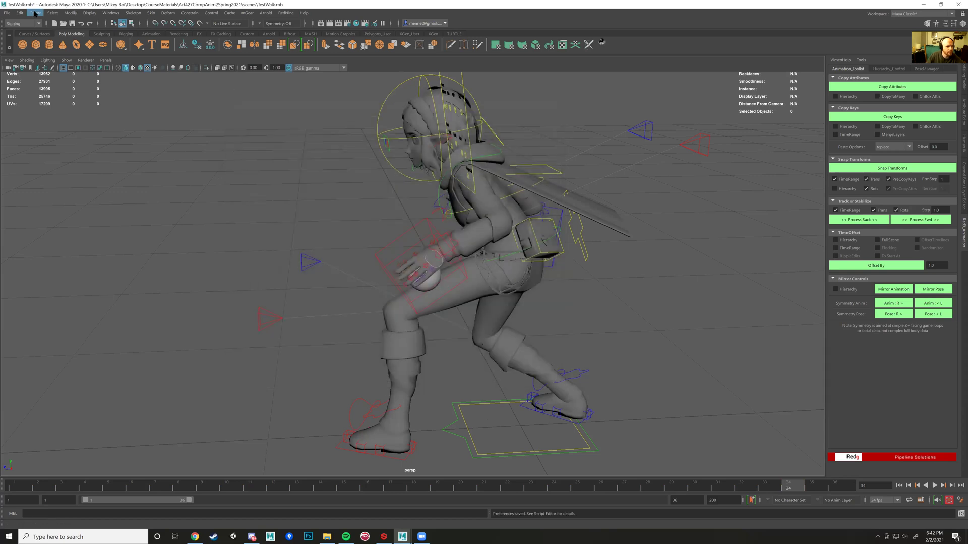
- Create a locator and move it up from the origin to in front of the character's body
{"action": "left_click", "coordinate": [35, 13]}
{"action": "left_click", "coordinate": [54, 132]}
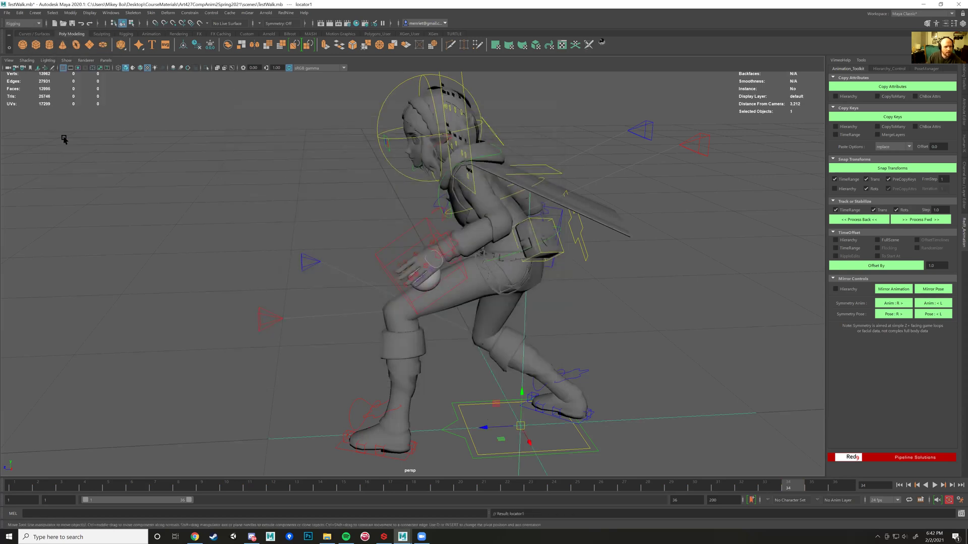
{"action": "scroll", "coordinate": [524, 308], "scroll_direction": "down", "scroll_amount": 2}
{"action": "left_click_drag", "start_coordinate": [468, 364], "coordinate": [346, 233]}
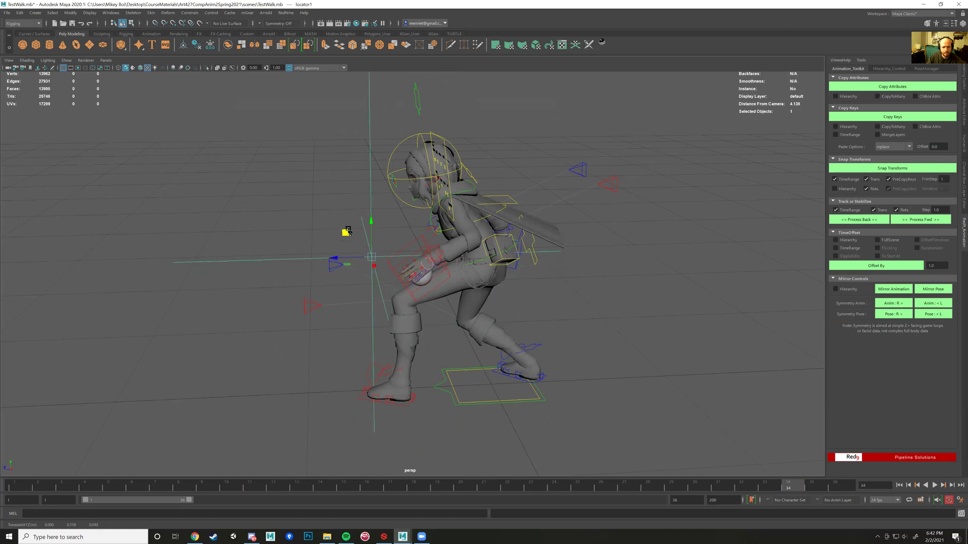
- Try to snap the locator to the left hand's IK control using Red9's Snap Transforms
{"action": "scroll", "coordinate": [432, 285], "scroll_direction": "up", "scroll_amount": 2}
{"action": "left_click_drag", "start_coordinate": [432, 285], "coordinate": [544, 291], "text": "alt"}
{"action": "scroll", "coordinate": [543, 292], "scroll_direction": "up", "scroll_amount": 4}
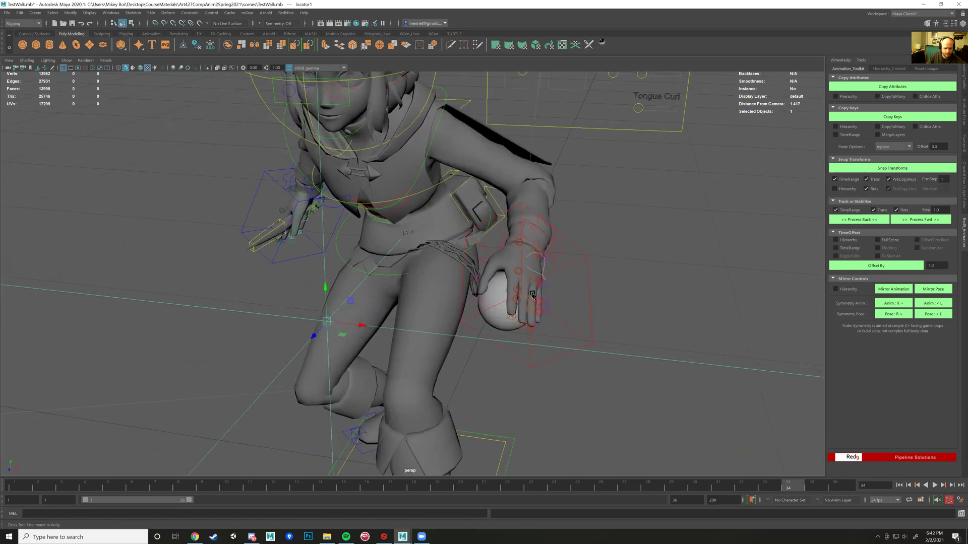
{"action": "left_click", "coordinate": [561, 242]}
{"action": "left_click", "coordinate": [560, 265]}
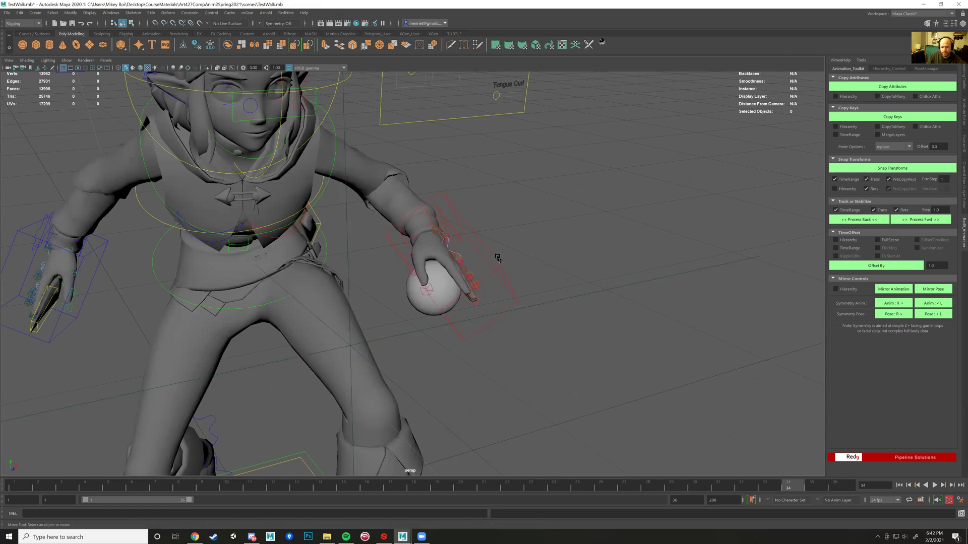
{"action": "left_click", "coordinate": [514, 287]}
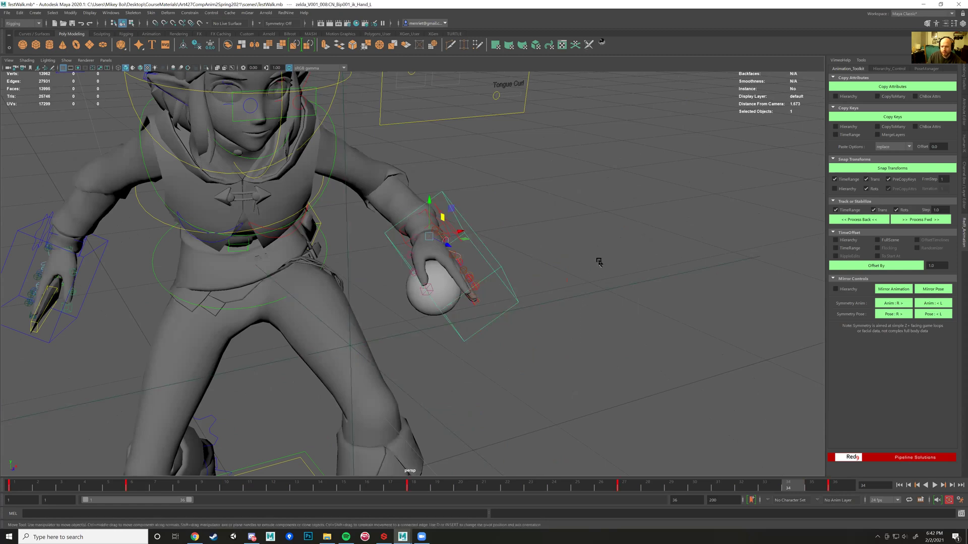
{"action": "left_click", "coordinate": [663, 315], "text": "shift"}
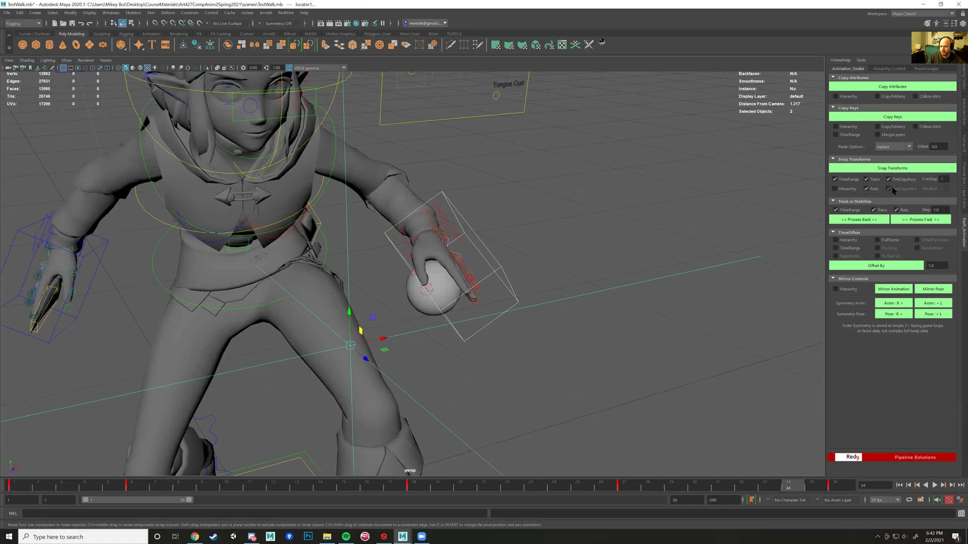
{"action": "left_click", "coordinate": [898, 172]}
- Snap the locator to the left hand's IK control over the whole time range with Red9's Snap Transforms
{"action": "right_click_drag", "start_coordinate": [610, 248], "coordinate": [425, 280], "text": "alt"}
{"action": "left_click_drag", "start_coordinate": [447, 302], "coordinate": [607, 336], "text": "alt"}
{"action": "left_click", "coordinate": [485, 286]}
{"action": "left_click", "coordinate": [548, 302]}
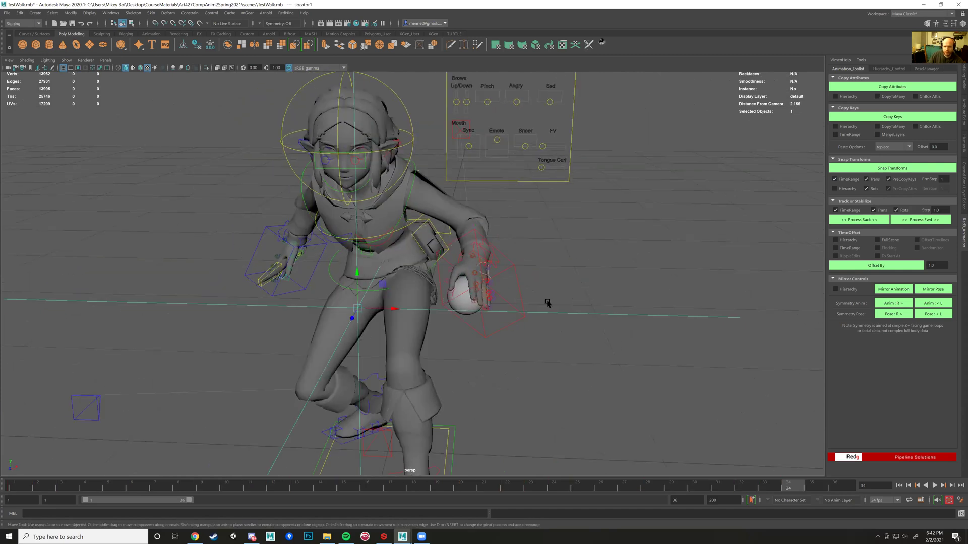
{"action": "left_click", "coordinate": [522, 290]}
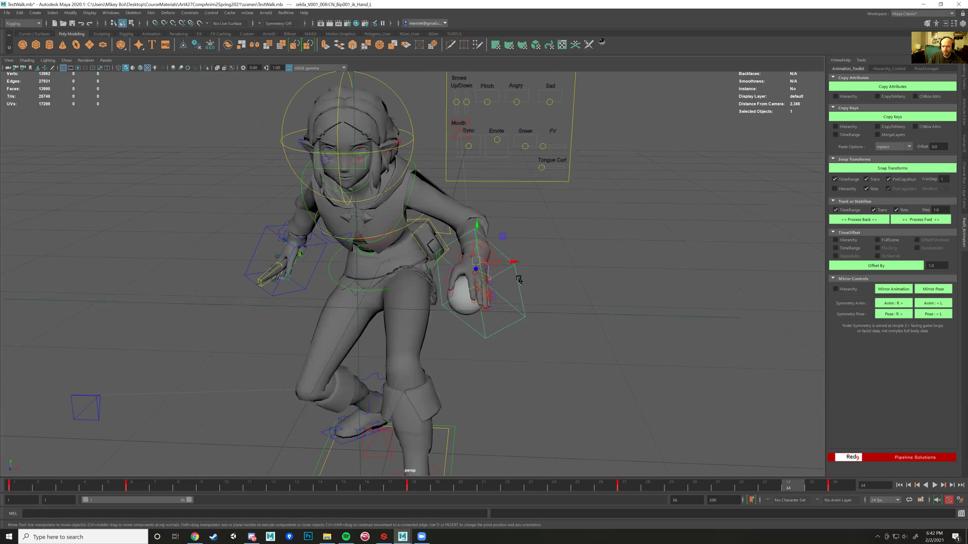
{"action": "left_click", "coordinate": [583, 333], "text": "shift"}
{"action": "left_click_drag", "start_coordinate": [583, 333], "coordinate": [879, 197], "text": "alt"}
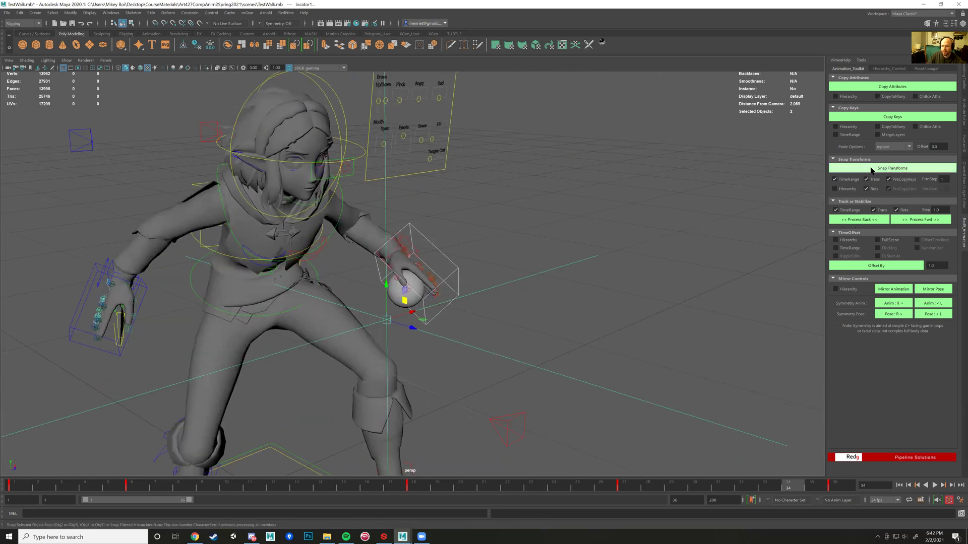
{"action": "left_click", "coordinate": [886, 171]}
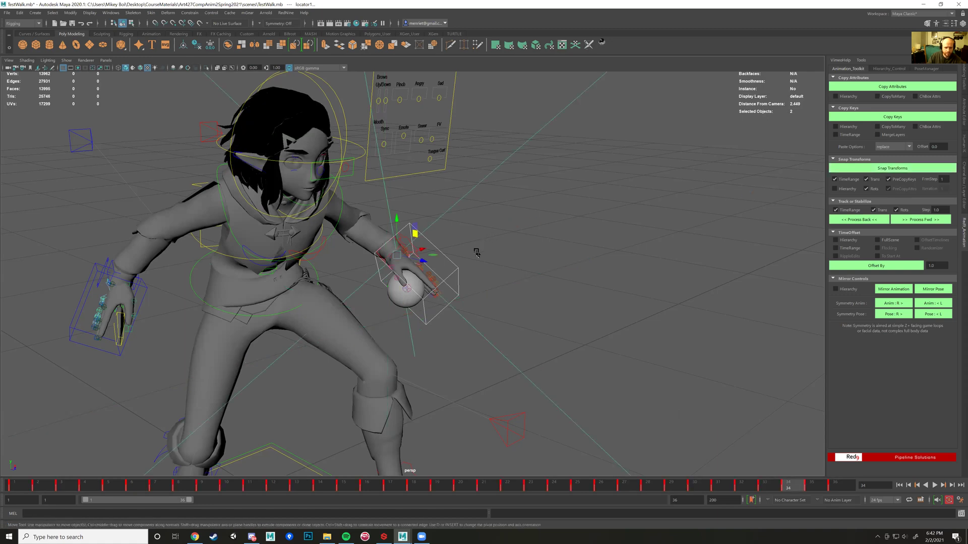
- Play back the animation to check the locator's motion and inspect its curves in the Graph Editor
{"action": "left_click_drag", "start_coordinate": [482, 255], "coordinate": [509, 252], "text": "alt"}
{"action": "key", "text": "alt+v"}
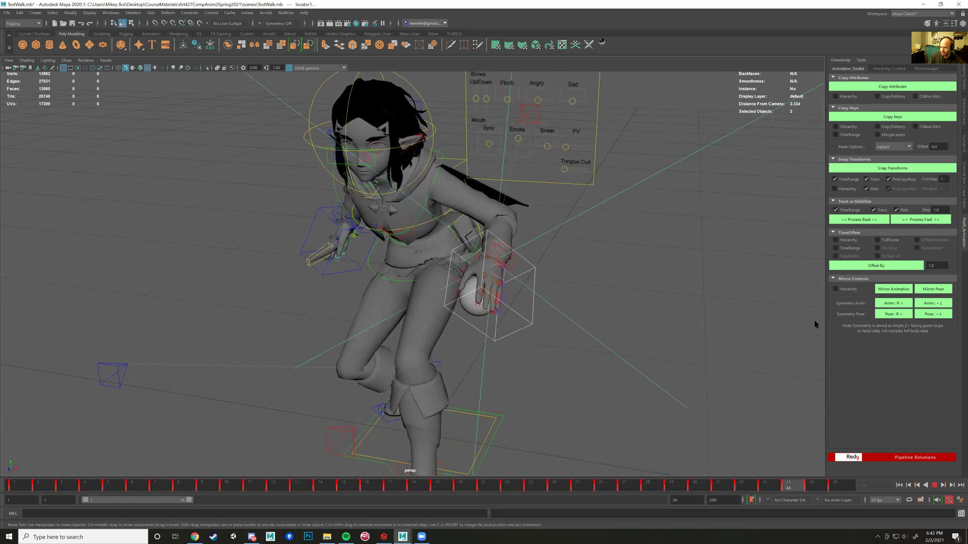
{"action": "key", "text": "alt+v"}
{"action": "left_click_drag", "start_coordinate": [578, 273], "coordinate": [632, 177], "text": "alt"}
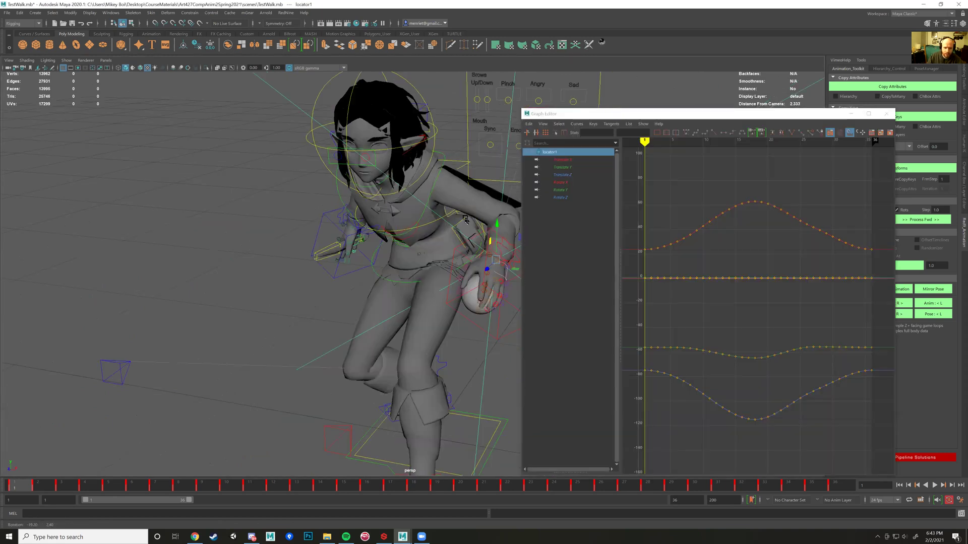
{"action": "key", "text": "f"}
{"action": "right_click_drag", "start_coordinate": [647, 281], "coordinate": [583, 298], "text": "alt"}
{"action": "left_click_drag", "start_coordinate": [486, 282], "coordinate": [353, 283], "text": "alt"}
- Move the left hand's IK control away from the sphere at frame 3 and key its translation
{"action": "left_click", "coordinate": [452, 277]}
{"action": "left_click", "coordinate": [69, 488]}
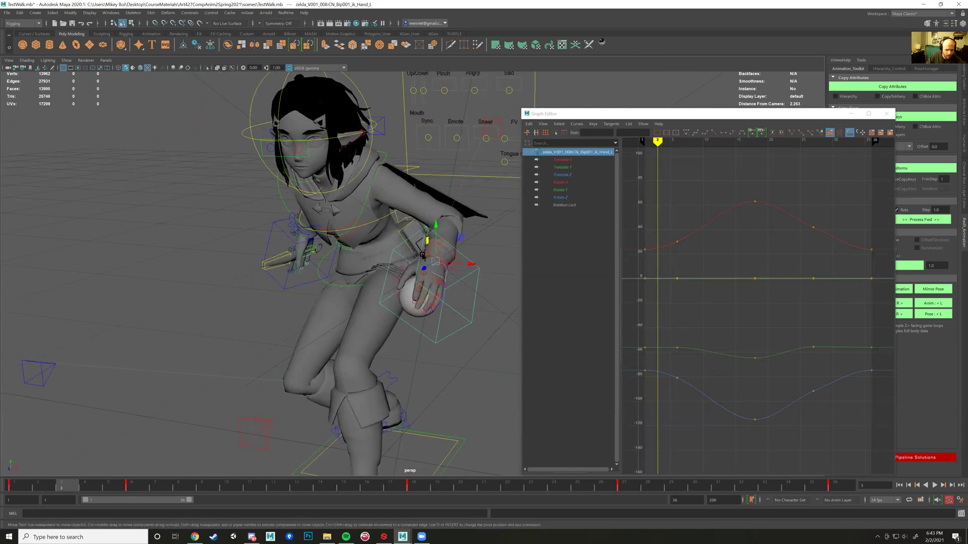
{"action": "left_click_drag", "start_coordinate": [443, 269], "coordinate": [462, 279]}
{"action": "key", "text": "shift+w"}
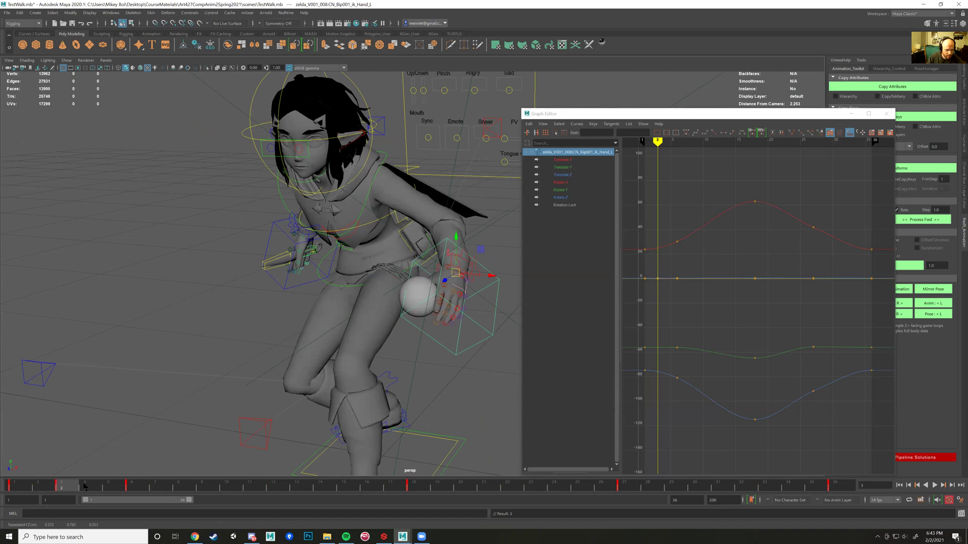
- Key the left hand's IK control at frame 13, raise it above the sphere at frame 16, and play back the motion
{"action": "key", "text": "alt+v"}
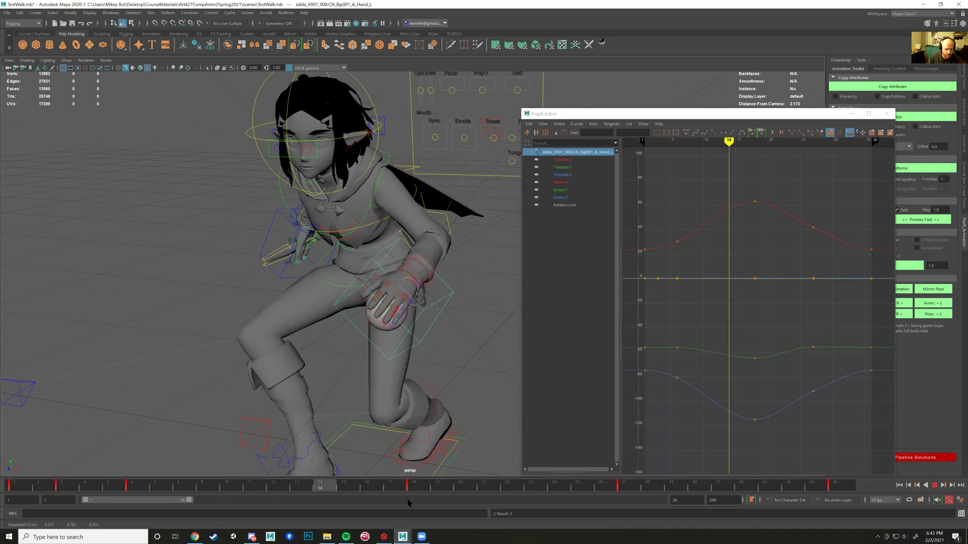
{"action": "key", "text": "s"}
{"action": "key", "text": "alt+v"}
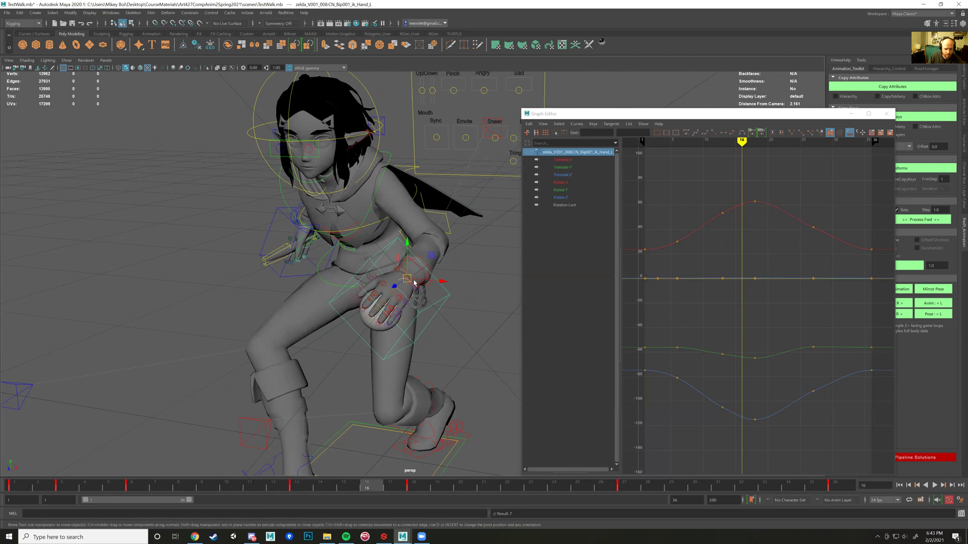
{"action": "left_click_drag", "start_coordinate": [402, 268], "coordinate": [390, 252]}
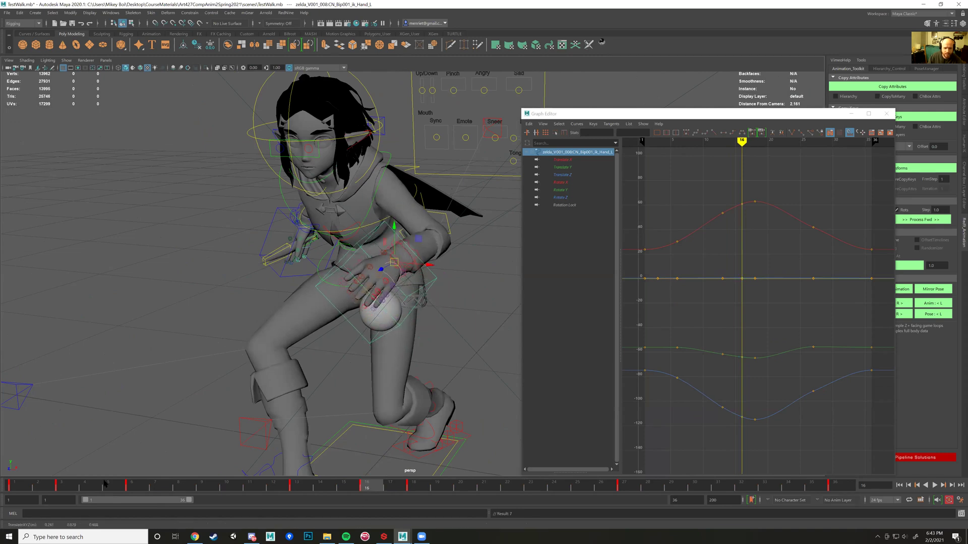
{"action": "key", "text": "alt+v"}
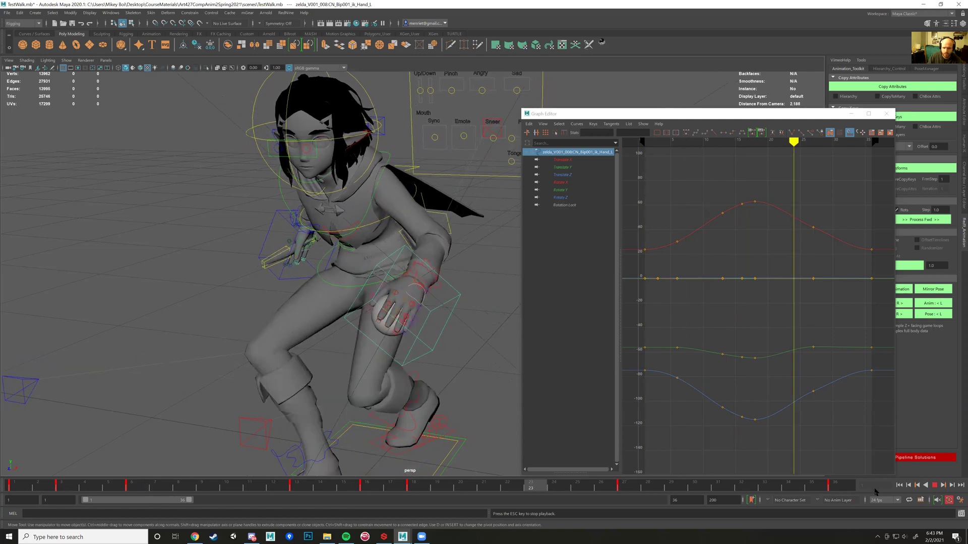
{"action": "key", "text": "alt+v"}
{"action": "key", "text": "alt+shift+v"}
- Snap the locator to the re-animated left hand control with Snap Transforms and play back the locator alone
{"action": "key", "text": "w"}
{"action": "left_click_drag", "start_coordinate": [412, 296], "coordinate": [479, 302], "text": "alt"}
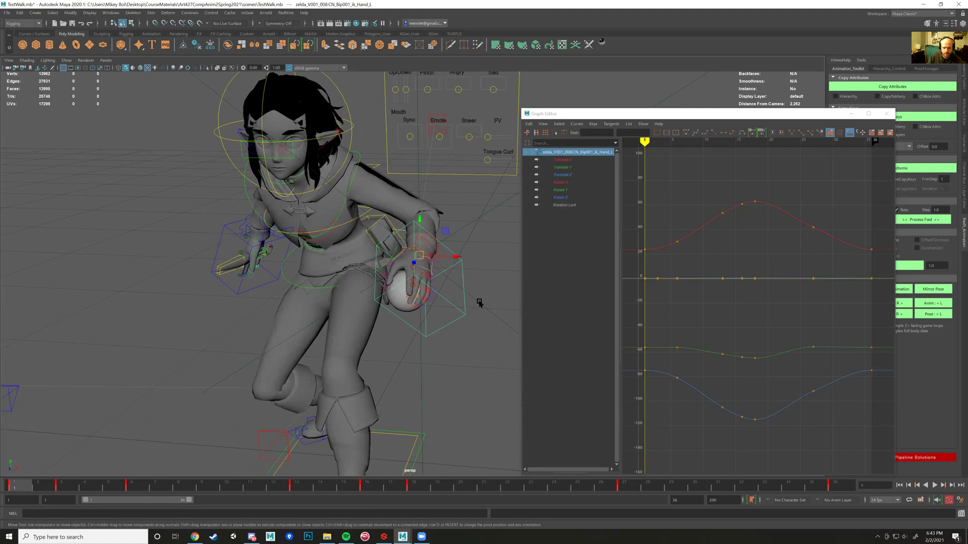
{"action": "left_click", "coordinate": [479, 302], "text": "shift"}
{"action": "left_click_drag", "start_coordinate": [745, 117], "coordinate": [728, 253]}
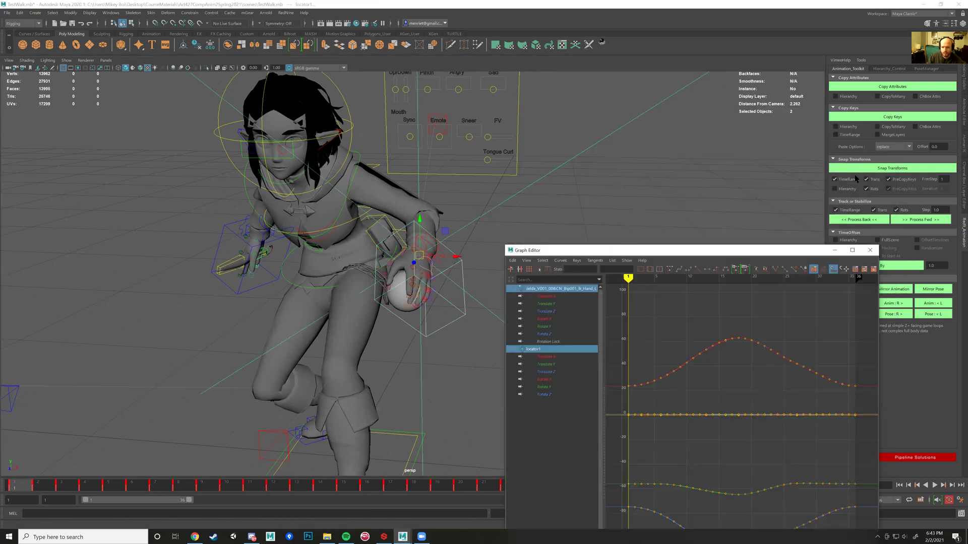
{"action": "left_click", "coordinate": [897, 169]}
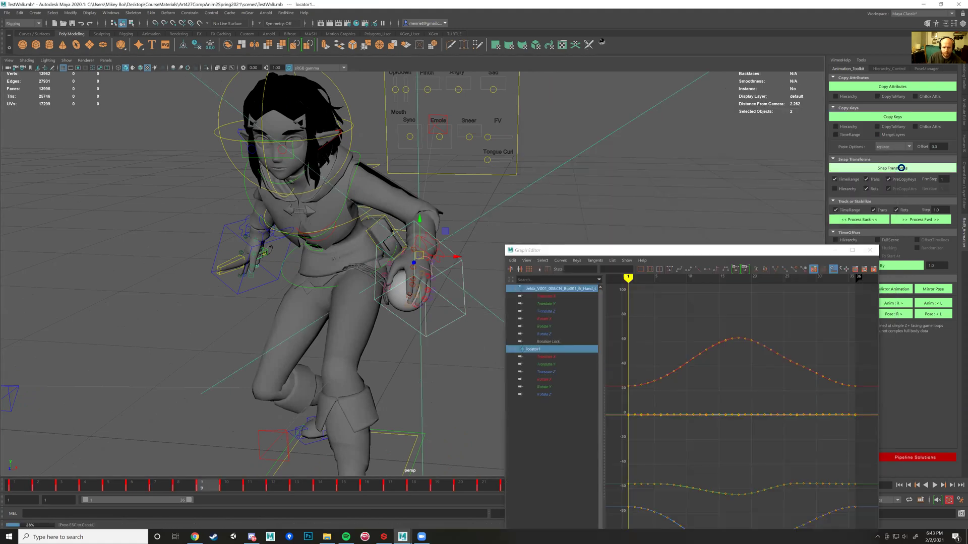
{"action": "left_click", "coordinate": [478, 298]}
{"action": "left_click_drag", "start_coordinate": [53, 484], "coordinate": [117, 483]}
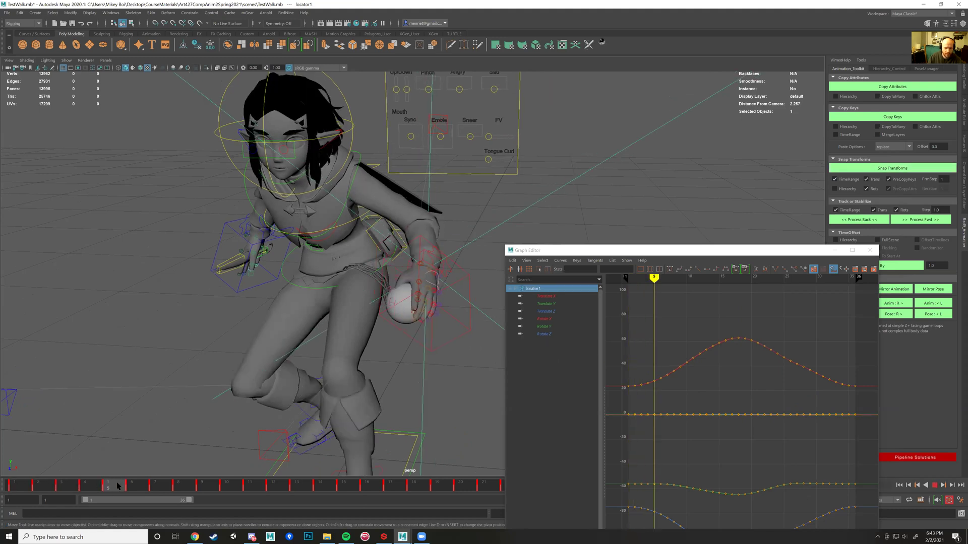
{"action": "key", "text": "alt+v"}
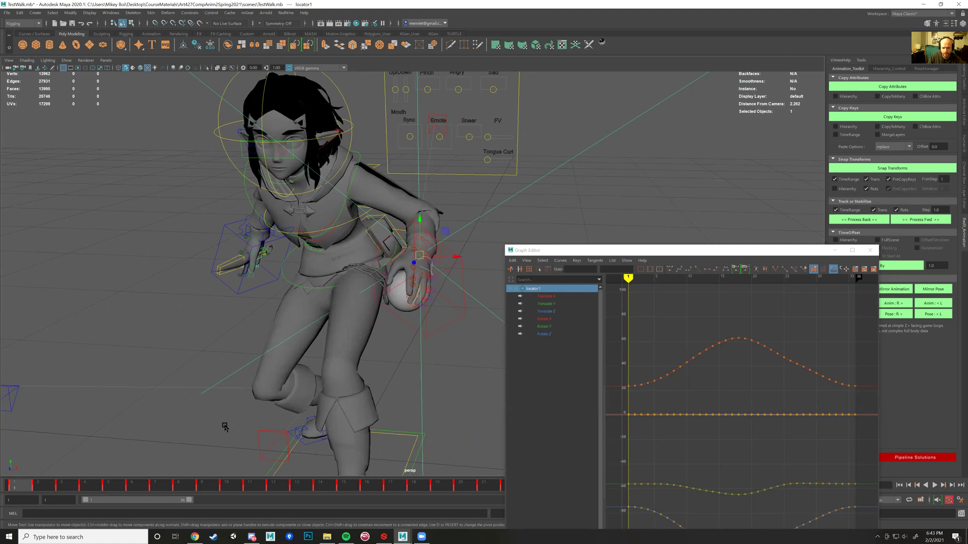
- Isolate the locator's translate curves in the Graph Editor and delete the keys forming the bumps near the start and middle
{"action": "mouse_move", "coordinate": [553, 300]}
{"action": "left_mouse_down"}
{"action": "mouse_move", "coordinate": [551, 336]}
{"action": "mouse_move", "coordinate": [546, 296]}
{"action": "left_mouse_up"}
{"action": "key", "text": "f"}
{"action": "left_click", "coordinate": [545, 313]}
{"action": "key", "text": "f"}
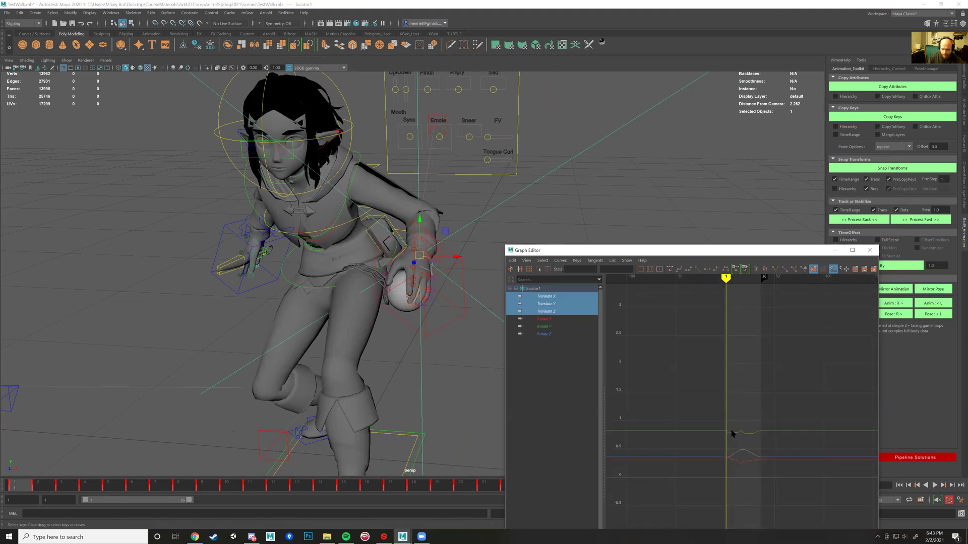
{"action": "key", "text": "f"}
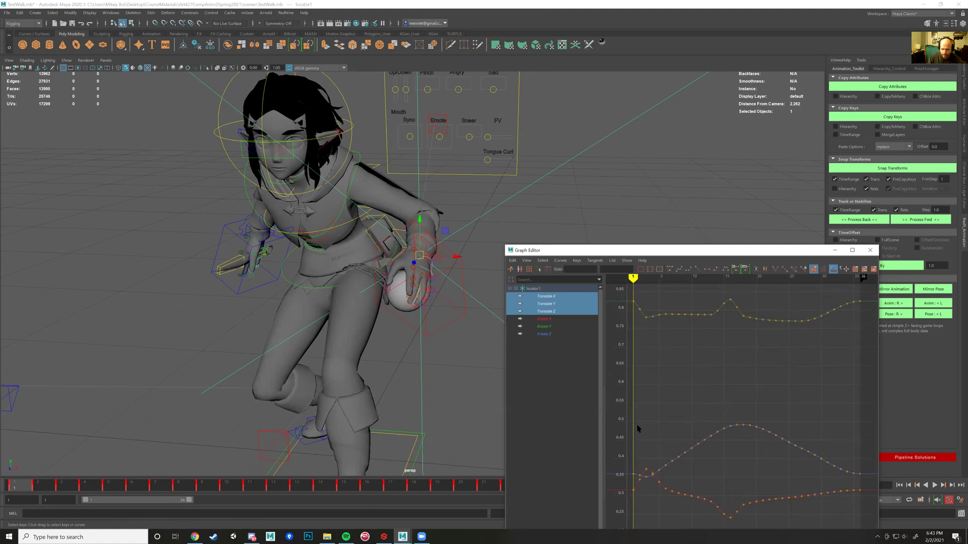
{"action": "left_click_drag", "start_coordinate": [636, 291], "coordinate": [684, 516]}
{"action": "key", "text": "Delete"}
{"action": "left_click_drag", "start_coordinate": [713, 333], "coordinate": [740, 528]}
{"action": "key", "text": "Delete"}
- Thin out the remaining translate keys before the peak of the locator's curves and play back the smoothed motion
{"action": "mouse_move", "coordinate": [755, 425]}
{"action": "right_mouse_down", "text": "alt"}
{"action": "mouse_move", "coordinate": [735, 431]}
{"action": "mouse_move", "coordinate": [696, 419]}
{"action": "mouse_move", "coordinate": [756, 421]}
{"action": "right_mouse_up", "text": "alt"}
{"action": "scroll", "coordinate": [757, 417], "scroll_direction": "up", "scroll_amount": 3}
{"action": "middle_click_drag", "start_coordinate": [757, 413], "coordinate": [769, 421], "text": "alt"}
{"action": "left_click_drag", "start_coordinate": [731, 468], "coordinate": [743, 504]}
{"action": "key", "text": "Delete"}
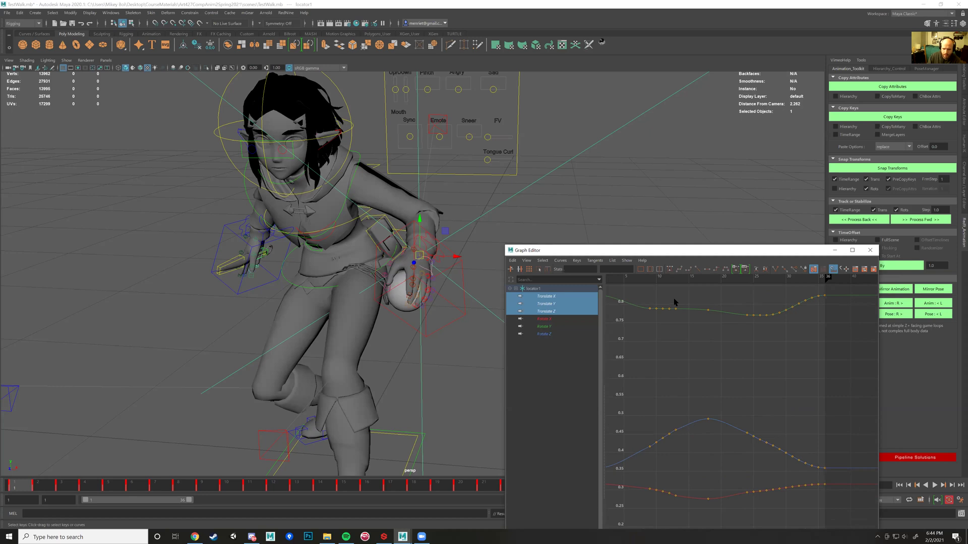
{"action": "left_click_drag", "start_coordinate": [643, 484], "coordinate": [652, 503]}
{"action": "key", "text": "Delete"}
{"action": "middle_click_drag", "start_coordinate": [701, 429], "coordinate": [705, 427], "text": "alt"}
{"action": "scroll", "coordinate": [756, 372], "scroll_direction": "down", "scroll_amount": 4}
{"action": "scroll", "coordinate": [757, 373], "scroll_direction": "up", "scroll_amount": 5}
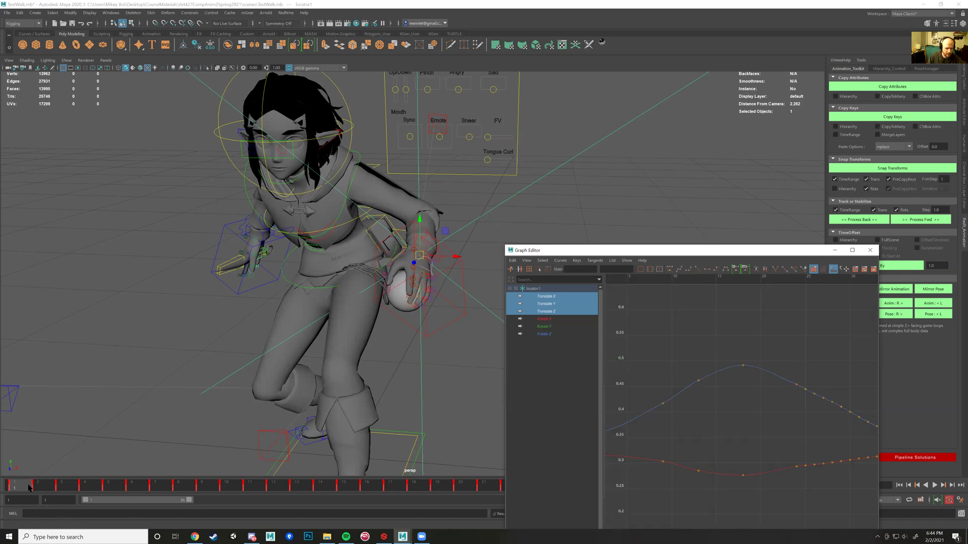
{"action": "key", "text": "alt+v"}
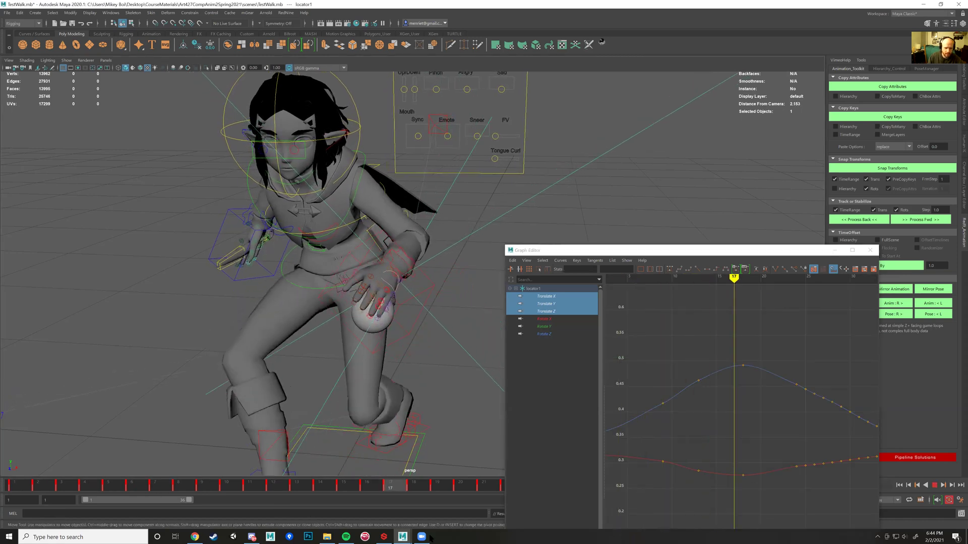
{"action": "key", "text": "alt+v"}
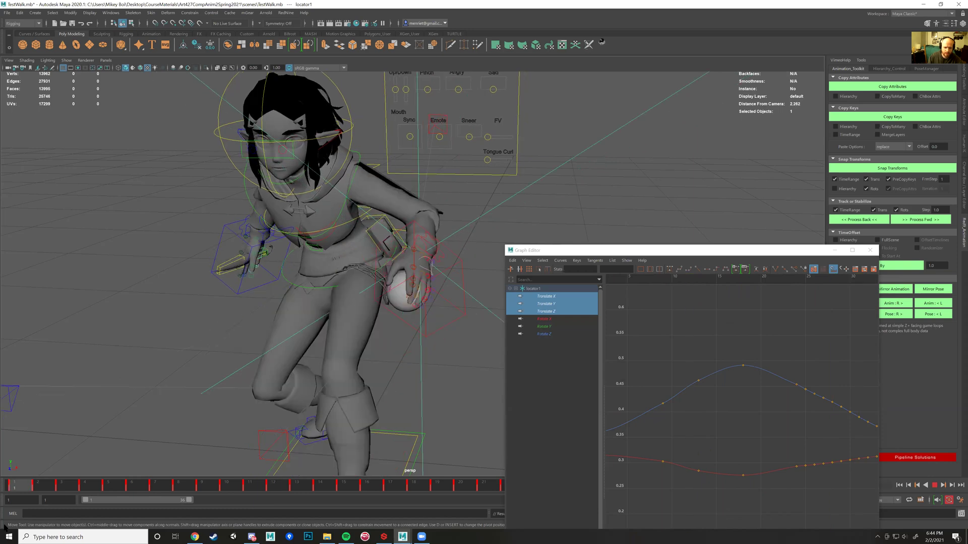
- Snap the left hand's IK control to the edited locator with Snap Transforms and review the playback from the character's side
{"action": "left_click", "coordinate": [466, 275], "text": "shift"}
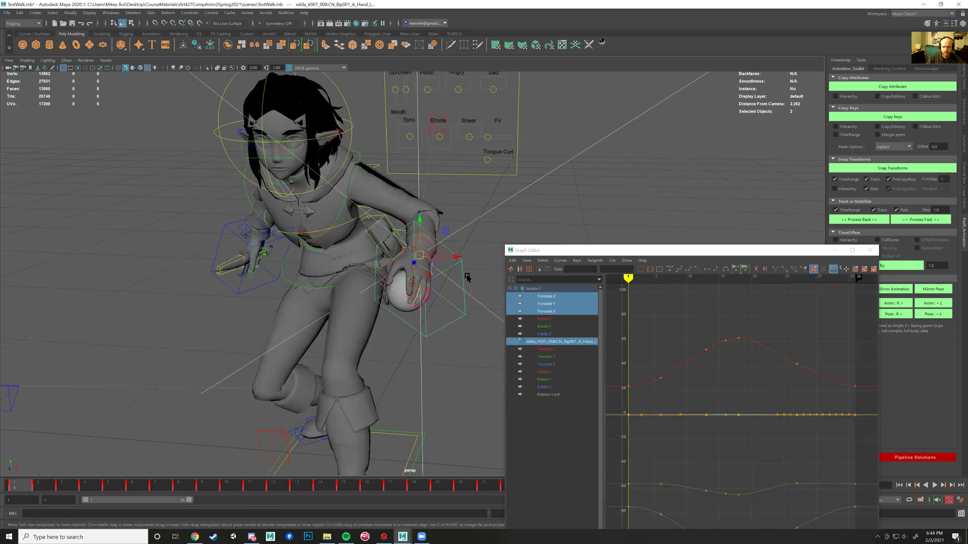
{"action": "left_click", "coordinate": [895, 168]}
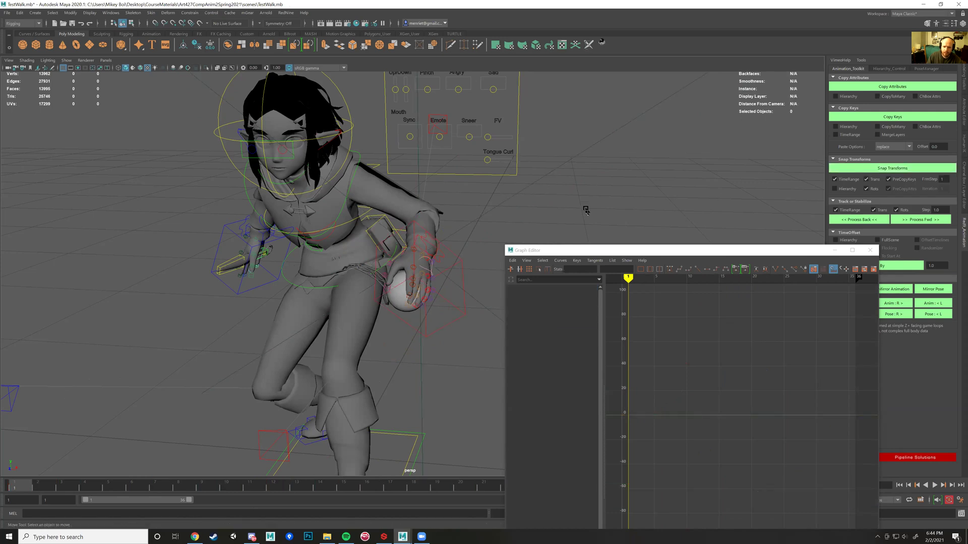
{"action": "left_click", "coordinate": [462, 275], "text": "shift"}
{"action": "left_click", "coordinate": [893, 168]}
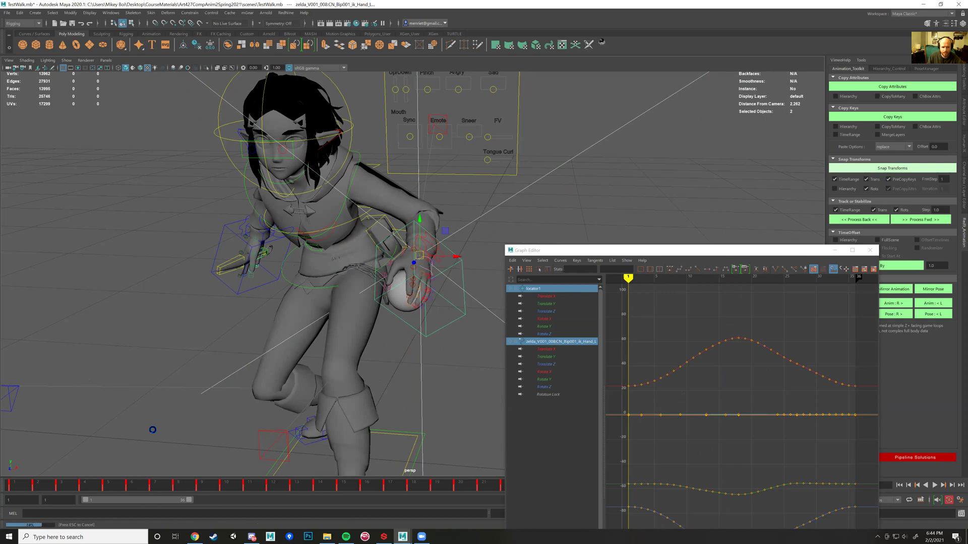
{"action": "key", "text": "alt+v"}
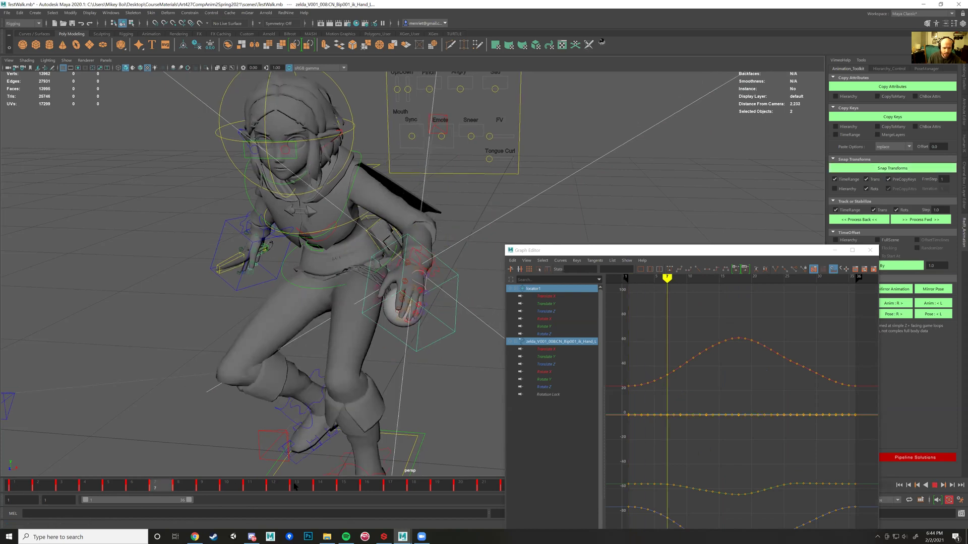
{"action": "left_click", "coordinate": [935, 485]}
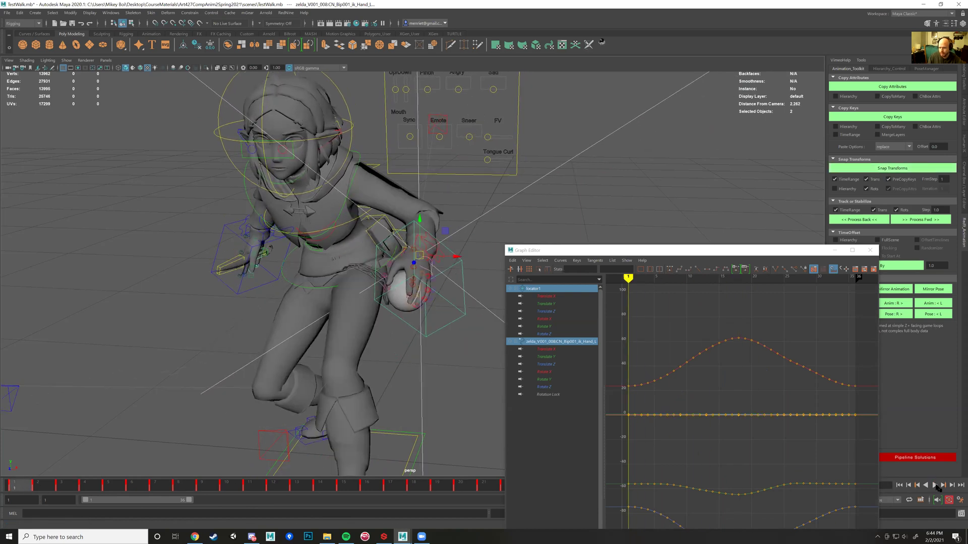
{"action": "left_click", "coordinate": [935, 486]}
{"action": "left_click_drag", "start_coordinate": [472, 225], "coordinate": [367, 223], "text": "alt"}
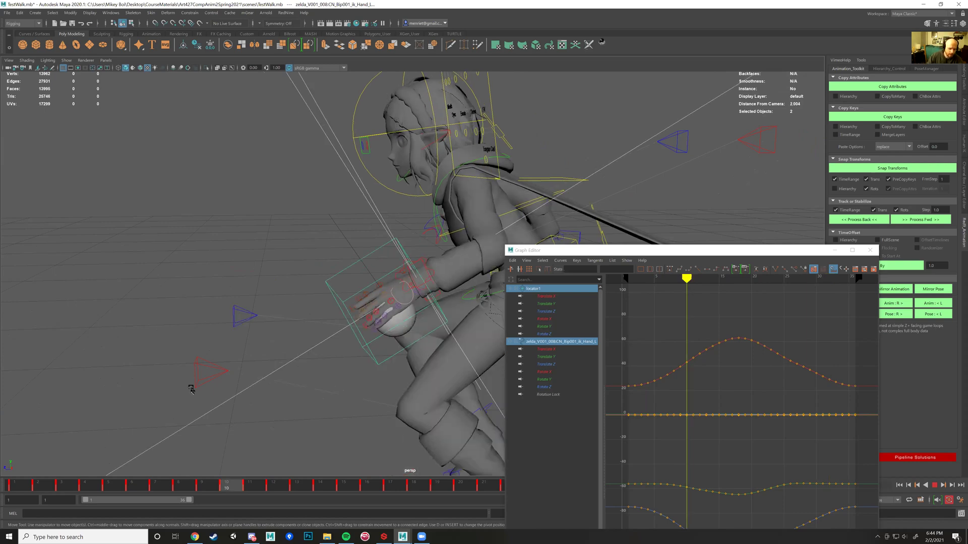
- Switch to Discord, browse the art-sharing-channel for walk-cycle videos, and open Walk025.mov full screen
{"action": "key", "text": "alt+Tab"}
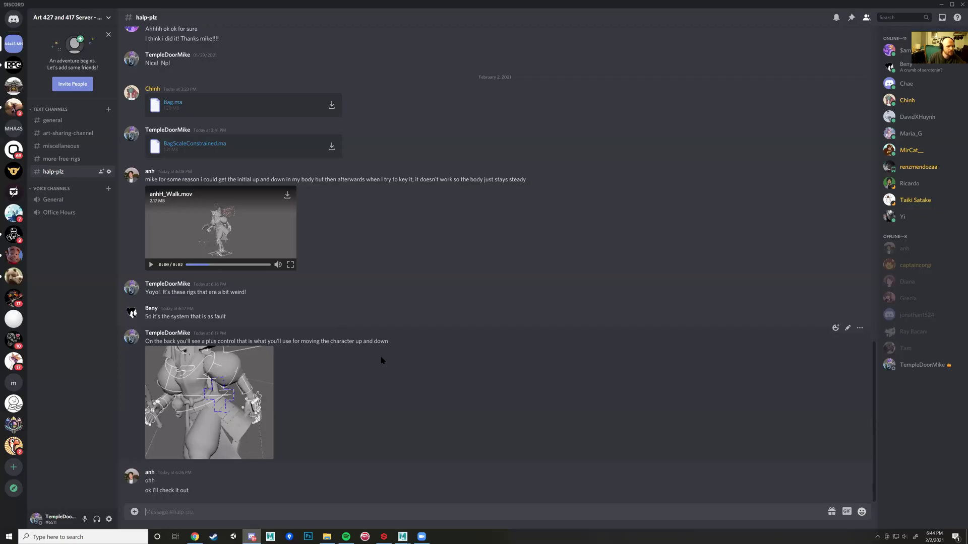
{"action": "scroll", "coordinate": [332, 264], "scroll_direction": "up", "scroll_amount": 3}
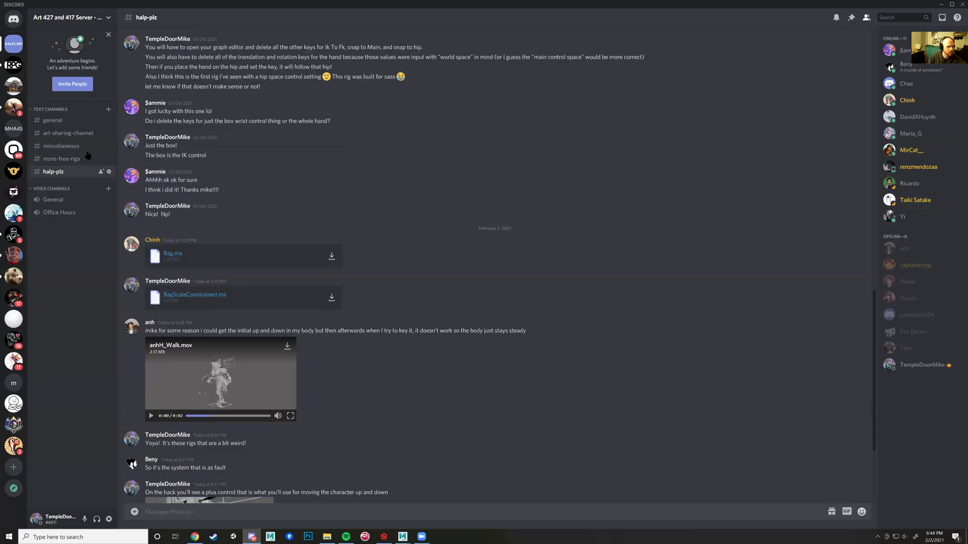
{"action": "scroll", "coordinate": [87, 155], "scroll_direction": "up", "scroll_amount": 11}
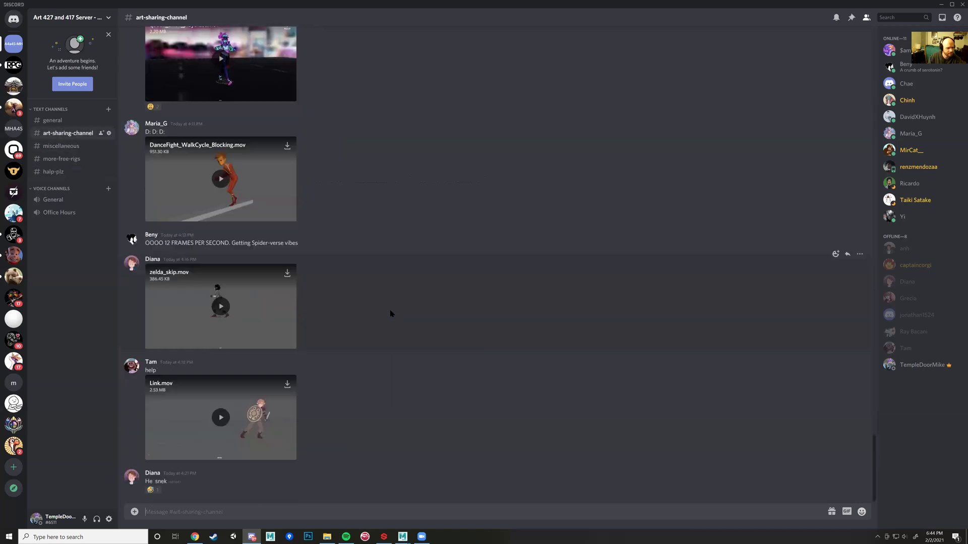
{"action": "scroll", "coordinate": [391, 314], "scroll_direction": "up", "scroll_amount": 3}
{"action": "scroll", "coordinate": [389, 311], "scroll_direction": "up", "scroll_amount": 5}
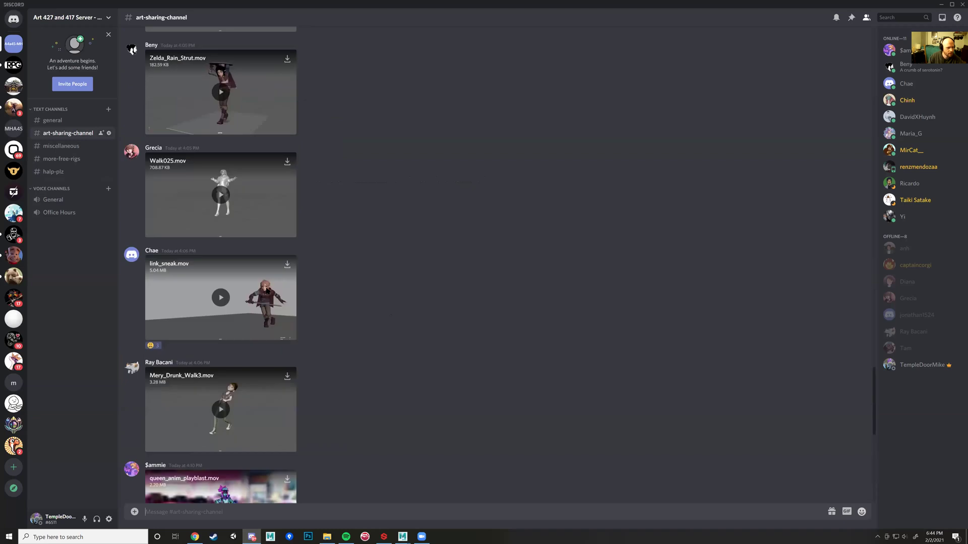
{"action": "scroll", "coordinate": [239, 230], "scroll_direction": "down", "scroll_amount": 1}
{"action": "scroll", "coordinate": [280, 274], "scroll_direction": "up", "scroll_amount": 2}
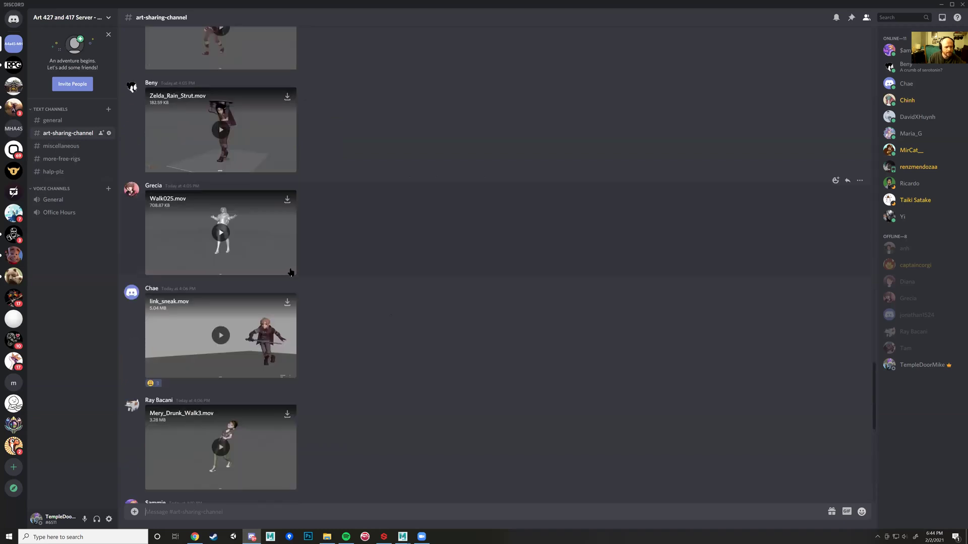
{"action": "left_click", "coordinate": [290, 273]}
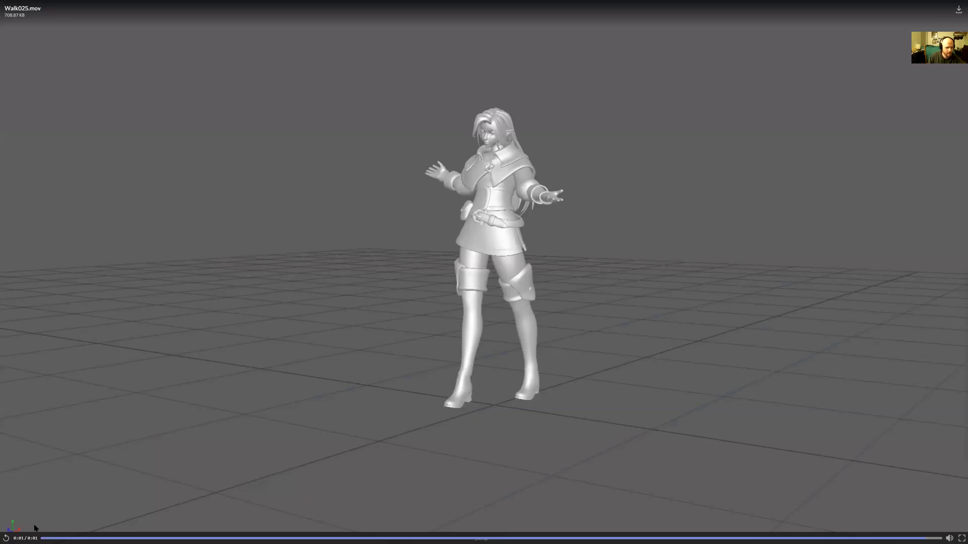
- Replay and pause Walk025.mov to review the walk cycle, and exit its full-screen view
{"action": "left_click", "coordinate": [6, 539]}
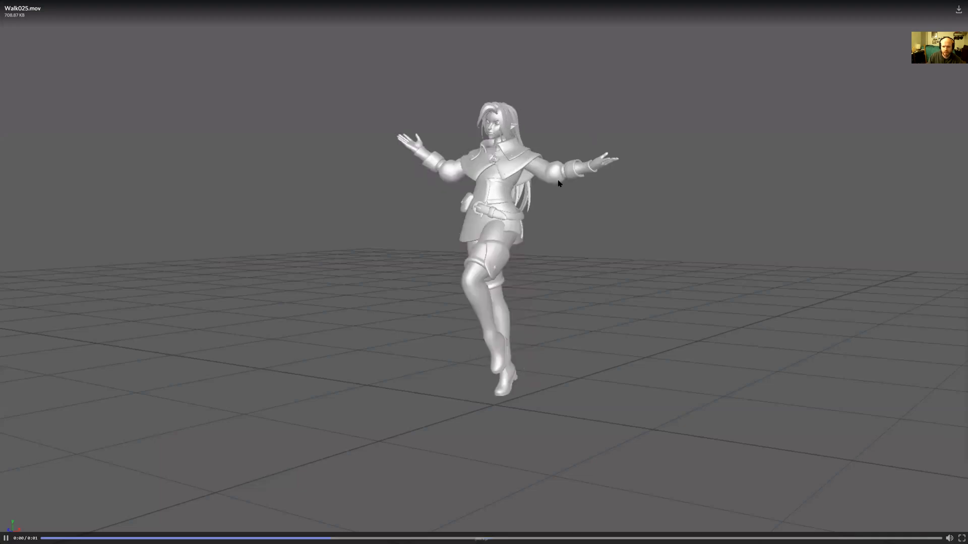
{"action": "left_click", "coordinate": [572, 162]}
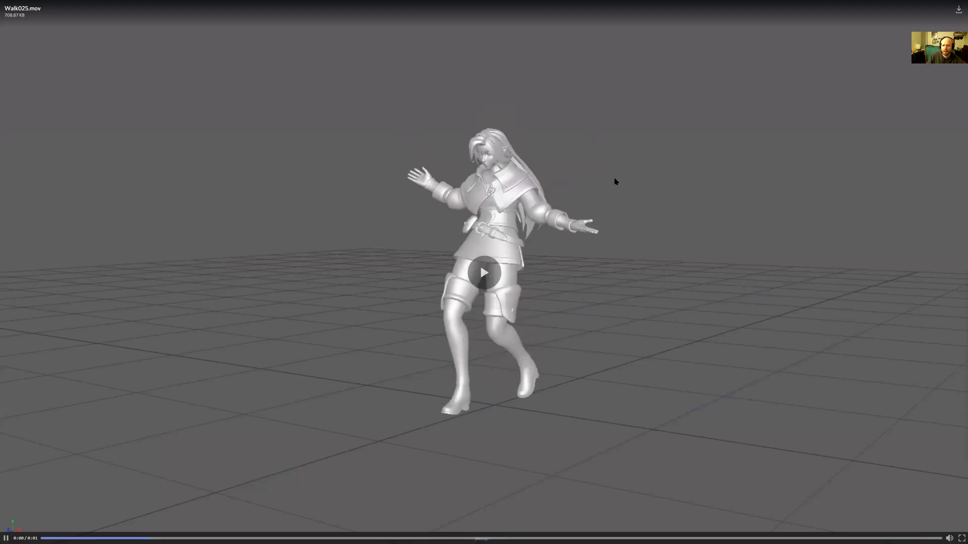
{"action": "left_click", "coordinate": [518, 192]}
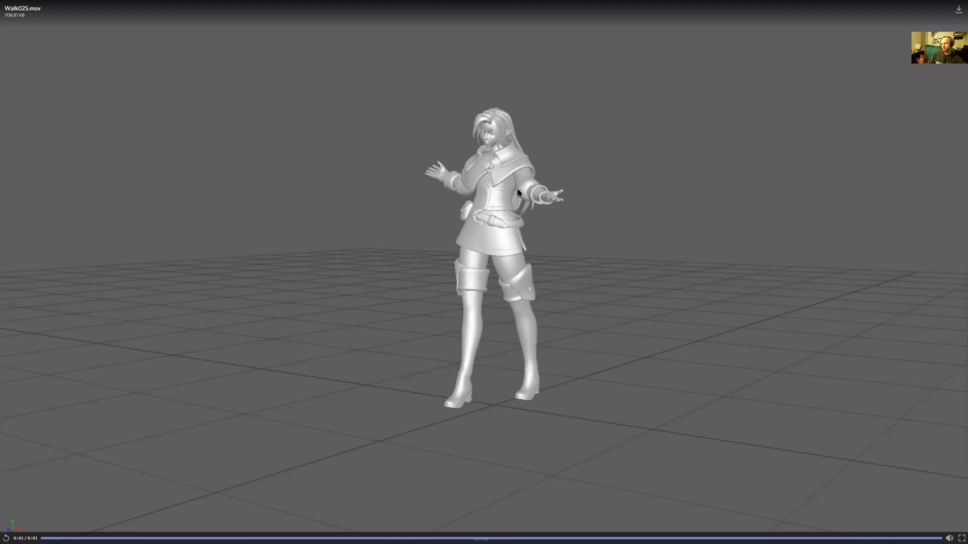
{"action": "left_click", "coordinate": [519, 188]}
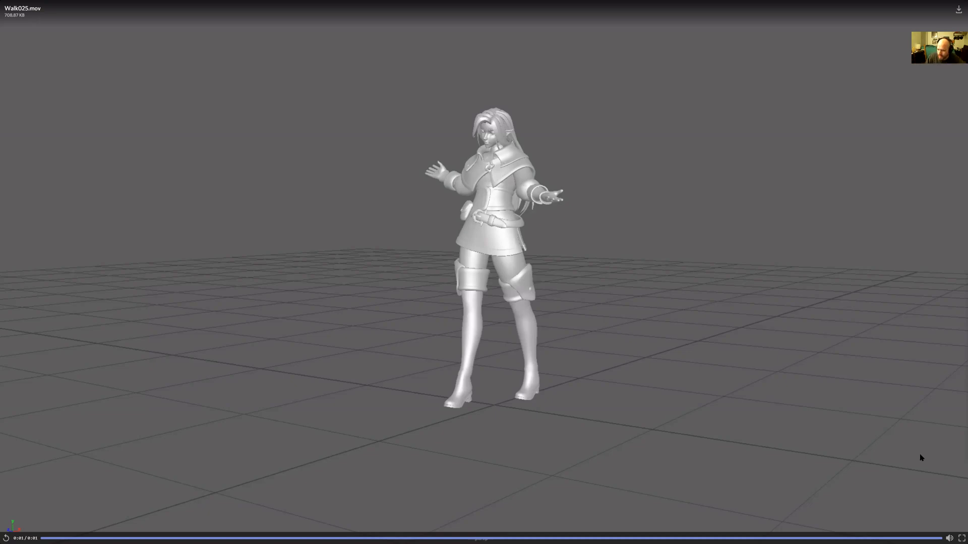
{"action": "left_click", "coordinate": [961, 537]}
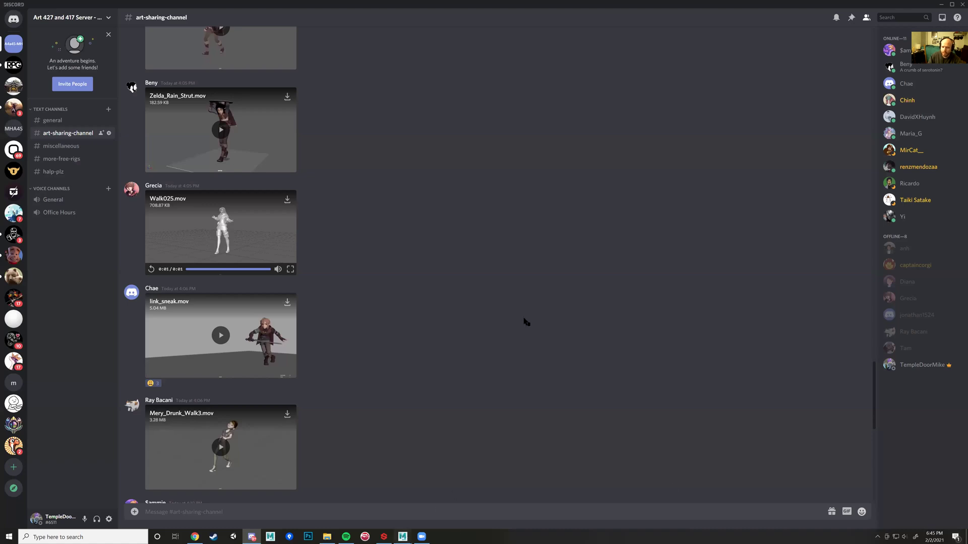
- Switch to Maya, stop playback at the first frame, and select only the left hand's IK control
{"action": "key", "text": "alt+Tab"}
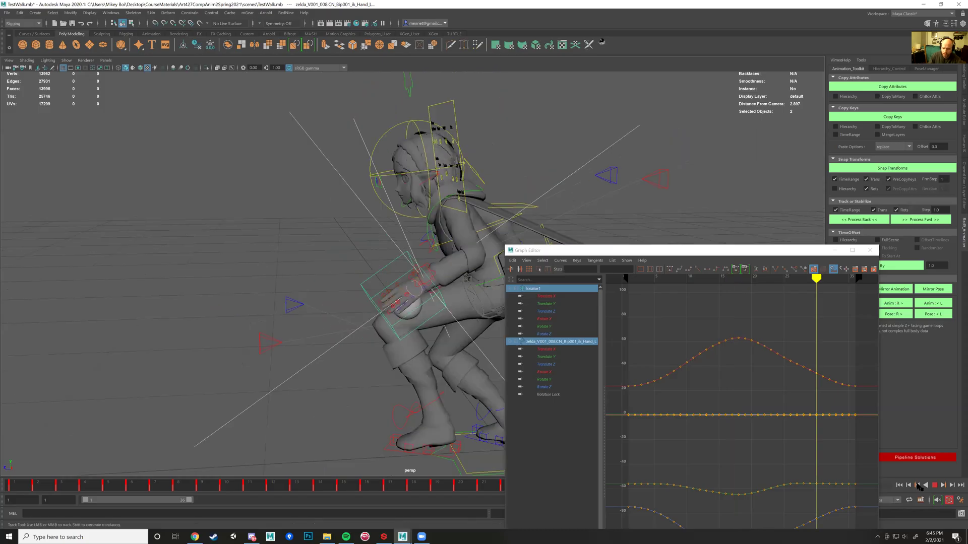
{"action": "key", "text": "Escape"}
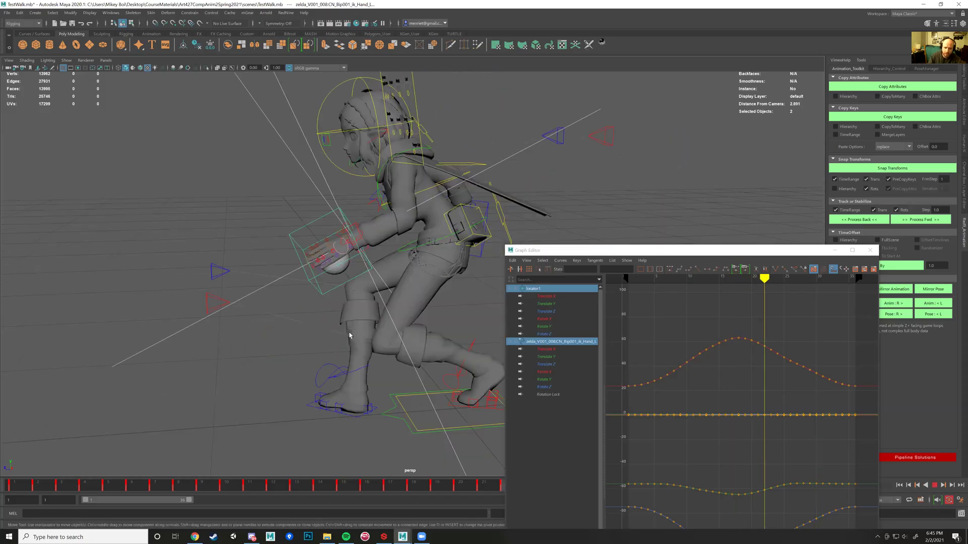
{"action": "key", "text": "alt+shift+v"}
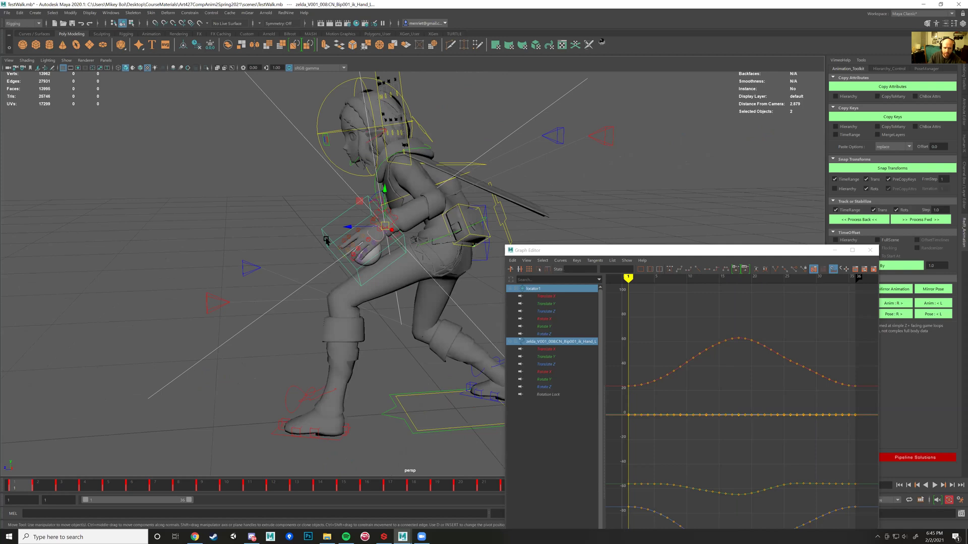
{"action": "left_click", "coordinate": [358, 281]}
{"action": "key", "text": "f"}
{"action": "right_click_drag", "start_coordinate": [317, 224], "coordinate": [354, 254], "text": "alt"}
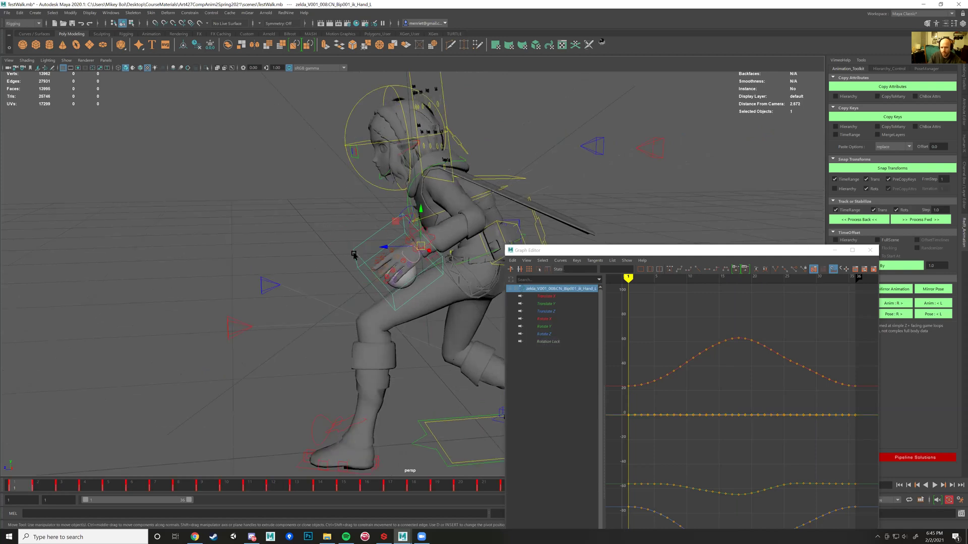
{"action": "left_click_drag", "start_coordinate": [354, 253], "coordinate": [313, 248], "text": "alt"}
{"action": "left_click", "coordinate": [272, 408]}
{"action": "key", "text": "ctrl+z"}
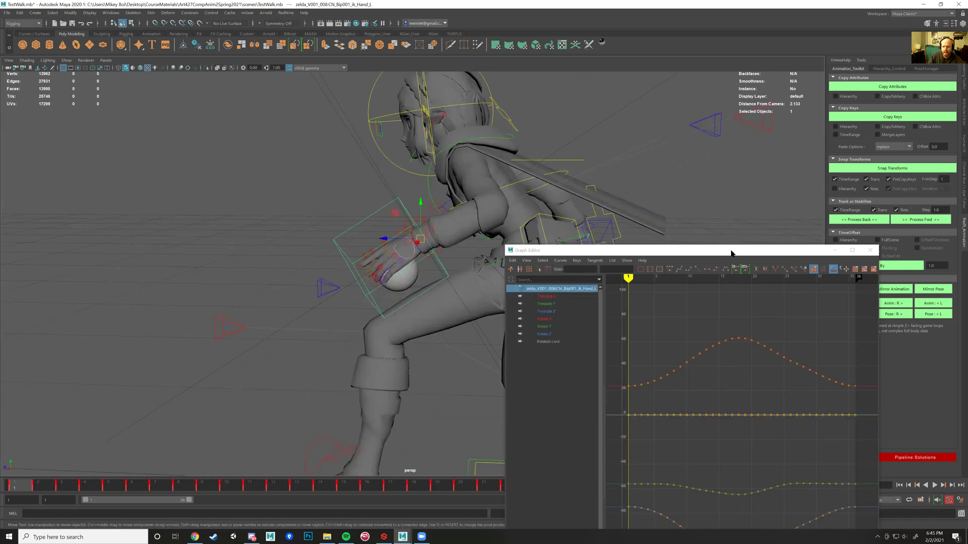
- Move the Graph Editor clear of the timeline and play back the hand's motion from the character's other side
{"action": "left_click_drag", "start_coordinate": [728, 250], "coordinate": [743, 63]}
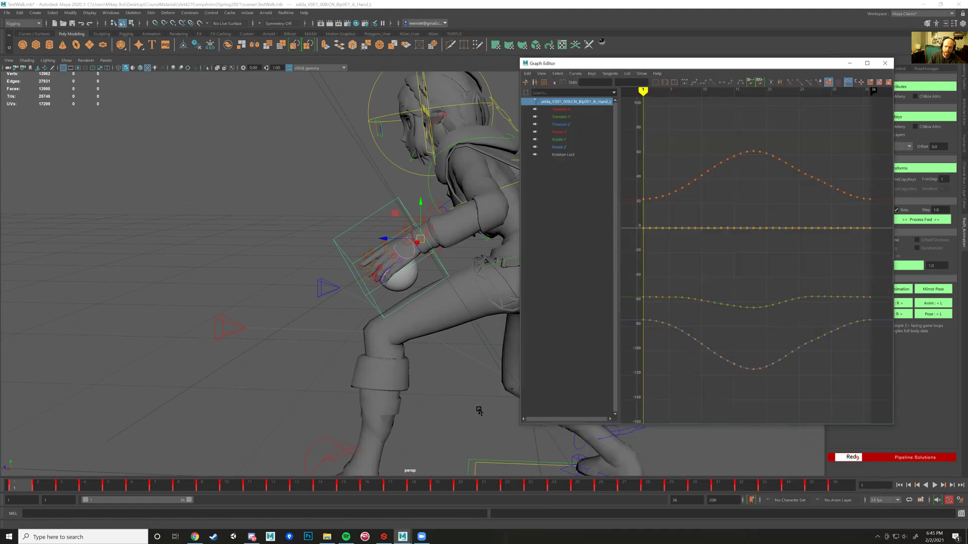
{"action": "left_click_drag", "start_coordinate": [383, 262], "coordinate": [386, 265], "text": "alt"}
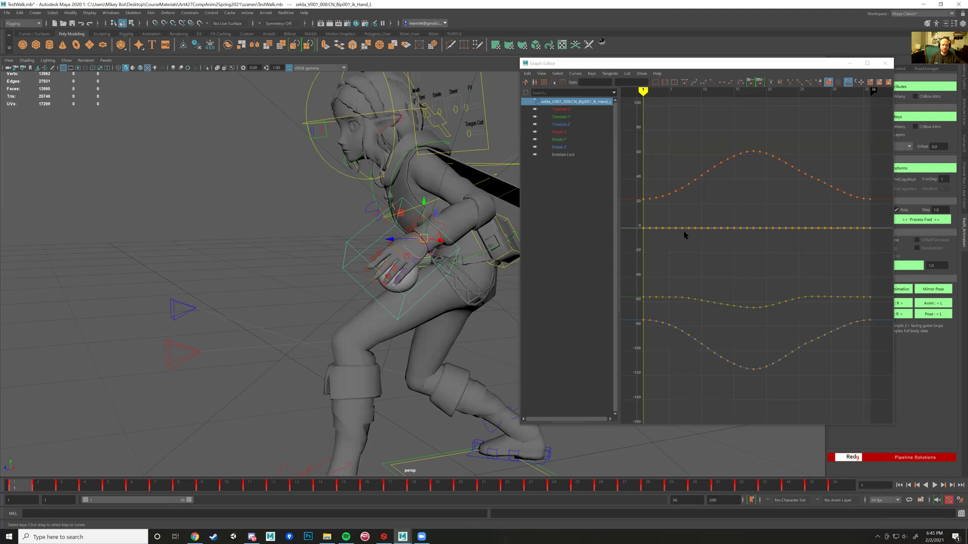
{"action": "scroll", "coordinate": [440, 214], "scroll_direction": "down", "scroll_amount": 4}
{"action": "left_click_drag", "start_coordinate": [303, 230], "coordinate": [460, 243], "text": "alt"}
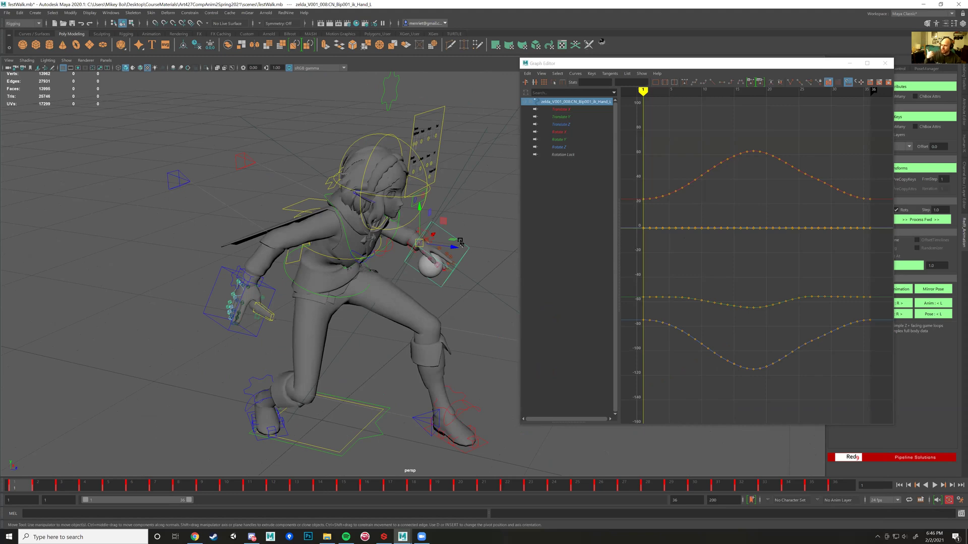
{"action": "left_click", "coordinate": [934, 485]}
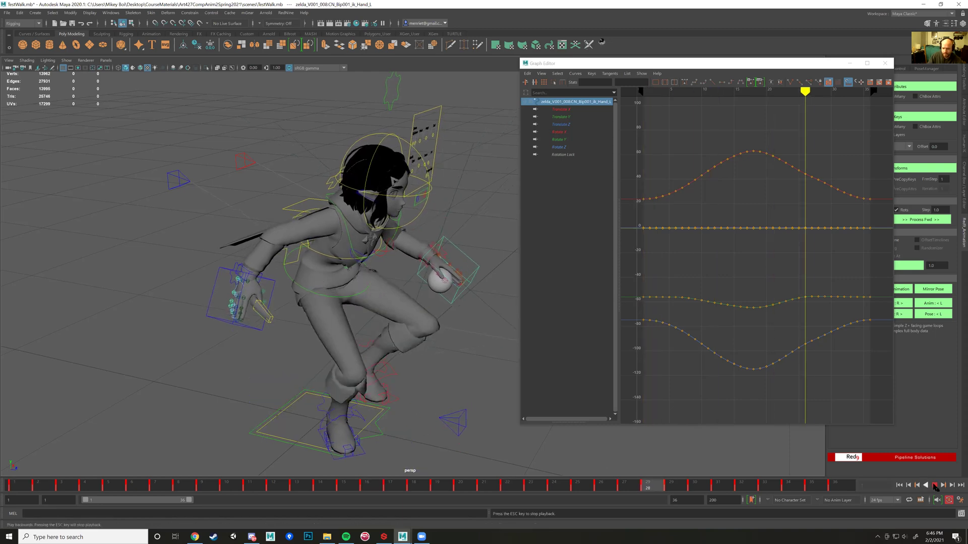
{"action": "scroll", "coordinate": [441, 264], "scroll_direction": "down", "scroll_amount": 5}
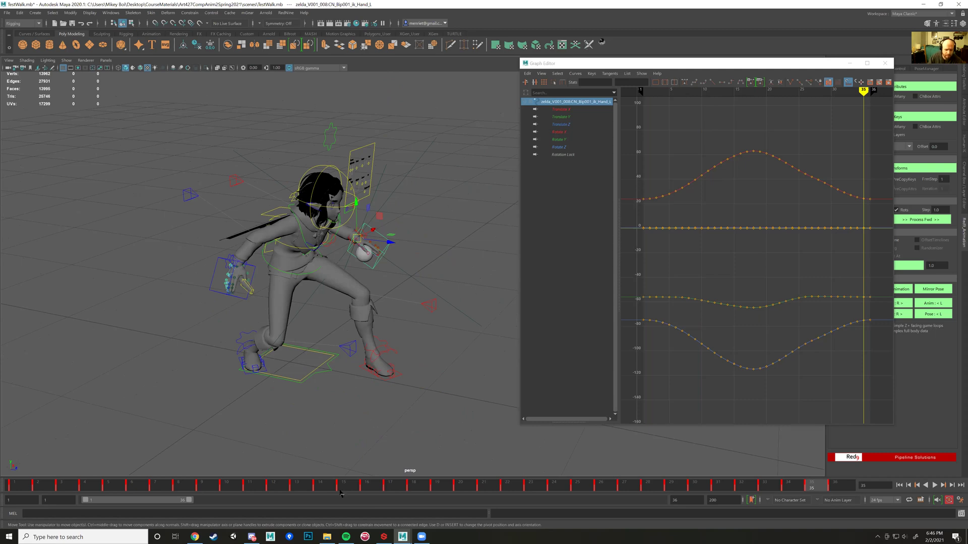
- Open the File Explorer window, switch to Discord, and rename the more-free-rigs channel to more-free-resources
{"action": "mouse_move", "coordinate": [327, 537]}
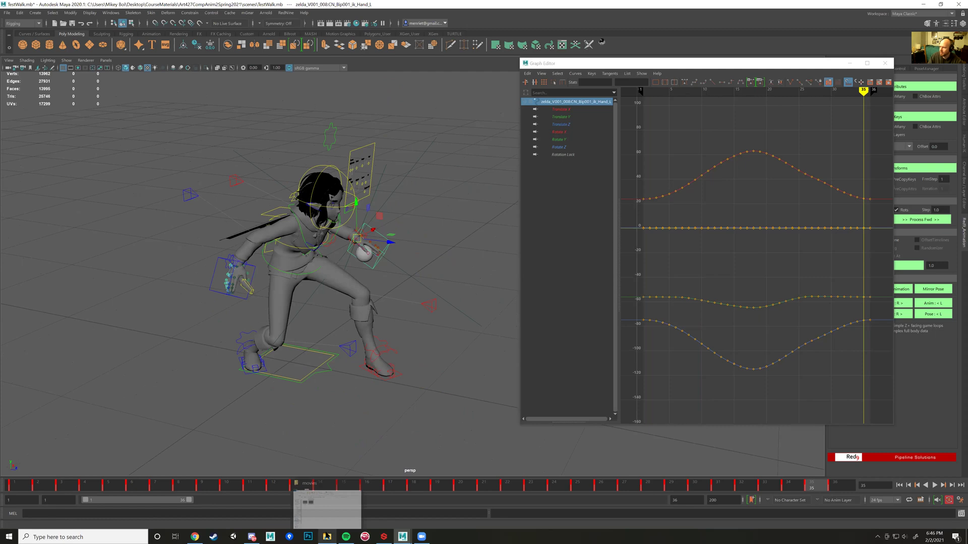
{"action": "left_click", "coordinate": [327, 504]}
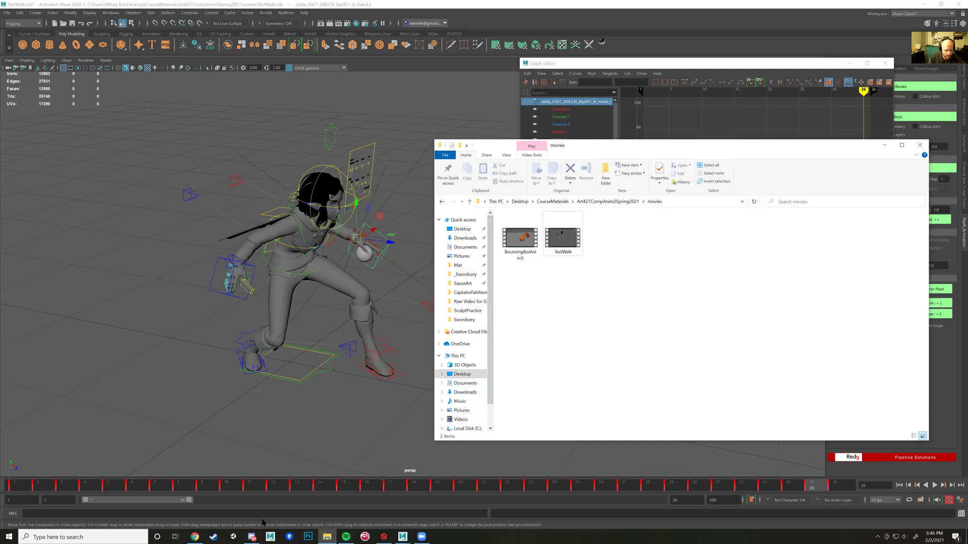
{"action": "left_click", "coordinate": [251, 536]}
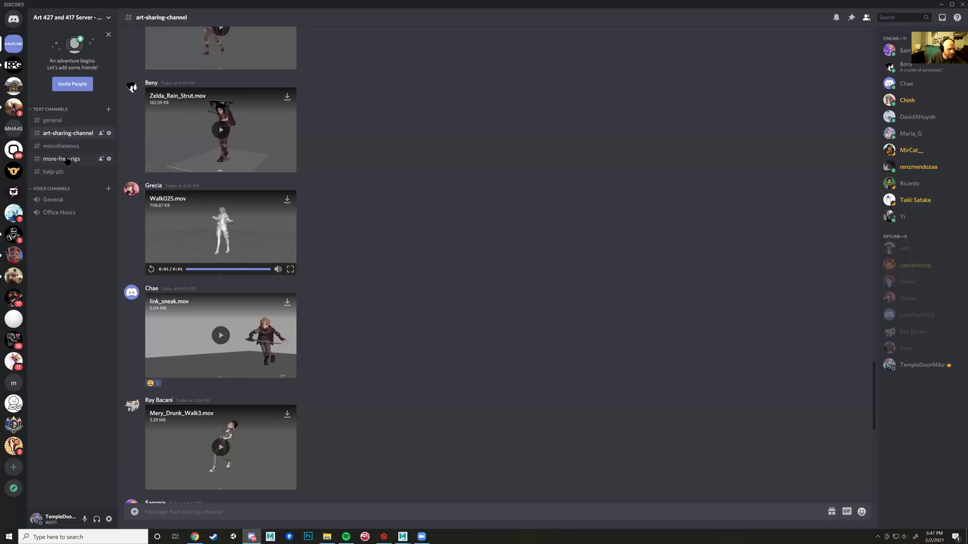
{"action": "left_click", "coordinate": [67, 160]}
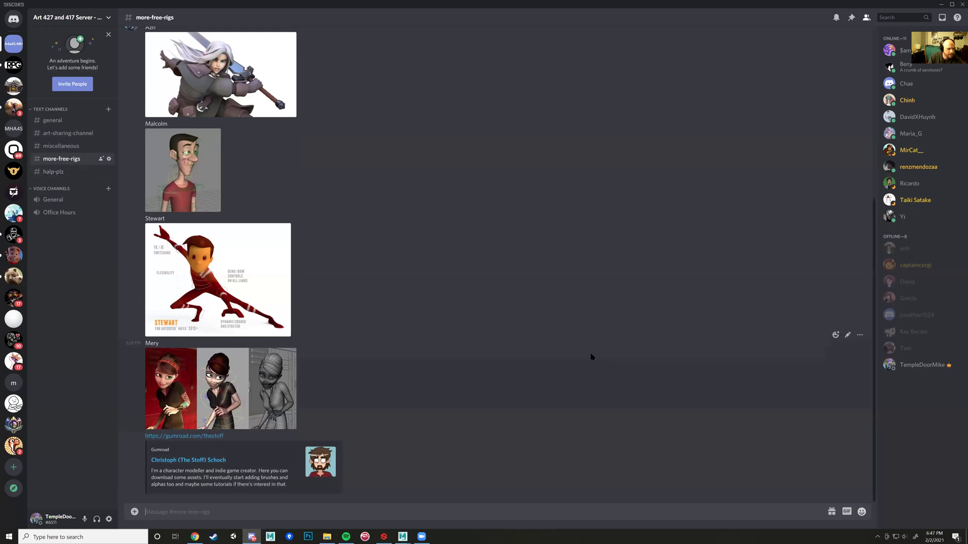
{"action": "left_click", "coordinate": [109, 159]}
{"action": "left_click_drag", "start_coordinate": [433, 68], "coordinate": [426, 63]}
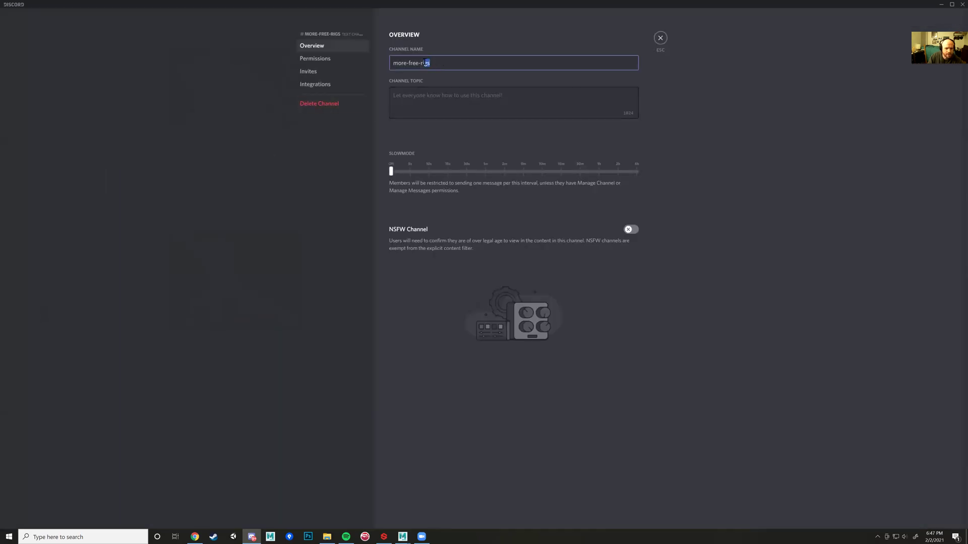
{"action": "type", "text": "e"}
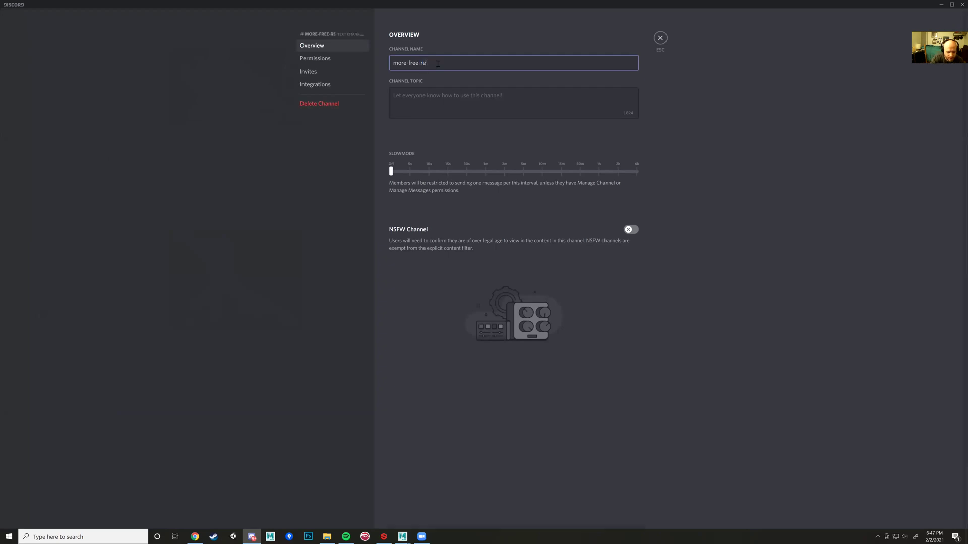
{"action": "type", "text": "sources"}
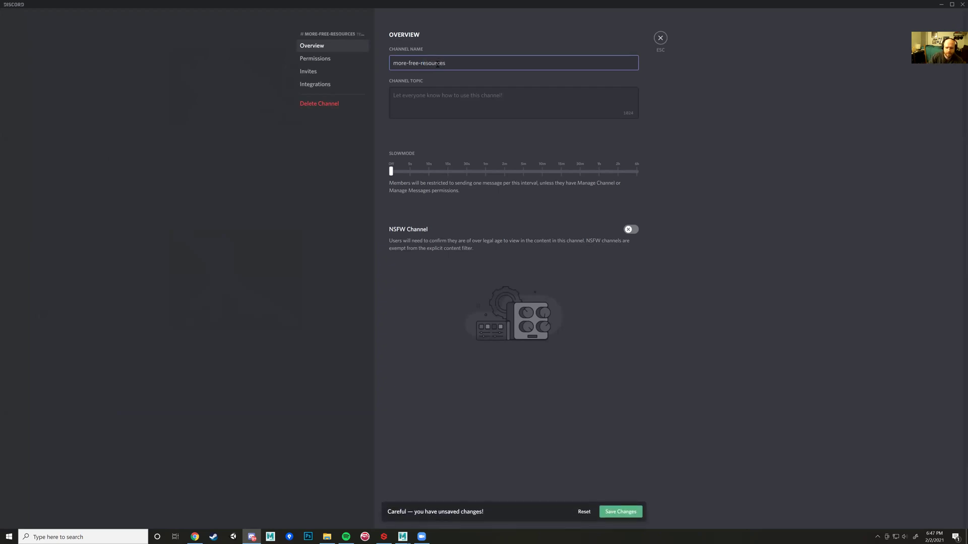
{"action": "left_click", "coordinate": [623, 513]}
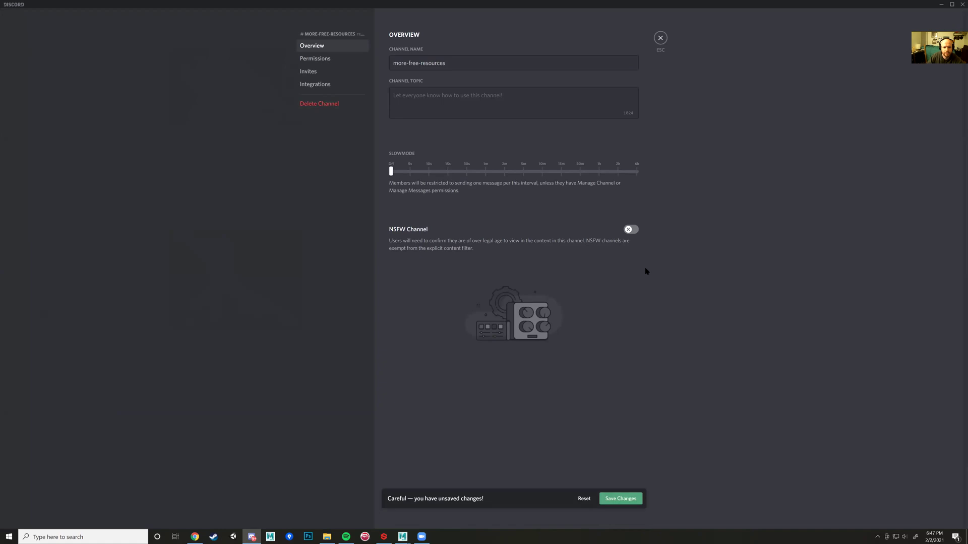
{"action": "left_click", "coordinate": [661, 38]}
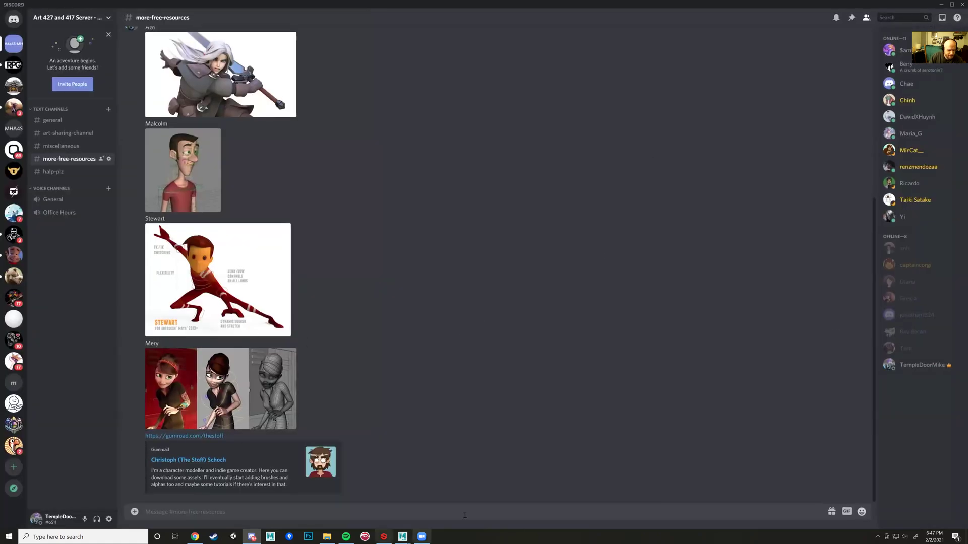
- Switch to File Explorer, open the Documents > maya > 2020 > scripts folder, and select the Red9 RAR file
{"action": "left_click", "coordinate": [327, 537]}
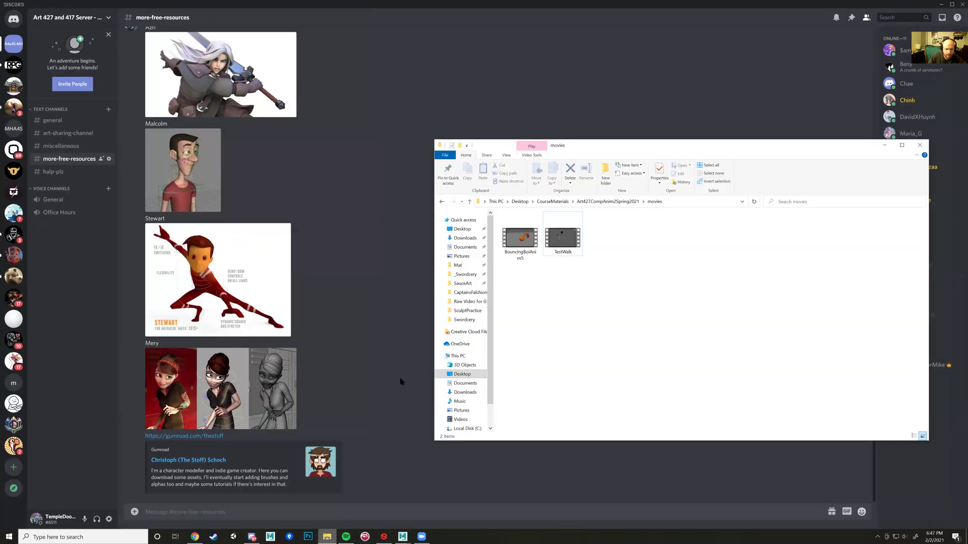
{"action": "left_click", "coordinate": [459, 248]}
{"action": "scroll", "coordinate": [572, 315], "scroll_direction": "down", "scroll_amount": 6}
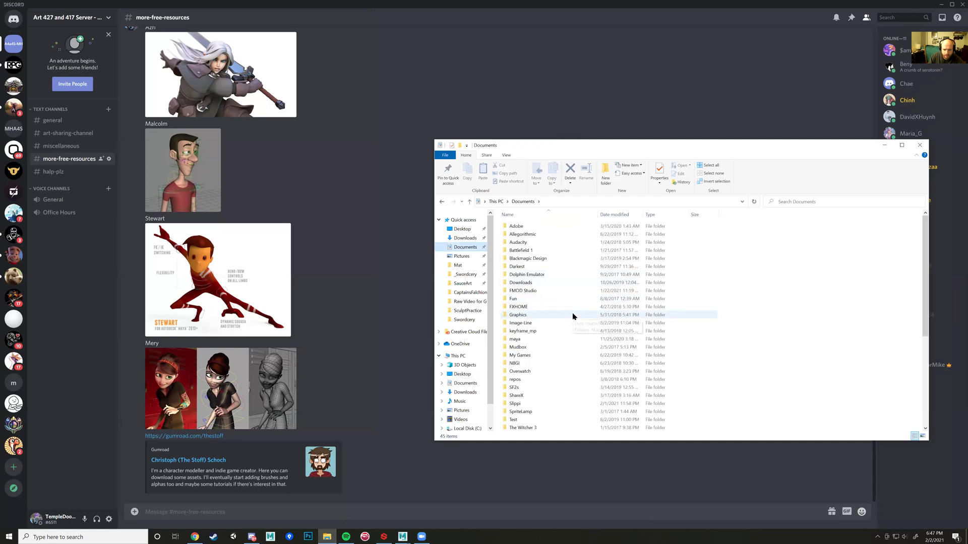
{"action": "double_click", "coordinate": [526, 291]}
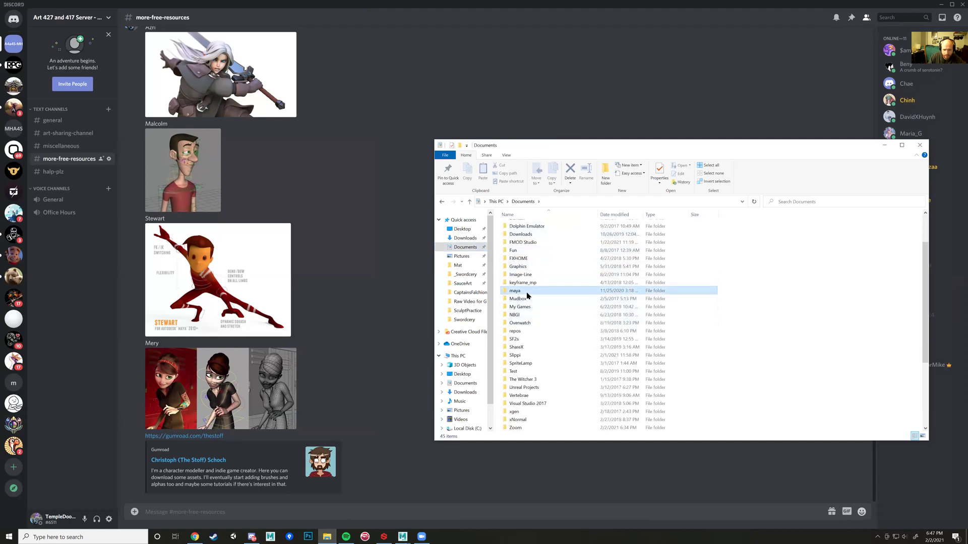
{"action": "double_click", "coordinate": [528, 251]}
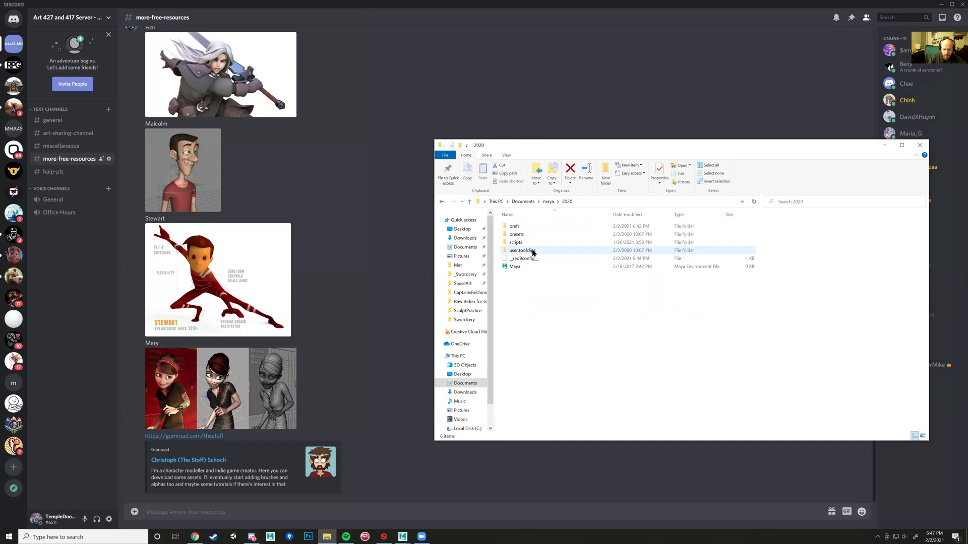
{"action": "double_click", "coordinate": [528, 242]}
{"action": "left_click", "coordinate": [526, 259]}
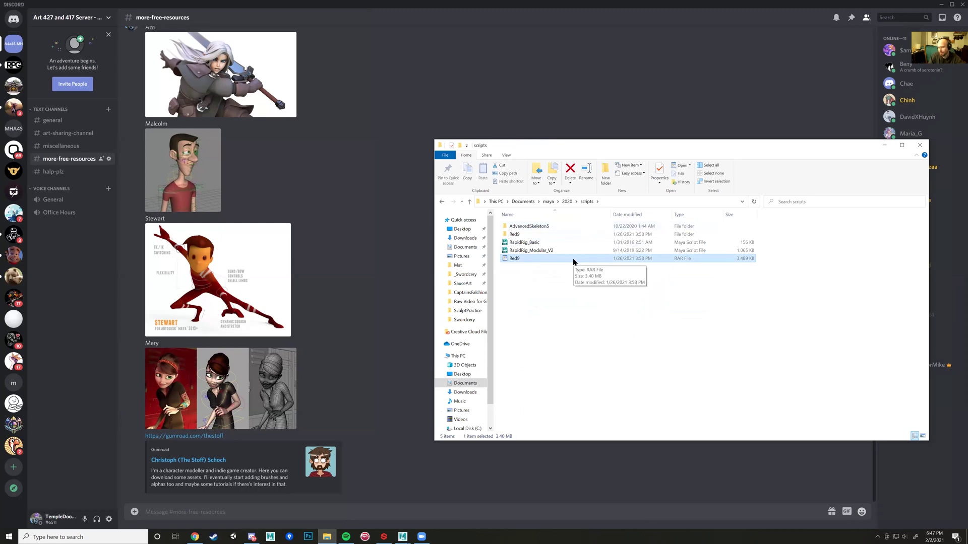
- Upload Red9.rar to the more-free-resources channel with the follow-up message "Animation toolkit!!", and return to the File Explorer scripts folder
{"action": "left_click_drag", "start_coordinate": [575, 262], "coordinate": [388, 233]}
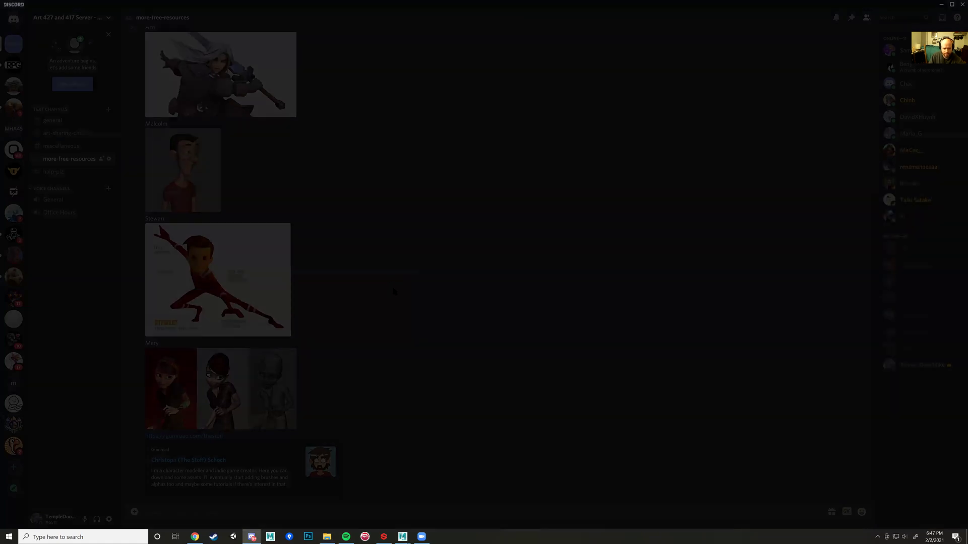
{"action": "left_click", "coordinate": [563, 301]}
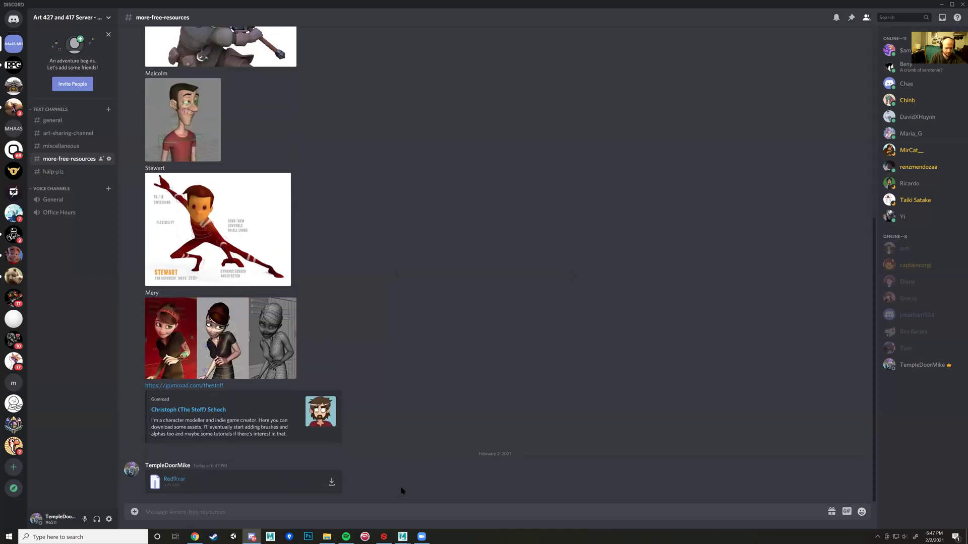
{"action": "type", "text": "Animation toolkit!"}
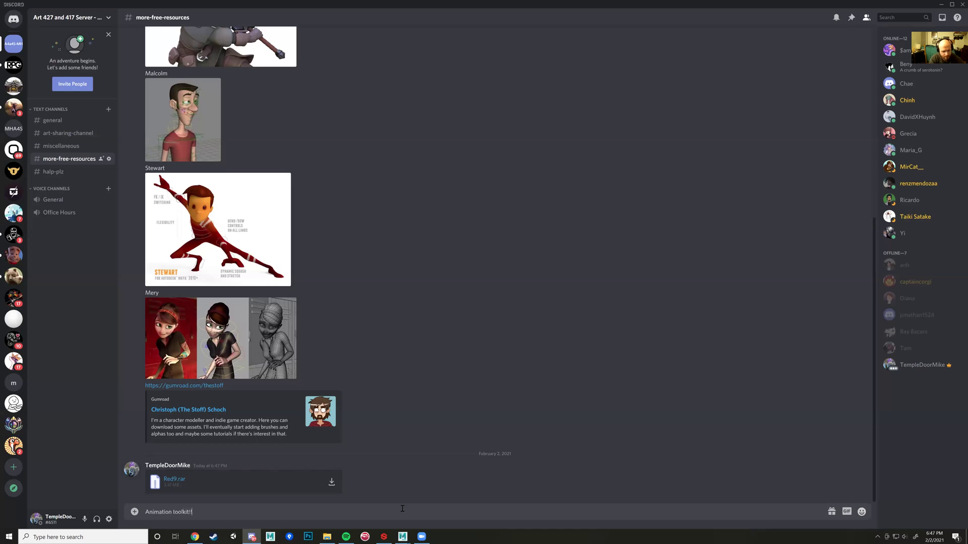
{"action": "type", "text": "!"}
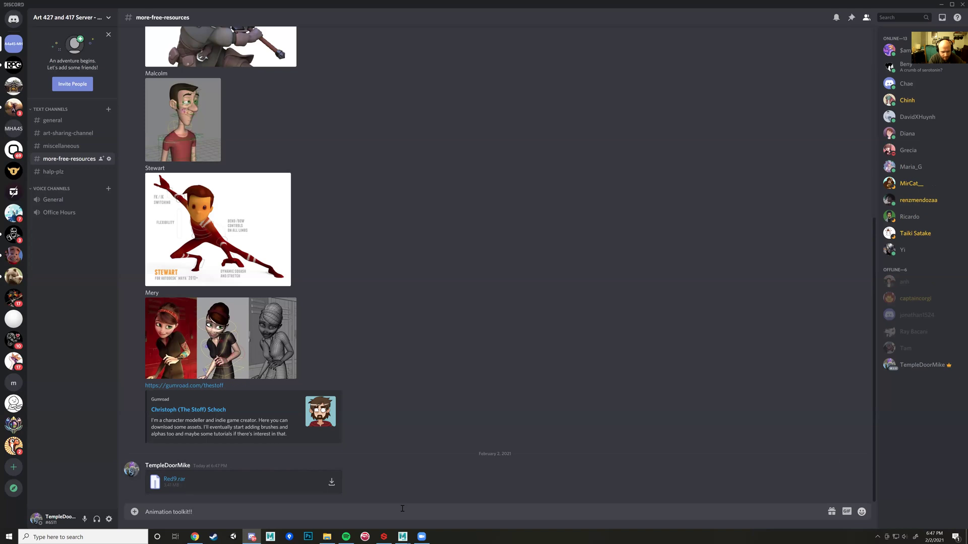
{"action": "key", "text": "Return"}
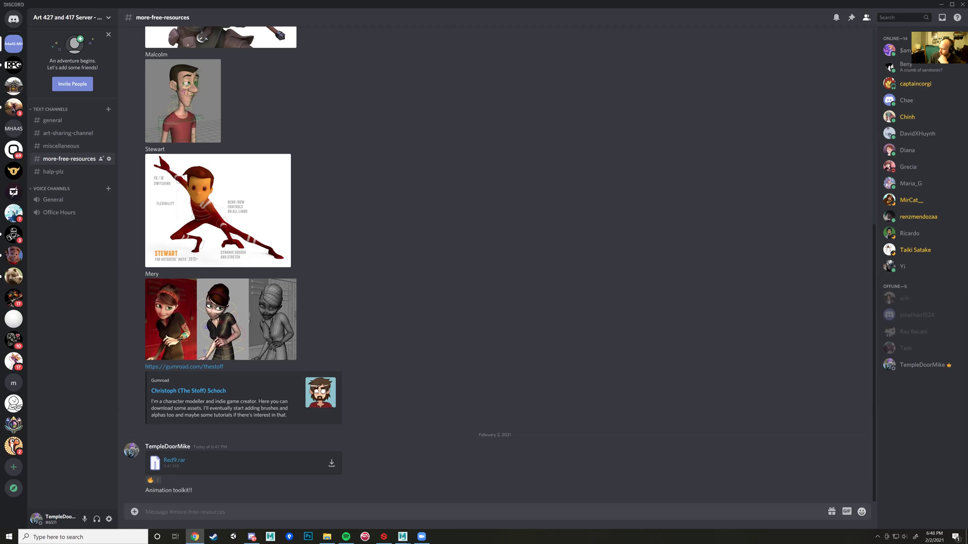
{"action": "key", "text": "alt+Tab"}
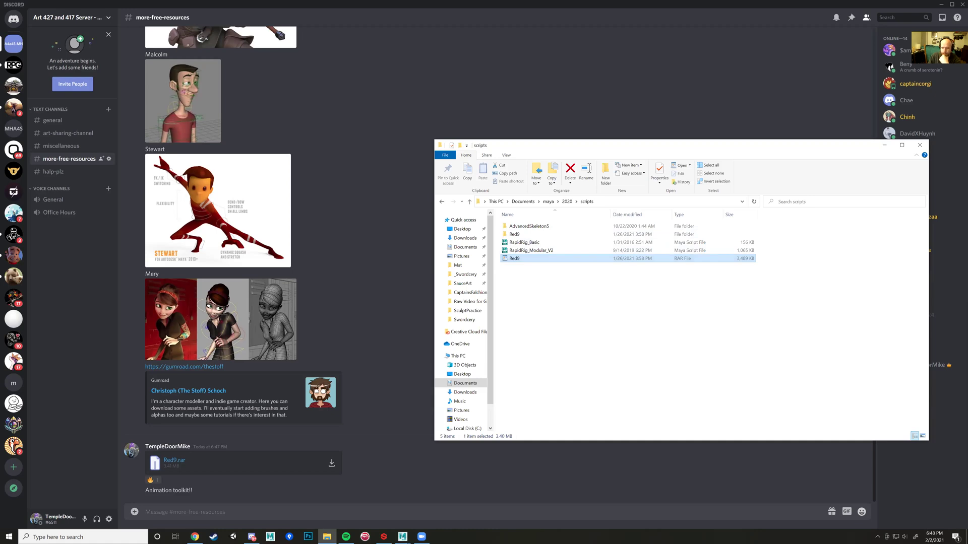
- Show the extraction options for the Red9 RAR file in the scripts folder, and dismiss them without extracting
{"action": "key", "text": "alt+Tab"}
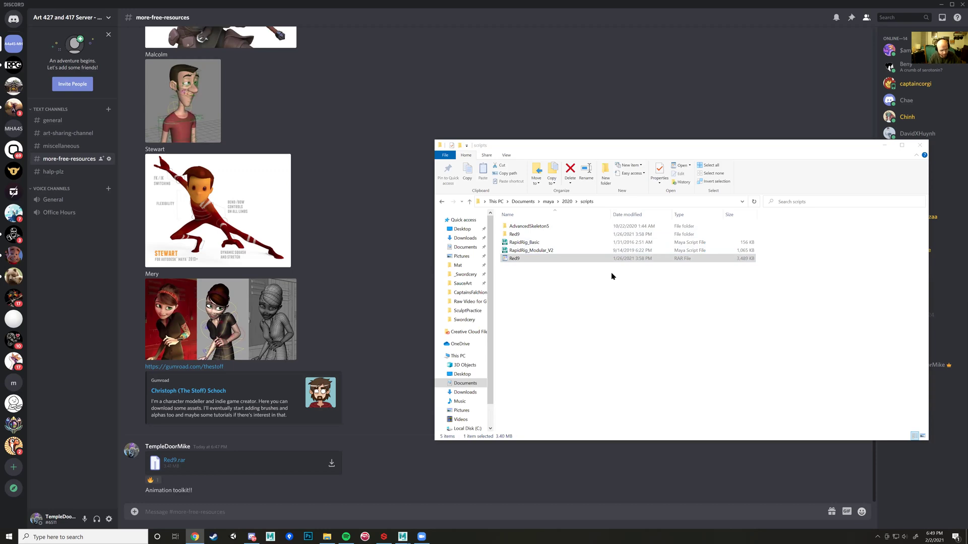
{"action": "left_click", "coordinate": [609, 259]}
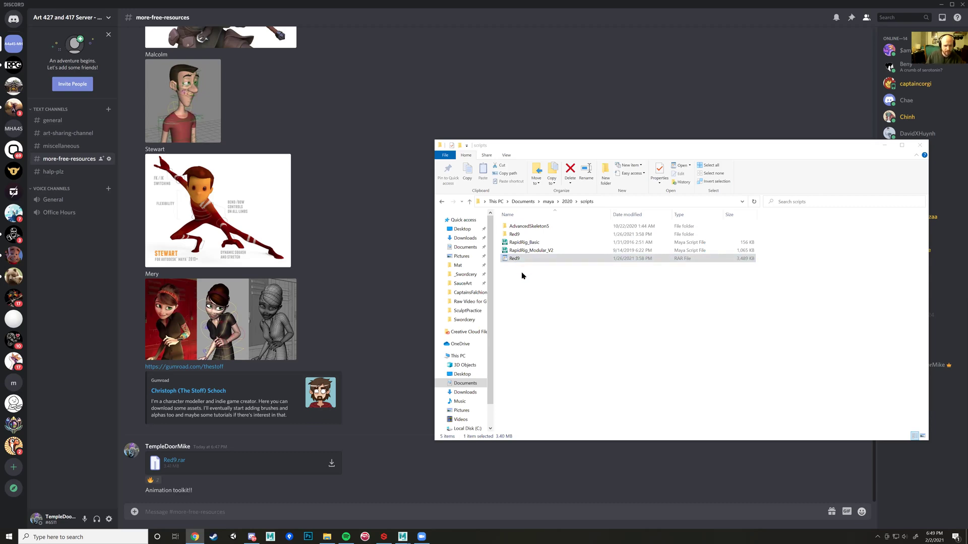
{"action": "right_click", "coordinate": [511, 261]}
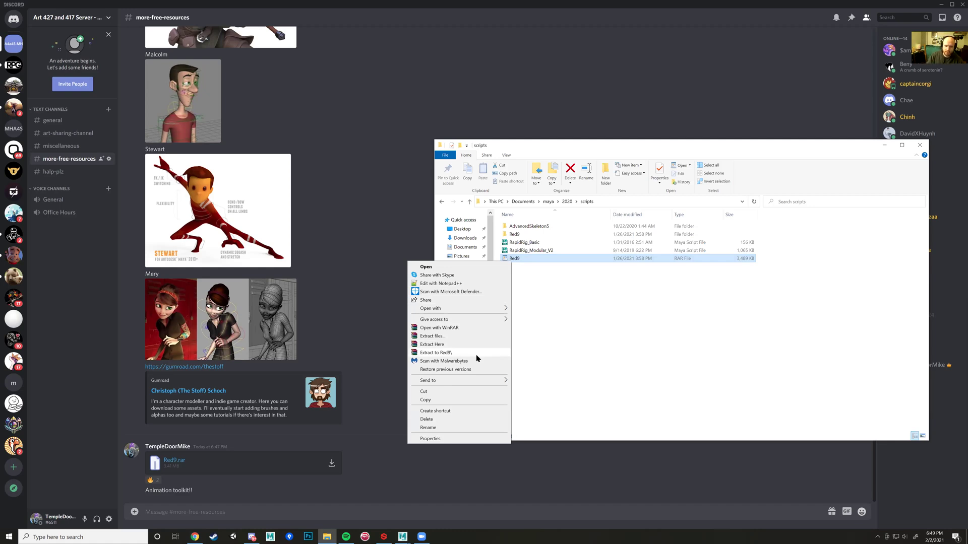
{"action": "left_click", "coordinate": [608, 298]}
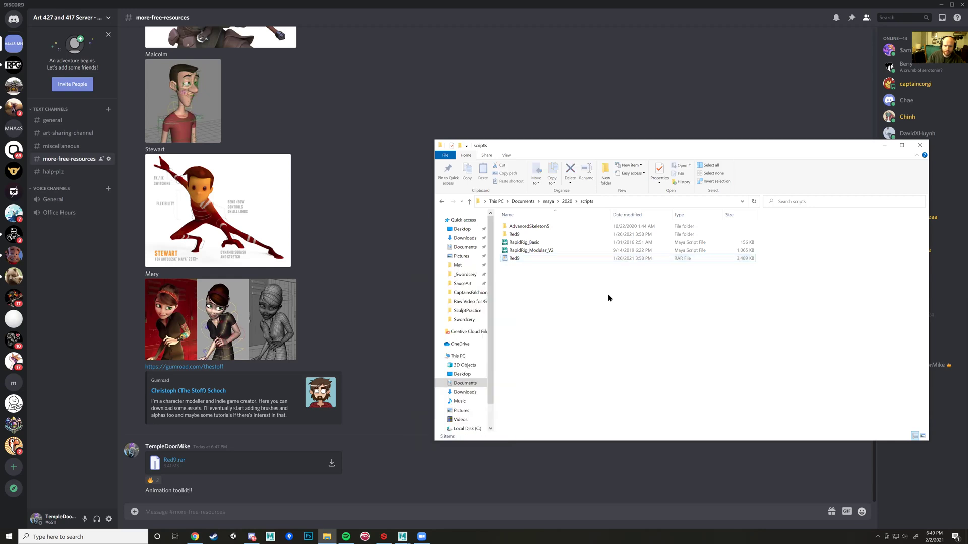
- Open the extracted Red9 folder, look over its subfolders and files, and return to the scripts folder
{"action": "left_click", "coordinate": [519, 236]}
{"action": "left_click", "coordinate": [516, 236]}
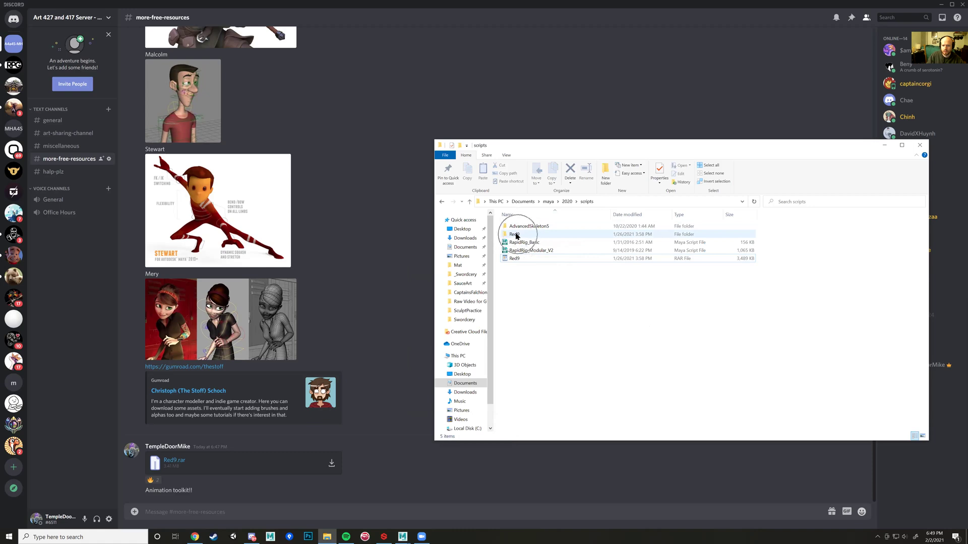
{"action": "key", "text": "ctrl"}
{"action": "key", "text": "ctrl"}
{"action": "key", "text": "ctrl"}
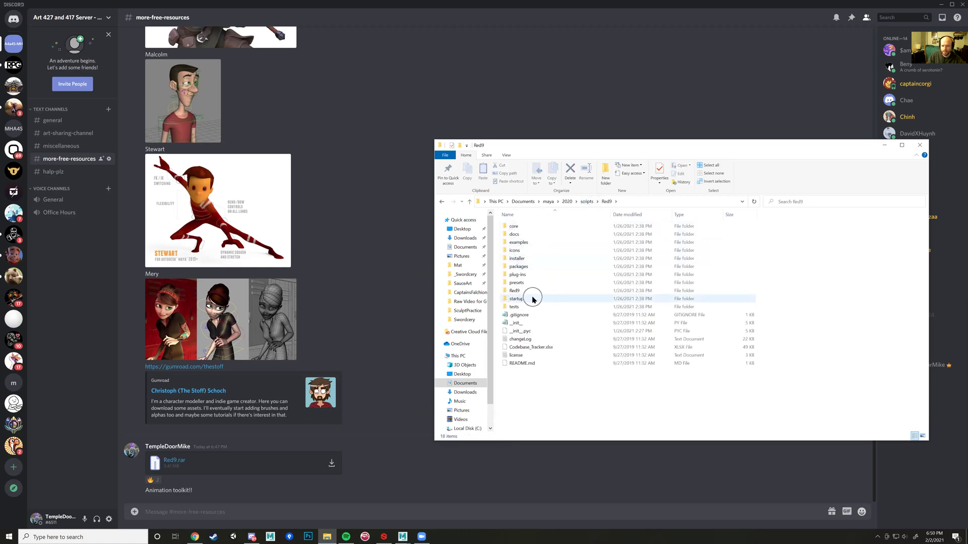
{"action": "key", "text": "ctrl"}
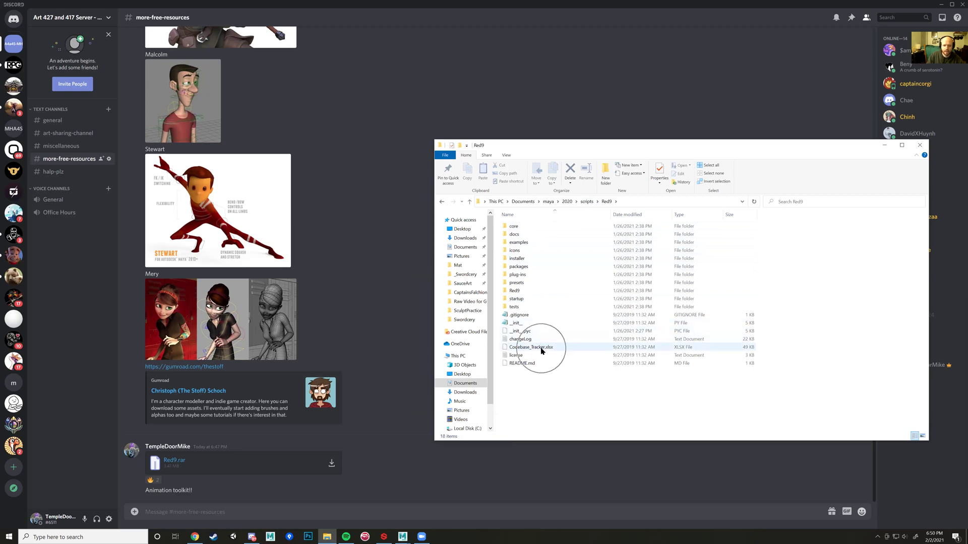
{"action": "left_click", "coordinate": [584, 202]}
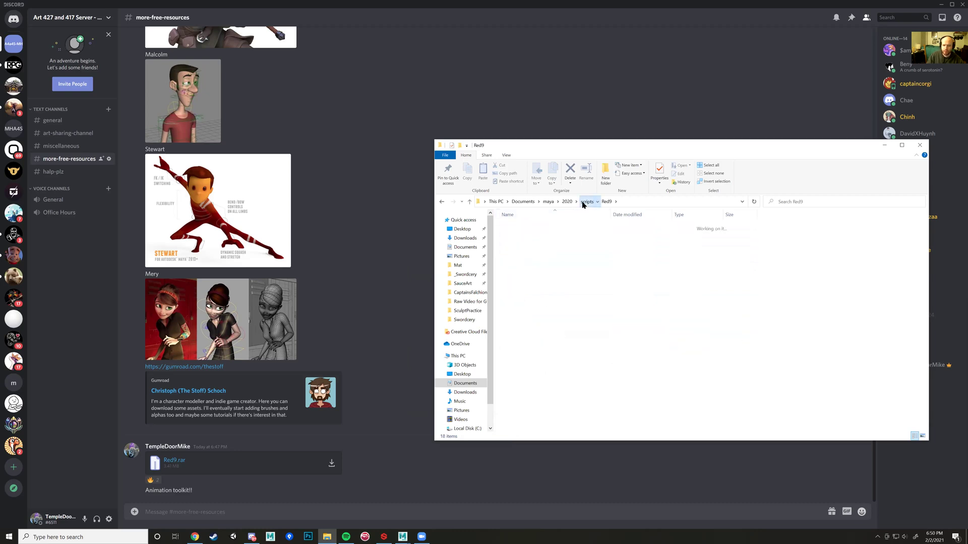
- Reopen the Red9 folder twice to review its contents, returning to the scripts folder with Red9 selected
{"action": "key", "text": "ctrl"}
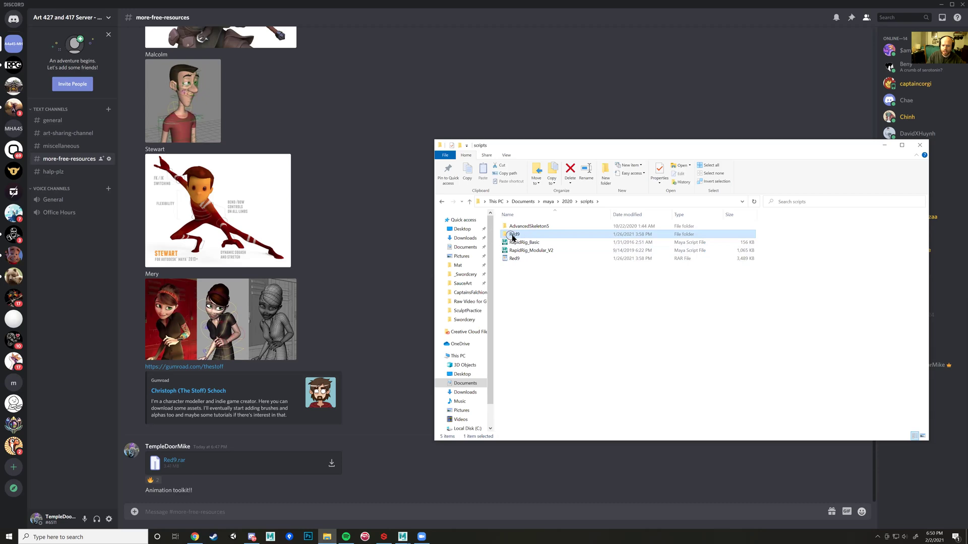
{"action": "key", "text": "ctrl"}
{"action": "double_click", "coordinate": [514, 235]}
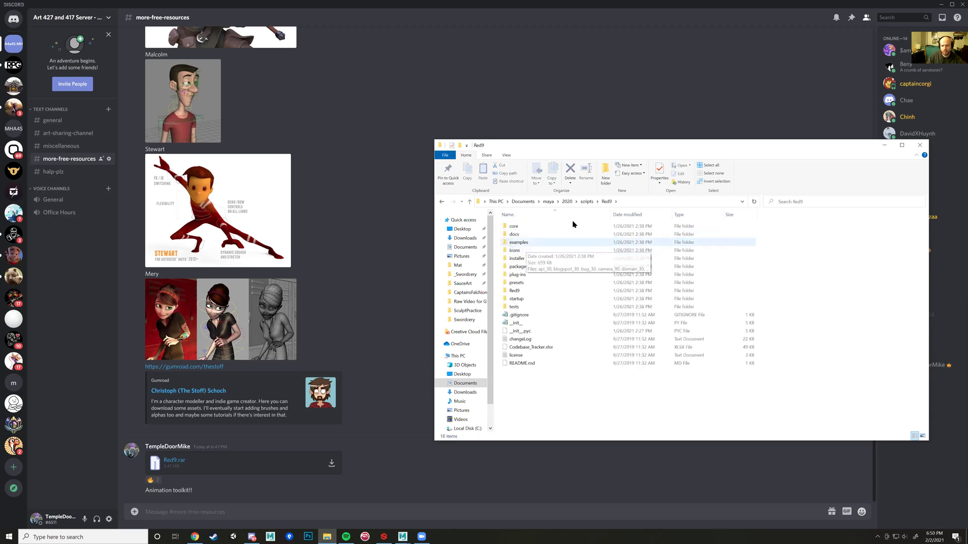
{"action": "left_click", "coordinate": [587, 201]}
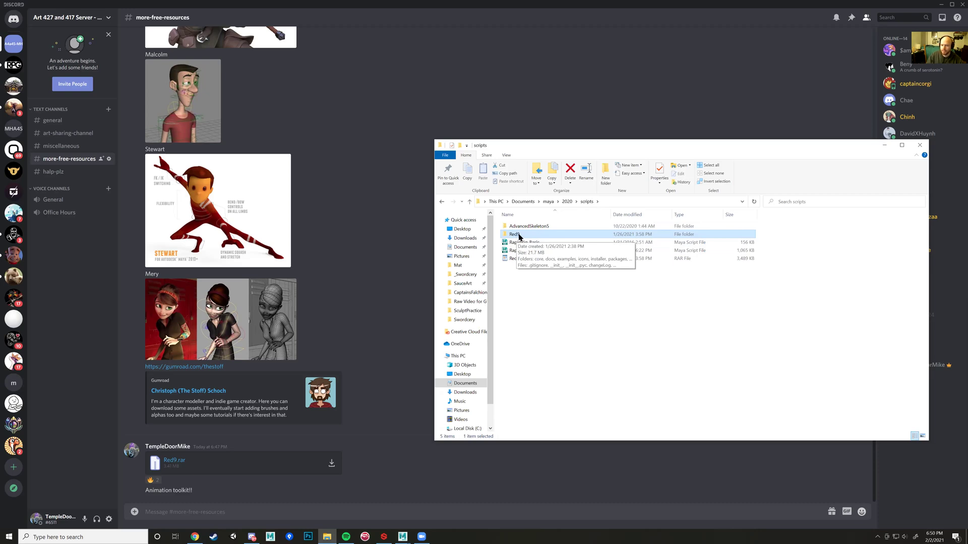
{"action": "double_click", "coordinate": [524, 234]}
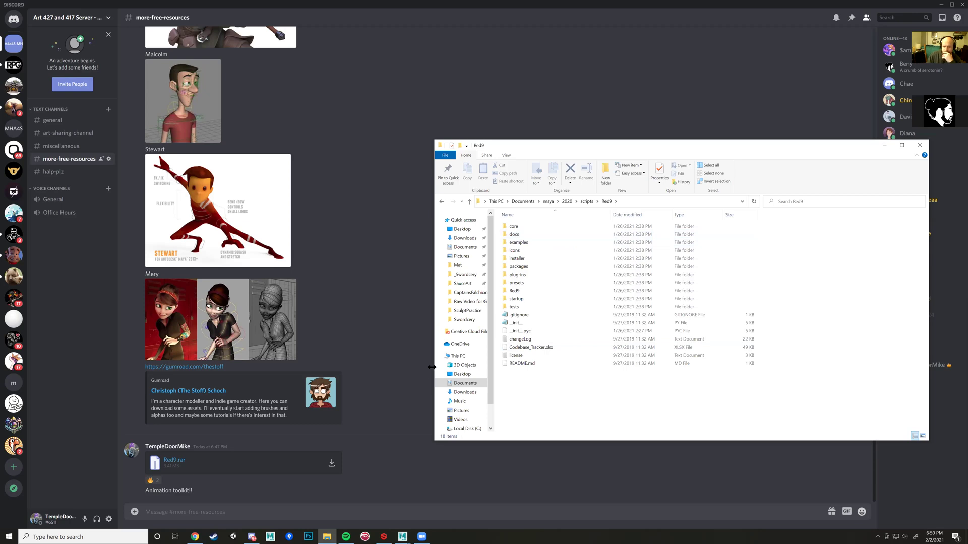
{"action": "left_click", "coordinate": [589, 202]}
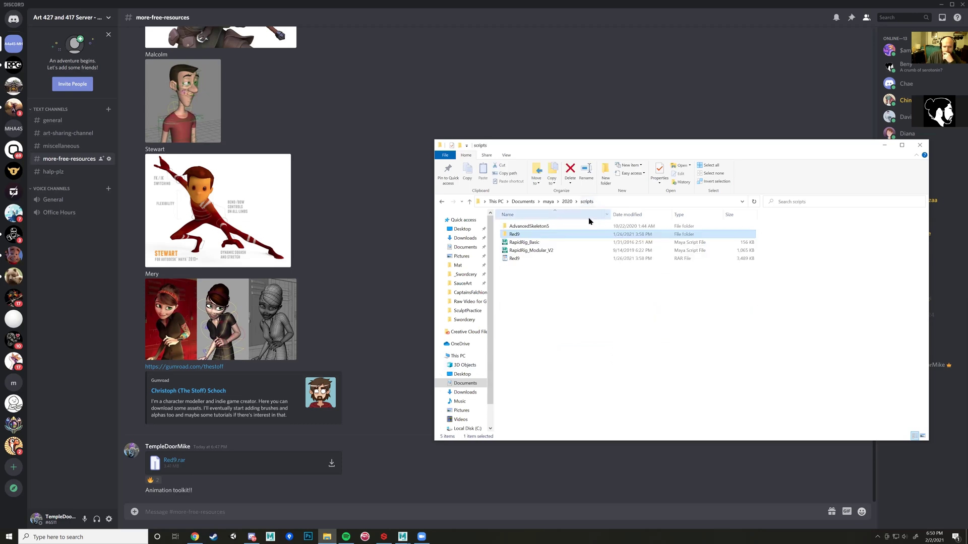
{"action": "right_click", "coordinate": [514, 235]}
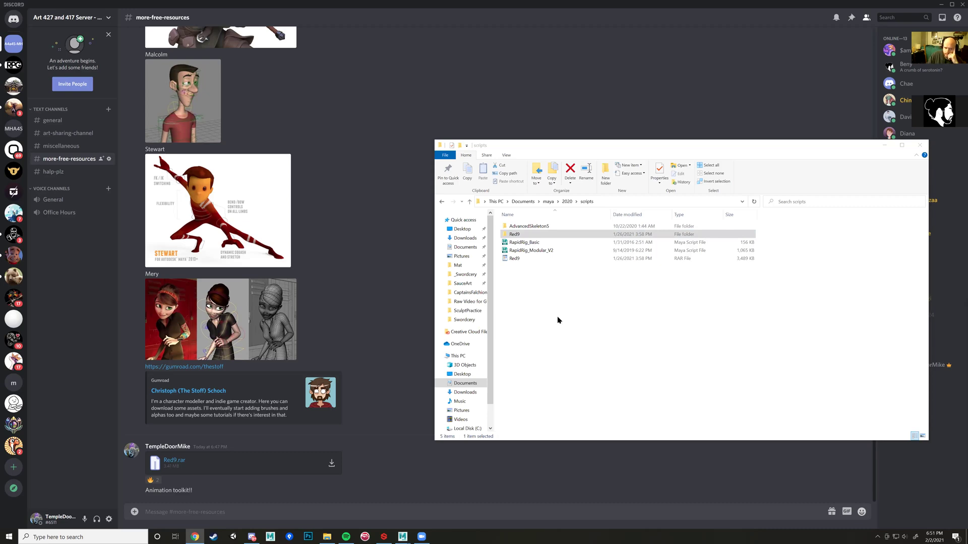
{"action": "left_click", "coordinate": [507, 236]}
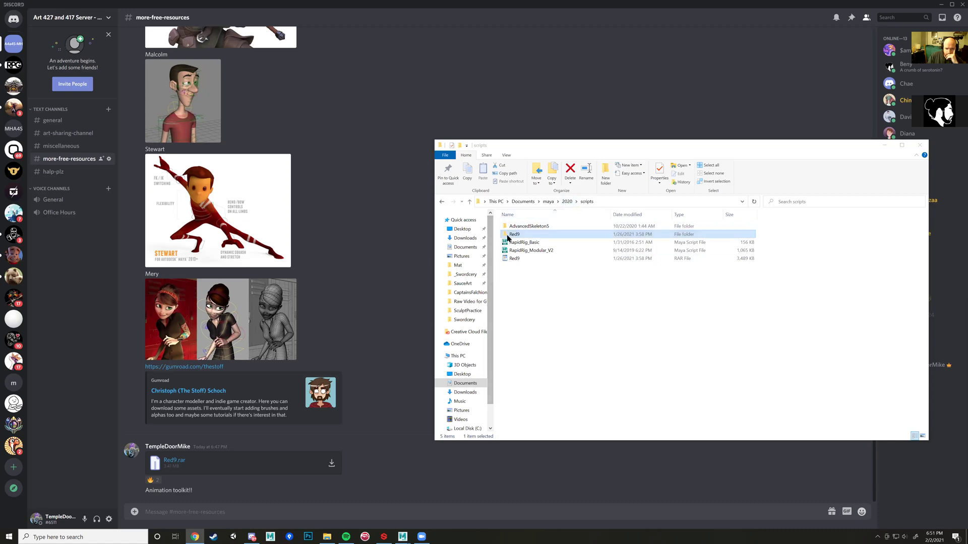
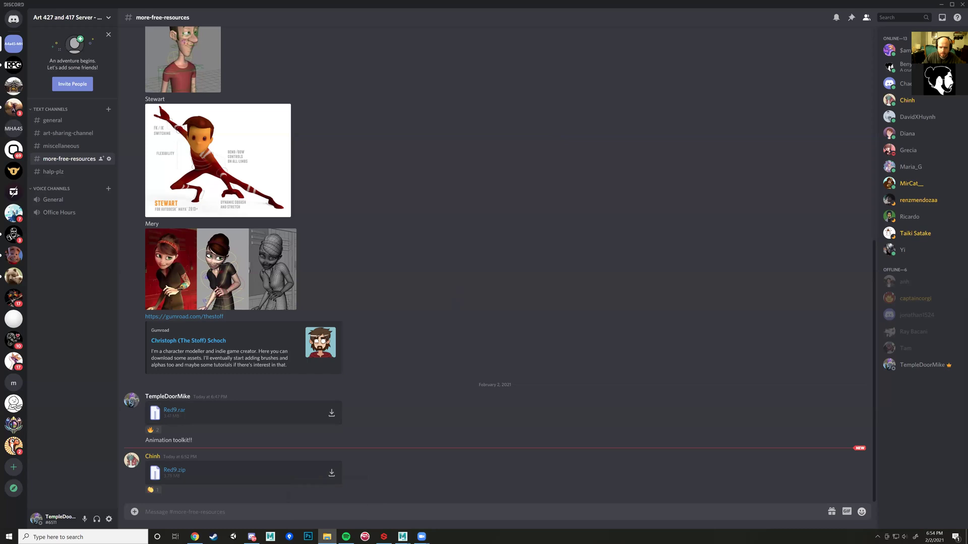
- Inspect the Red9 folder's contents once more and return to scripts, leaving the Red9 folder selected beside its archives
{"action": "double_click", "coordinate": [373, 185]}
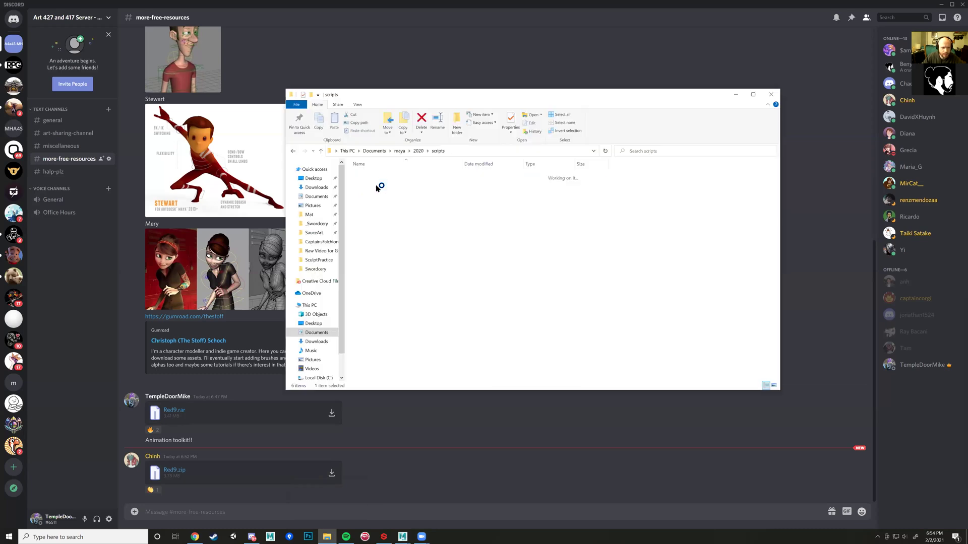
{"action": "left_click", "coordinate": [437, 151]}
{"action": "double_click", "coordinate": [364, 184]}
{"action": "left_click", "coordinate": [370, 175]}
{"action": "key", "text": "ctrl+a"}
{"action": "left_click", "coordinate": [390, 176]}
{"action": "left_click", "coordinate": [438, 151]}
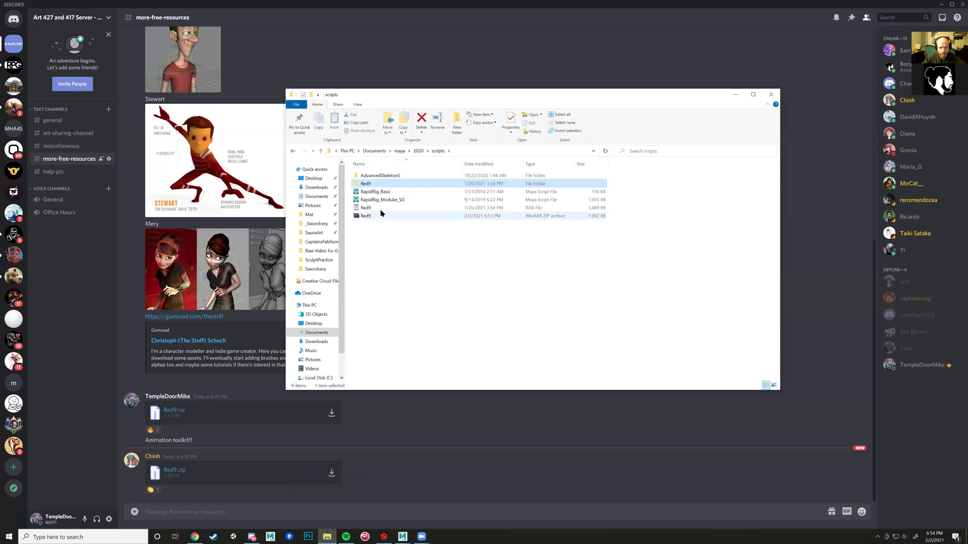
{"action": "left_click", "coordinate": [376, 186]}
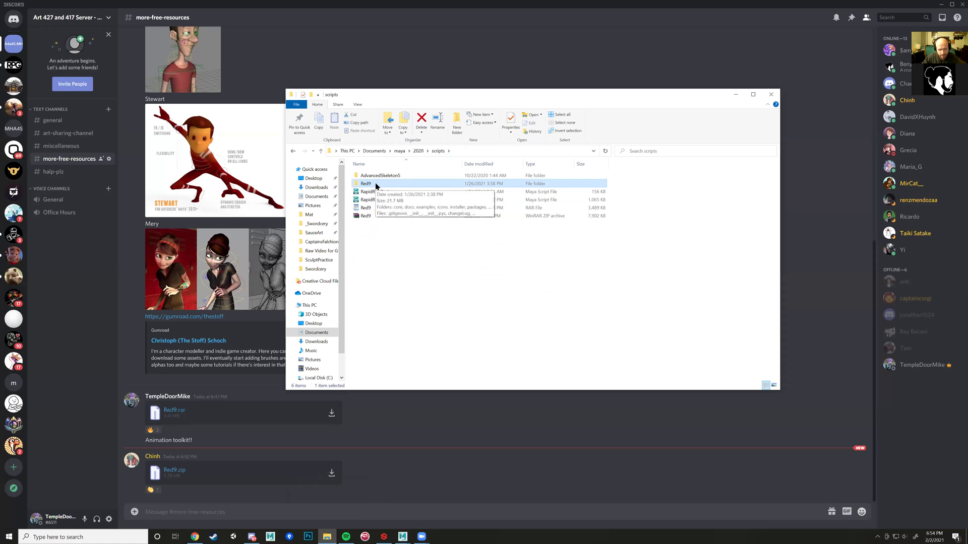
- Show the scripts folder's full path, highlight its 2020 and scripts parts, and restore the normal folder view
{"action": "left_click", "coordinate": [464, 152]}
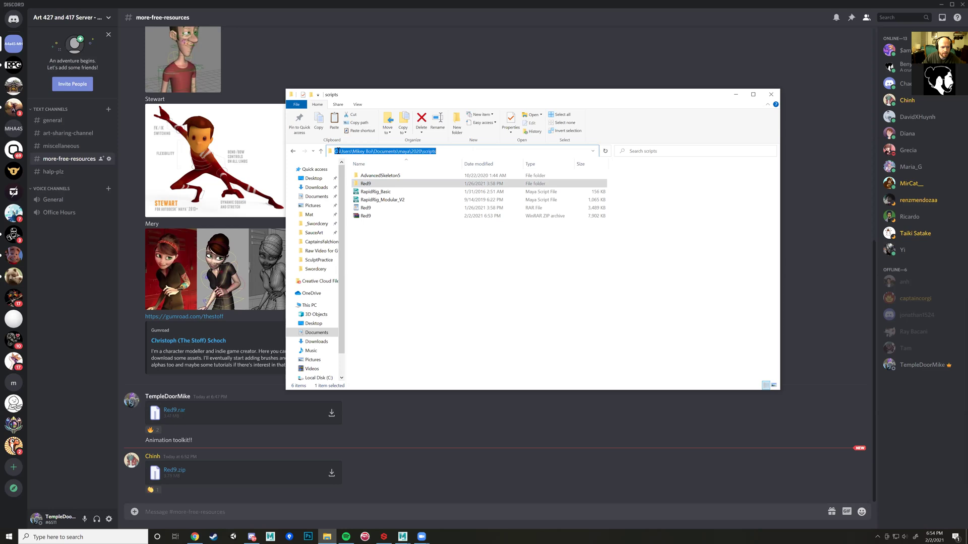
{"action": "left_click_drag", "start_coordinate": [338, 152], "coordinate": [420, 152]}
{"action": "left_click", "coordinate": [451, 152]}
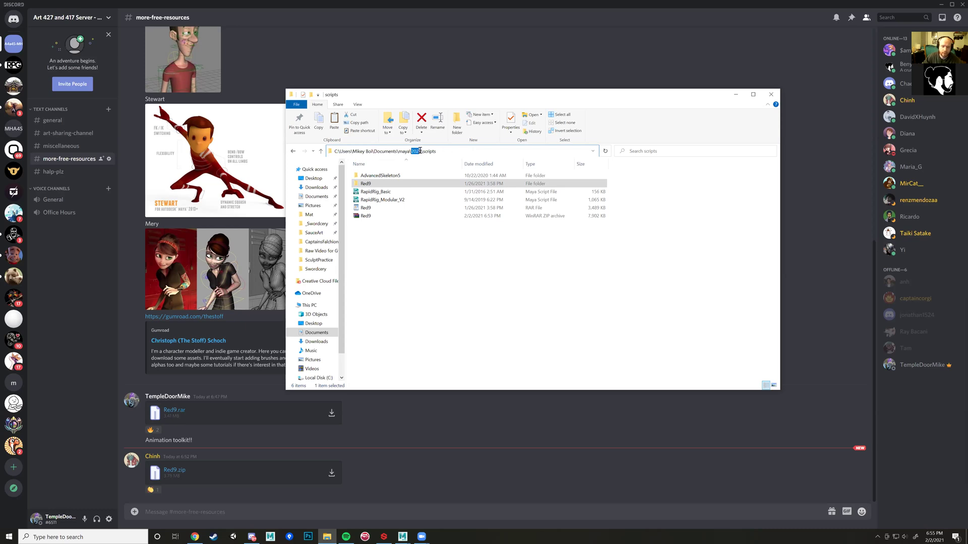
{"action": "left_click", "coordinate": [445, 153]}
{"action": "left_click_drag", "start_coordinate": [398, 152], "coordinate": [437, 151]}
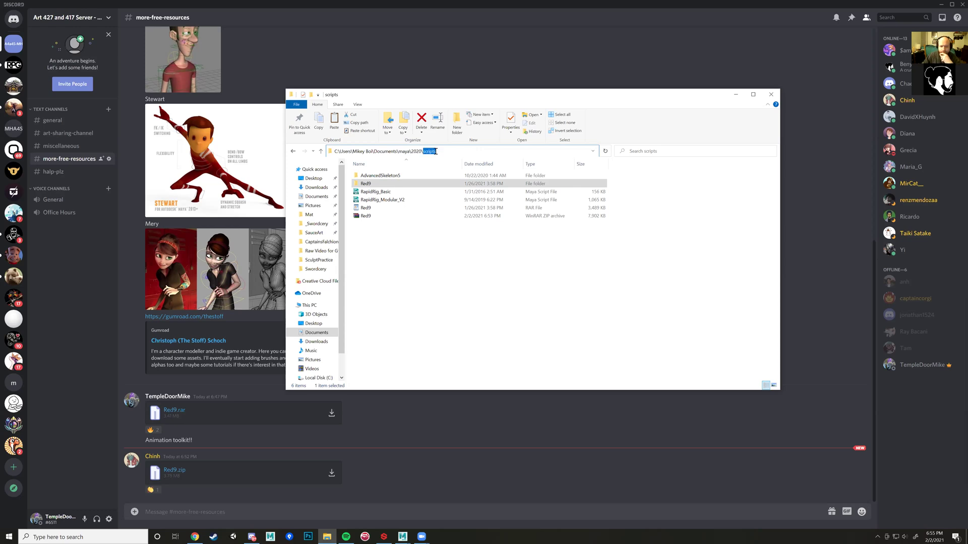
{"action": "left_click", "coordinate": [437, 269]}
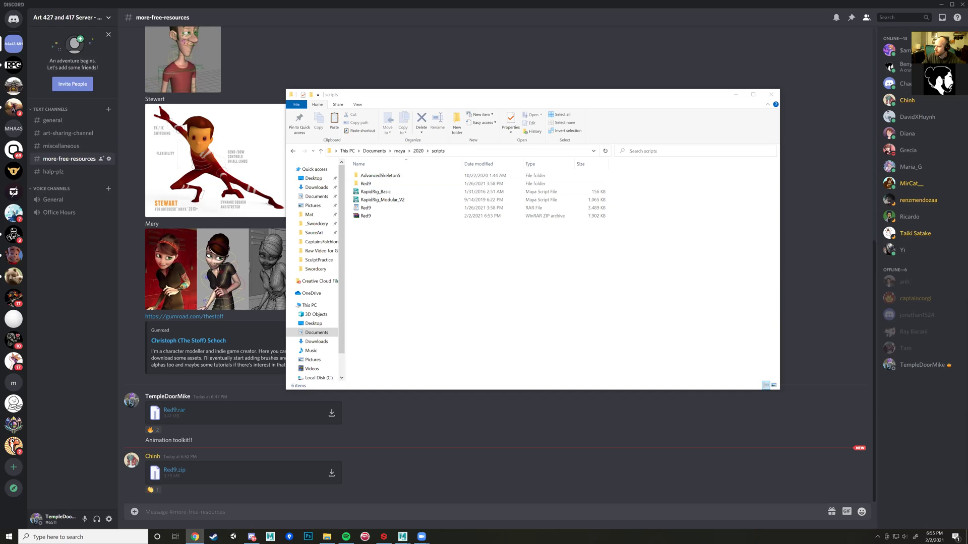
- Switch to the Polycount thread about the Mac scripts folder and highlight the path Library/Preferences/Autodesk/maya/2018/scripts
{"action": "key", "text": "super+shift+Left"}
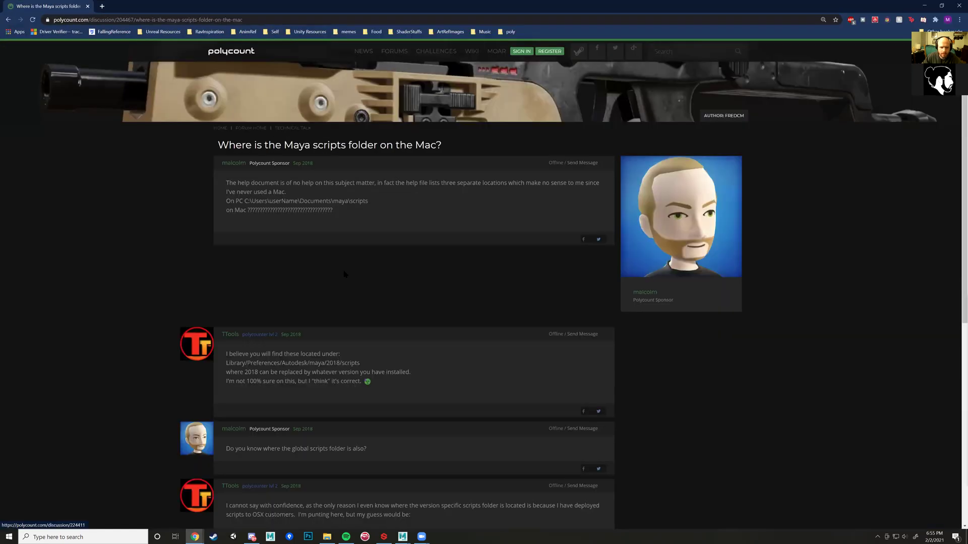
{"action": "scroll", "coordinate": [348, 273], "scroll_direction": "down", "scroll_amount": 4}
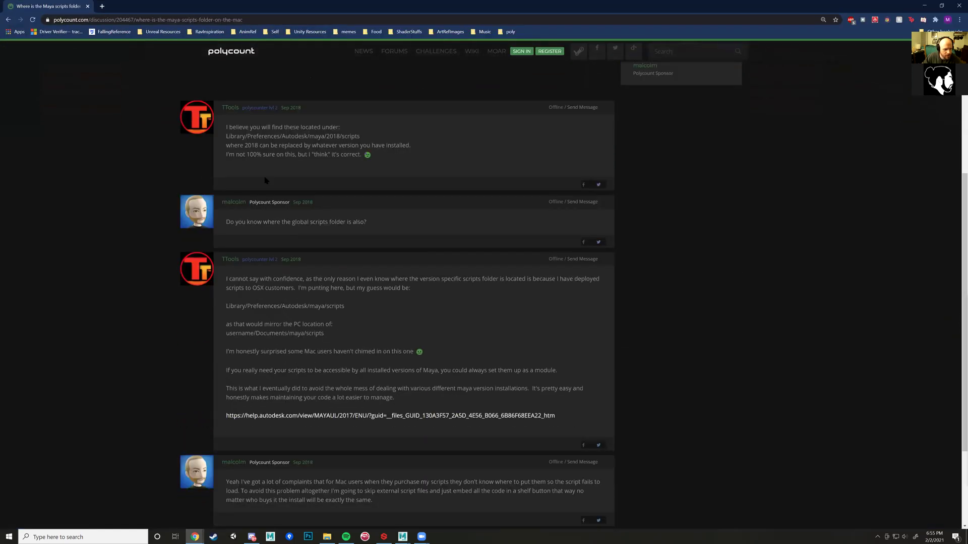
{"action": "left_click_drag", "start_coordinate": [226, 174], "coordinate": [359, 174]}
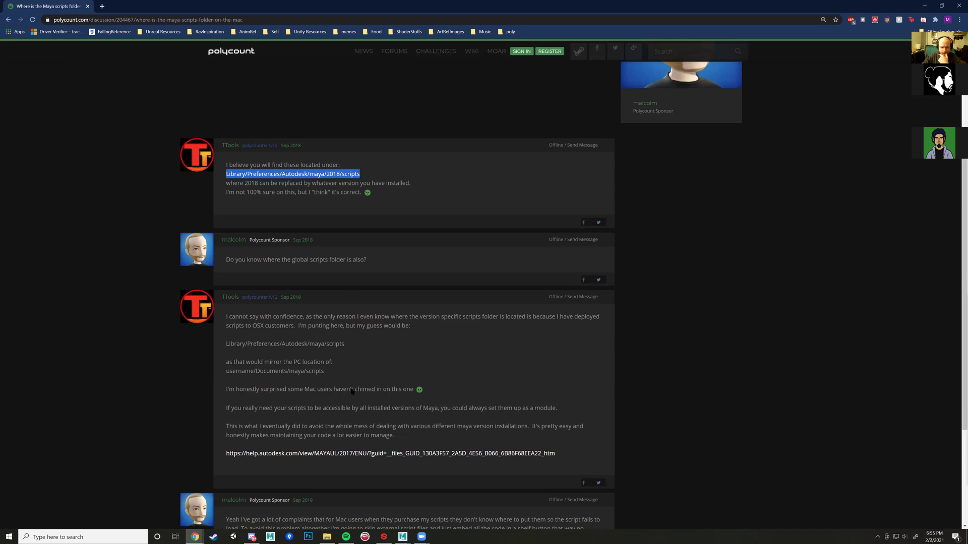
- Bring the File Explorer scripts window over the thread, show its full path, and place it below the highlighted Mac path
{"action": "mouse_move", "coordinate": [327, 537]}
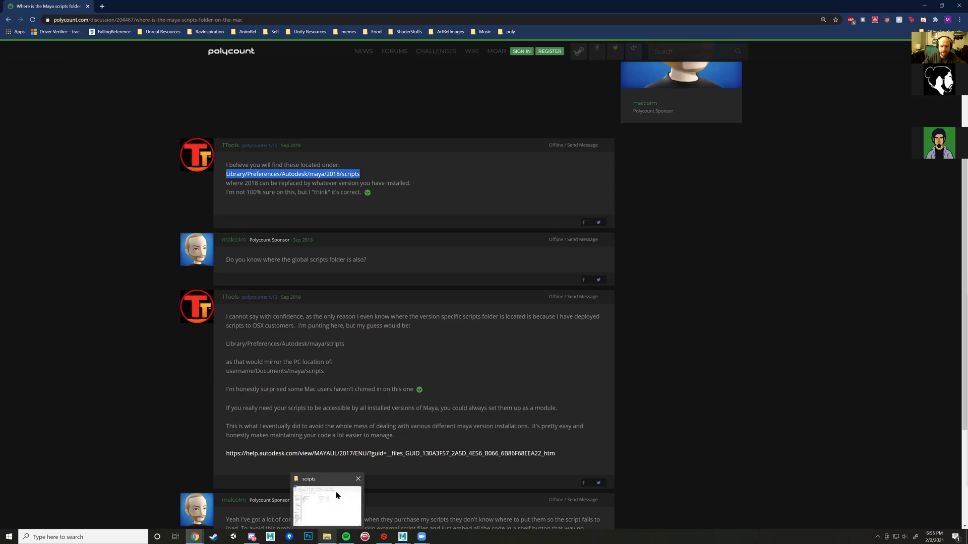
{"action": "left_click", "coordinate": [336, 495]}
{"action": "left_click_drag", "start_coordinate": [457, 98], "coordinate": [552, 219]}
{"action": "left_click", "coordinate": [555, 271]}
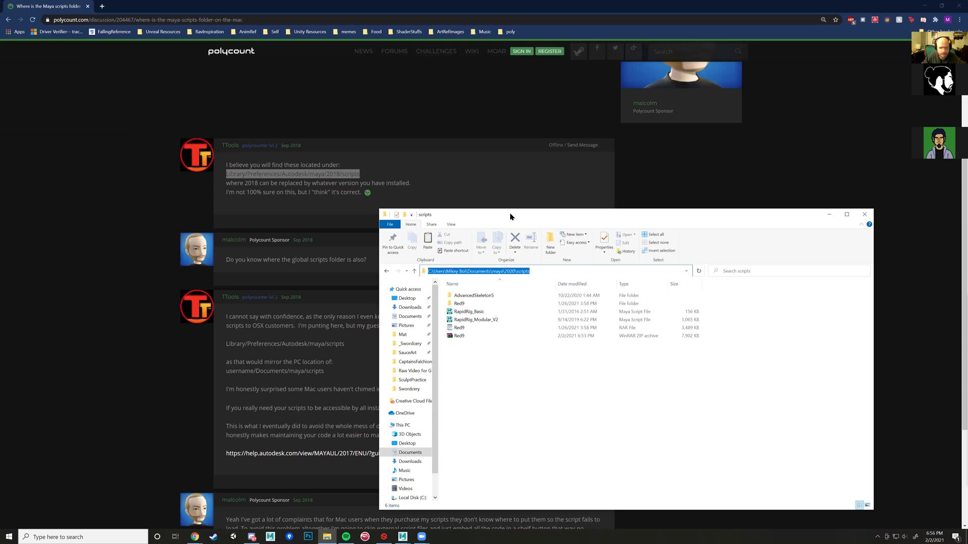
{"action": "left_click_drag", "start_coordinate": [510, 212], "coordinate": [318, 215]}
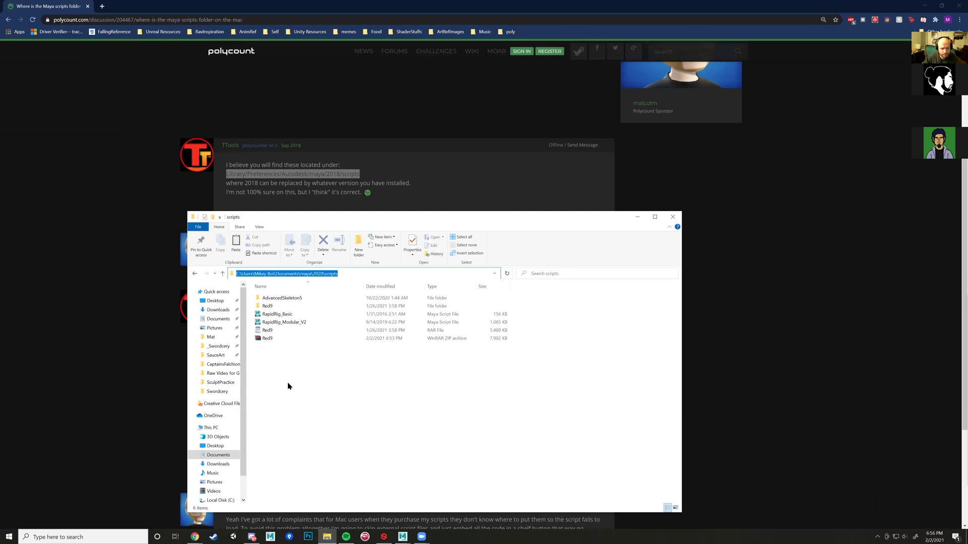
{"action": "key", "text": "Escape"}
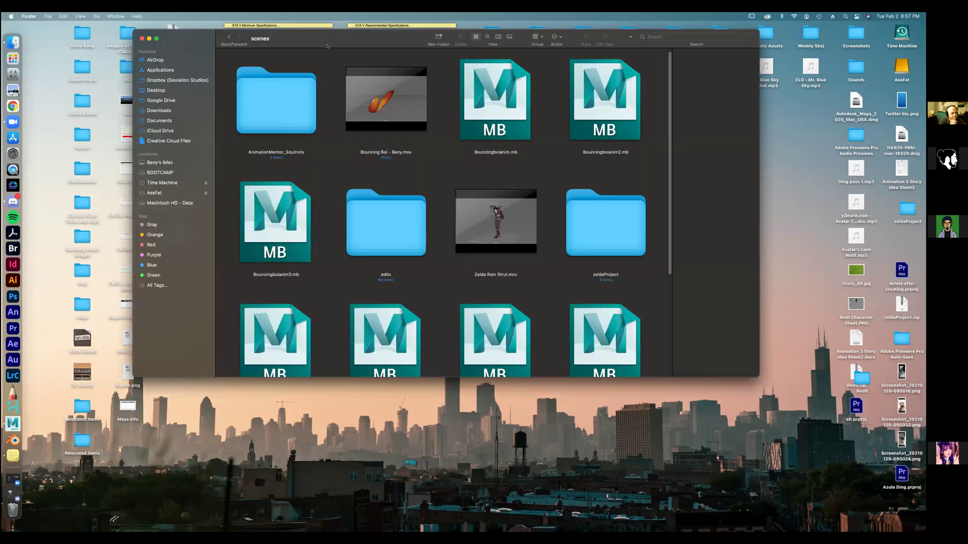
- In the shared Mac's Finder, go back to ART 427 Comp Anim2, open the AssFat drive, and reposition the window
{"action": "mouse_move", "coordinate": [328, 70]}
{"action": "left_mouse_down"}
{"action": "mouse_move", "coordinate": [329, 90]}
{"action": "mouse_move", "coordinate": [329, 61]}
{"action": "left_mouse_up"}
{"action": "left_click", "coordinate": [227, 58]}
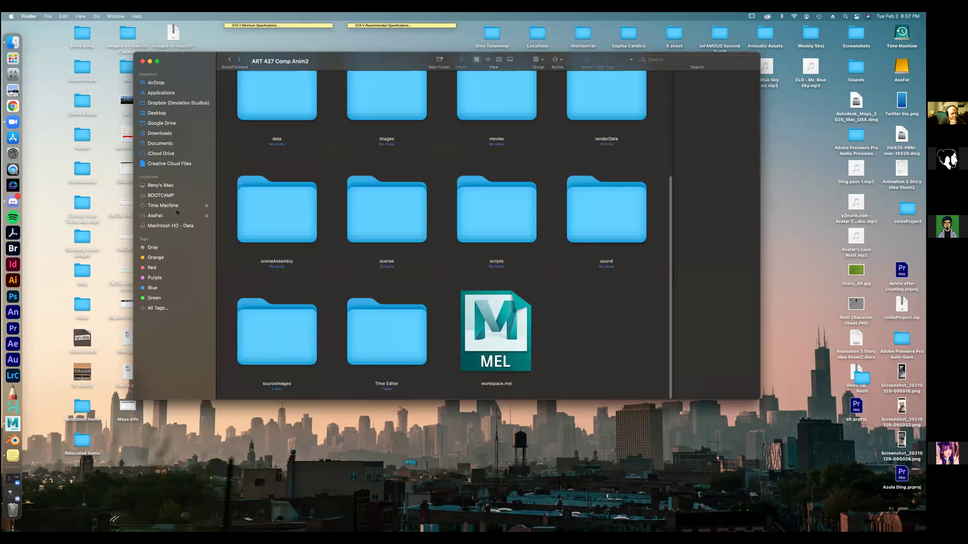
{"action": "left_click", "coordinate": [156, 216]}
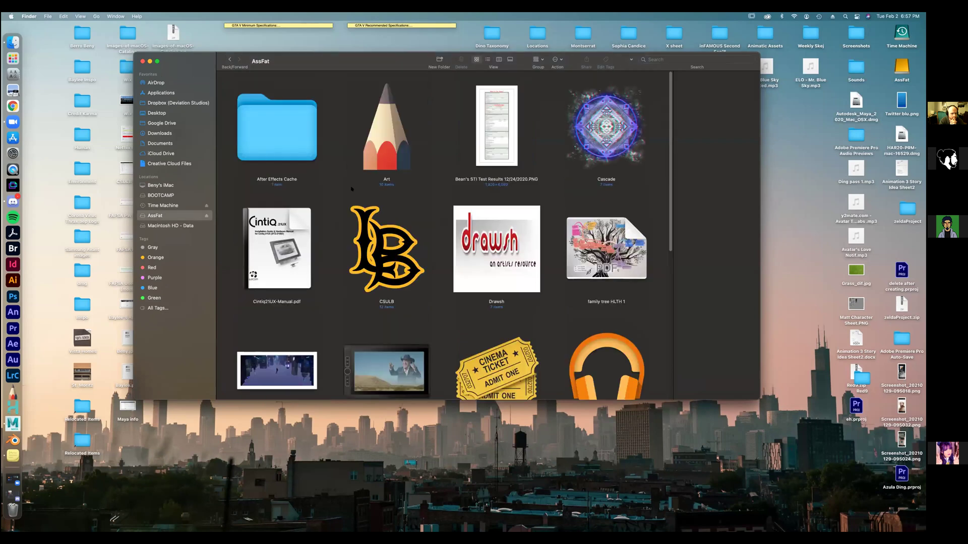
{"action": "left_click_drag", "start_coordinate": [402, 66], "coordinate": [432, 230]}
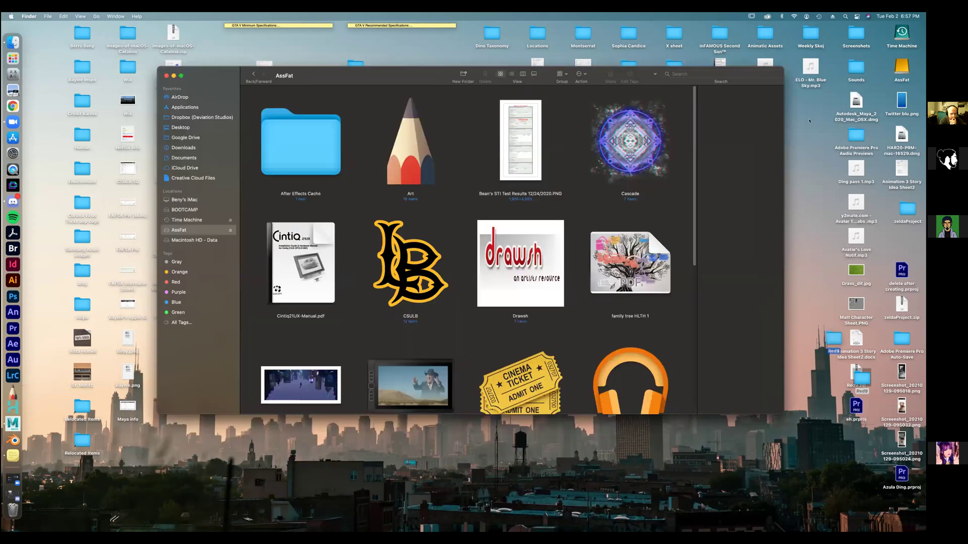
- Move the Red9 folder on the Mac desktop to the free spot just beside the Finder window
{"action": "left_click_drag", "start_coordinate": [862, 378], "coordinate": [549, 151]}
{"action": "left_click_drag", "start_coordinate": [411, 285], "coordinate": [804, 166]}
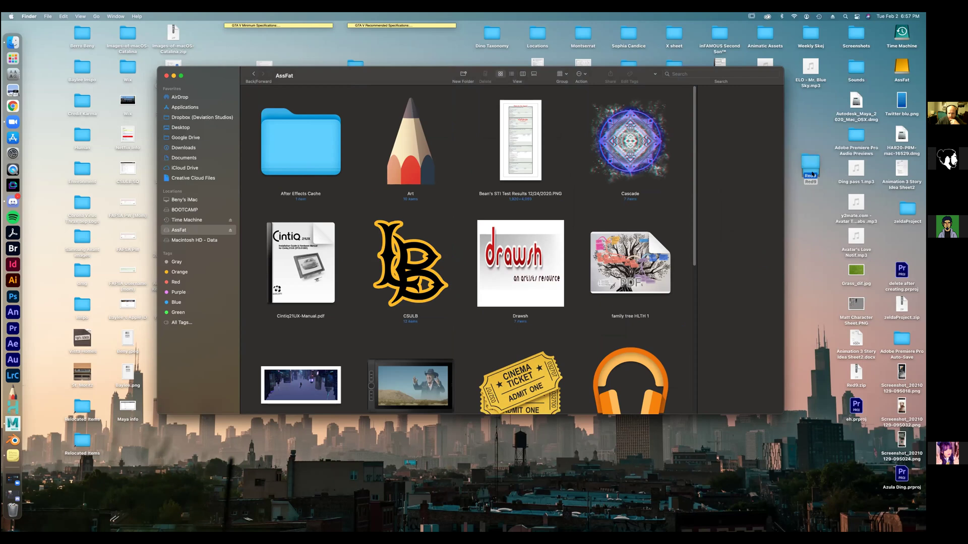
{"action": "left_click", "coordinate": [811, 167]}
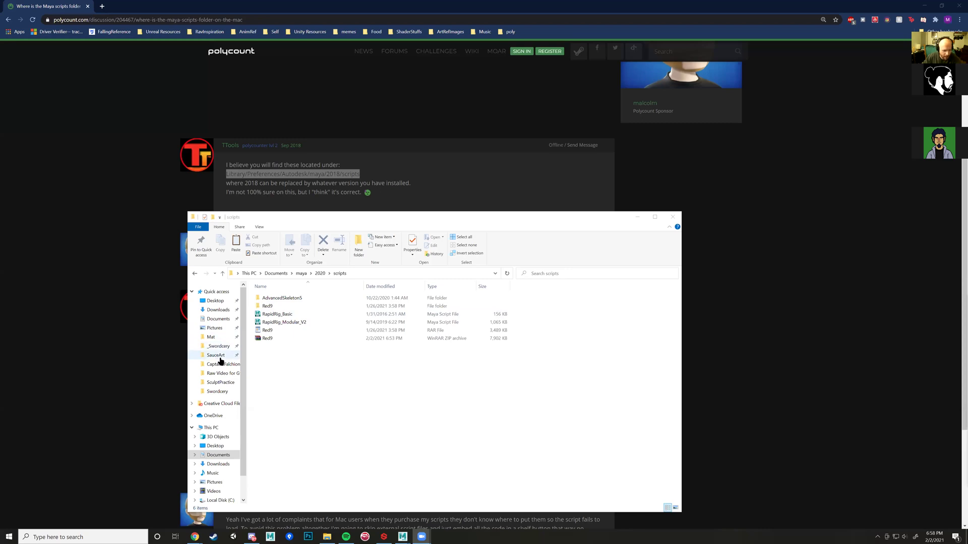
- Browse from the Documents folder through maya and 2020 to the scripts folder to demonstrate the Windows path
{"action": "left_click", "coordinate": [301, 274]}
{"action": "left_click", "coordinate": [275, 274]}
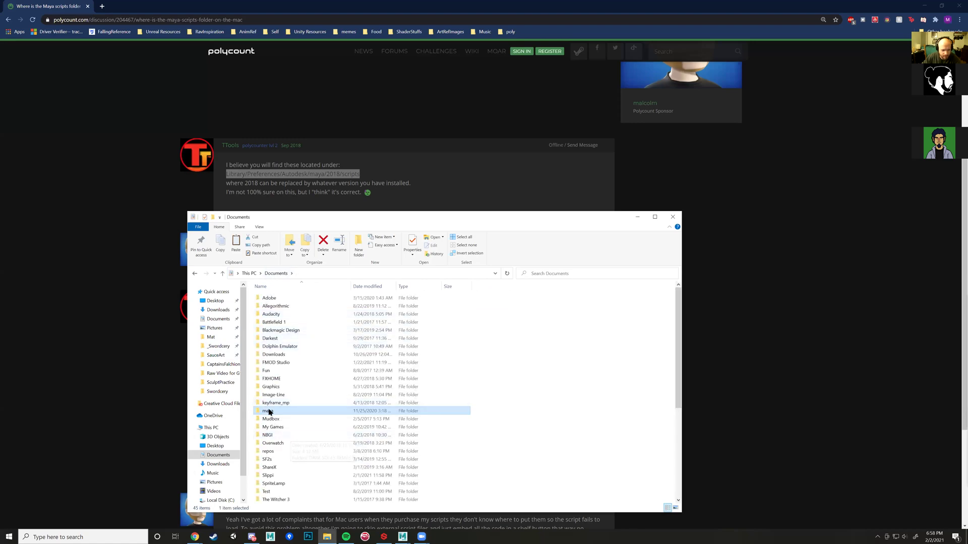
{"action": "double_click", "coordinate": [268, 409]}
{"action": "double_click", "coordinate": [277, 322]}
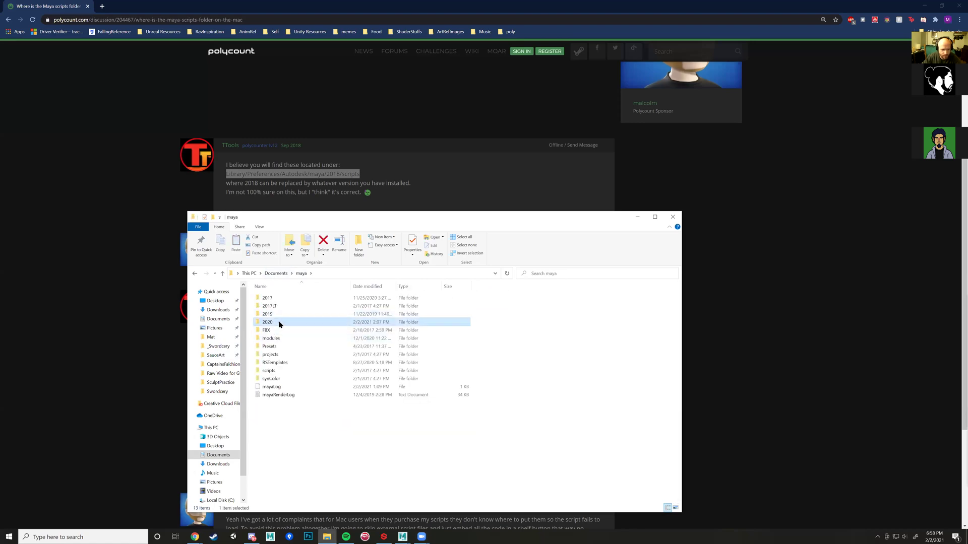
{"action": "double_click", "coordinate": [278, 315]}
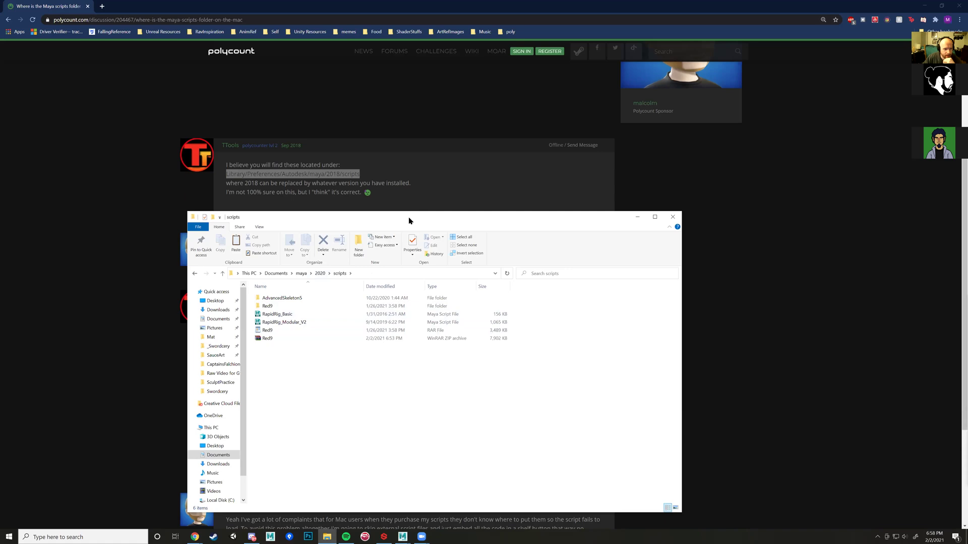
- Shift the scripts folder window slightly, return to the Polycount thread, and highlight the path Library/Preferences/Autodesk/maya/2018/scripts again
{"action": "left_click_drag", "start_coordinate": [409, 220], "coordinate": [414, 228]}
{"action": "left_click", "coordinate": [227, 174]}
{"action": "left_click_drag", "start_coordinate": [227, 174], "coordinate": [361, 175]}
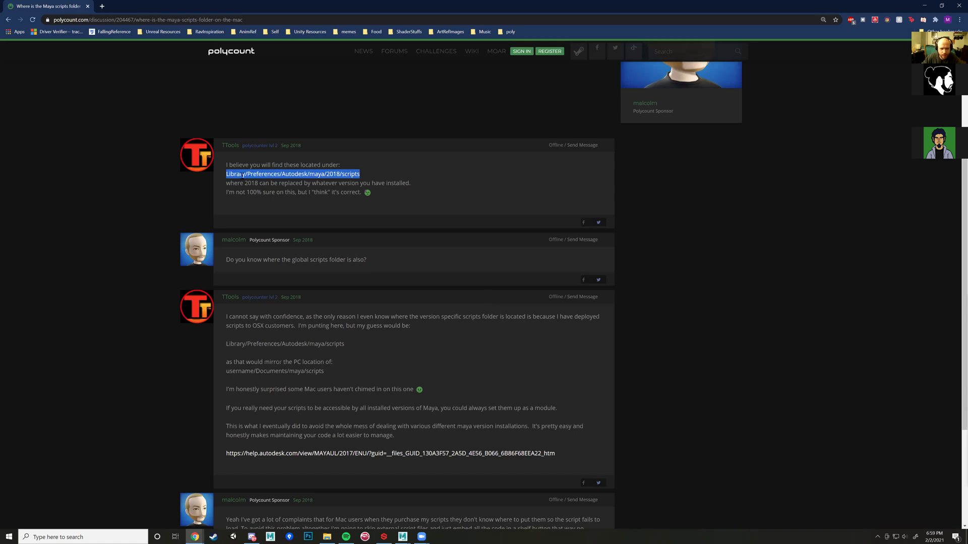
- Highlight the thread's last reply about the Library folder being hidden by default on the Mac
{"action": "scroll", "coordinate": [368, 272], "scroll_direction": "down", "scroll_amount": 1}
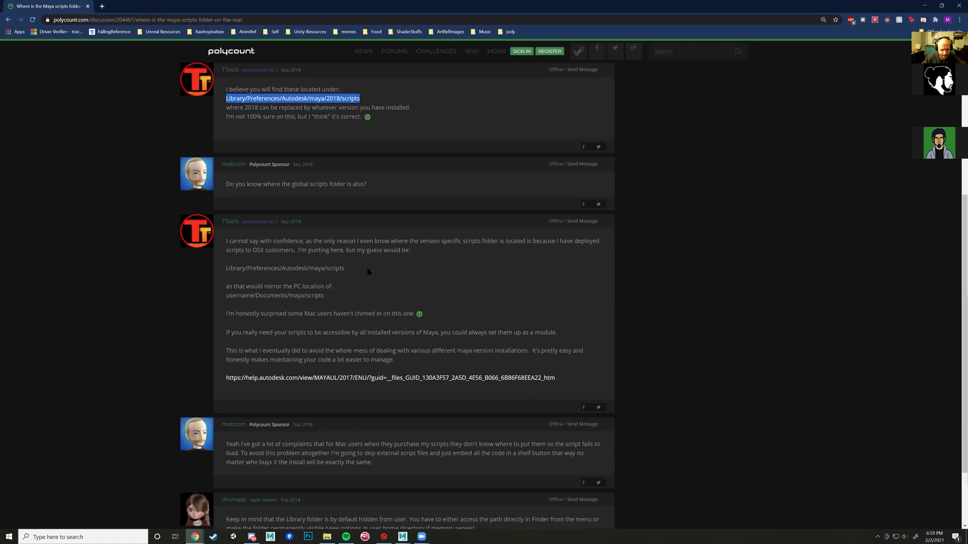
{"action": "scroll", "coordinate": [368, 272], "scroll_direction": "down", "scroll_amount": 1}
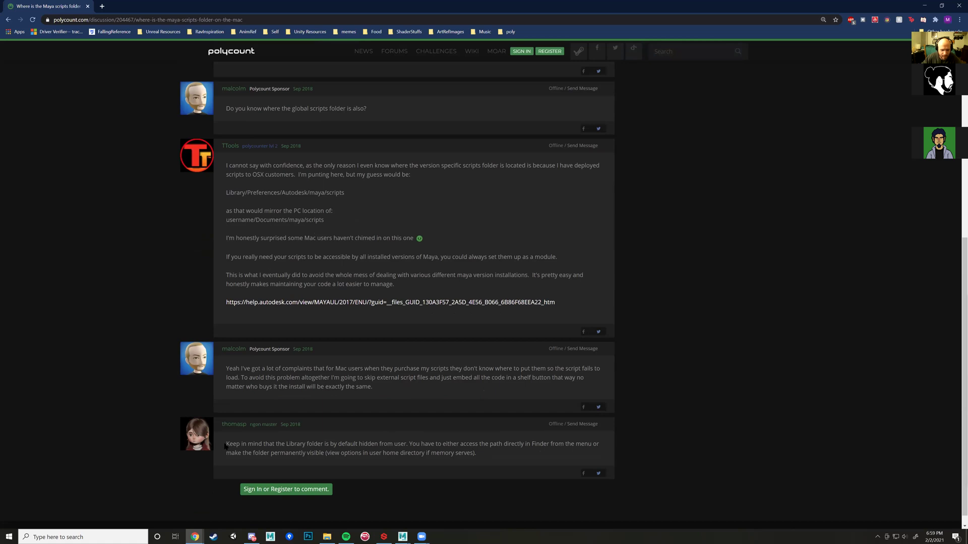
{"action": "left_click_drag", "start_coordinate": [226, 445], "coordinate": [517, 454]}
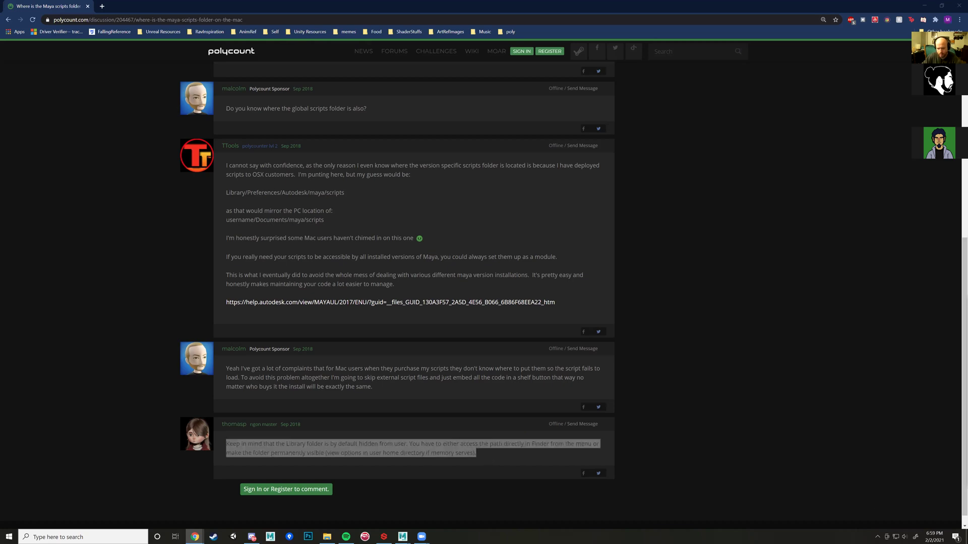
- Go back to the first reply in the thread and highlight its Mac scripts path
{"action": "scroll", "coordinate": [579, 387], "scroll_direction": "up", "scroll_amount": 7}
{"action": "scroll", "coordinate": [354, 287], "scroll_direction": "down", "scroll_amount": 2}
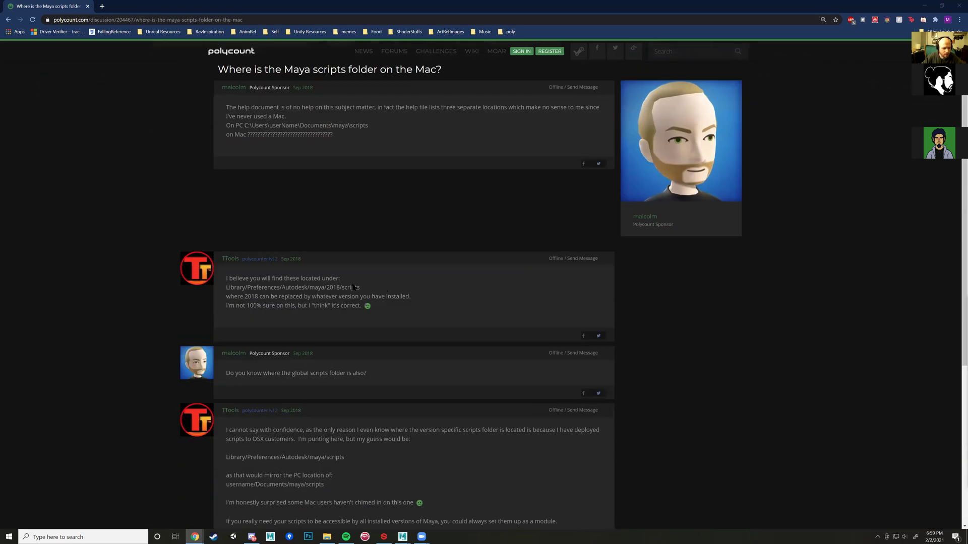
{"action": "left_click_drag", "start_coordinate": [360, 287], "coordinate": [222, 287]}
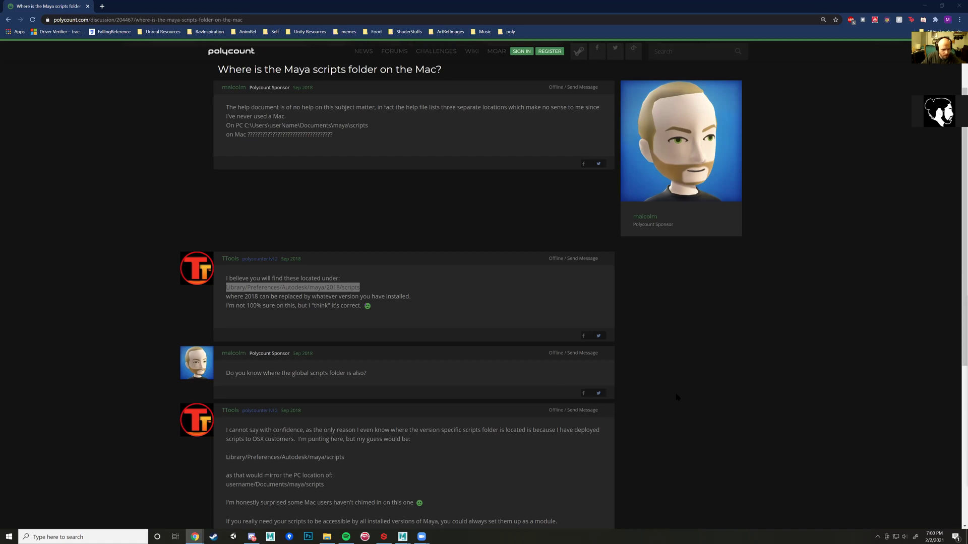
- Search the web for "make folder visible mac" in a new browser tab
{"action": "left_click", "coordinate": [102, 6]}
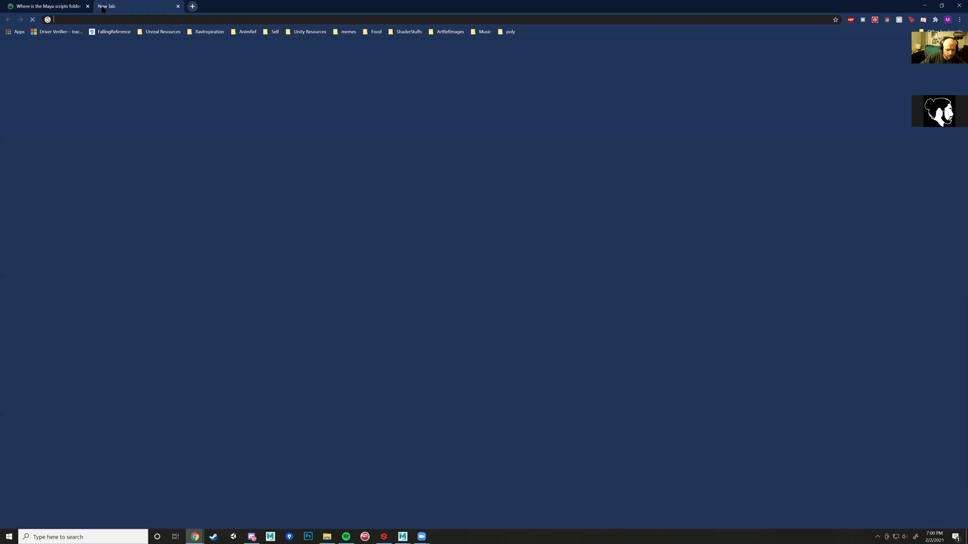
{"action": "type", "text": "making f"}
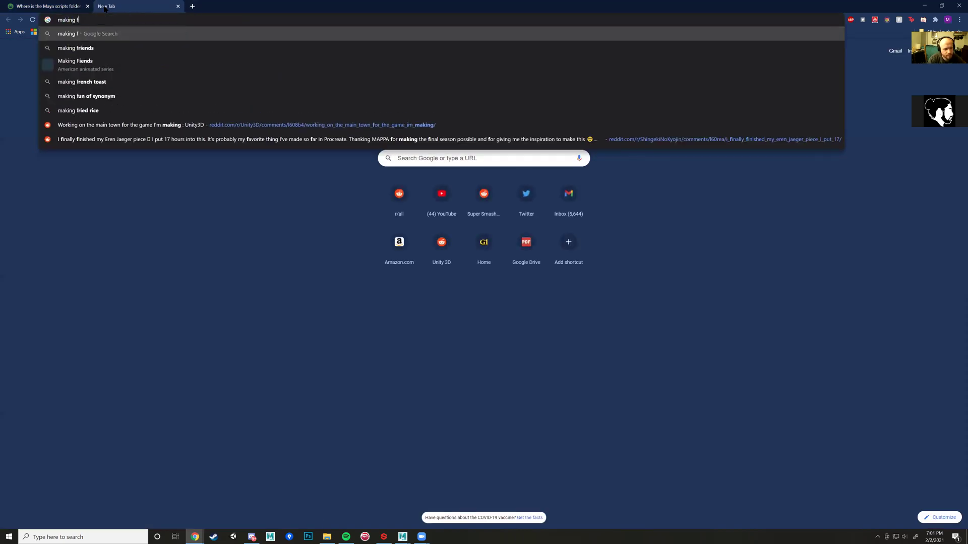
{"action": "type", "text": "older visibl"}
{"action": "key", "text": "Down"}
{"action": "key", "text": "Return"}
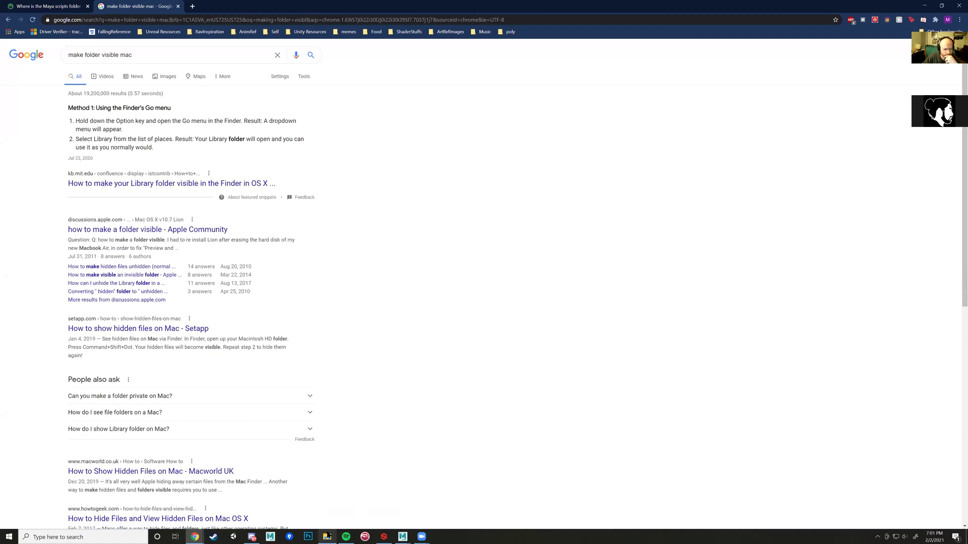
- Bring the Windows scripts folder over the search results, move its window up beside the results, and return to the browser
{"action": "mouse_move", "coordinate": [327, 536]}
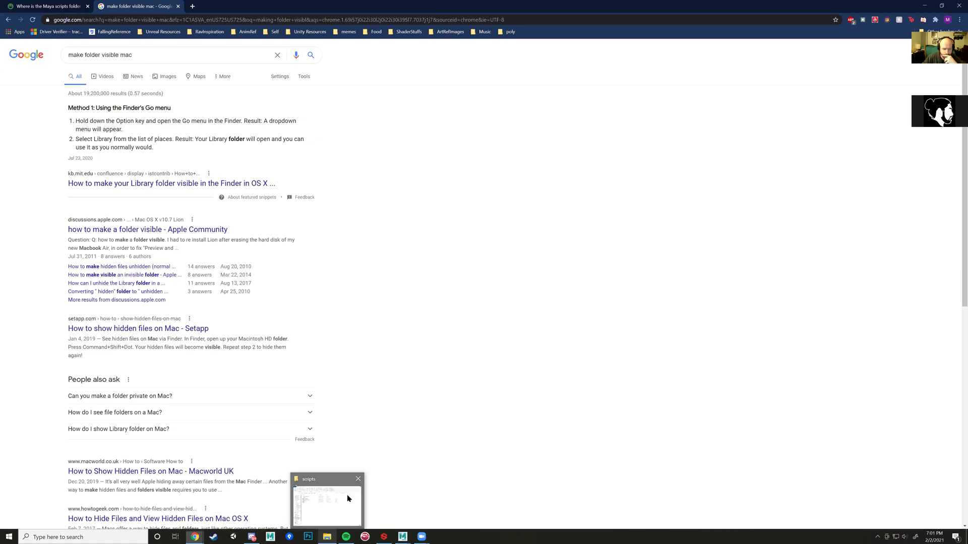
{"action": "left_click", "coordinate": [327, 537]}
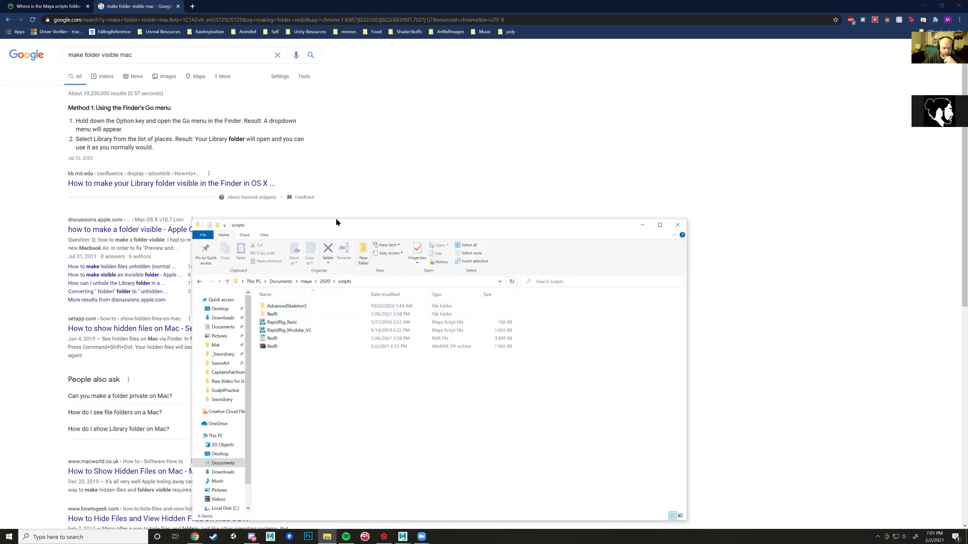
{"action": "left_click_drag", "start_coordinate": [336, 222], "coordinate": [221, 176]}
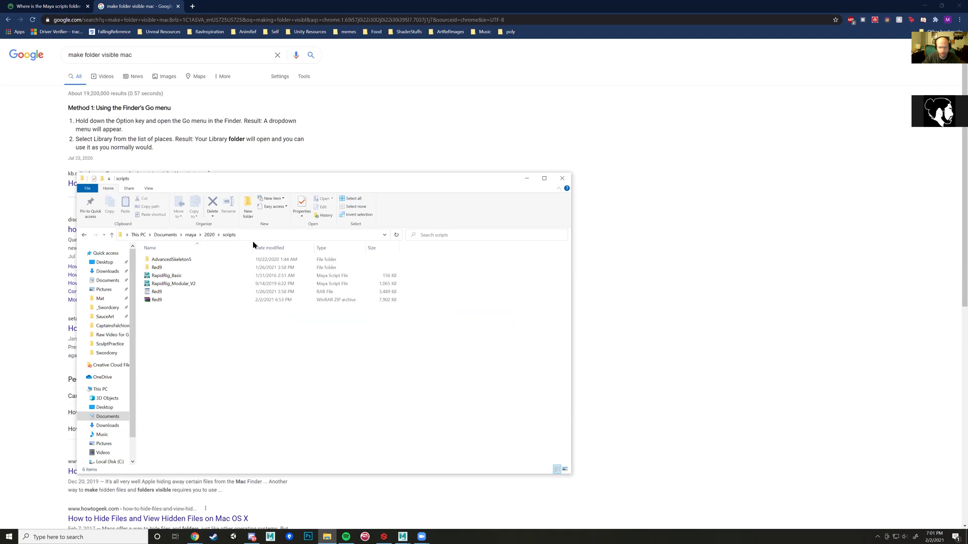
{"action": "left_click", "coordinate": [365, 110]}
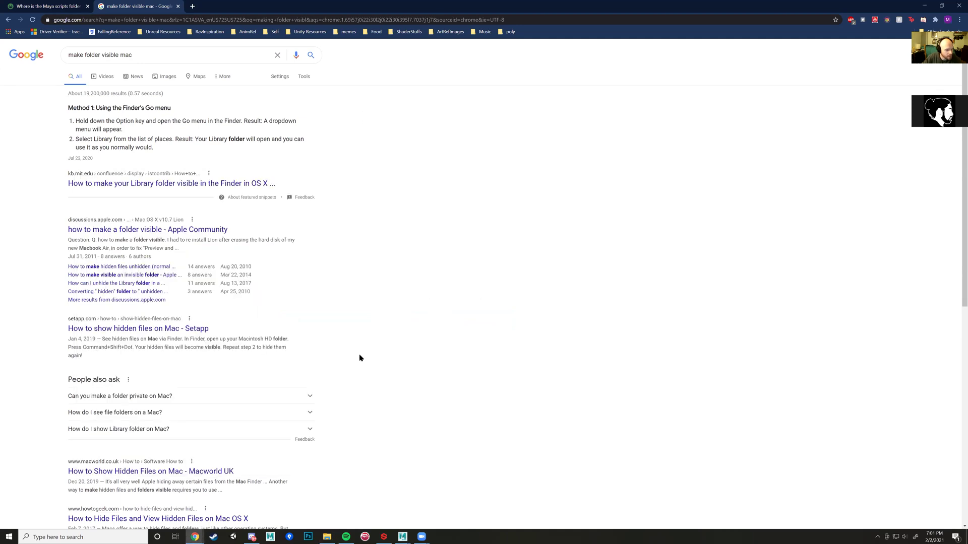
- Look through the search results and open MIT's article on making the Library folder visible in Finder in a separate tab
{"action": "scroll", "coordinate": [359, 354], "scroll_direction": "down", "scroll_amount": 3}
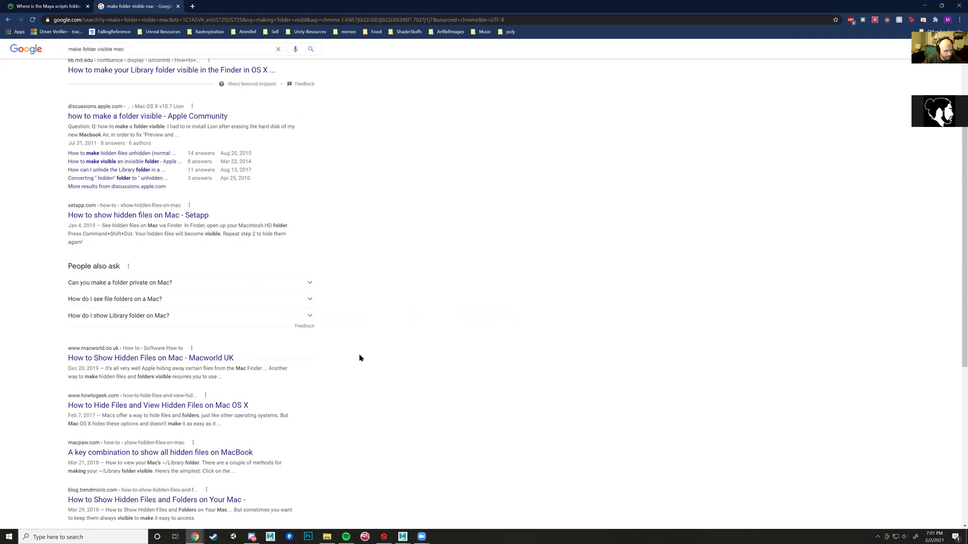
{"action": "scroll", "coordinate": [359, 354], "scroll_direction": "up", "scroll_amount": 3}
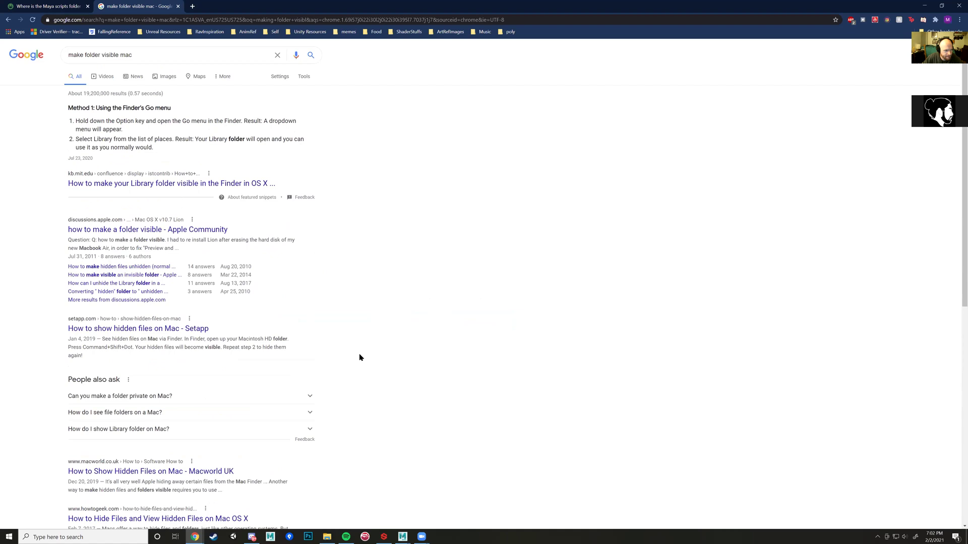
{"action": "middle_click", "coordinate": [172, 185]}
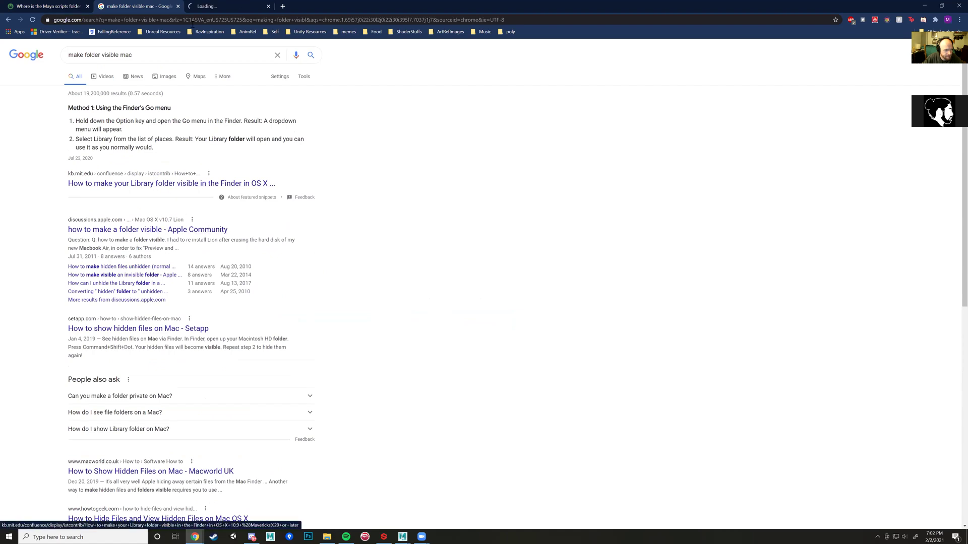
{"action": "left_click", "coordinate": [217, 7]}
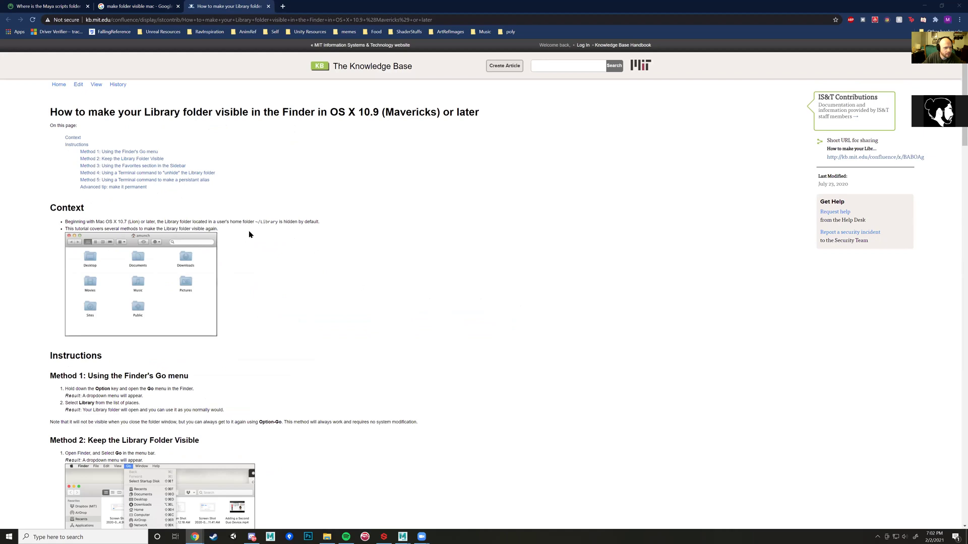
- Highlight the article's Context notes about the hidden Library folder, and select the article's web address
{"action": "left_click_drag", "start_coordinate": [222, 230], "coordinate": [99, 221]}
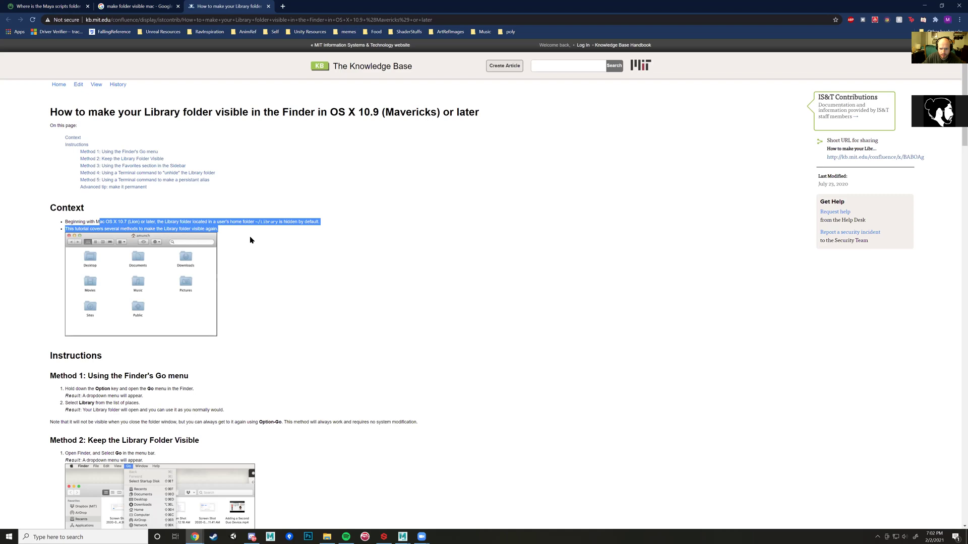
{"action": "left_click", "coordinate": [224, 230]}
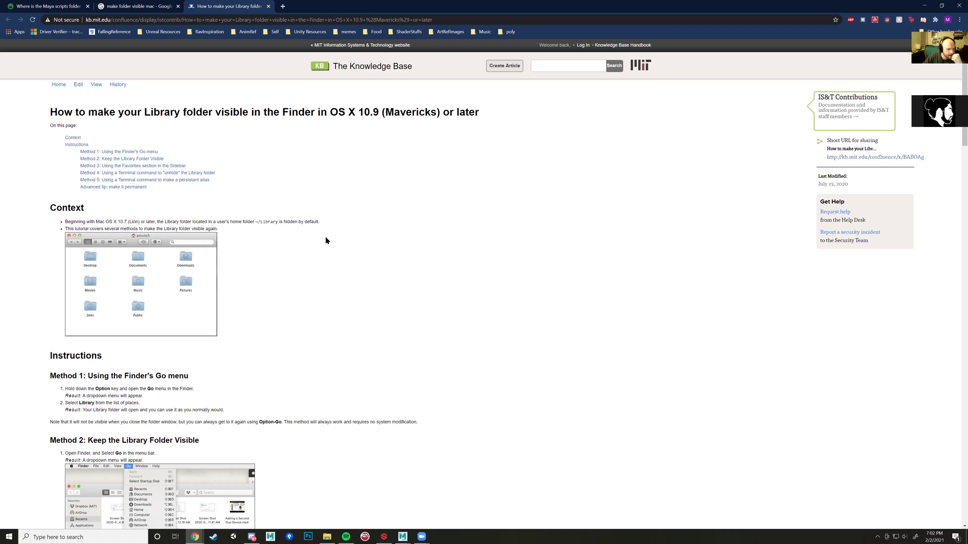
{"action": "scroll", "coordinate": [326, 241], "scroll_direction": "down", "scroll_amount": 2}
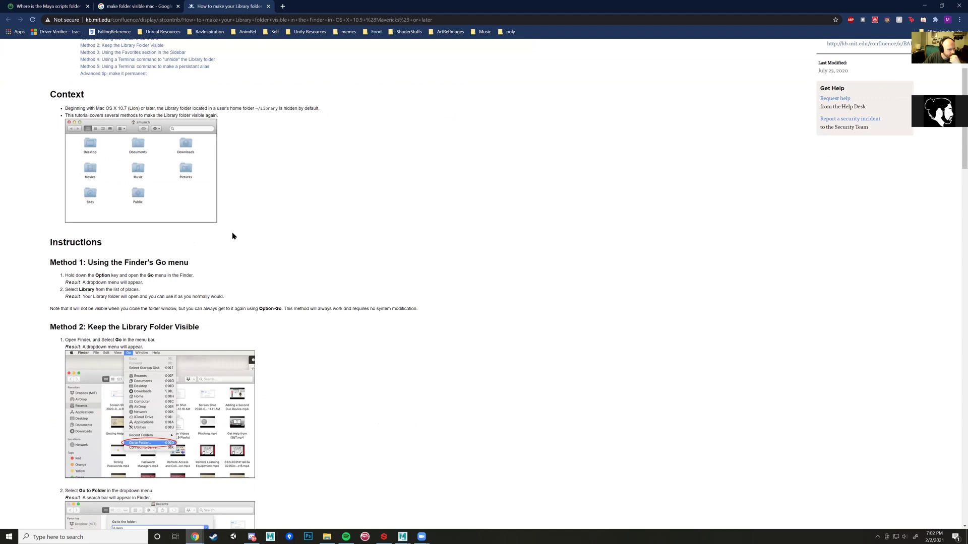
{"action": "left_click", "coordinate": [256, 20]}
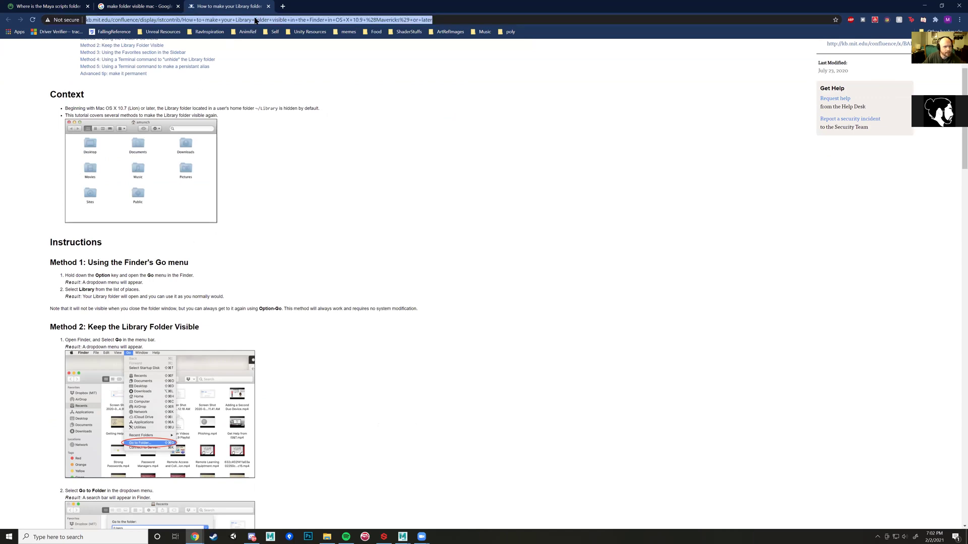
{"action": "left_click", "coordinate": [618, 395]}
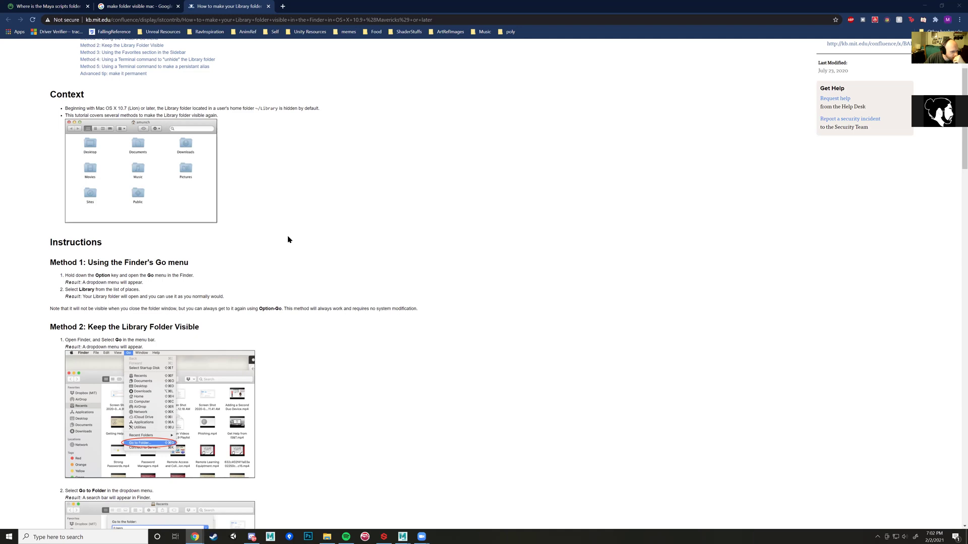
- Highlight the Method 1 instructions for reaching Library through Finder's Go menu, and review the illustrated steps of Method 2
{"action": "scroll", "coordinate": [287, 239], "scroll_direction": "down", "scroll_amount": 1}
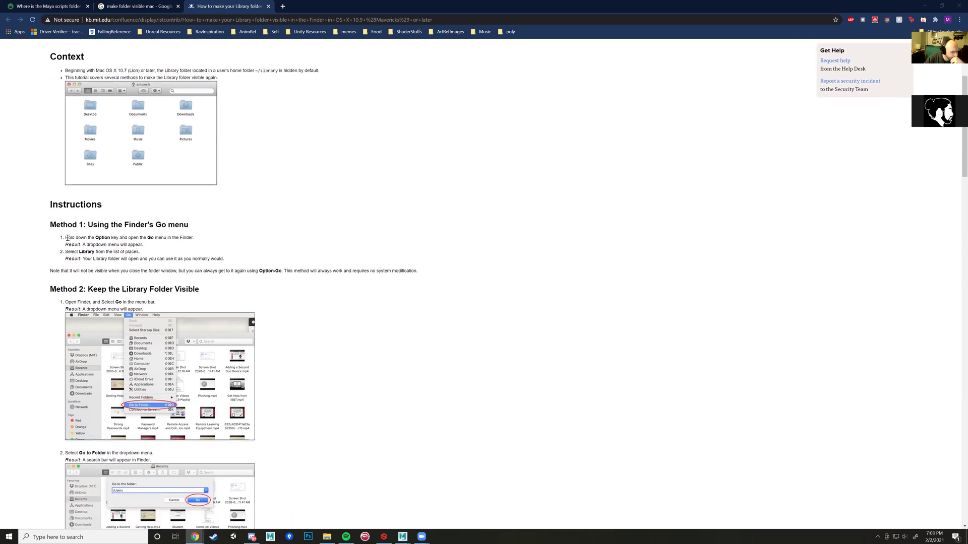
{"action": "left_click_drag", "start_coordinate": [66, 238], "coordinate": [226, 260]}
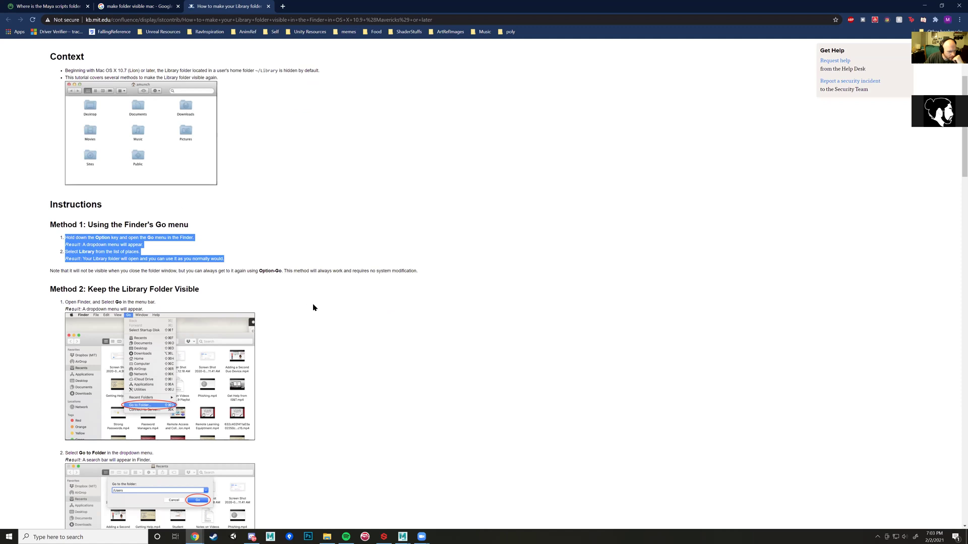
{"action": "scroll", "coordinate": [313, 308], "scroll_direction": "down", "scroll_amount": 2}
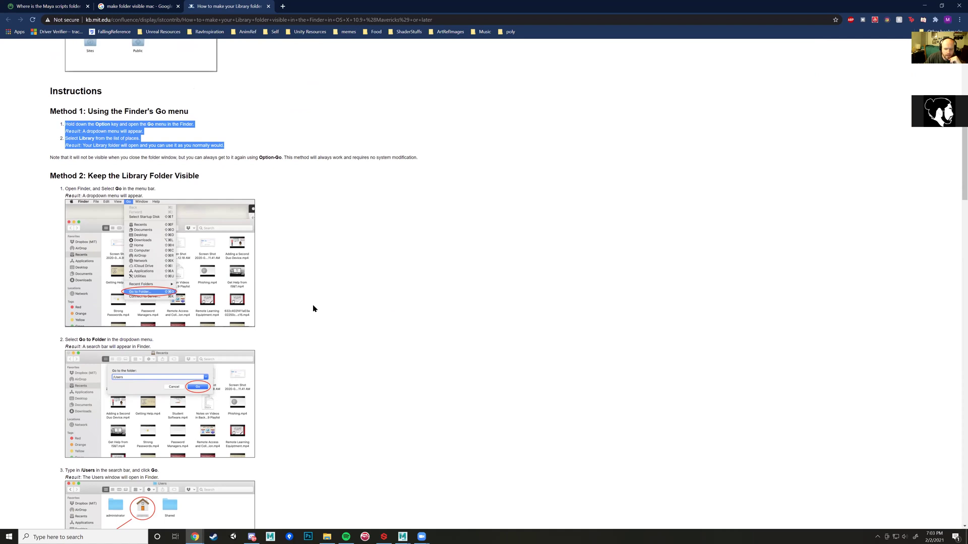
{"action": "scroll", "coordinate": [313, 308], "scroll_direction": "down", "scroll_amount": 2}
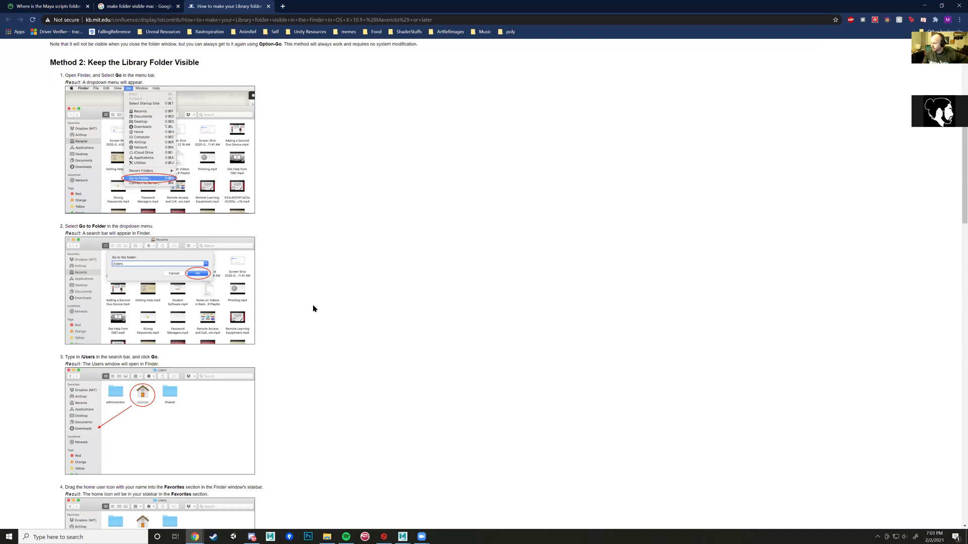
{"action": "scroll", "coordinate": [275, 354], "scroll_direction": "down", "scroll_amount": 3}
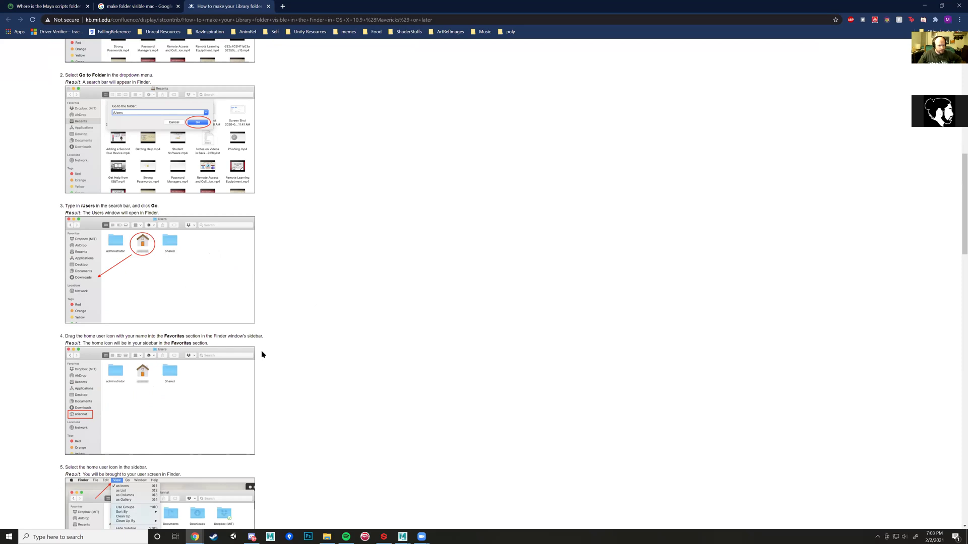
{"action": "scroll", "coordinate": [310, 352], "scroll_direction": "up", "scroll_amount": 4}
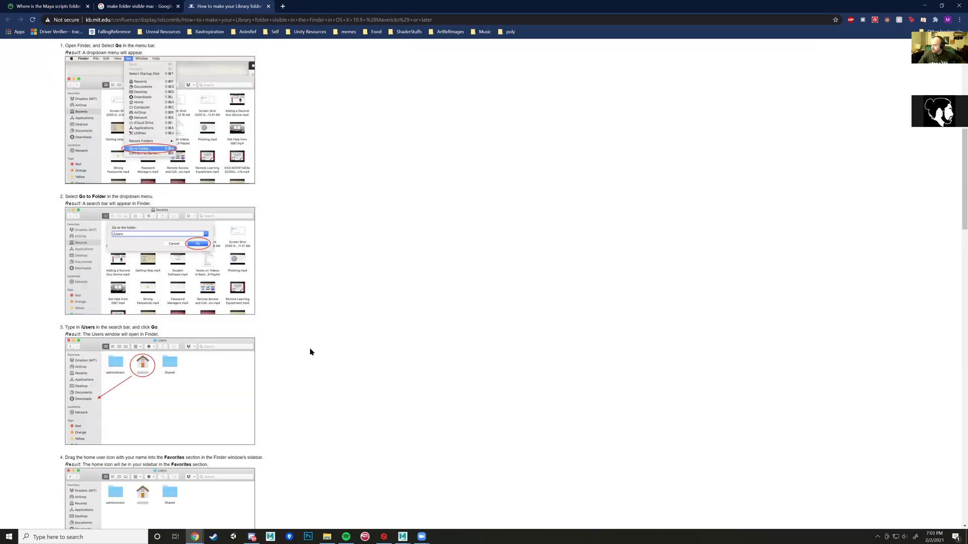
{"action": "scroll", "coordinate": [310, 351], "scroll_direction": "up", "scroll_amount": 4}
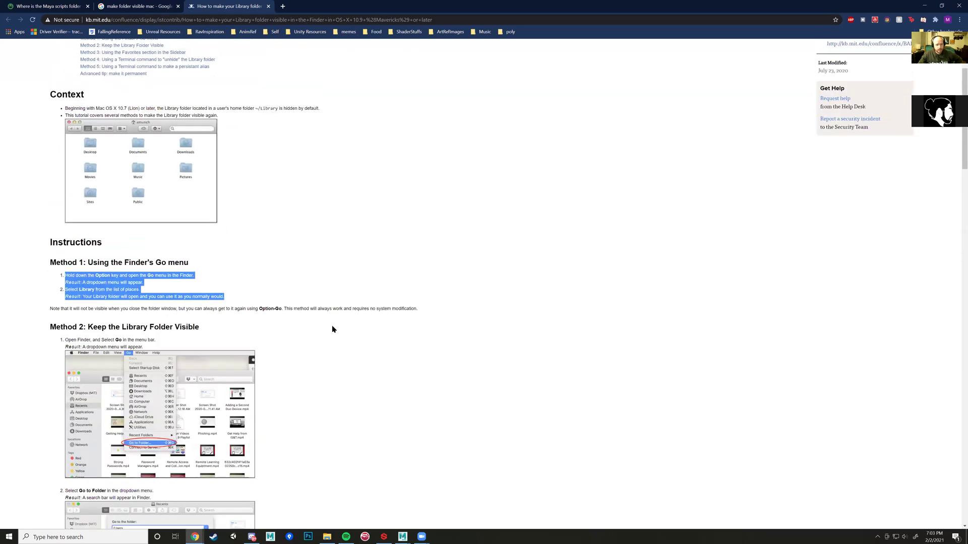
{"action": "left_click", "coordinate": [379, 294]}
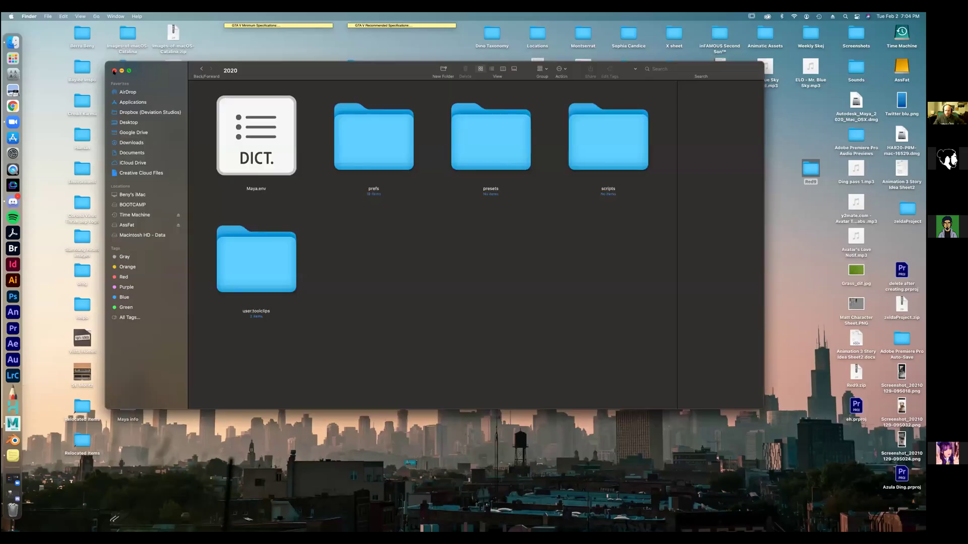
- Close the 2020 folder window and open the hidden Library folder in a fresh Finder window
{"action": "left_click", "coordinate": [114, 69]}
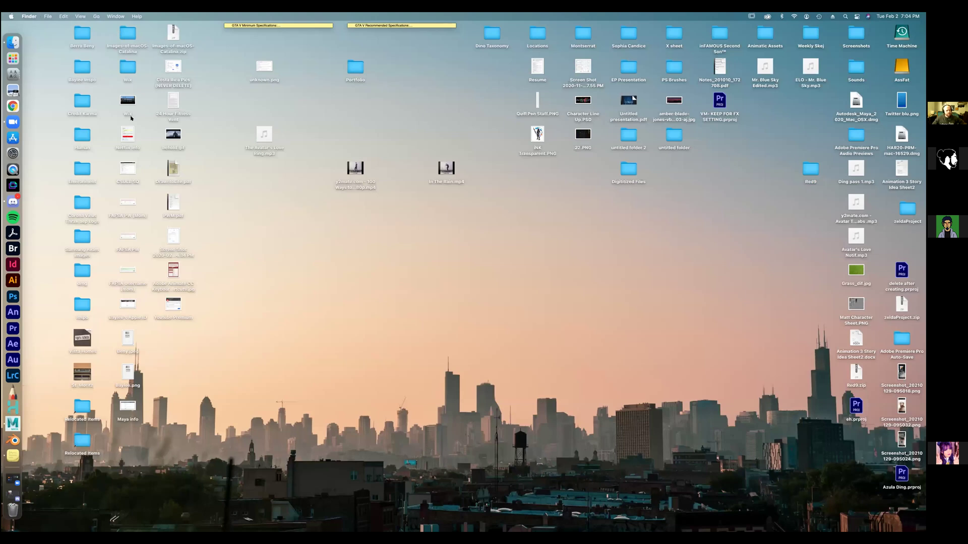
{"action": "left_click", "coordinate": [96, 16]}
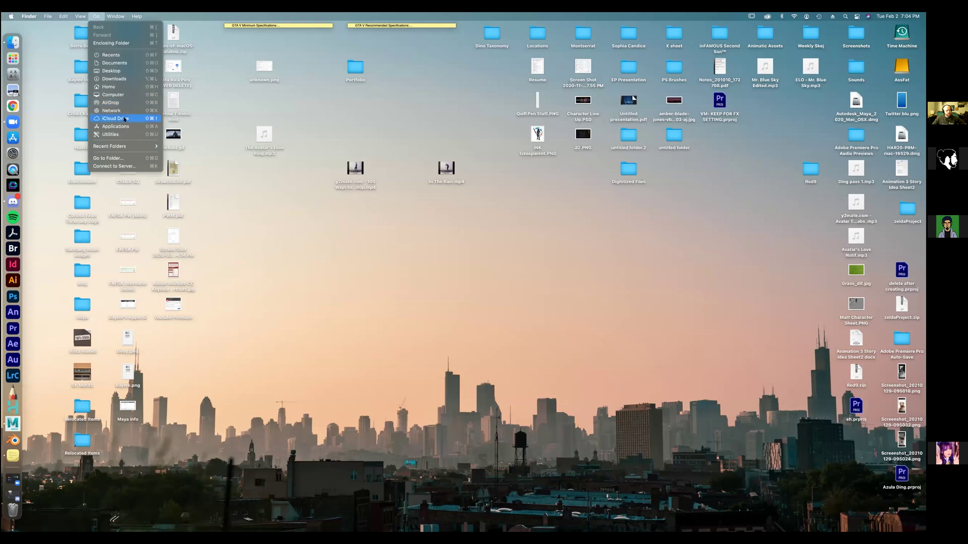
{"action": "left_click", "coordinate": [112, 95]}
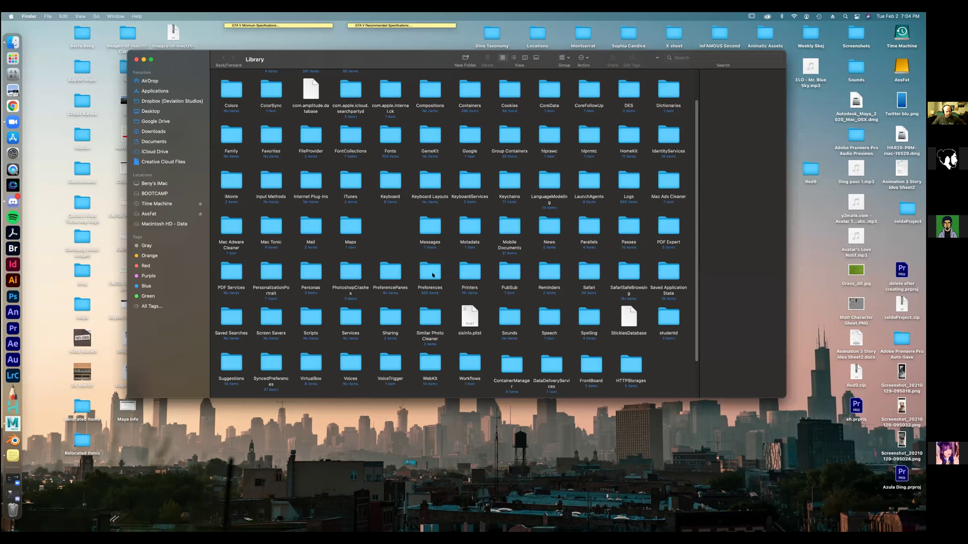
- Open the Preferences folder inside Library, locate the Autodesk folder among its contents, and open it
{"action": "left_click", "coordinate": [431, 274]}
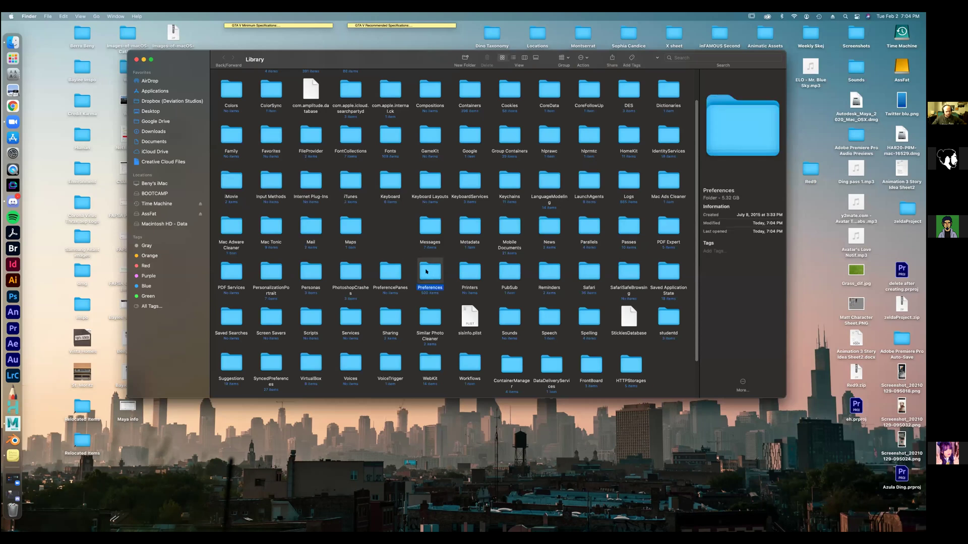
{"action": "scroll", "coordinate": [565, 289], "scroll_direction": "down", "scroll_amount": 10}
{"action": "scroll", "coordinate": [565, 290], "scroll_direction": "up", "scroll_amount": 2}
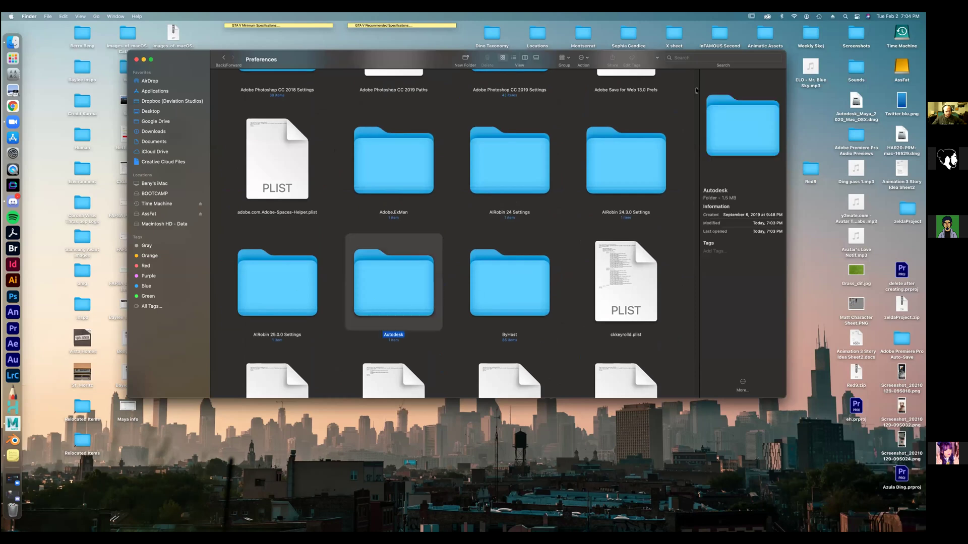
{"action": "left_click_drag", "start_coordinate": [697, 90], "coordinate": [696, 119]}
{"action": "scroll", "coordinate": [697, 119], "scroll_direction": "down", "scroll_amount": 15}
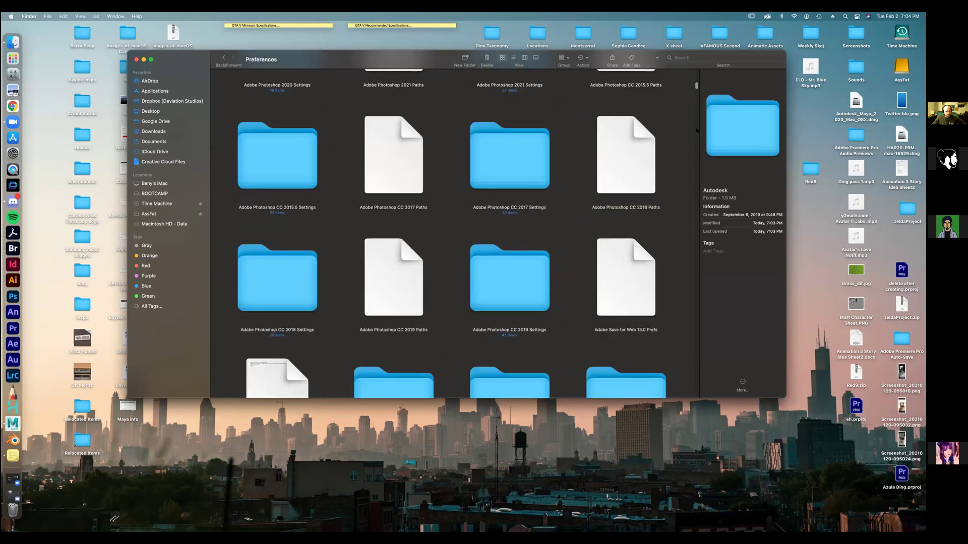
{"action": "scroll", "coordinate": [416, 226], "scroll_direction": "up", "scroll_amount": 10}
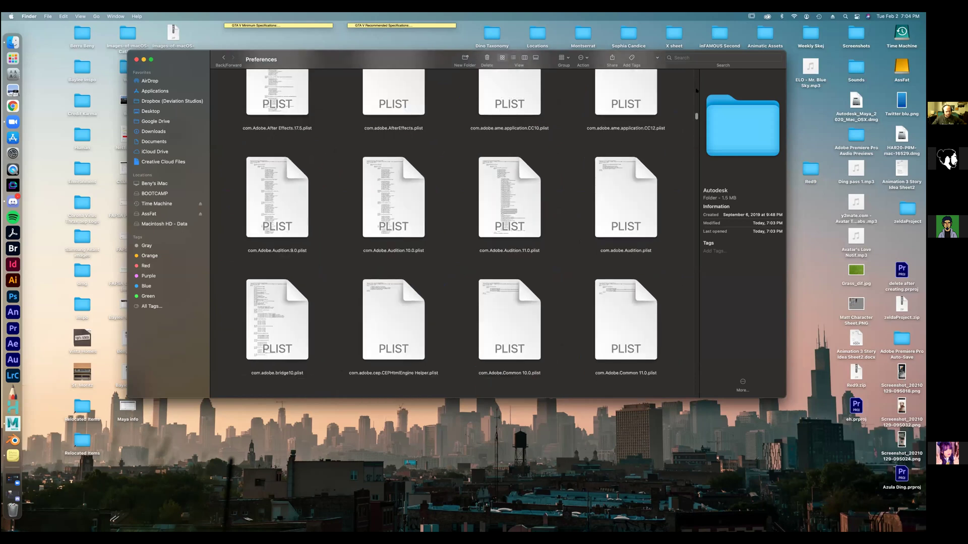
{"action": "double_click", "coordinate": [415, 242]}
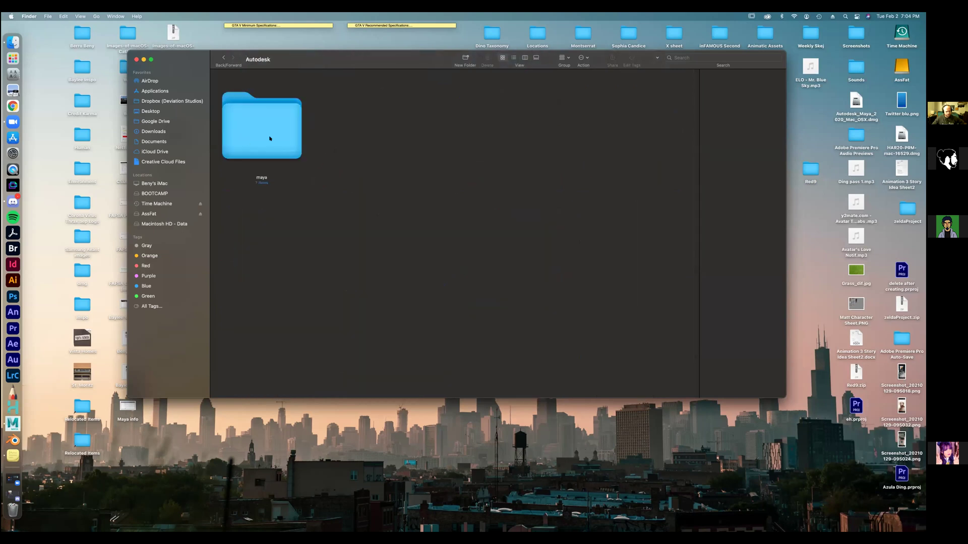
- Open the maya folder, go into its 2020 version folder, and open the scripts folder there
{"action": "double_click", "coordinate": [270, 138]}
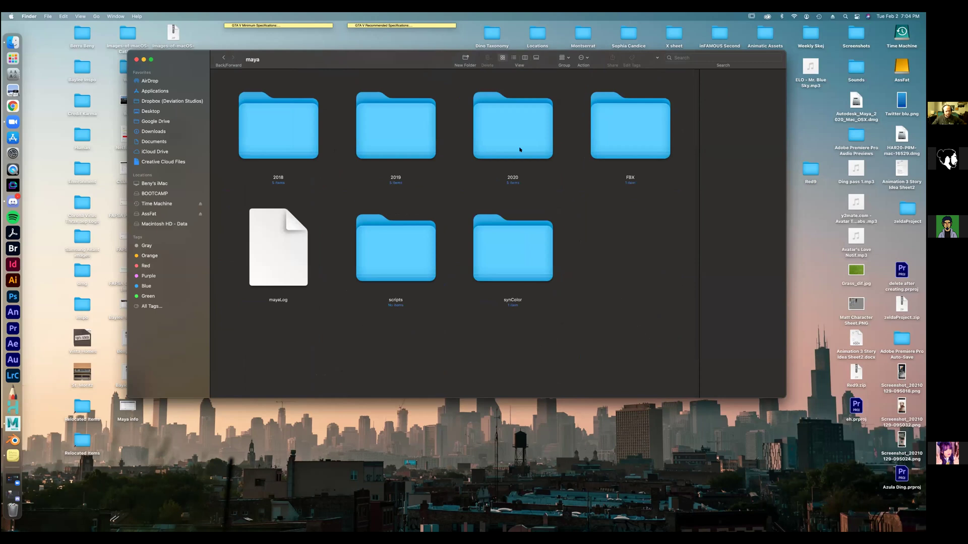
{"action": "double_click", "coordinate": [514, 113]}
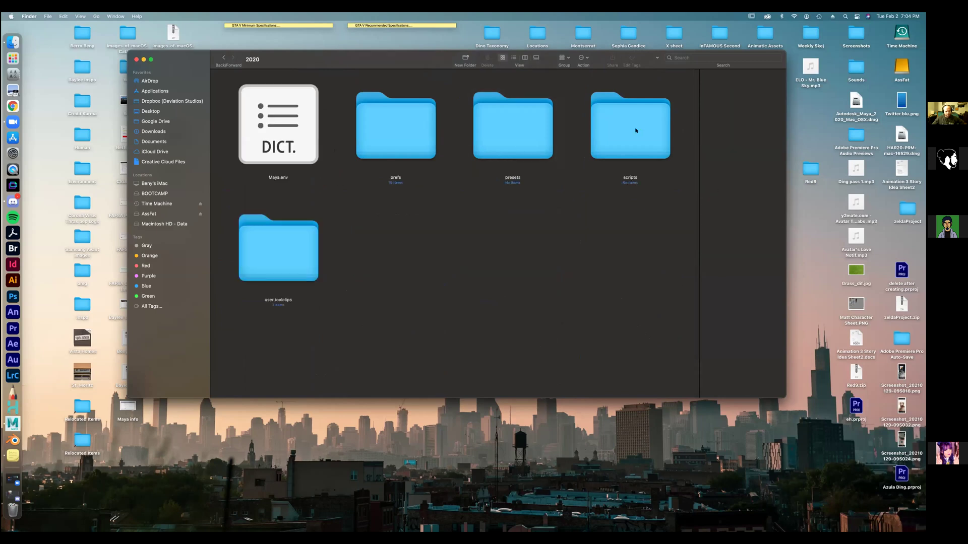
{"action": "left_click", "coordinate": [646, 133]}
{"action": "double_click", "coordinate": [645, 133]}
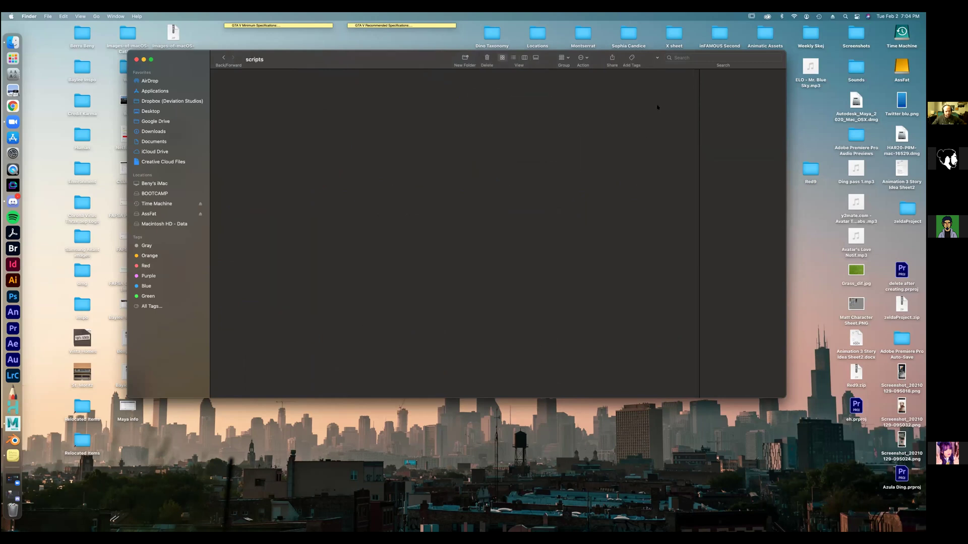
- Move the Red9 folder from the desktop into the 2020 scripts folder, shifting the Finder window clear of the desktop icon
{"action": "left_click", "coordinate": [223, 58]}
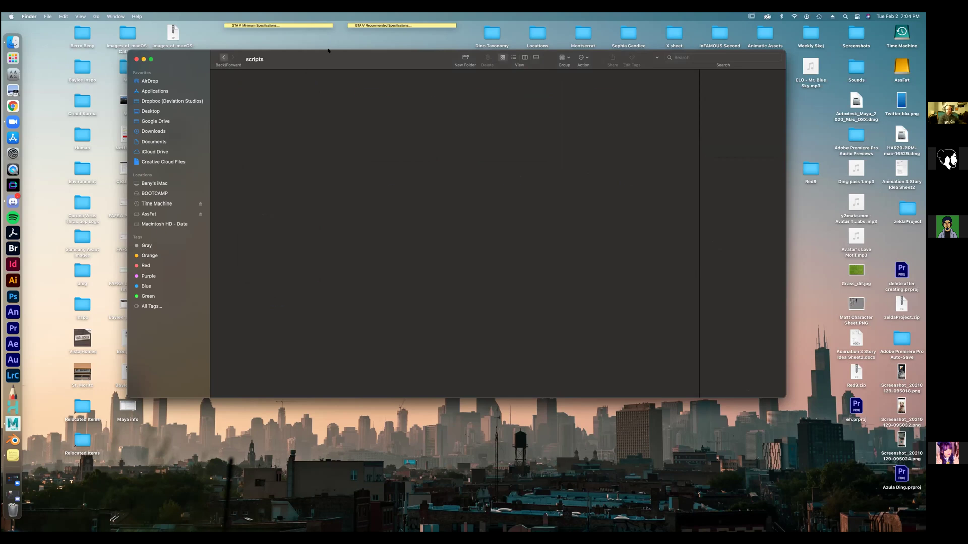
{"action": "left_click_drag", "start_coordinate": [312, 60], "coordinate": [243, 47]}
{"action": "left_click_drag", "start_coordinate": [810, 169], "coordinate": [581, 134]}
{"action": "double_click", "coordinate": [580, 133]}
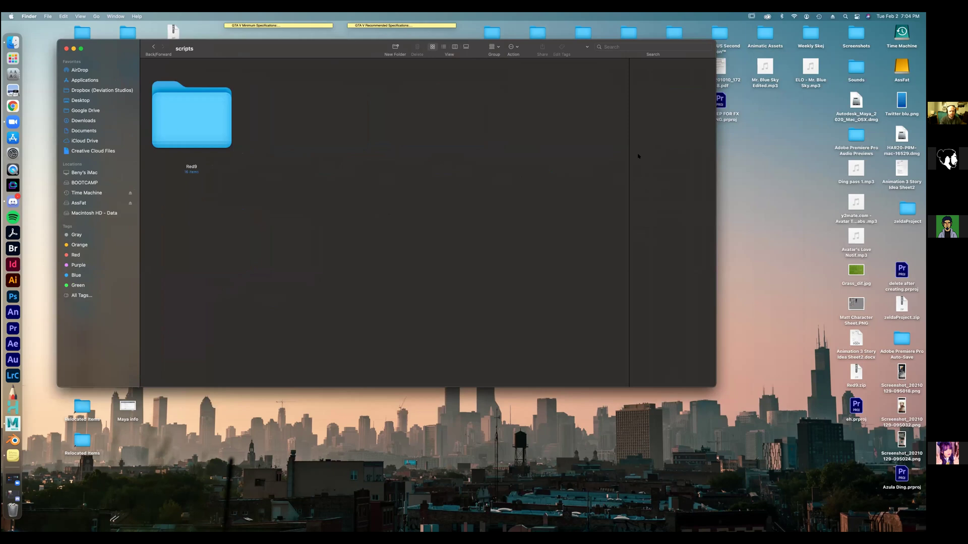
{"action": "left_click_drag", "start_coordinate": [357, 67], "coordinate": [397, 46]}
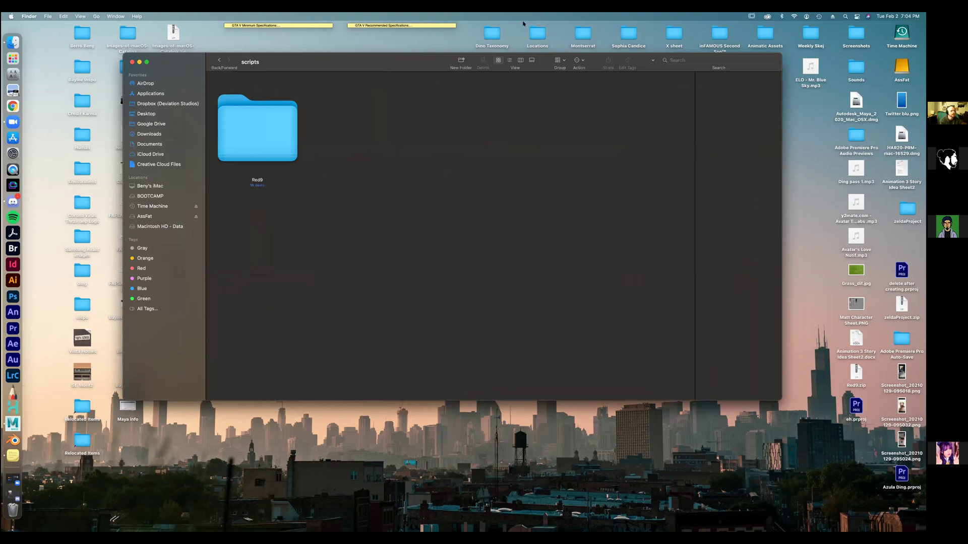
- Demonstrate revealing and hiding the Library entry among Finder's Go locations, and leave without choosing a location
{"action": "left_click", "coordinate": [96, 16]}
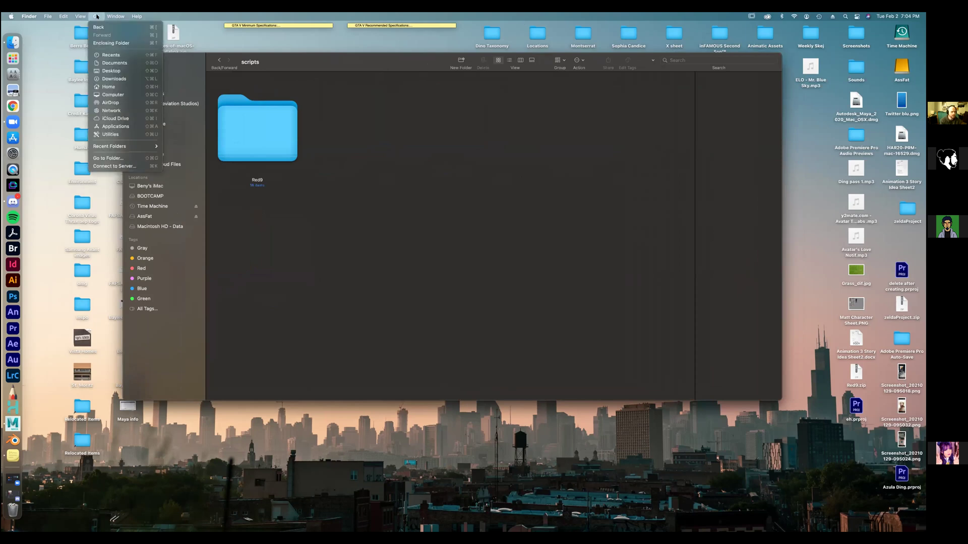
{"action": "key", "text": "alt"}
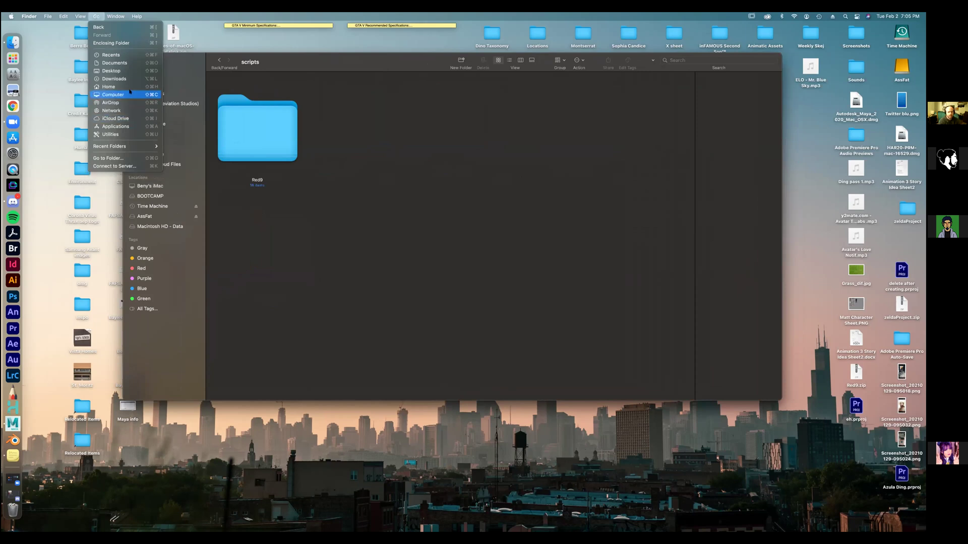
{"action": "key", "text": "alt"}
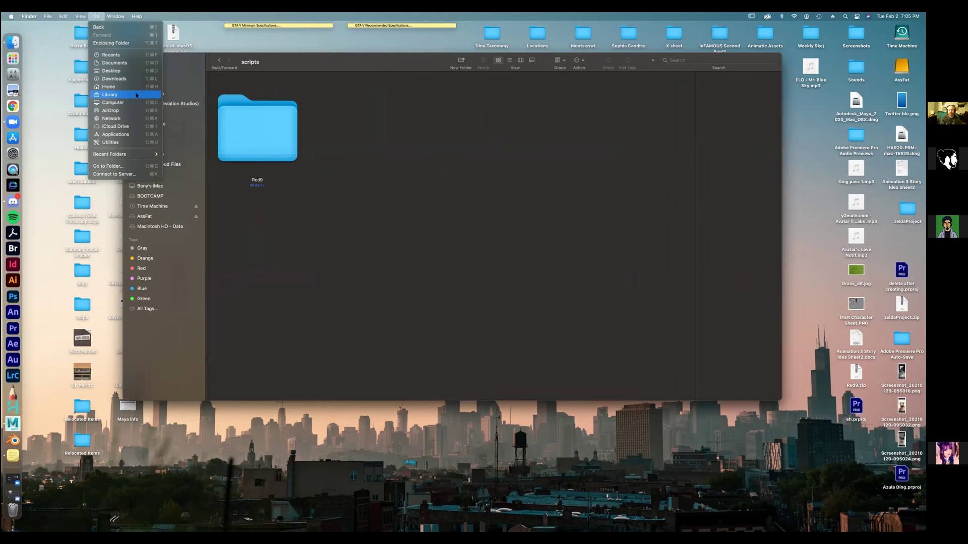
{"action": "key", "text": "alt"}
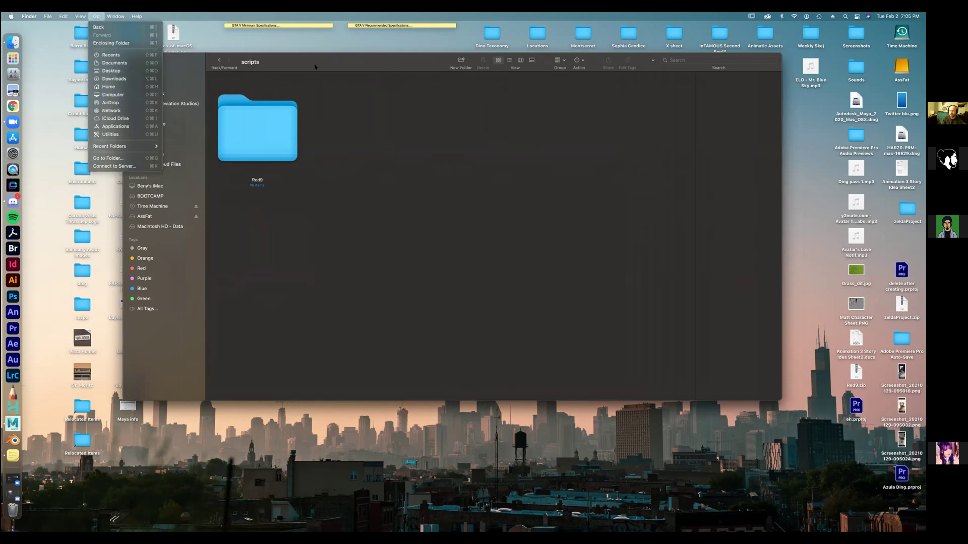
{"action": "key", "text": "Escape"}
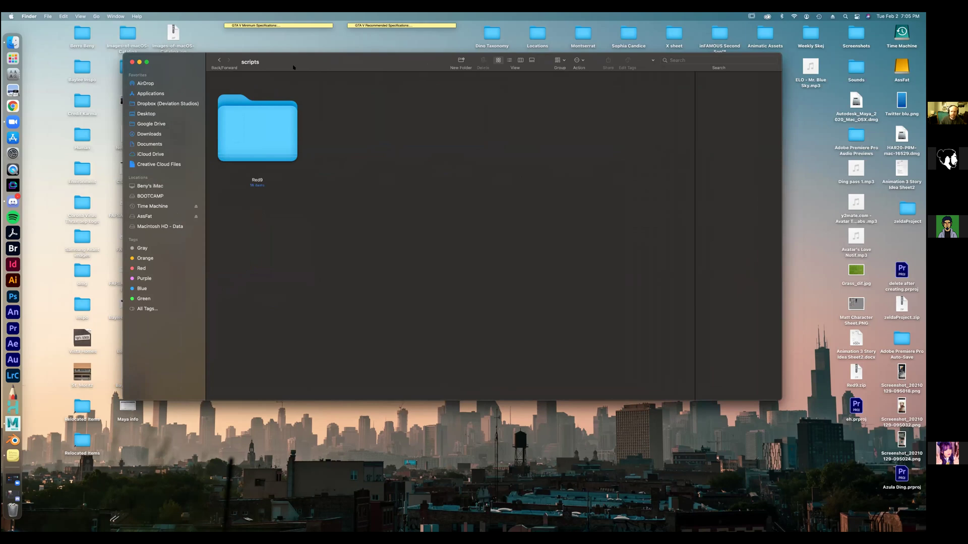
- Go back through the maya, Autodesk and Preferences folders to the Library folder
{"action": "left_click", "coordinate": [219, 60]}
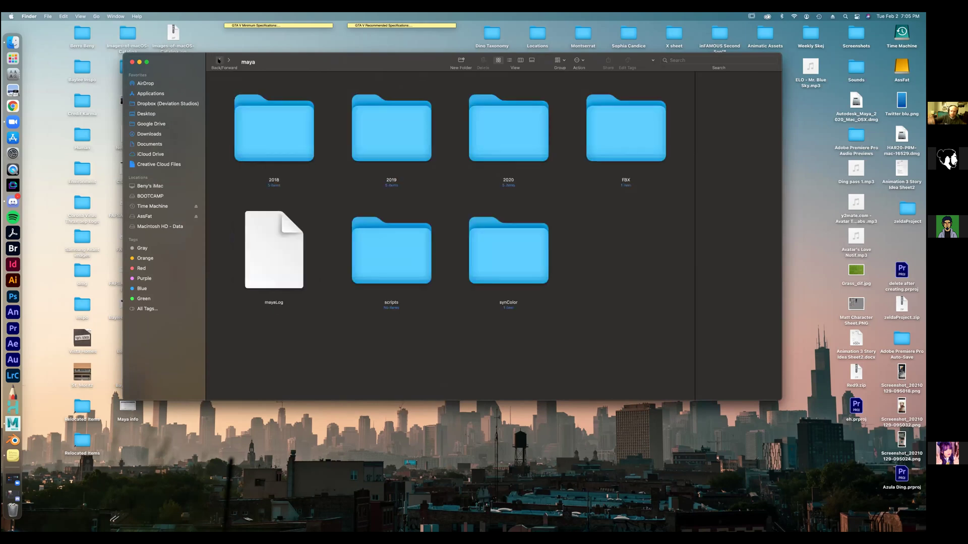
{"action": "left_click", "coordinate": [219, 61]}
{"action": "left_click", "coordinate": [219, 60]}
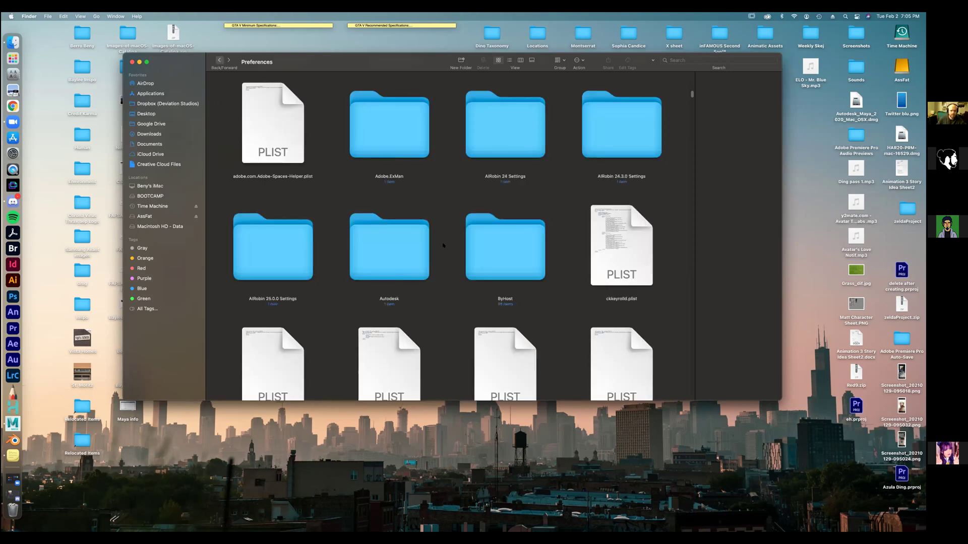
{"action": "key", "text": "super+bracketleft"}
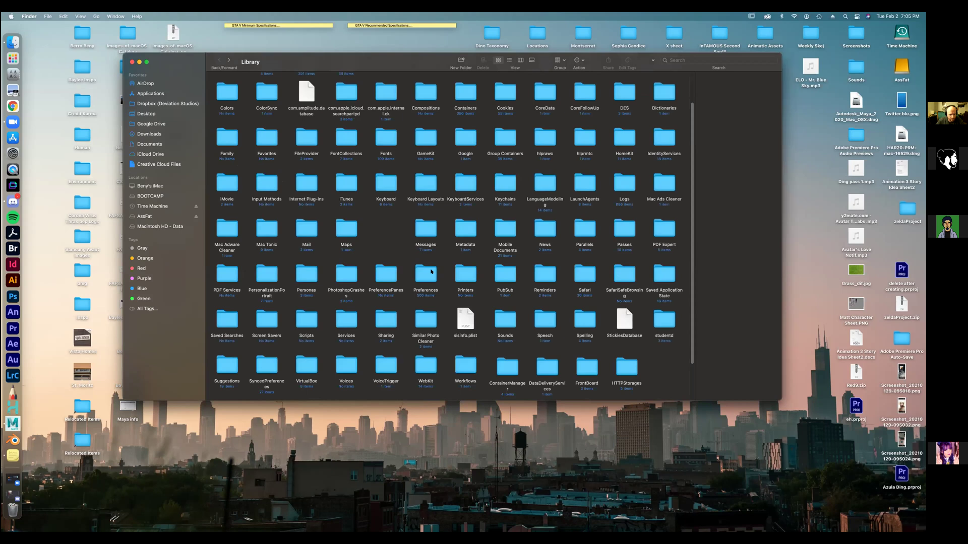
- Retrace the path from Library through Preferences, Autodesk, maya and 2020, and select the scripts folder
{"action": "left_click", "coordinate": [431, 272]}
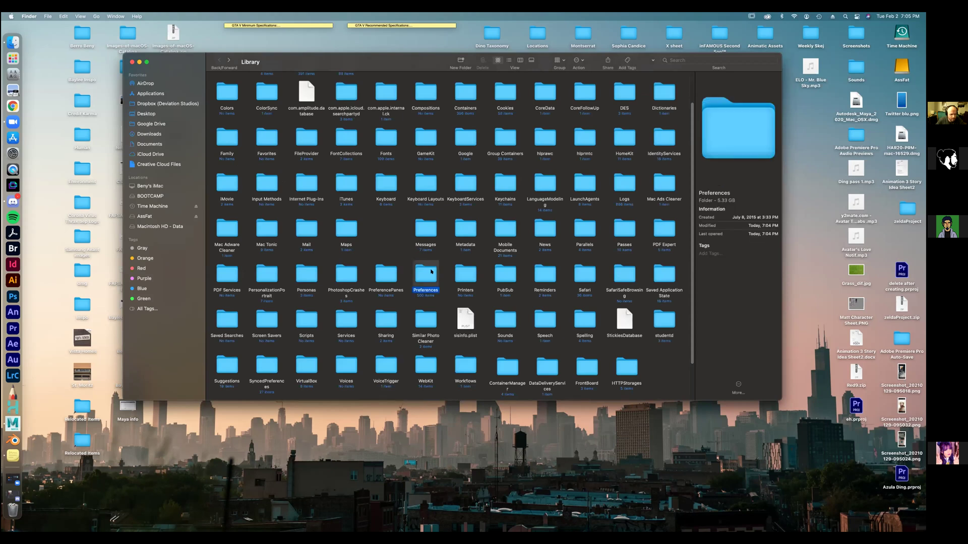
{"action": "double_click", "coordinate": [432, 273]}
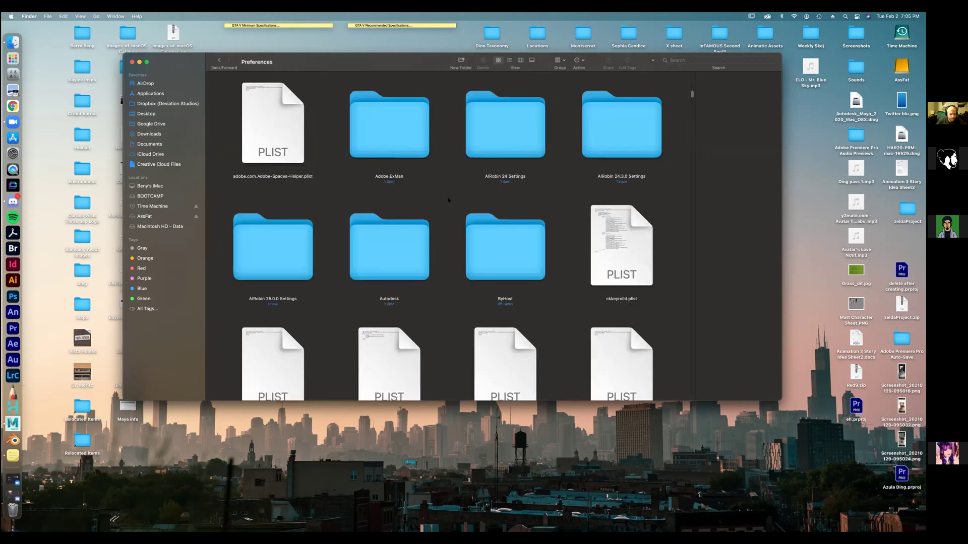
{"action": "left_click", "coordinate": [410, 249]}
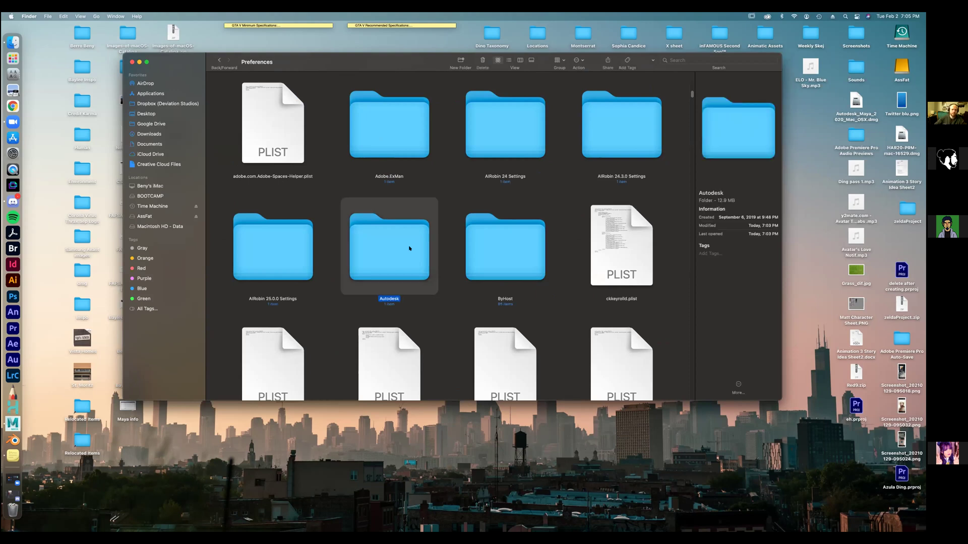
{"action": "double_click", "coordinate": [409, 249]}
{"action": "double_click", "coordinate": [262, 137]}
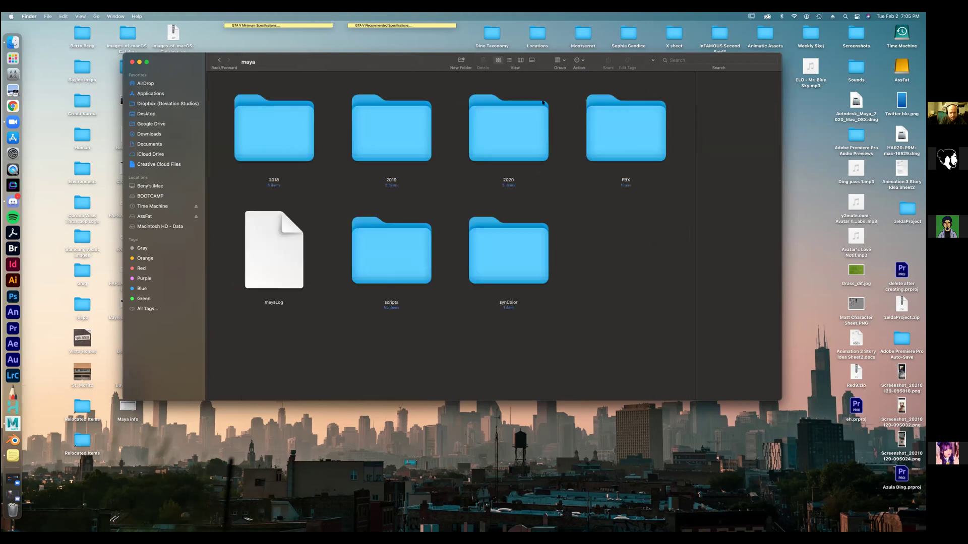
{"action": "left_click", "coordinate": [519, 125]}
{"action": "double_click", "coordinate": [519, 125]}
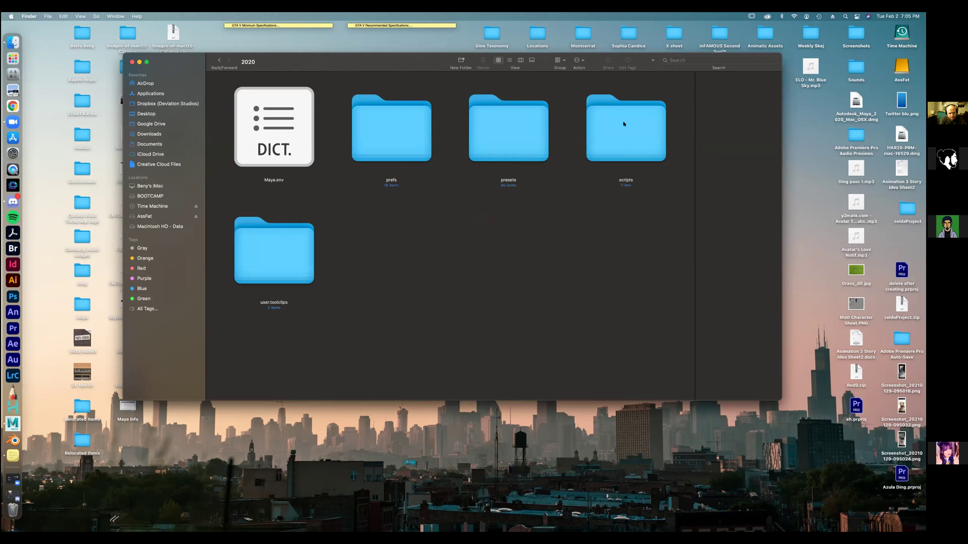
{"action": "left_click", "coordinate": [624, 124]}
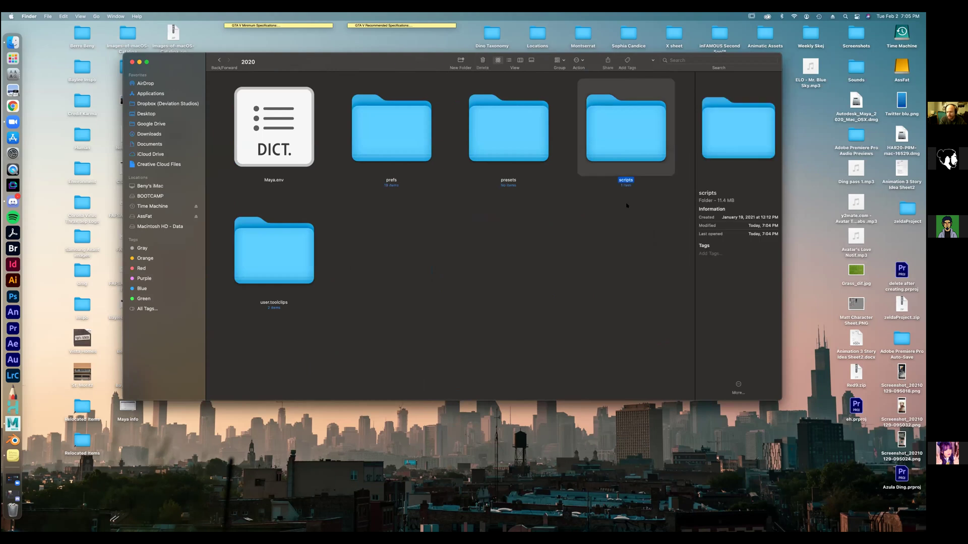
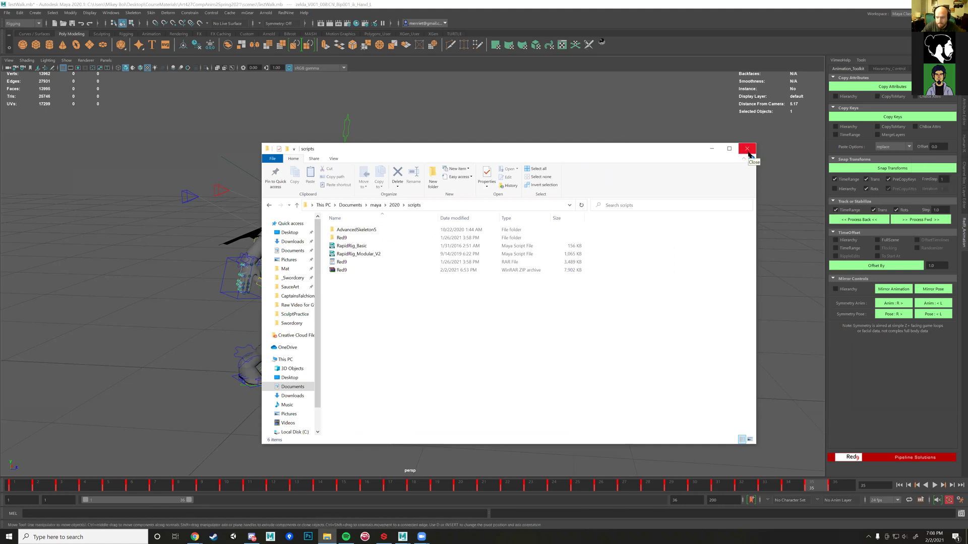
- Move the Windows scripts folder window aside, open Maya's Script Editor, and highlight the Python code "import Red9" and "Red9.start()"
{"action": "left_click_drag", "start_coordinate": [661, 151], "coordinate": [555, 127]}
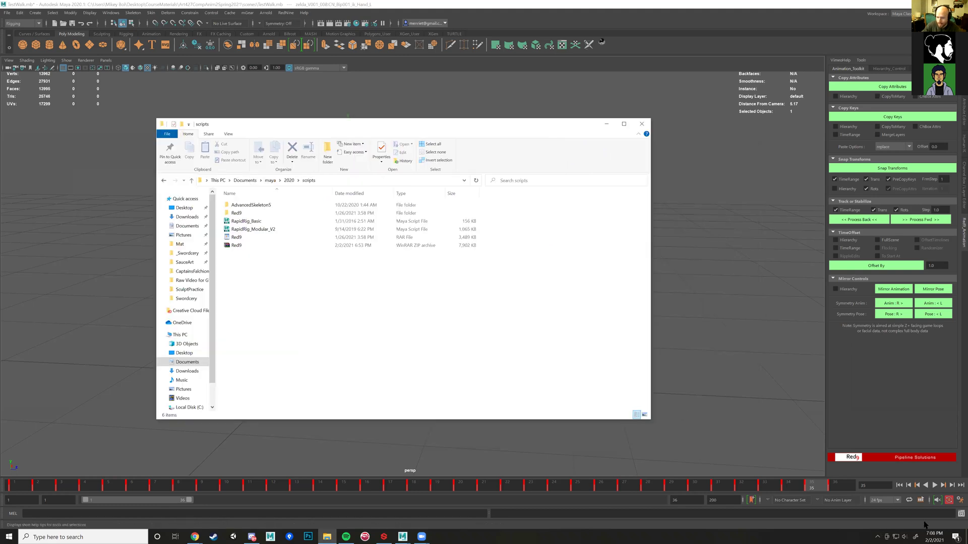
{"action": "left_click", "coordinate": [961, 514]}
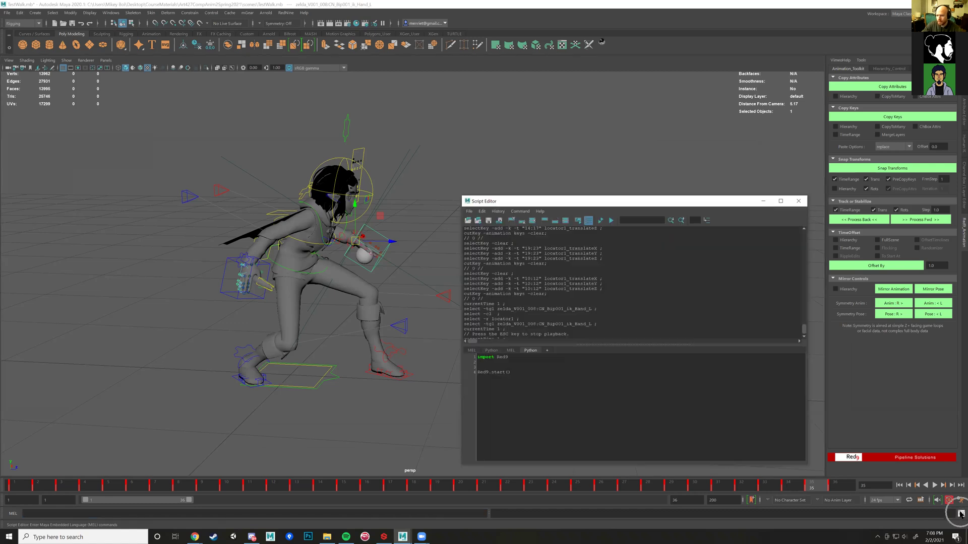
{"action": "left_click", "coordinate": [961, 514]}
{"action": "left_click", "coordinate": [960, 515]}
{"action": "left_click_drag", "start_coordinate": [521, 372], "coordinate": [462, 354]}
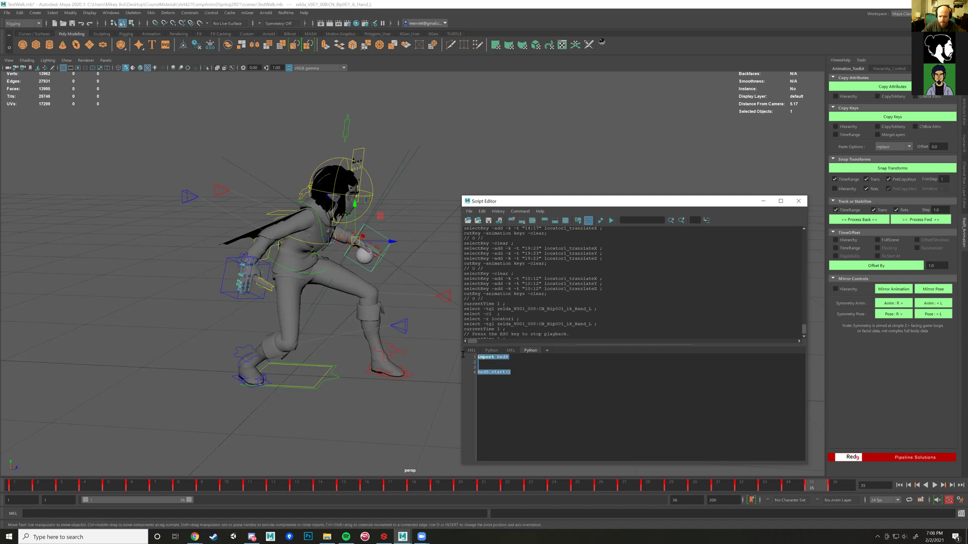
- Show the Python source option for a new script tab, cancel it, and briefly highlight the Red9 start code again
{"action": "left_click", "coordinate": [547, 351]}
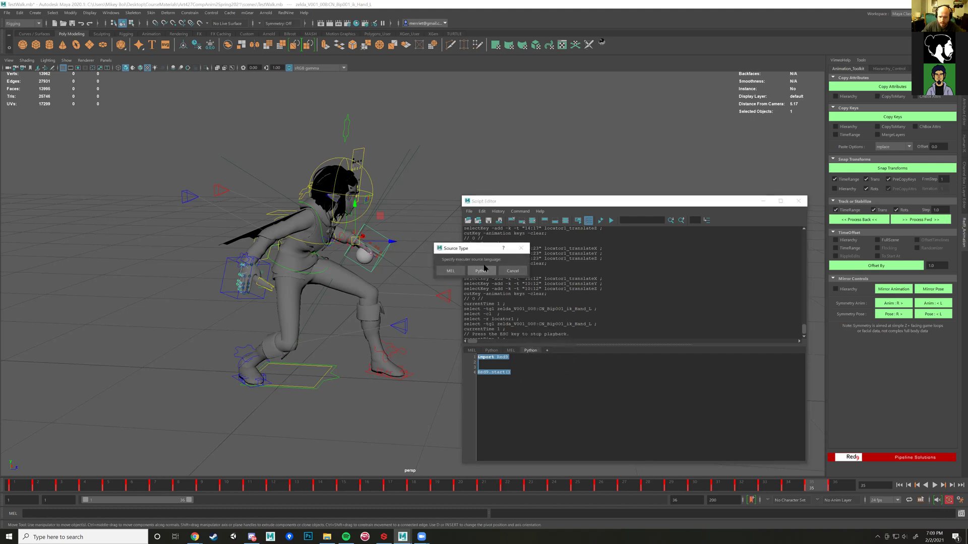
{"action": "left_click", "coordinate": [481, 273]}
{"action": "left_click", "coordinate": [482, 272]}
{"action": "left_click", "coordinate": [505, 274]}
{"action": "left_click", "coordinate": [548, 351]}
{"action": "left_click", "coordinate": [512, 271]}
{"action": "left_click_drag", "start_coordinate": [523, 377], "coordinate": [461, 353]}
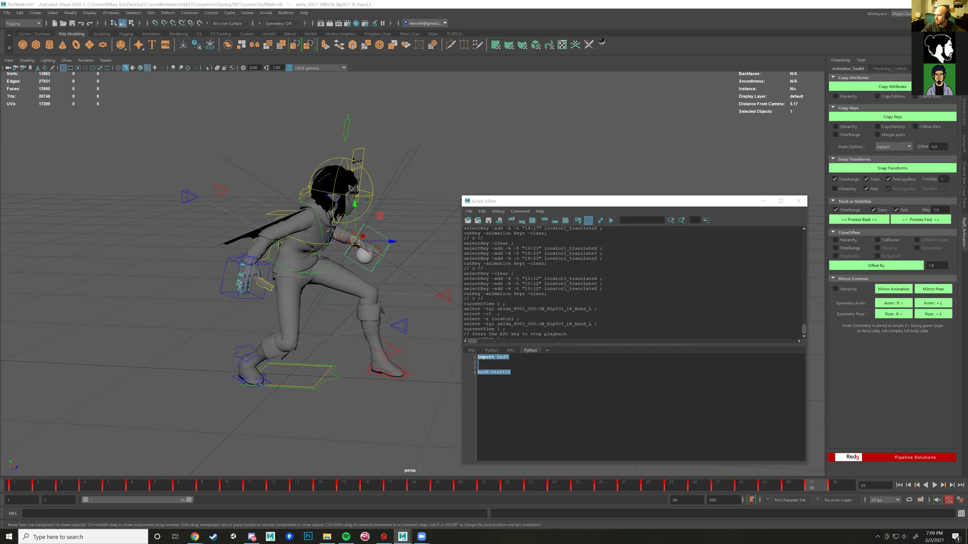
{"action": "left_click", "coordinate": [529, 422]}
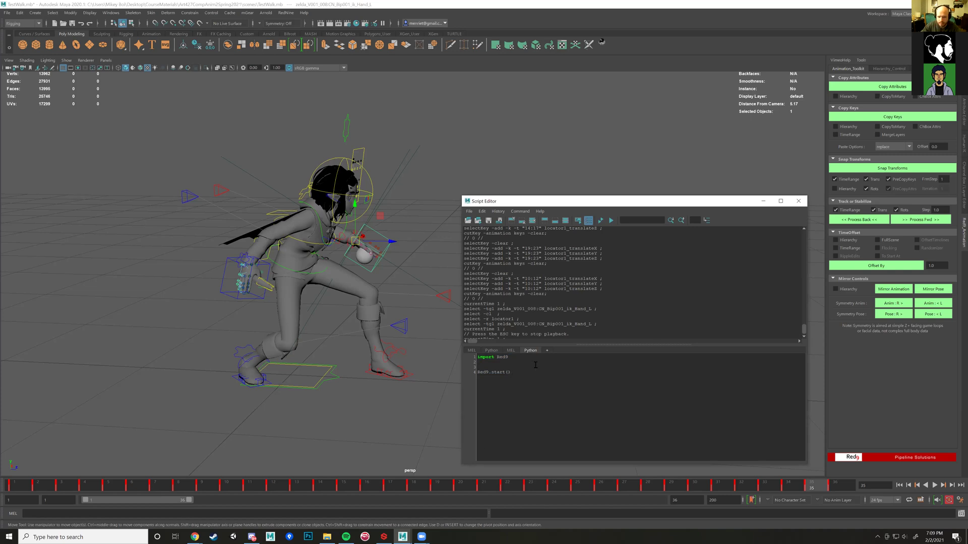
- Copy the Red9 start code and paste it into a new Python tab in the Script Editor
{"action": "left_click_drag", "start_coordinate": [538, 375], "coordinate": [466, 356]}
{"action": "key", "text": "ctrl+c"}
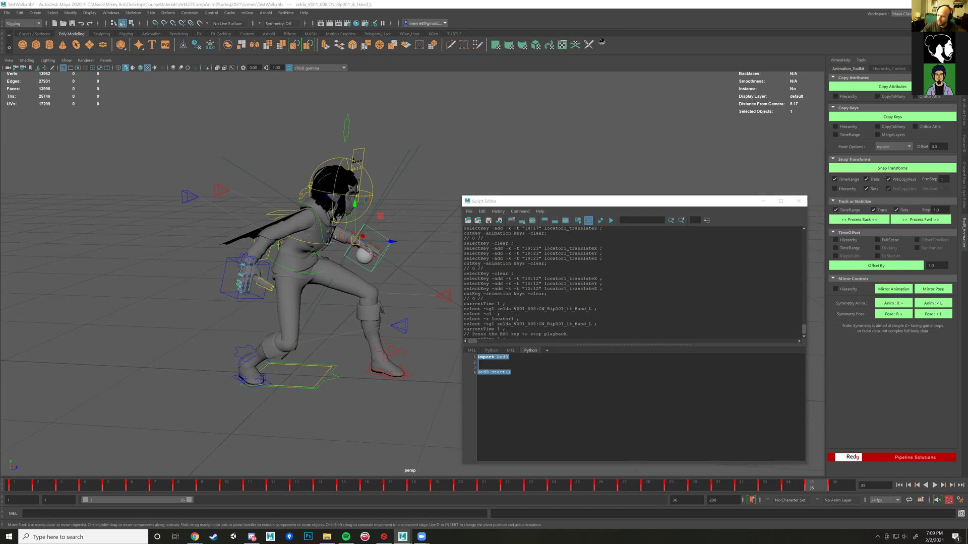
{"action": "left_click", "coordinate": [547, 350]}
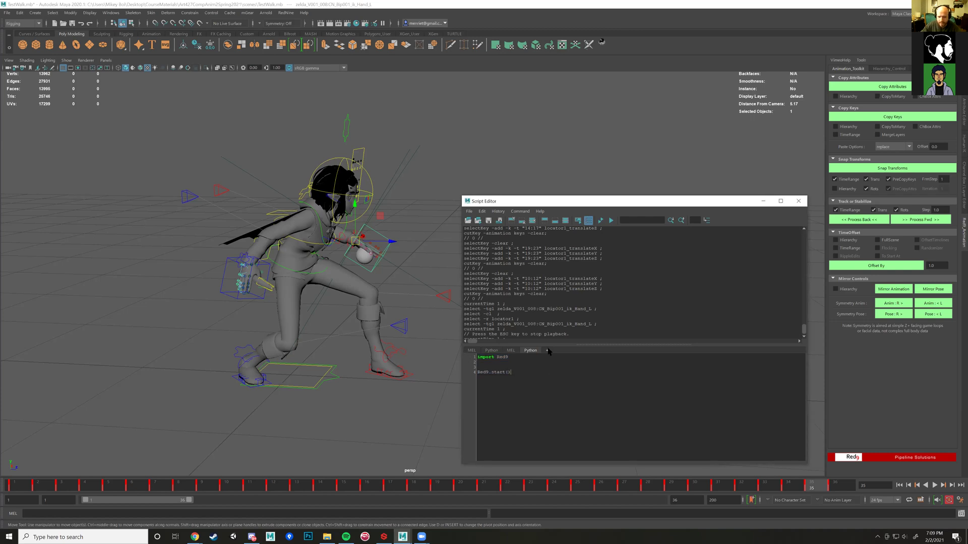
{"action": "left_click", "coordinate": [482, 270]}
{"action": "key", "text": "ctrl+v"}
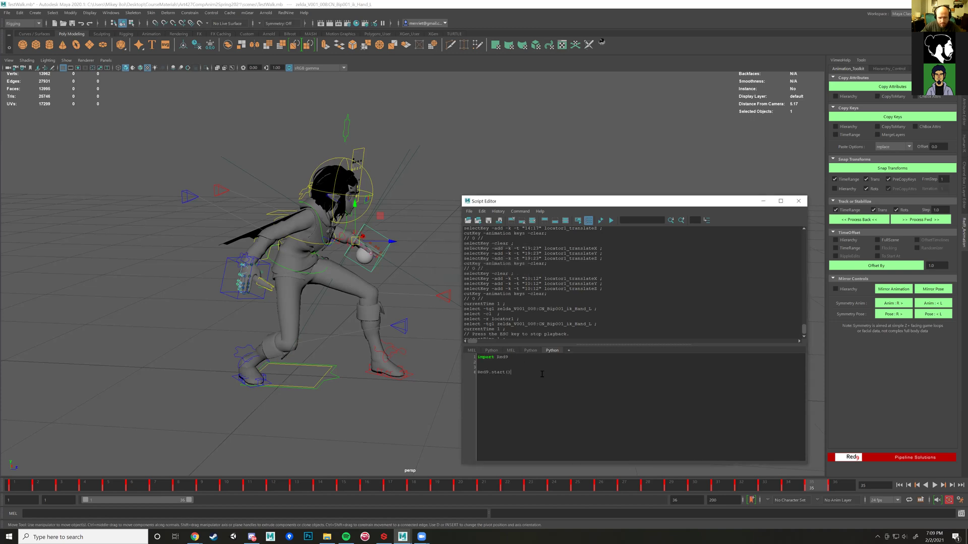
{"action": "left_click", "coordinate": [600, 222]}
{"action": "left_click", "coordinate": [600, 222]}
{"action": "key", "text": "ctrl"}
{"action": "key", "text": "ctrl"}
{"action": "key", "text": "ctrl"}
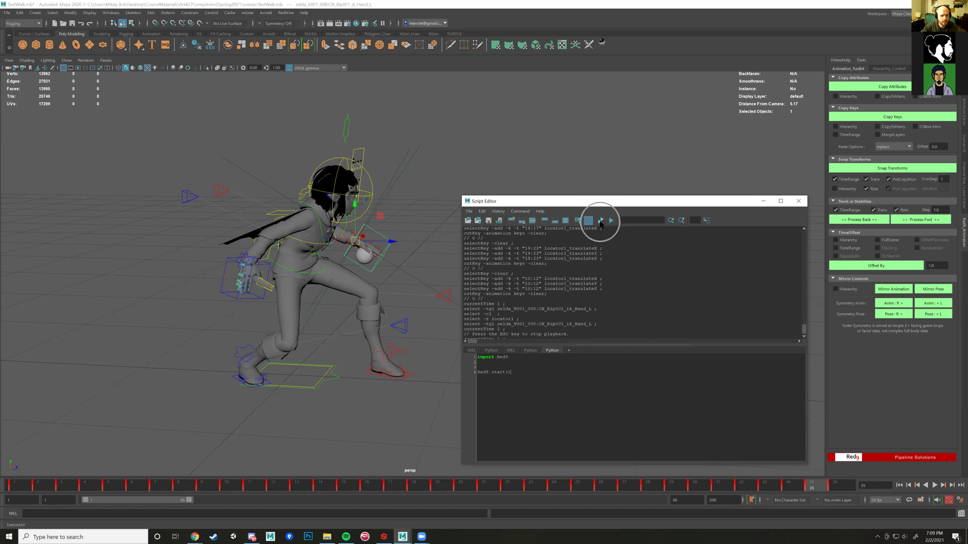
{"action": "key", "text": "ctrl"}
{"action": "key", "text": "ctrl"}
{"action": "key", "text": "ctrl"}
{"action": "key", "text": "ctrl"}
{"action": "key", "text": "ctrl"}
{"action": "key", "text": "ctrl"}
{"action": "key", "text": "ctrl"}
{"action": "key", "text": "ctrl"}
{"action": "key", "text": "ctrl"}
{"action": "key", "text": "ctrl"}
{"action": "key", "text": "ctrl"}
{"action": "key", "text": "ctrl"}
{"action": "key", "text": "ctrl"}
{"action": "key", "text": "ctrl"}
{"action": "key", "text": "ctrl"}
{"action": "key", "text": "ctrl"}
{"action": "key", "text": "ctrl"}
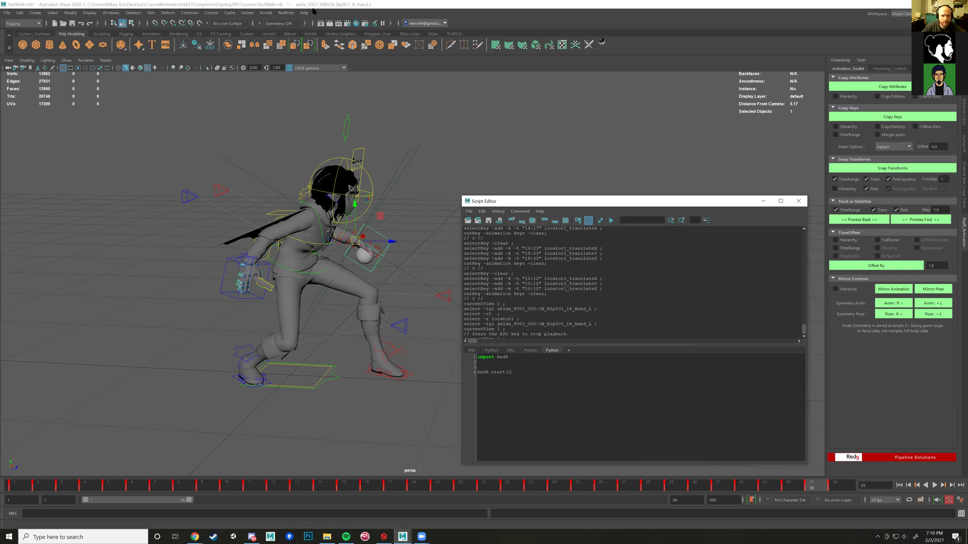
- Open Red9's AnimationToolkit and show its Mirror Animation option
{"action": "left_click", "coordinate": [286, 13]}
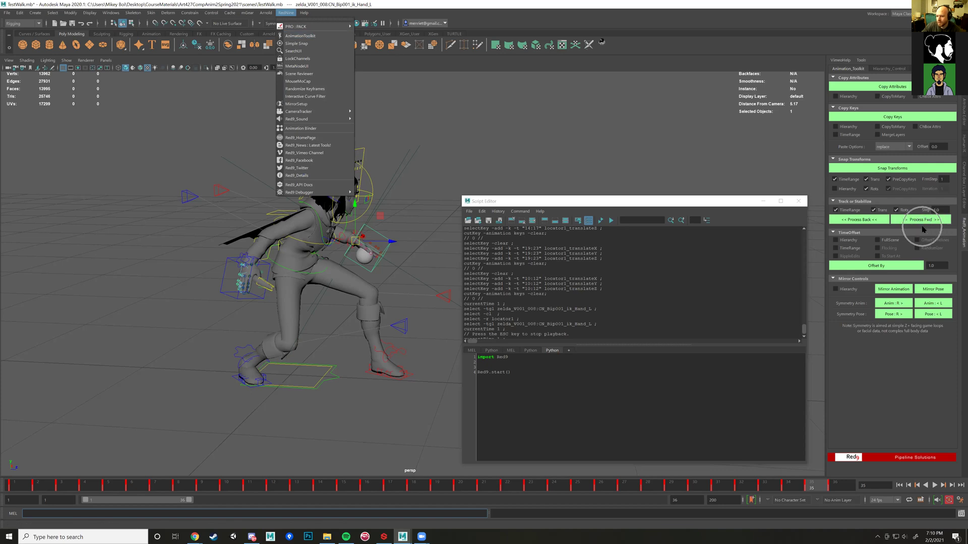
{"action": "left_click", "coordinate": [299, 36]}
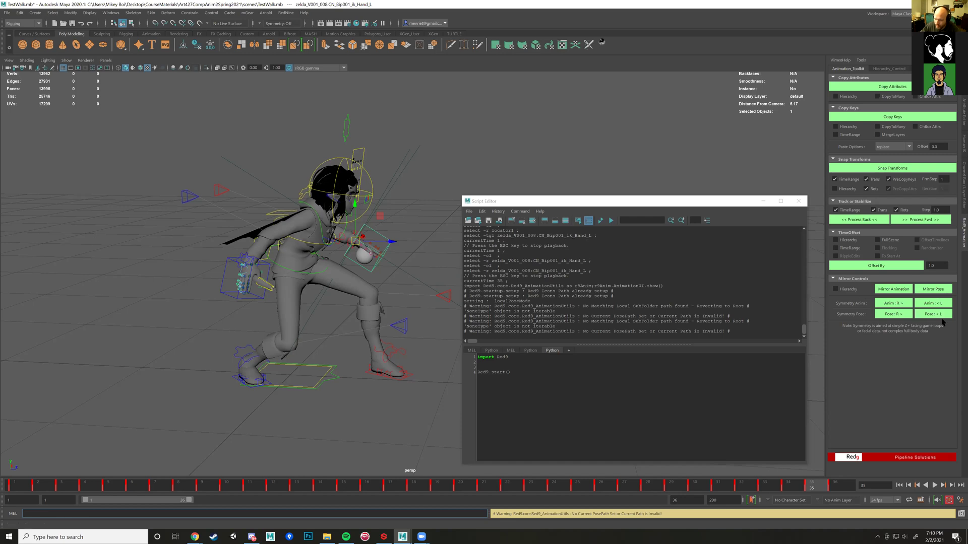
{"action": "left_click", "coordinate": [894, 290]}
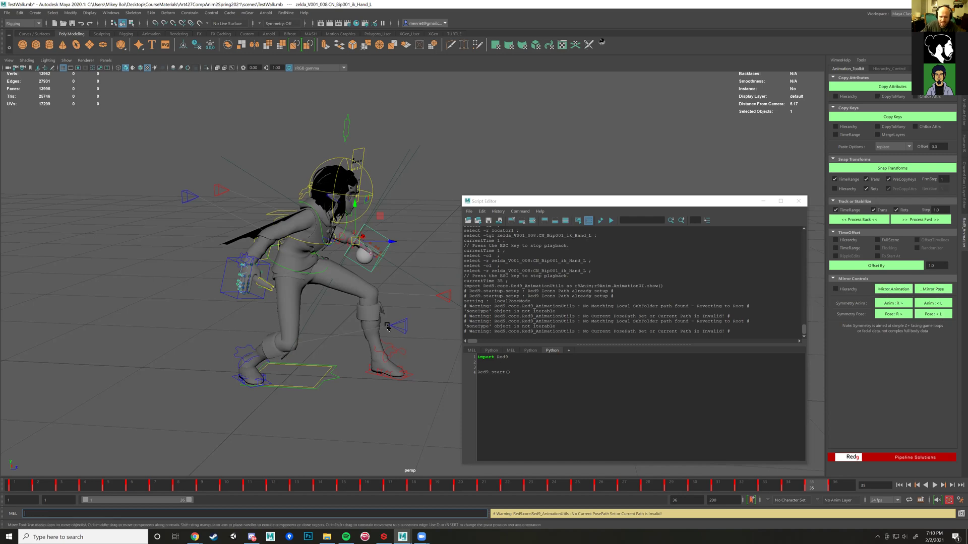
- Select the character rig's global control, move it slightly along the X axis, and undo the move
{"action": "left_click_drag", "start_coordinate": [278, 328], "coordinate": [411, 313], "text": "alt"}
{"action": "scroll", "coordinate": [362, 245], "scroll_direction": "down", "scroll_amount": 3}
{"action": "scroll", "coordinate": [362, 246], "scroll_direction": "up", "scroll_amount": 4}
{"action": "left_click", "coordinate": [347, 319]}
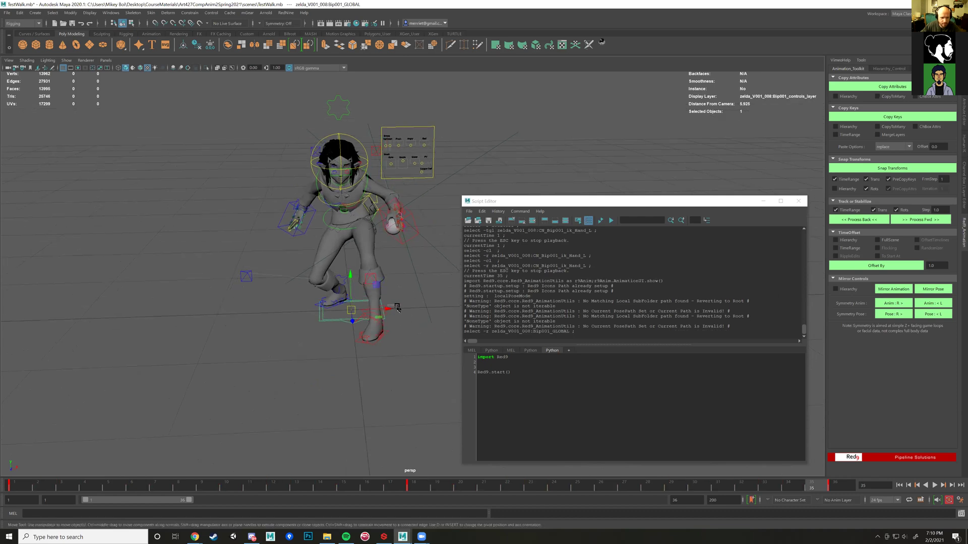
{"action": "left_click", "coordinate": [398, 308]}
{"action": "left_click", "coordinate": [349, 321]}
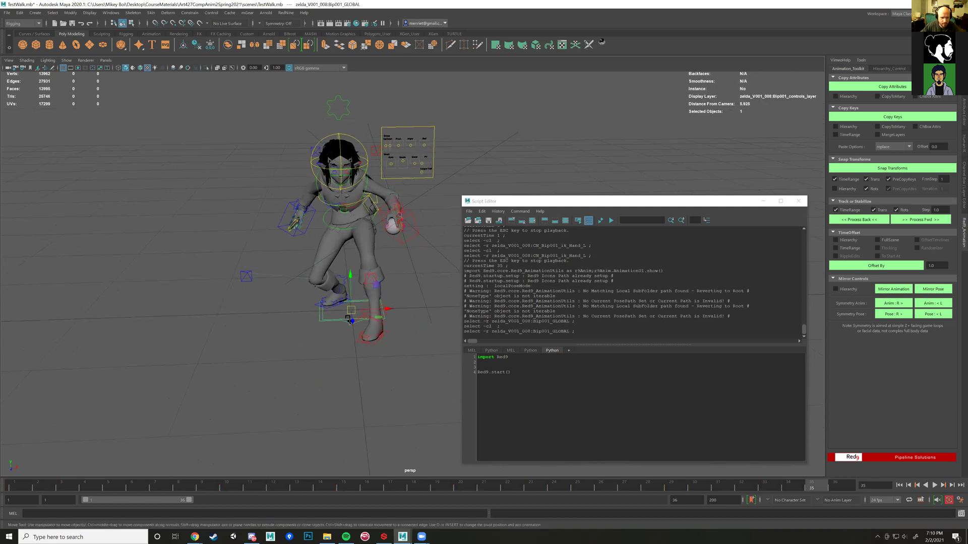
{"action": "mouse_move", "coordinate": [388, 309]}
{"action": "left_mouse_down"}
{"action": "mouse_move", "coordinate": [397, 312]}
{"action": "mouse_move", "coordinate": [384, 316]}
{"action": "mouse_move", "coordinate": [401, 316]}
{"action": "left_mouse_up"}
{"action": "key", "text": "ctrl+z"}
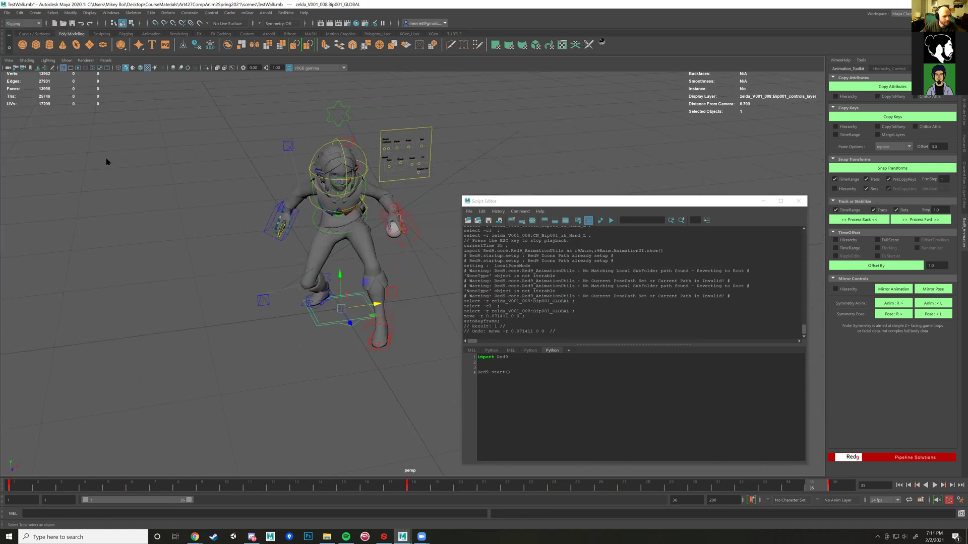
- Save the scene under the new name TestRed9Lecture in the akali folder as a Maya Binary file
{"action": "key", "text": "ctrl+shift+s"}
{"action": "left_click", "coordinate": [114, 336]}
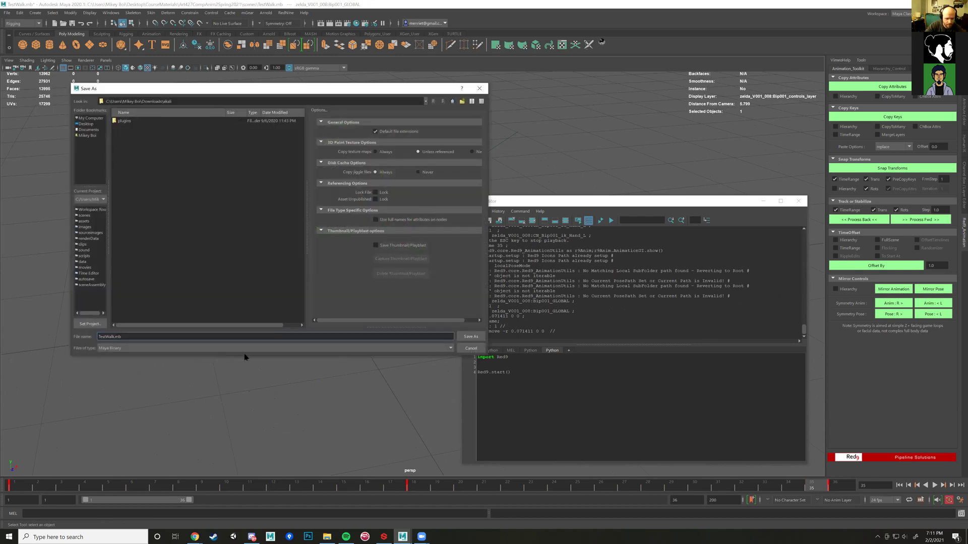
{"action": "type", "text": "Lecture"}
{"action": "key", "text": "Return"}
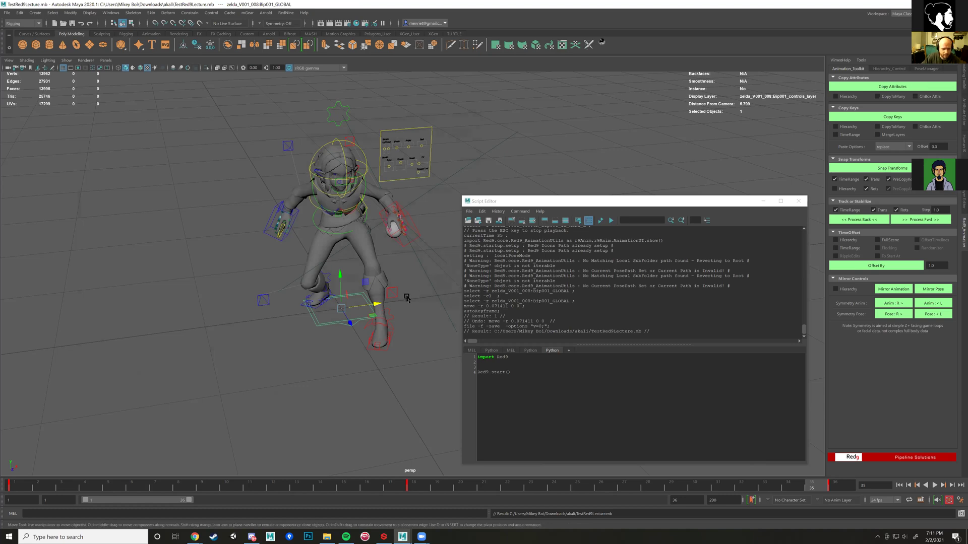
- Select the locator at the character's hand and close the Script Editor
{"action": "left_click_drag", "start_coordinate": [405, 317], "coordinate": [391, 323], "text": "alt"}
{"action": "left_click", "coordinate": [386, 289]}
{"action": "left_click", "coordinate": [799, 202]}
{"action": "left_click", "coordinate": [789, 204]}
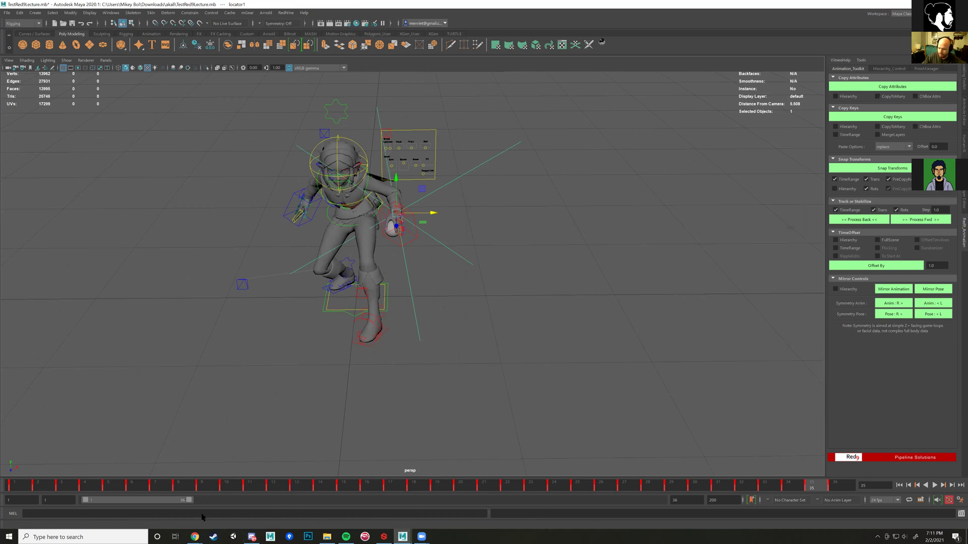
- Run the MEL command "rehash" from the command line
{"action": "left_click", "coordinate": [64, 512]}
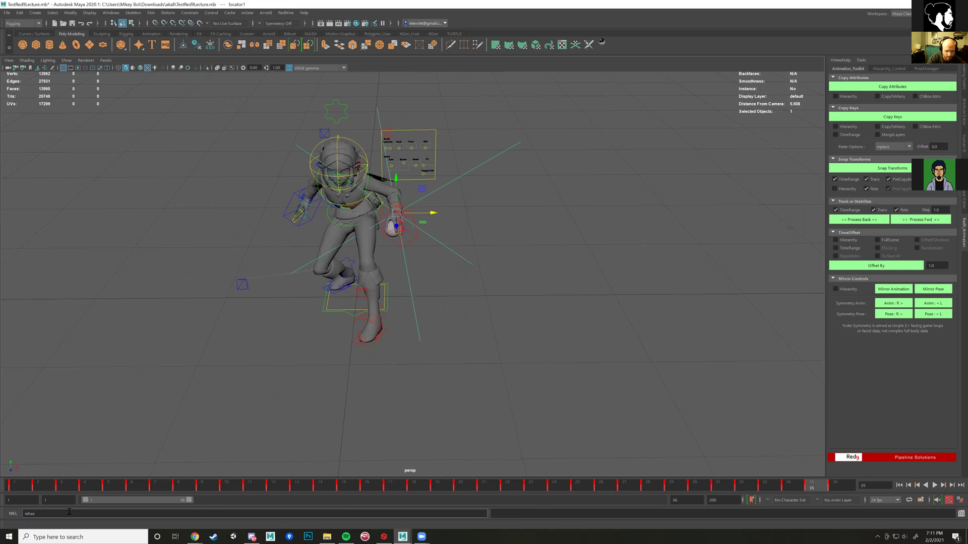
{"action": "type", "text": "rehash"}
{"action": "key", "text": "Return"}
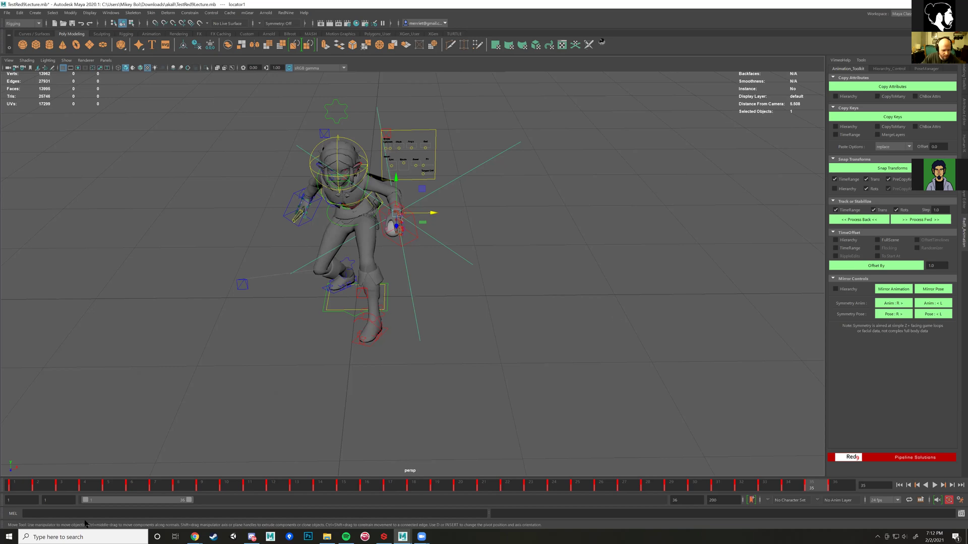
- Switch to Discord to view the class server's more-free-resources channel
{"action": "left_click", "coordinate": [252, 537]}
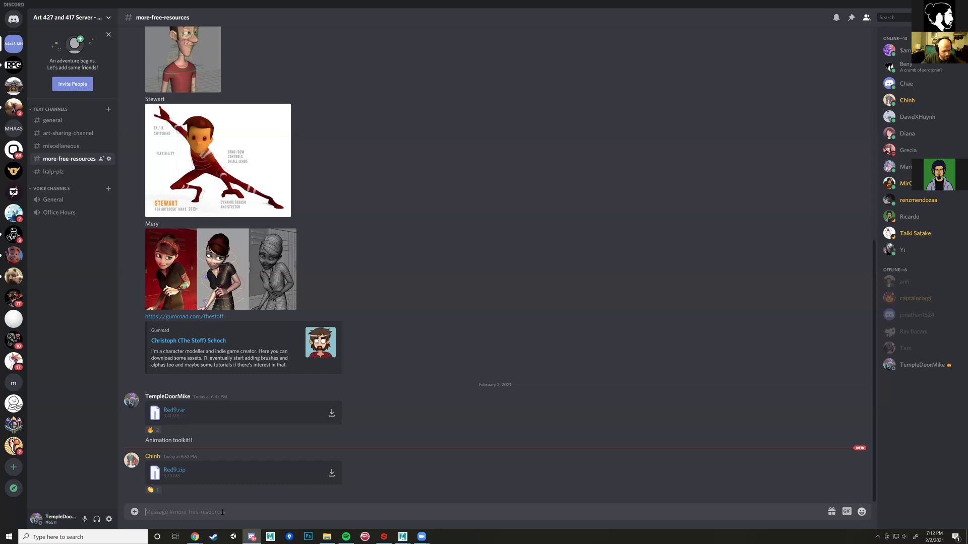
- Post the two-line Red9 startup code, import Red9 and Red9.start(), as a message in the more-free-resources channel
{"action": "type", "text": "import Red9  Red9.start()"}
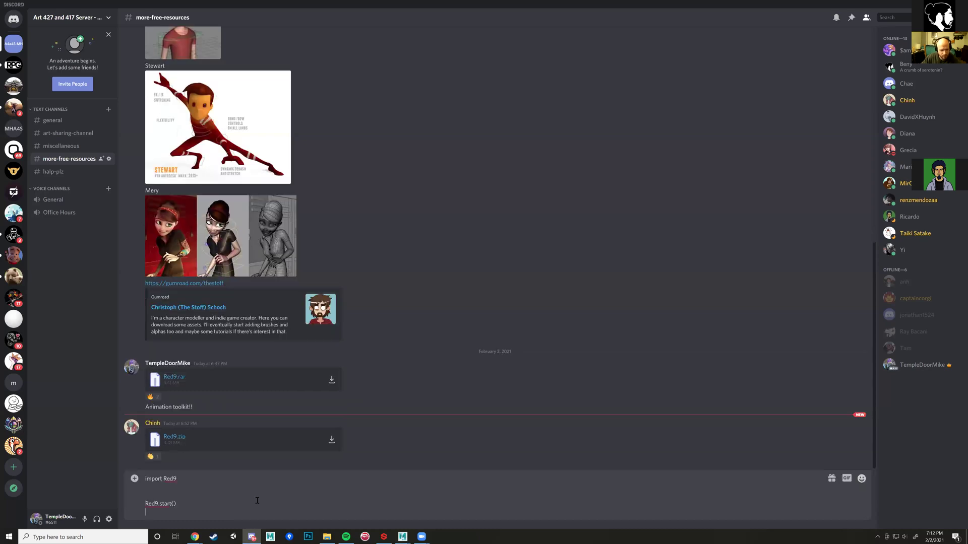
{"action": "key", "text": "Return"}
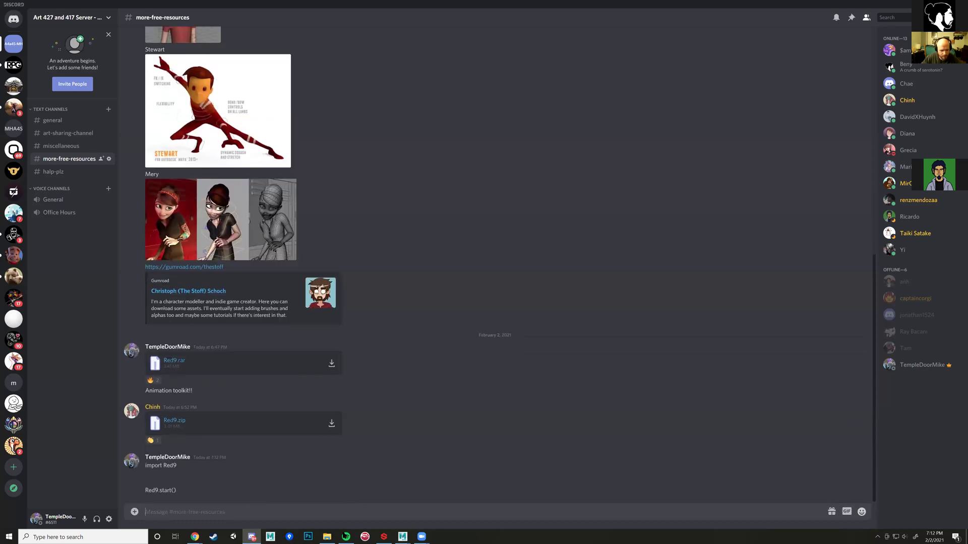
- Switch to Maya and create a new Python script in the Script Editor containing import Red9 and Red9.start()
{"action": "left_click", "coordinate": [448, 499]}
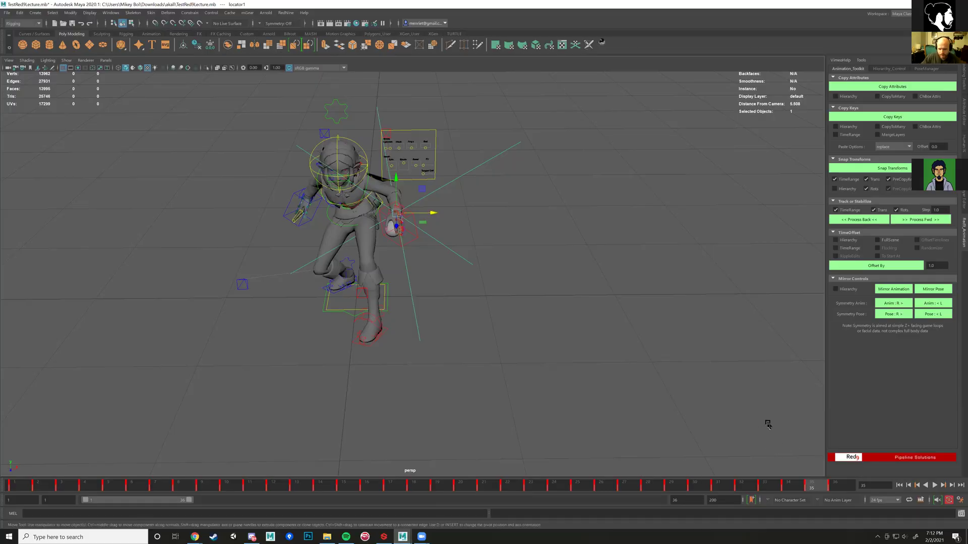
{"action": "left_click", "coordinate": [961, 514]}
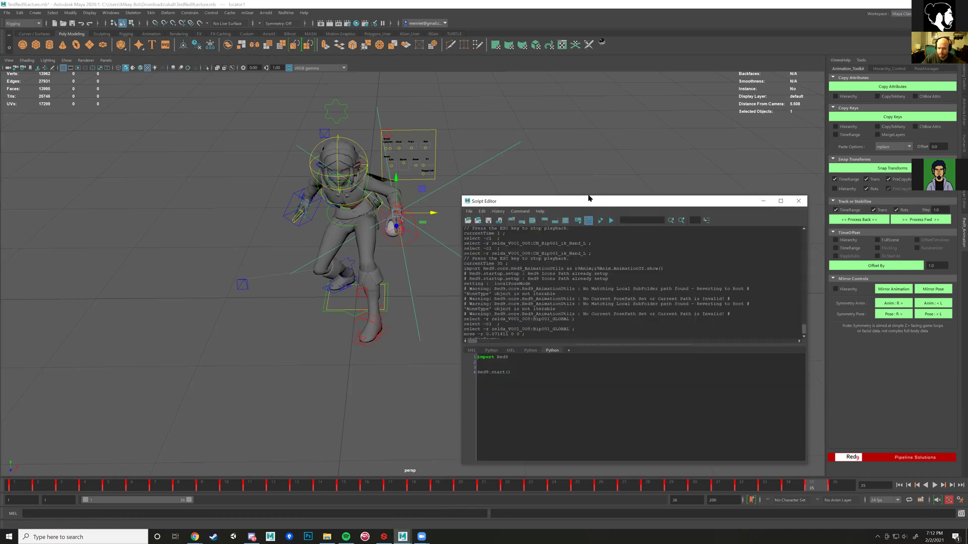
{"action": "left_click_drag", "start_coordinate": [588, 199], "coordinate": [496, 149]}
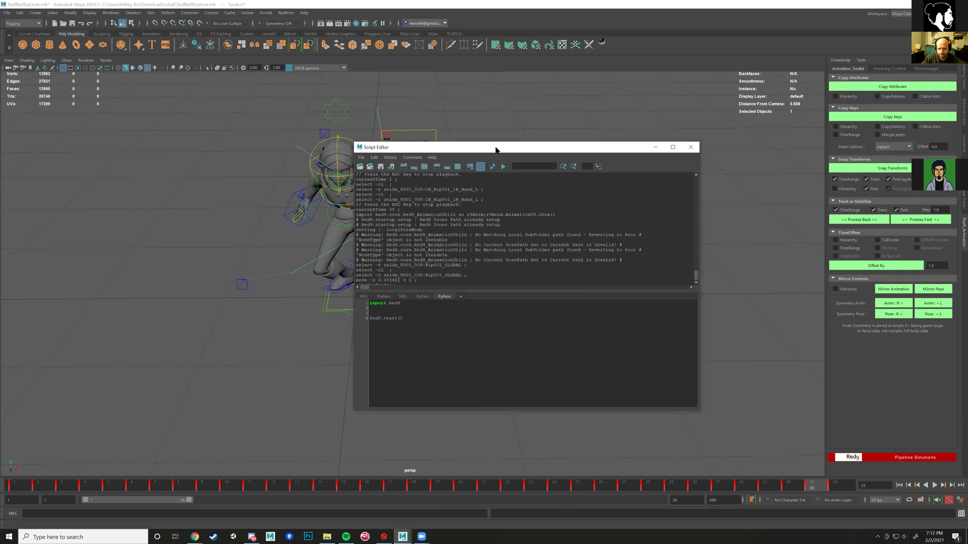
{"action": "left_click", "coordinate": [462, 298]}
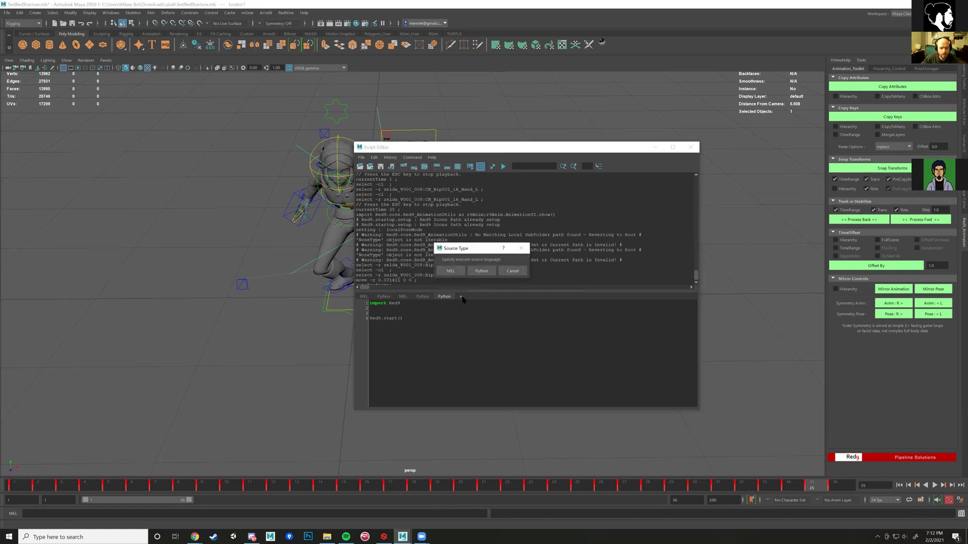
{"action": "left_click", "coordinate": [482, 271]}
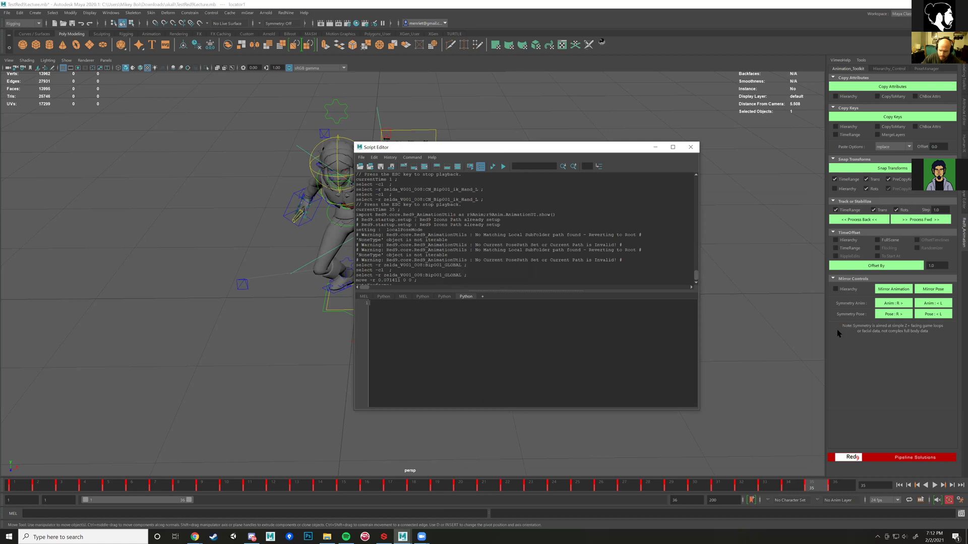
{"action": "type", "text": "import Red9   Red9.start()"}
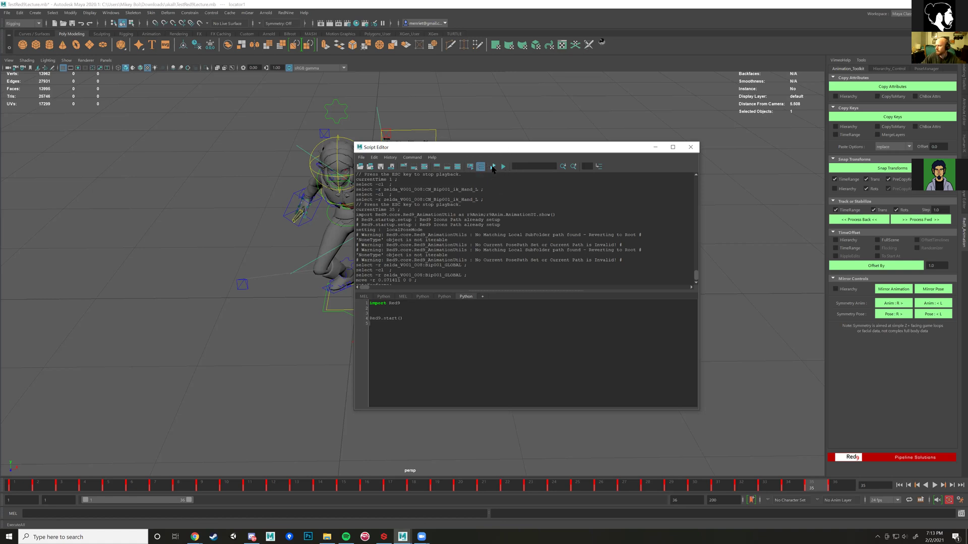
{"action": "left_click", "coordinate": [286, 14]}
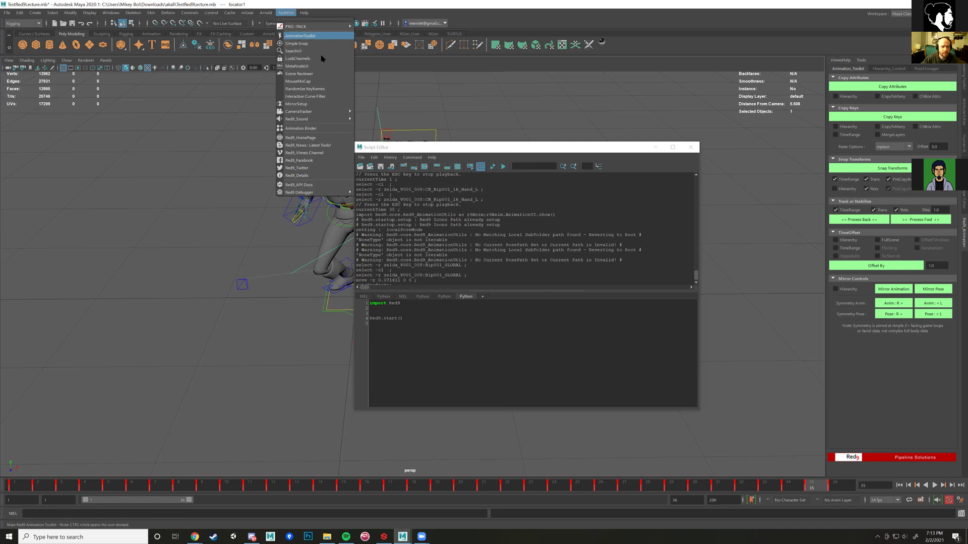
{"action": "left_click", "coordinate": [653, 34]}
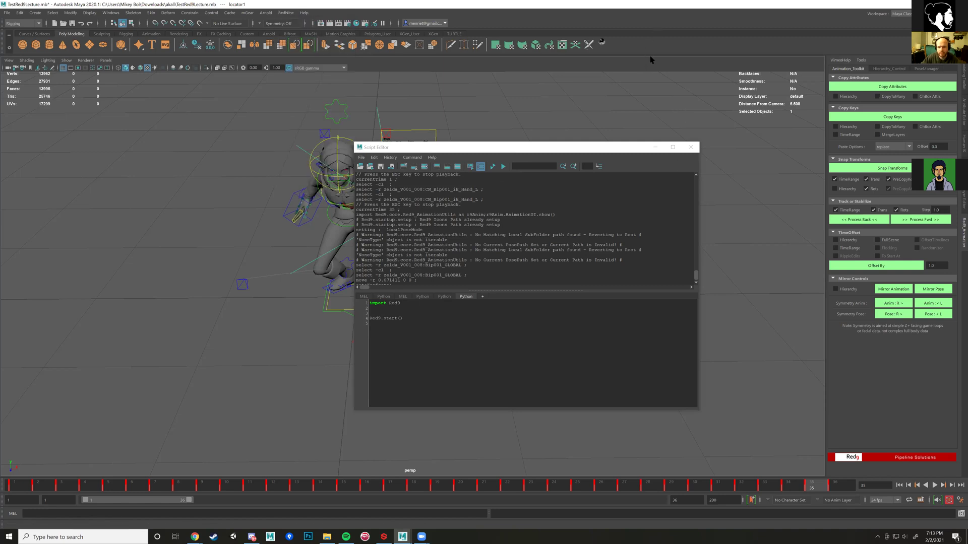
- Close the Script Editor and open it again
{"action": "left_click", "coordinate": [692, 149]}
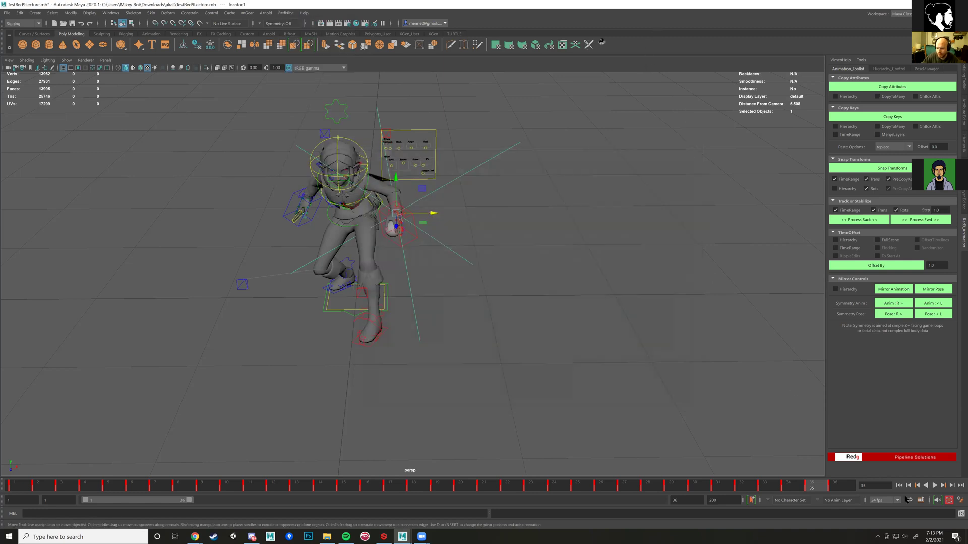
{"action": "left_click", "coordinate": [961, 515]}
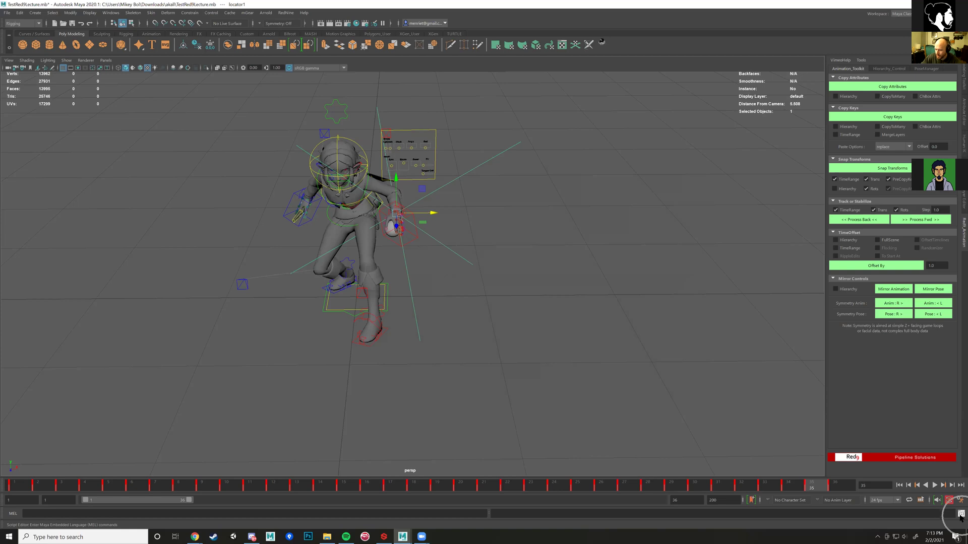
{"action": "left_click", "coordinate": [961, 515]}
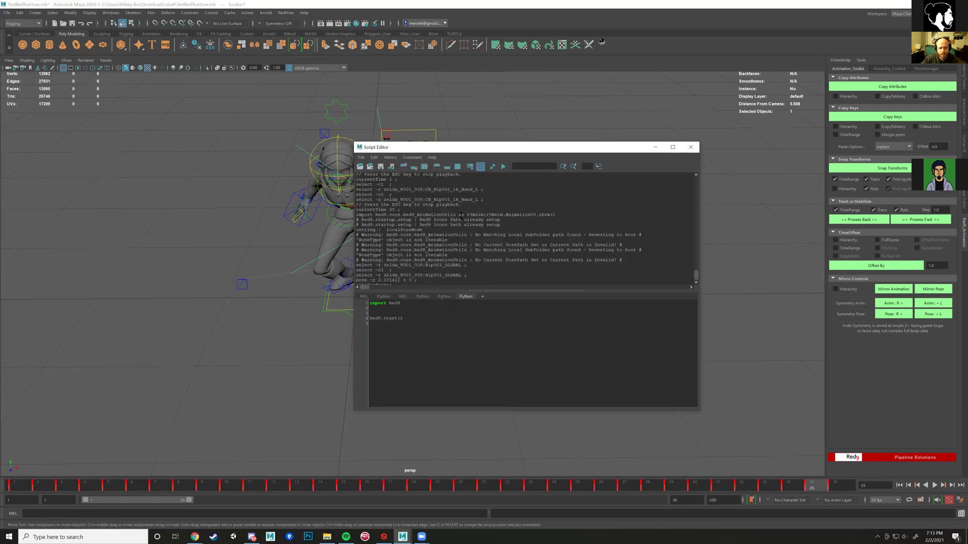
{"action": "left_click", "coordinate": [374, 148]}
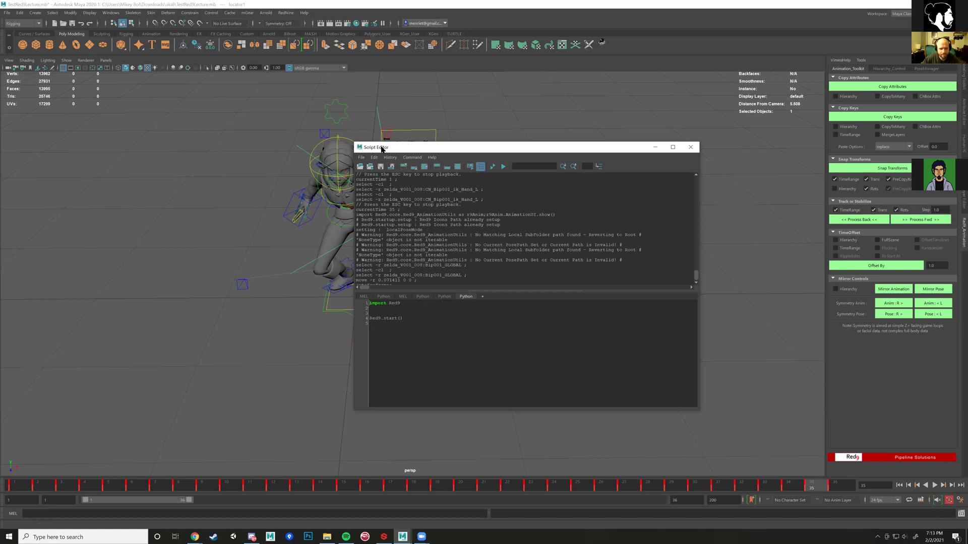
- Add another Python script to the Script Editor with the lines import Red9 and Red9.start()
{"action": "left_click", "coordinate": [482, 300]}
{"action": "left_click", "coordinate": [482, 301]}
{"action": "left_click", "coordinate": [483, 300]}
{"action": "left_click", "coordinate": [483, 300]}
{"action": "left_click", "coordinate": [482, 300]}
{"action": "left_click", "coordinate": [483, 300]}
{"action": "left_click", "coordinate": [483, 300]}
{"action": "left_click", "coordinate": [483, 300]}
{"action": "left_click", "coordinate": [476, 272]}
{"action": "left_click", "coordinate": [479, 272]}
{"action": "left_click", "coordinate": [480, 272]}
{"action": "left_click", "coordinate": [481, 271]}
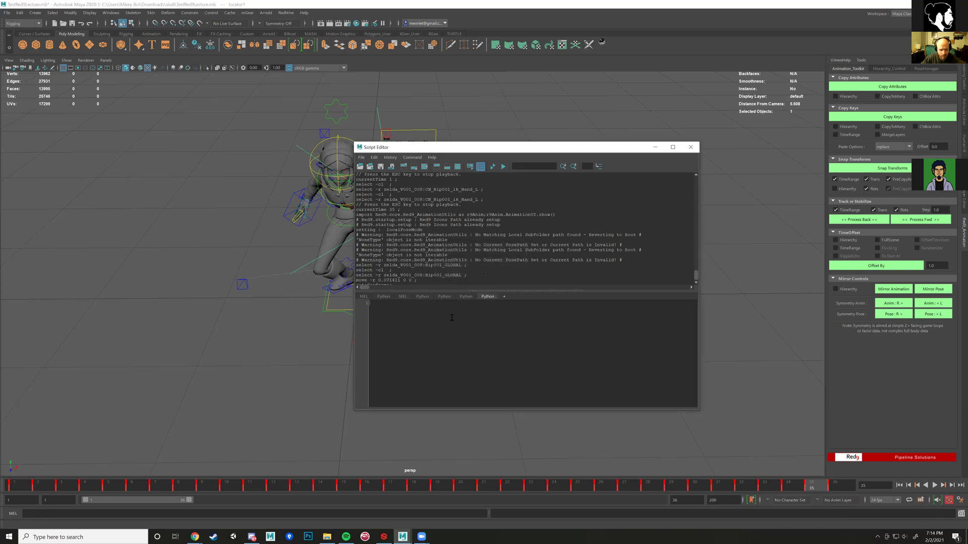
{"action": "type", "text": "import Red9   Red9.start()"}
{"action": "left_click", "coordinate": [396, 316]}
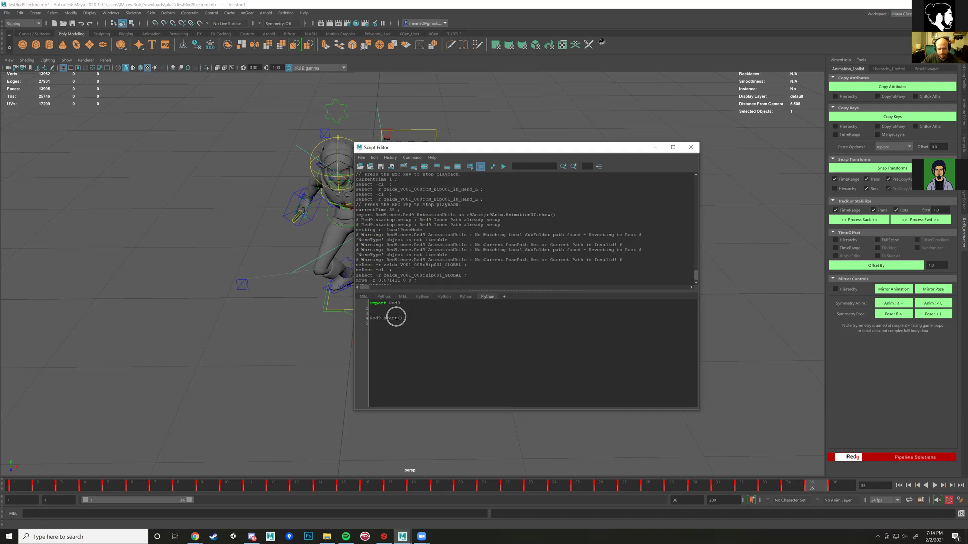
{"action": "left_click", "coordinate": [492, 166]}
{"action": "left_click", "coordinate": [492, 167]}
{"action": "key", "text": "ctrl"}
{"action": "key", "text": "ctrl"}
{"action": "key", "text": "ctrl"}
{"action": "key", "text": "ctrl"}
{"action": "key", "text": "ctrl"}
{"action": "key", "text": "ctrl"}
{"action": "key", "text": "ctrl"}
{"action": "key", "text": "ctrl"}
{"action": "key", "text": "ctrl"}
{"action": "key", "text": "ctrl"}
{"action": "key", "text": "ctrl"}
{"action": "key", "text": "ctrl"}
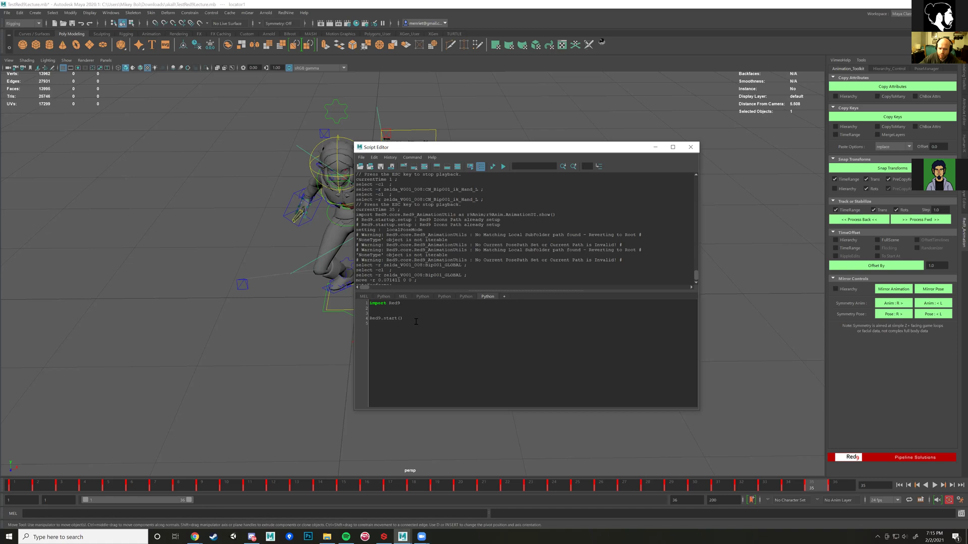
{"action": "left_click_drag", "start_coordinate": [404, 319], "coordinate": [369, 302]}
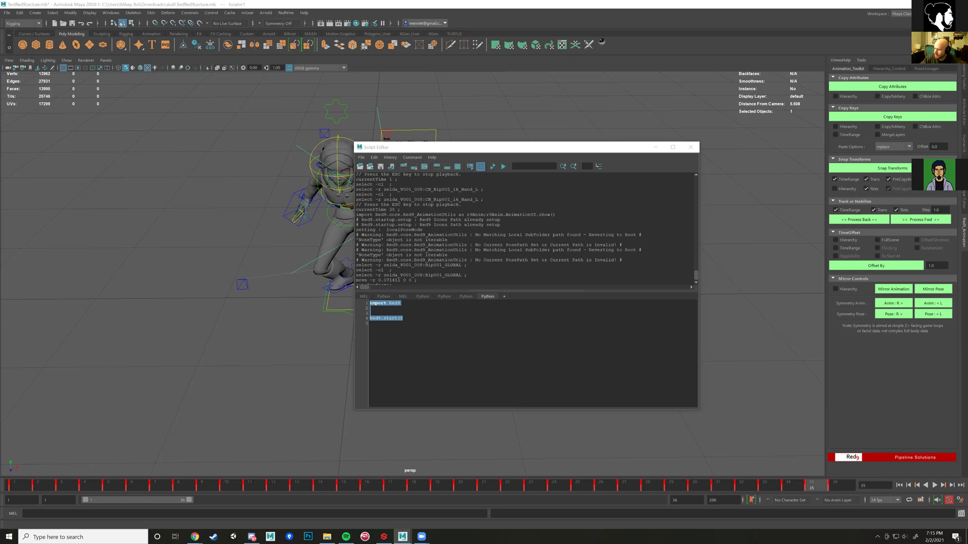
- Switch to File Explorer and go to the scripts folder inside Documents, maya, 2020
{"action": "key", "text": "alt+Tab"}
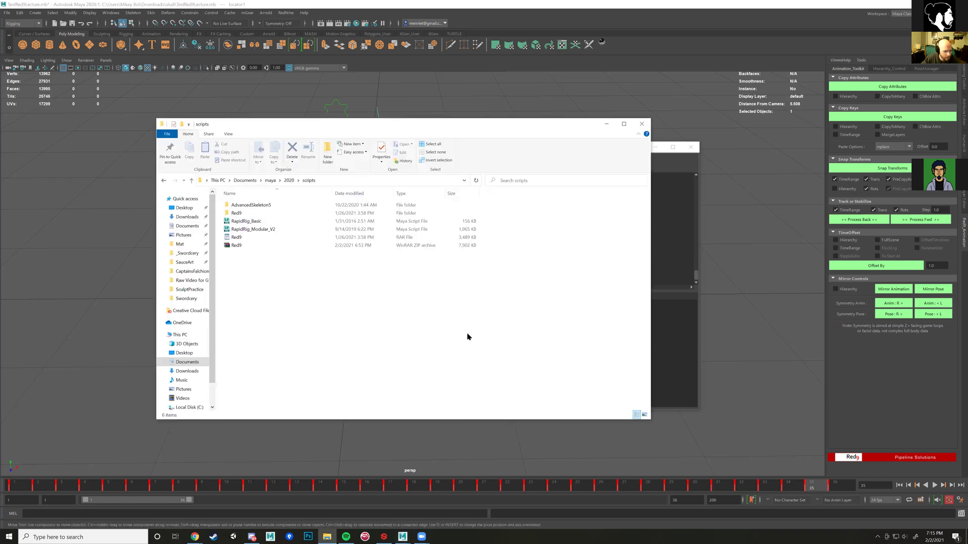
{"action": "left_click", "coordinate": [192, 363]}
{"action": "left_click", "coordinate": [192, 363]}
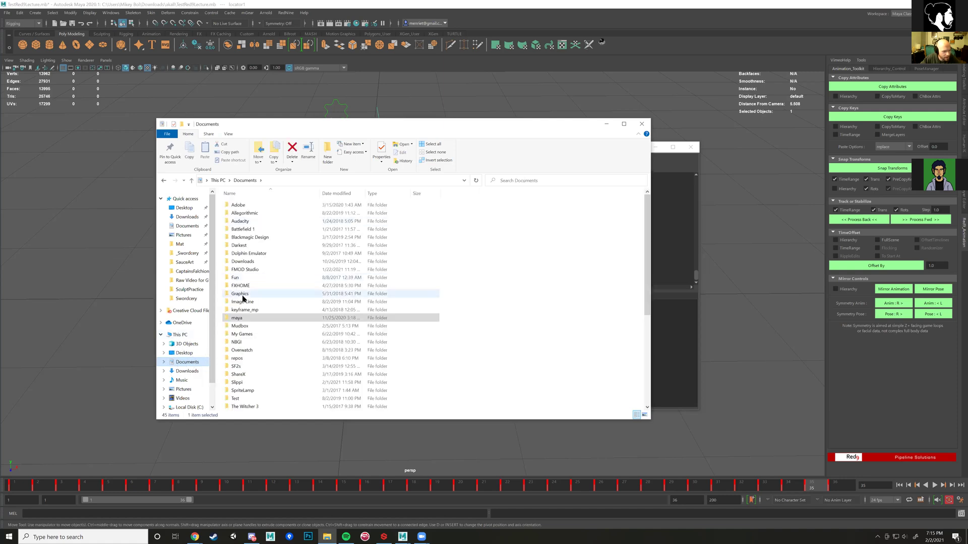
{"action": "double_click", "coordinate": [237, 317]}
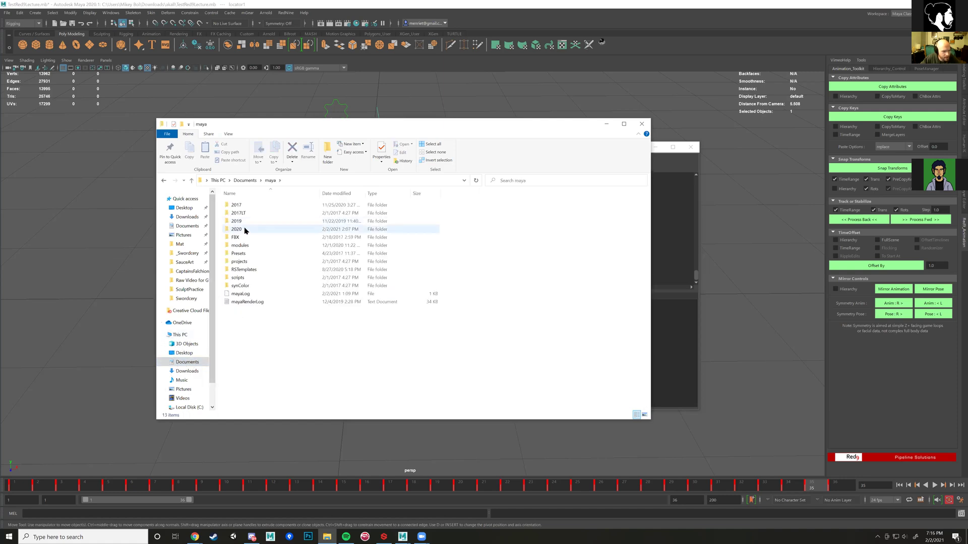
{"action": "double_click", "coordinate": [237, 229]}
{"action": "double_click", "coordinate": [238, 221]}
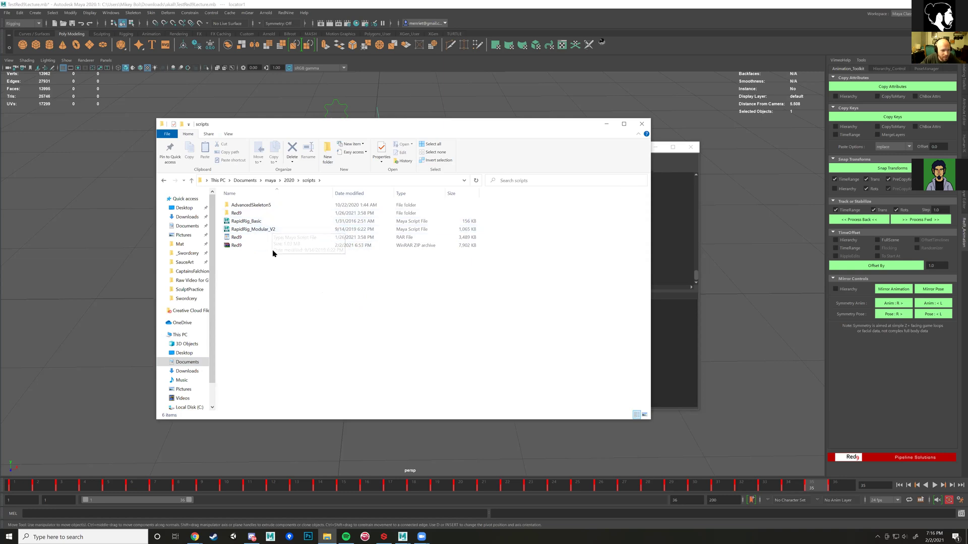
- Examine the contents of the Red9 folder and return to the scripts folder
{"action": "left_click", "coordinate": [241, 216]}
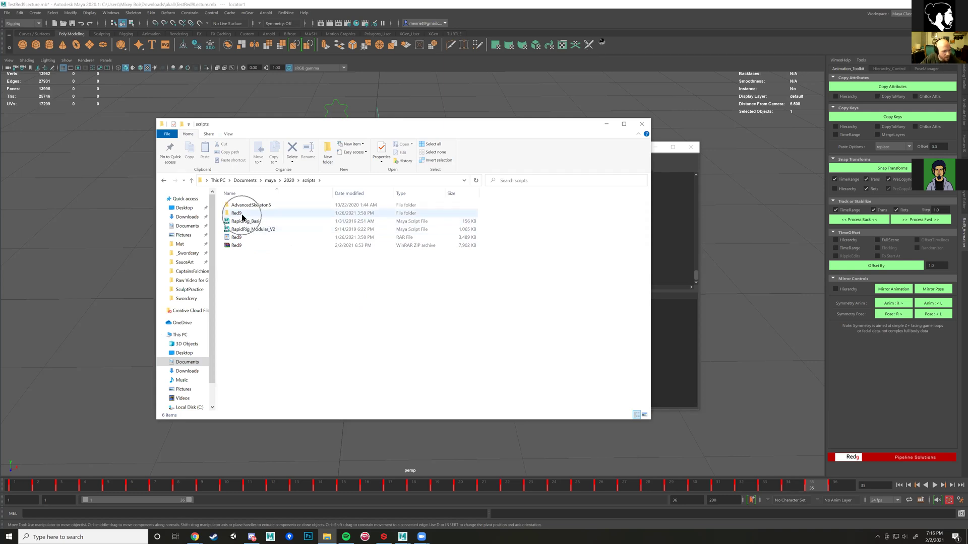
{"action": "left_click", "coordinate": [241, 215]}
{"action": "key", "text": "ctrl"}
{"action": "key", "text": "ctrl"}
{"action": "key", "text": "ctrl"}
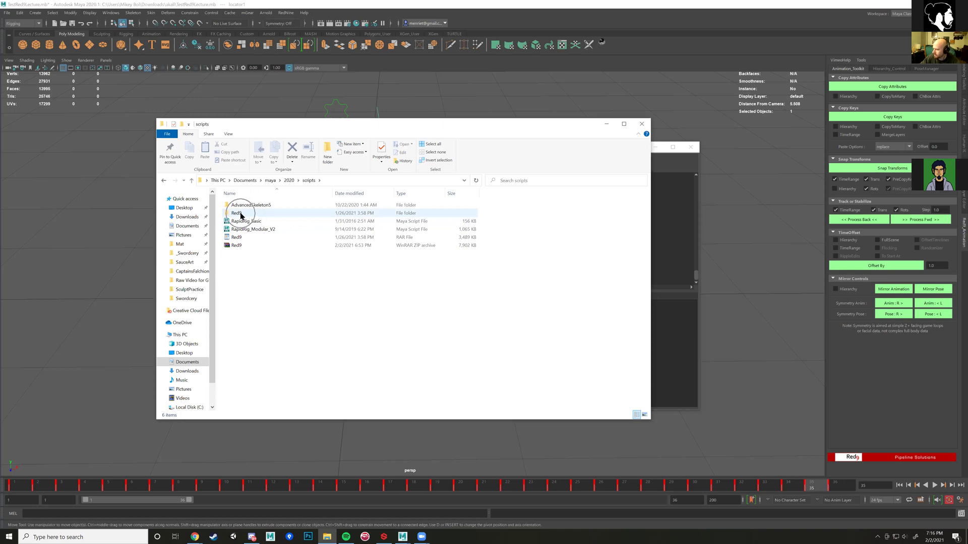
{"action": "double_click", "coordinate": [240, 216]}
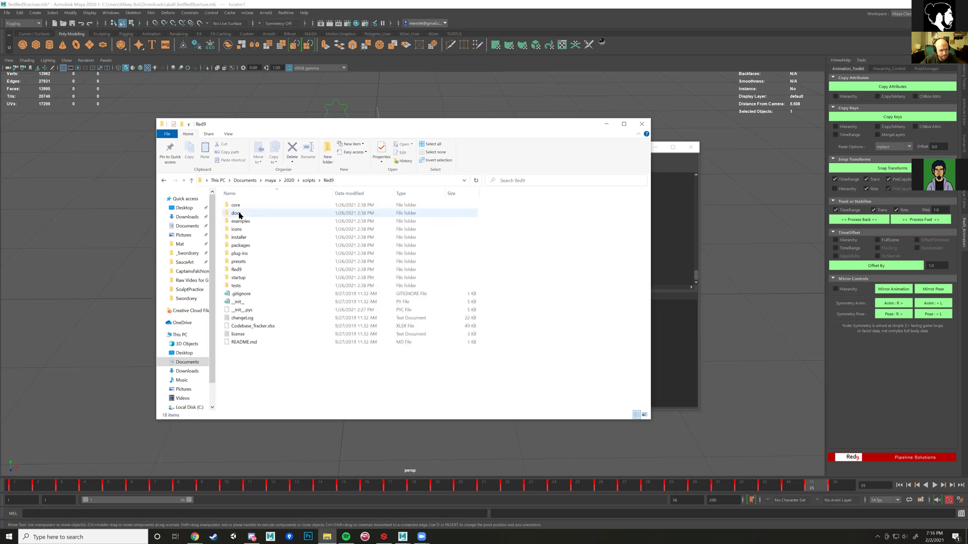
{"action": "left_click", "coordinate": [309, 180]}
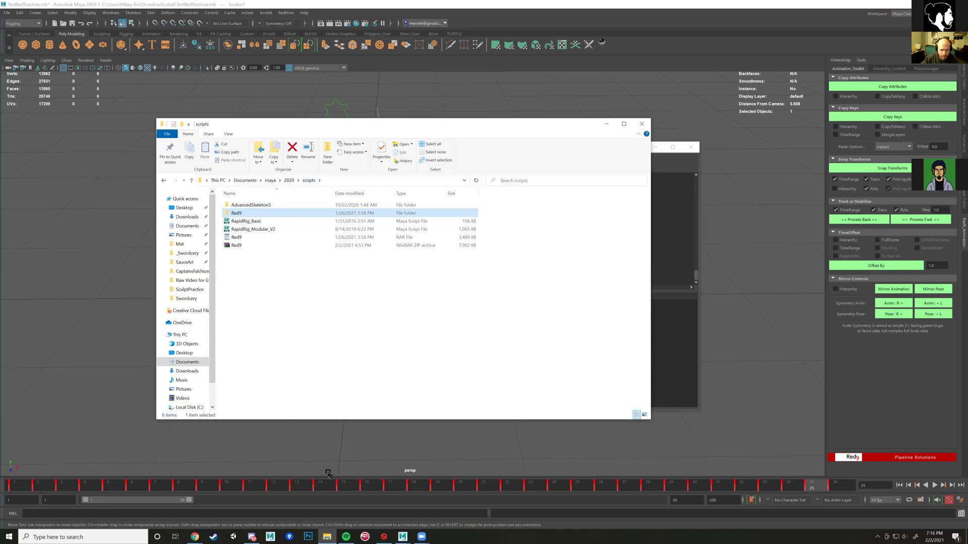
- Switch back to Maya and enter the command rehash; in the MEL command line
{"action": "left_click", "coordinate": [380, 514]}
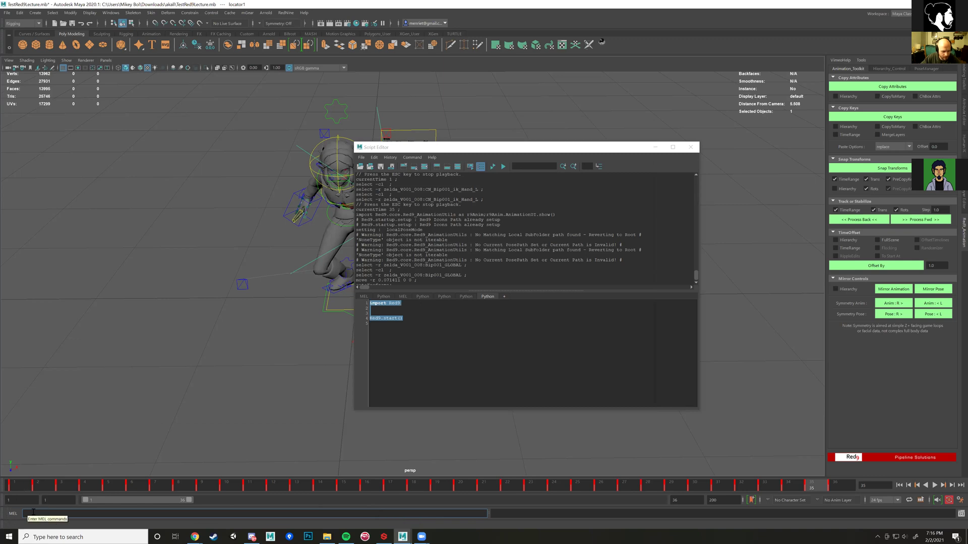
{"action": "left_click", "coordinate": [208, 514]}
{"action": "left_click", "coordinate": [46, 513]}
{"action": "type", "text": "rehash"}
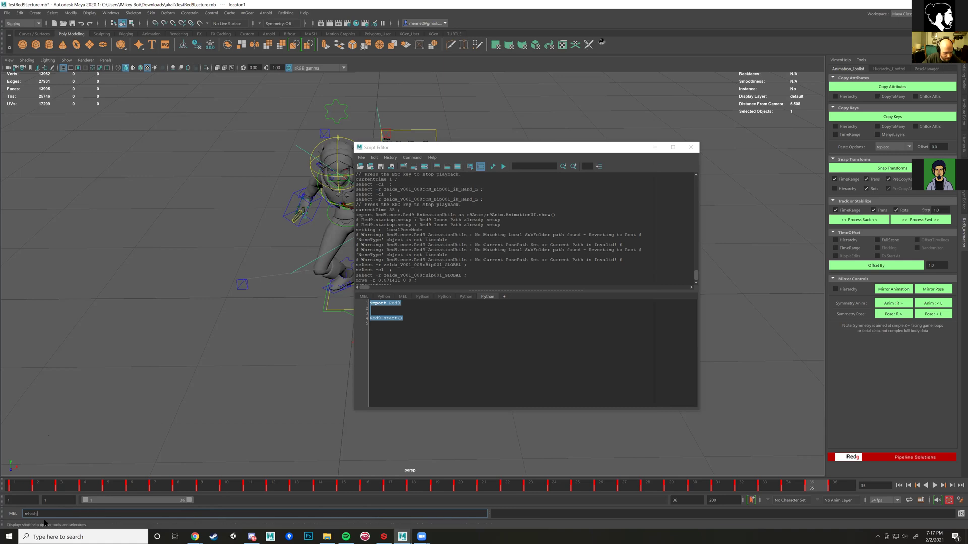
{"action": "key", "text": "ctrl"}
{"action": "key", "text": "ctrl"}
{"action": "key", "text": "ctrl"}
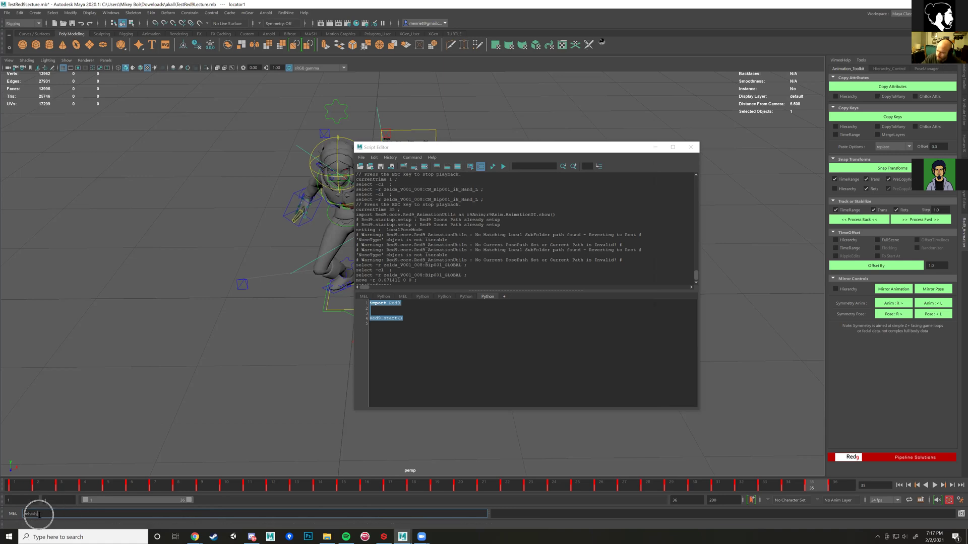
{"action": "key", "text": "ctrl"}
{"action": "key", "text": "ctrl"}
{"action": "key", "text": "ctrl"}
{"action": "type", "text": ";"}
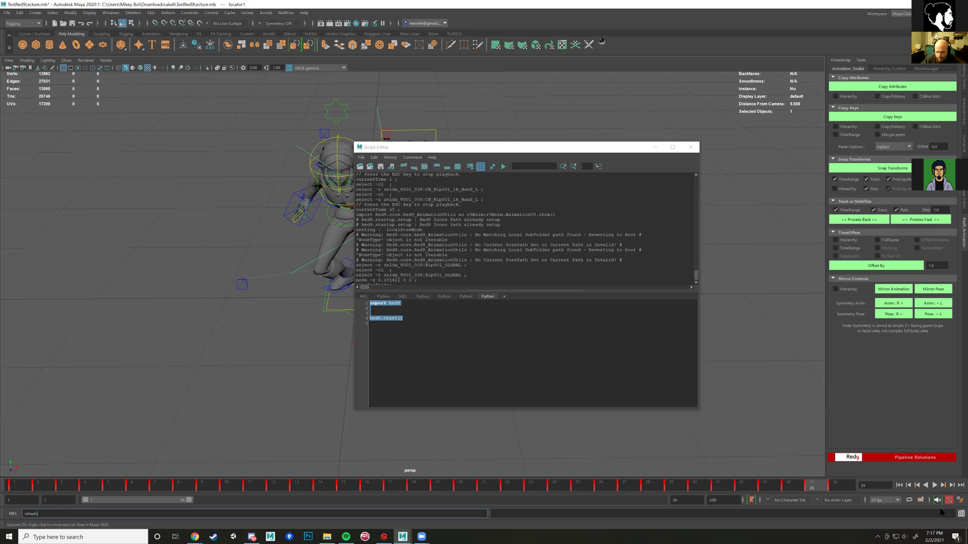
- Execute the rehash; command entered in the MEL command line
{"action": "left_click", "coordinate": [464, 335]}
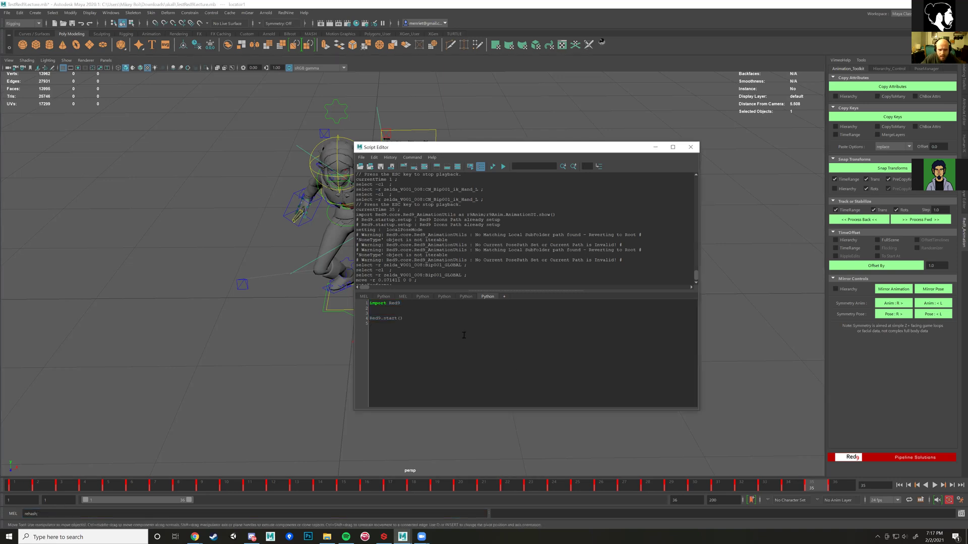
{"action": "left_click", "coordinate": [494, 167]}
{"action": "left_click", "coordinate": [79, 516]}
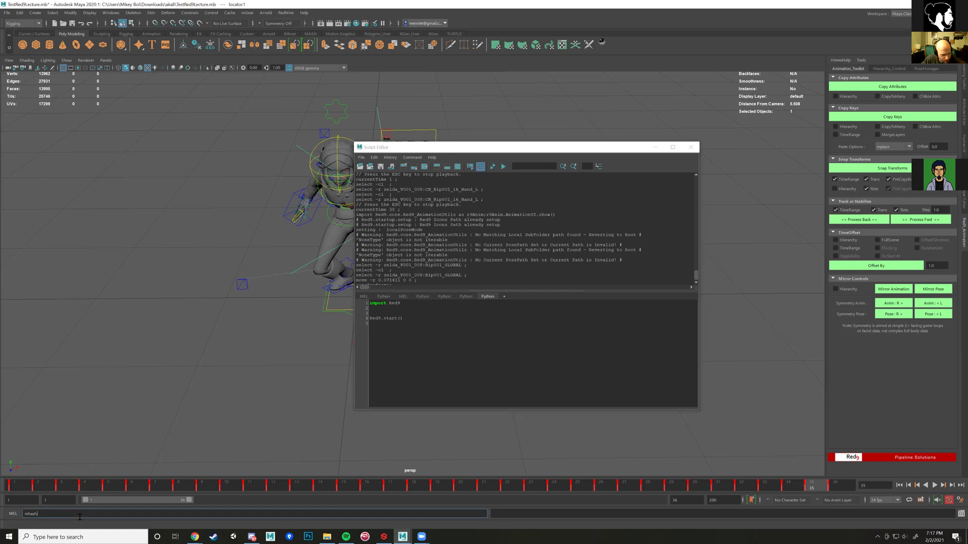
{"action": "key", "text": "Return"}
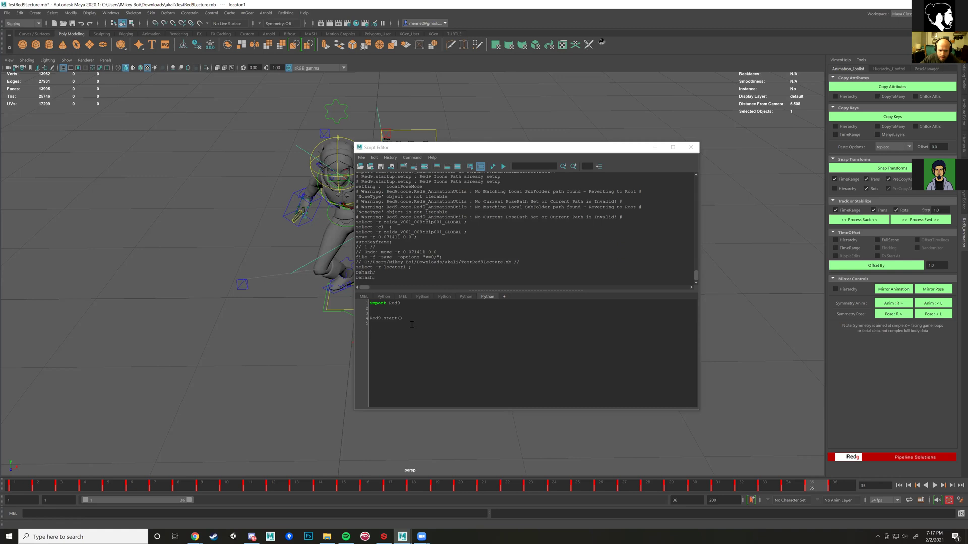
{"action": "left_click", "coordinate": [426, 313]}
{"action": "left_click", "coordinate": [385, 308]}
{"action": "left_click", "coordinate": [386, 325]}
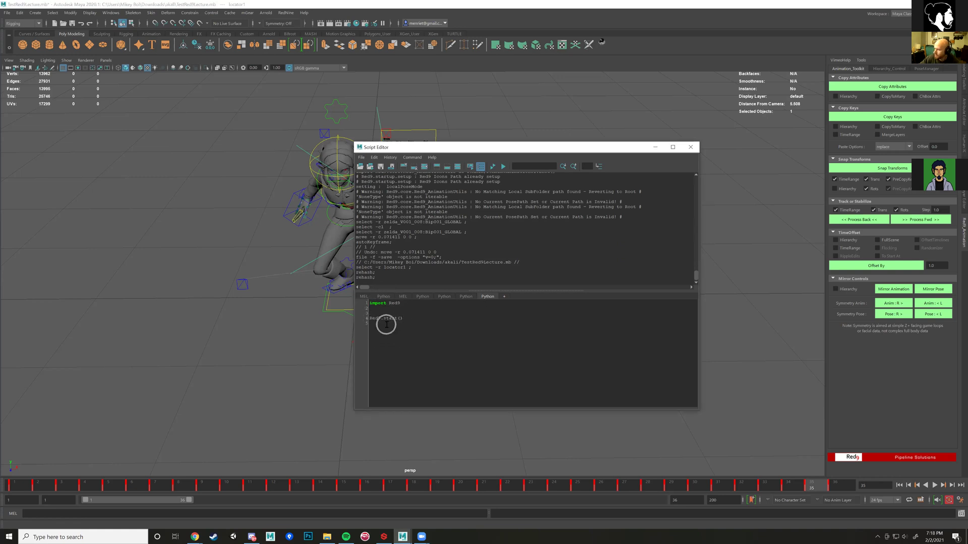
{"action": "left_click", "coordinate": [492, 170]}
{"action": "left_click", "coordinate": [492, 168]}
{"action": "left_click", "coordinate": [492, 169]}
{"action": "left_click", "coordinate": [492, 168]}
{"action": "left_click", "coordinate": [493, 169]}
{"action": "left_click", "coordinate": [493, 168]}
{"action": "left_click", "coordinate": [493, 168]}
{"action": "left_click", "coordinate": [492, 168]}
{"action": "left_click", "coordinate": [493, 168]}
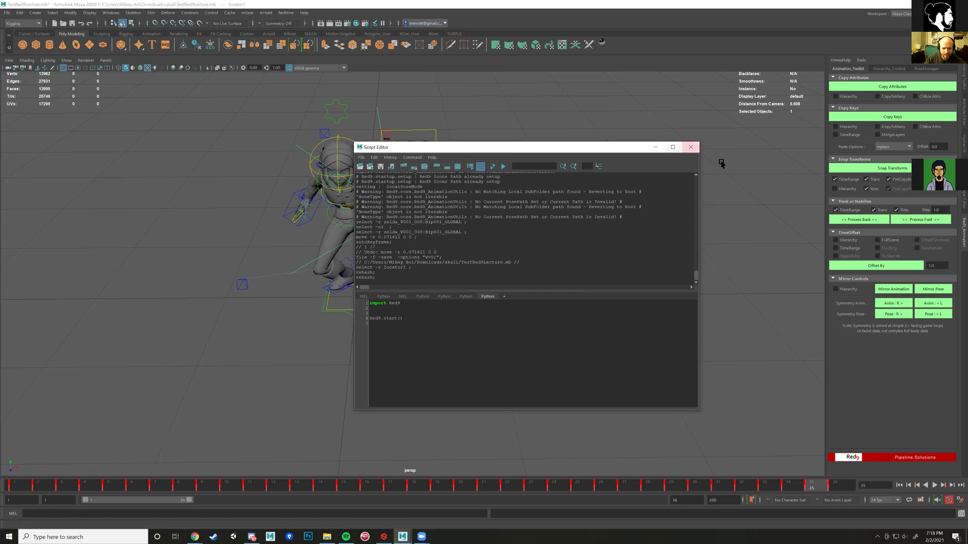
- Close the Script Editor and bring the character's upper body and hands into close view
{"action": "left_click", "coordinate": [694, 151]}
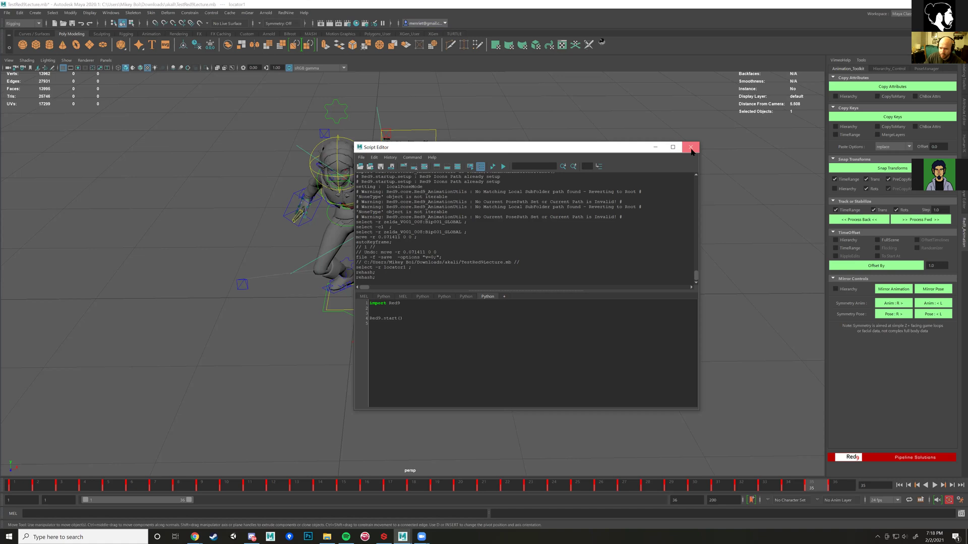
{"action": "left_click", "coordinate": [692, 151]}
{"action": "left_click_drag", "start_coordinate": [338, 299], "coordinate": [529, 300], "text": "alt"}
{"action": "left_click_drag", "start_coordinate": [484, 267], "coordinate": [431, 303], "text": "alt"}
{"action": "scroll", "coordinate": [554, 290], "scroll_direction": "up", "scroll_amount": 2}
{"action": "left_click_drag", "start_coordinate": [530, 283], "coordinate": [413, 487], "text": "alt"}
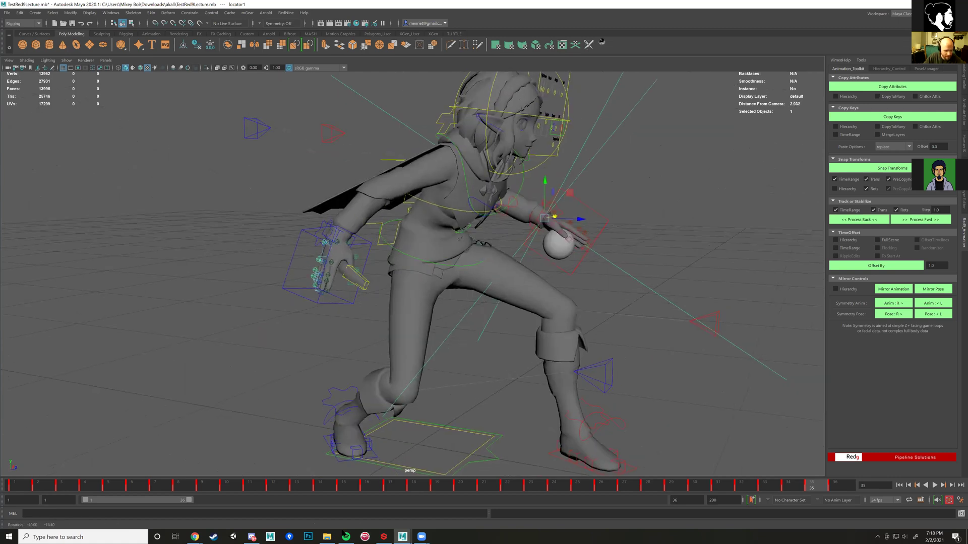
- Switch to Discord, open the art-sharing-channel and watch queen_anim_playblast.mov in full screen, scrubbing back through it before leaving full screen
{"action": "left_click", "coordinate": [252, 537]}
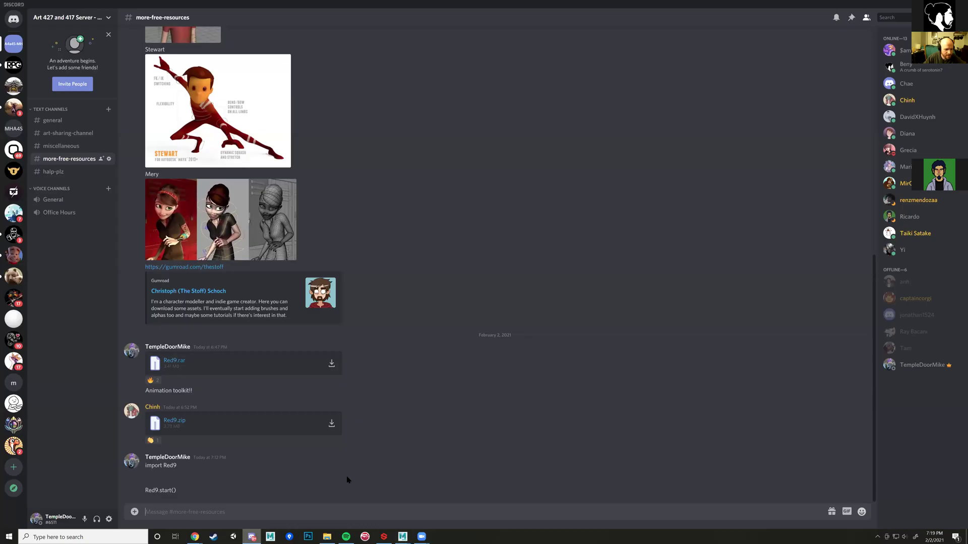
{"action": "left_click", "coordinate": [65, 133]}
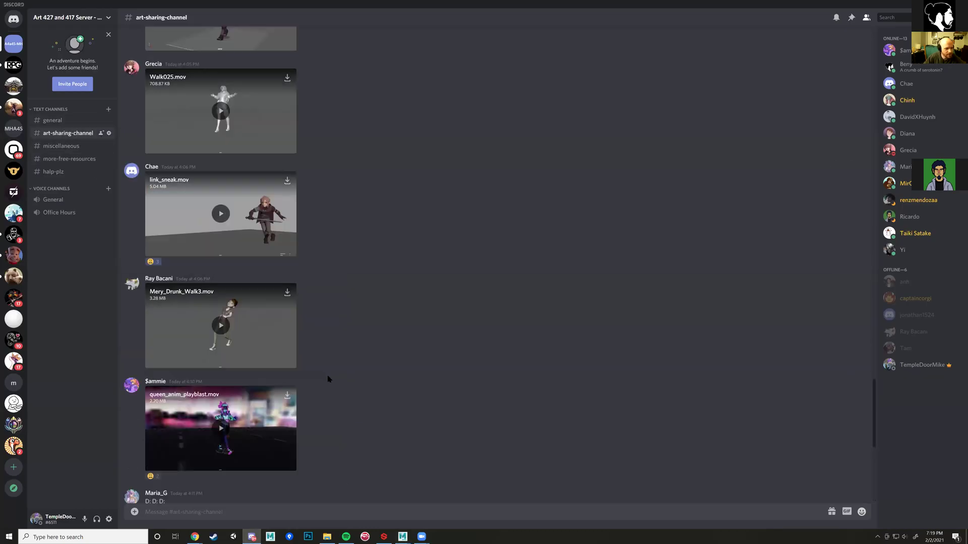
{"action": "scroll", "coordinate": [327, 376], "scroll_direction": "down", "scroll_amount": 5}
{"action": "scroll", "coordinate": [326, 379], "scroll_direction": "down", "scroll_amount": 4}
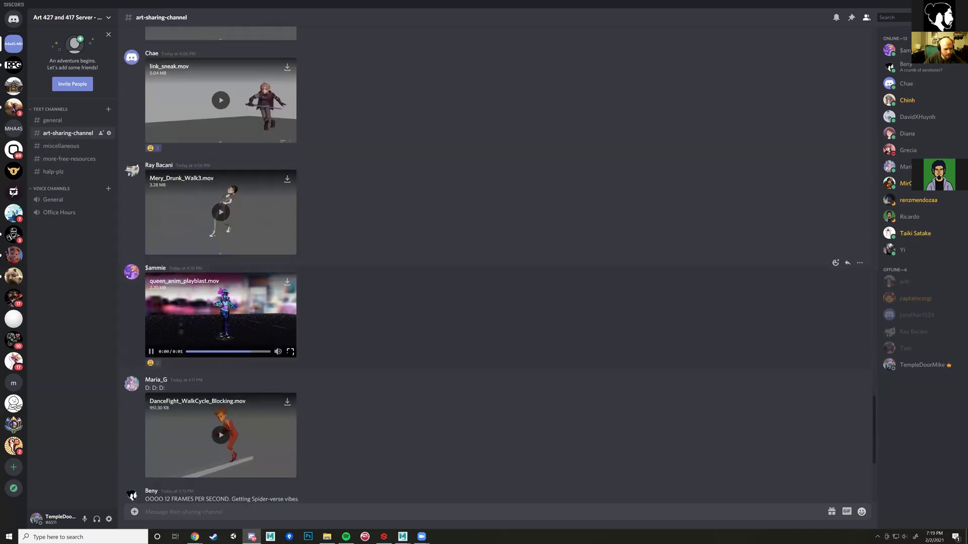
{"action": "left_click", "coordinate": [290, 353]}
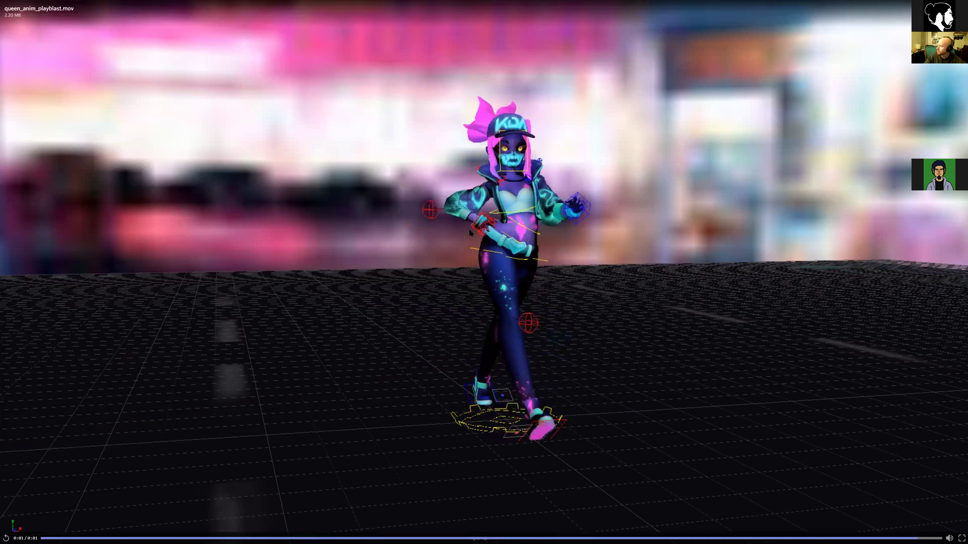
{"action": "left_click_drag", "start_coordinate": [918, 538], "coordinate": [621, 539]}
{"action": "left_click", "coordinate": [962, 538]}
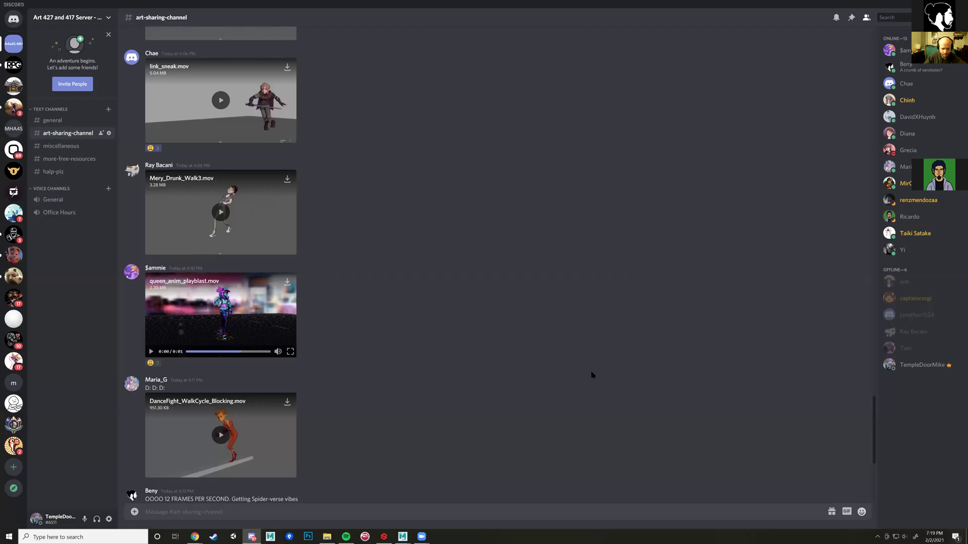
- Switch back to Maya, select the rig's Settings control above the head and hide the hand-held prop by setting its visibility to 0
{"action": "left_click", "coordinate": [403, 538]}
{"action": "left_click", "coordinate": [429, 499]}
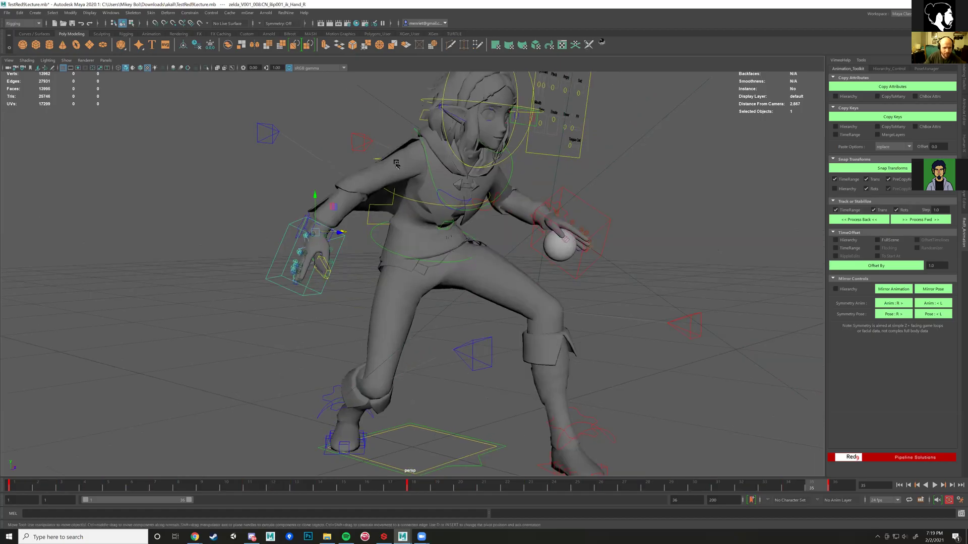
{"action": "scroll", "coordinate": [395, 160], "scroll_direction": "down", "scroll_amount": 3}
{"action": "middle_click_drag", "start_coordinate": [395, 161], "coordinate": [399, 244], "text": "alt"}
{"action": "left_click_drag", "start_coordinate": [397, 210], "coordinate": [438, 162], "text": "alt"}
{"action": "left_click", "coordinate": [452, 175]}
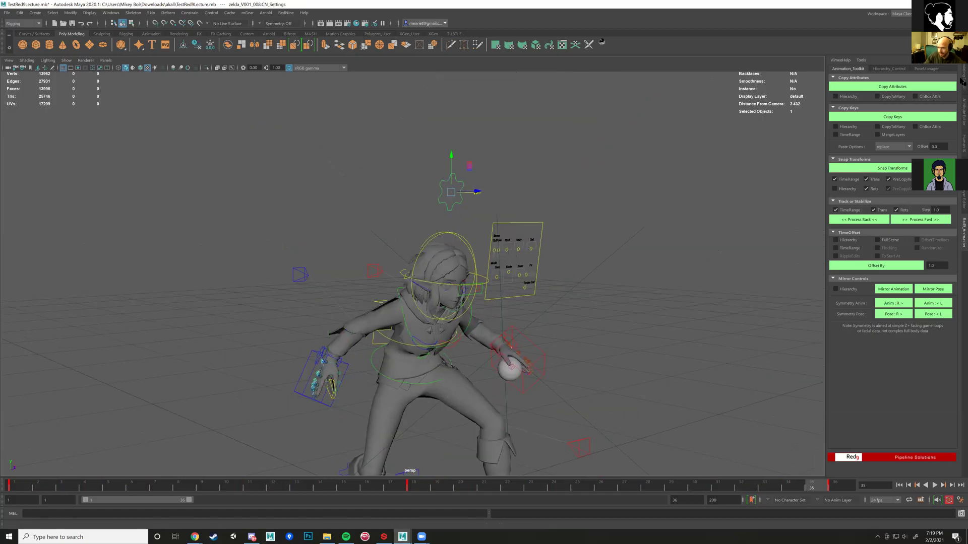
{"action": "left_click", "coordinate": [963, 199]}
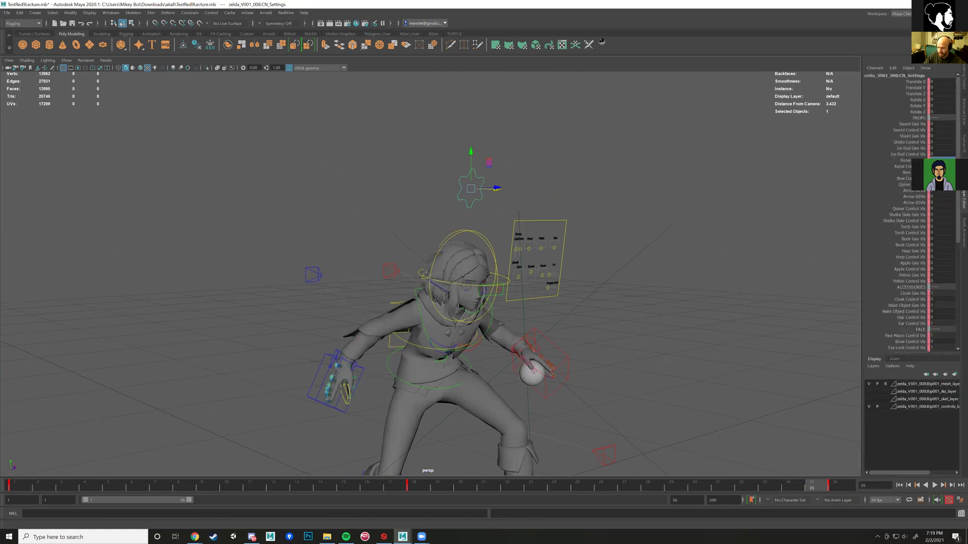
{"action": "type", "text": "0"}
{"action": "key", "text": "Return"}
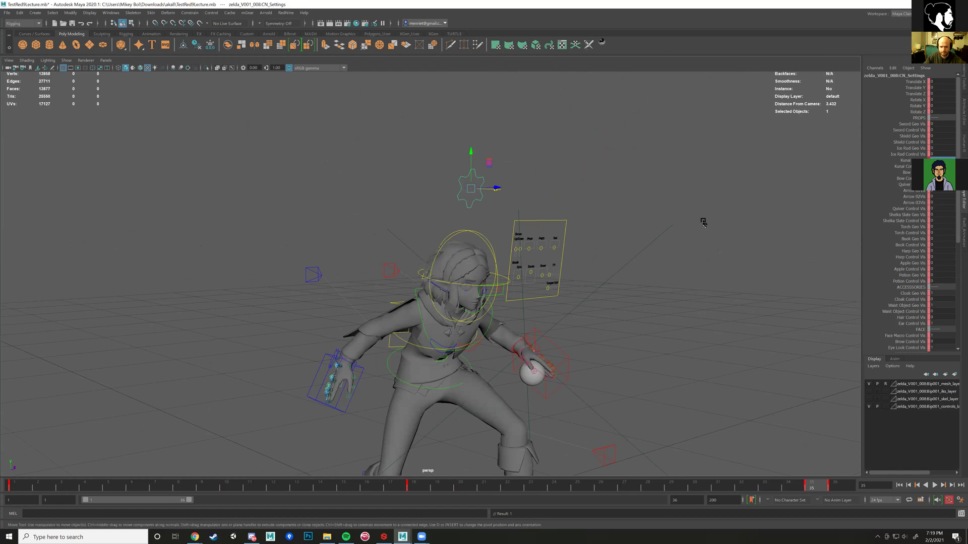
- Delete the Settings control's keys at frames 36 and 1
{"action": "left_click", "coordinate": [835, 485]}
{"action": "right_click", "coordinate": [836, 486]}
{"action": "left_click", "coordinate": [858, 335]}
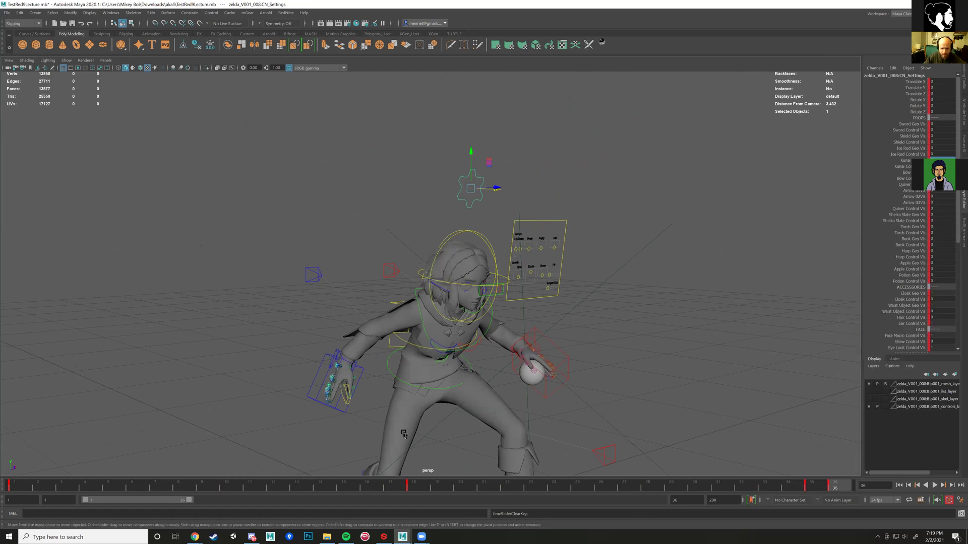
{"action": "left_click", "coordinate": [13, 485]}
{"action": "right_click", "coordinate": [14, 485]}
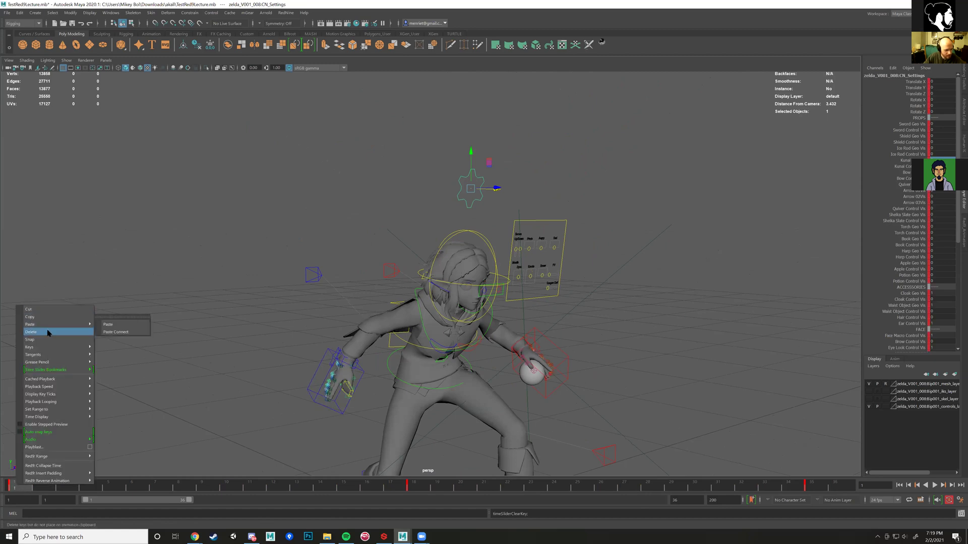
{"action": "left_click", "coordinate": [48, 332]}
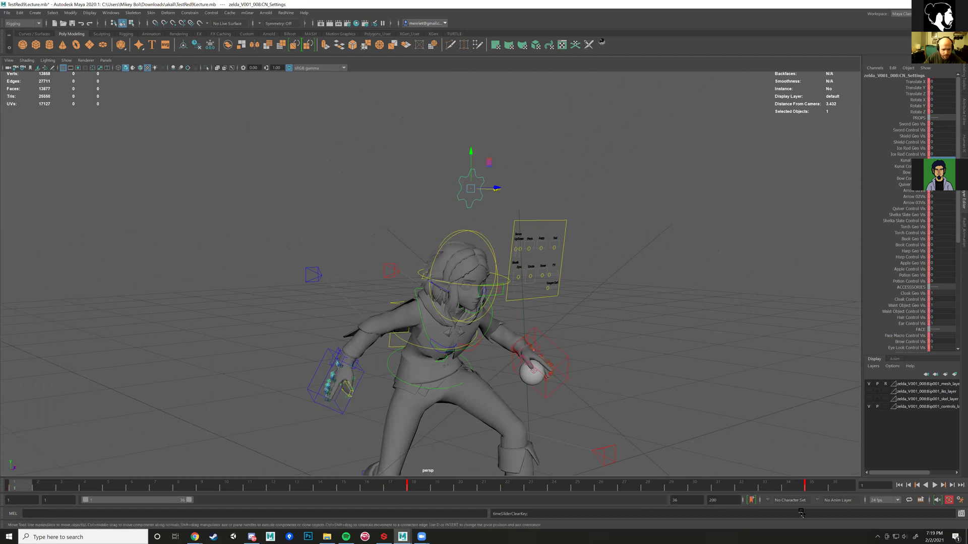
- Move the Settings control's key from frame 35 to frame 1 and set another key at frame 36
{"action": "left_click", "coordinate": [814, 486]}
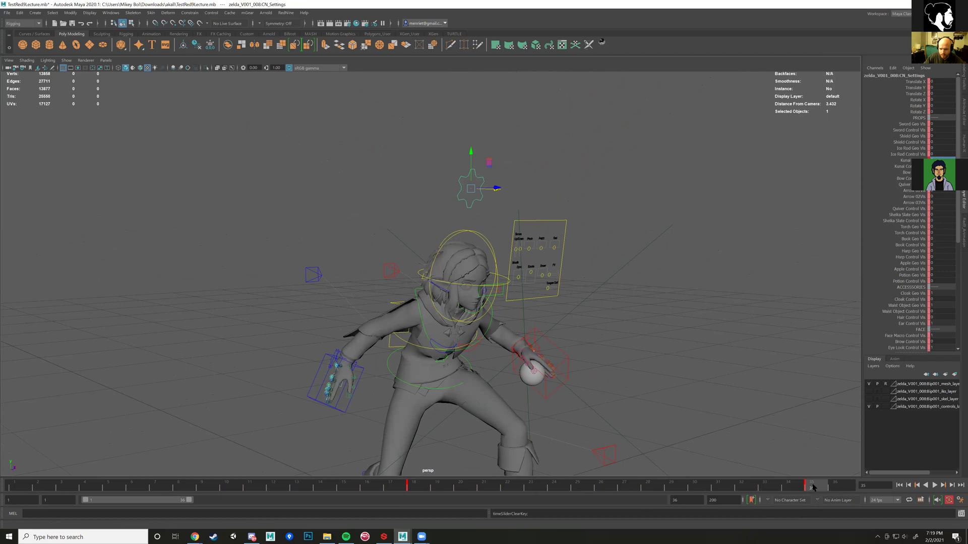
{"action": "left_click", "coordinate": [815, 485], "text": "shift"}
{"action": "left_click_drag", "start_coordinate": [814, 485], "coordinate": [90, 486]}
{"action": "left_click_drag", "start_coordinate": [14, 498], "coordinate": [16, 497]}
{"action": "left_click_drag", "start_coordinate": [104, 490], "coordinate": [584, 508]}
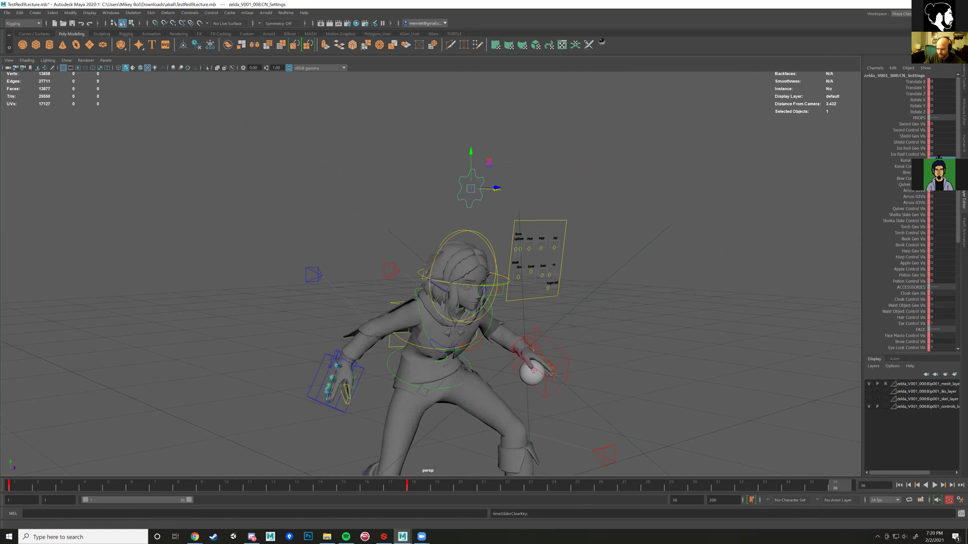
{"action": "key", "text": "s"}
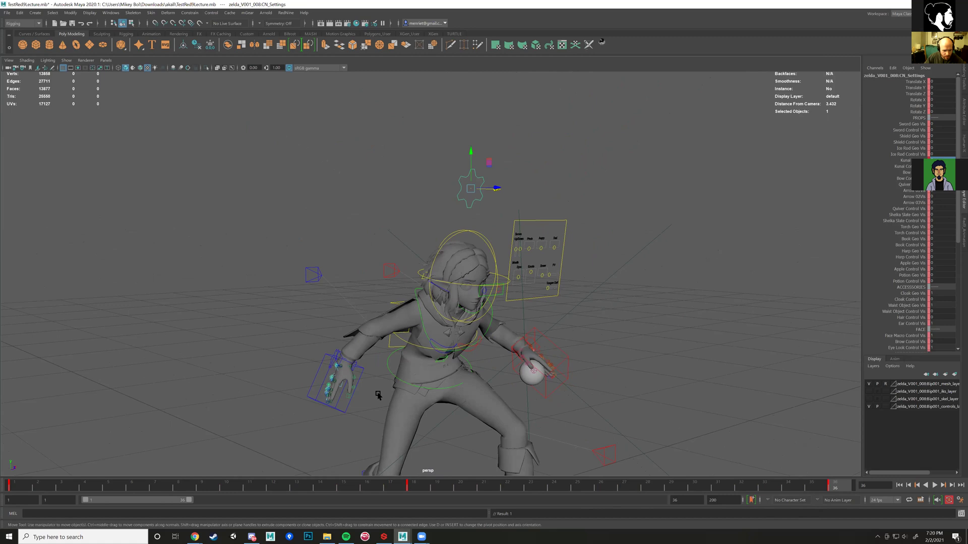
- Select the right hand IK control at frame 36 and rotate the hand toward the body
{"action": "left_click", "coordinate": [363, 373]}
{"action": "left_click", "coordinate": [362, 373]}
{"action": "left_click_drag", "start_coordinate": [362, 373], "coordinate": [460, 271], "text": "alt"}
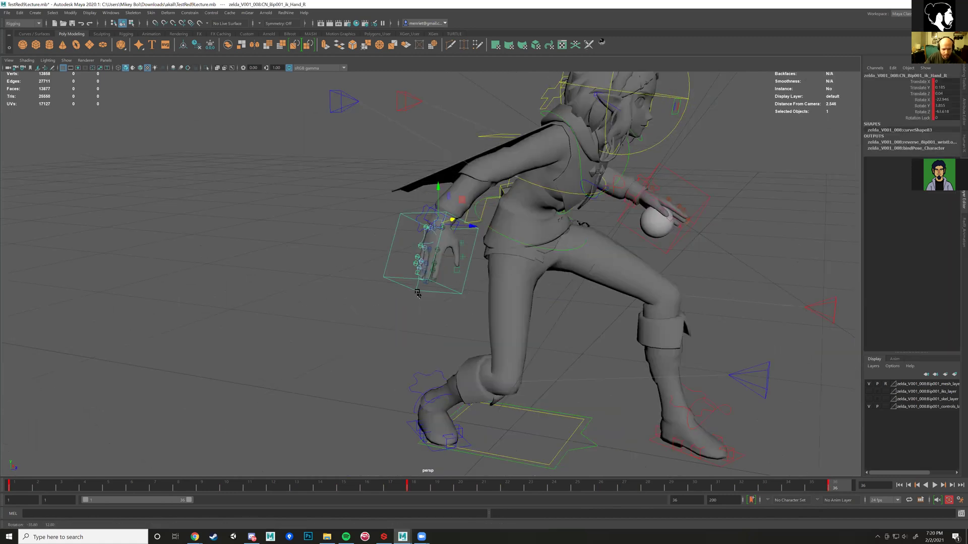
{"action": "key", "text": "e"}
{"action": "scroll", "coordinate": [414, 275], "scroll_direction": "up", "scroll_amount": 3}
{"action": "left_click_drag", "start_coordinate": [420, 243], "coordinate": [487, 247]}
- Move the right hand IK control onto the hip at frame 36 and rotate it so the palm rests there
{"action": "key", "text": "w"}
{"action": "mouse_move", "coordinate": [486, 247]}
{"action": "left_mouse_down", "text": "alt"}
{"action": "mouse_move", "coordinate": [511, 250]}
{"action": "mouse_move", "coordinate": [502, 240]}
{"action": "mouse_move", "coordinate": [512, 228]}
{"action": "mouse_move", "coordinate": [467, 226]}
{"action": "mouse_move", "coordinate": [481, 262]}
{"action": "left_mouse_up", "text": "alt"}
{"action": "middle_click_drag", "start_coordinate": [481, 262], "coordinate": [482, 264], "text": "alt"}
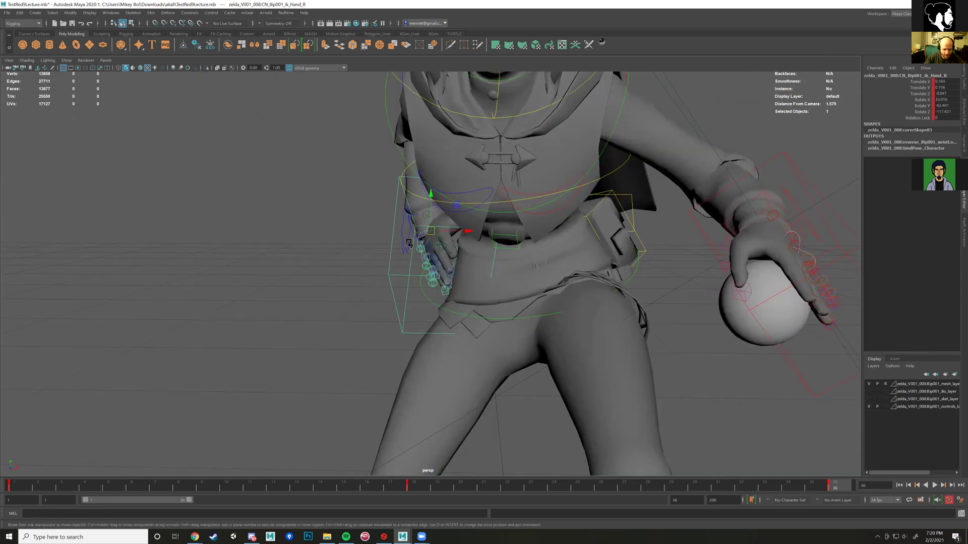
{"action": "key", "text": "e"}
{"action": "mouse_move", "coordinate": [438, 246]}
{"action": "left_mouse_down", "text": "alt"}
{"action": "mouse_move", "coordinate": [479, 206]}
{"action": "mouse_move", "coordinate": [436, 244]}
{"action": "left_mouse_up", "text": "alt"}
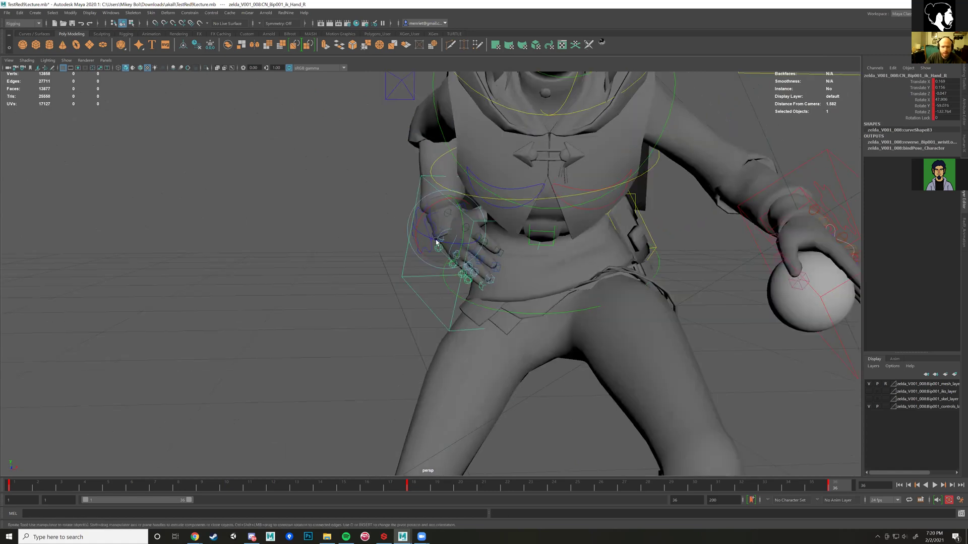
{"action": "scroll", "coordinate": [426, 338], "scroll_direction": "down", "scroll_amount": 4}
{"action": "left_click_drag", "start_coordinate": [457, 338], "coordinate": [328, 60], "text": "alt"}
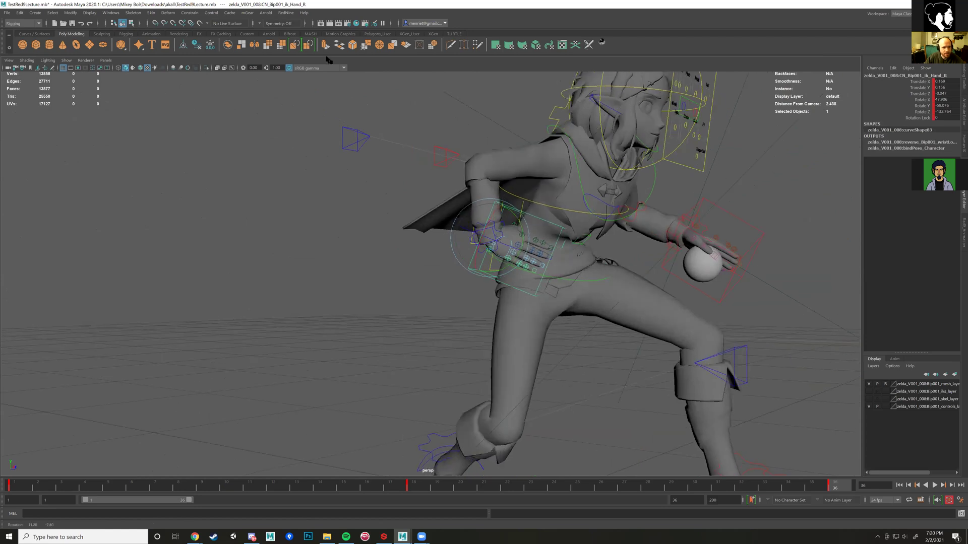
- Open the Red9 AnimationToolkit and select the character's pelvis control
{"action": "left_click", "coordinate": [285, 13]}
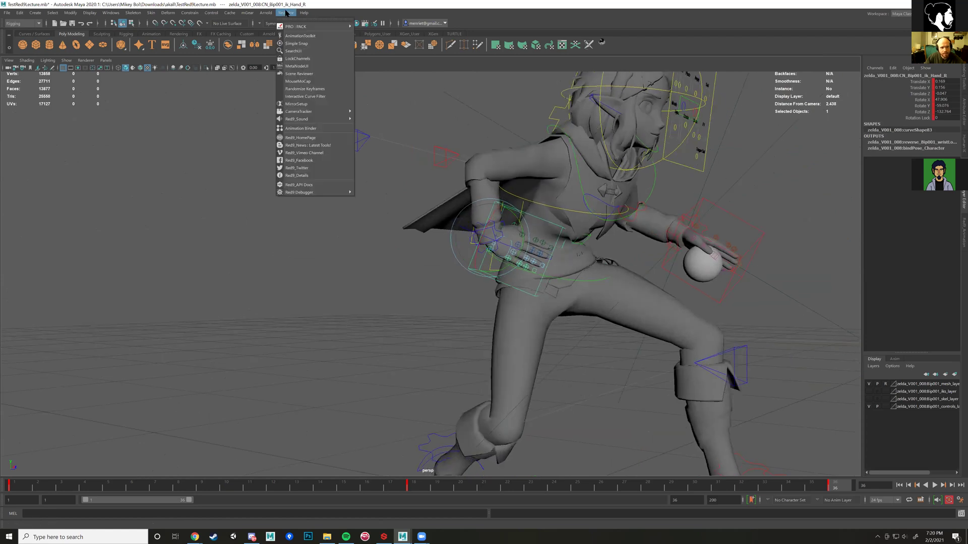
{"action": "left_click", "coordinate": [308, 37]}
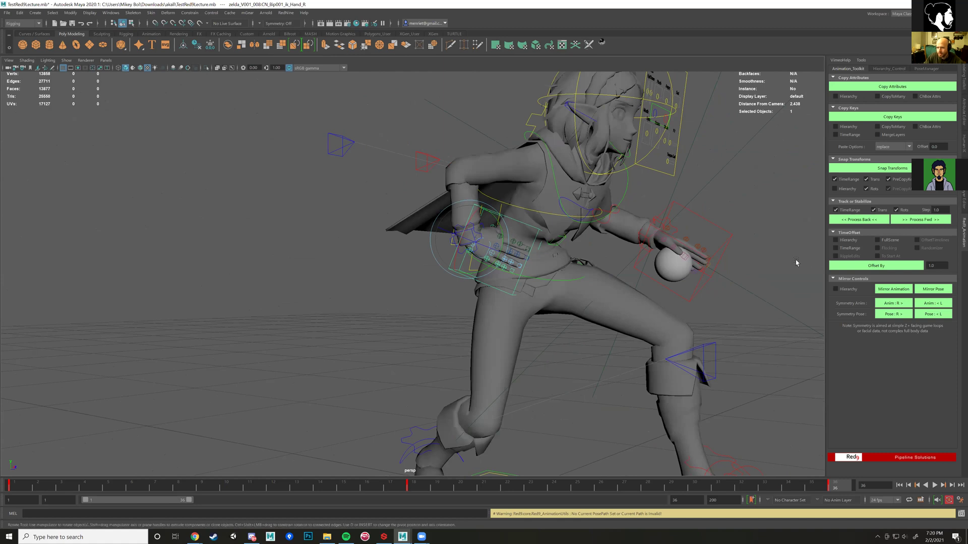
{"action": "left_click_drag", "start_coordinate": [663, 284], "coordinate": [539, 303], "text": "alt"}
{"action": "scroll", "coordinate": [545, 292], "scroll_direction": "up", "scroll_amount": 3}
{"action": "left_click", "coordinate": [558, 304]}
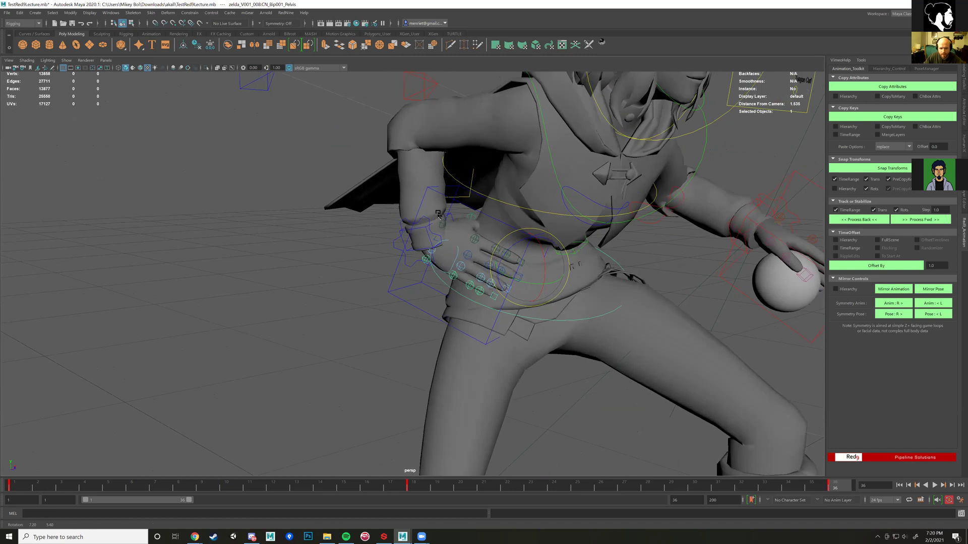
- Select the pelvis control followed by the right hand IK control and run Track or Stabilize forward over the time range
{"action": "left_click_drag", "start_coordinate": [438, 215], "coordinate": [533, 307], "text": "alt"}
{"action": "left_click", "coordinate": [618, 269]}
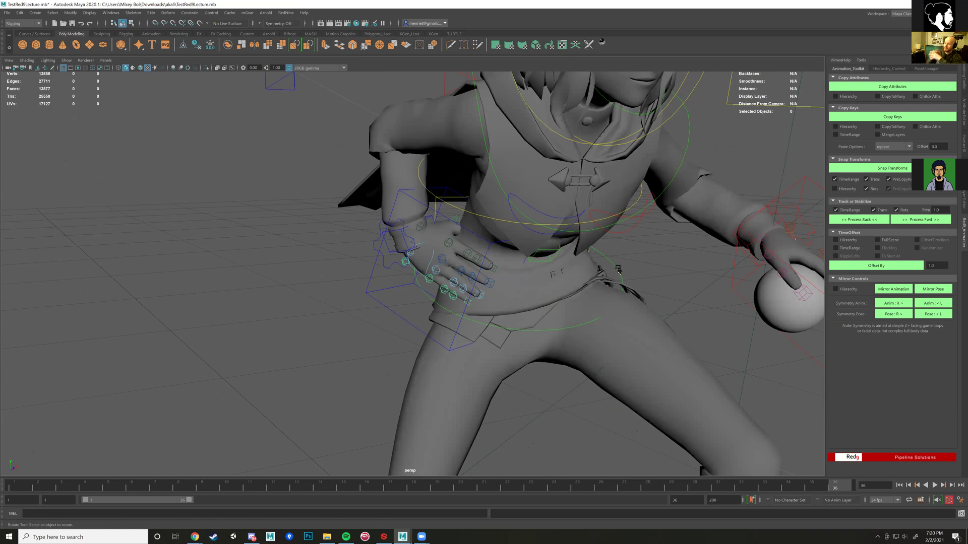
{"action": "left_click", "coordinate": [616, 270]}
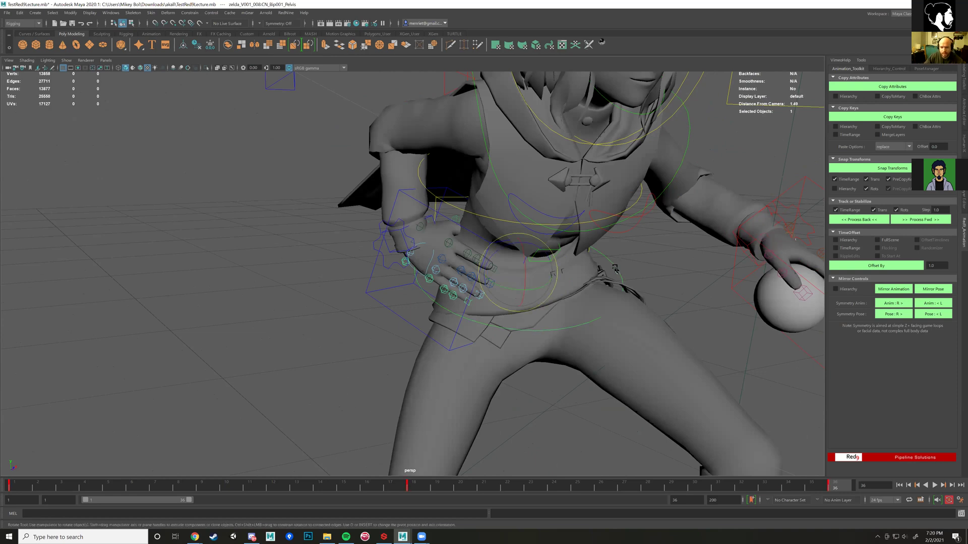
{"action": "left_click", "coordinate": [428, 210], "text": "shift"}
{"action": "left_click_drag", "start_coordinate": [438, 212], "coordinate": [459, 217], "text": "alt"}
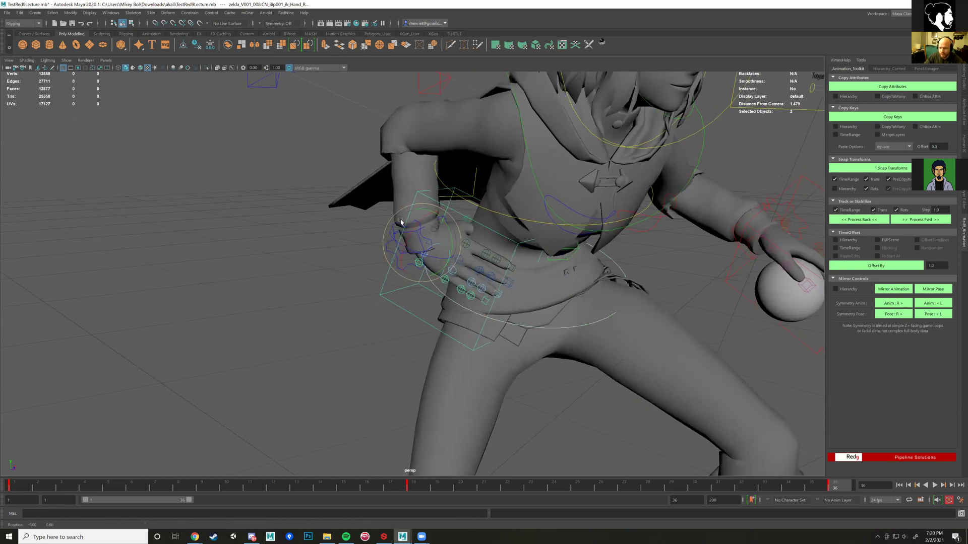
{"action": "left_click_drag", "start_coordinate": [403, 223], "coordinate": [480, 225], "text": "alt"}
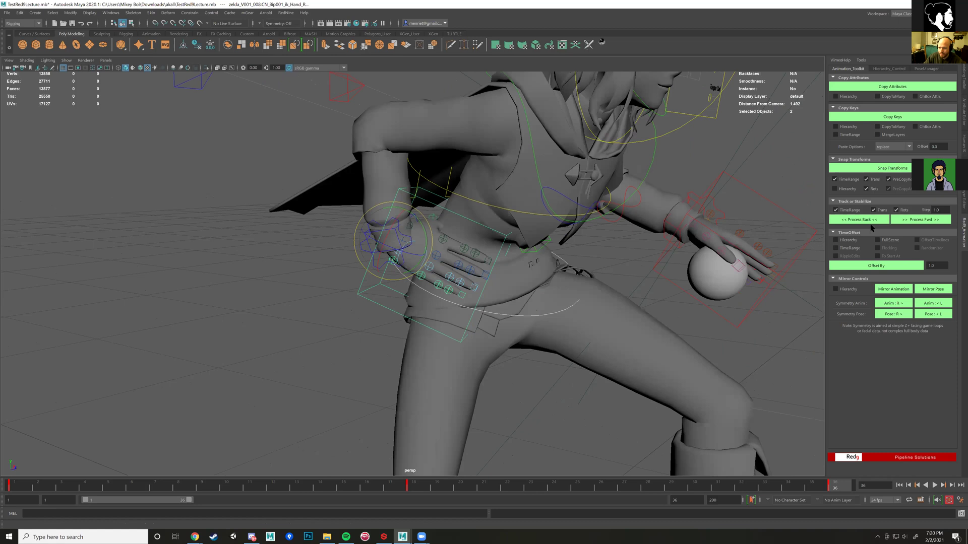
{"action": "left_click", "coordinate": [919, 220]}
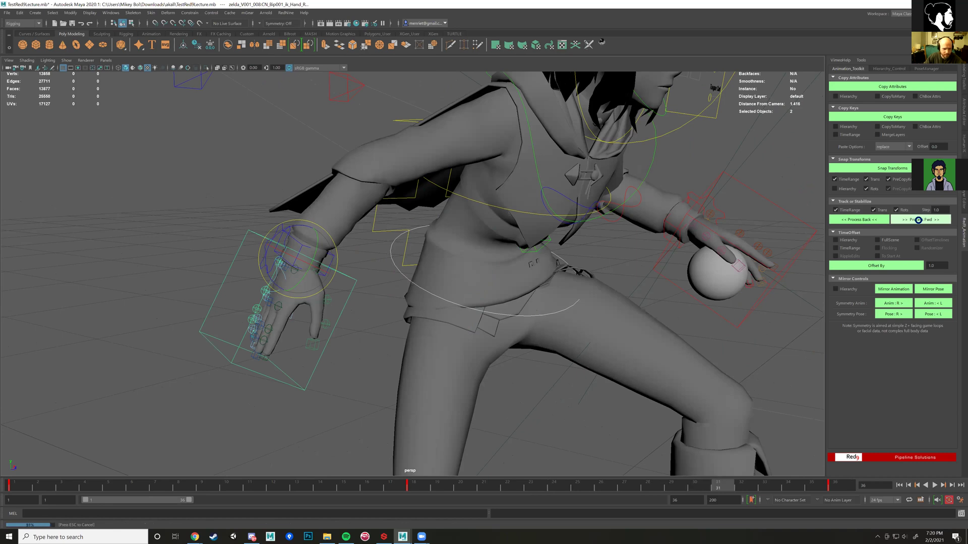
{"action": "scroll", "coordinate": [520, 417], "scroll_direction": "down", "scroll_amount": 2}
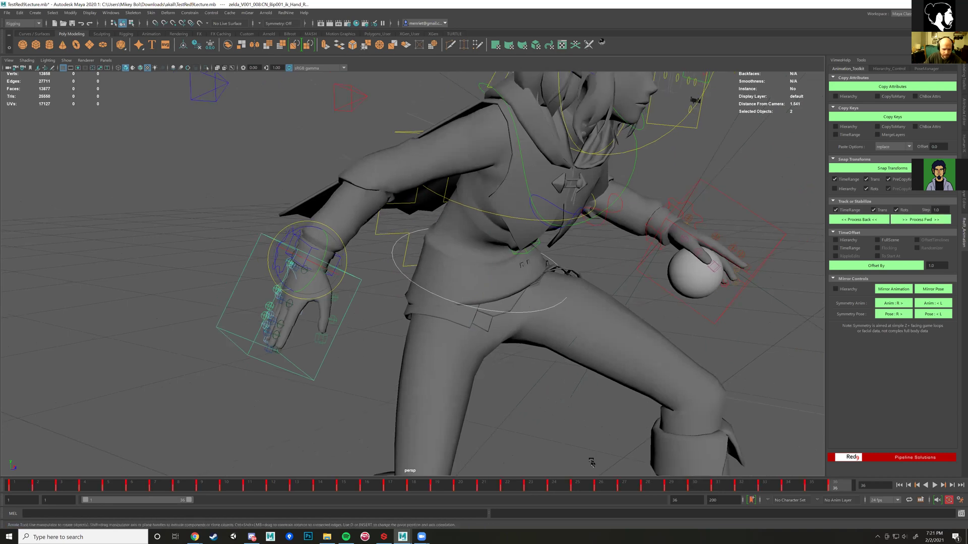
- Go to frame 1 and move and rotate the right hand IK control so the hand rests on the hip
{"action": "left_click", "coordinate": [15, 485]}
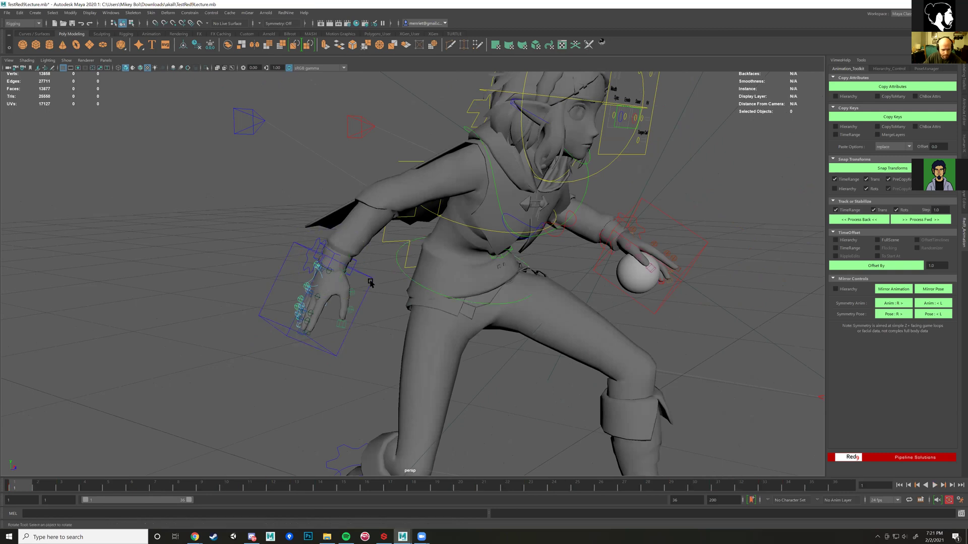
{"action": "left_click_drag", "start_coordinate": [368, 272], "coordinate": [374, 286]}
{"action": "left_click_drag", "start_coordinate": [375, 286], "coordinate": [345, 277], "text": "alt"}
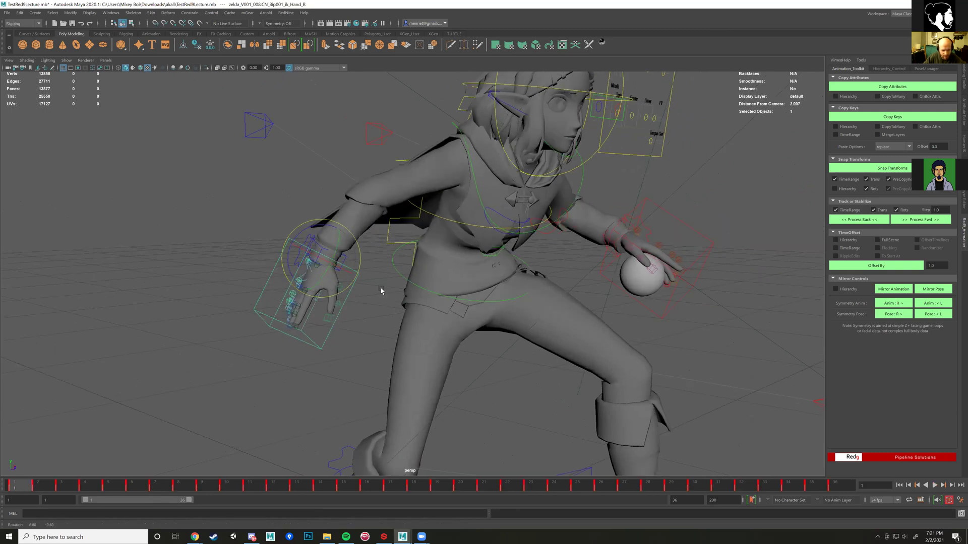
{"action": "key", "text": "w"}
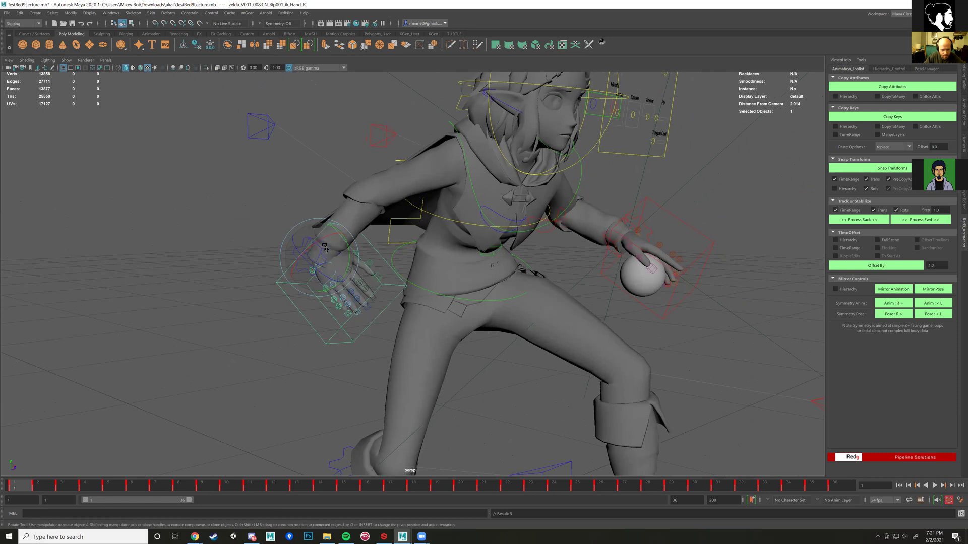
{"action": "left_click_drag", "start_coordinate": [337, 252], "coordinate": [436, 277]}
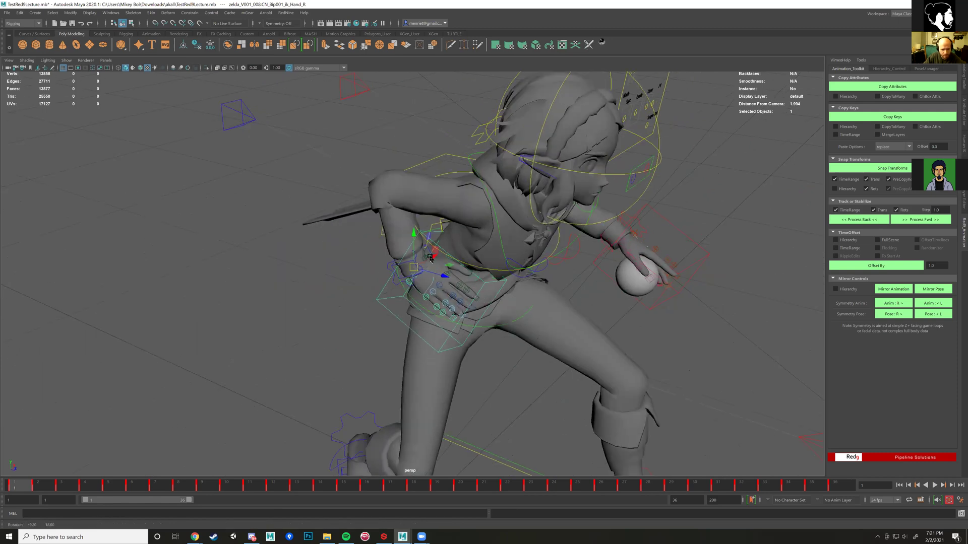
{"action": "left_click_drag", "start_coordinate": [565, 316], "coordinate": [562, 316], "text": "alt"}
{"action": "left_click_drag", "start_coordinate": [405, 260], "coordinate": [446, 267], "text": "alt"}
{"action": "key", "text": "e"}
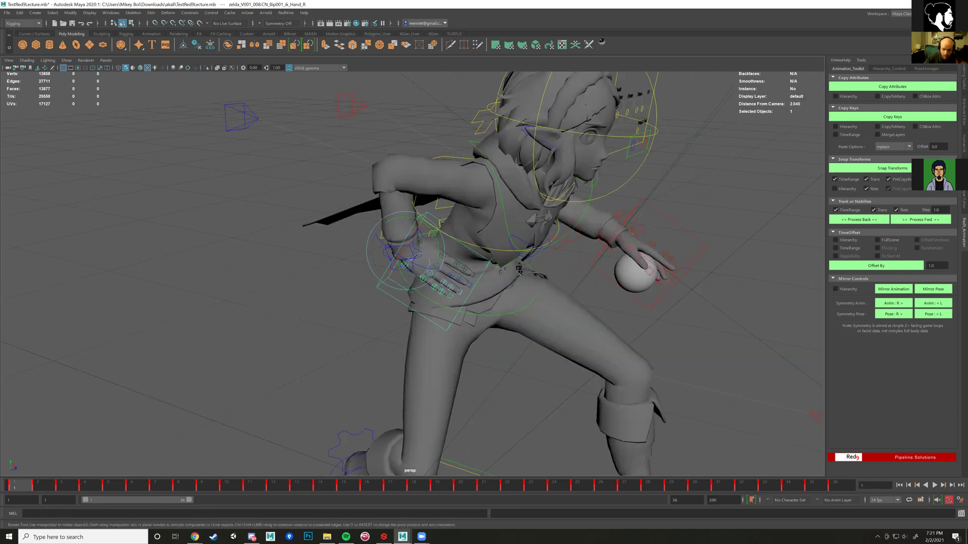
- Select the pelvis control followed by the right hand IK control and rerun Track or Stabilize forward with TimeRange, Trans and Rots enabled
{"action": "scroll", "coordinate": [524, 322], "scroll_direction": "up", "scroll_amount": 2}
{"action": "left_click", "coordinate": [531, 321]}
{"action": "left_click_drag", "start_coordinate": [528, 316], "coordinate": [348, 287], "text": "alt"}
{"action": "left_click", "coordinate": [363, 296], "text": "shift"}
{"action": "left_click", "coordinate": [911, 220]}
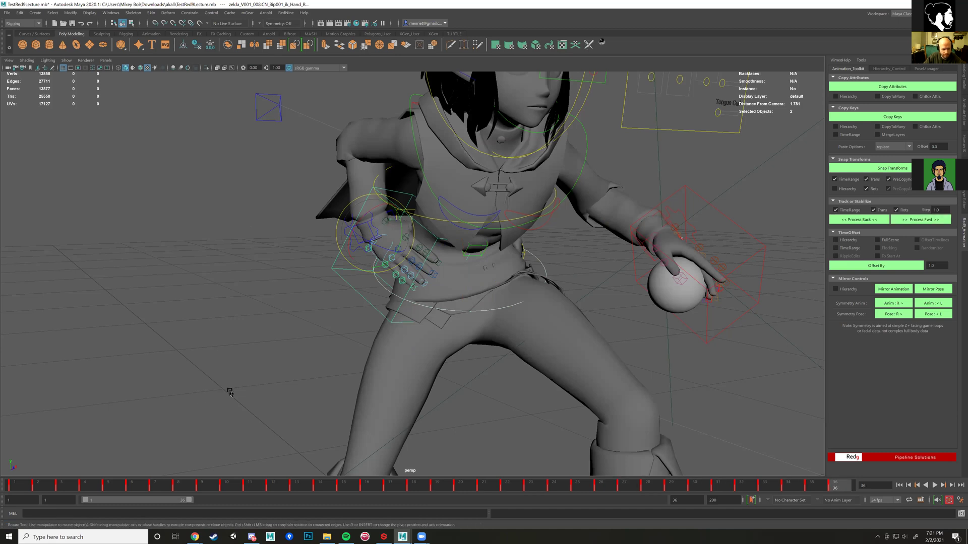
- Play the animation from frame 1 in a side view to check the right hand's contact with the hip
{"action": "left_click_drag", "start_coordinate": [229, 389], "coordinate": [199, 412], "text": "alt"}
{"action": "left_click", "coordinate": [17, 486]}
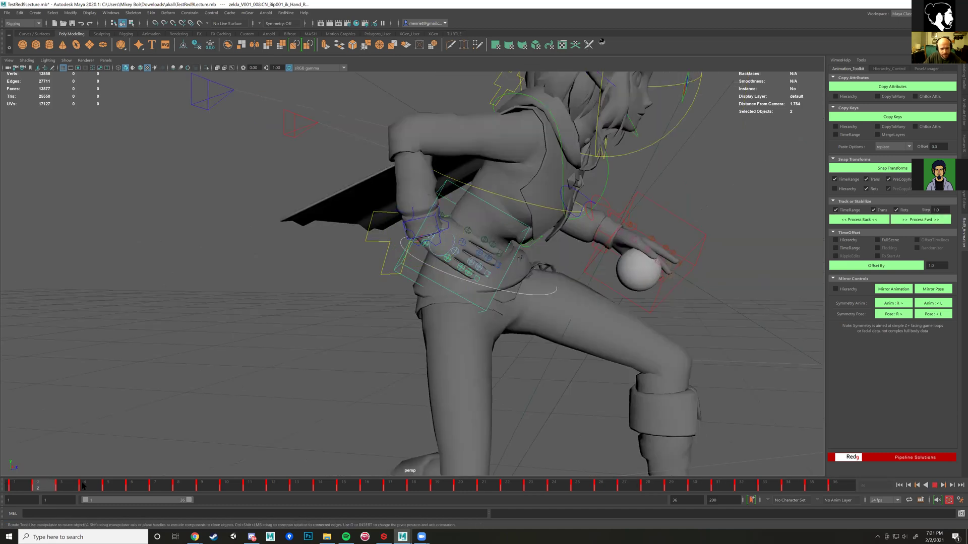
{"action": "key", "text": "alt+v"}
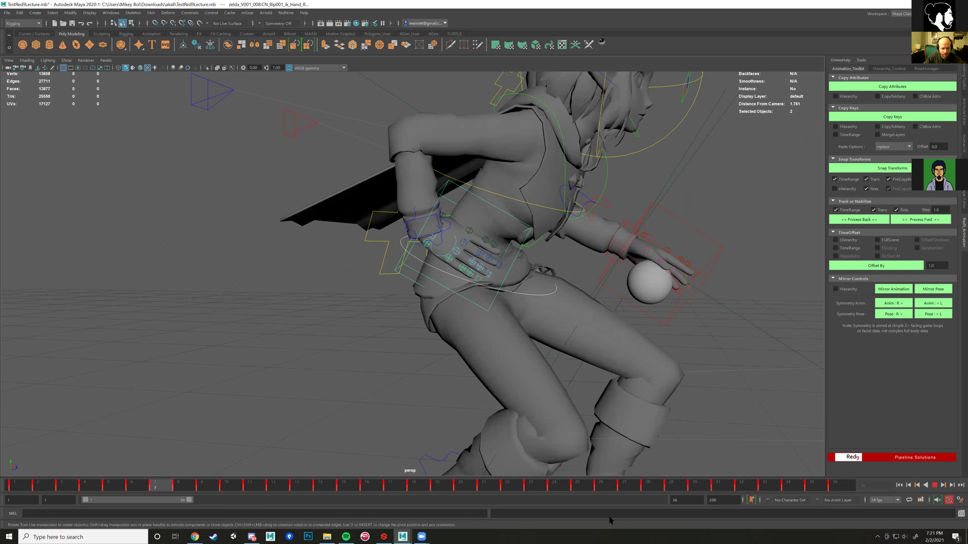
{"action": "key", "text": "alt+v"}
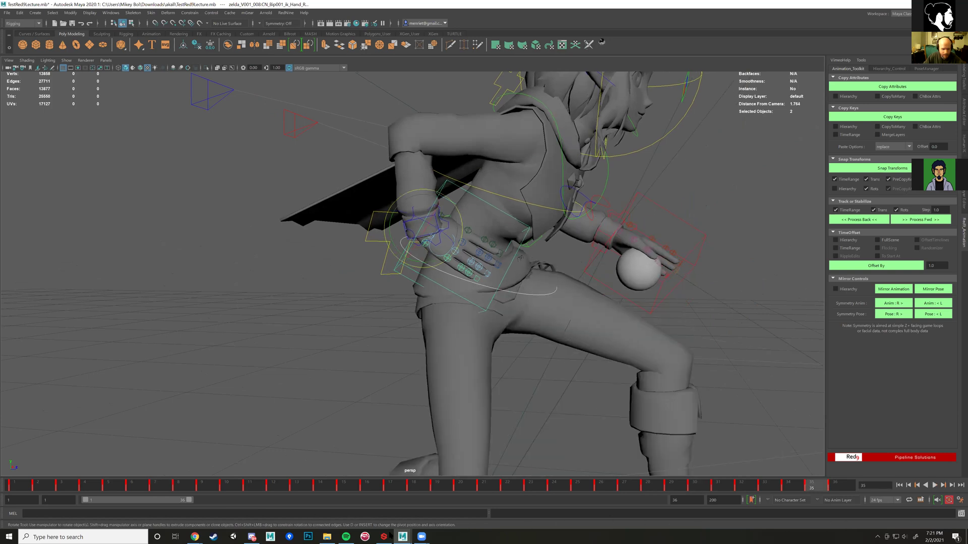
- Switch to Discord and watch Zelda_Rain_Strut.mov from the art-sharing-channel at full screen, returning to the channel at the end
{"action": "left_click", "coordinate": [252, 537]}
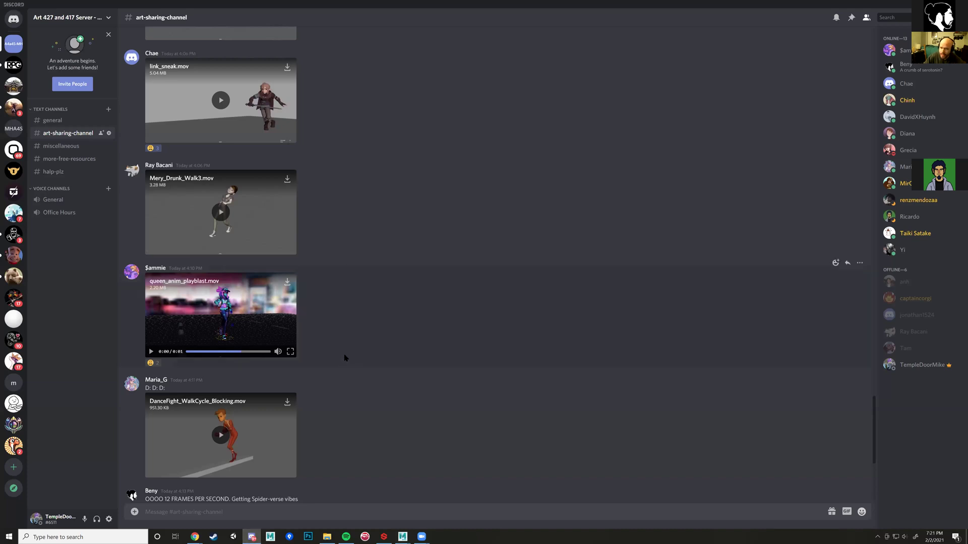
{"action": "scroll", "coordinate": [344, 358], "scroll_direction": "up", "scroll_amount": 8}
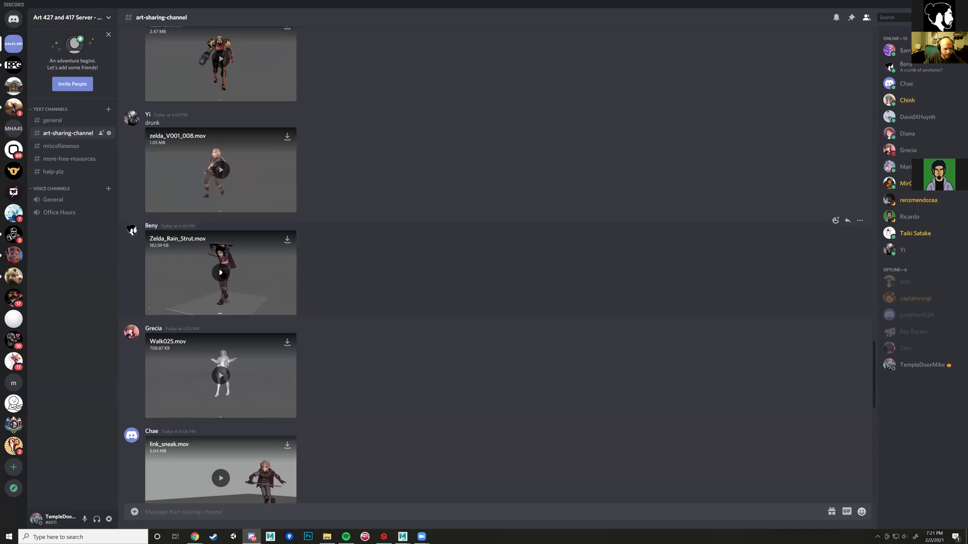
{"action": "left_click", "coordinate": [222, 275]}
{"action": "left_click", "coordinate": [290, 310]}
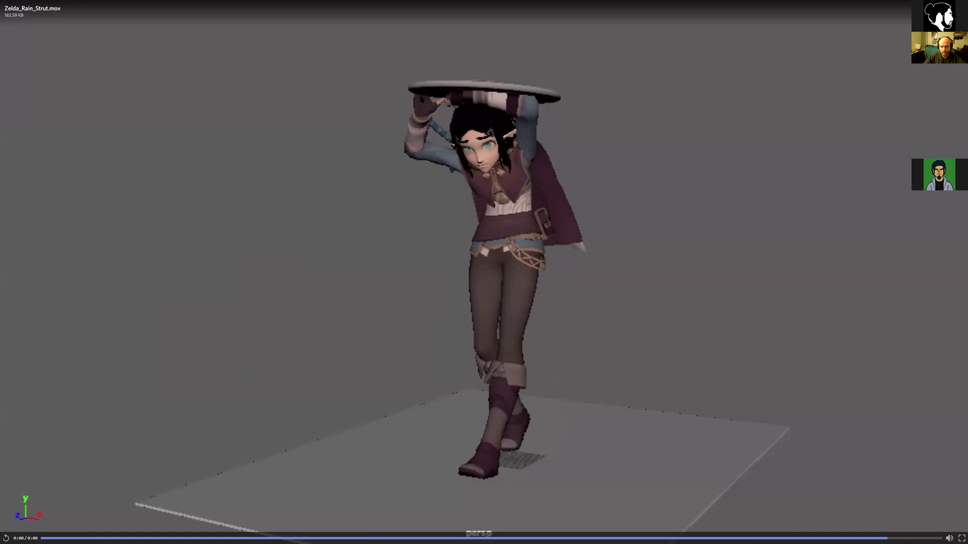
{"action": "left_click", "coordinate": [458, 176]}
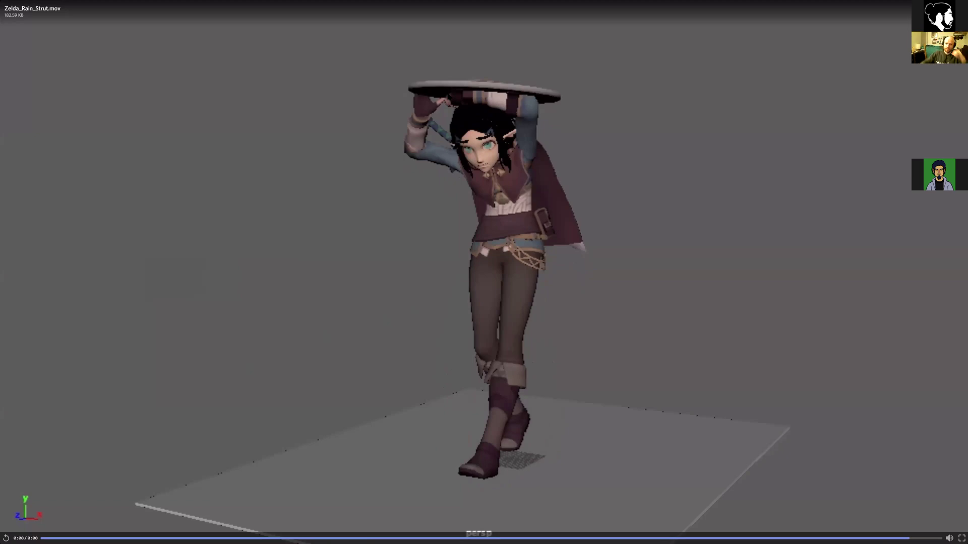
{"action": "left_click", "coordinate": [513, 115]}
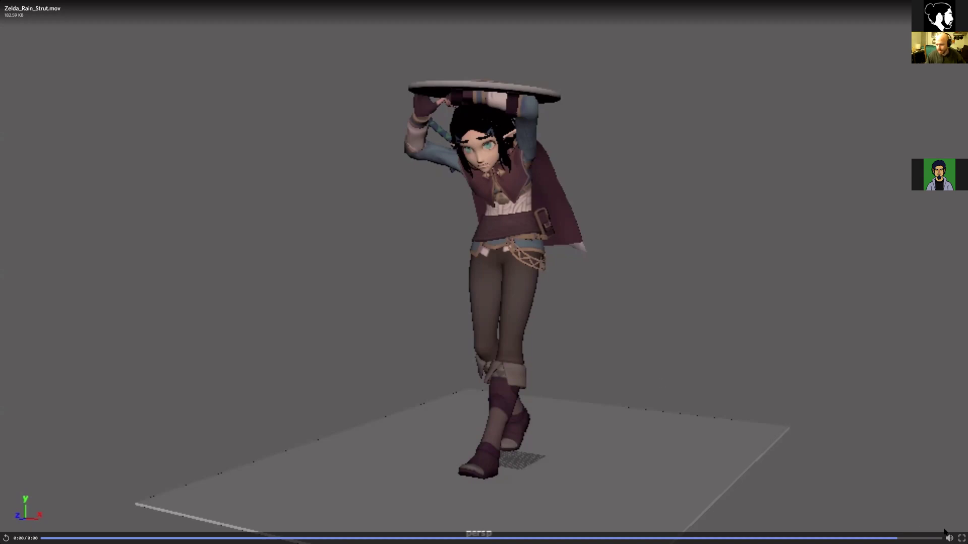
{"action": "left_click", "coordinate": [959, 538]}
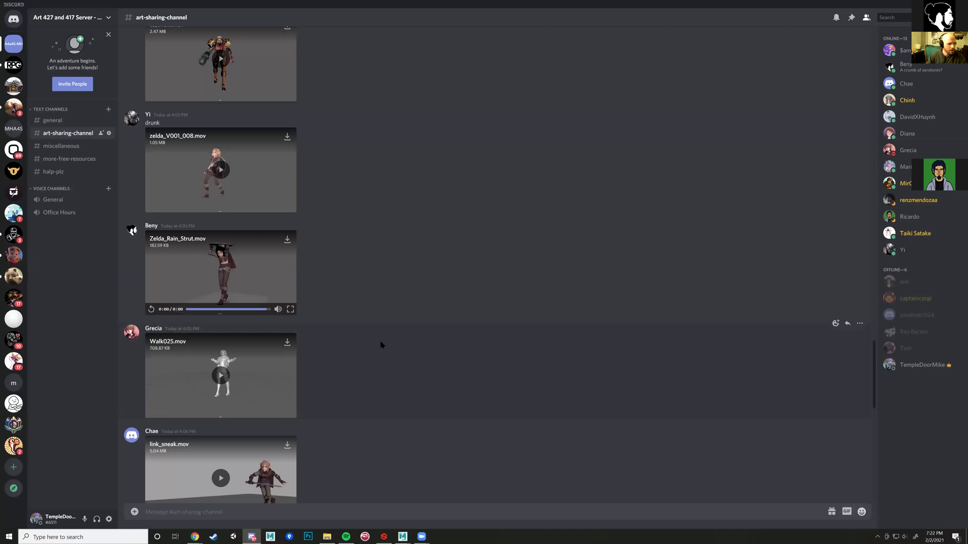
- Look through the walk animation clips posted in the art-sharing-channel, from TestWalk.mov down to the newest messages
{"action": "scroll", "coordinate": [381, 343], "scroll_direction": "up", "scroll_amount": 3}
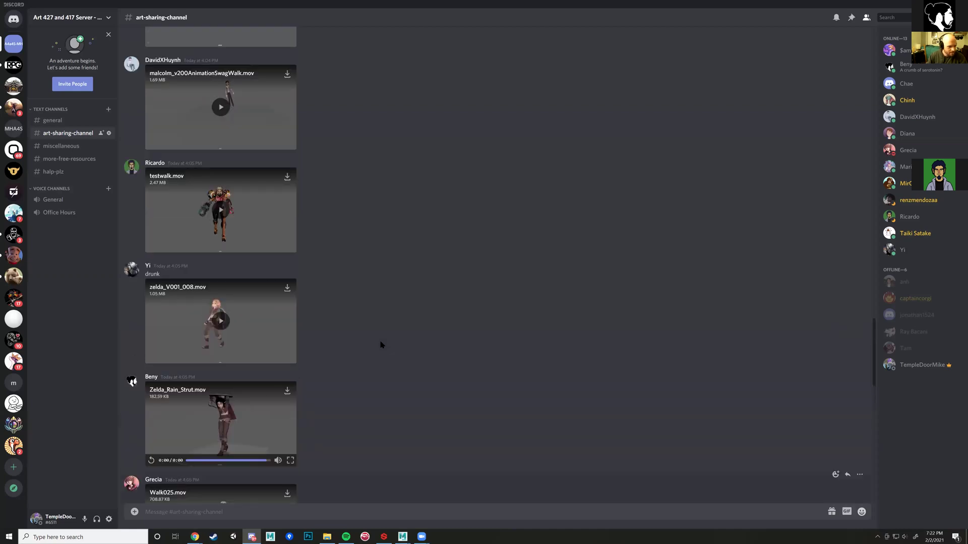
{"action": "scroll", "coordinate": [380, 345], "scroll_direction": "up", "scroll_amount": 2}
{"action": "scroll", "coordinate": [381, 345], "scroll_direction": "up", "scroll_amount": 2}
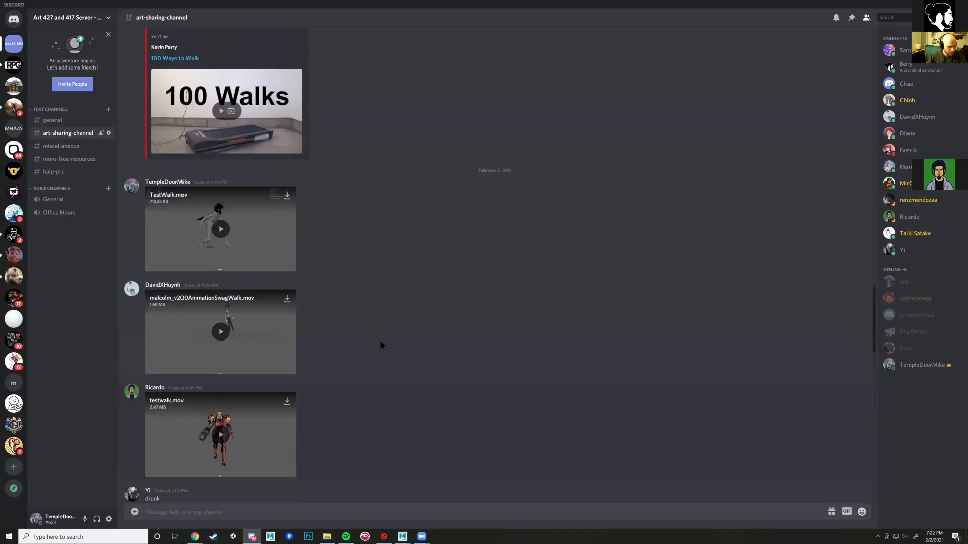
{"action": "scroll", "coordinate": [380, 345], "scroll_direction": "down", "scroll_amount": 7}
{"action": "scroll", "coordinate": [381, 344], "scroll_direction": "down", "scroll_amount": 4}
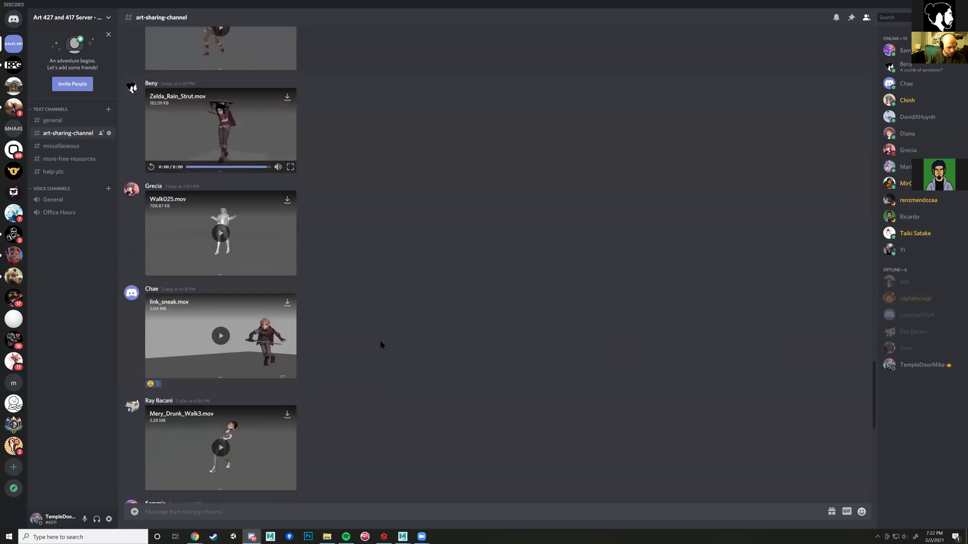
{"action": "scroll", "coordinate": [381, 345], "scroll_direction": "down", "scroll_amount": 8}
{"action": "scroll", "coordinate": [380, 344], "scroll_direction": "down", "scroll_amount": 2}
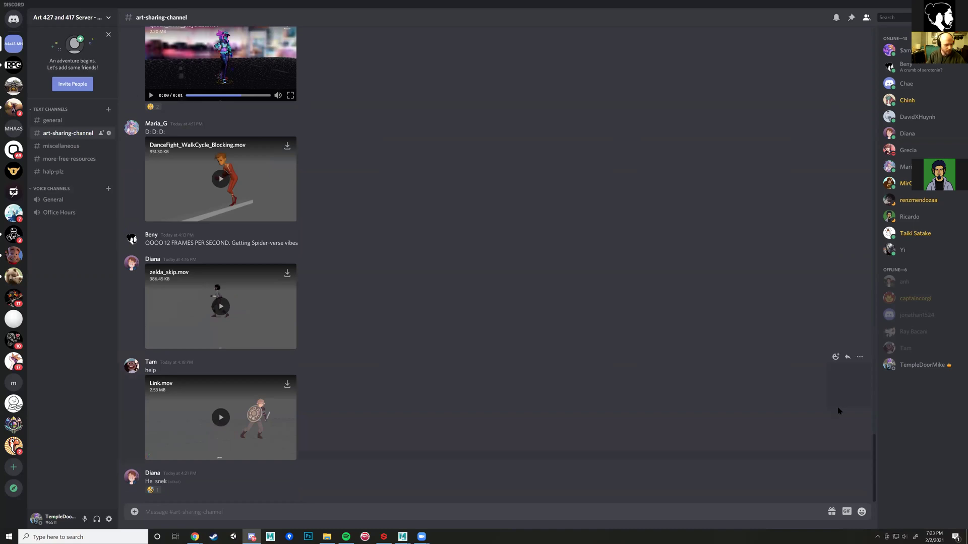
- Switch back to Maya, select the character's global control, review the playback, and select locator1 at the left hand's ball
{"action": "mouse_move", "coordinate": [402, 536]}
{"action": "left_click", "coordinate": [436, 513]}
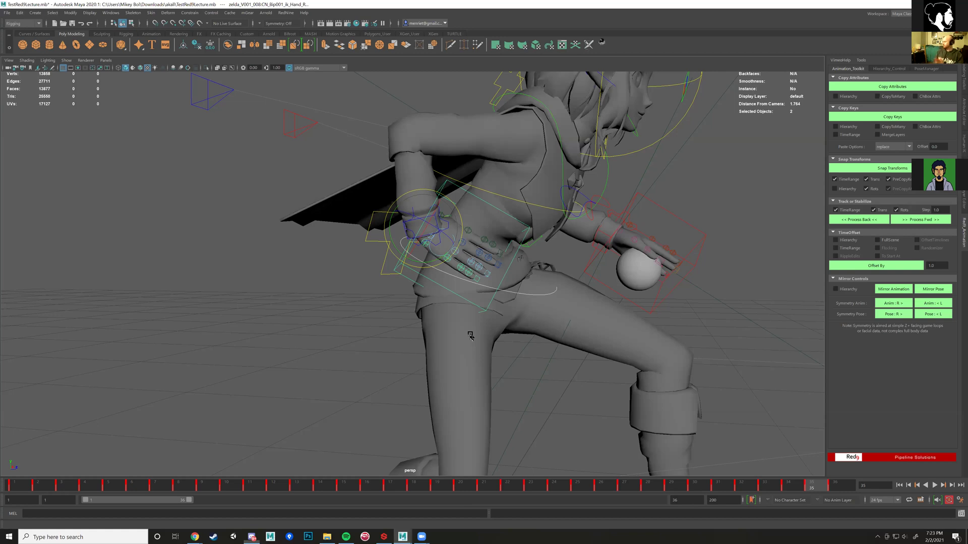
{"action": "key", "text": "a"}
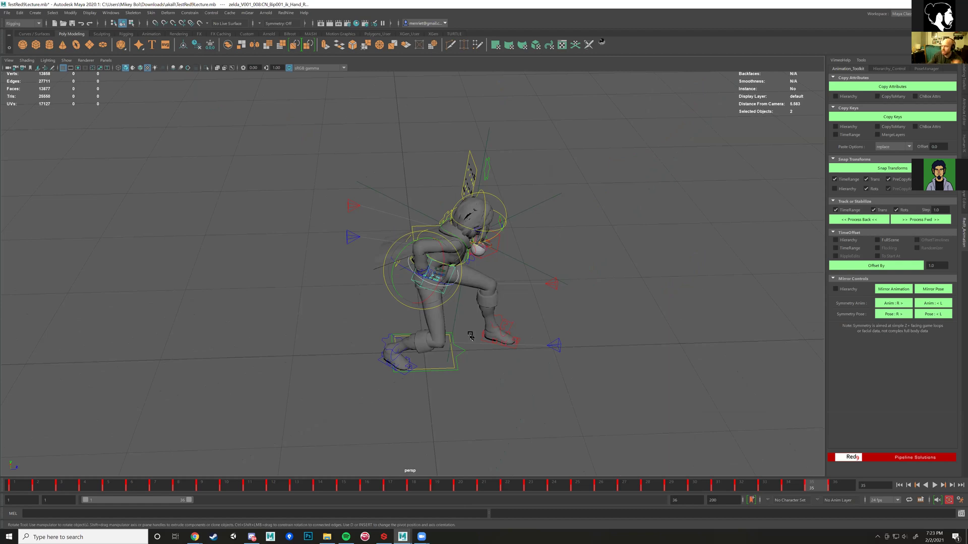
{"action": "left_click", "coordinate": [450, 371]}
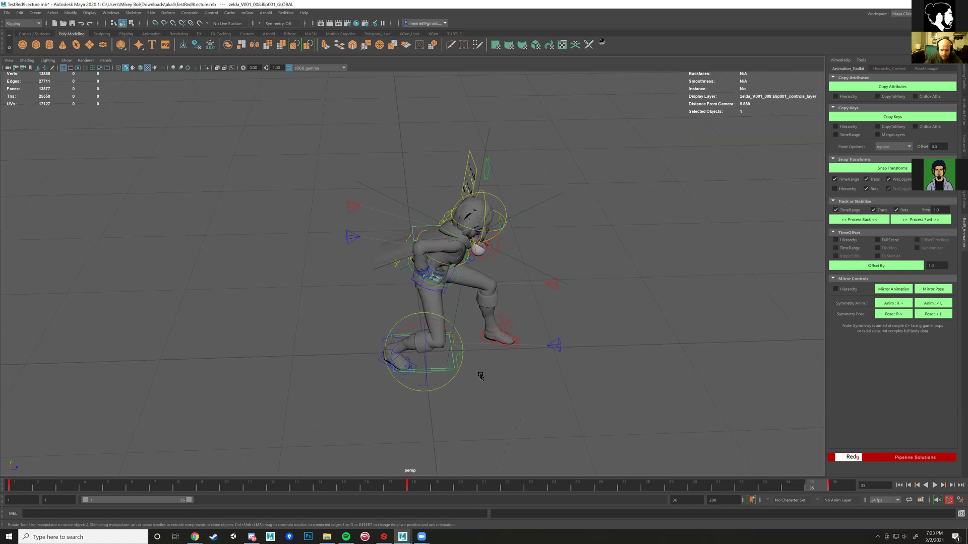
{"action": "key", "text": "alt+v"}
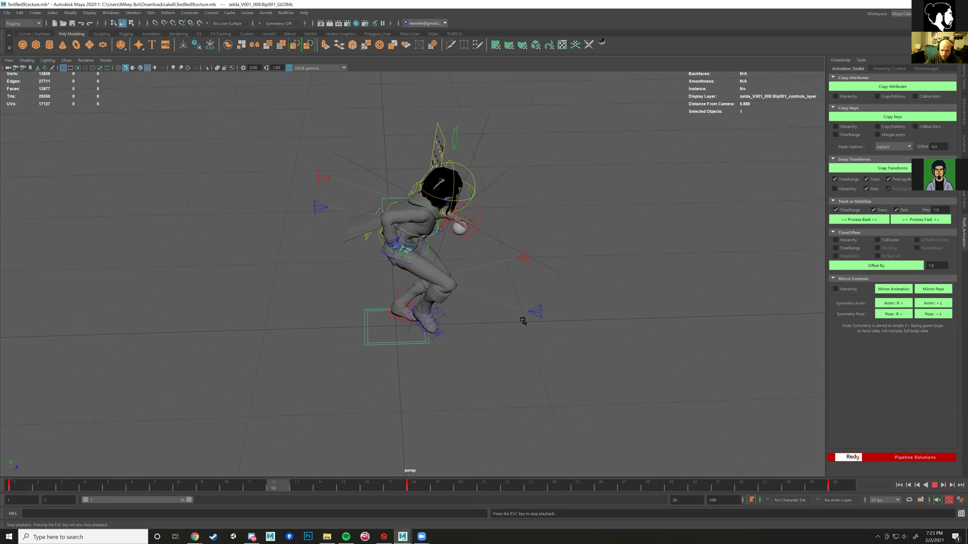
{"action": "key", "text": "Escape"}
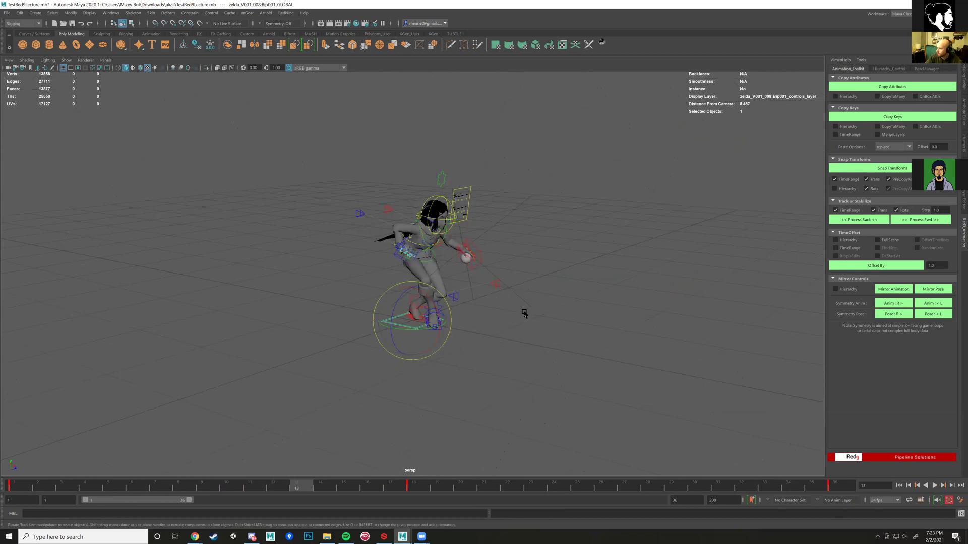
{"action": "left_click_drag", "start_coordinate": [538, 299], "coordinate": [520, 315]}
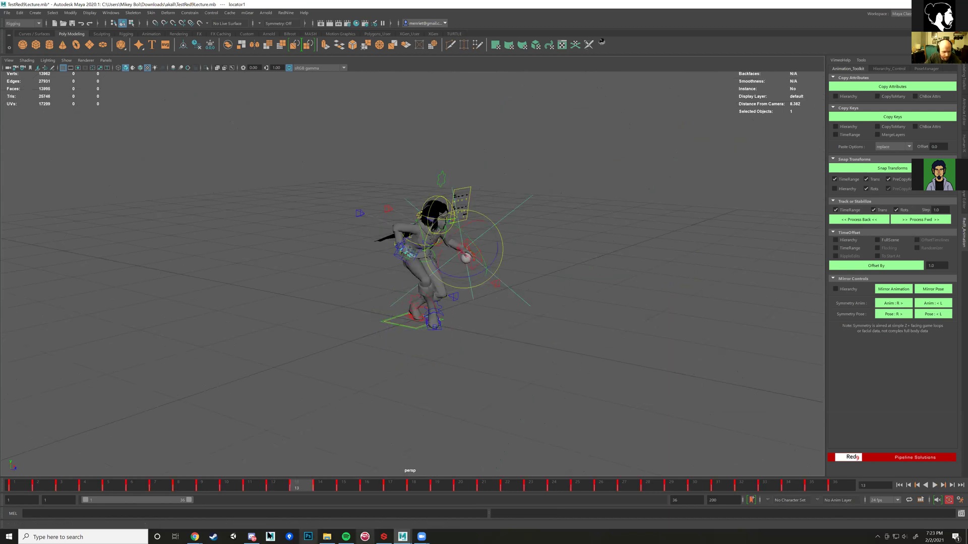
- Switch to Discord and examine the hand on the hip in queen_anim_playblast.mov at full screen, scrubbing through the clip
{"action": "left_click", "coordinate": [257, 515]}
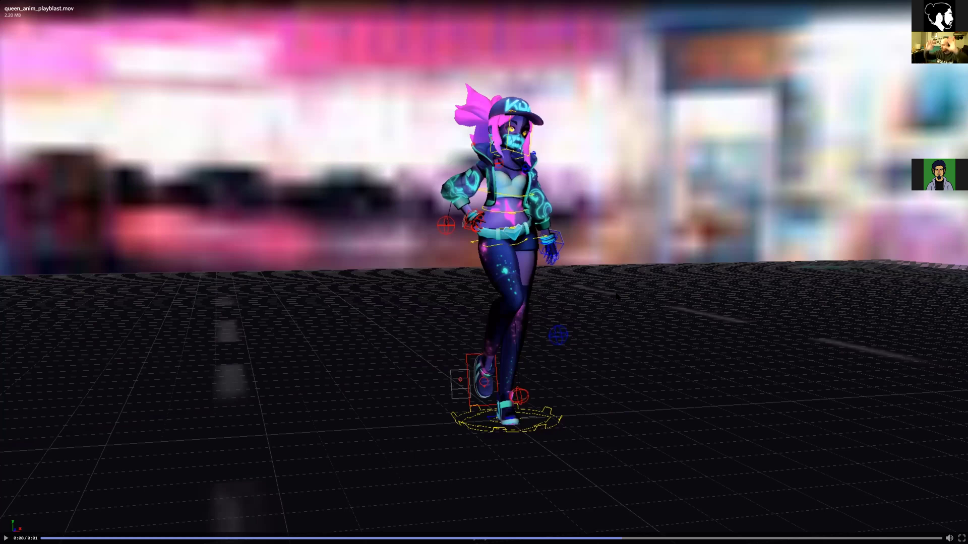
{"action": "left_click", "coordinate": [618, 296]}
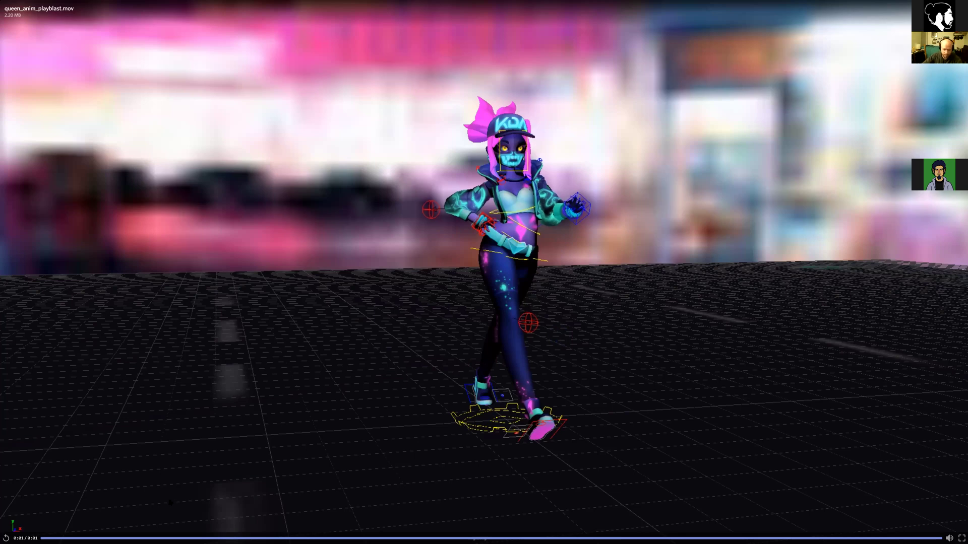
{"action": "left_click", "coordinate": [50, 539]}
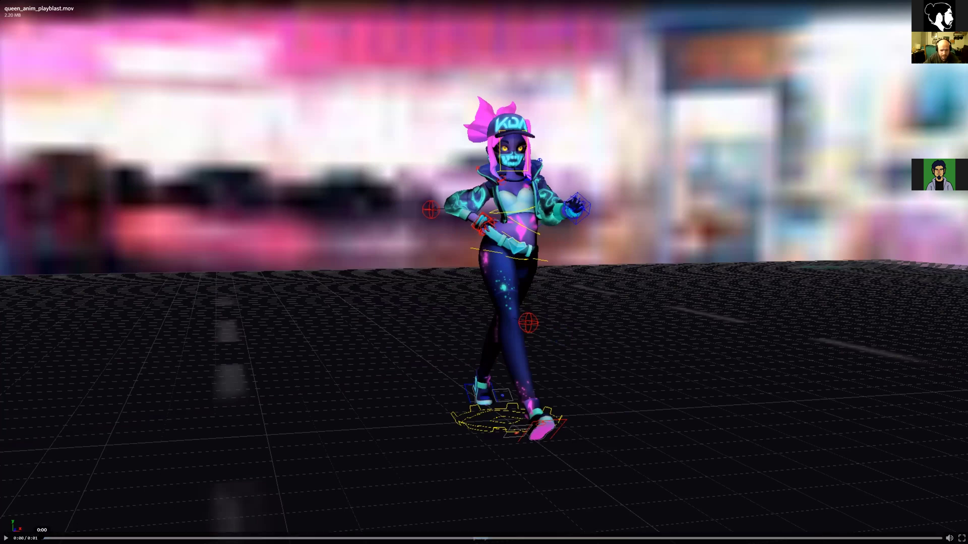
{"action": "left_click", "coordinate": [265, 538]}
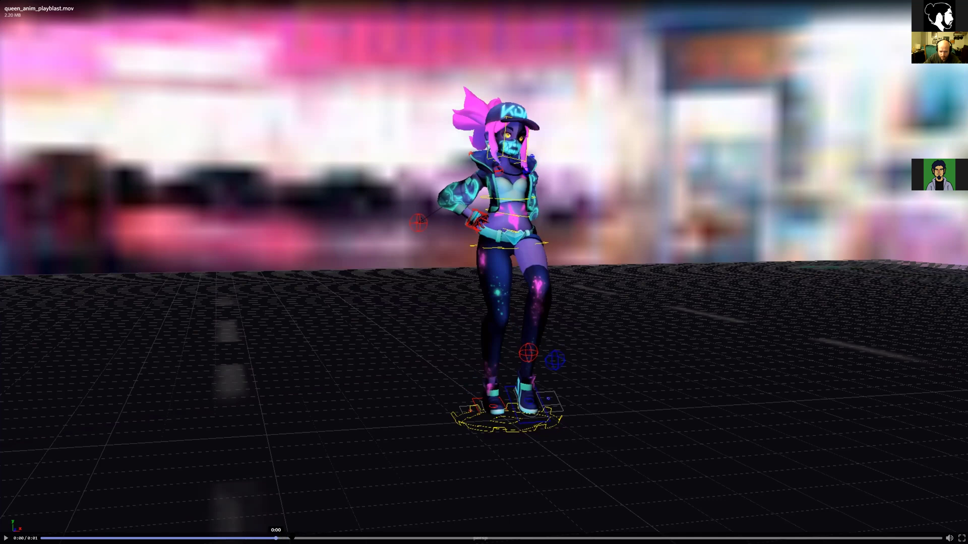
{"action": "left_click_drag", "start_coordinate": [276, 538], "coordinate": [469, 538]}
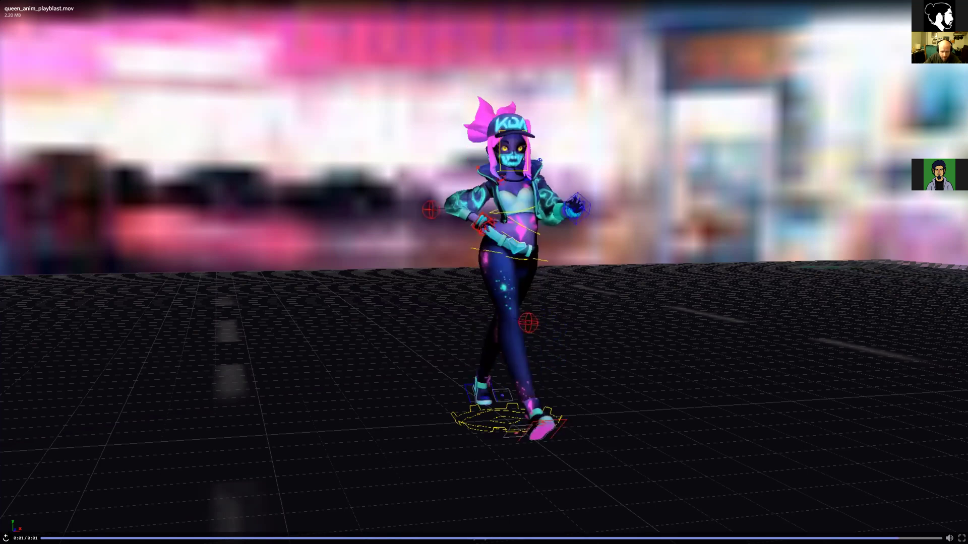
{"action": "left_click", "coordinate": [481, 538]}
{"action": "key", "text": "Escape"}
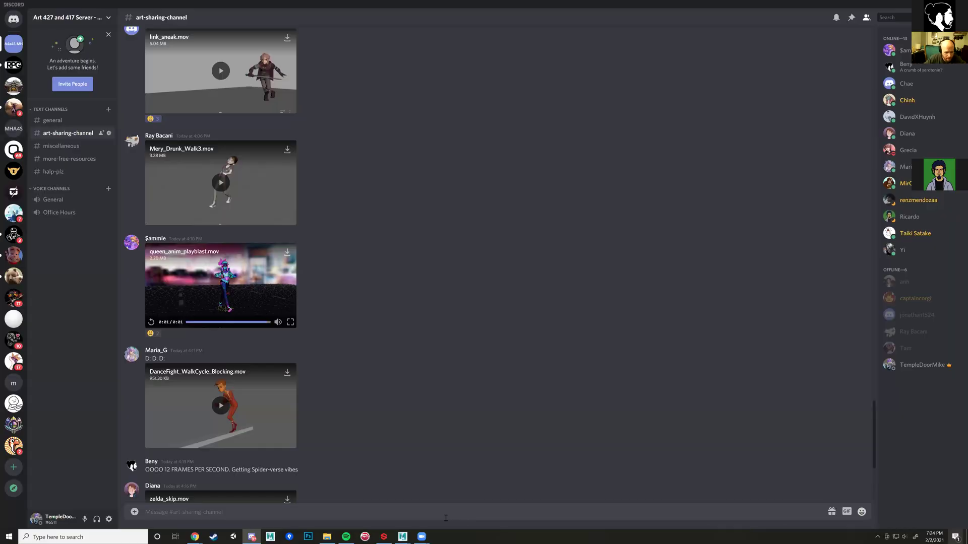
- Switch back to Maya and select the character's global control at its feet
{"action": "mouse_move", "coordinate": [403, 536]}
{"action": "left_click", "coordinate": [426, 504]}
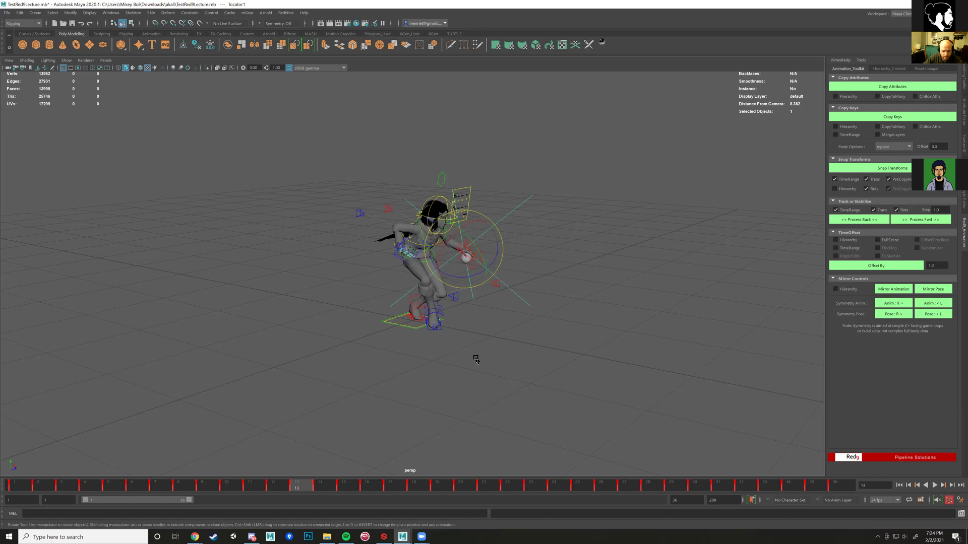
{"action": "scroll", "coordinate": [421, 353], "scroll_direction": "up", "scroll_amount": 3}
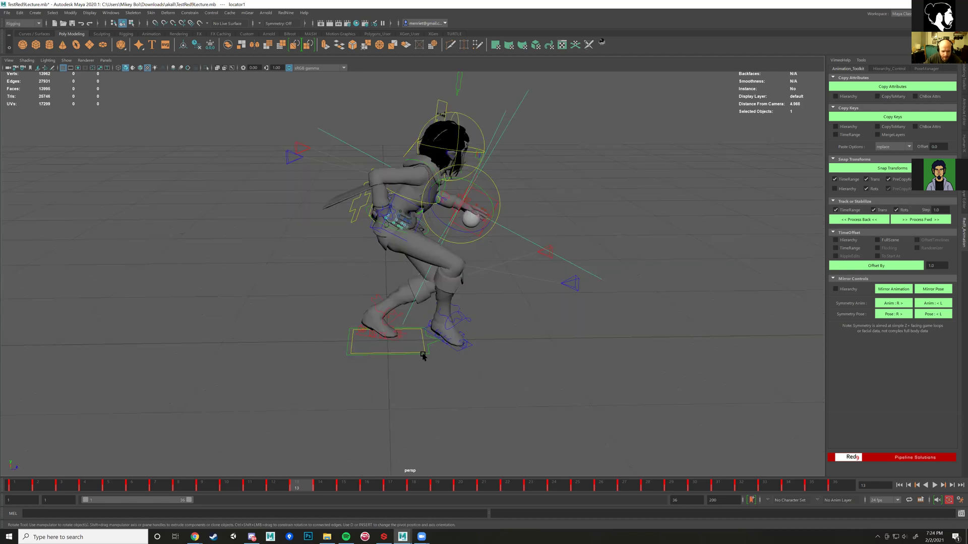
{"action": "left_click", "coordinate": [422, 354]}
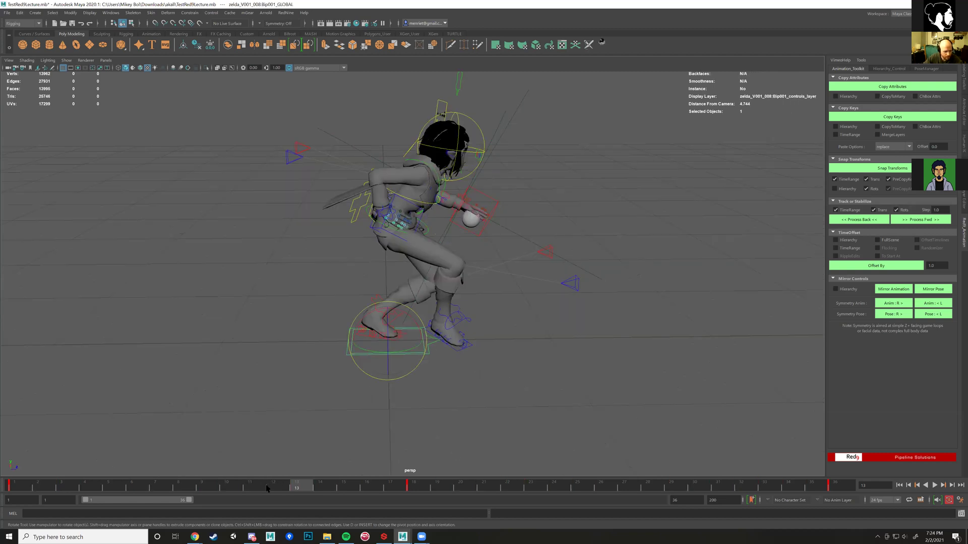
- Save the scene and play the character's animation from frame 1
{"action": "scroll", "coordinate": [509, 373], "scroll_direction": "down", "scroll_amount": 3}
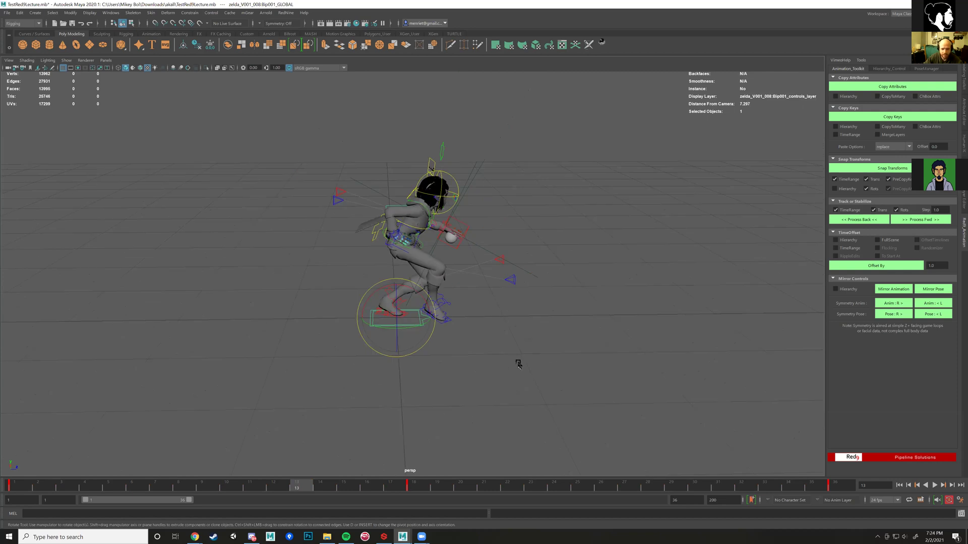
{"action": "left_click_drag", "start_coordinate": [518, 364], "coordinate": [496, 378], "text": "alt"}
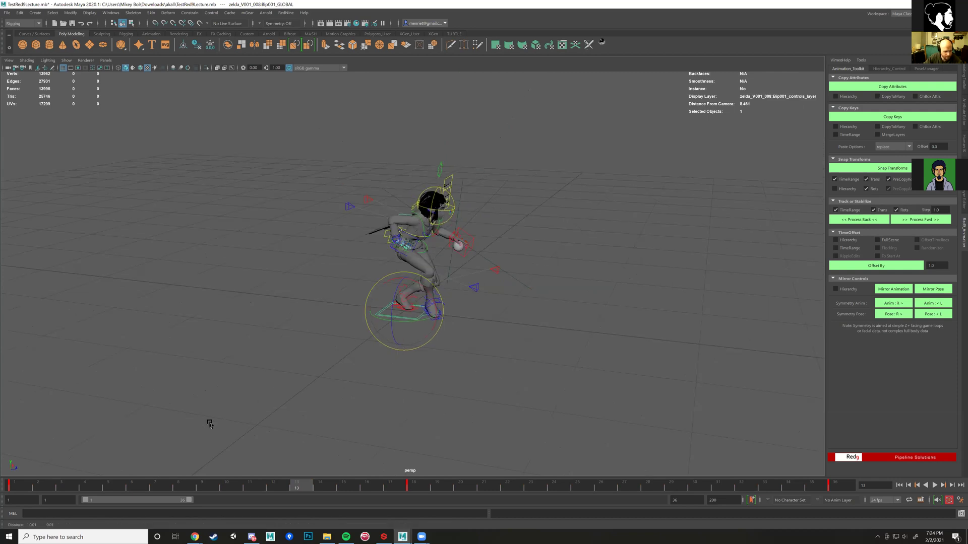
{"action": "left_click_drag", "start_coordinate": [119, 454], "coordinate": [238, 314], "text": "alt"}
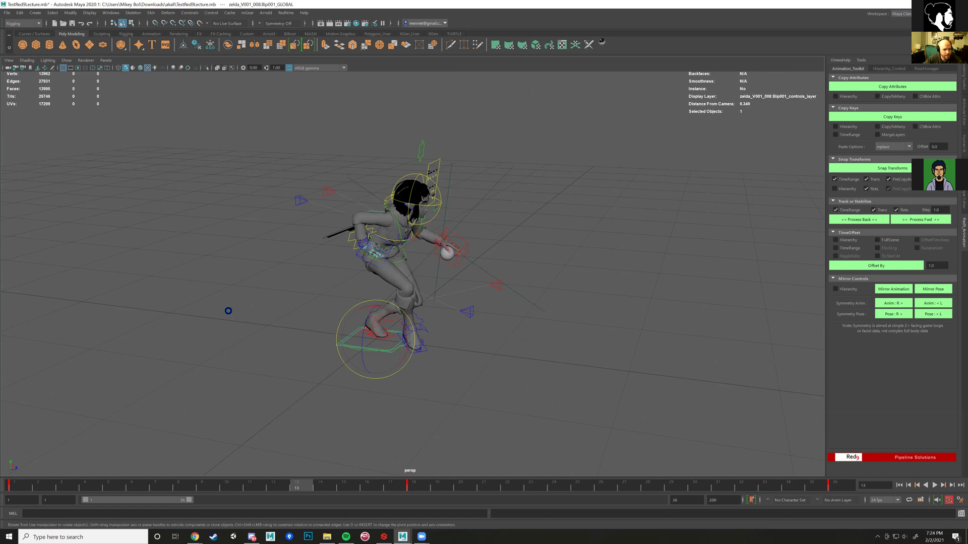
{"action": "key", "text": "ctrl+s"}
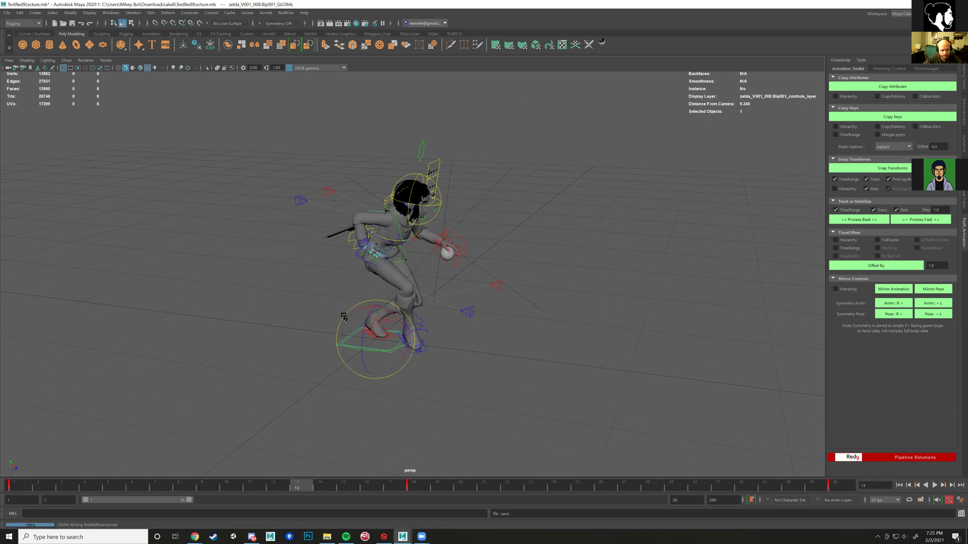
{"action": "left_click", "coordinate": [15, 485]}
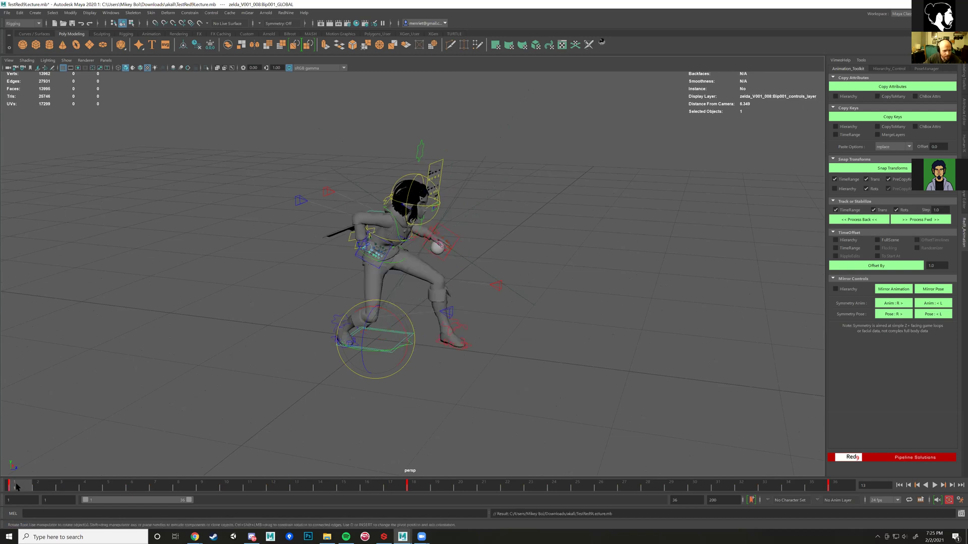
{"action": "key", "text": "alt+v"}
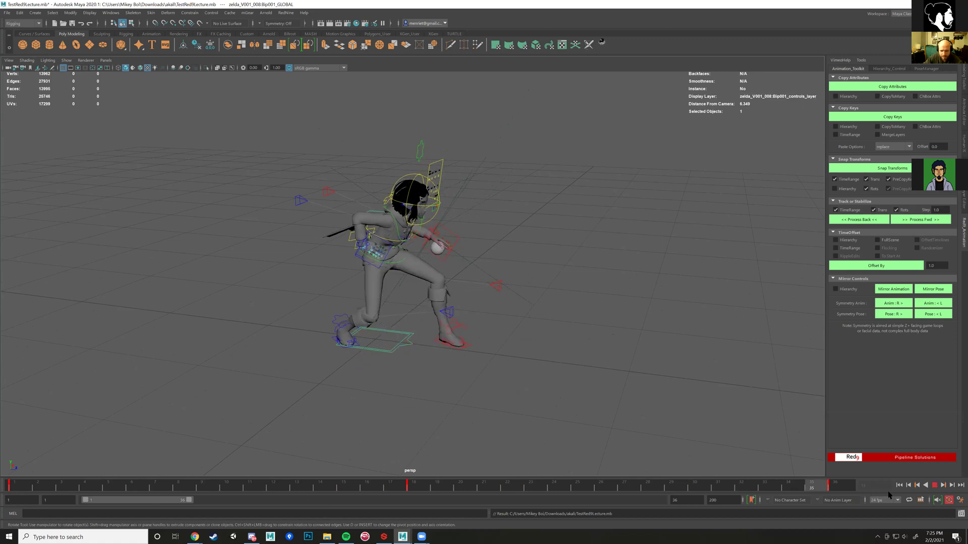
- Stop the playback, set the current time to frame 72, and set the playback range's end to frame 72
{"action": "key", "text": "Escape"}
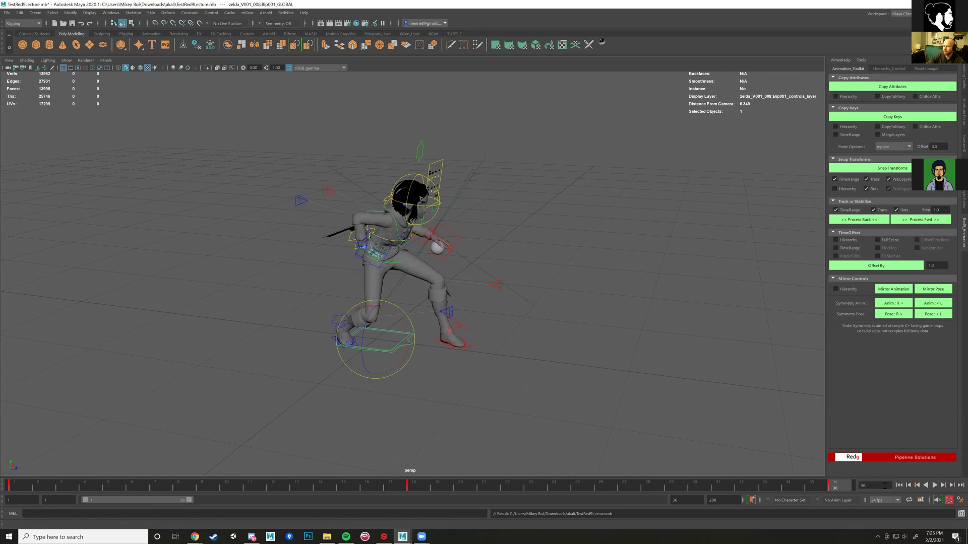
{"action": "left_click", "coordinate": [887, 486]}
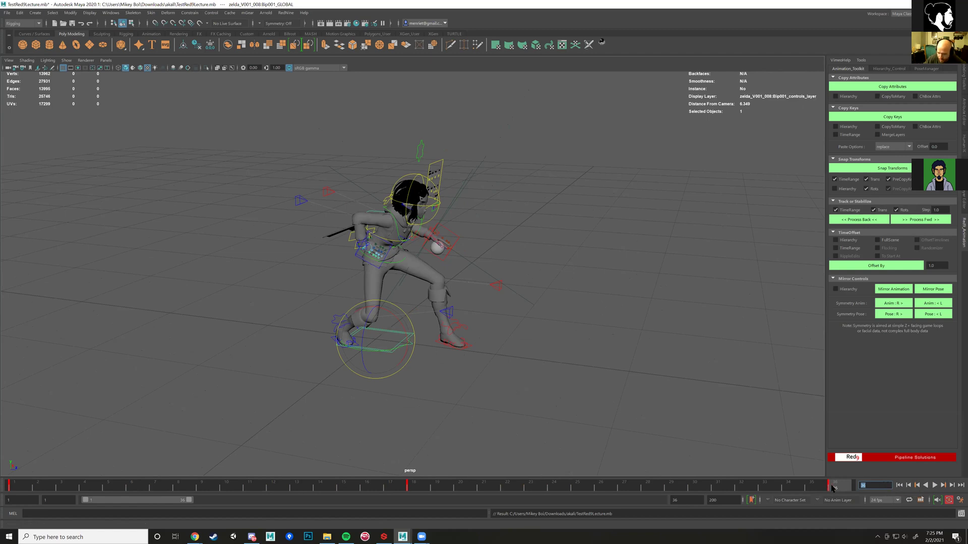
{"action": "double_click", "coordinate": [872, 486]}
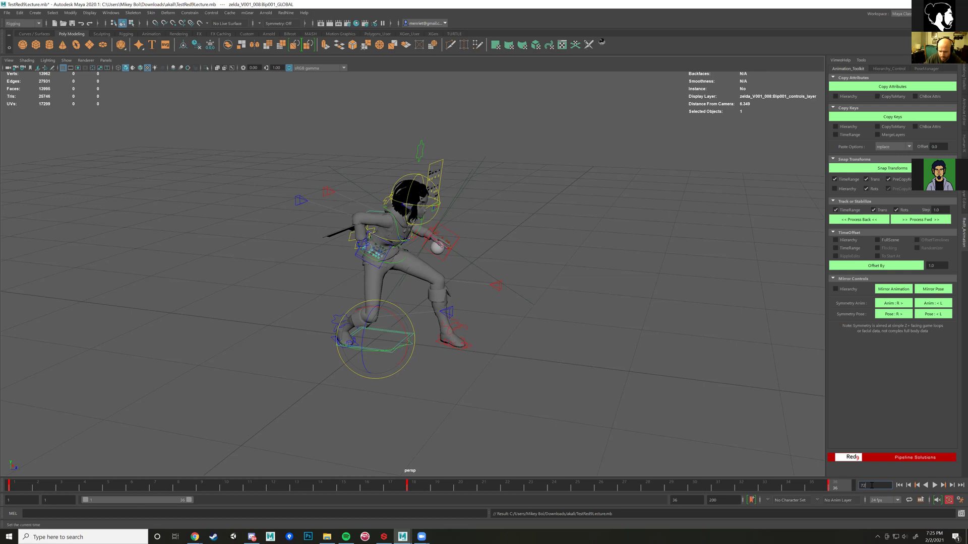
{"action": "key", "text": "Return"}
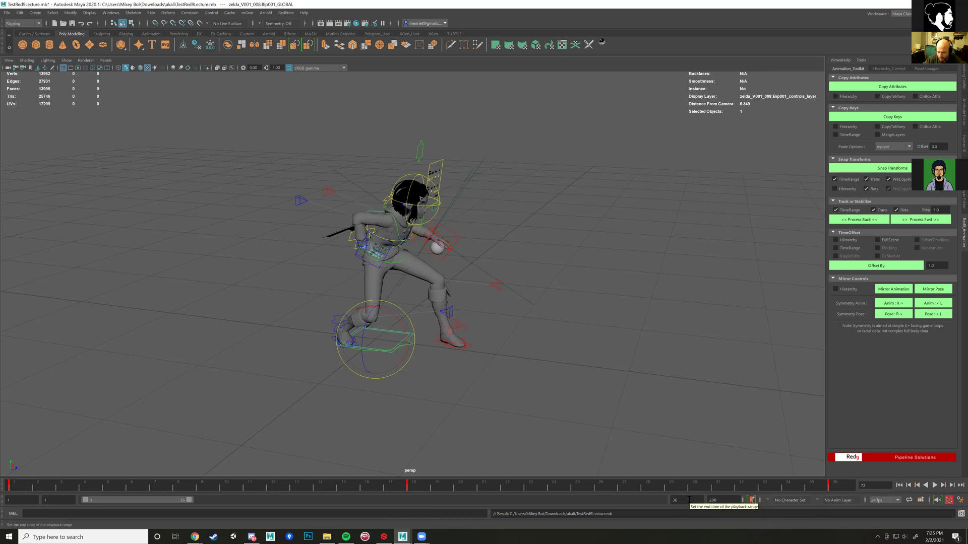
{"action": "left_click", "coordinate": [188, 500]}
{"action": "left_click", "coordinate": [675, 501]}
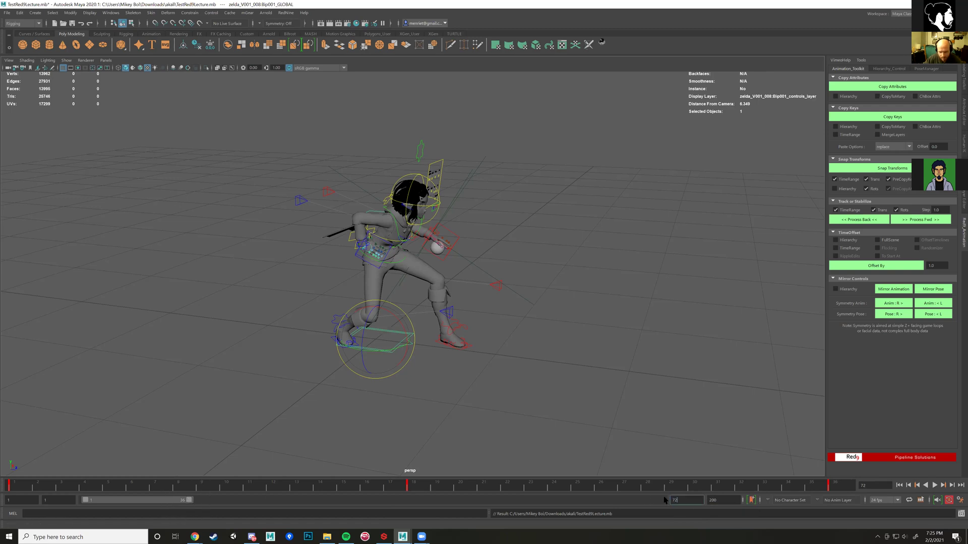
{"action": "key", "text": "Return"}
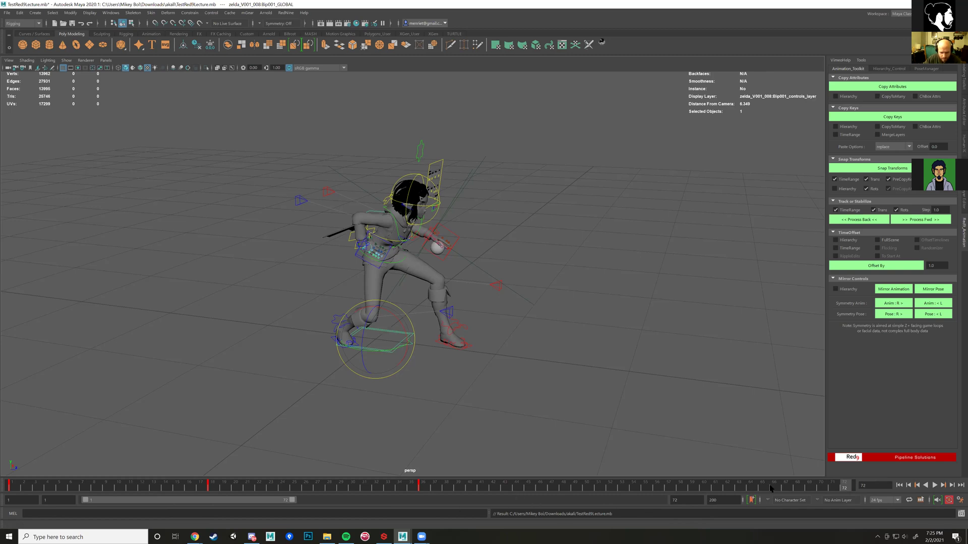
- Play and scrub the walk animation over the extended frame range, stopping at frame 1
{"action": "left_click_drag", "start_coordinate": [844, 486], "coordinate": [298, 469]}
{"action": "key", "text": "comma"}
{"action": "key", "text": "comma"}
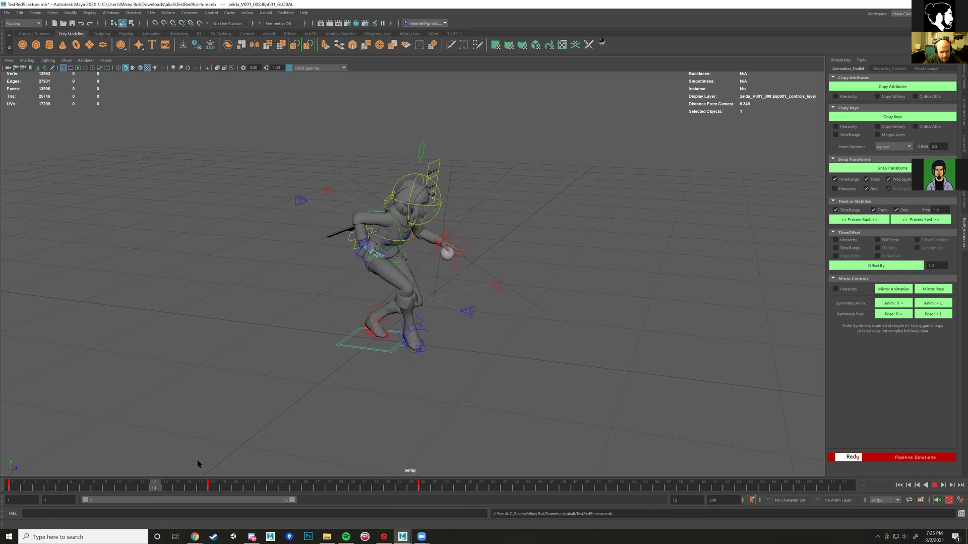
{"action": "left_click", "coordinate": [330, 485]}
{"action": "left_click_drag", "start_coordinate": [479, 490], "coordinate": [94, 489]}
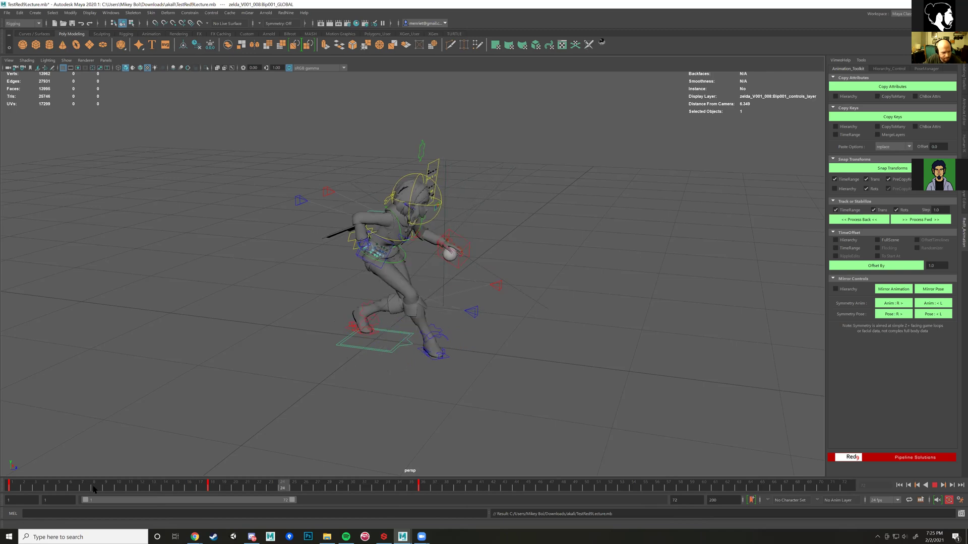
{"action": "key", "text": "Escape"}
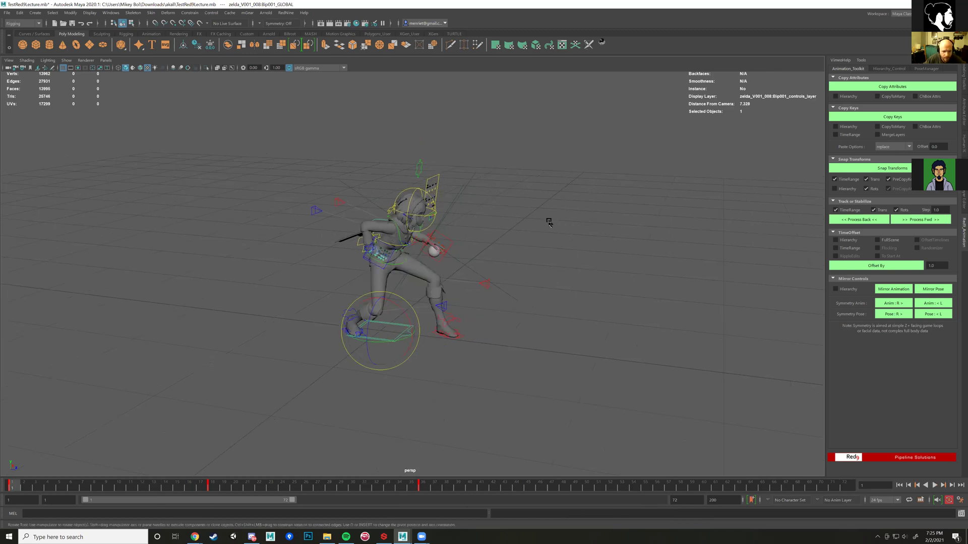
- Select locator1, assign it to a new hidden display layer, and review the animation without the locator
{"action": "scroll", "coordinate": [542, 218], "scroll_direction": "up", "scroll_amount": 4}
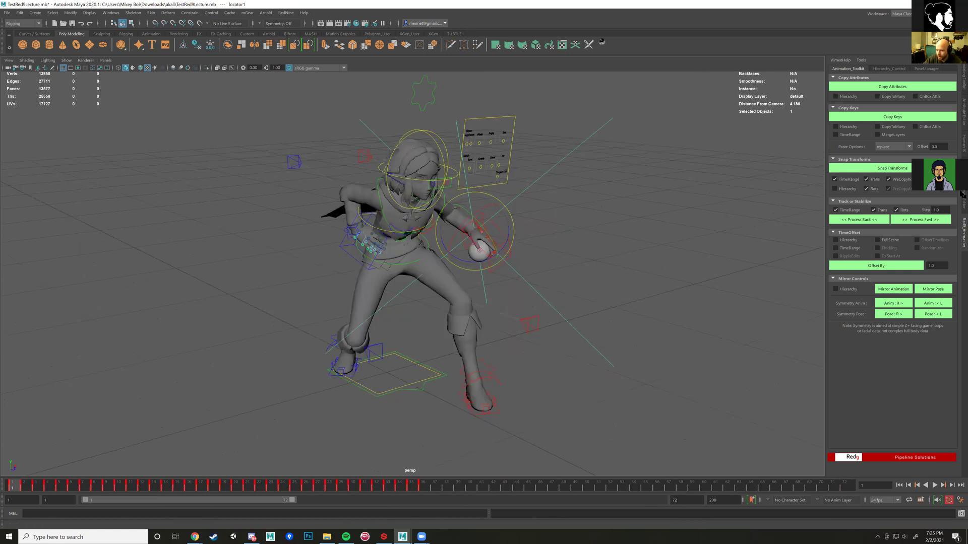
{"action": "left_click", "coordinate": [961, 377]}
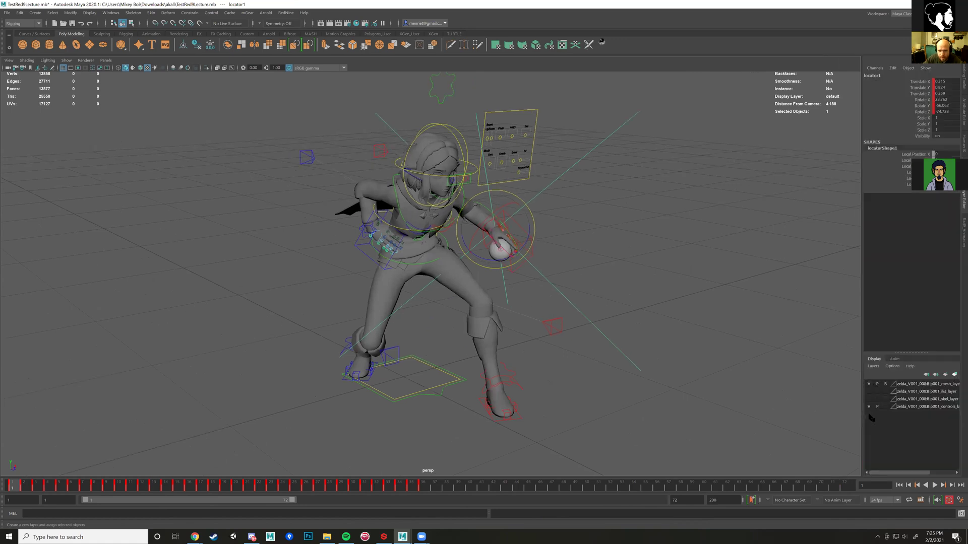
{"action": "left_click", "coordinate": [573, 305]}
{"action": "left_click_drag", "start_coordinate": [573, 305], "coordinate": [587, 288], "text": "alt"}
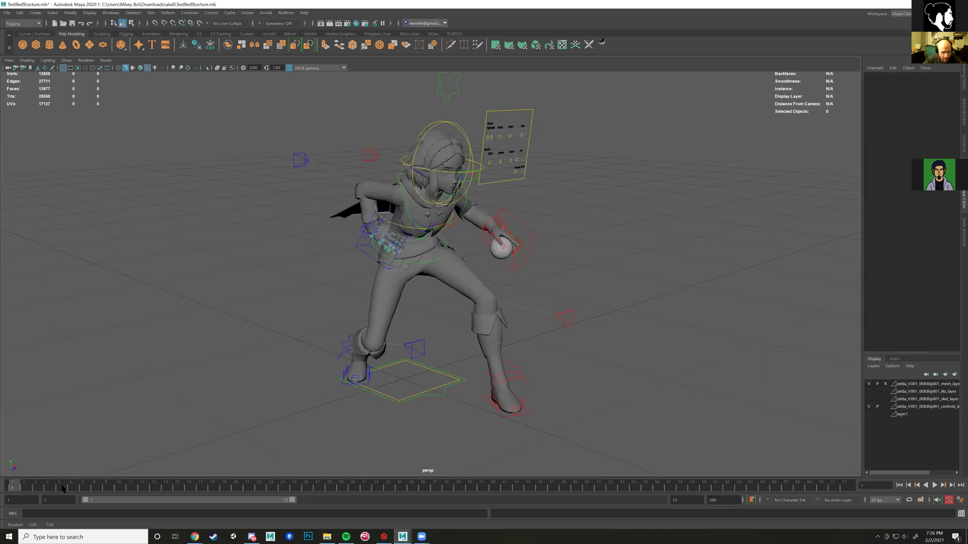
{"action": "key", "text": "alt+v"}
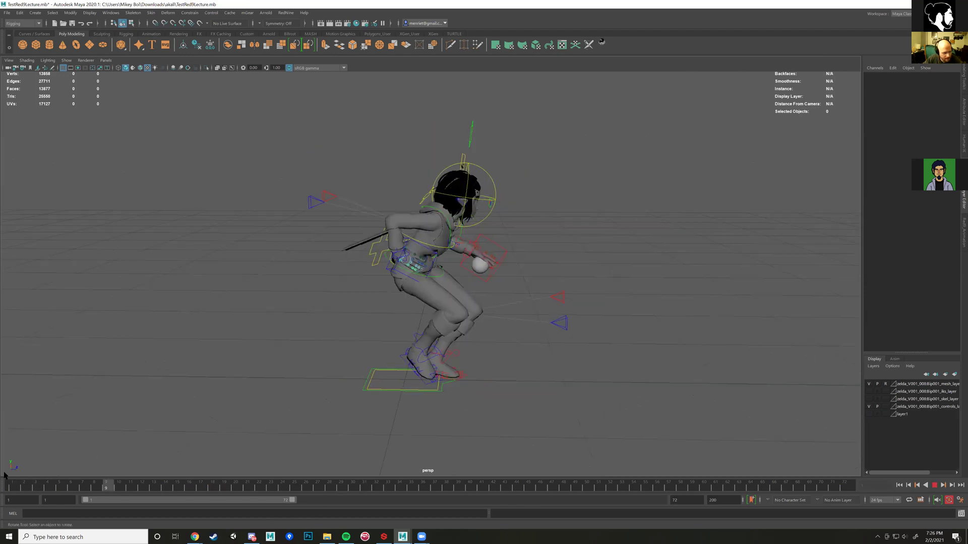
{"action": "key", "text": "Escape"}
- Select all the character's controls together with the ball and copy their keys from frames 1 to 36
{"action": "right_click_drag", "start_coordinate": [629, 259], "coordinate": [488, 243], "text": "alt"}
{"action": "right_click_drag", "start_coordinate": [509, 292], "coordinate": [477, 296], "text": "alt"}
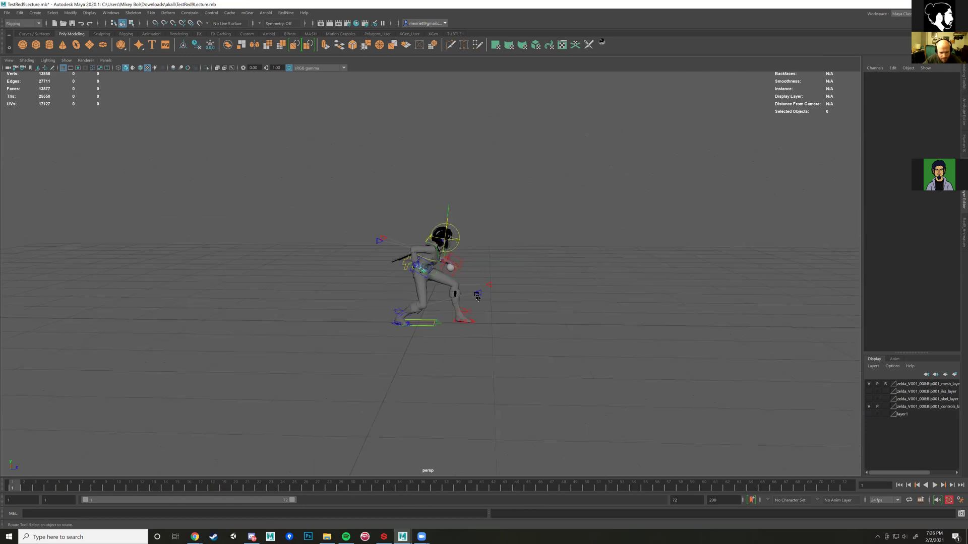
{"action": "left_click_drag", "start_coordinate": [333, 198], "coordinate": [529, 342]}
{"action": "right_click_drag", "start_coordinate": [529, 342], "coordinate": [534, 340], "text": "alt"}
{"action": "left_click_drag", "start_coordinate": [591, 288], "coordinate": [564, 298], "text": "alt"}
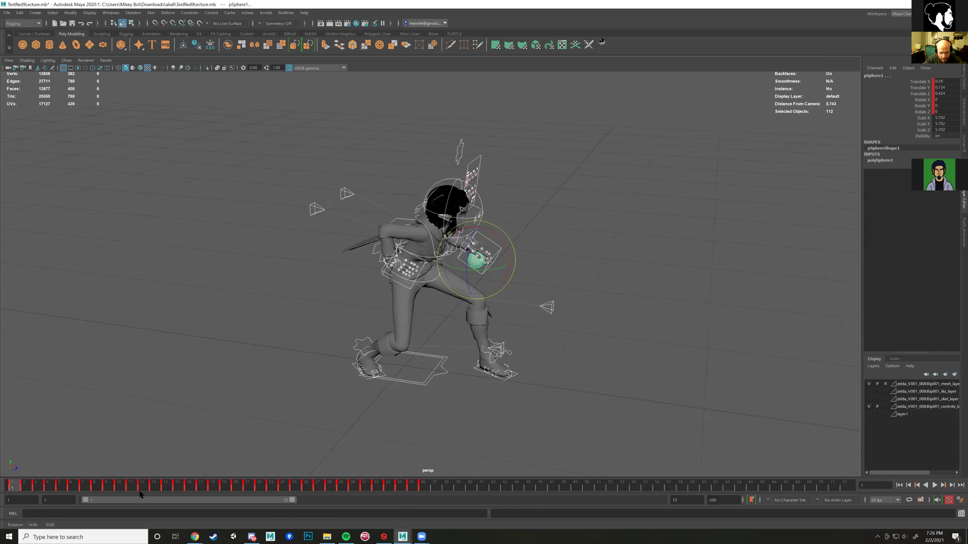
{"action": "key", "text": "alt+v"}
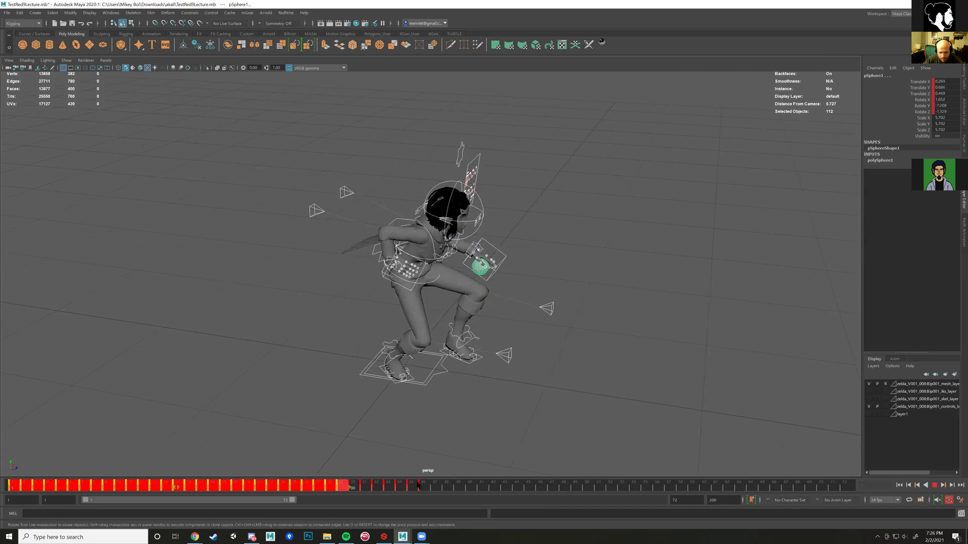
{"action": "left_click_drag", "start_coordinate": [266, 130], "coordinate": [381, 196]}
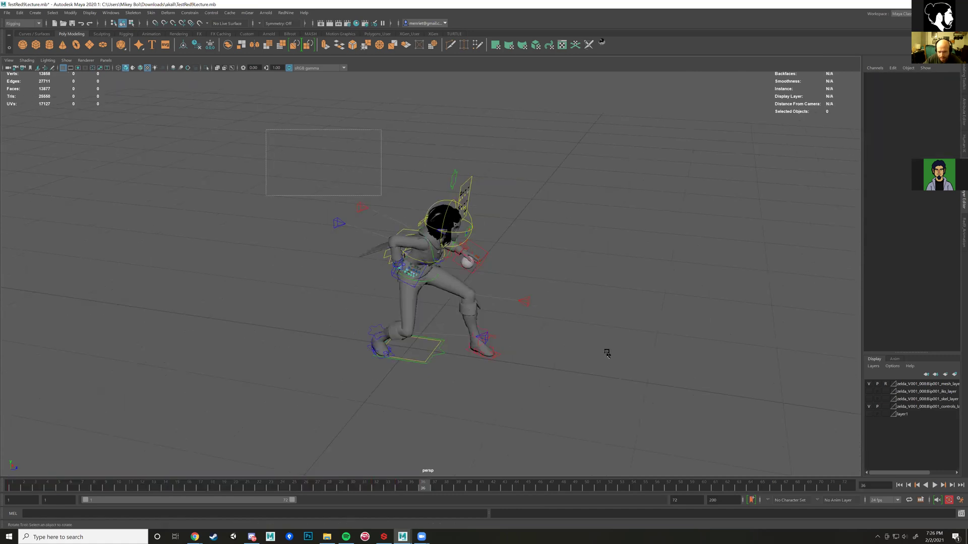
{"action": "left_click_drag", "start_coordinate": [643, 422], "coordinate": [552, 393]}
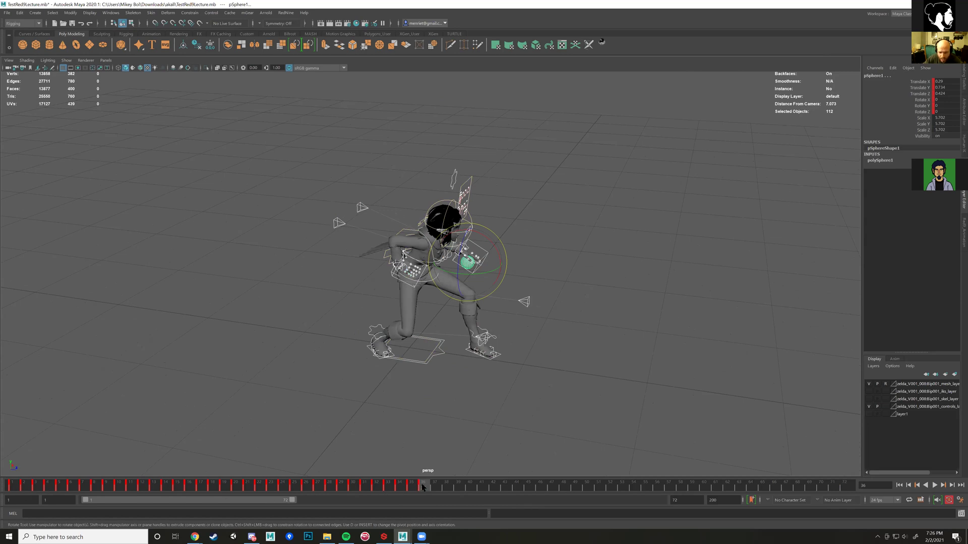
{"action": "left_click_drag", "start_coordinate": [423, 486], "coordinate": [10, 486], "text": "shift"}
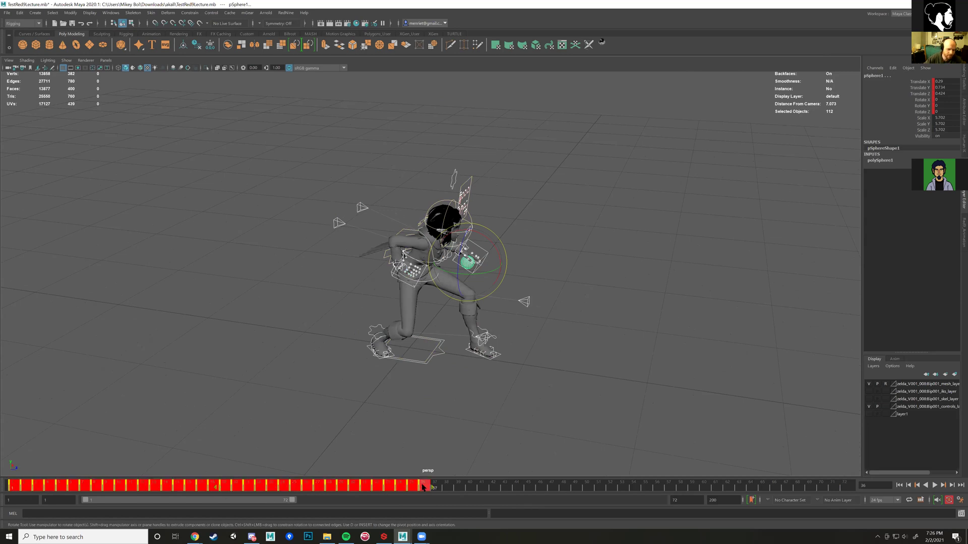
{"action": "right_click", "coordinate": [396, 490]}
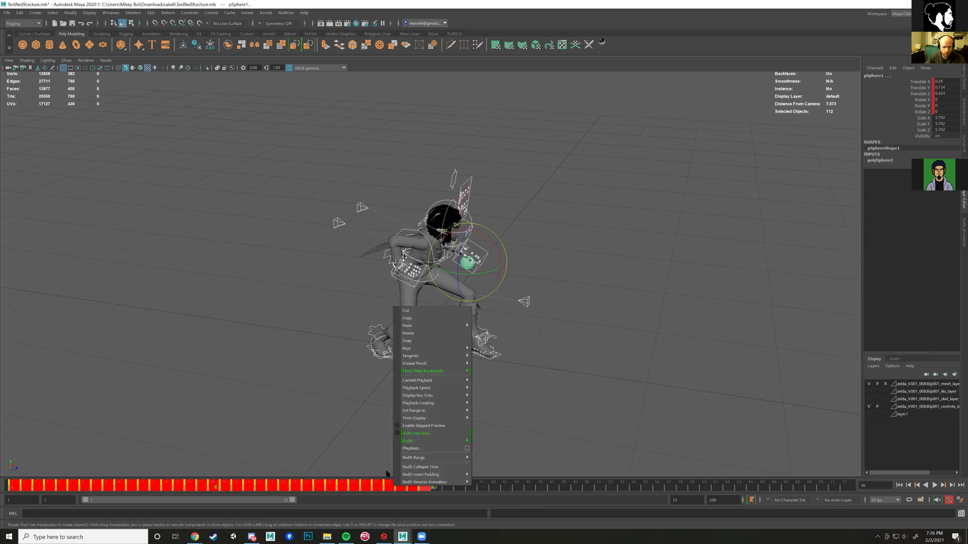
{"action": "left_click", "coordinate": [418, 359]}
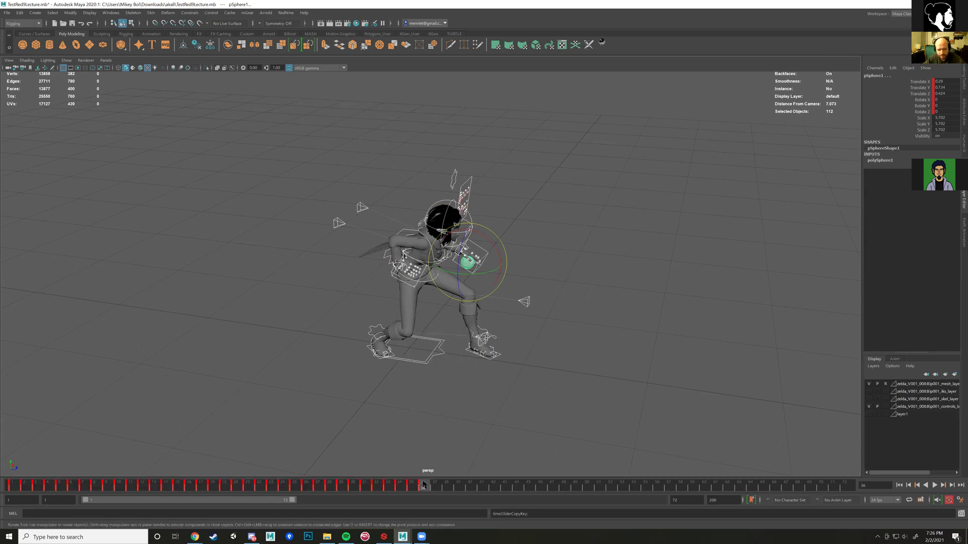
- Paste the copied walk keys at frame 36 for all selected controls and the ball
{"action": "right_click", "coordinate": [430, 489]}
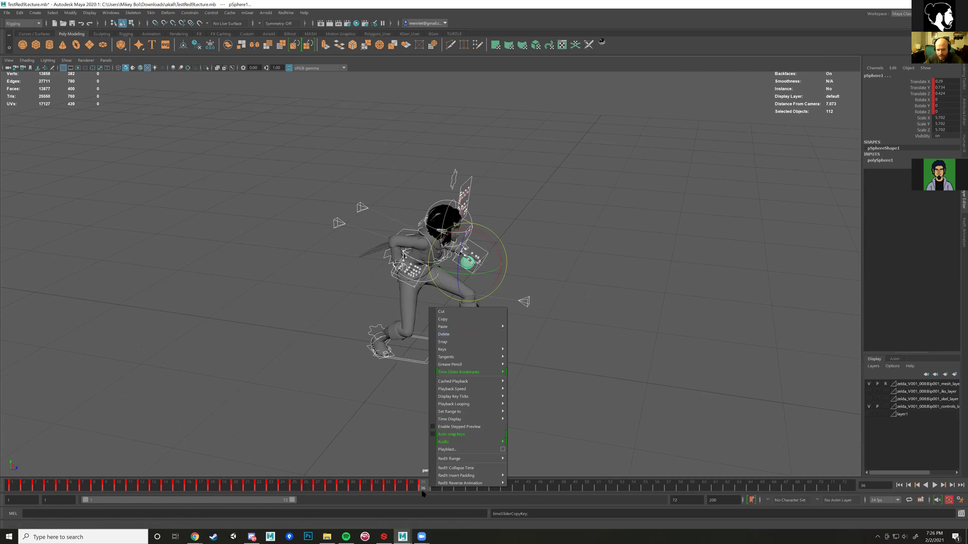
{"action": "left_click", "coordinate": [406, 487]}
{"action": "left_click", "coordinate": [14, 488]}
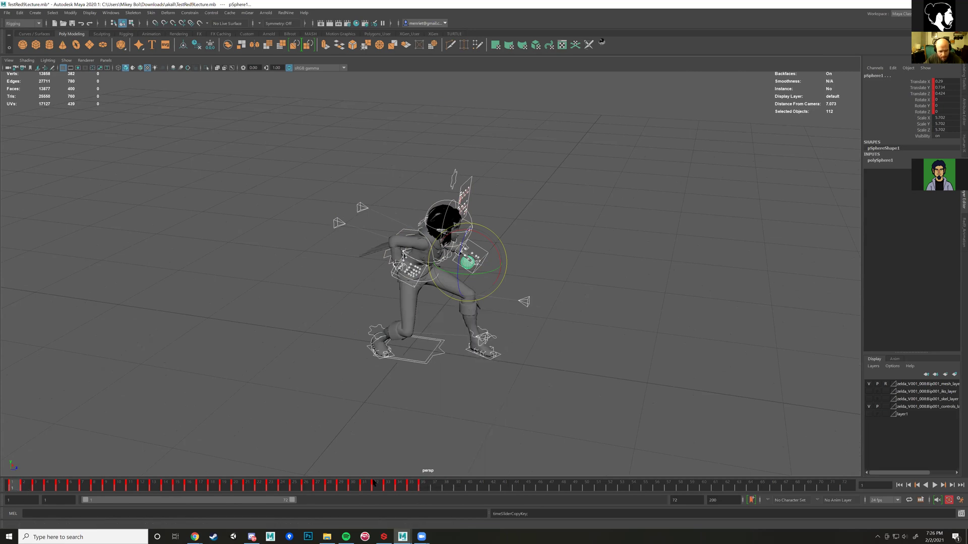
{"action": "left_click", "coordinate": [424, 486]}
{"action": "right_click", "coordinate": [425, 487]}
{"action": "mouse_move", "coordinate": [497, 324]}
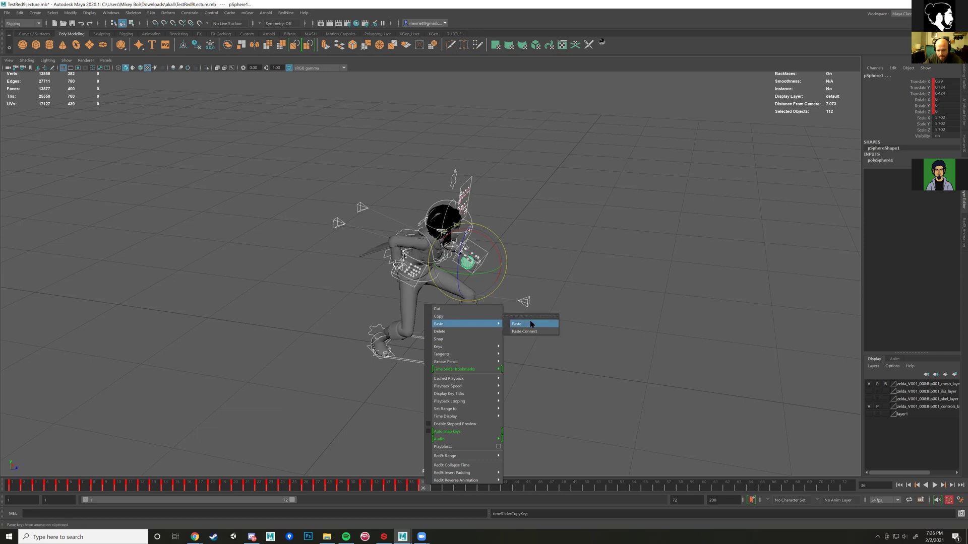
{"action": "left_click", "coordinate": [530, 324]}
- Play the repeated walk cycle, shorten the playback range to end at frame 71, and play it again
{"action": "key", "text": "alt+v"}
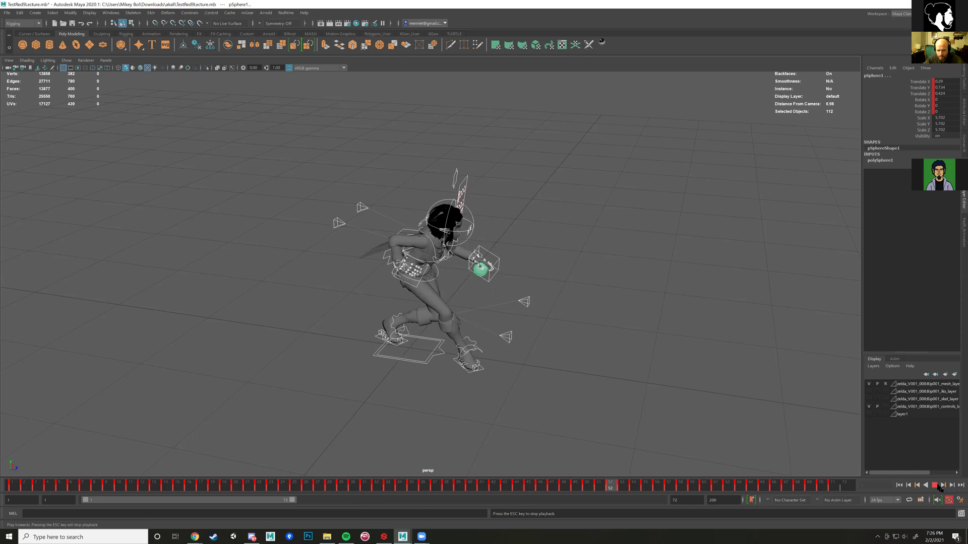
{"action": "left_click", "coordinate": [935, 485]}
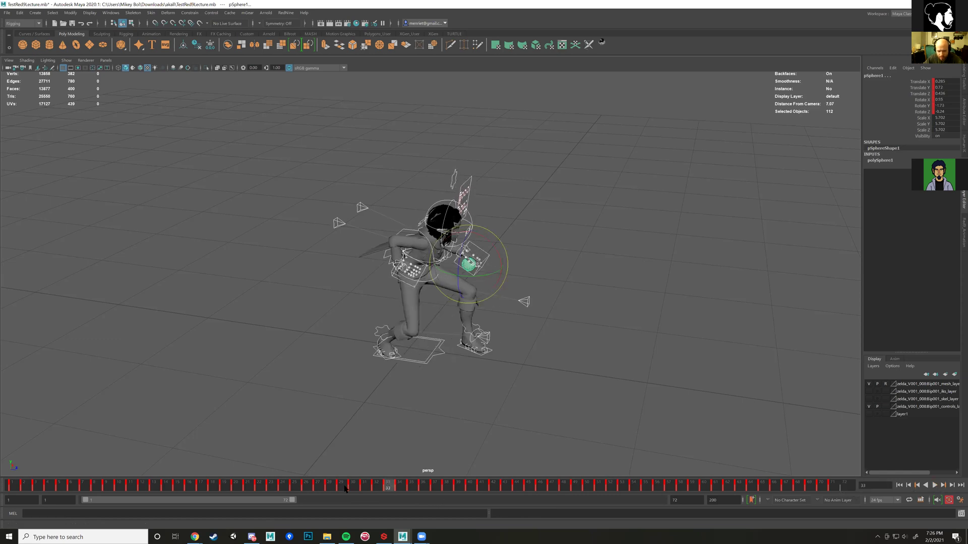
{"action": "left_click_drag", "start_coordinate": [291, 499], "coordinate": [289, 499]}
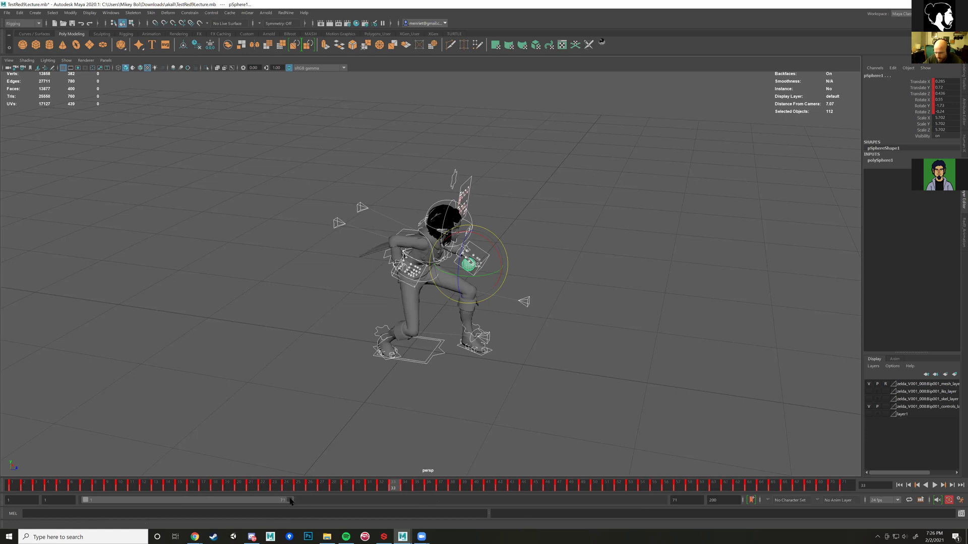
{"action": "key", "text": "alt+v"}
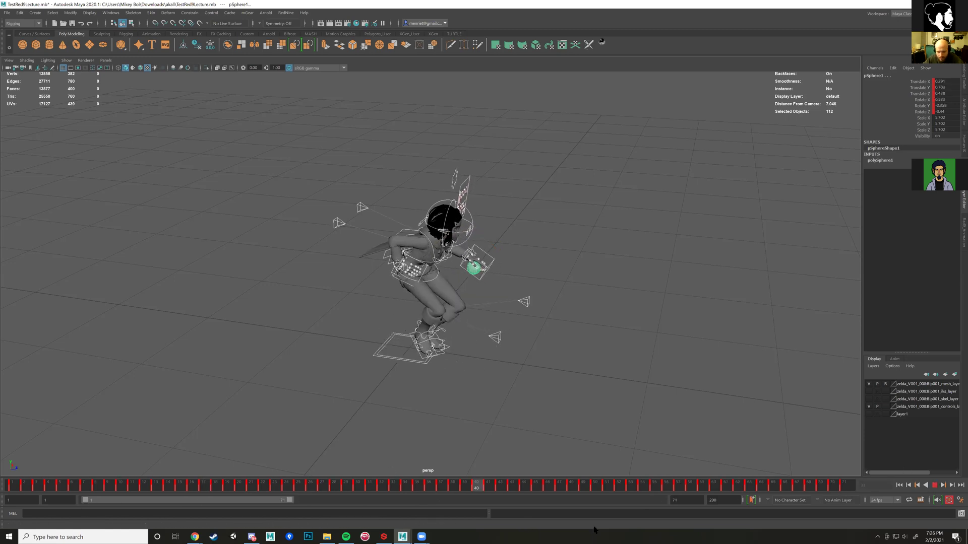
{"action": "left_click", "coordinate": [934, 486]}
- Select only the character's global control at its feet and activate the Move tool
{"action": "left_click", "coordinate": [417, 387]}
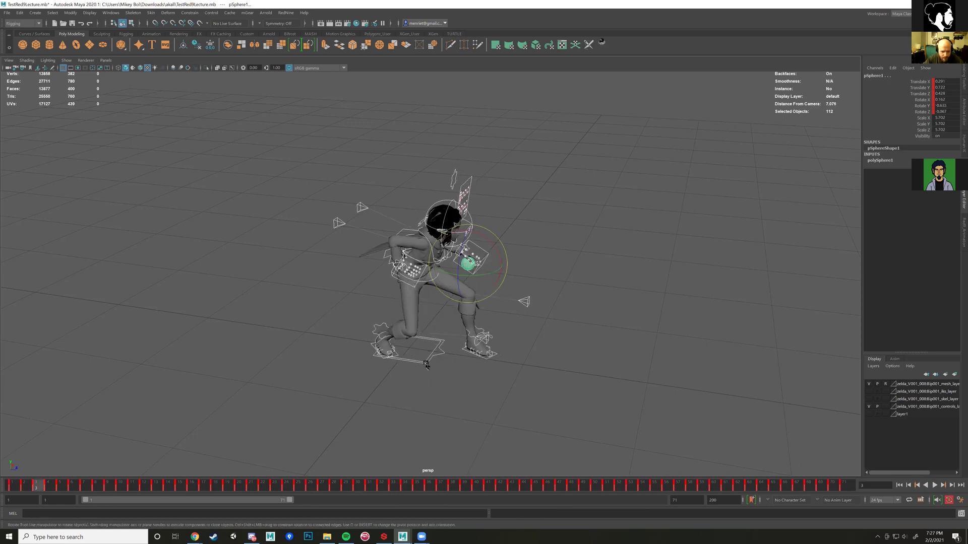
{"action": "scroll", "coordinate": [497, 368], "scroll_direction": "down", "scroll_amount": 3}
{"action": "left_click_drag", "start_coordinate": [456, 349], "coordinate": [479, 343], "text": "alt"}
{"action": "middle_click_drag", "start_coordinate": [479, 343], "coordinate": [516, 355], "text": "alt"}
{"action": "scroll", "coordinate": [468, 345], "scroll_direction": "up", "scroll_amount": 1}
{"action": "key", "text": "q"}
{"action": "left_click", "coordinate": [501, 338]}
{"action": "left_click", "coordinate": [438, 334]}
{"action": "key", "text": "e"}
{"action": "key", "text": "w"}
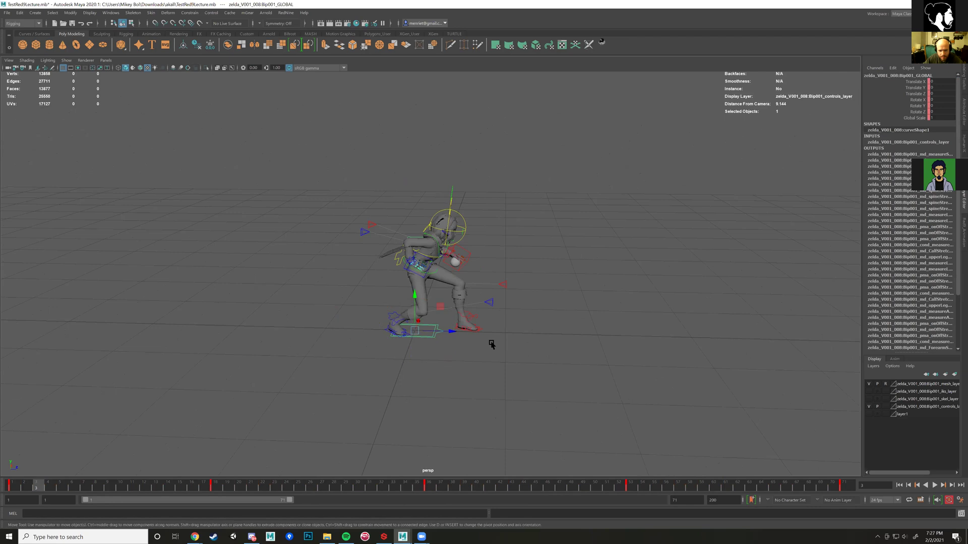
- Play the walk, go to frame 71, and move the global control forward along Z by about 1.73 units
{"action": "key", "text": "alt+v"}
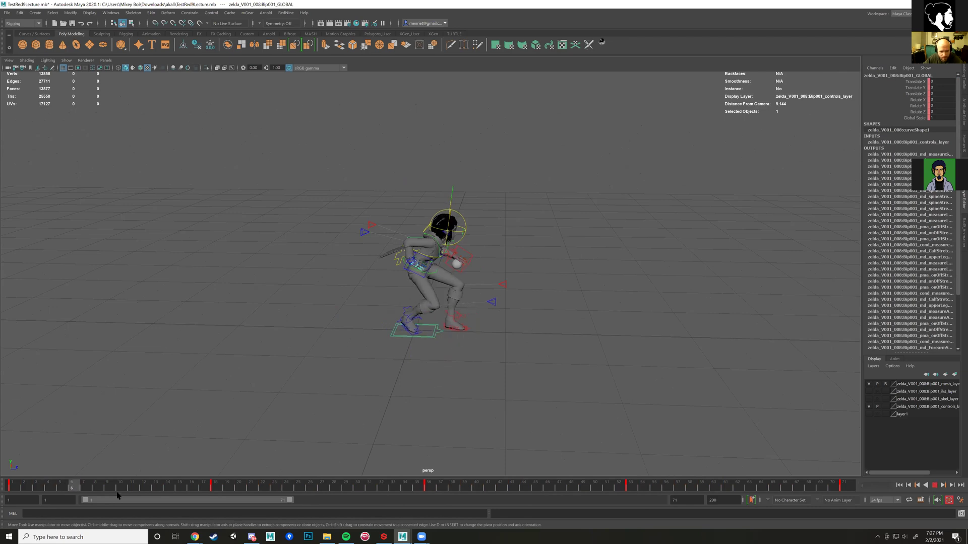
{"action": "left_click_drag", "start_coordinate": [853, 487], "coordinate": [854, 486]}
{"action": "left_click_drag", "start_coordinate": [453, 334], "coordinate": [611, 345]}
- Delete the global control's intermediate keys between its first and last keys, and play the forward-moving walk
{"action": "left_click_drag", "start_coordinate": [825, 489], "coordinate": [175, 488]}
{"action": "right_click", "coordinate": [222, 487]}
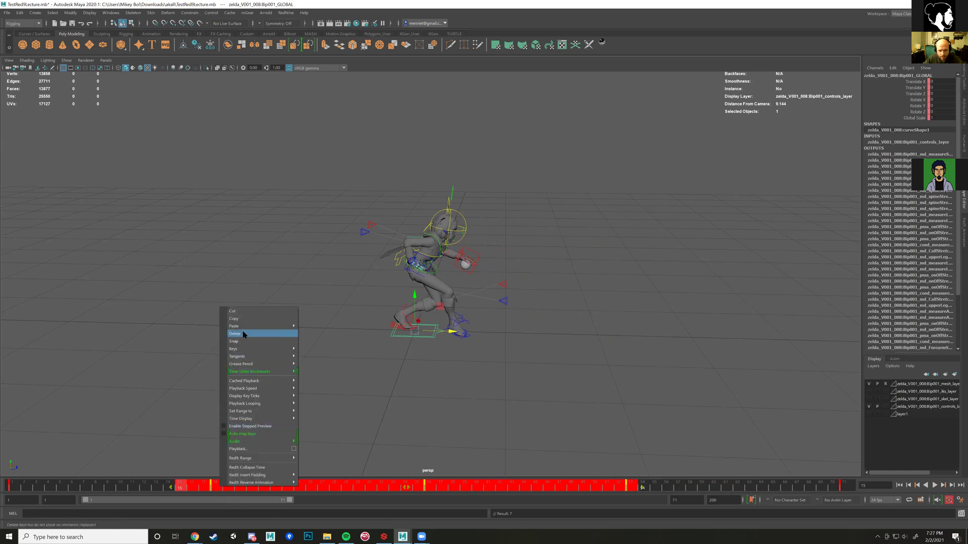
{"action": "left_click", "coordinate": [243, 334]}
{"action": "key", "text": "alt+v"}
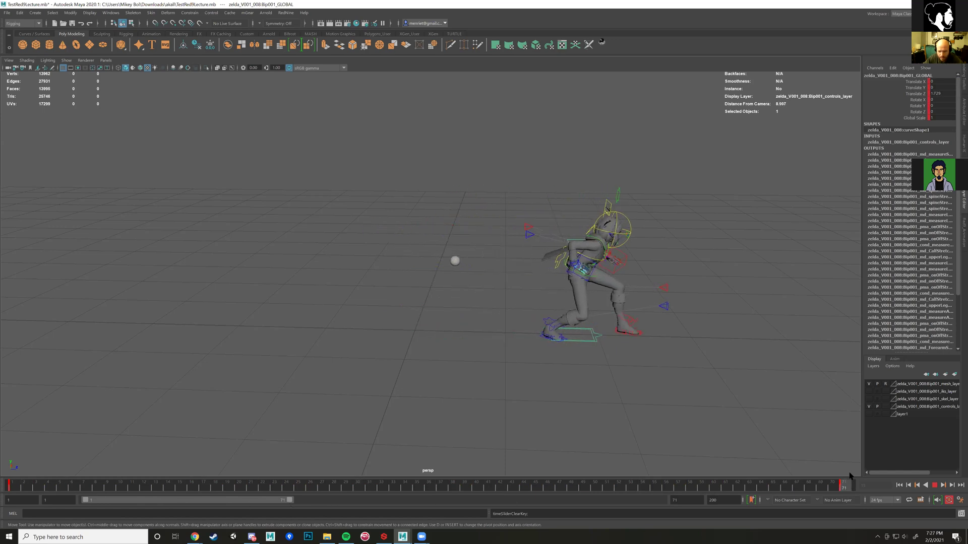
- Open the Graph Editor for the selected global control and place it beside the character with the curves in view
{"action": "left_click", "coordinate": [110, 13]}
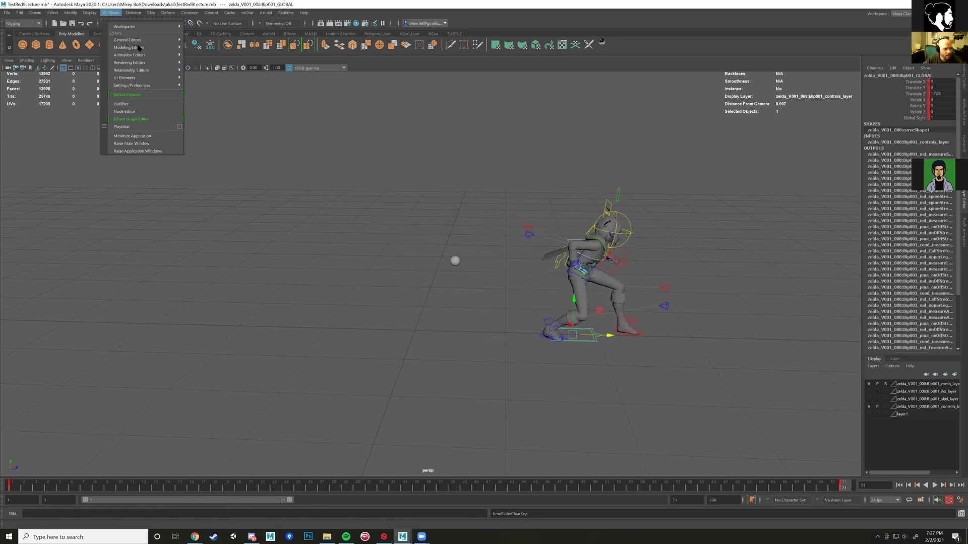
{"action": "mouse_move", "coordinate": [161, 56]}
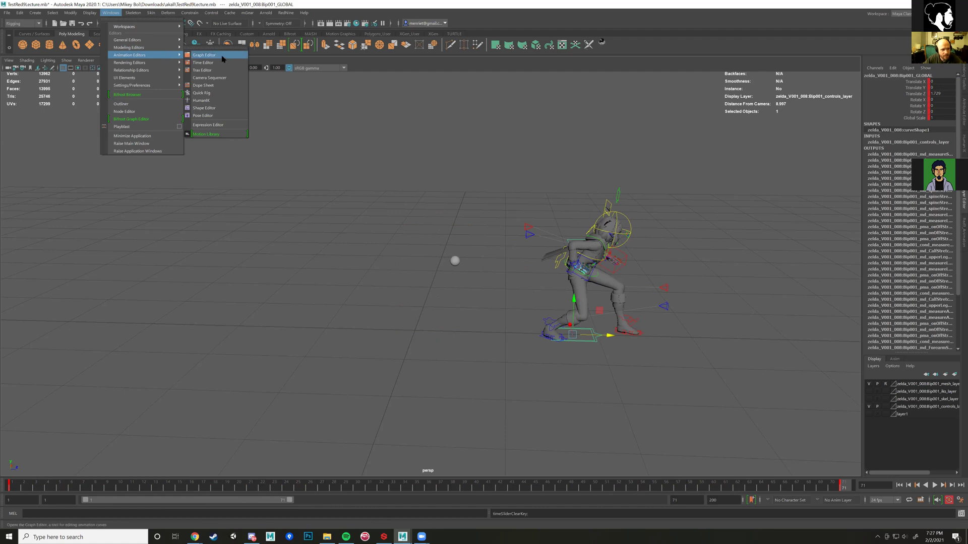
{"action": "left_click", "coordinate": [204, 55]}
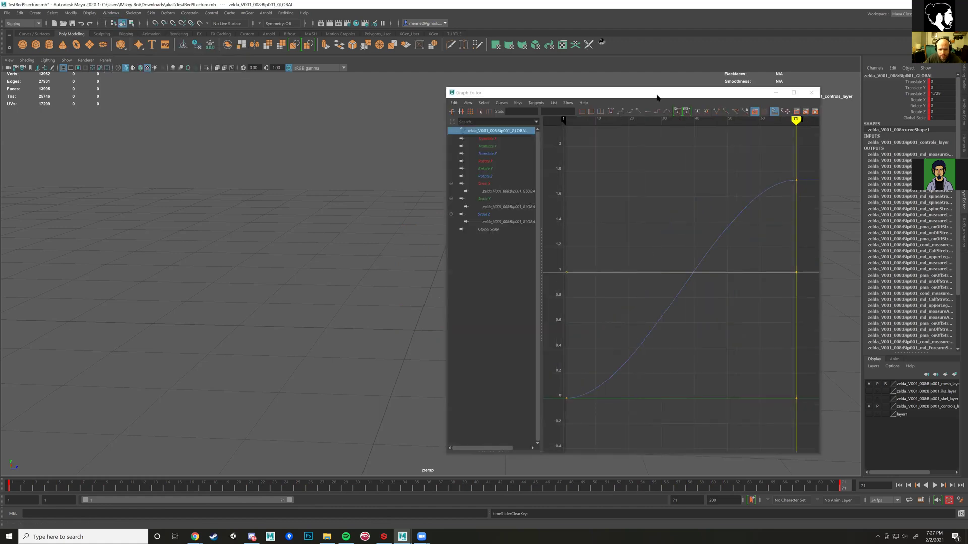
{"action": "left_click_drag", "start_coordinate": [663, 94], "coordinate": [256, 78]}
{"action": "scroll", "coordinate": [484, 329], "scroll_direction": "down", "scroll_amount": 3}
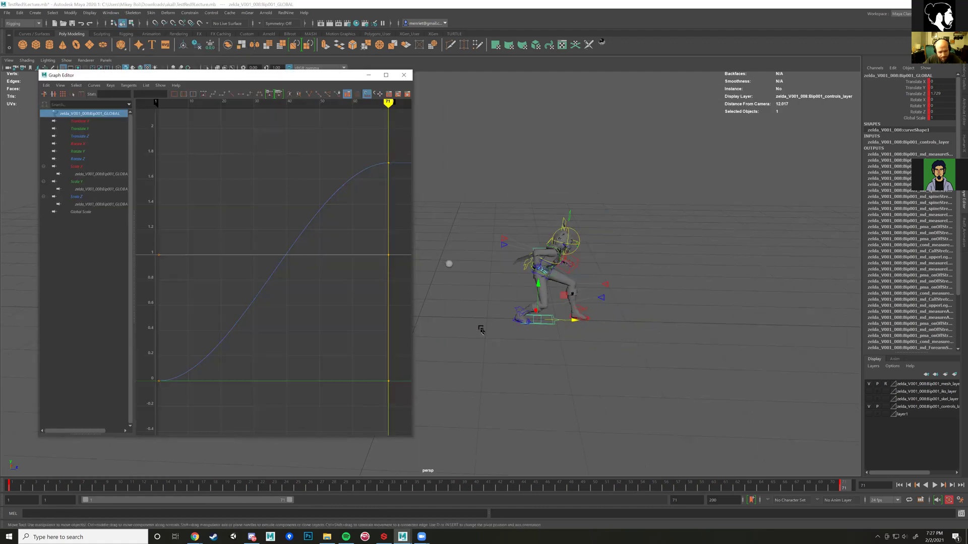
{"action": "scroll", "coordinate": [321, 344], "scroll_direction": "down", "scroll_amount": 4}
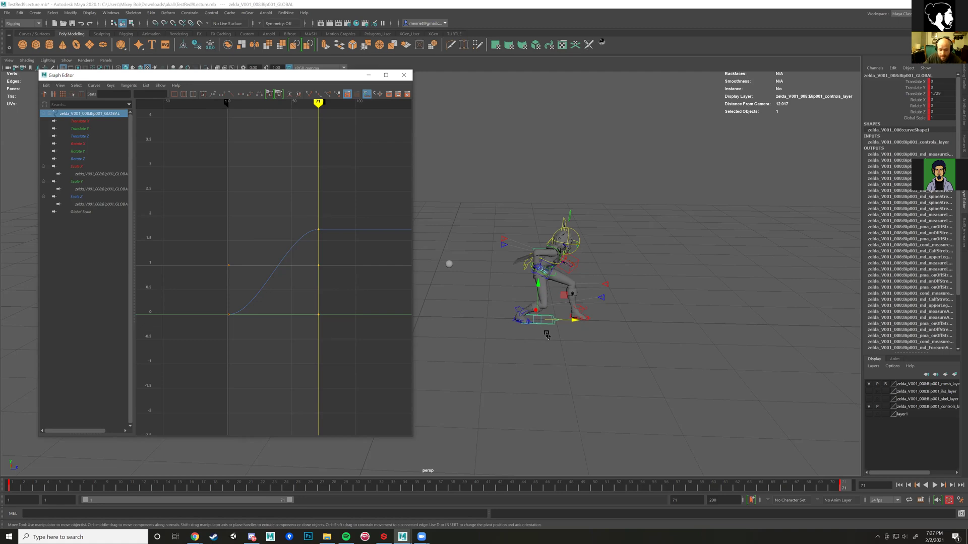
- Return to frame 1, isolate the global control's Translate Z curve, and give both of its keys linear tangents
{"action": "left_click_drag", "start_coordinate": [843, 489], "coordinate": [10, 485]}
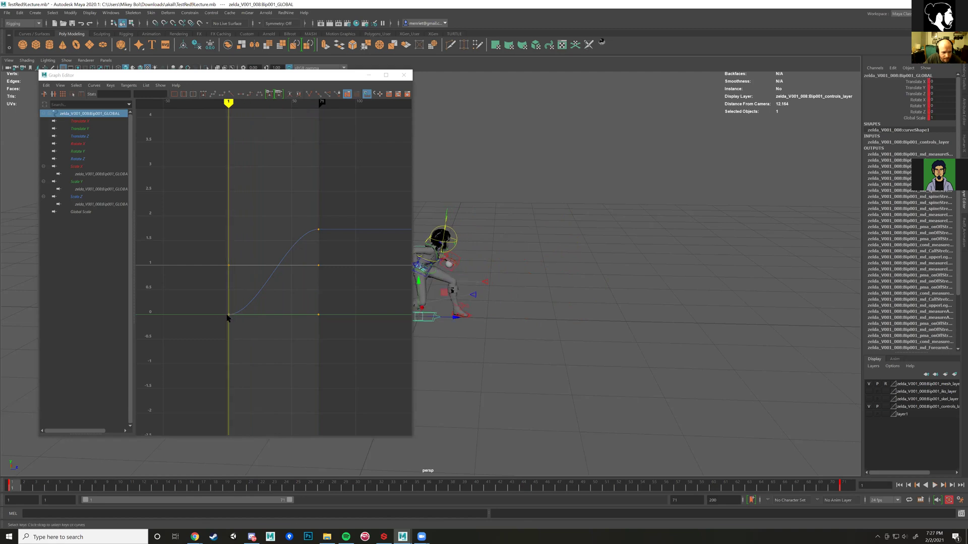
{"action": "left_click", "coordinate": [259, 289]}
{"action": "left_click", "coordinate": [272, 271]}
{"action": "left_click", "coordinate": [318, 231]}
{"action": "left_click", "coordinate": [311, 231]}
{"action": "left_click", "coordinate": [89, 137]}
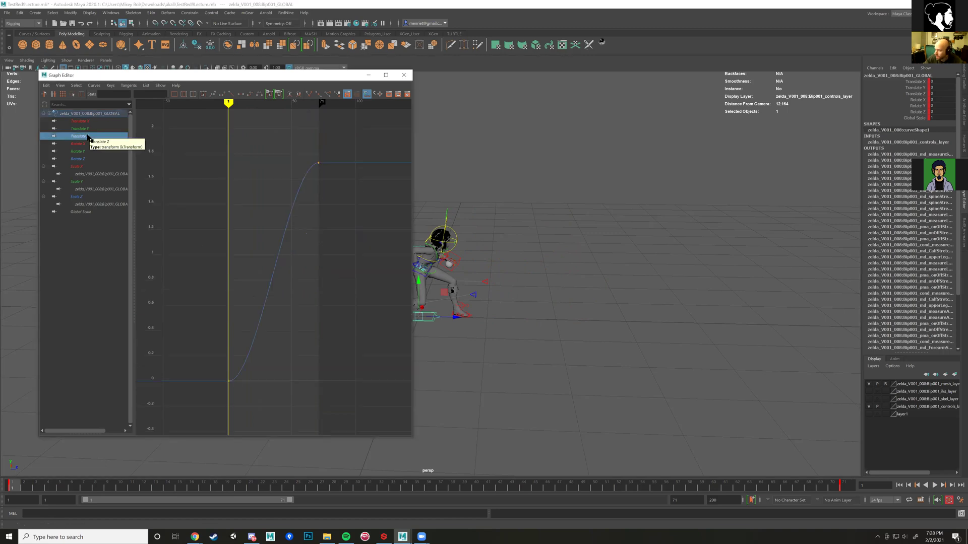
{"action": "left_click", "coordinate": [213, 94]}
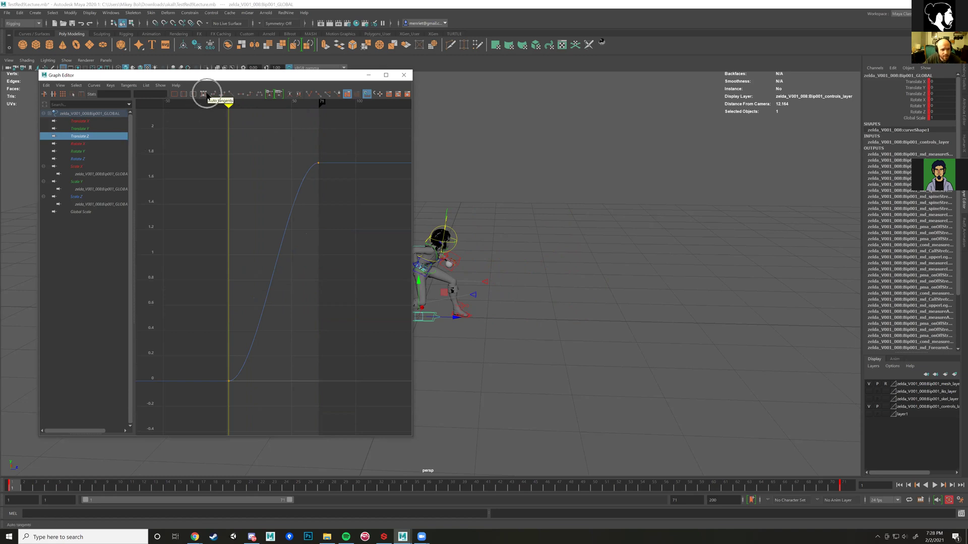
{"action": "left_click", "coordinate": [237, 94]}
{"action": "left_click_drag", "start_coordinate": [341, 142], "coordinate": [222, 406]}
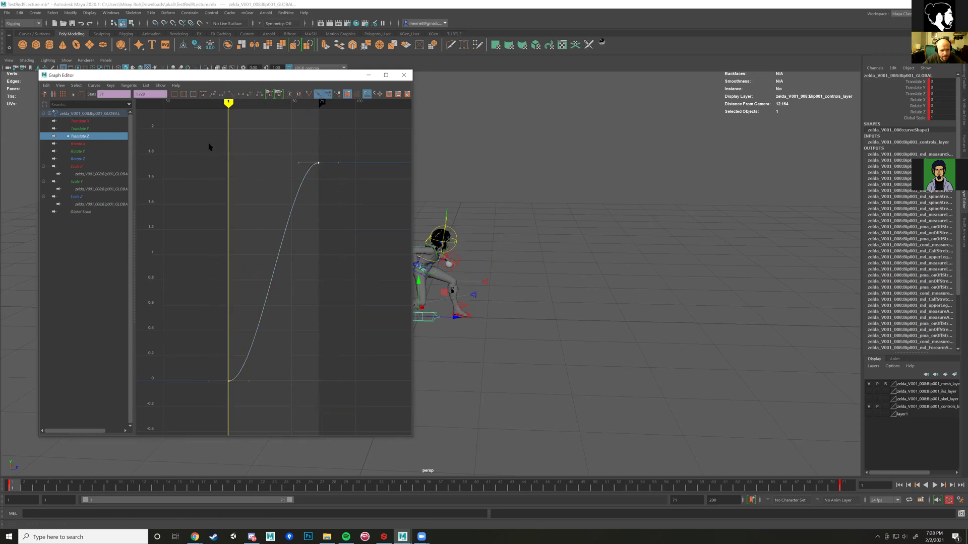
{"action": "left_click", "coordinate": [232, 94]}
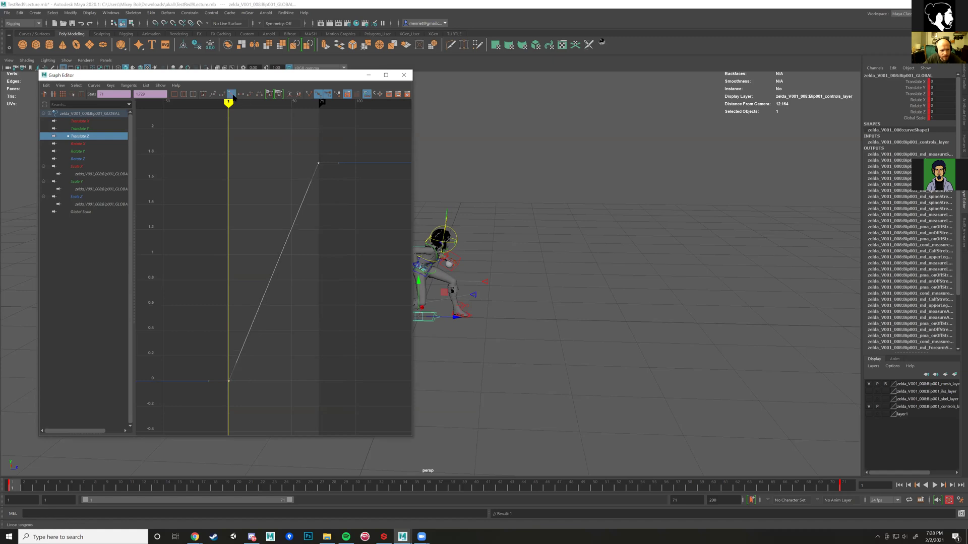
{"action": "left_click", "coordinate": [262, 263]}
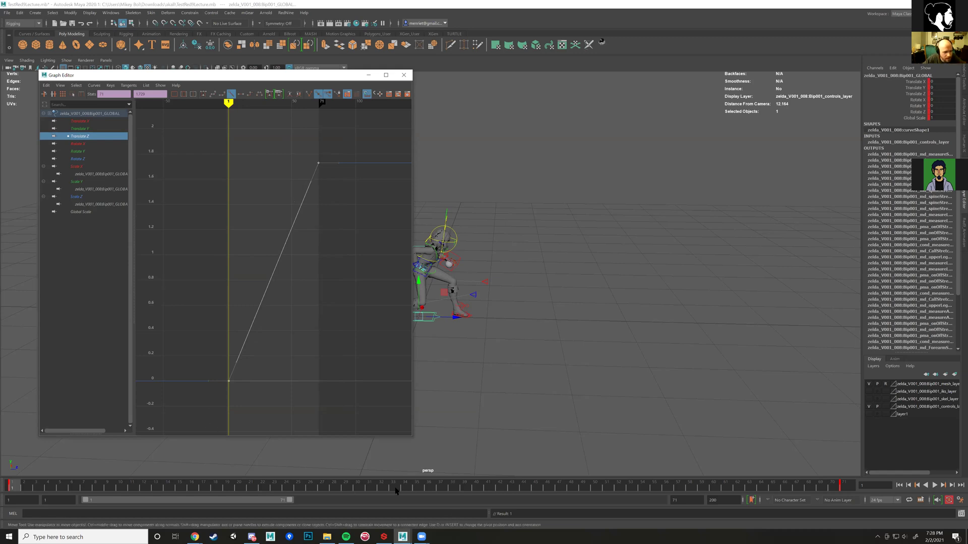
- Play the walk and raise the last Translate Z key at frame 71 to about 2.15
{"action": "left_click", "coordinate": [934, 485]}
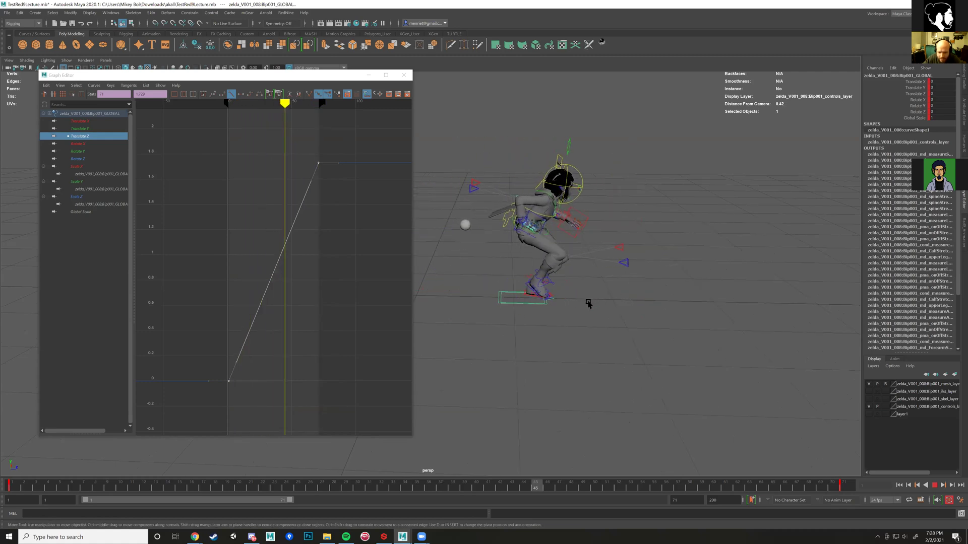
{"action": "left_click_drag", "start_coordinate": [315, 189], "coordinate": [330, 220]}
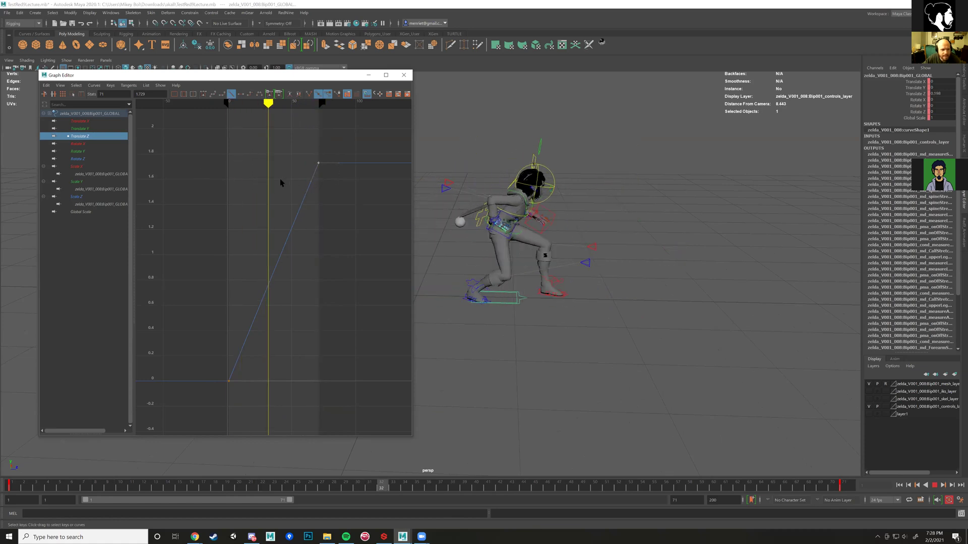
{"action": "middle_click_drag", "start_coordinate": [322, 232], "coordinate": [328, 177], "text": "shift"}
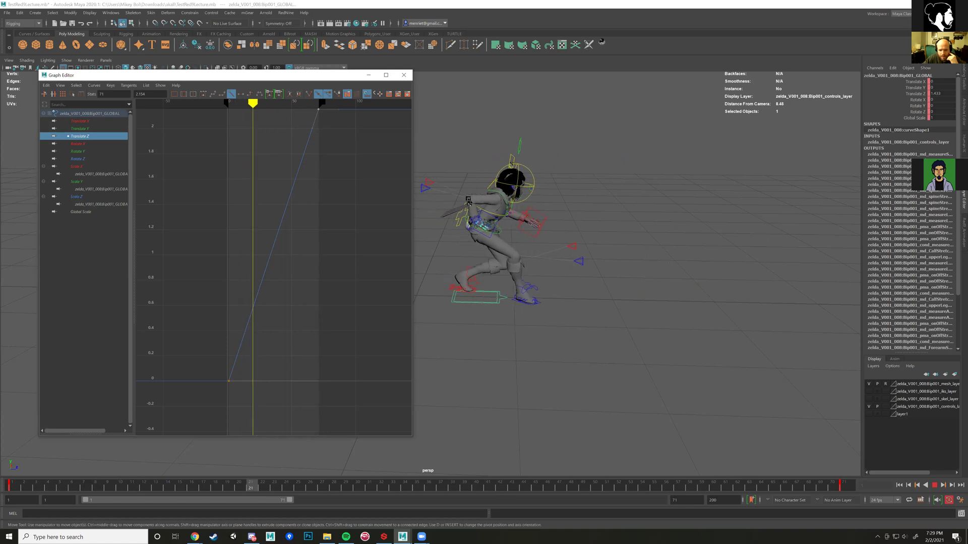
- Replay the walk, stop it, and scrub from frame 20 to 34 with the feet in close view to check for sliding
{"action": "left_click", "coordinate": [934, 486]}
{"action": "key", "text": "alt+v"}
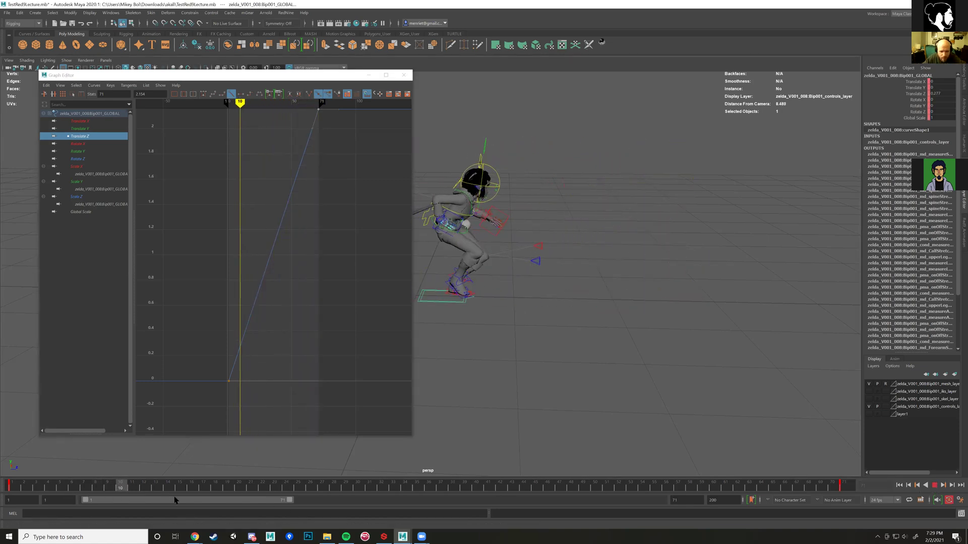
{"action": "key", "text": "alt+v"}
{"action": "scroll", "coordinate": [604, 329], "scroll_direction": "up", "scroll_amount": 5}
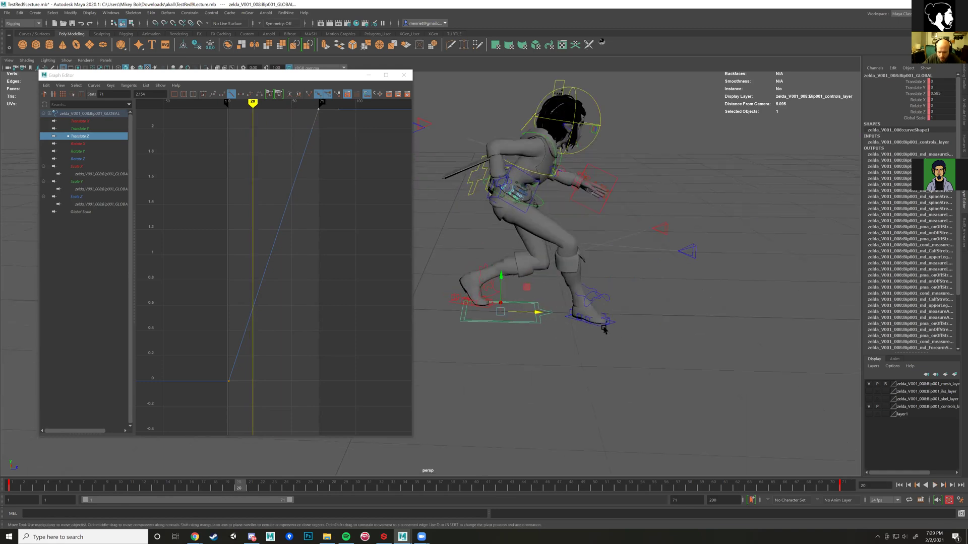
{"action": "scroll", "coordinate": [603, 329], "scroll_direction": "up", "scroll_amount": 5}
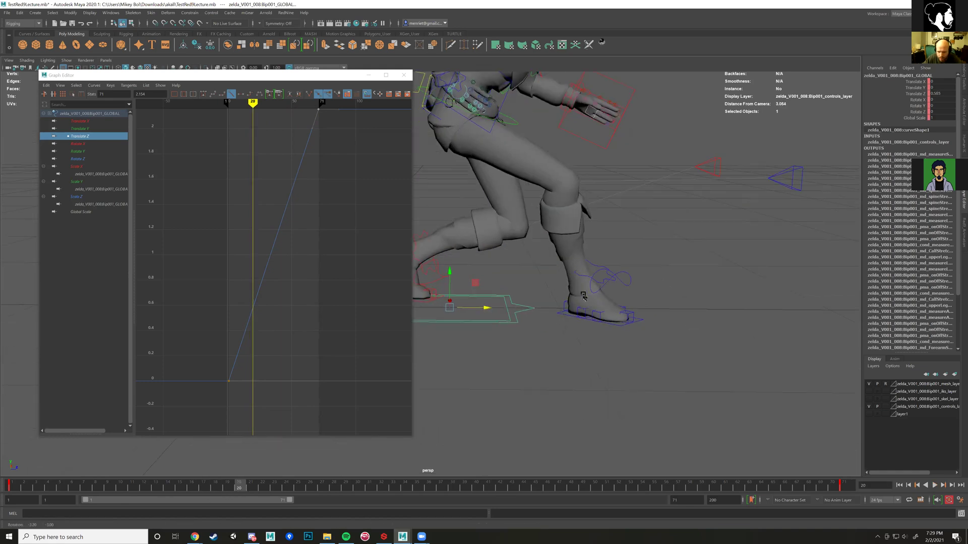
{"action": "middle_click_drag", "start_coordinate": [562, 341], "coordinate": [563, 347], "text": "alt"}
{"action": "mouse_move", "coordinate": [237, 487]}
{"action": "left_mouse_down"}
{"action": "mouse_move", "coordinate": [151, 485]}
{"action": "mouse_move", "coordinate": [242, 485]}
{"action": "mouse_move", "coordinate": [201, 484]}
{"action": "mouse_move", "coordinate": [225, 479]}
{"action": "mouse_move", "coordinate": [405, 491]}
{"action": "left_mouse_up"}
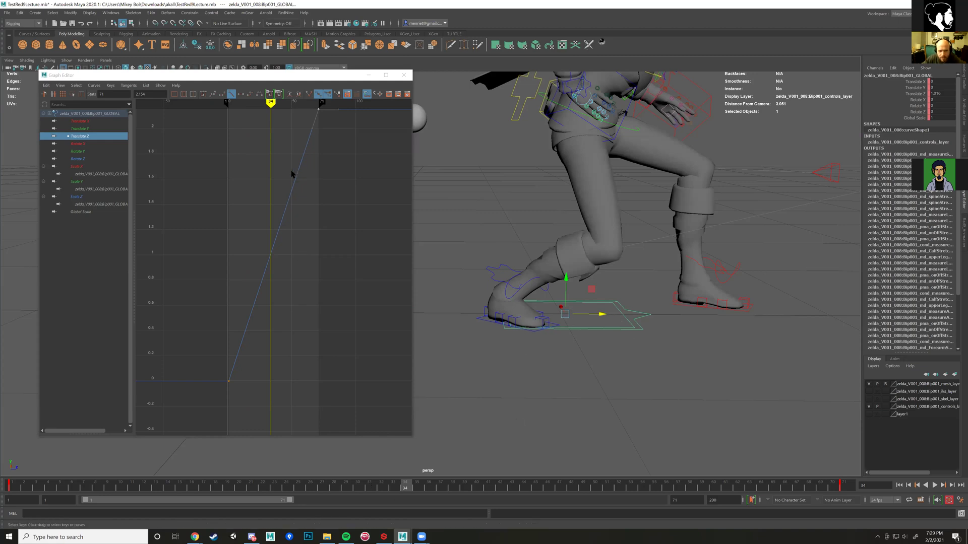
- Select the frame 71 key of the Translate Z curve and raise it to about 3.01
{"action": "middle_click_drag", "start_coordinate": [311, 222], "coordinate": [298, 307], "text": "alt"}
{"action": "scroll", "coordinate": [298, 306], "scroll_direction": "down", "scroll_amount": 3}
{"action": "left_click_drag", "start_coordinate": [265, 204], "coordinate": [329, 289]}
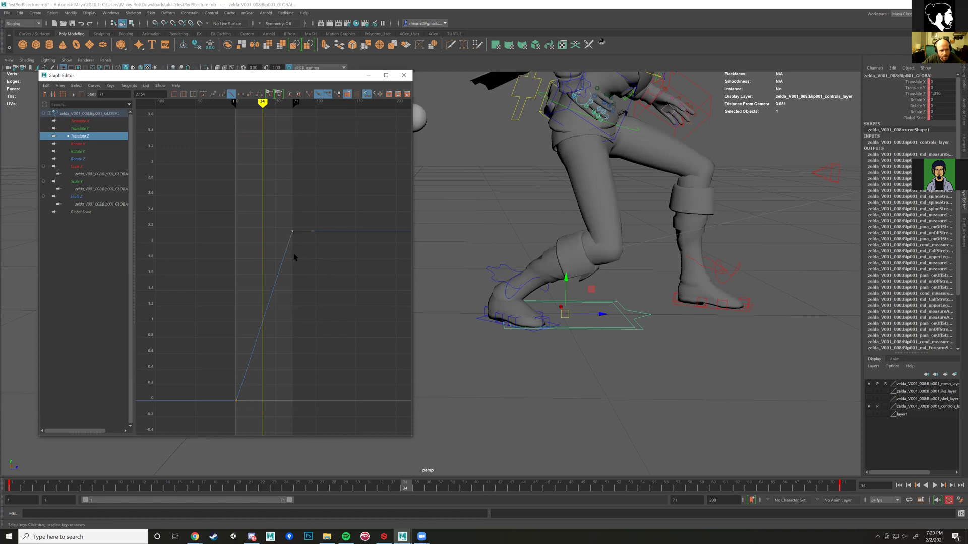
{"action": "left_click_drag", "start_coordinate": [231, 80], "coordinate": [251, 90]}
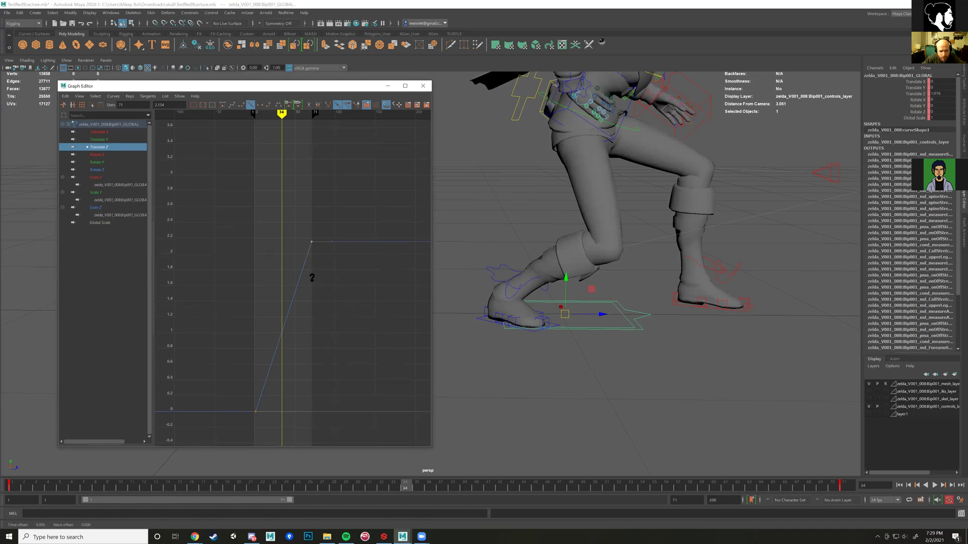
{"action": "middle_click_drag", "start_coordinate": [311, 278], "coordinate": [304, 217], "text": "shift"}
- At frame 71, try moving the global control farther forward along Z to about 3.48, and undo that move
{"action": "scroll", "coordinate": [784, 398], "scroll_direction": "down", "scroll_amount": 5}
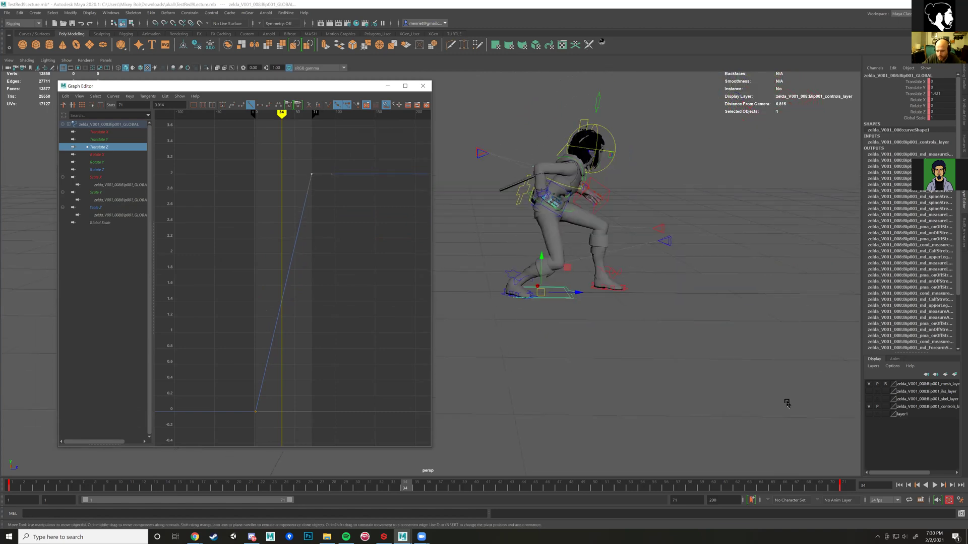
{"action": "left_click", "coordinate": [843, 486]}
{"action": "scroll", "coordinate": [682, 391], "scroll_direction": "down", "scroll_amount": 3}
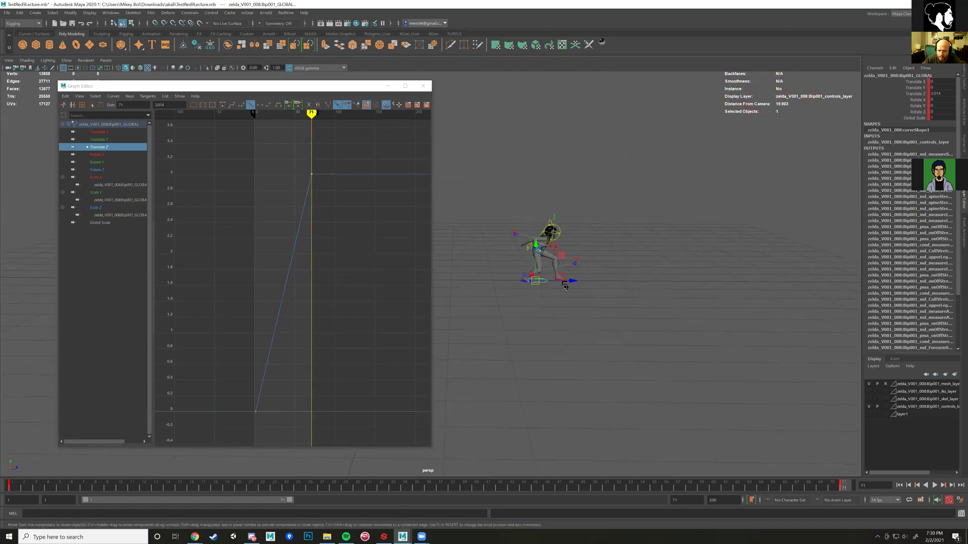
{"action": "left_click_drag", "start_coordinate": [573, 281], "coordinate": [591, 281]}
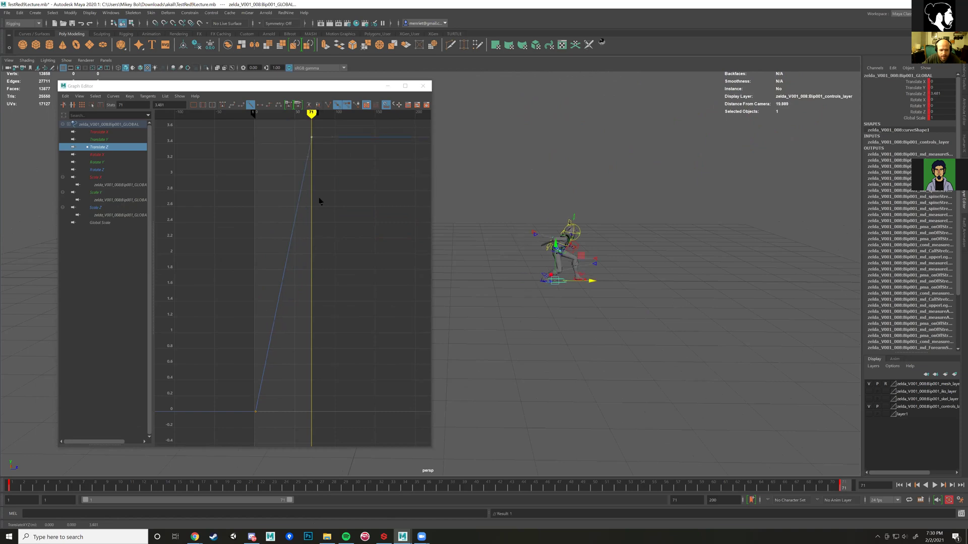
{"action": "key", "text": "ctrl+z"}
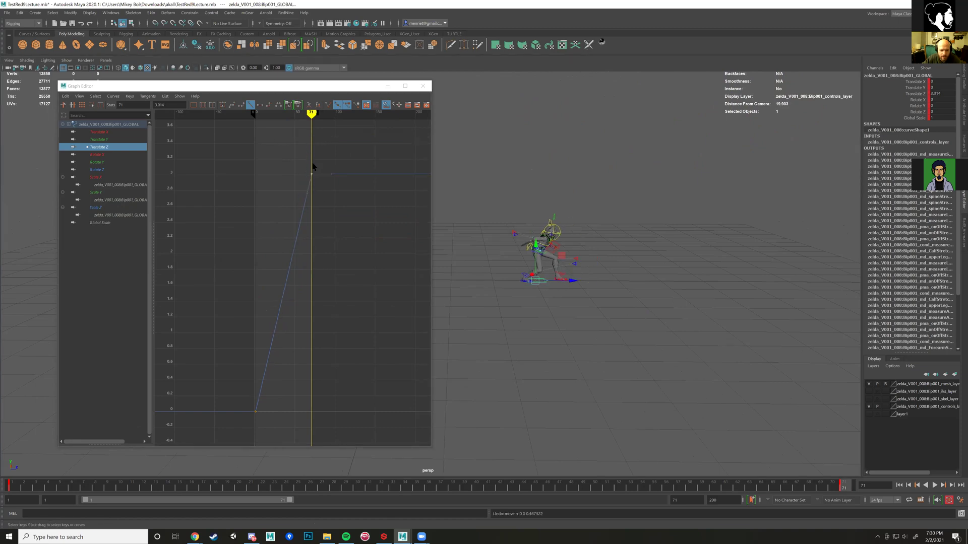
- Play the walk from frame 1 and scrub around frames 19 and 35 to check the planted feet for sliding
{"action": "left_click", "coordinate": [17, 488]}
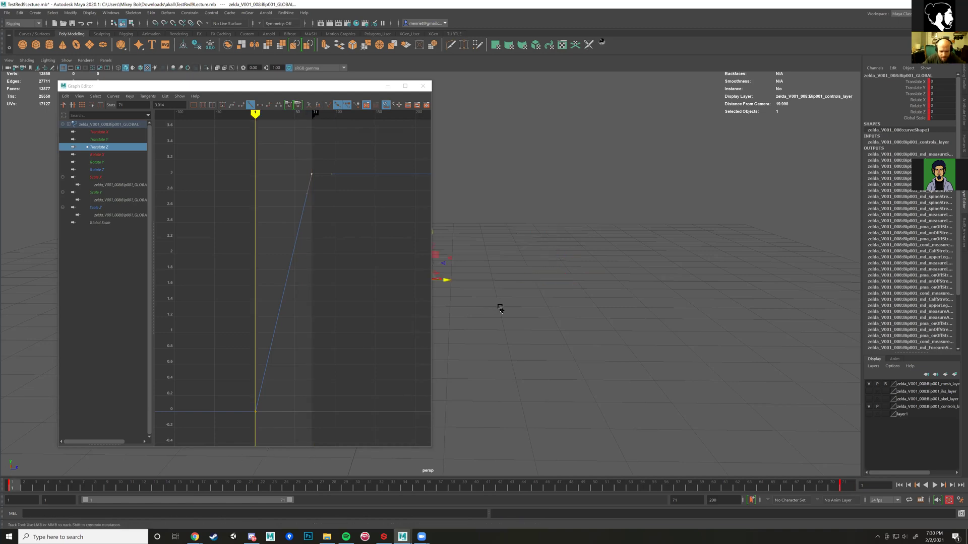
{"action": "right_click_drag", "start_coordinate": [499, 307], "coordinate": [706, 424], "text": "alt"}
{"action": "left_click", "coordinate": [934, 484]}
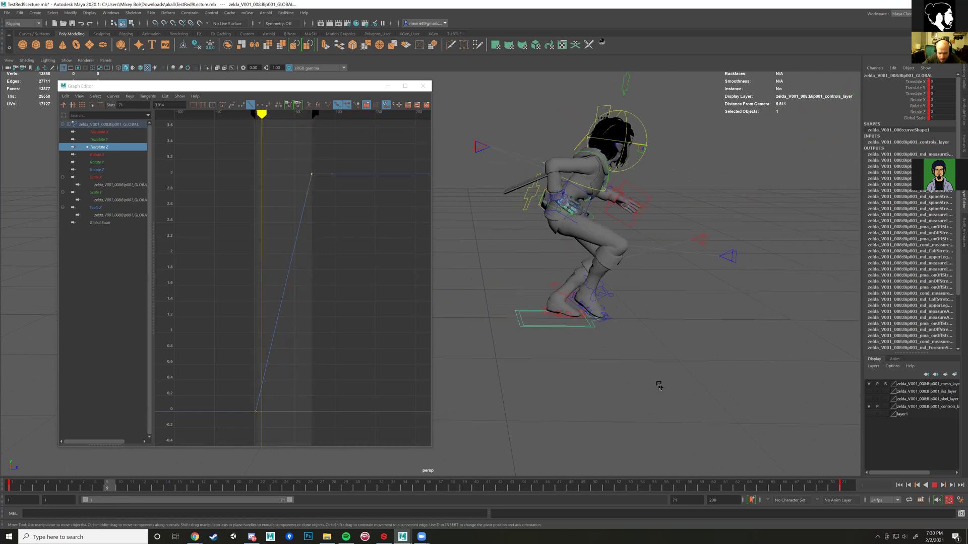
{"action": "left_click", "coordinate": [934, 485]}
{"action": "left_click_drag", "start_coordinate": [188, 489], "coordinate": [235, 495]}
{"action": "key", "text": "w"}
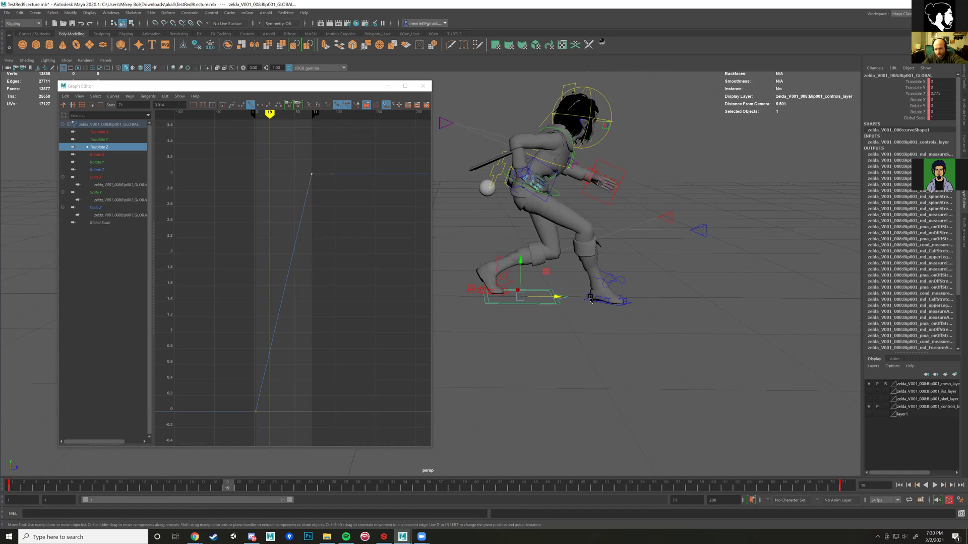
{"action": "key", "text": "alt+v"}
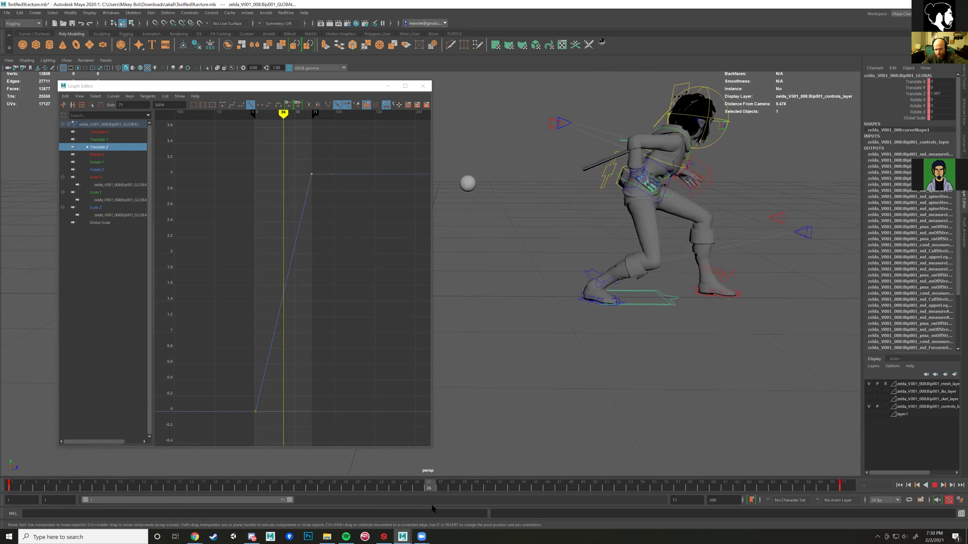
{"action": "left_click_drag", "start_coordinate": [438, 506], "coordinate": [433, 507]}
{"action": "left_click_drag", "start_coordinate": [425, 508], "coordinate": [419, 506]}
- Fine-tune the frame 71 Translate Z key, raising it to about 3.11, rechecking the steps, and lowering it to about 3.00
{"action": "left_click_drag", "start_coordinate": [308, 146], "coordinate": [344, 204]}
{"action": "middle_click_drag", "start_coordinate": [338, 284], "coordinate": [335, 267]}
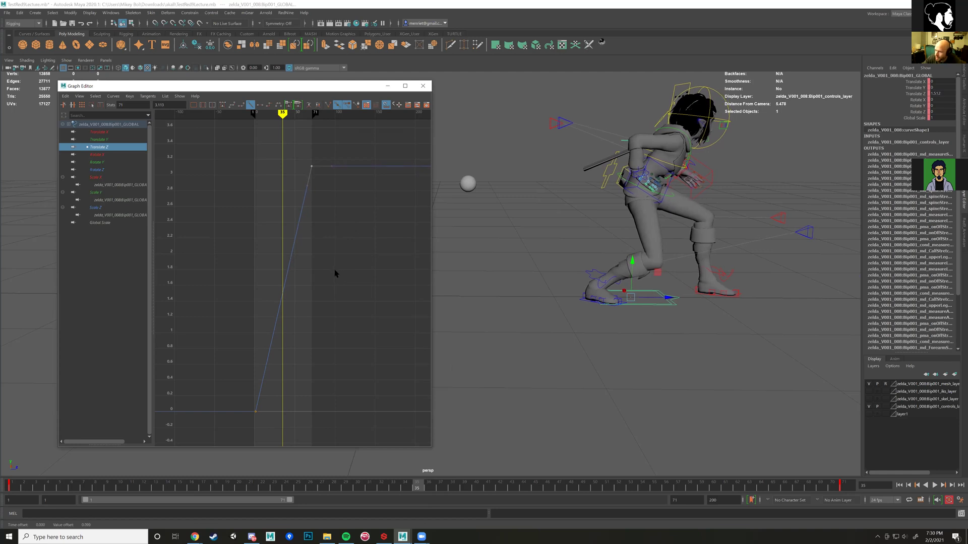
{"action": "left_click_drag", "start_coordinate": [419, 485], "coordinate": [64, 431]}
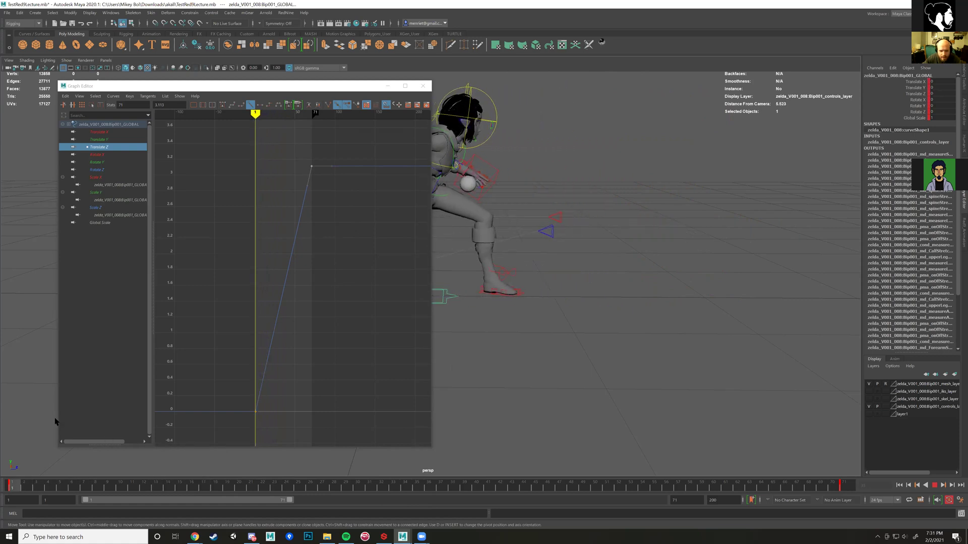
{"action": "left_click_drag", "start_coordinate": [210, 424], "coordinate": [411, 459]}
{"action": "middle_click_drag", "start_coordinate": [315, 204], "coordinate": [314, 210], "text": "shift"}
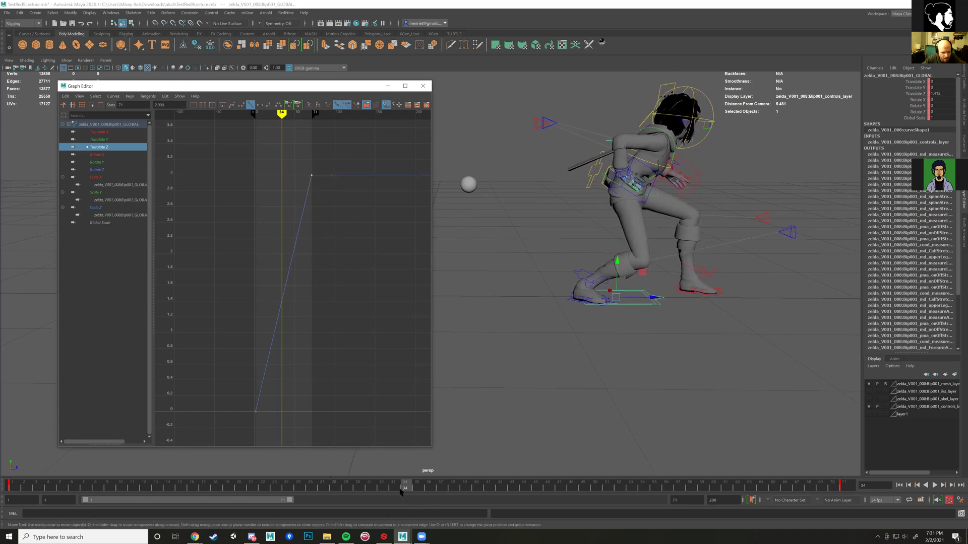
- Move the Graph Editor clear of the character and play the walk from frame 1 to review the forward motion
{"action": "key", "text": "alt+v"}
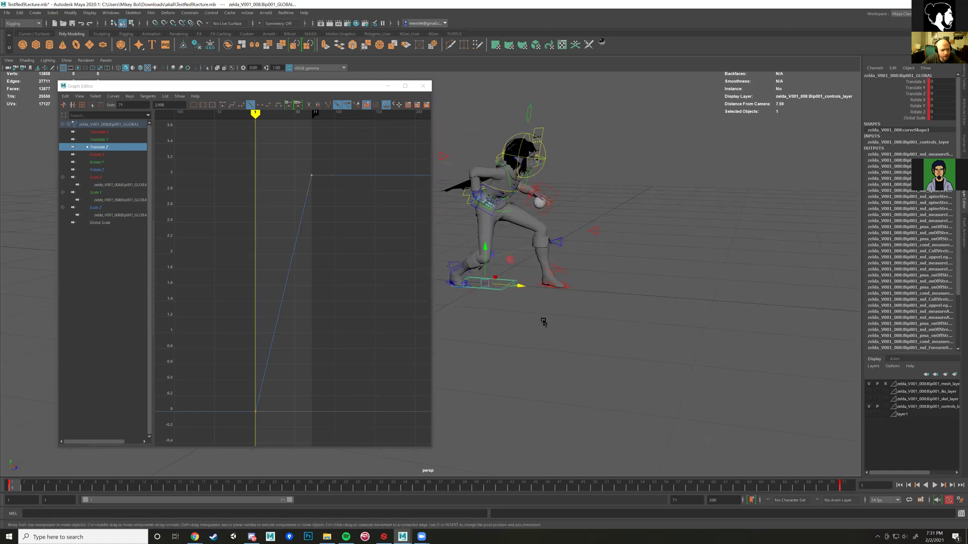
{"action": "left_click_drag", "start_coordinate": [227, 85], "coordinate": [179, 81]}
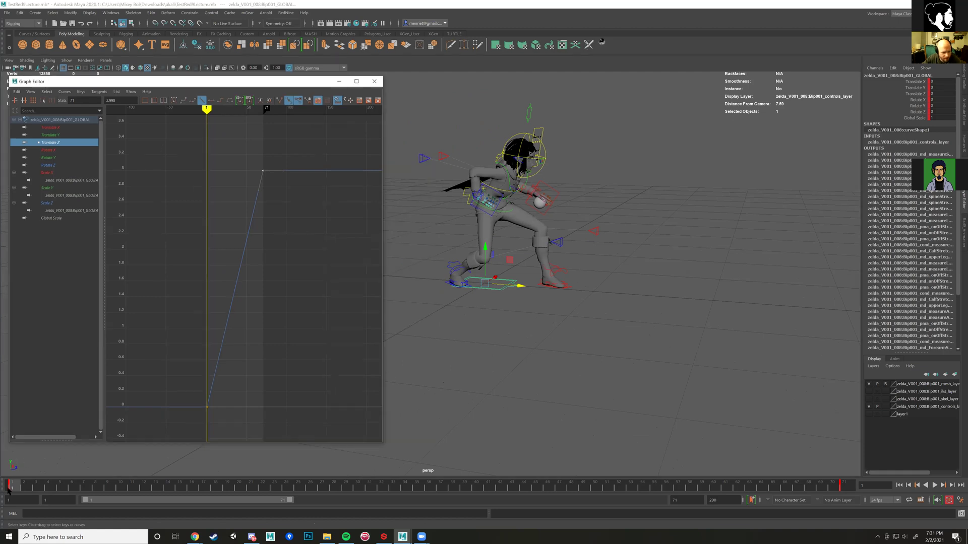
{"action": "left_click", "coordinate": [15, 495]}
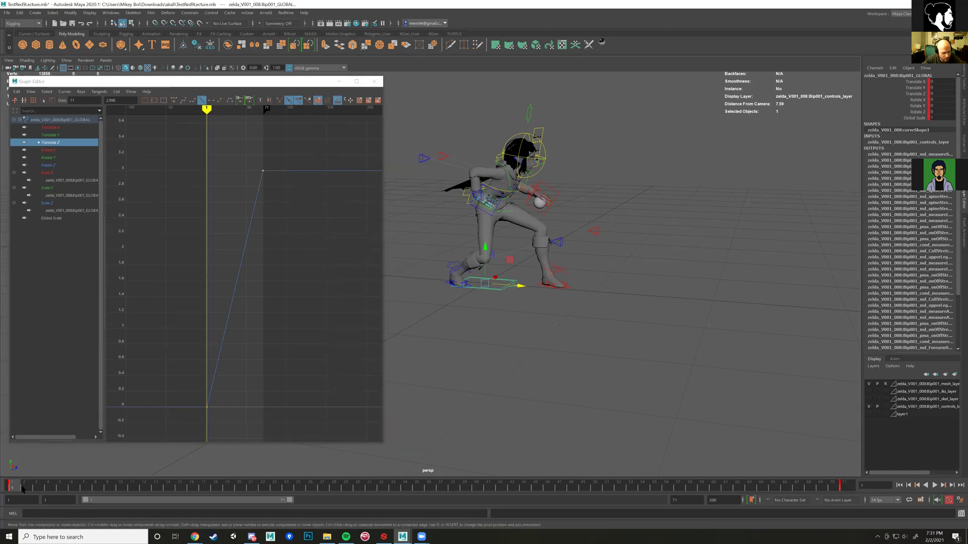
{"action": "key", "text": "alt+v"}
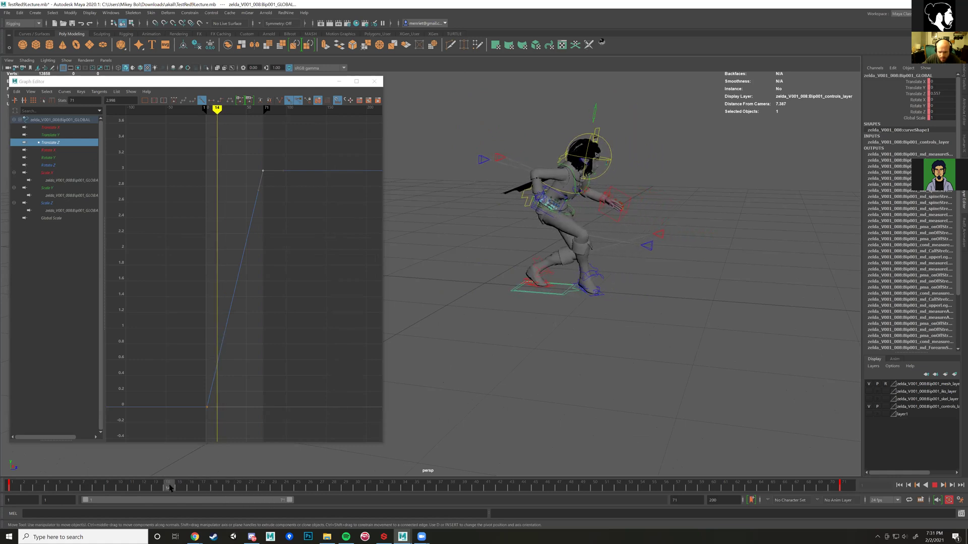
- Select the right foot IK control and move to frame 18, where that foot is planted in front
{"action": "left_click_drag", "start_coordinate": [188, 487], "coordinate": [201, 489]}
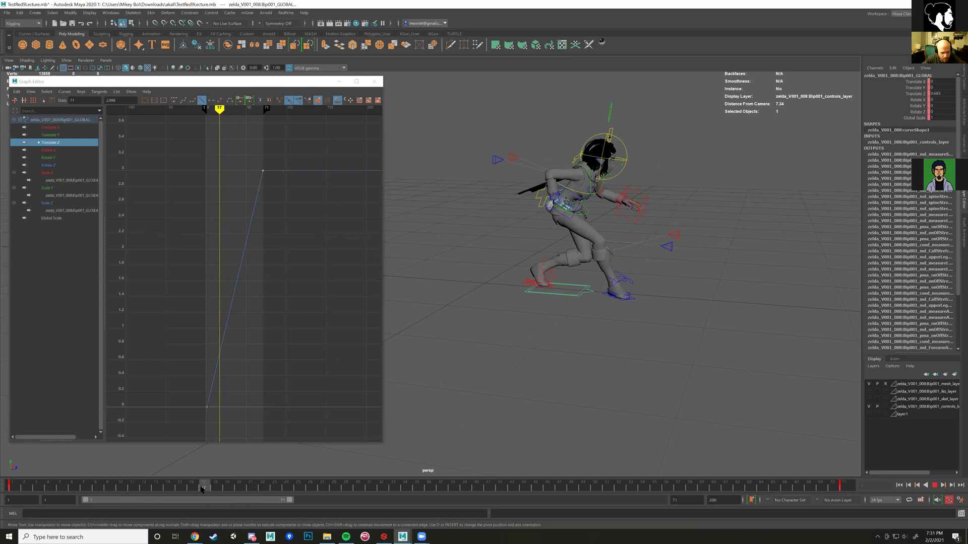
{"action": "left_click_drag", "start_coordinate": [553, 346], "coordinate": [553, 353], "text": "alt"}
{"action": "middle_click_drag", "start_coordinate": [553, 352], "coordinate": [517, 356], "text": "alt"}
{"action": "right_click_drag", "start_coordinate": [534, 346], "coordinate": [656, 297], "text": "alt"}
{"action": "left_click", "coordinate": [674, 291]}
{"action": "left_click_drag", "start_coordinate": [679, 292], "coordinate": [656, 303], "text": "alt"}
{"action": "right_click_drag", "start_coordinate": [655, 303], "coordinate": [566, 339], "text": "alt"}
{"action": "left_click", "coordinate": [566, 336]}
{"action": "left_click_drag", "start_coordinate": [540, 388], "coordinate": [507, 363], "text": "alt"}
{"action": "right_click_drag", "start_coordinate": [507, 363], "coordinate": [517, 353], "text": "alt"}
{"action": "key", "text": "period"}
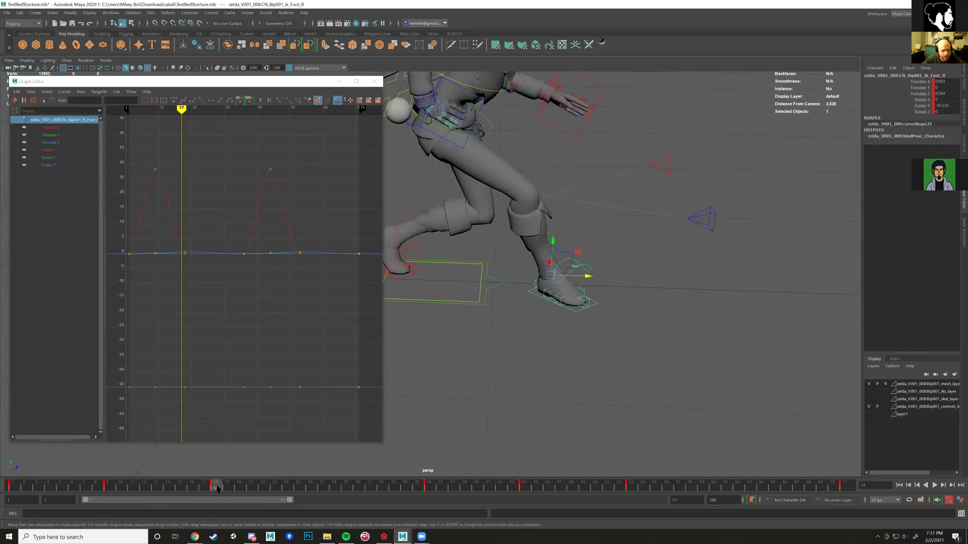
{"action": "left_click_drag", "start_coordinate": [519, 350], "coordinate": [532, 342], "text": "alt"}
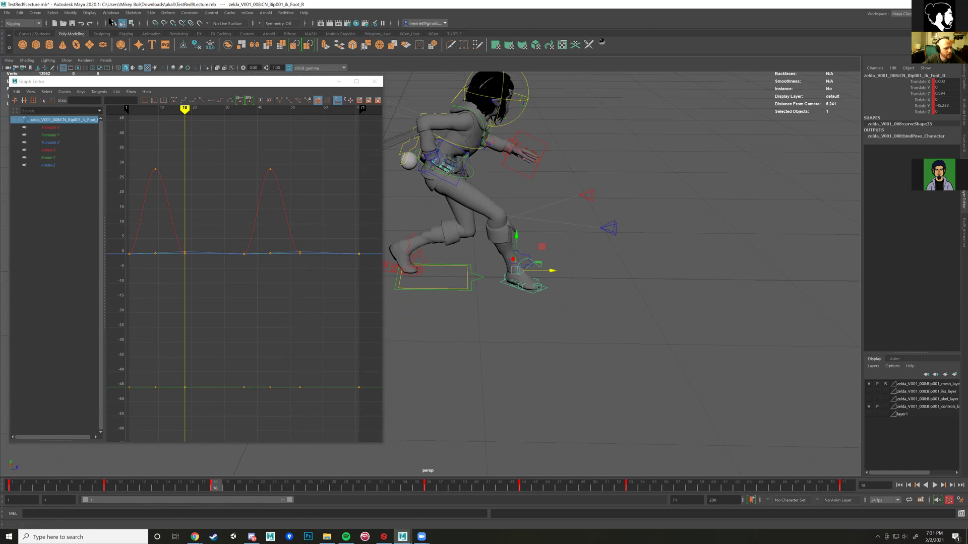
- Create a locator and bring up the Red9 Animation Toolkit
{"action": "left_click", "coordinate": [30, 15]}
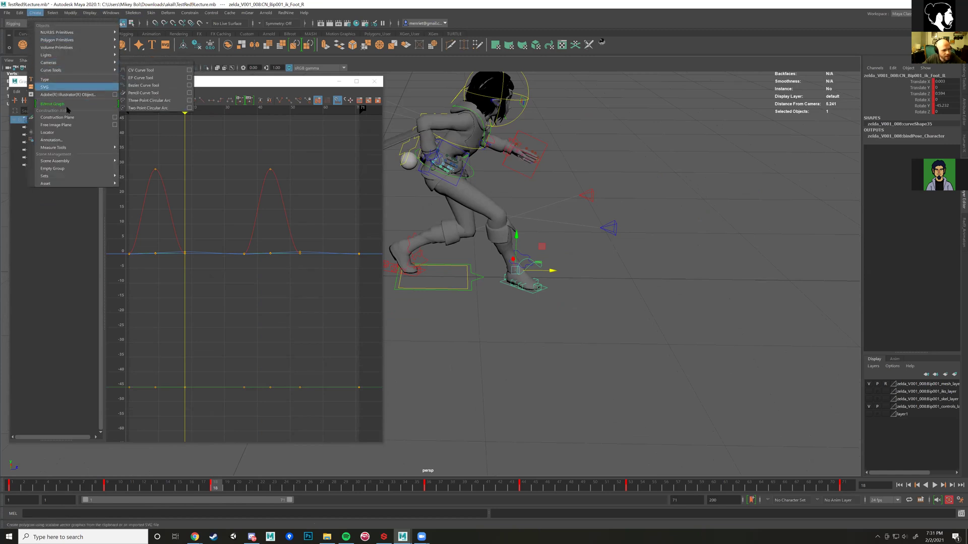
{"action": "left_click", "coordinate": [47, 132]}
{"action": "left_click_drag", "start_coordinate": [519, 237], "coordinate": [580, 233], "text": "alt"}
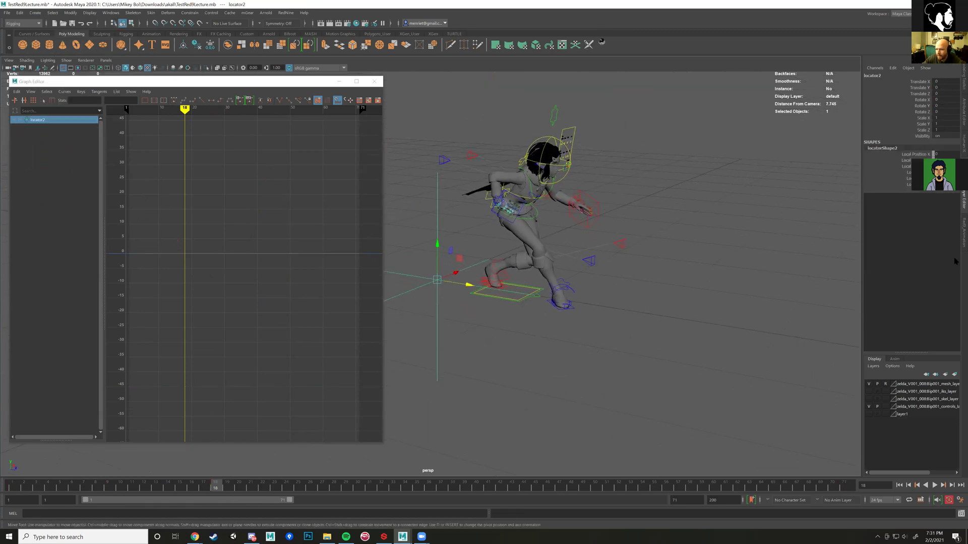
{"action": "left_click", "coordinate": [961, 241]}
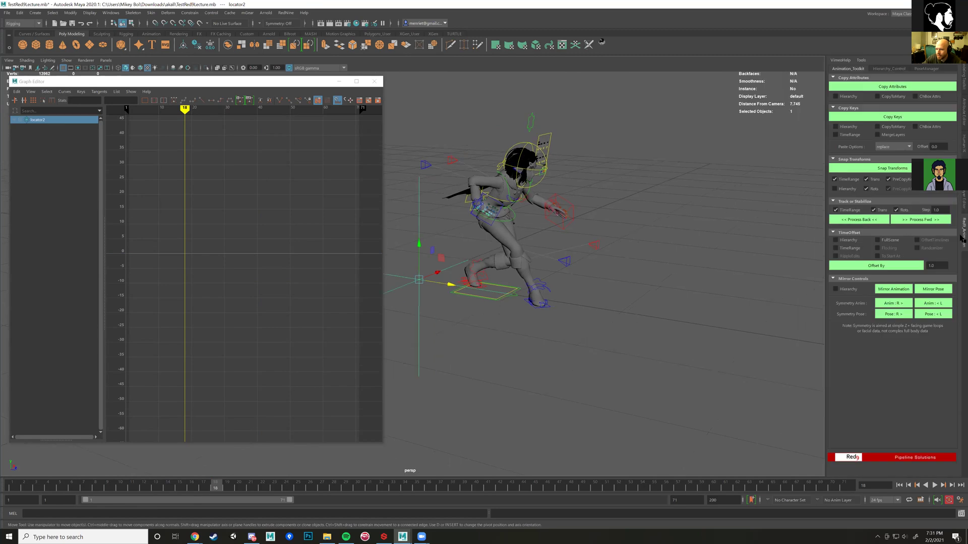
{"action": "scroll", "coordinate": [614, 266], "scroll_direction": "up", "scroll_amount": 6}
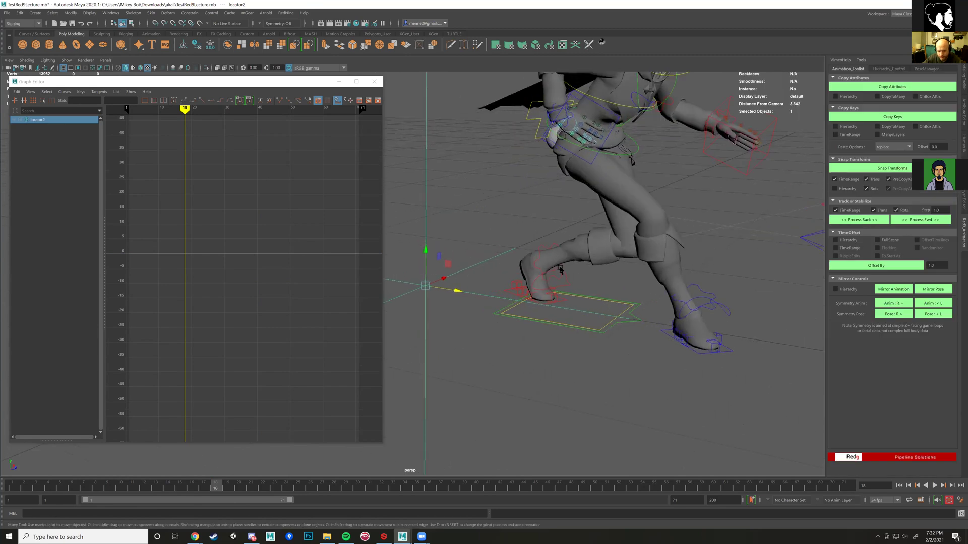
{"action": "left_click_drag", "start_coordinate": [614, 265], "coordinate": [639, 271], "text": "alt"}
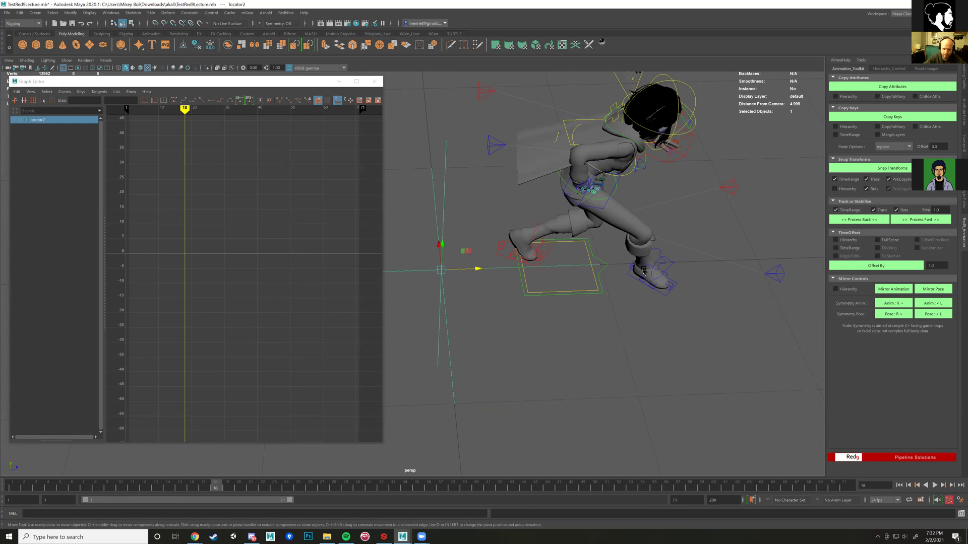
{"action": "left_click_drag", "start_coordinate": [589, 292], "coordinate": [624, 293], "text": "alt"}
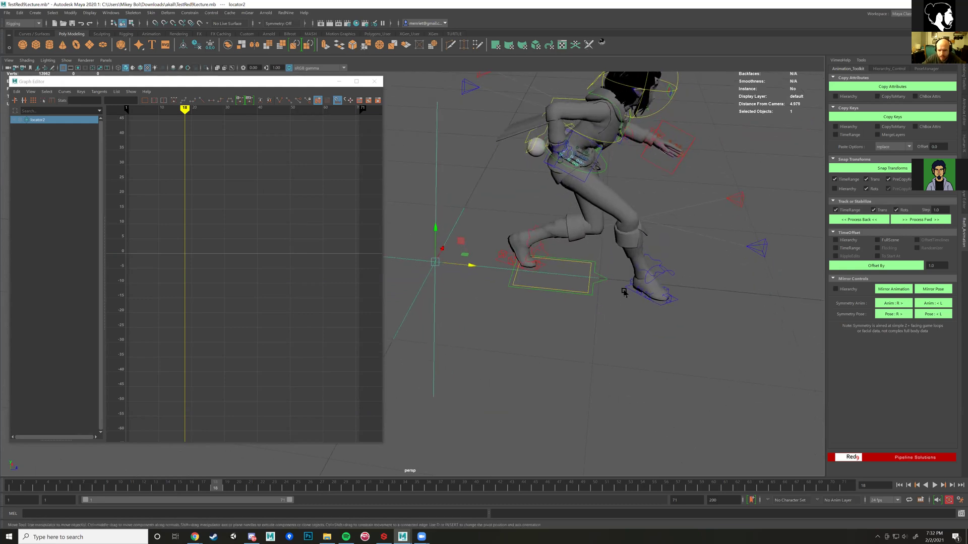
- Snap the locator to the right foot control at frame 18 using Snap Transforms with TimeRange off
{"action": "left_click", "coordinate": [585, 286]}
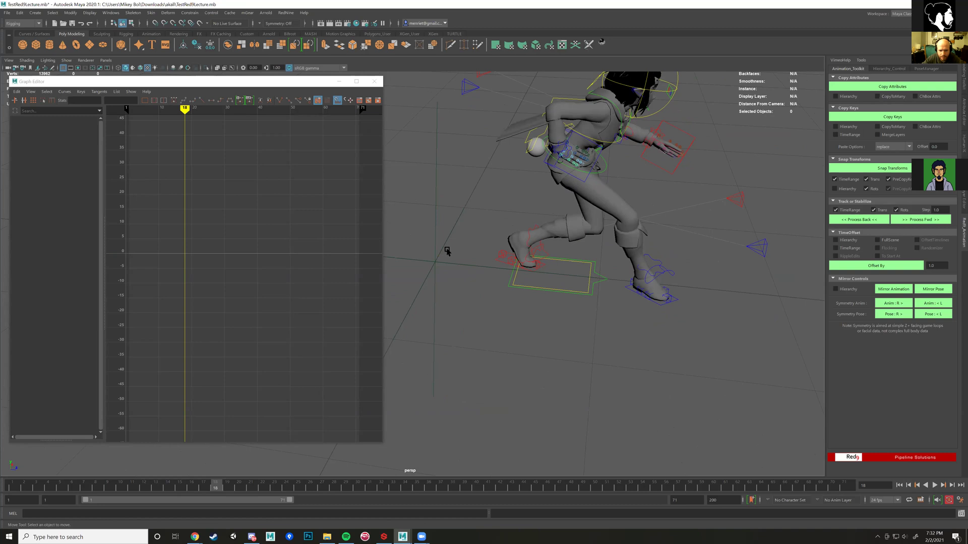
{"action": "left_click_drag", "start_coordinate": [447, 251], "coordinate": [429, 203]}
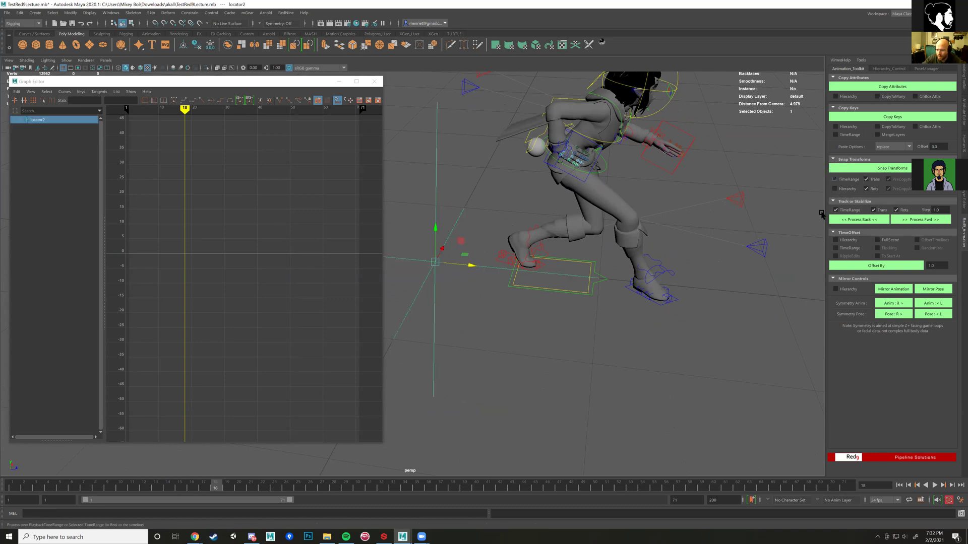
{"action": "left_click", "coordinate": [627, 292]}
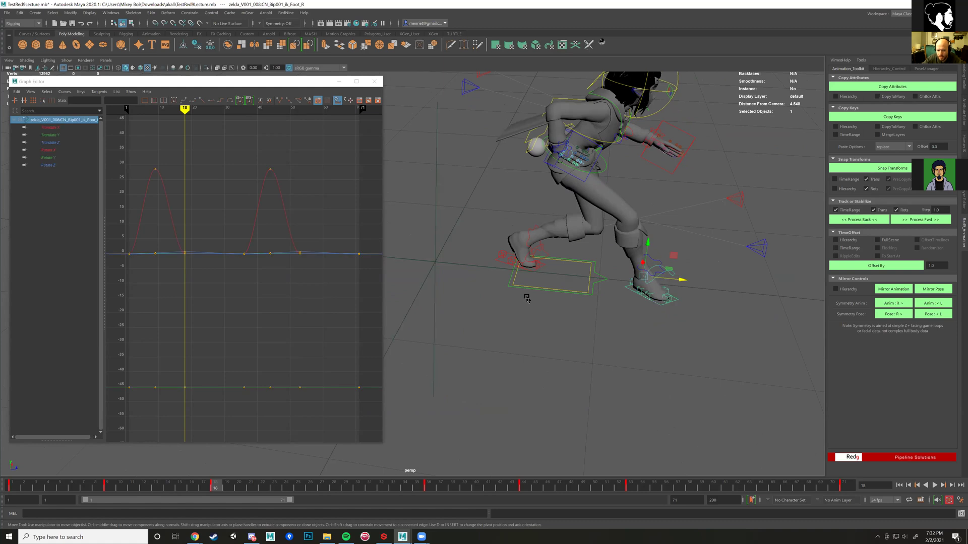
{"action": "left_click", "coordinate": [442, 252], "text": "shift"}
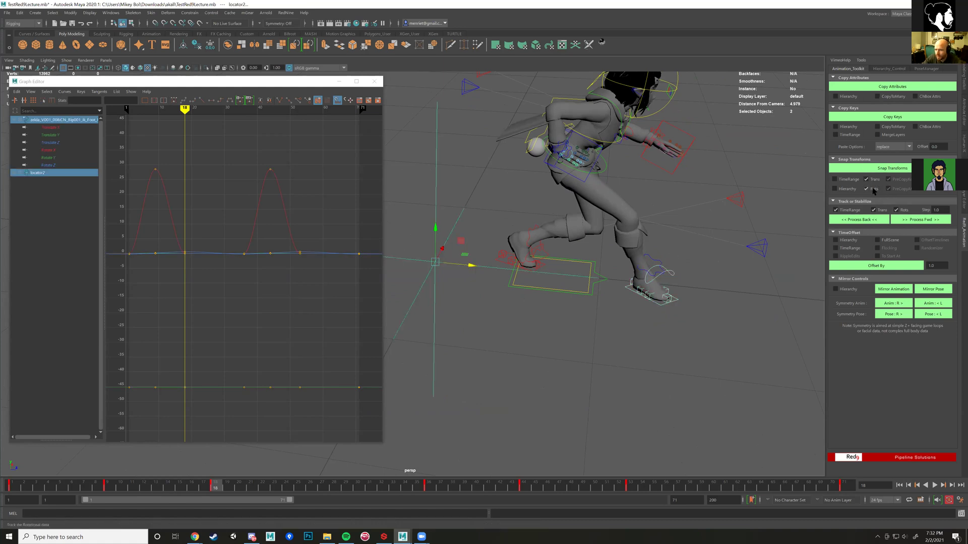
{"action": "left_click", "coordinate": [877, 170]}
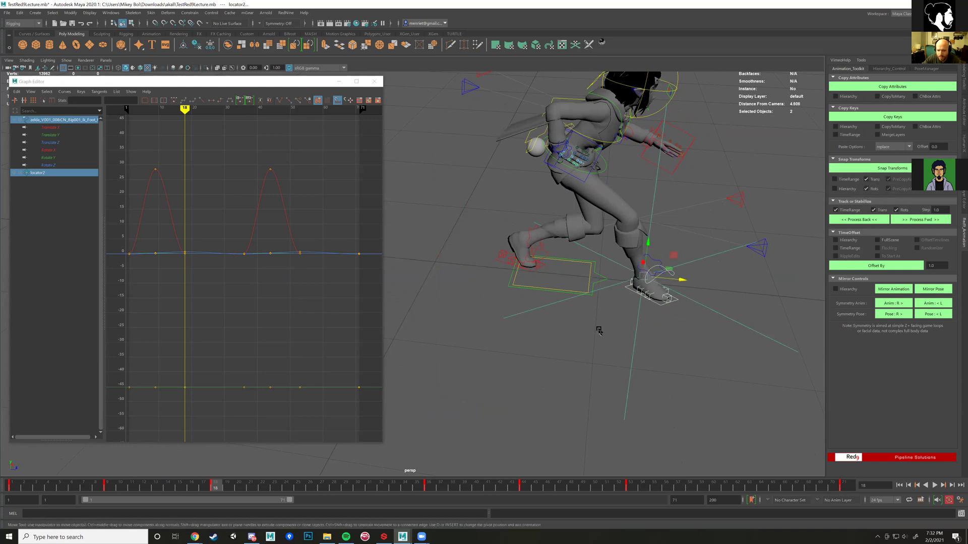
- Try a TimeRange Snap Transforms over frames 18 to 36 with the right foot control selected first and the locator second
{"action": "middle_click_drag", "start_coordinate": [599, 329], "coordinate": [499, 314], "text": "alt"}
{"action": "right_click_drag", "start_coordinate": [499, 314], "coordinate": [546, 322], "text": "alt"}
{"action": "left_click_drag", "start_coordinate": [546, 322], "coordinate": [505, 342], "text": "alt"}
{"action": "right_click_drag", "start_coordinate": [505, 342], "coordinate": [627, 318], "text": "alt"}
{"action": "left_click", "coordinate": [622, 298]}
{"action": "left_click_drag", "start_coordinate": [626, 318], "coordinate": [610, 301], "text": "alt"}
{"action": "left_click", "coordinate": [583, 291]}
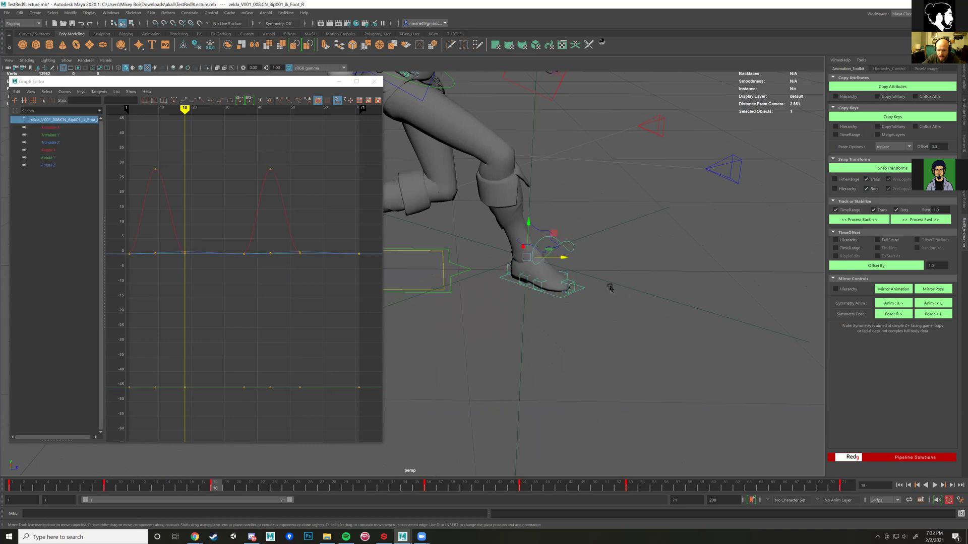
{"action": "left_click", "coordinate": [616, 286], "text": "shift"}
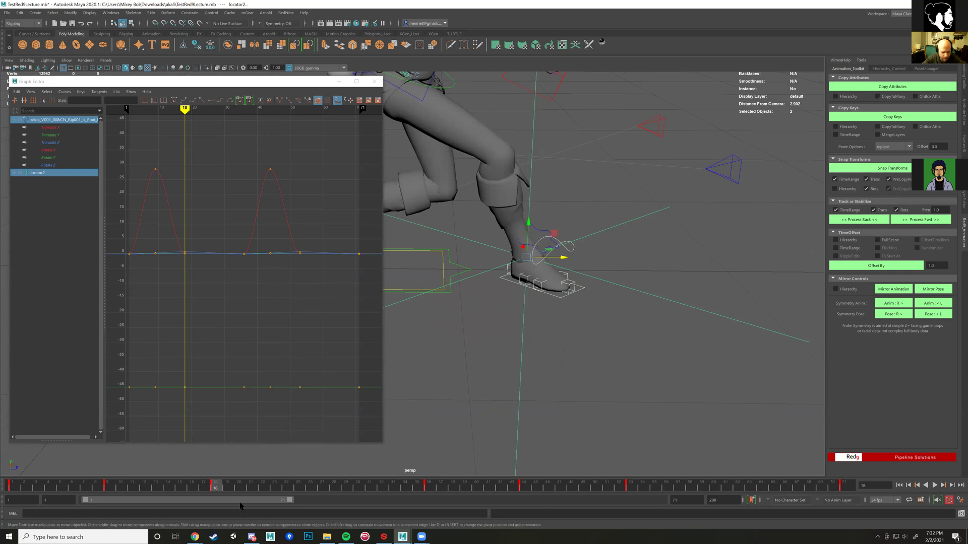
{"action": "right_click_drag", "start_coordinate": [564, 303], "coordinate": [442, 405], "text": "alt"}
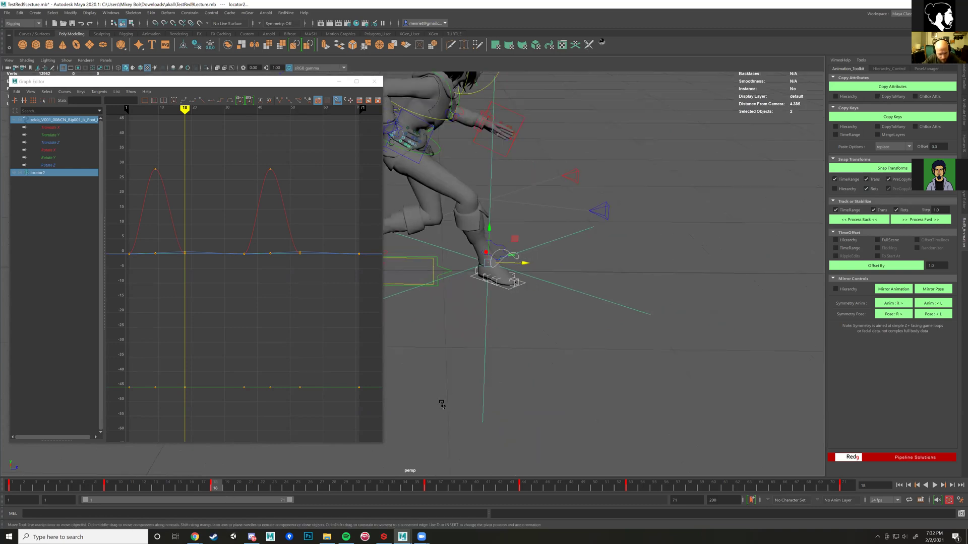
{"action": "left_click_drag", "start_coordinate": [217, 487], "coordinate": [375, 488], "text": "shift"}
{"action": "left_click", "coordinate": [220, 488]}
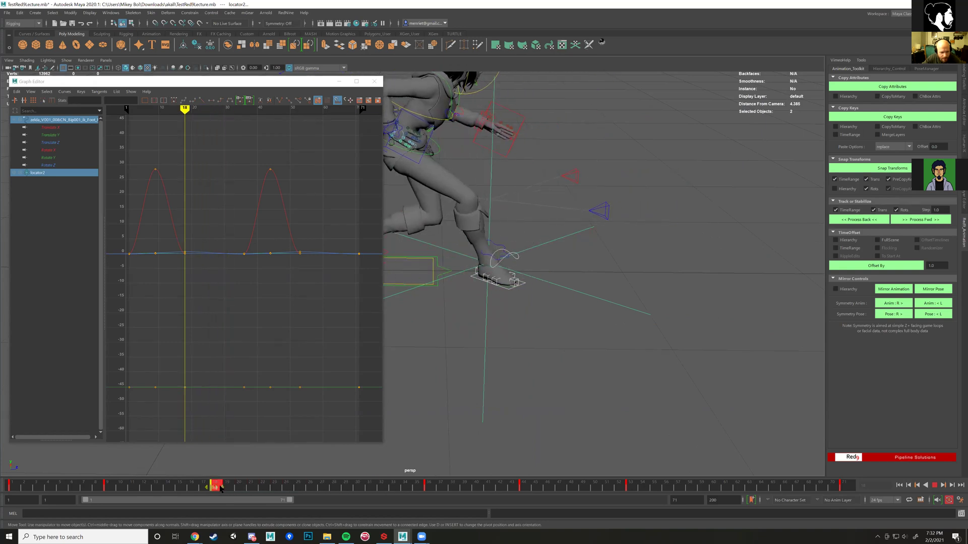
{"action": "left_click_drag", "start_coordinate": [222, 488], "coordinate": [427, 494], "text": "shift"}
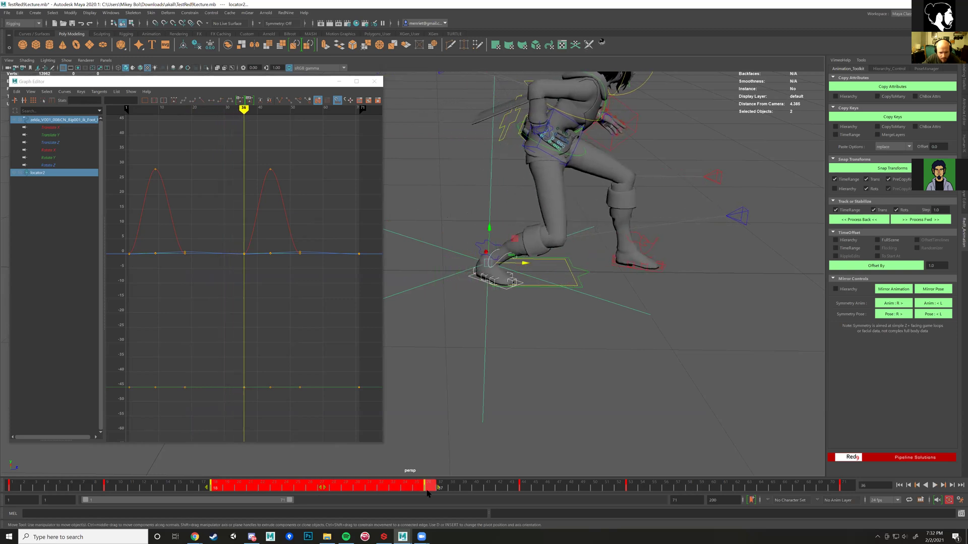
{"action": "left_click", "coordinate": [895, 168]}
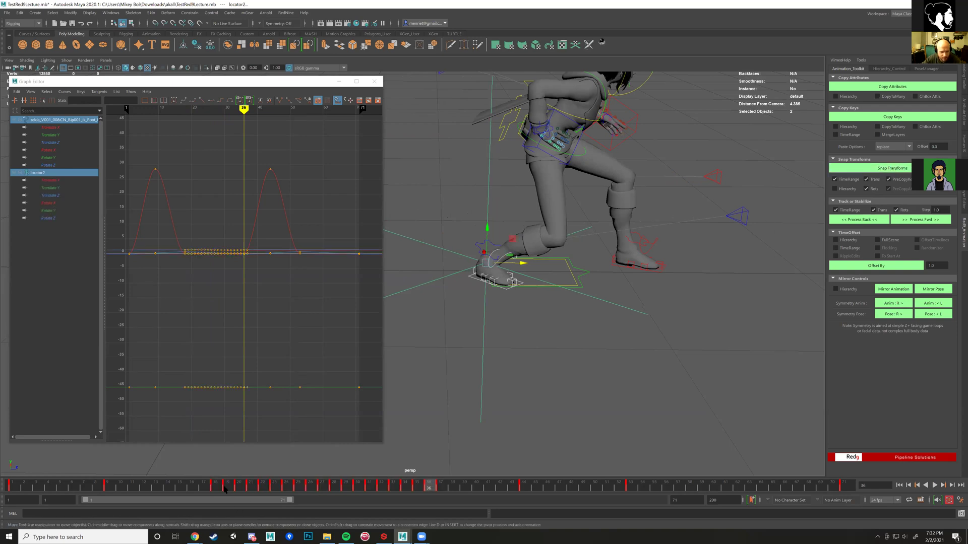
- Scrub the start of the snapped range and undo the time-range snap on the locator
{"action": "left_click_drag", "start_coordinate": [218, 486], "coordinate": [253, 486]}
{"action": "key", "text": "ctrl+z"}
{"action": "key", "text": "ctrl+z"}
{"action": "key", "text": "ctrl+z"}
{"action": "key", "text": "ctrl+z"}
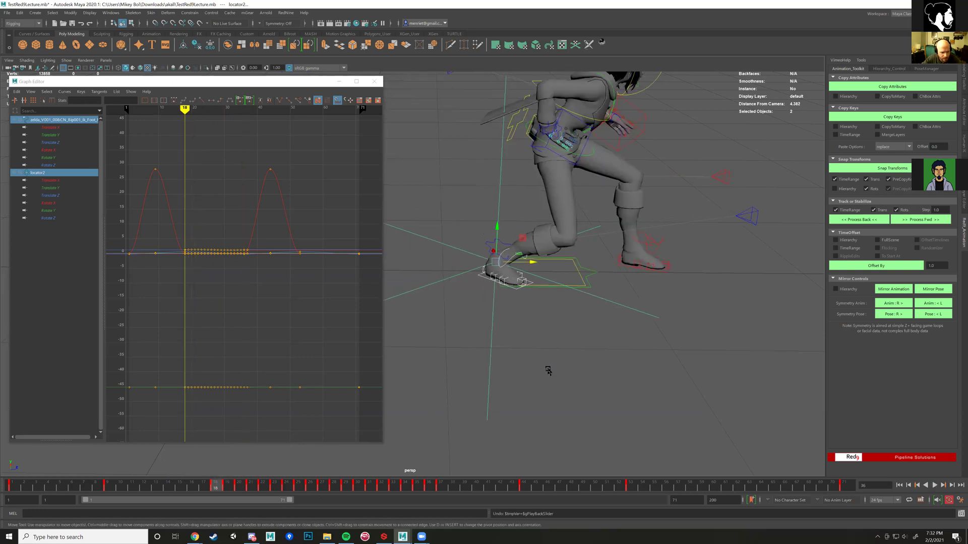
- Snap the right foot control to the stationary locator over frames 18 to 36 using Snap Transforms with TimeRange on
{"action": "left_click", "coordinate": [505, 304]}
{"action": "right_click_drag", "start_coordinate": [525, 308], "coordinate": [583, 313], "text": "alt"}
{"action": "middle_click_drag", "start_coordinate": [583, 313], "coordinate": [573, 339], "text": "alt"}
{"action": "right_click_drag", "start_coordinate": [572, 339], "coordinate": [585, 320], "text": "alt"}
{"action": "left_click_drag", "start_coordinate": [681, 234], "coordinate": [639, 353]}
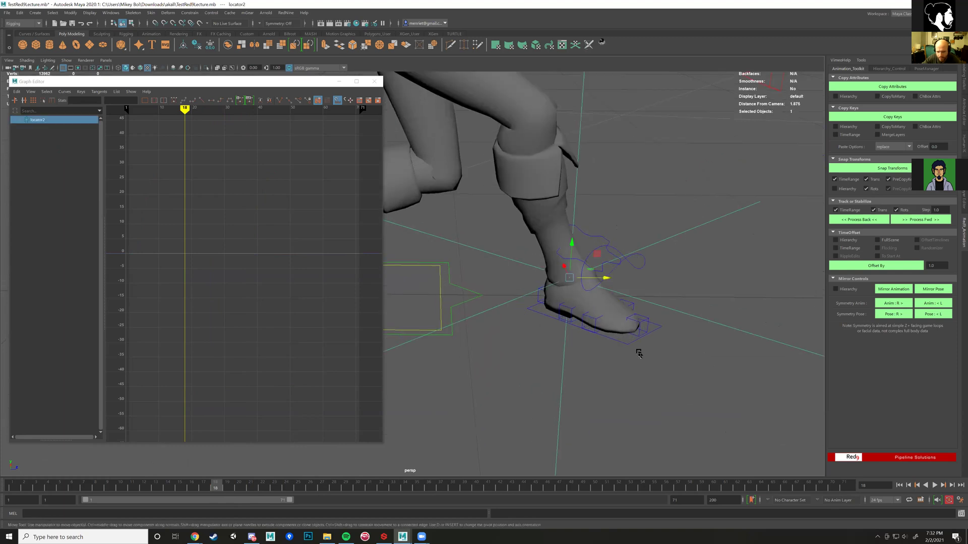
{"action": "left_click", "coordinate": [627, 344], "text": "shift"}
{"action": "left_click_drag", "start_coordinate": [220, 493], "coordinate": [431, 492], "text": "shift"}
{"action": "key", "text": "w"}
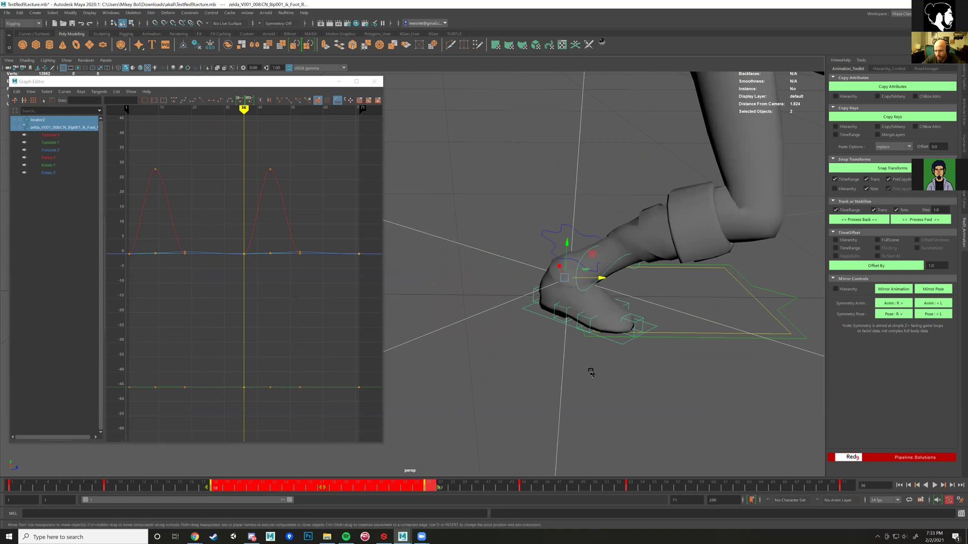
{"action": "left_click", "coordinate": [892, 168]}
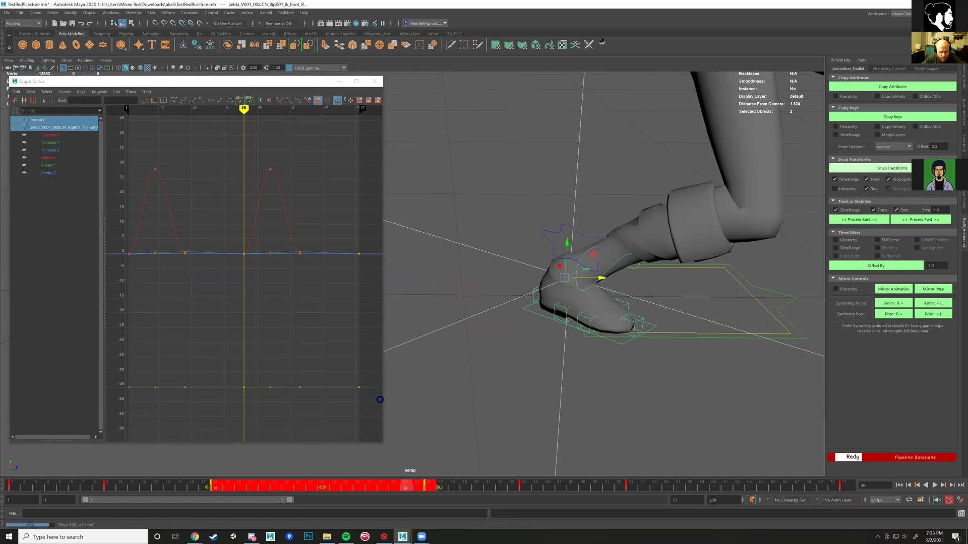
- Play and scrub the walk between frames 1 and 36 to check whether the right foot stays planted
{"action": "scroll", "coordinate": [419, 400], "scroll_direction": "down", "scroll_amount": 5}
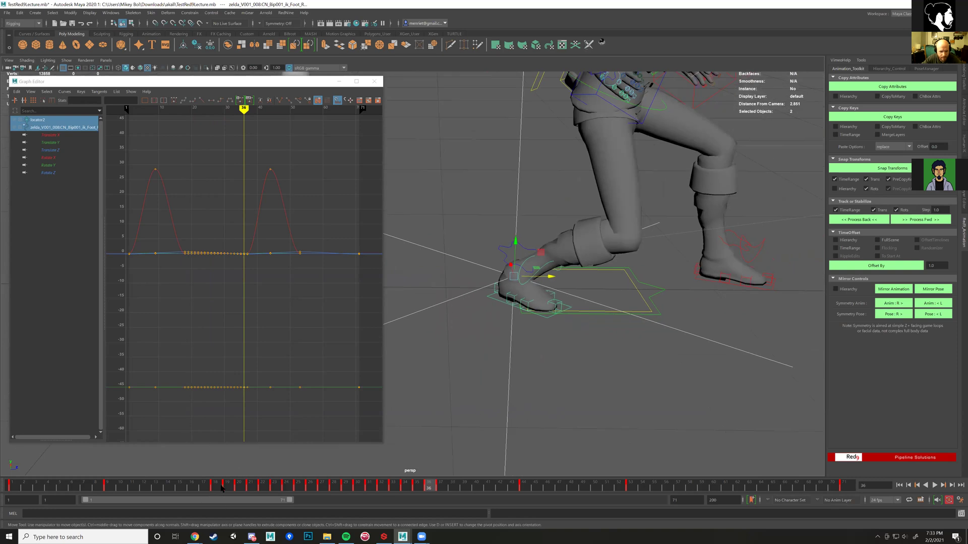
{"action": "left_click", "coordinate": [221, 488]}
{"action": "key", "text": "alt+v"}
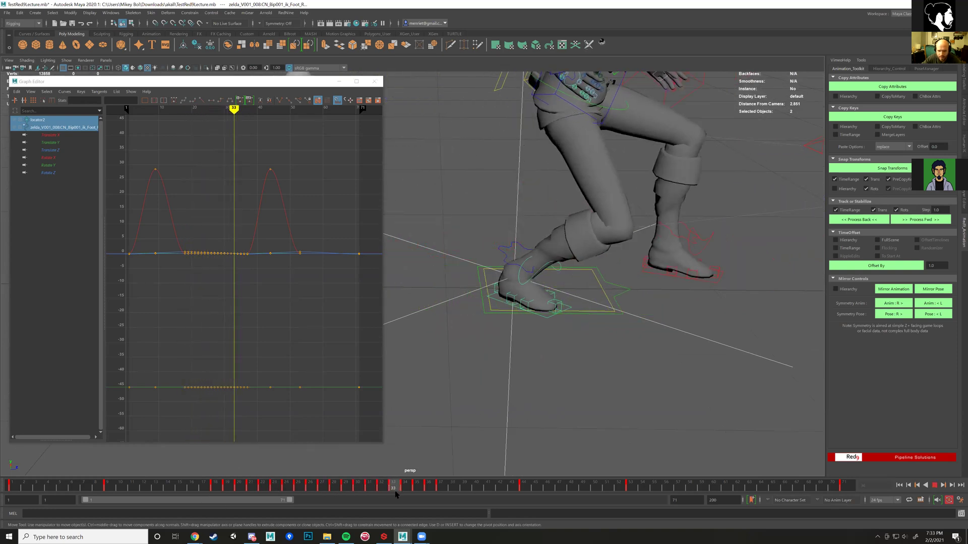
{"action": "mouse_move", "coordinate": [442, 496]}
{"action": "left_mouse_down"}
{"action": "mouse_move", "coordinate": [478, 499]}
{"action": "mouse_move", "coordinate": [419, 497]}
{"action": "mouse_move", "coordinate": [500, 502]}
{"action": "mouse_move", "coordinate": [120, 501]}
{"action": "left_mouse_up"}
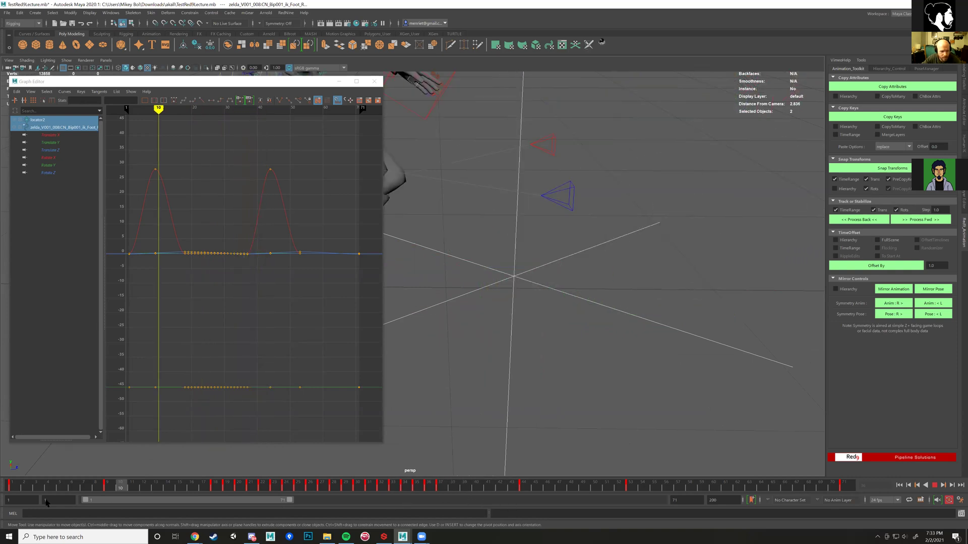
{"action": "left_click_drag", "start_coordinate": [47, 503], "coordinate": [15, 502]}
{"action": "scroll", "coordinate": [517, 324], "scroll_direction": "down", "scroll_amount": 5}
{"action": "middle_click_drag", "start_coordinate": [516, 324], "coordinate": [643, 310], "text": "alt"}
{"action": "left_click_drag", "start_coordinate": [529, 329], "coordinate": [535, 334], "text": "alt"}
{"action": "key", "text": "alt+v"}
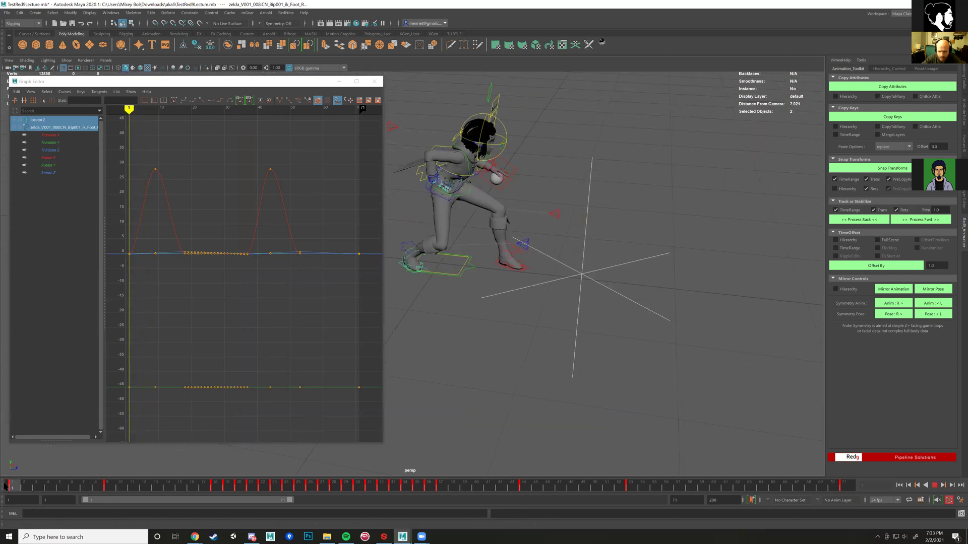
{"action": "key", "text": "alt+v"}
- Snap the locator to the left foot IK control at frame 1 using Snap Transforms with TimeRange off
{"action": "scroll", "coordinate": [531, 292], "scroll_direction": "up", "scroll_amount": 5}
{"action": "left_click", "coordinate": [595, 273]}
{"action": "left_click_drag", "start_coordinate": [590, 280], "coordinate": [520, 273], "text": "alt"}
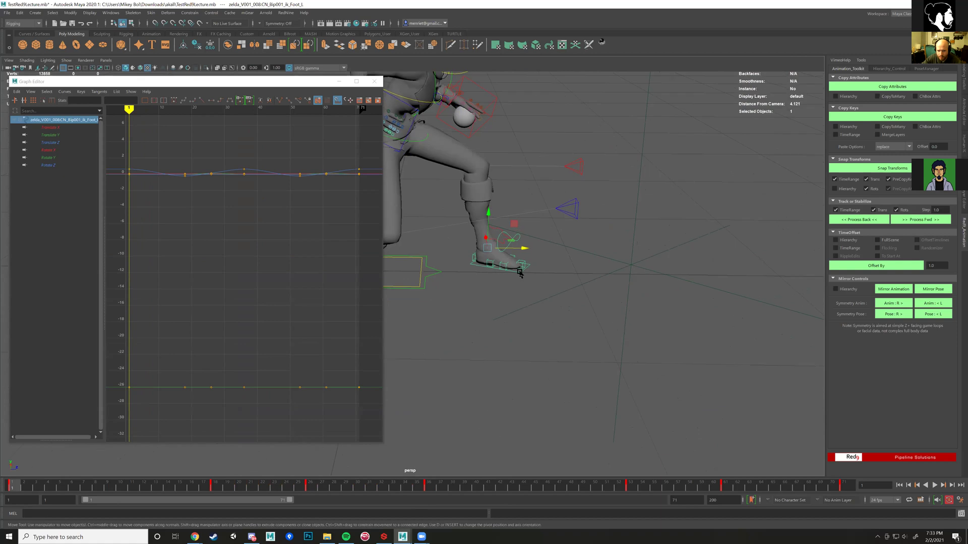
{"action": "left_click", "coordinate": [643, 256], "text": "shift"}
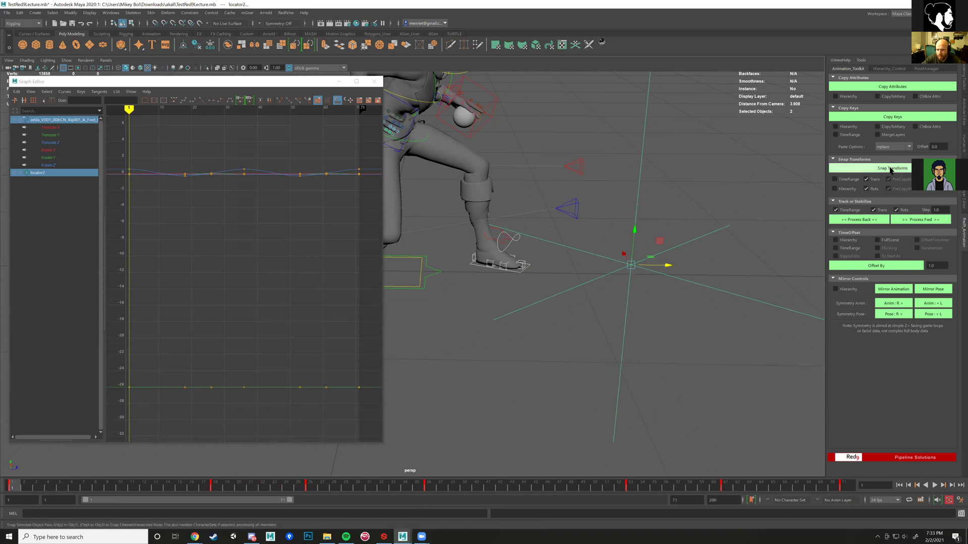
{"action": "left_click", "coordinate": [871, 168]}
- Snap the left foot IK control to the stationary locator over frames 1 to 18 using Snap Transforms with TimeRange on
{"action": "left_click_drag", "start_coordinate": [555, 287], "coordinate": [551, 300], "text": "alt"}
{"action": "left_click", "coordinate": [494, 318]}
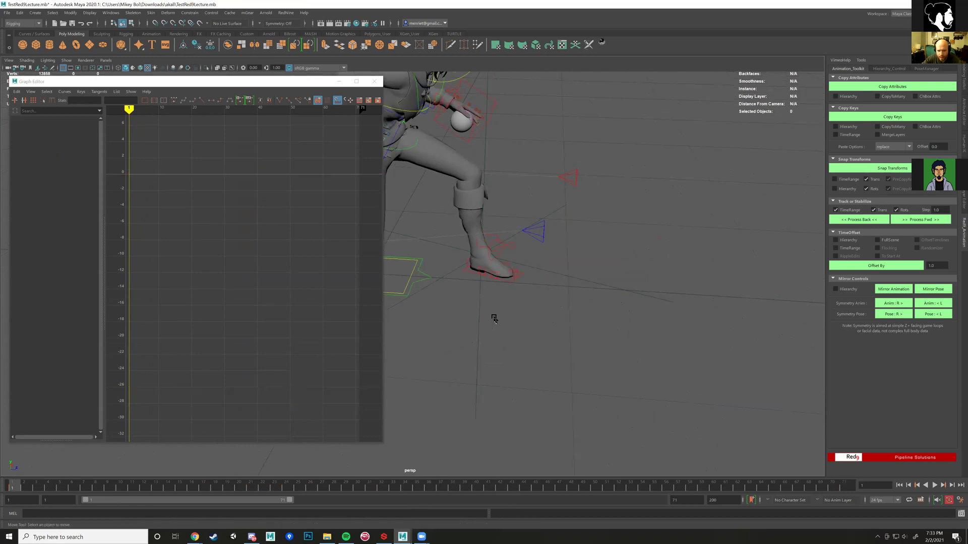
{"action": "right_click_drag", "start_coordinate": [494, 317], "coordinate": [516, 303], "text": "alt"}
{"action": "left_click_drag", "start_coordinate": [517, 303], "coordinate": [554, 283], "text": "alt"}
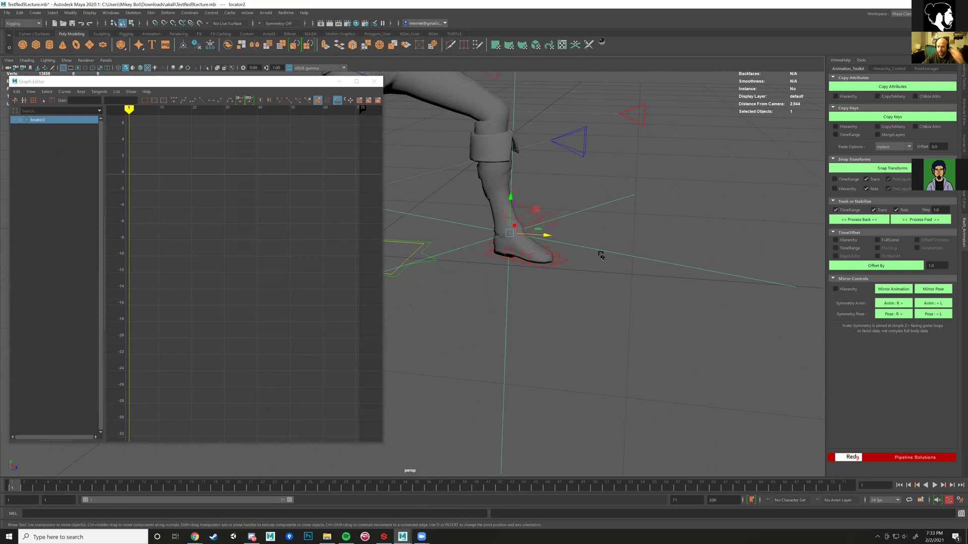
{"action": "left_click", "coordinate": [538, 269], "text": "shift"}
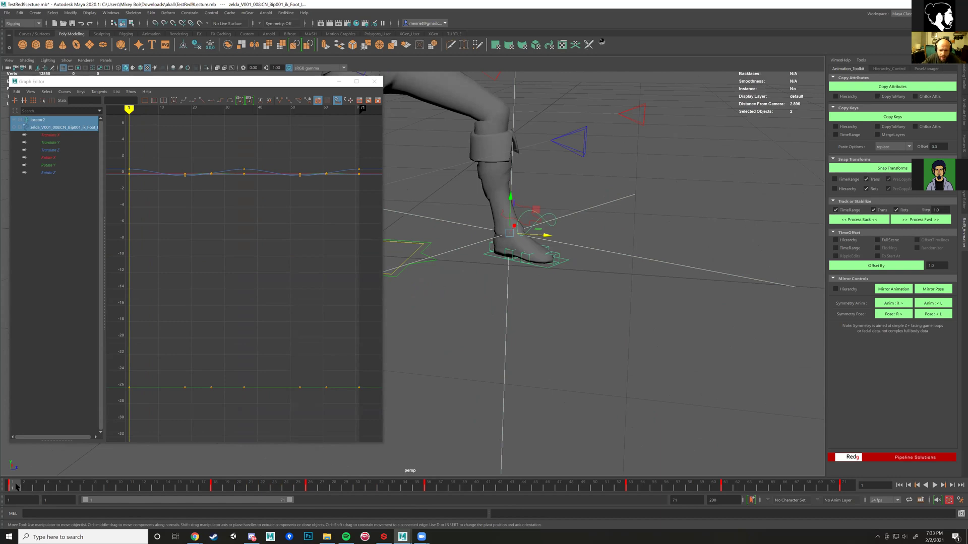
{"action": "left_click_drag", "start_coordinate": [20, 486], "coordinate": [216, 503], "text": "shift"}
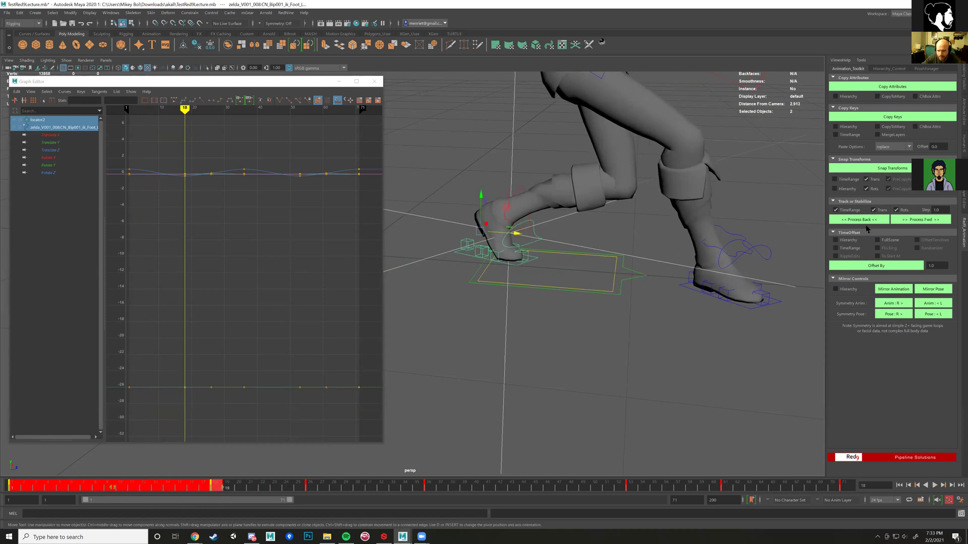
{"action": "left_click", "coordinate": [849, 180]}
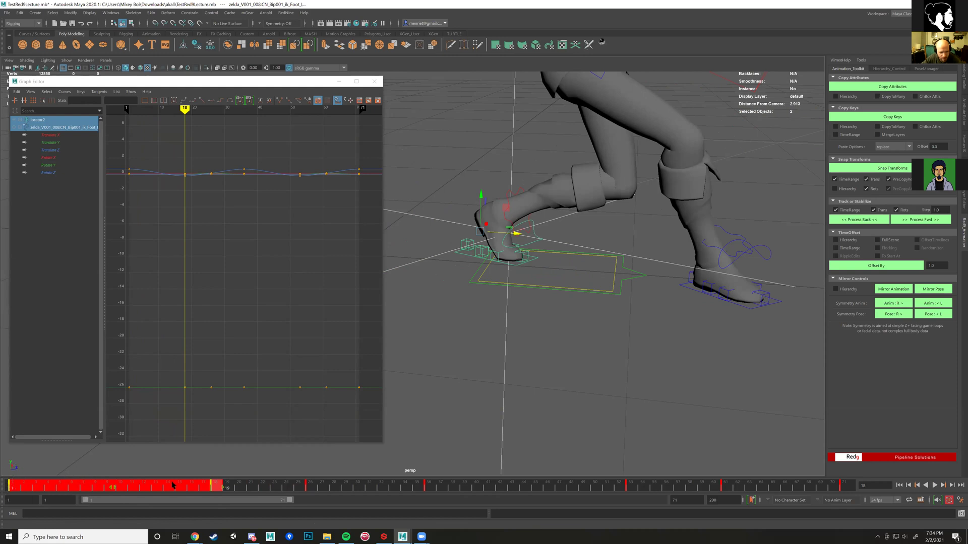
{"action": "left_click", "coordinate": [903, 167]}
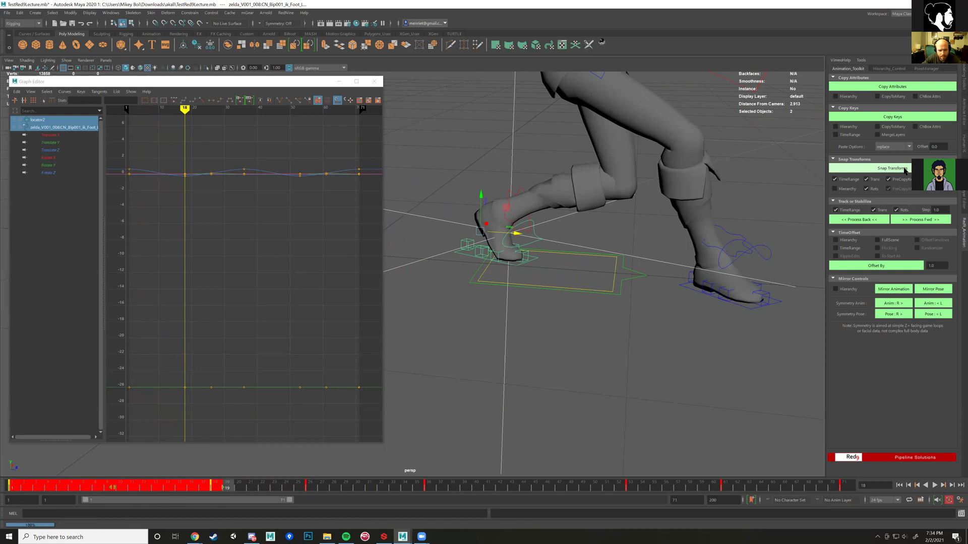
- Play the walk from frame 1 and scrub back through it to check whether the left foot stays planted
{"action": "left_click", "coordinate": [14, 485]}
{"action": "key", "text": "alt+v"}
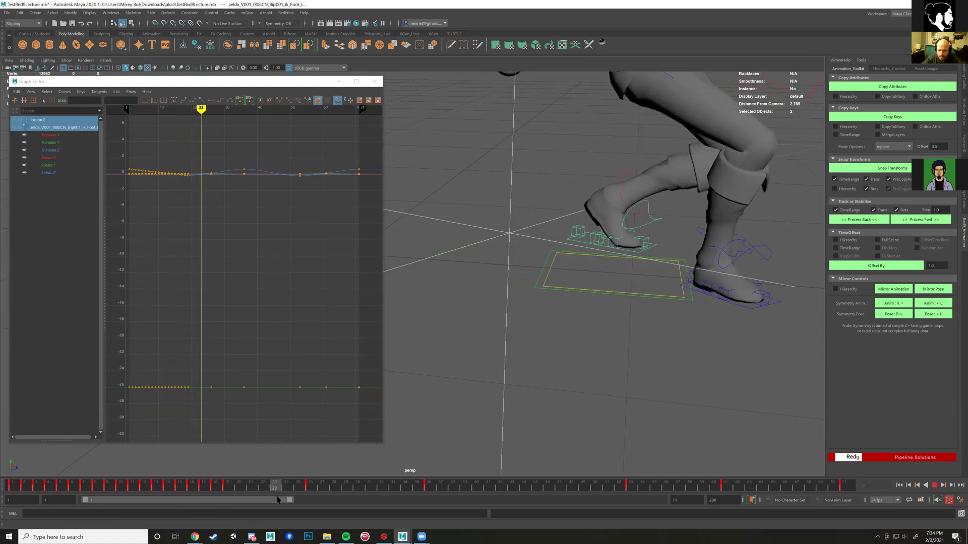
{"action": "left_click_drag", "start_coordinate": [320, 500], "coordinate": [8, 508]}
{"action": "right_click_drag", "start_coordinate": [555, 389], "coordinate": [503, 352], "text": "alt"}
{"action": "middle_click_drag", "start_coordinate": [503, 352], "coordinate": [590, 351], "text": "alt"}
{"action": "left_click_drag", "start_coordinate": [590, 351], "coordinate": [891, 470], "text": "alt"}
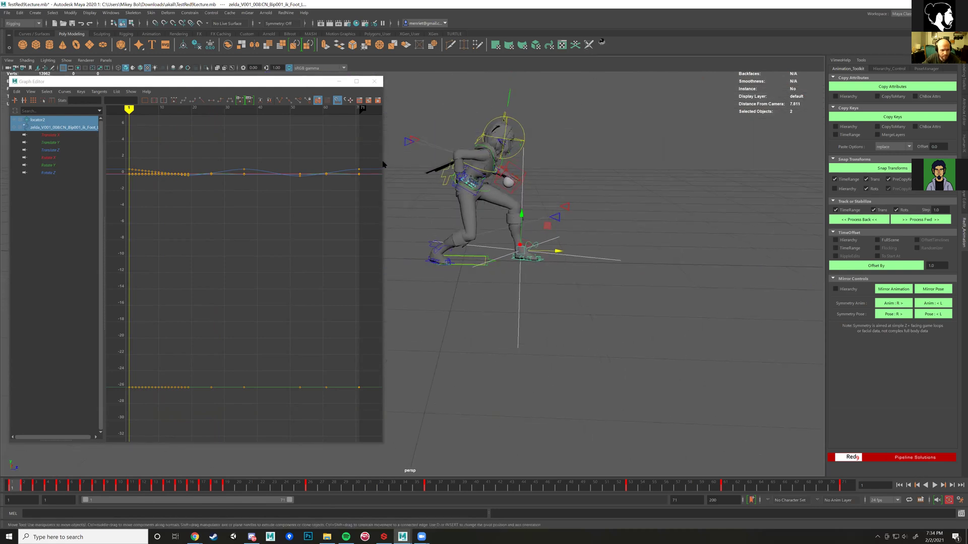
- Narrow the Graph Editor window and select only the left foot IK control
{"action": "left_click_drag", "start_coordinate": [383, 161], "coordinate": [310, 159]}
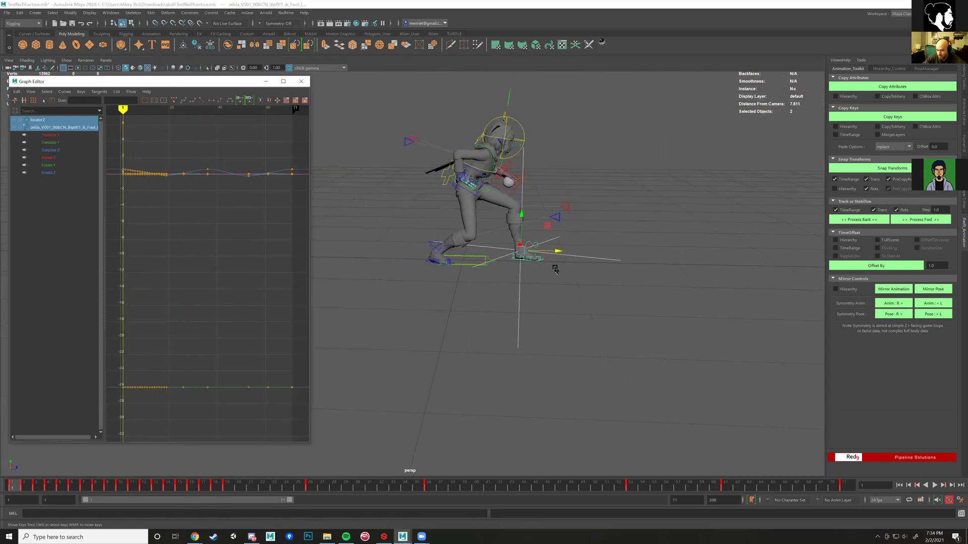
{"action": "middle_click_drag", "start_coordinate": [516, 294], "coordinate": [497, 298], "text": "alt"}
{"action": "scroll", "coordinate": [497, 297], "scroll_direction": "up", "scroll_amount": 8}
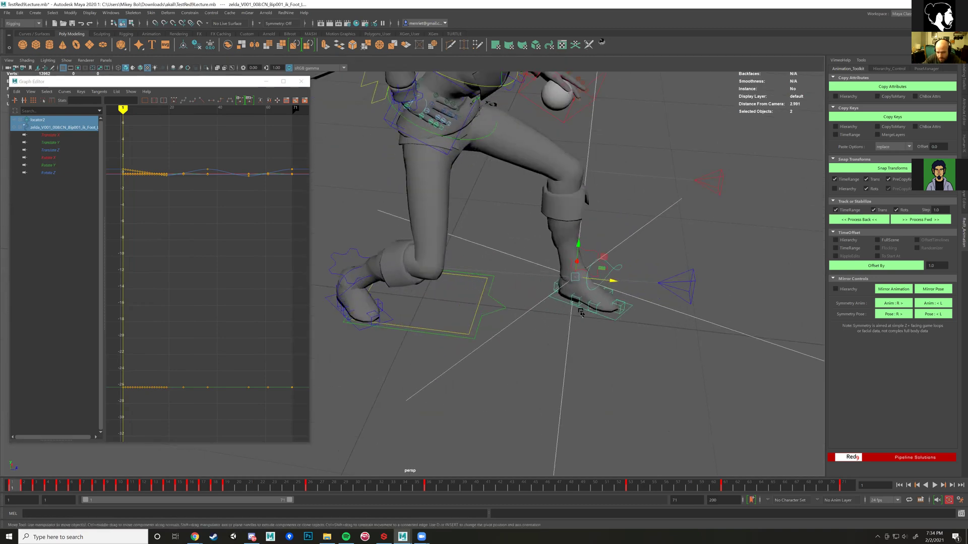
{"action": "left_click", "coordinate": [585, 313]}
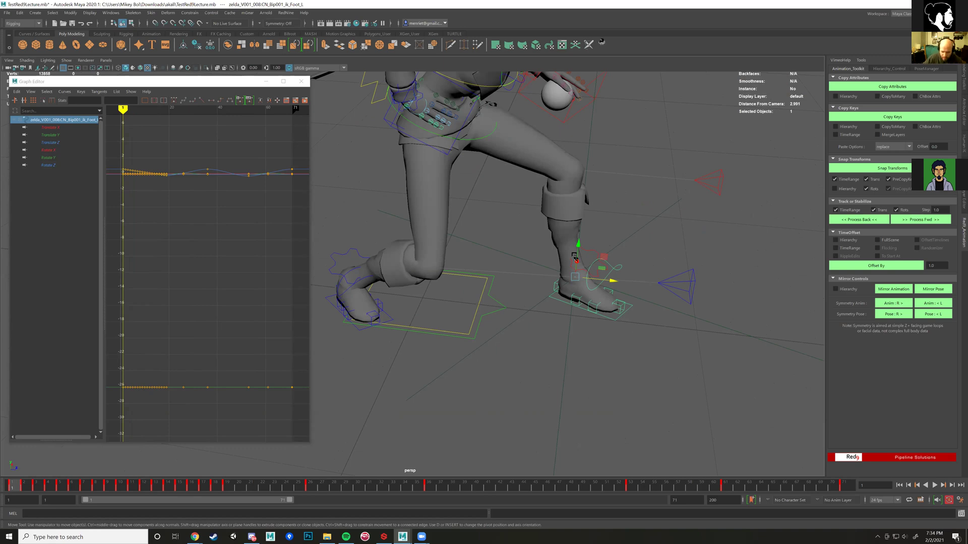
- Play and scrub the snapped range close up on the left foot to examine it for sliding
{"action": "right_click_drag", "start_coordinate": [574, 256], "coordinate": [633, 349], "text": "alt"}
{"action": "middle_click_drag", "start_coordinate": [633, 350], "coordinate": [439, 307], "text": "alt"}
{"action": "right_click_drag", "start_coordinate": [439, 307], "coordinate": [507, 285], "text": "alt"}
{"action": "middle_click_drag", "start_coordinate": [507, 285], "coordinate": [227, 282], "text": "alt"}
{"action": "right_click_drag", "start_coordinate": [226, 283], "coordinate": [644, 329], "text": "alt"}
{"action": "middle_click_drag", "start_coordinate": [644, 329], "coordinate": [469, 308], "text": "alt"}
{"action": "right_click_drag", "start_coordinate": [469, 308], "coordinate": [583, 313], "text": "alt"}
{"action": "middle_click_drag", "start_coordinate": [583, 313], "coordinate": [604, 319], "text": "alt"}
{"action": "key", "text": "alt+v"}
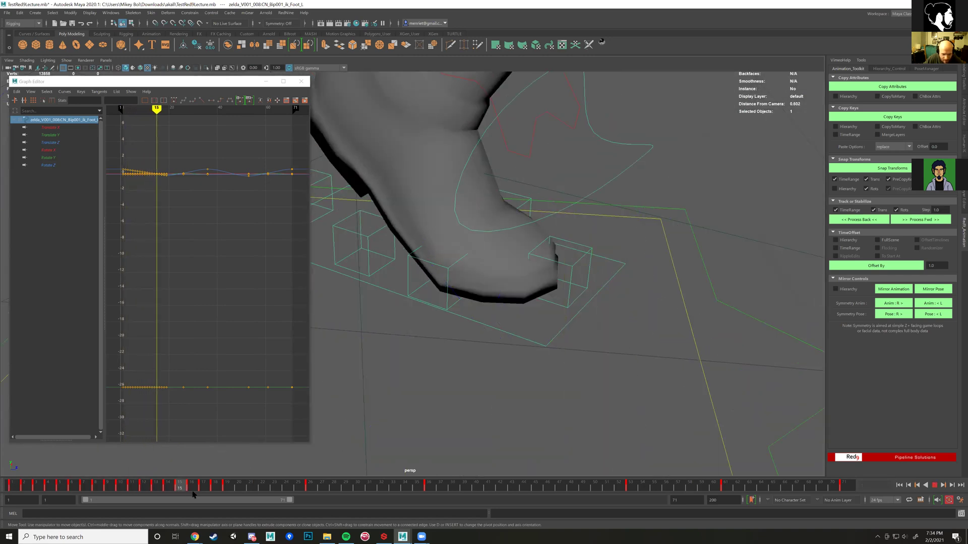
{"action": "left_click_drag", "start_coordinate": [222, 488], "coordinate": [35, 485]}
{"action": "left_click_drag", "start_coordinate": [248, 484], "coordinate": [6, 475]}
- Play the walk with the whole character in view and scrub to frame 39 to review the forward motion
{"action": "scroll", "coordinate": [553, 238], "scroll_direction": "down", "scroll_amount": 3}
{"action": "scroll", "coordinate": [553, 237], "scroll_direction": "down", "scroll_amount": 10}
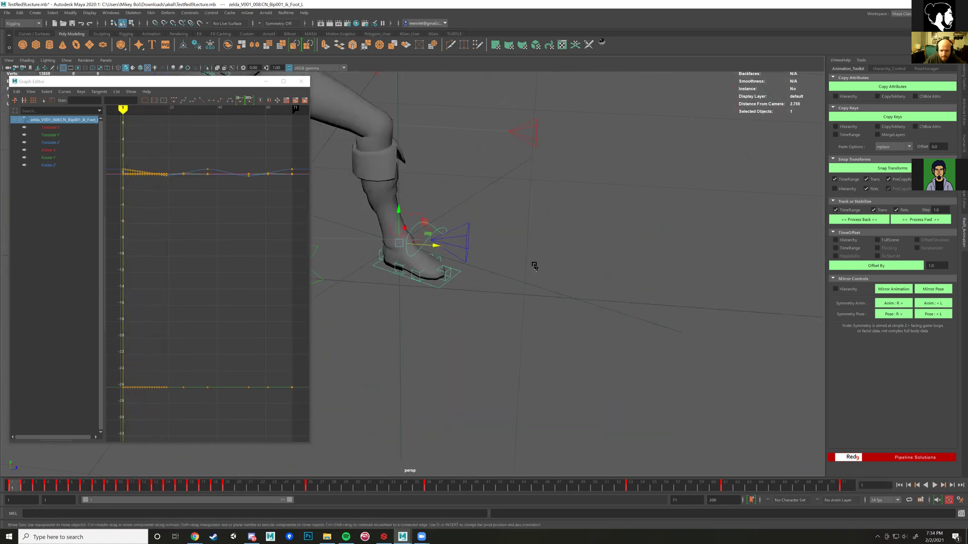
{"action": "left_click_drag", "start_coordinate": [542, 338], "coordinate": [520, 341], "text": "alt"}
{"action": "key", "text": "alt+v"}
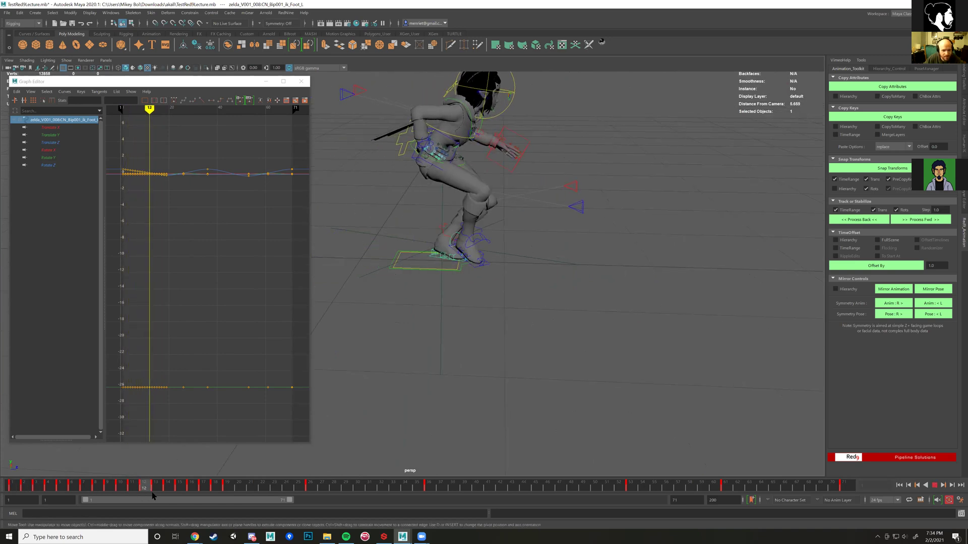
{"action": "left_click_drag", "start_coordinate": [336, 482], "coordinate": [463, 459]}
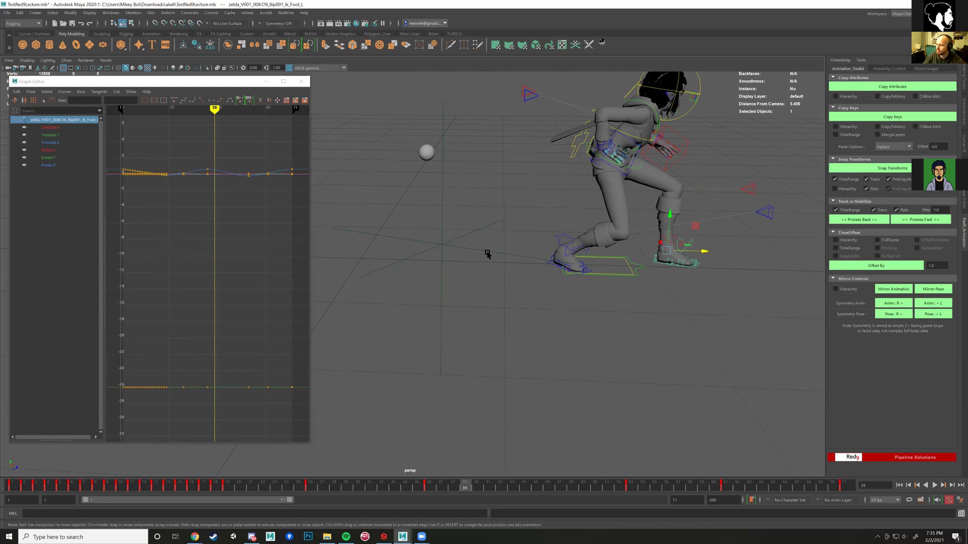
{"action": "scroll", "coordinate": [531, 242], "scroll_direction": "down", "scroll_amount": 3}
{"action": "left_click_drag", "start_coordinate": [531, 242], "coordinate": [538, 245], "text": "alt"}
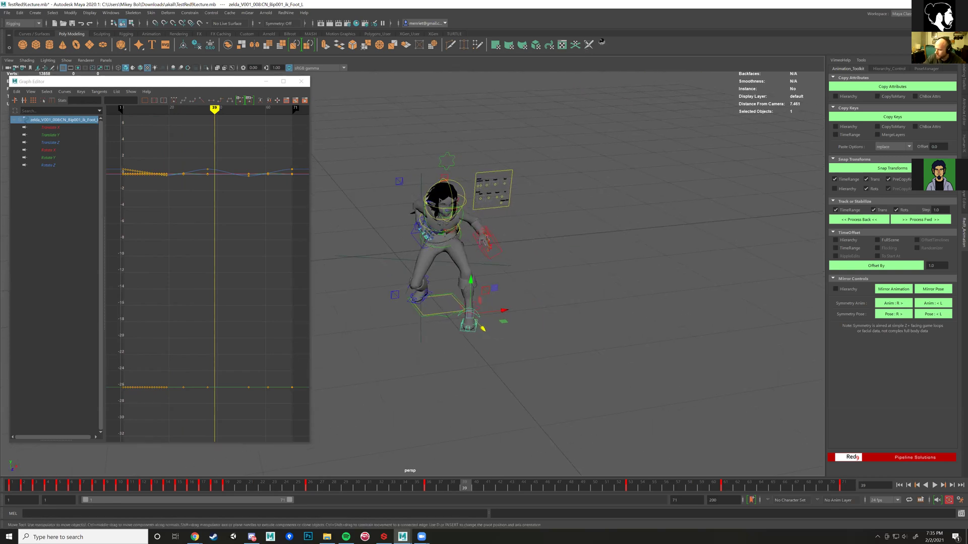
- Switch to Discord and open the Walk025.mov video full screen from the art-sharing-channel
{"action": "key", "text": "alt+Tab"}
{"action": "scroll", "coordinate": [375, 280], "scroll_direction": "up", "scroll_amount": 5}
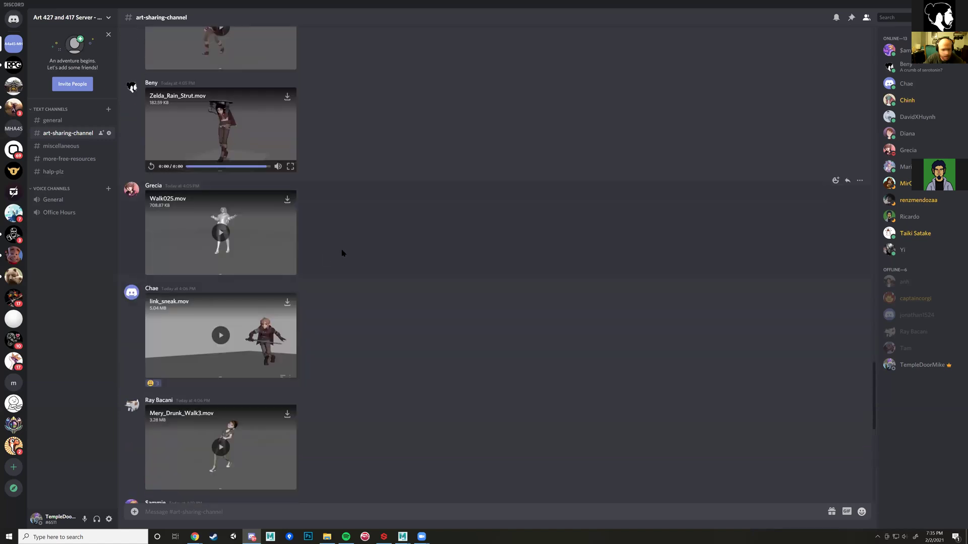
{"action": "scroll", "coordinate": [342, 253], "scroll_direction": "up", "scroll_amount": 1}
{"action": "left_click", "coordinate": [224, 274]}
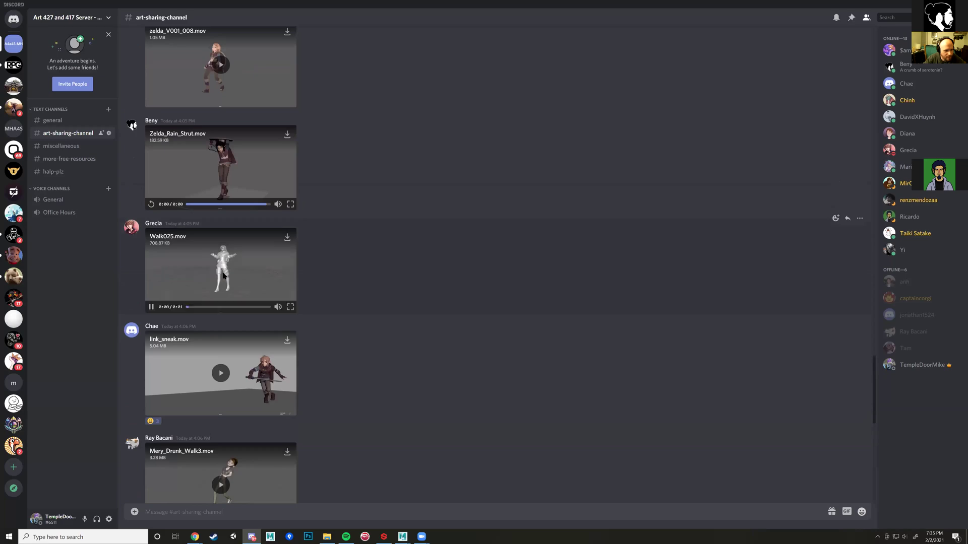
{"action": "left_click", "coordinate": [291, 307]}
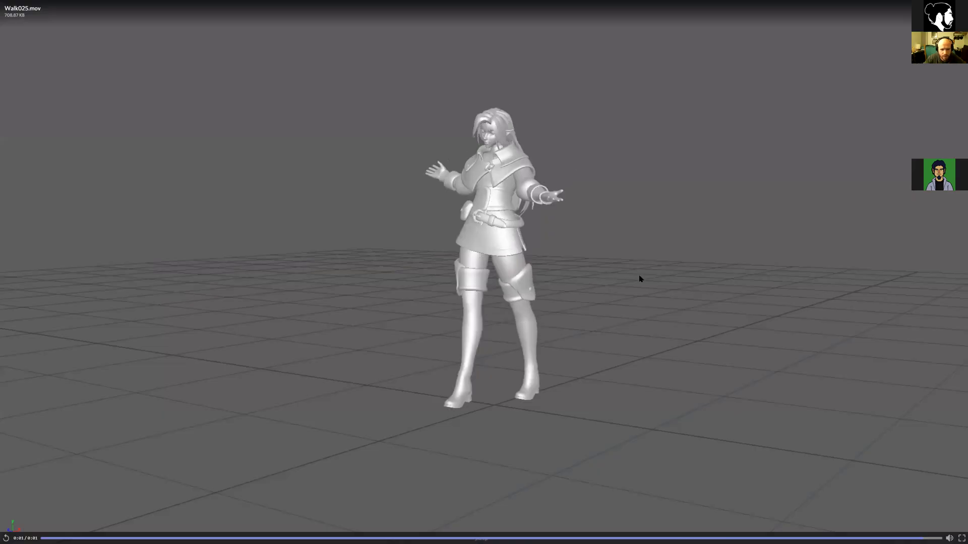
- Replay Walk025.mov several times to examine the arm and hand motion during the walk
{"action": "left_click", "coordinate": [7, 538]}
{"action": "left_click", "coordinate": [545, 302]}
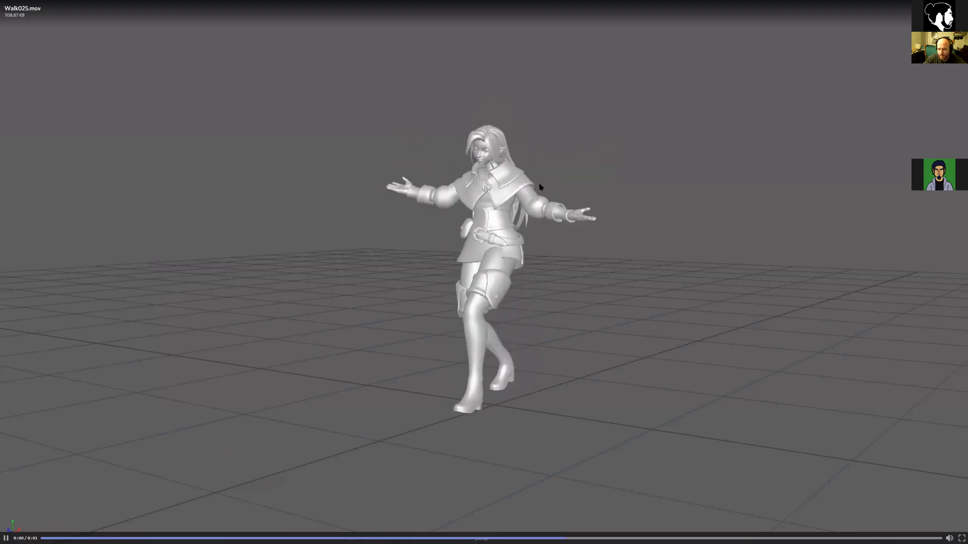
{"action": "left_click", "coordinate": [551, 213]}
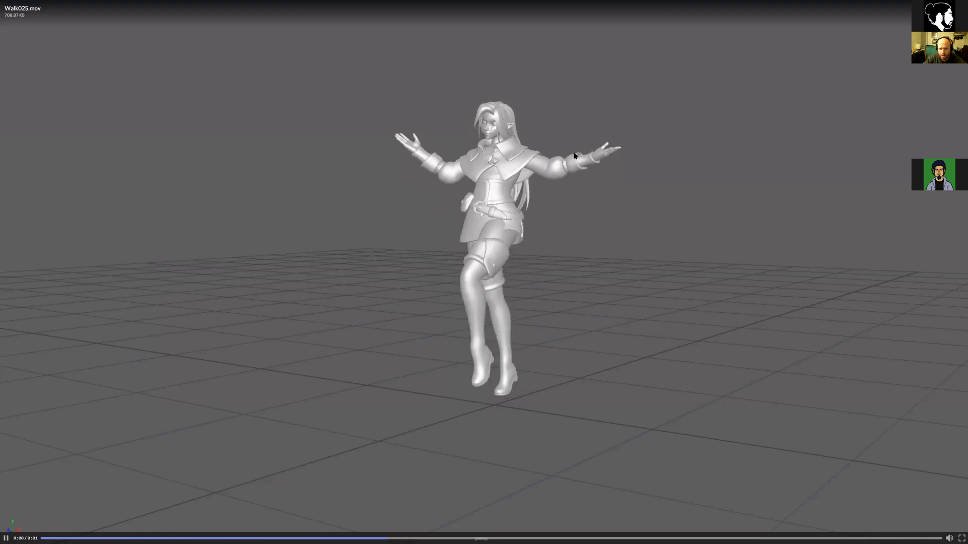
{"action": "left_click", "coordinate": [534, 223]}
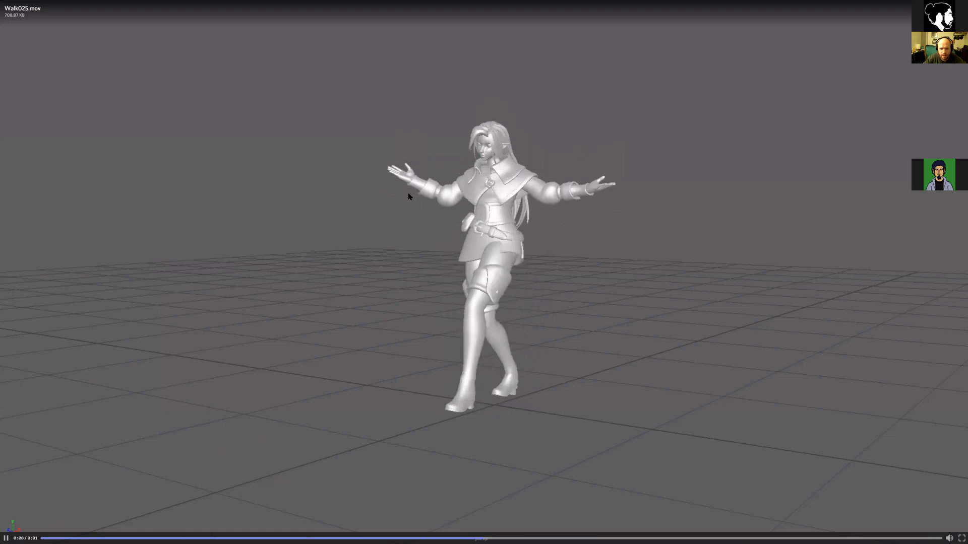
{"action": "left_click", "coordinate": [435, 183]}
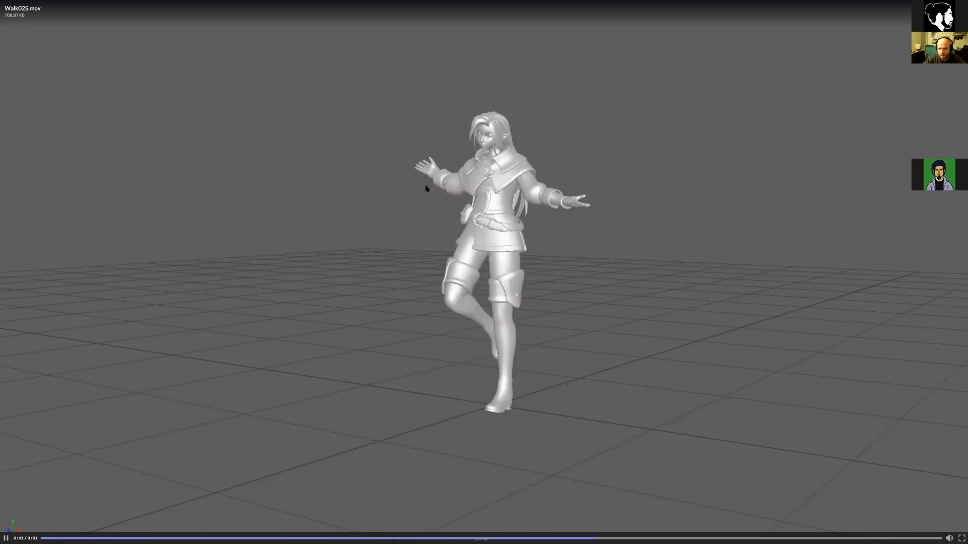
{"action": "left_click", "coordinate": [442, 180]}
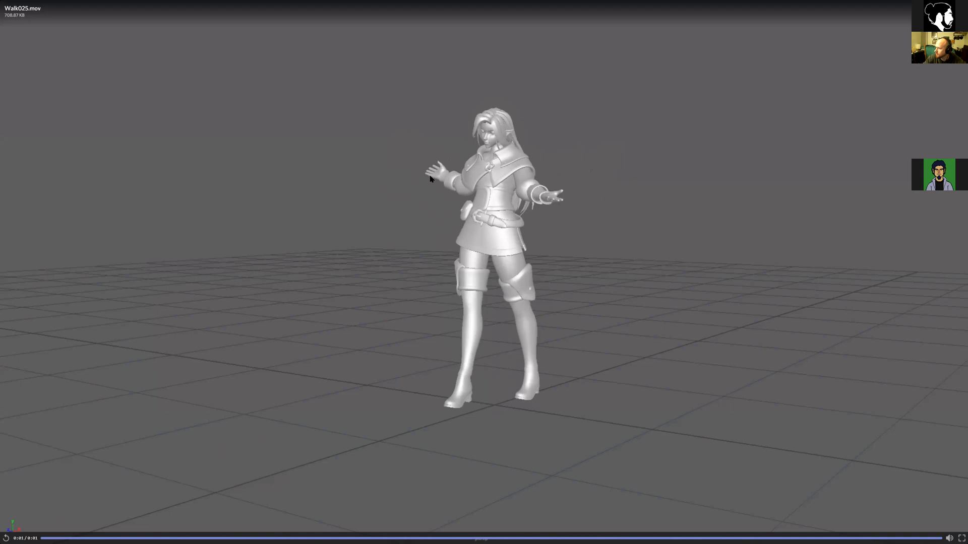
{"action": "left_click", "coordinate": [435, 170]}
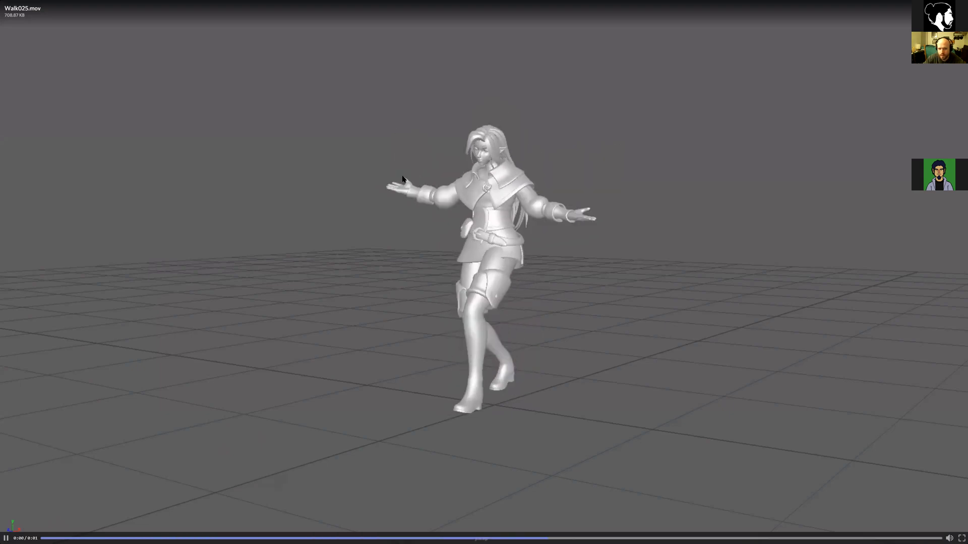
{"action": "left_click", "coordinate": [441, 180]}
{"action": "left_click", "coordinate": [417, 181]}
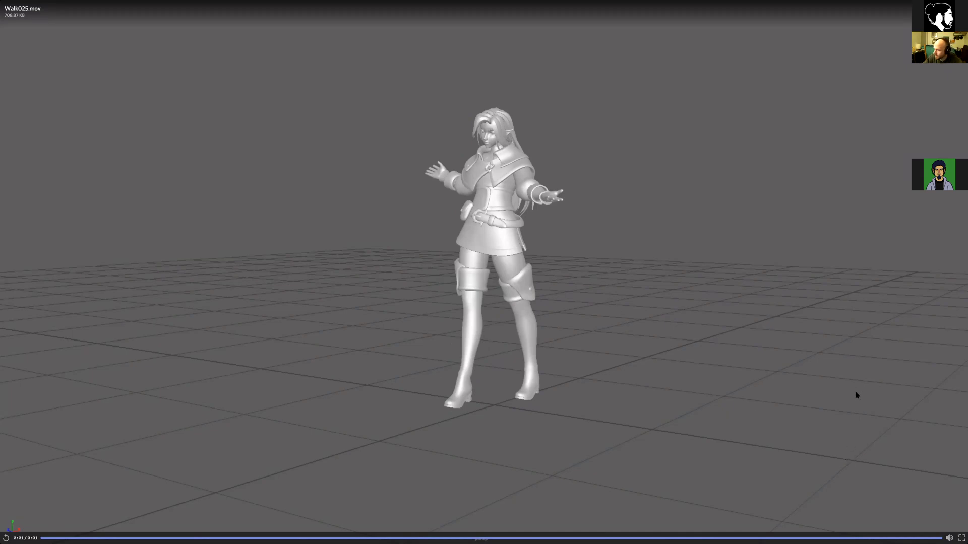
- Leave the full-screen video and look through the newest posts in the art-sharing-channel
{"action": "left_click", "coordinate": [961, 538]}
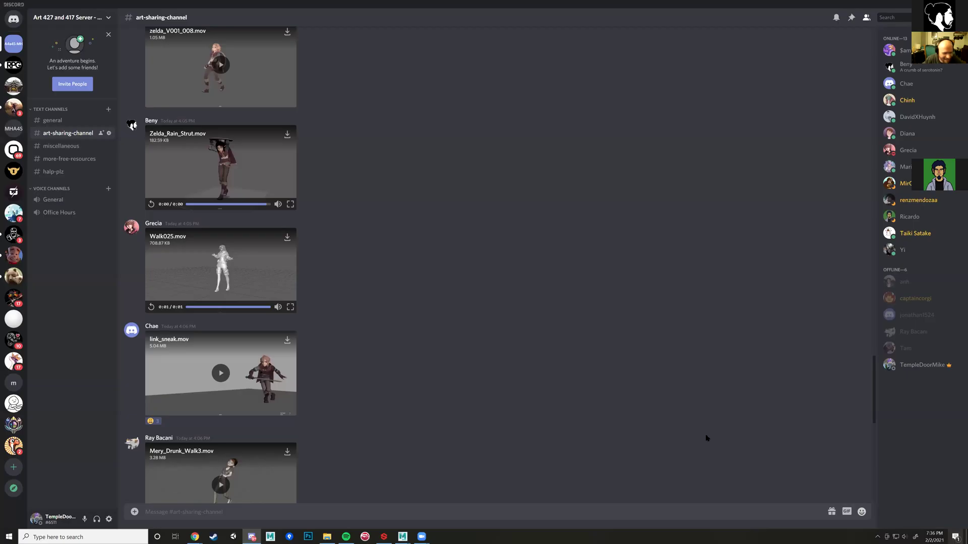
{"action": "scroll", "coordinate": [586, 343], "scroll_direction": "down", "scroll_amount": 4}
{"action": "scroll", "coordinate": [585, 343], "scroll_direction": "down", "scroll_amount": 6}
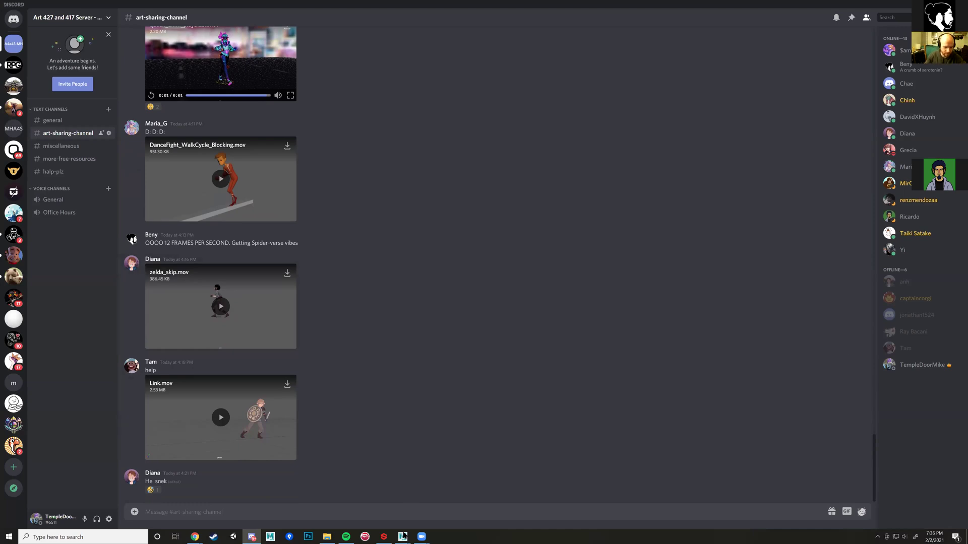
- Switch back to Maya and examine the character's pose at frame 39 from the side and the front
{"action": "left_click", "coordinate": [402, 537]}
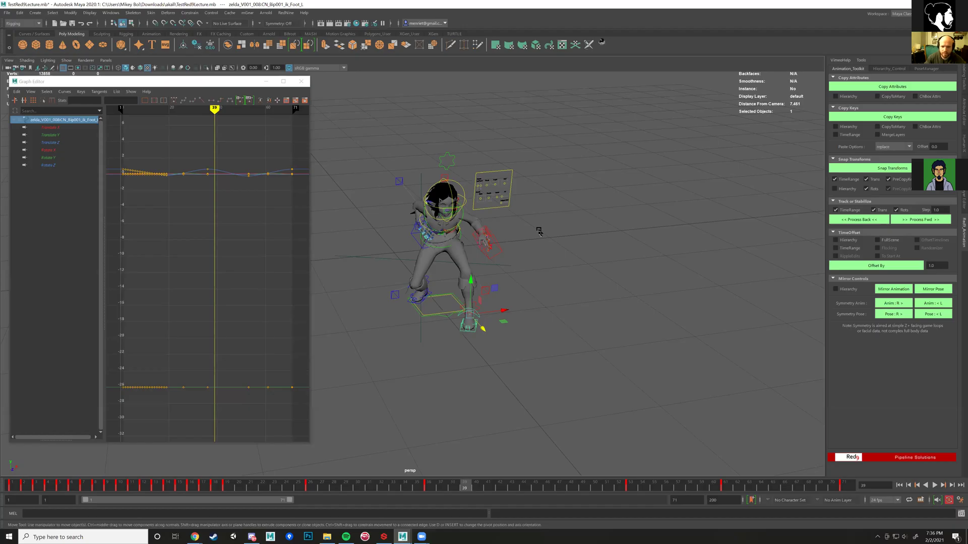
{"action": "left_click_drag", "start_coordinate": [489, 280], "coordinate": [396, 349], "text": "alt"}
{"action": "right_click_drag", "start_coordinate": [396, 349], "coordinate": [454, 333], "text": "alt"}
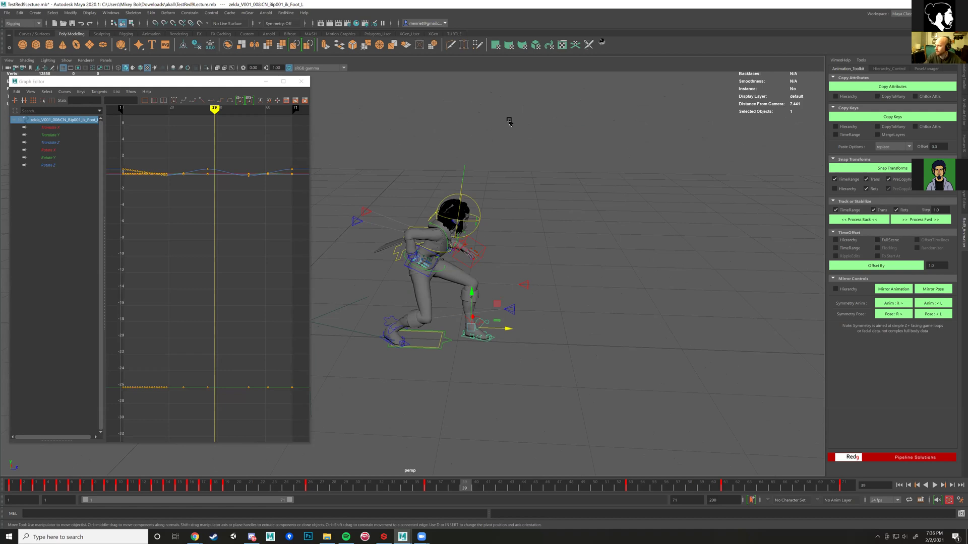
{"action": "right_click_drag", "start_coordinate": [540, 283], "coordinate": [572, 301], "text": "alt"}
{"action": "left_click_drag", "start_coordinate": [593, 267], "coordinate": [636, 317], "text": "alt"}
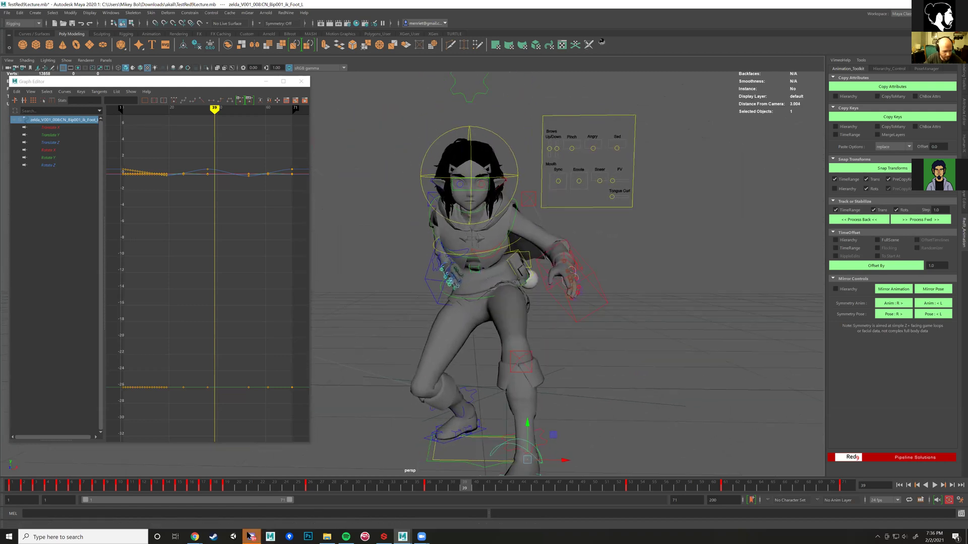
- Check Discord for the newly shared Walk09.mb file, then return to Maya and clear the selection
{"action": "left_click", "coordinate": [252, 537]}
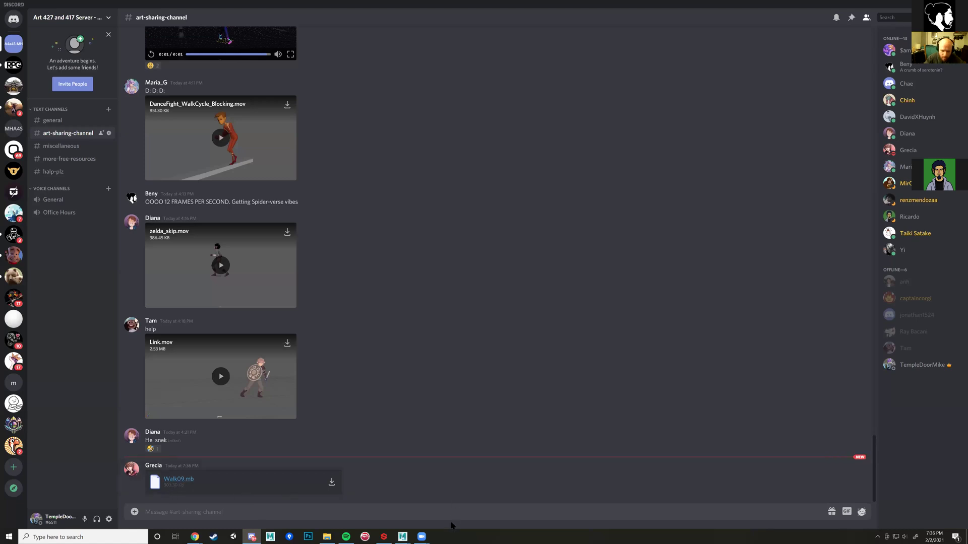
{"action": "left_click", "coordinate": [403, 537]}
{"action": "left_click", "coordinate": [445, 503]}
{"action": "right_click_drag", "start_coordinate": [358, 311], "coordinate": [346, 484], "text": "alt"}
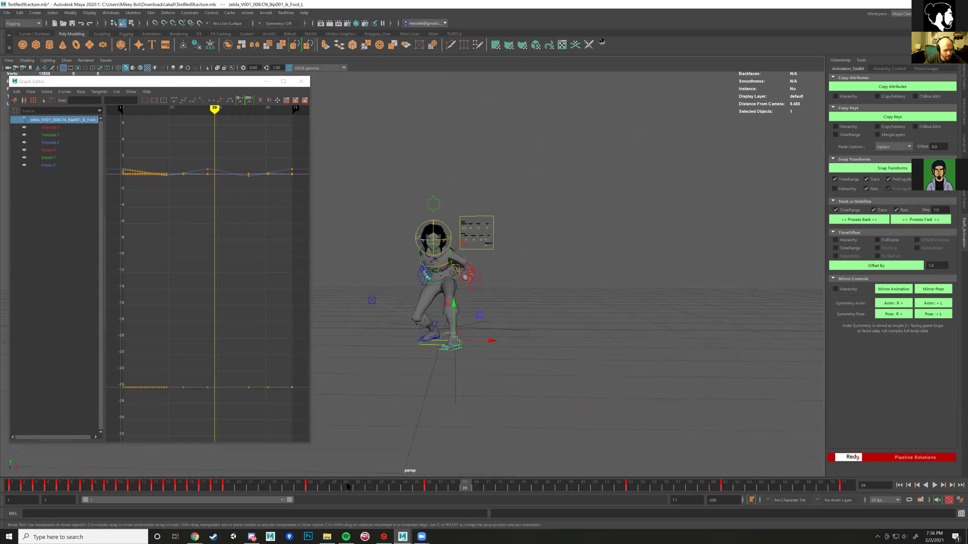
{"action": "left_click_drag", "start_coordinate": [344, 448], "coordinate": [365, 447], "text": "alt"}
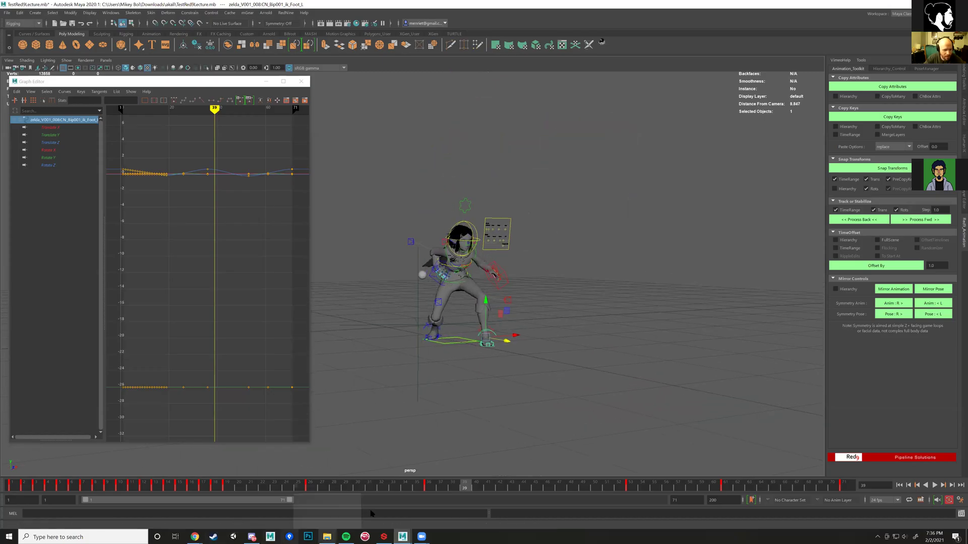
{"action": "left_click", "coordinate": [416, 127]}
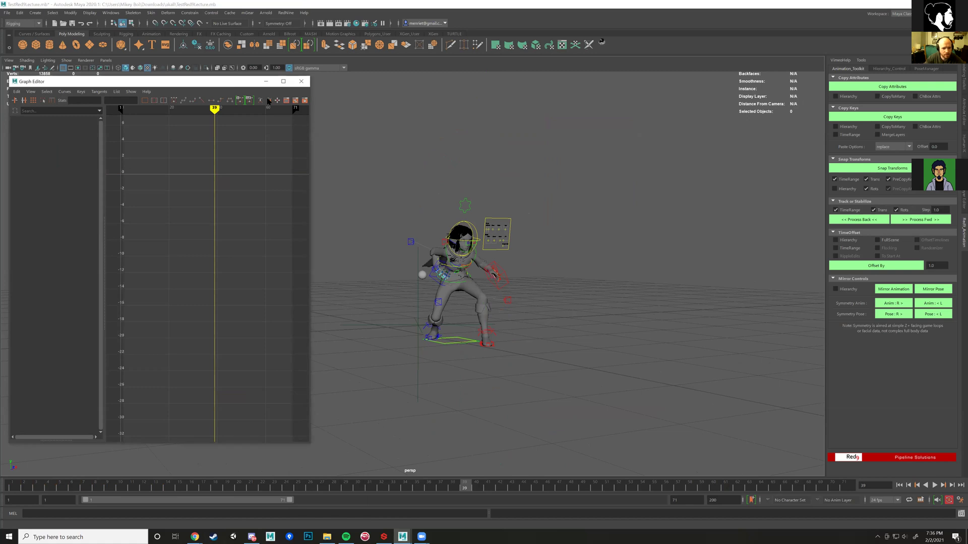
- Move the Graph Editor away from the character, turn to a side view and save the scene
{"action": "left_click_drag", "start_coordinate": [237, 81], "coordinate": [807, 154]}
{"action": "left_click_drag", "start_coordinate": [467, 192], "coordinate": [427, 198], "text": "alt"}
{"action": "key", "text": "ctrl+s"}
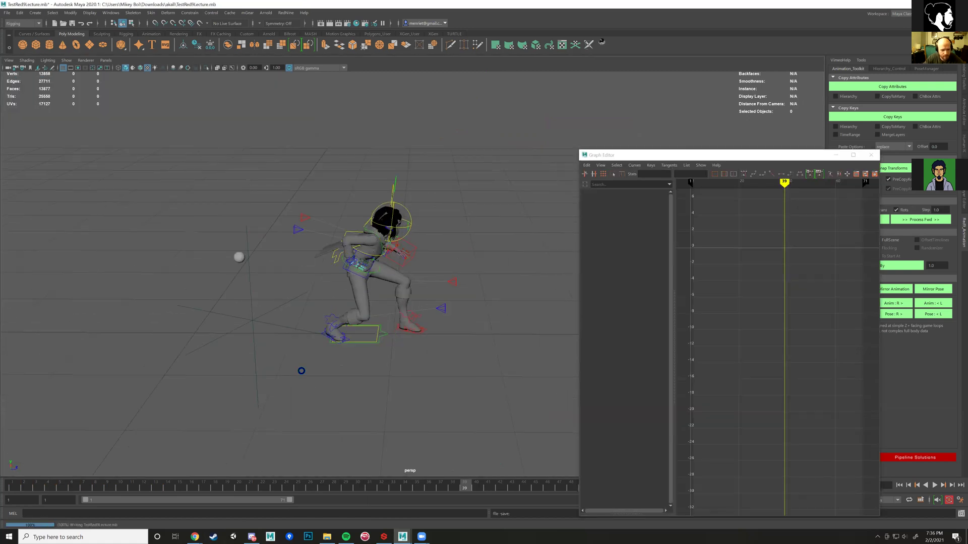
- Scrub and play back the walk to review it from the side
{"action": "left_click_drag", "start_coordinate": [22, 485], "coordinate": [196, 497]}
{"action": "key", "text": "alt+v"}
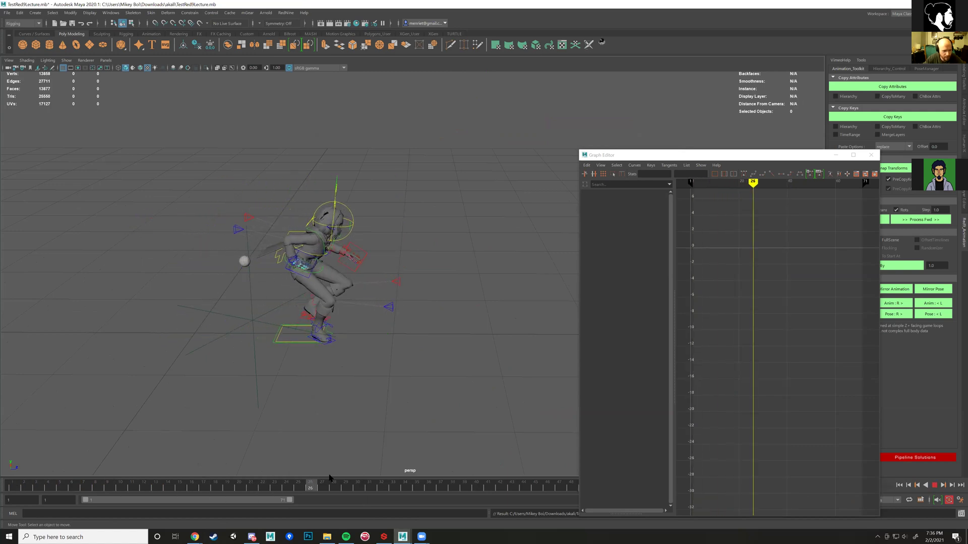
{"action": "key", "text": "alt+v"}
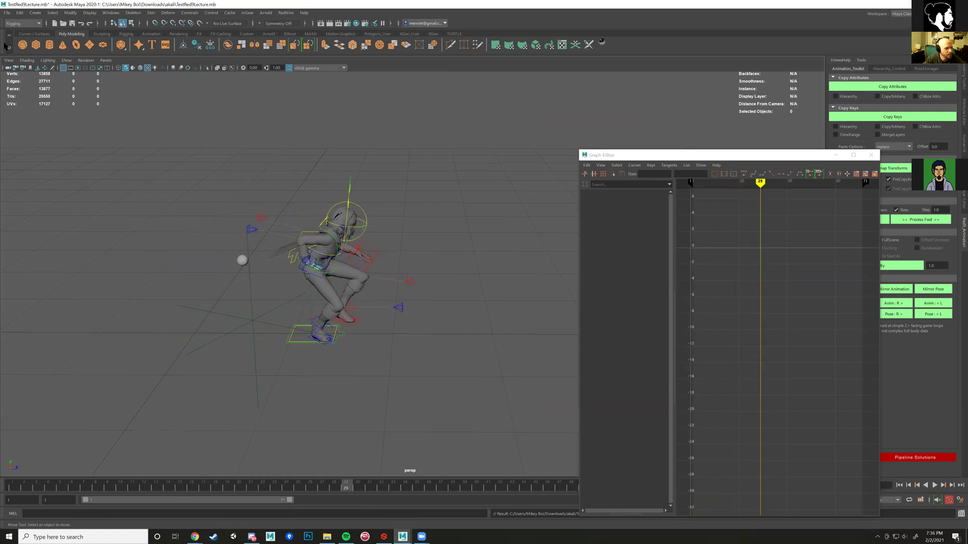
- Start opening another scene and check the Walk09.mb download in Chrome before returning to Maya's file browser
{"action": "left_click", "coordinate": [7, 13]}
{"action": "left_click", "coordinate": [40, 34]}
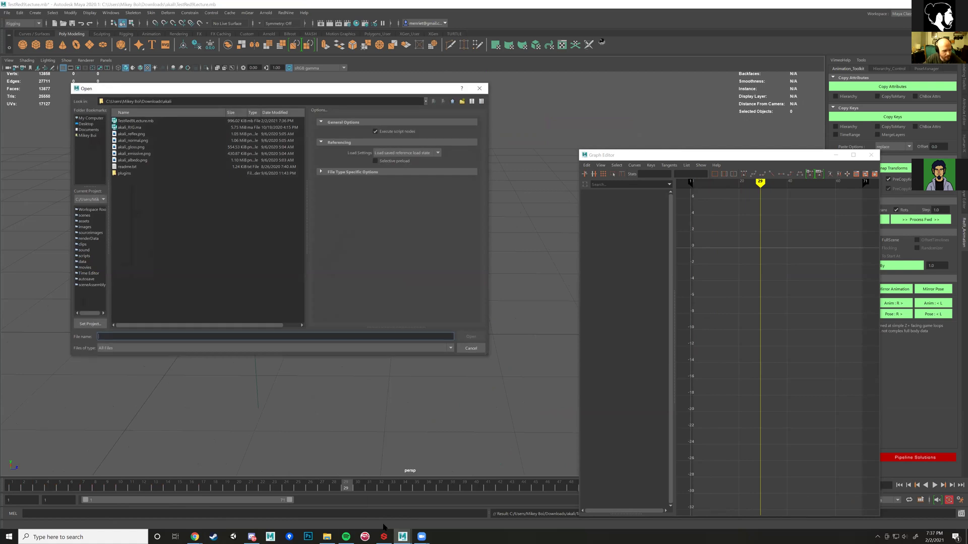
{"action": "left_click", "coordinate": [252, 537]}
{"action": "left_click", "coordinate": [331, 483]}
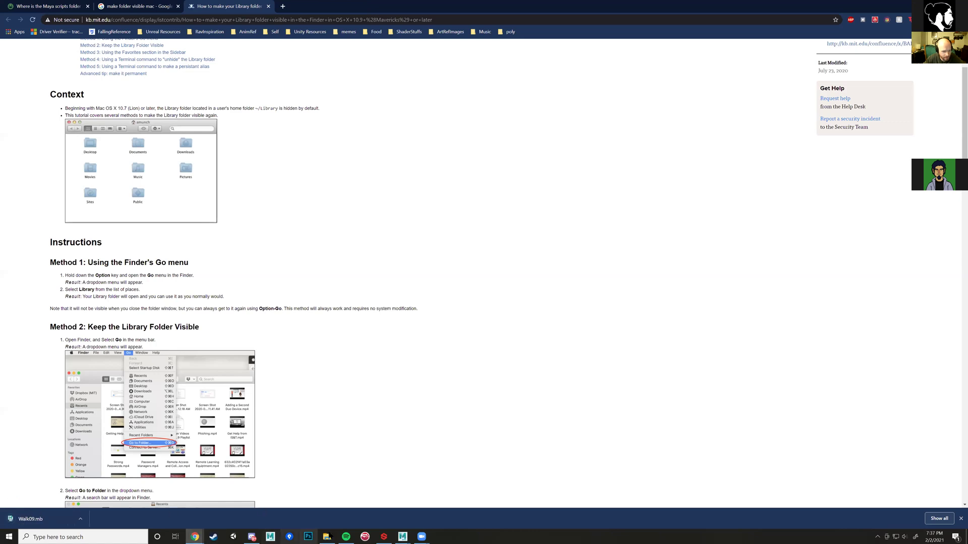
{"action": "mouse_move", "coordinate": [403, 537]}
{"action": "left_click", "coordinate": [443, 502]}
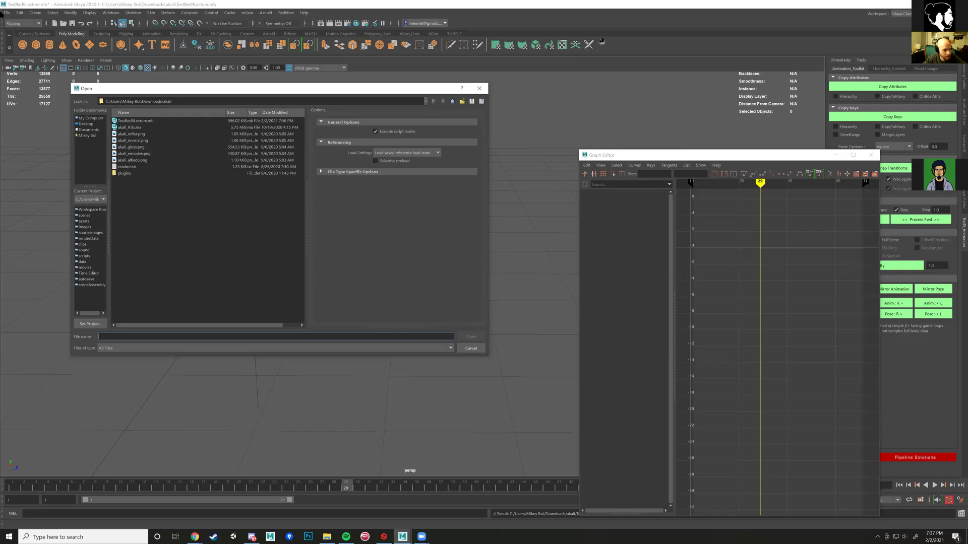
- Open Walk09.mb from the user's Downloads folder without saving the changes to the current scene
{"action": "left_click", "coordinate": [87, 136]}
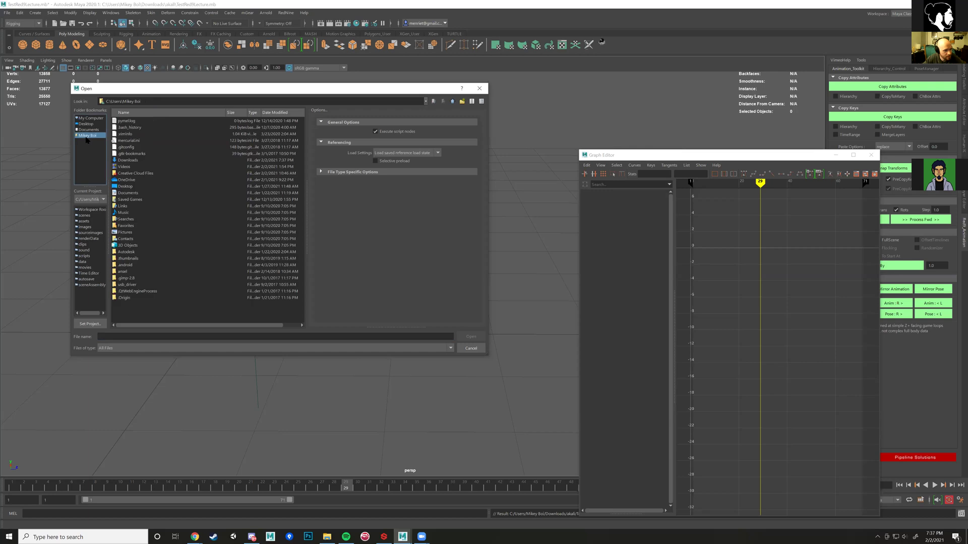
{"action": "left_click", "coordinate": [87, 124]}
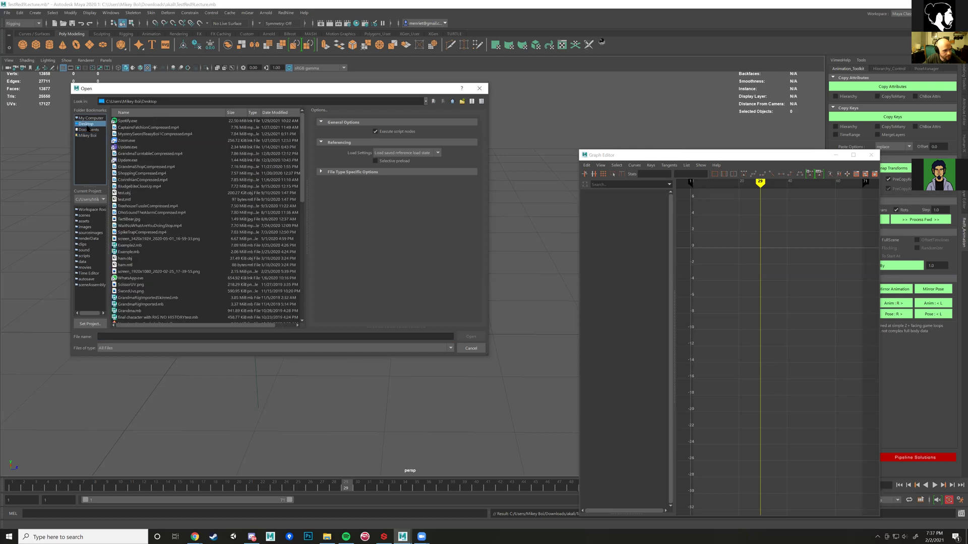
{"action": "left_click", "coordinate": [88, 130]}
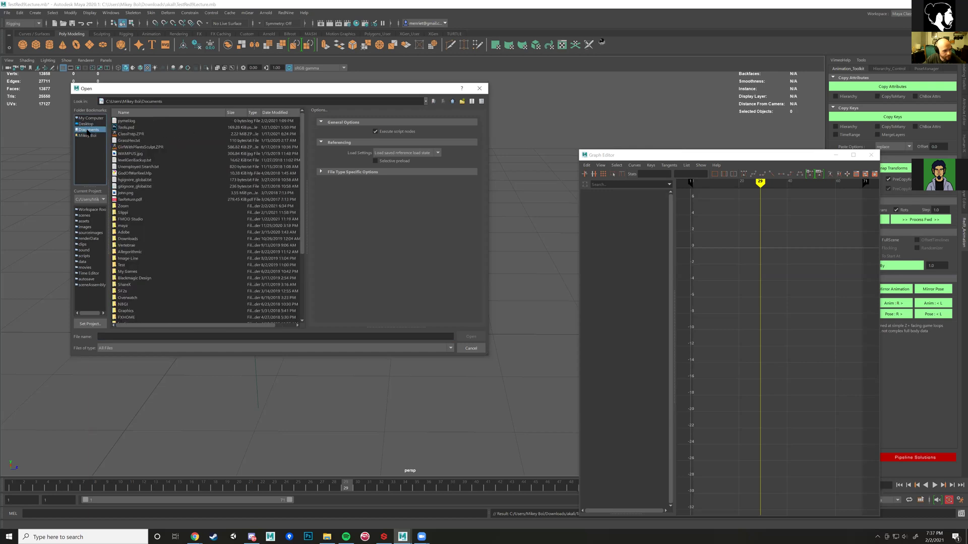
{"action": "left_click", "coordinate": [452, 102]}
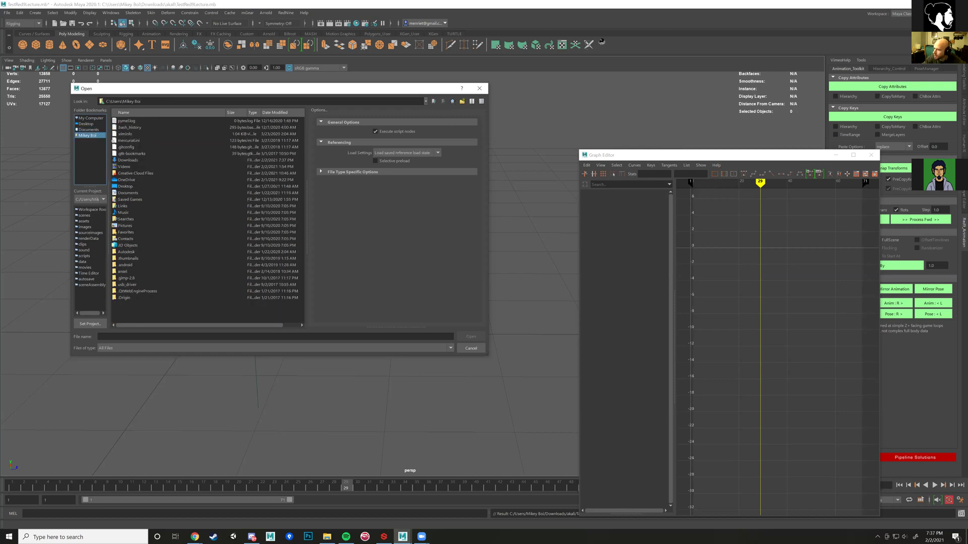
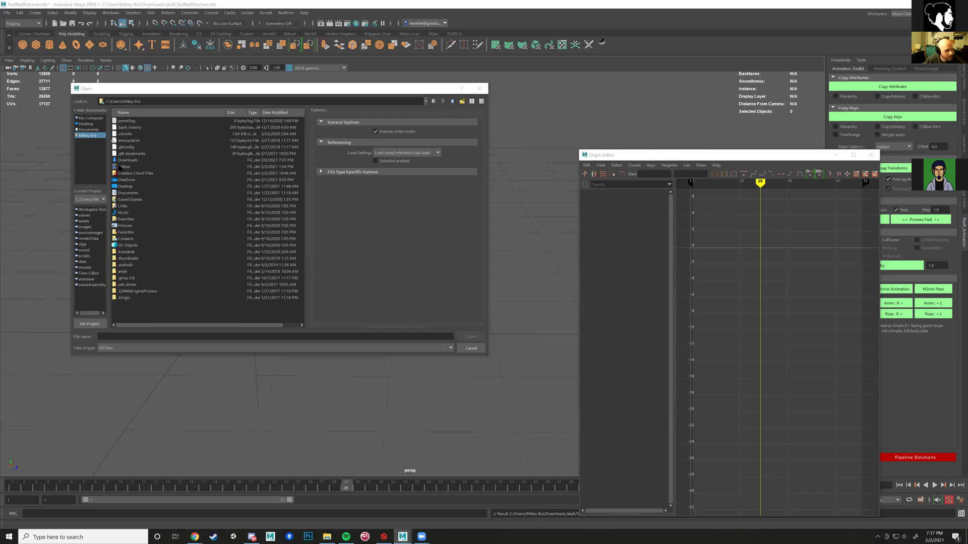
{"action": "double_click", "coordinate": [125, 160]}
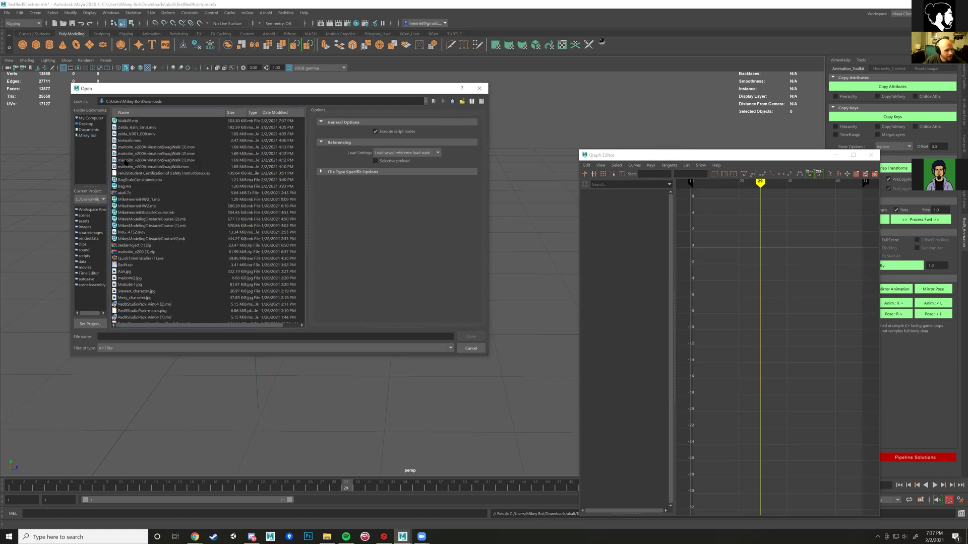
{"action": "left_click", "coordinate": [129, 121]}
{"action": "left_click", "coordinate": [459, 337]}
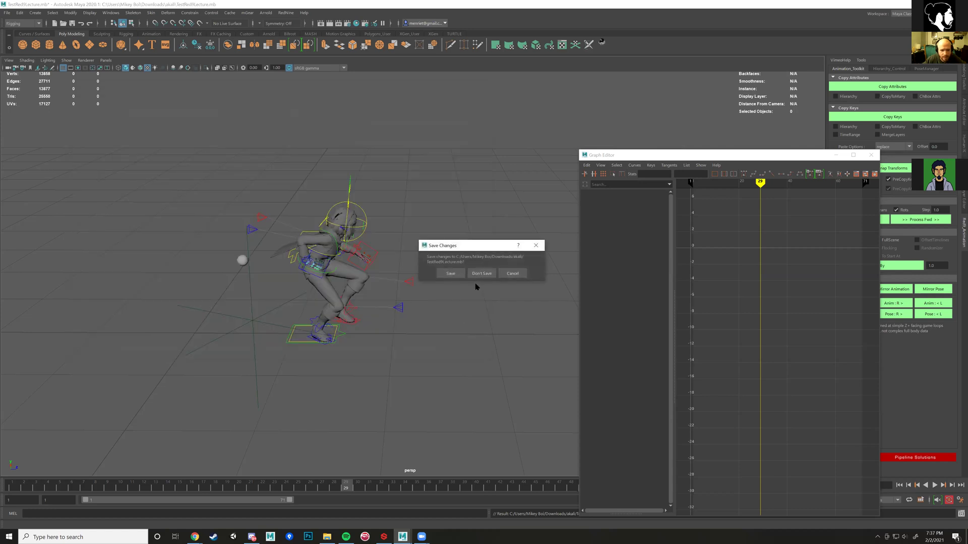
{"action": "left_click", "coordinate": [482, 273]}
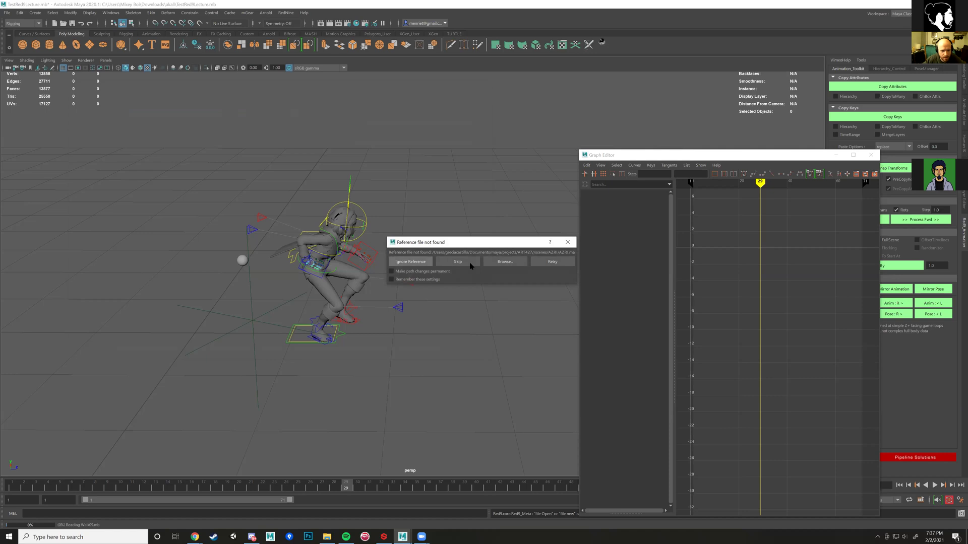
- Browse for the missing AZRI.ma reference in the project's scenes folder, CourseMaterials and Documents
{"action": "left_click", "coordinate": [515, 263]}
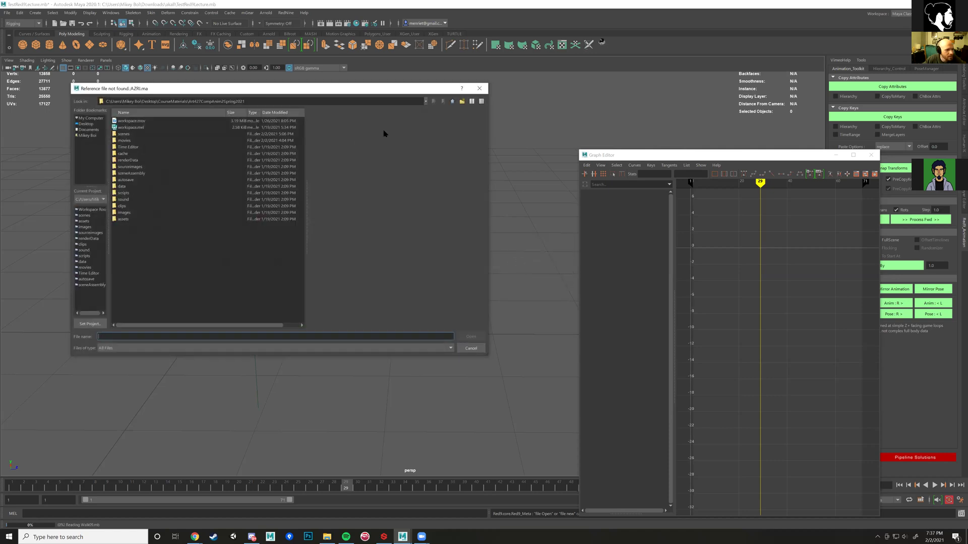
{"action": "double_click", "coordinate": [127, 135]}
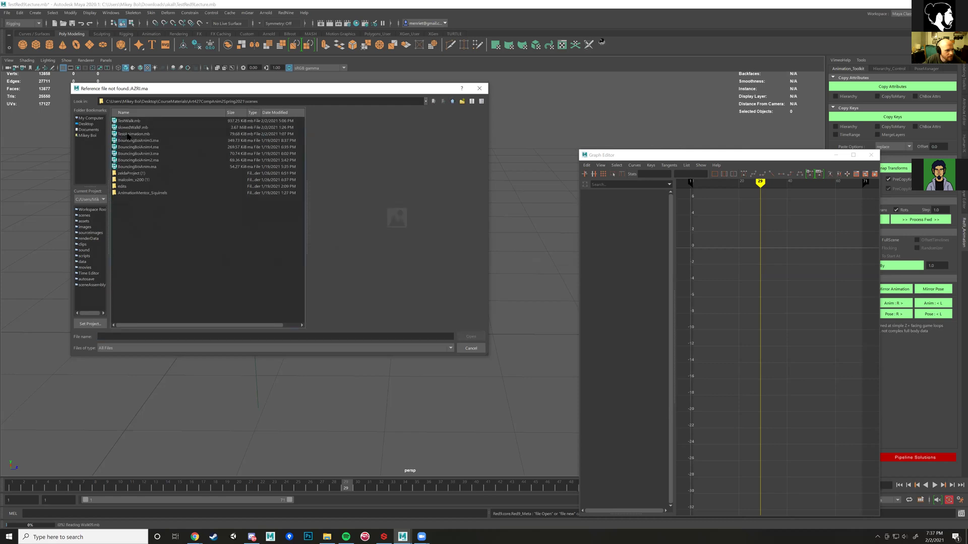
{"action": "left_click", "coordinate": [452, 101]}
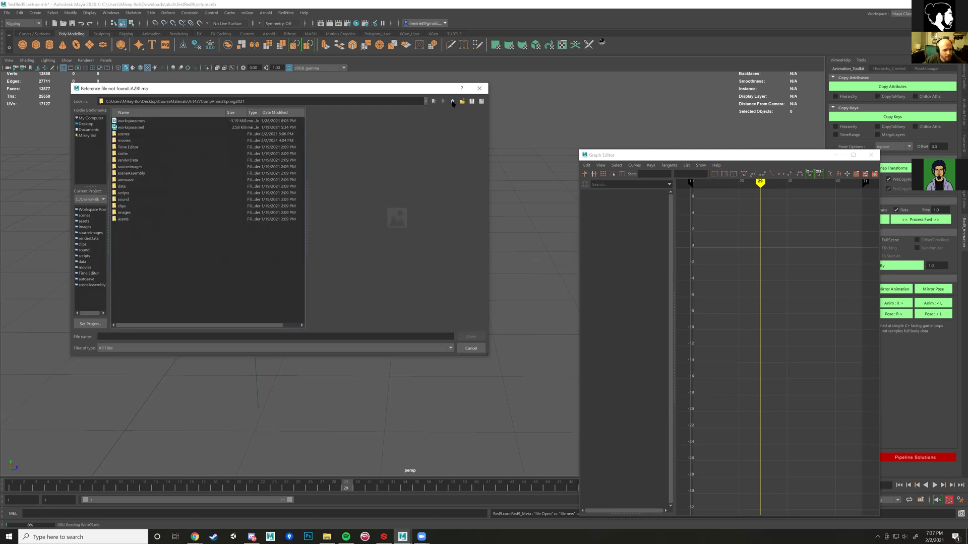
{"action": "left_click", "coordinate": [452, 101]}
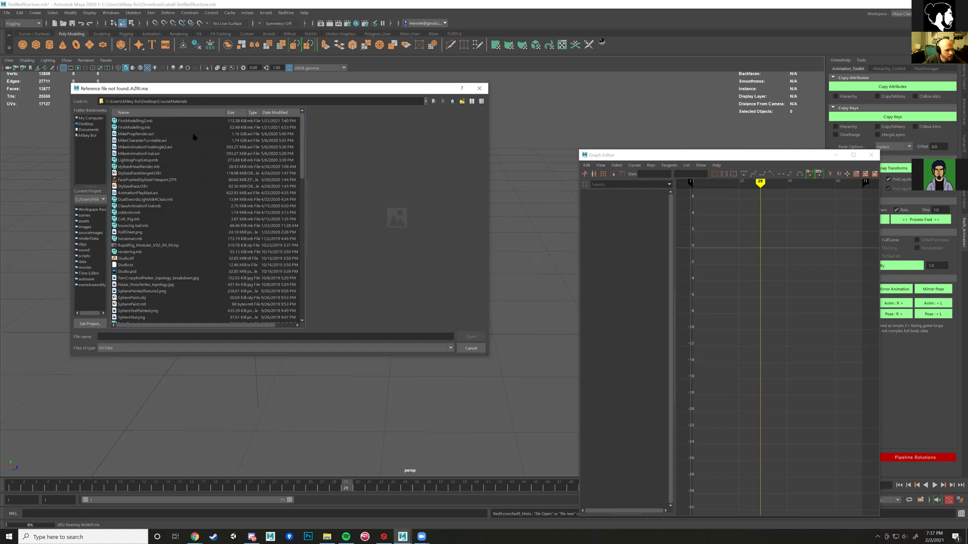
{"action": "left_click", "coordinate": [88, 129]}
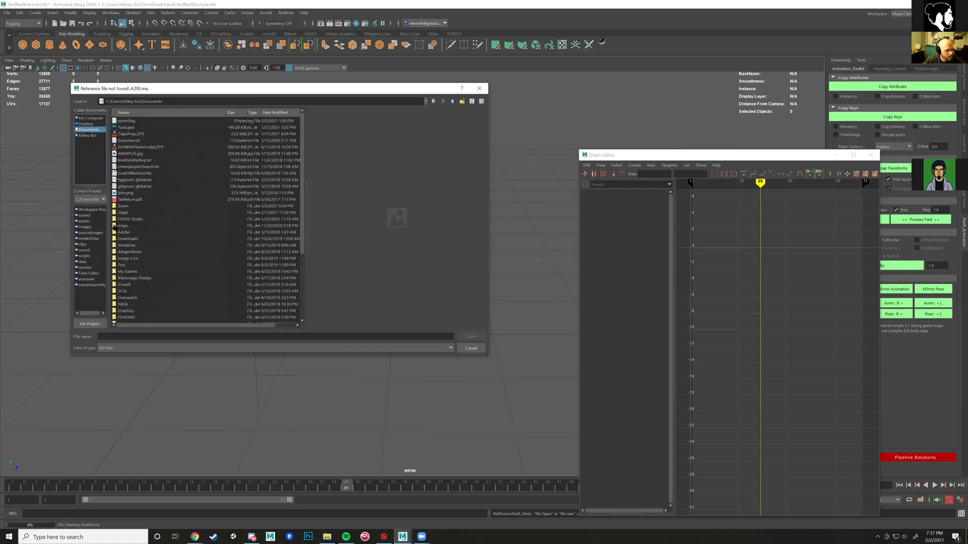
{"action": "double_click", "coordinate": [128, 240]}
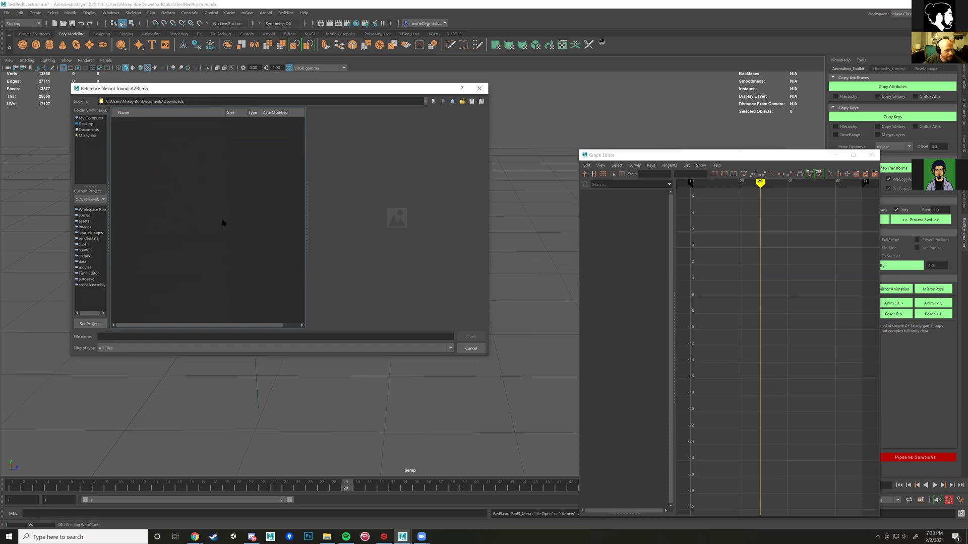
{"action": "left_click", "coordinate": [452, 101]}
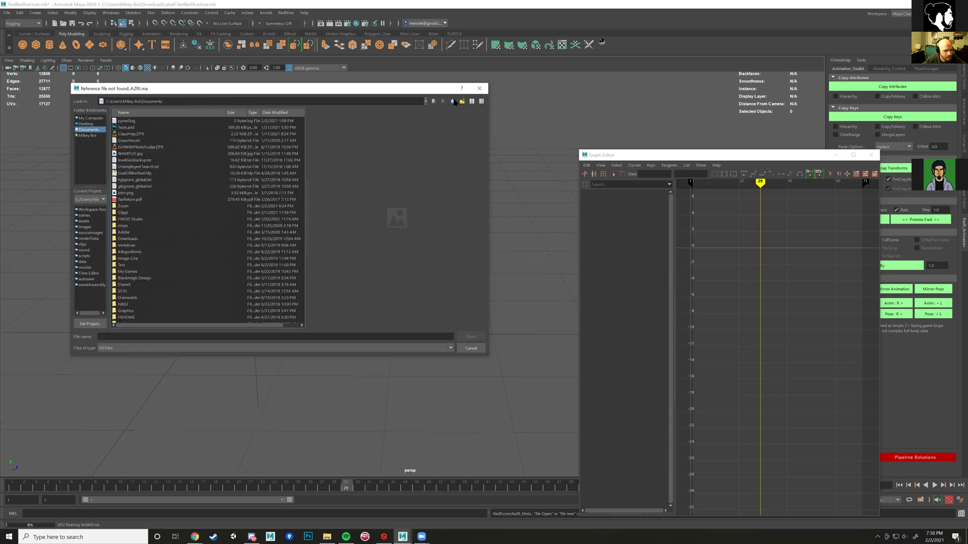
- Search the files and folders in Downloads for the AZRI rig, then cancel locating the reference
{"action": "double_click", "coordinate": [128, 160]}
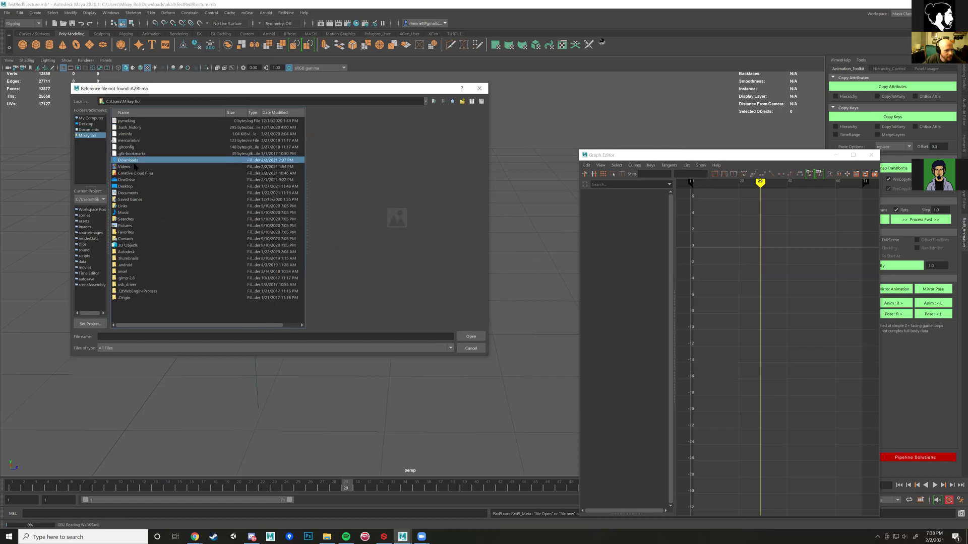
{"action": "scroll", "coordinate": [300, 151], "scroll_direction": "down", "scroll_amount": 15}
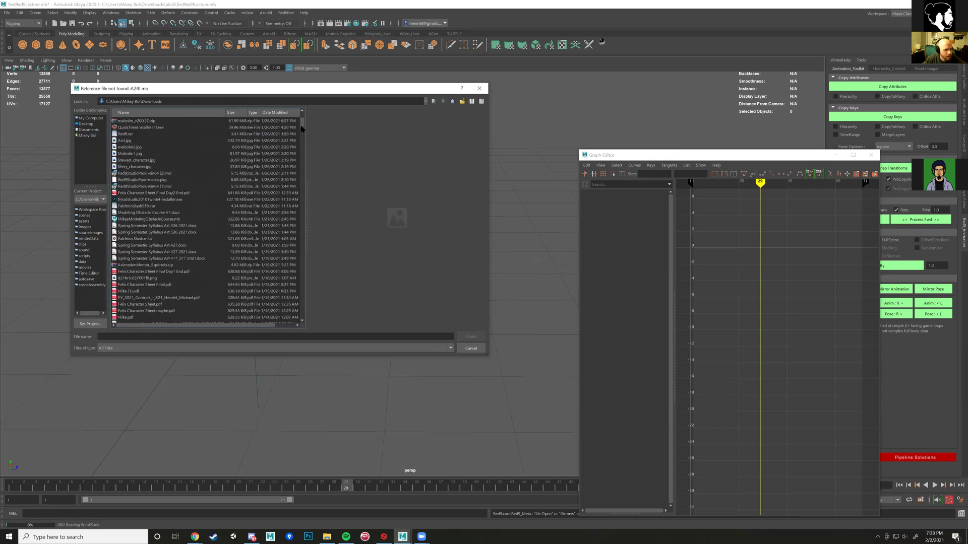
{"action": "scroll", "coordinate": [298, 273], "scroll_direction": "down", "scroll_amount": 8}
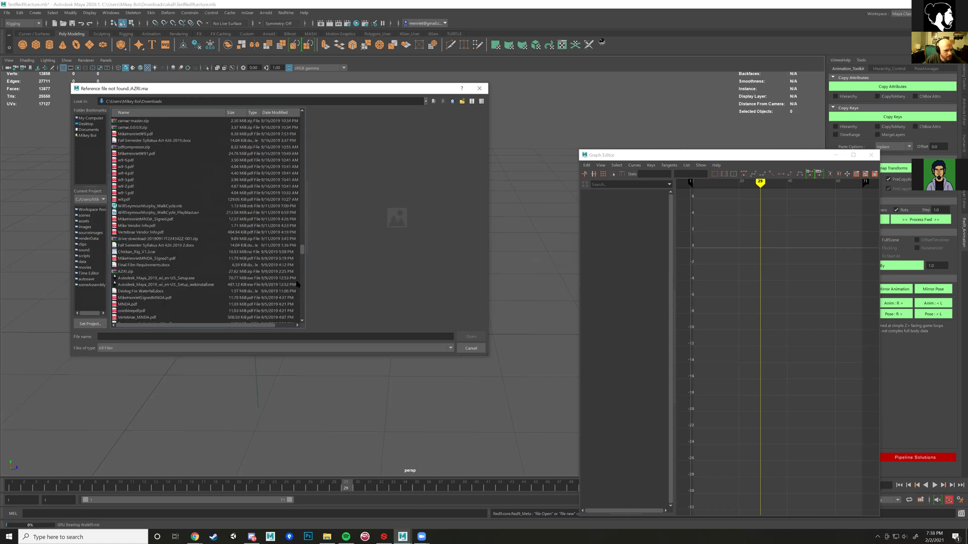
{"action": "scroll", "coordinate": [298, 293], "scroll_direction": "down", "scroll_amount": 10}
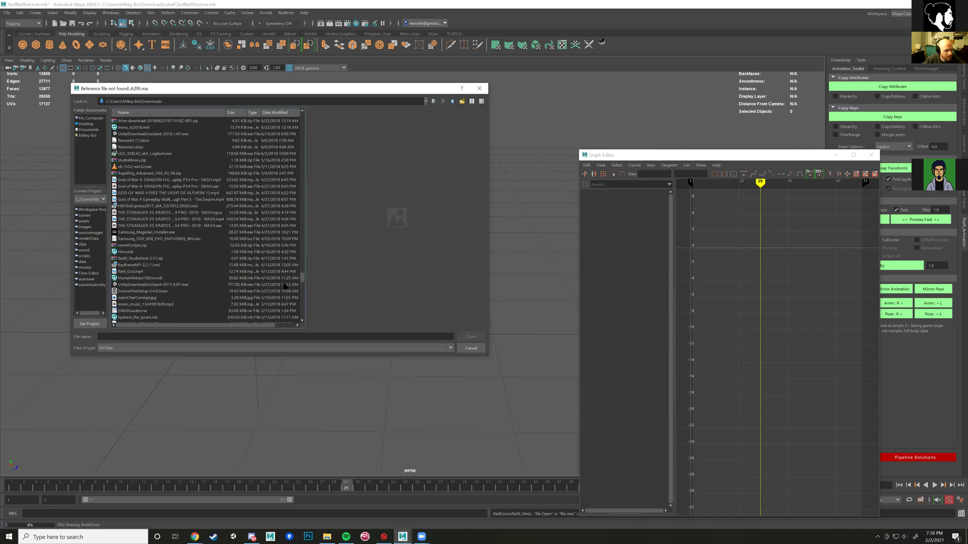
{"action": "scroll", "coordinate": [265, 295], "scroll_direction": "up", "scroll_amount": 15}
{"action": "scroll", "coordinate": [265, 294], "scroll_direction": "up", "scroll_amount": 3}
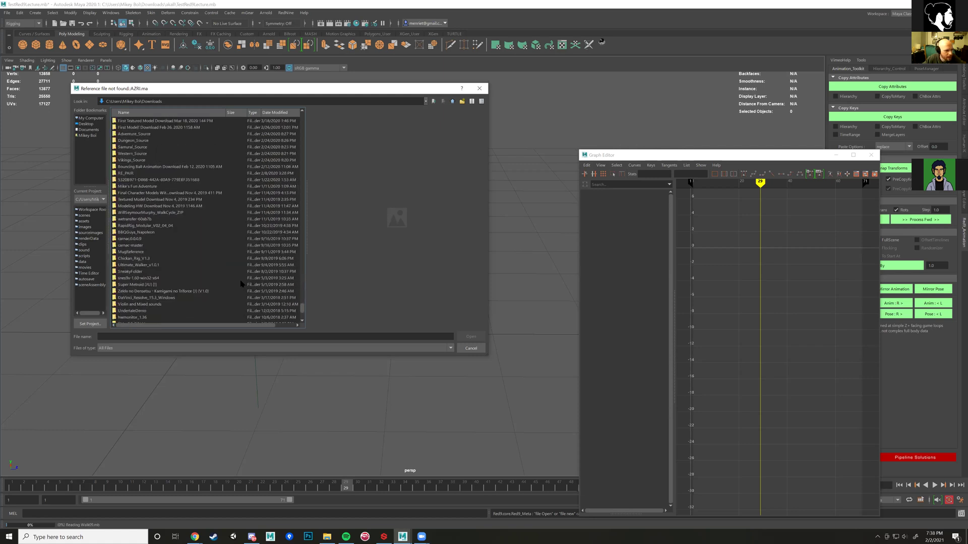
{"action": "scroll", "coordinate": [178, 240], "scroll_direction": "up", "scroll_amount": 6}
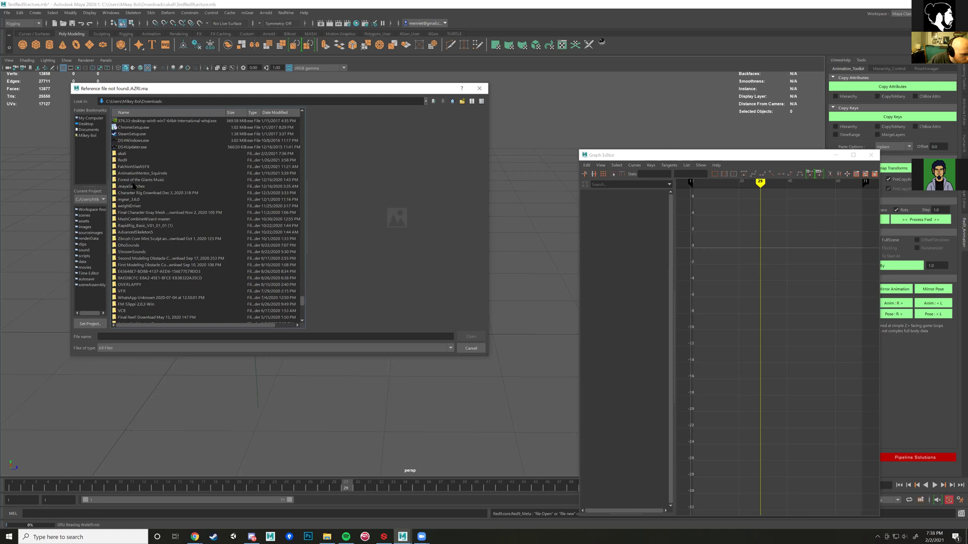
{"action": "scroll", "coordinate": [151, 267], "scroll_direction": "down", "scroll_amount": 2}
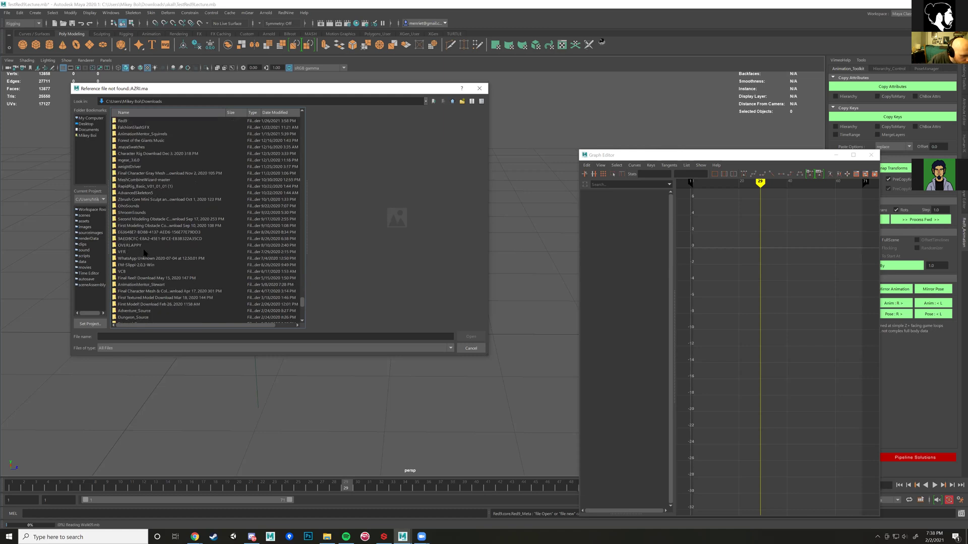
{"action": "scroll", "coordinate": [148, 254], "scroll_direction": "down", "scroll_amount": 2}
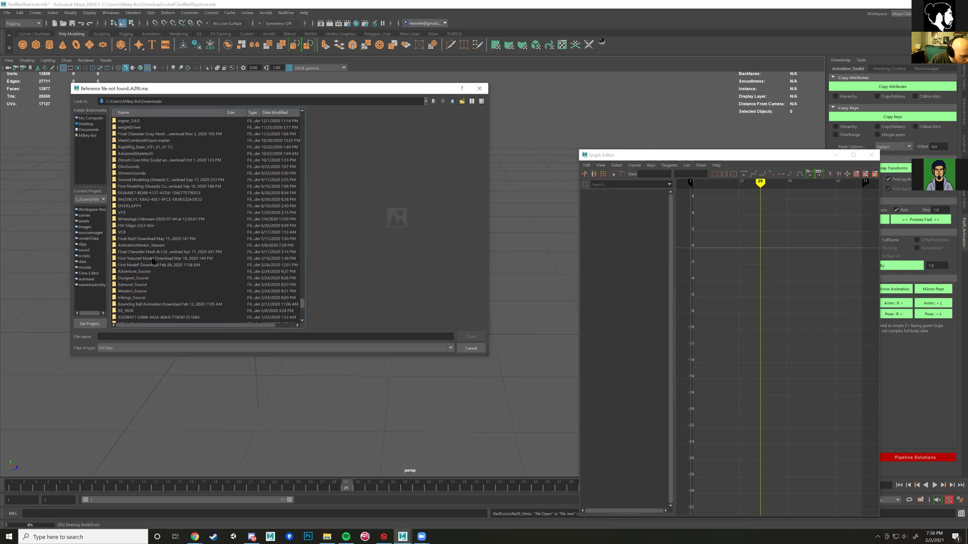
{"action": "scroll", "coordinate": [153, 263], "scroll_direction": "down", "scroll_amount": 2}
{"action": "scroll", "coordinate": [153, 264], "scroll_direction": "down", "scroll_amount": 4}
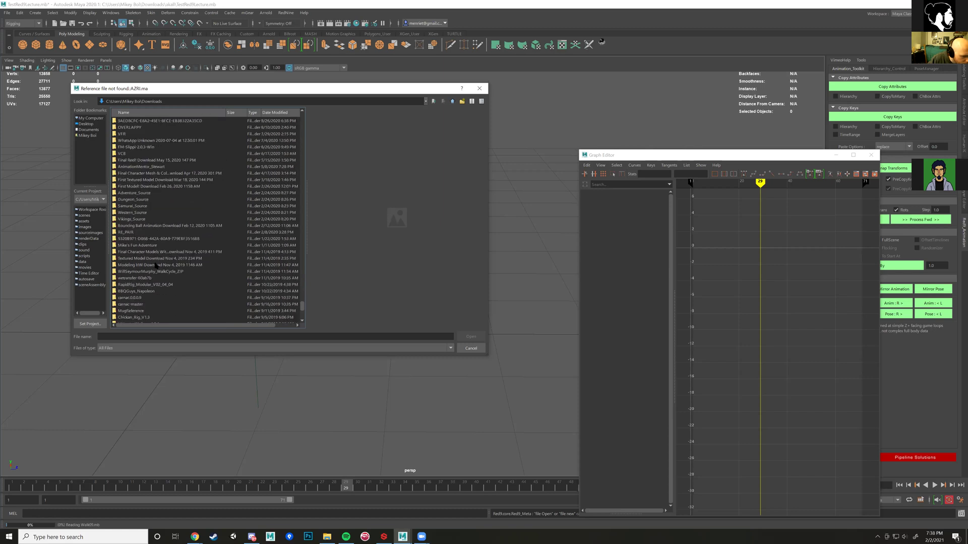
{"action": "scroll", "coordinate": [154, 265], "scroll_direction": "down", "scroll_amount": 2}
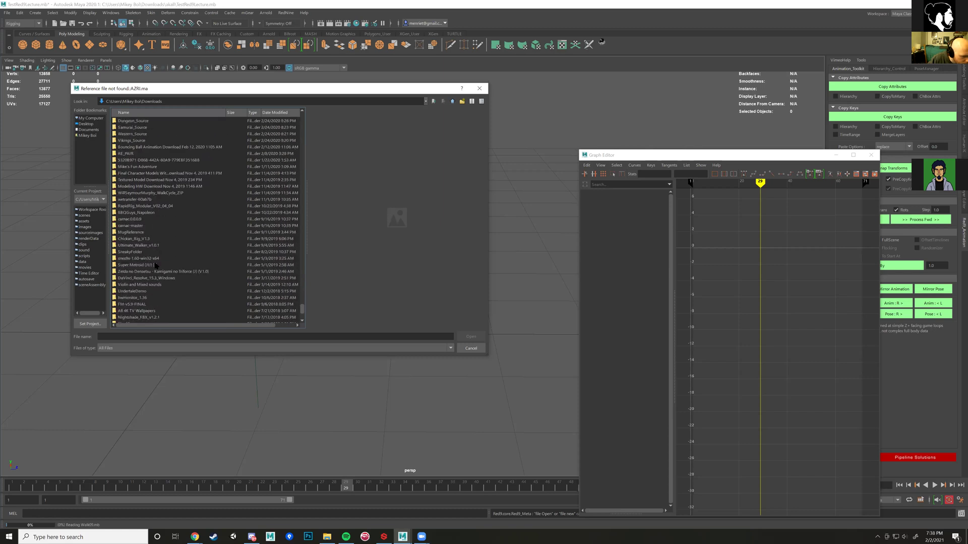
{"action": "scroll", "coordinate": [155, 266], "scroll_direction": "down", "scroll_amount": 4}
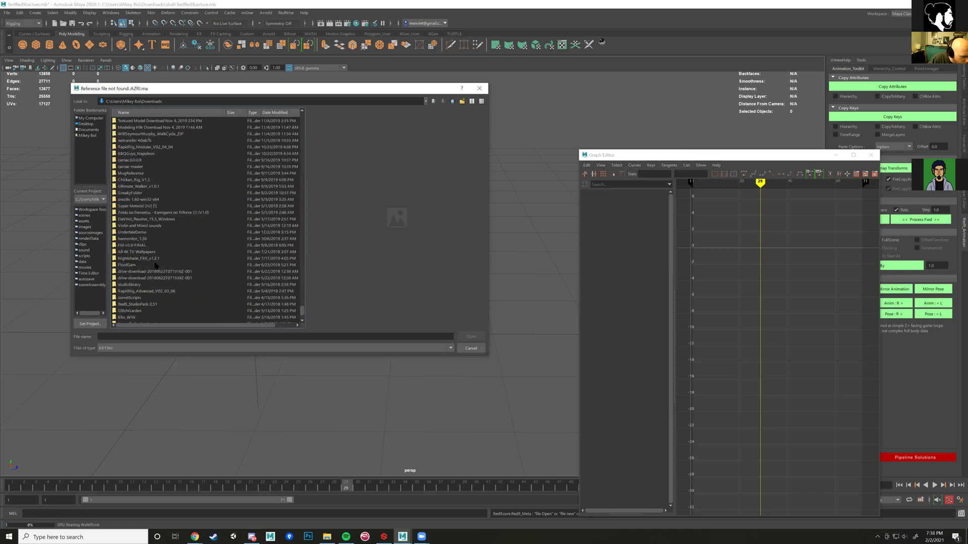
{"action": "scroll", "coordinate": [155, 266], "scroll_direction": "down", "scroll_amount": 3}
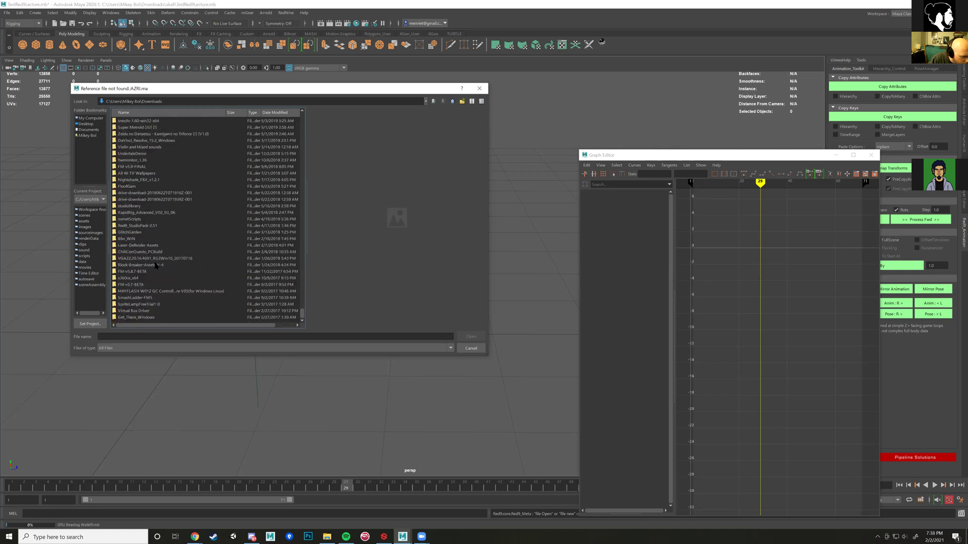
{"action": "scroll", "coordinate": [156, 266], "scroll_direction": "up", "scroll_amount": 1}
{"action": "scroll", "coordinate": [156, 265], "scroll_direction": "up", "scroll_amount": 7}
{"action": "scroll", "coordinate": [156, 265], "scroll_direction": "up", "scroll_amount": 3}
{"action": "scroll", "coordinate": [155, 265], "scroll_direction": "up", "scroll_amount": 2}
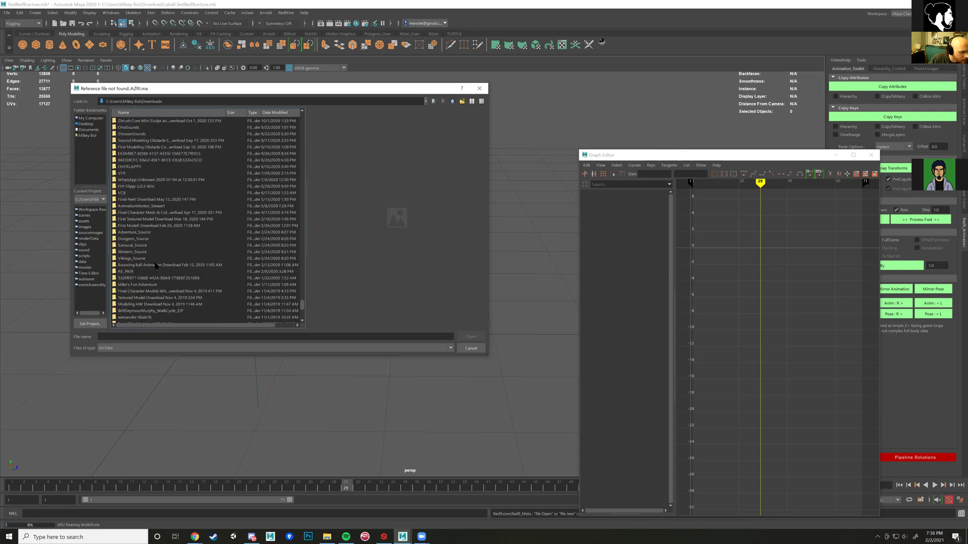
{"action": "left_click", "coordinate": [469, 345]}
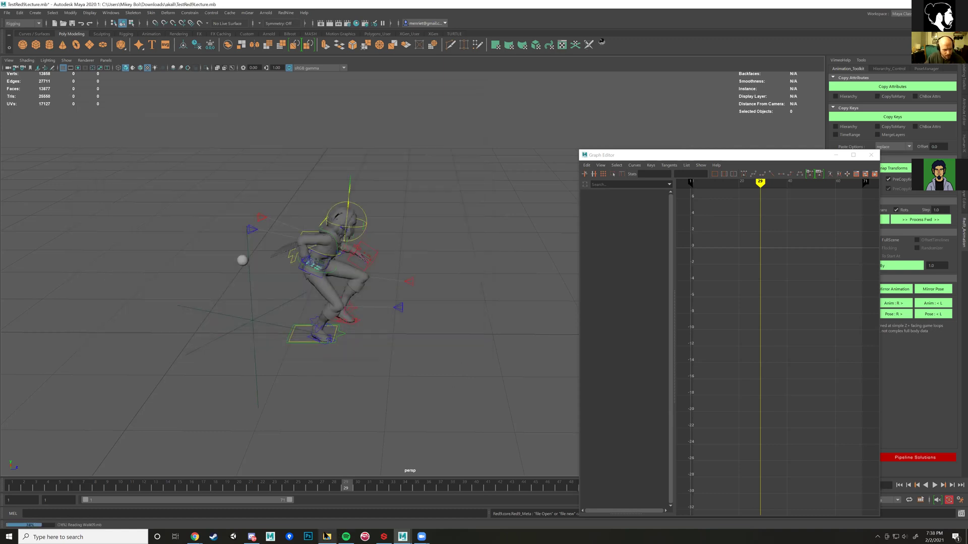
- Switch to File Explorer and look through the Downloads folder for the AZRI rig, entering "az" as the search term
{"action": "left_click", "coordinate": [327, 537]}
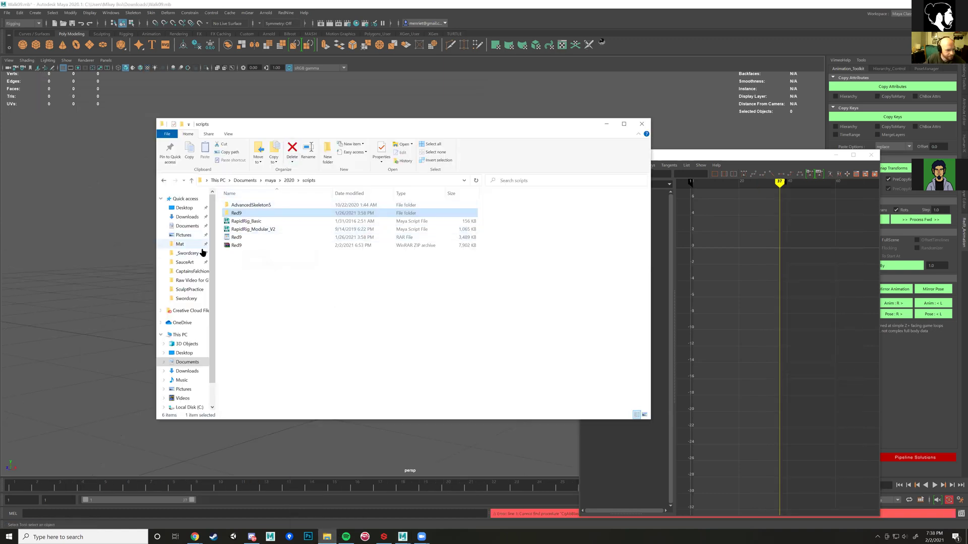
{"action": "left_click", "coordinate": [189, 217]}
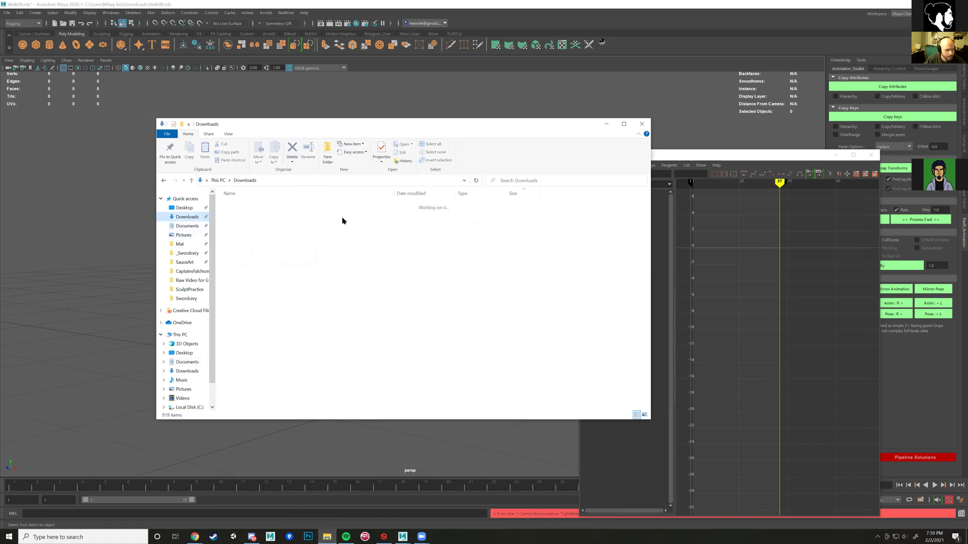
{"action": "left_click", "coordinate": [526, 180]}
{"action": "type", "text": "a"}
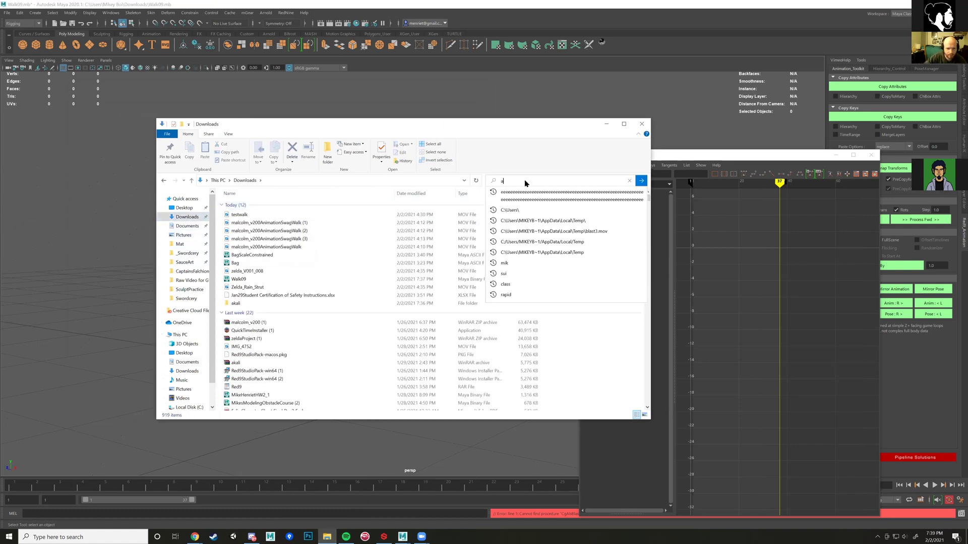
{"action": "type", "text": "z"}
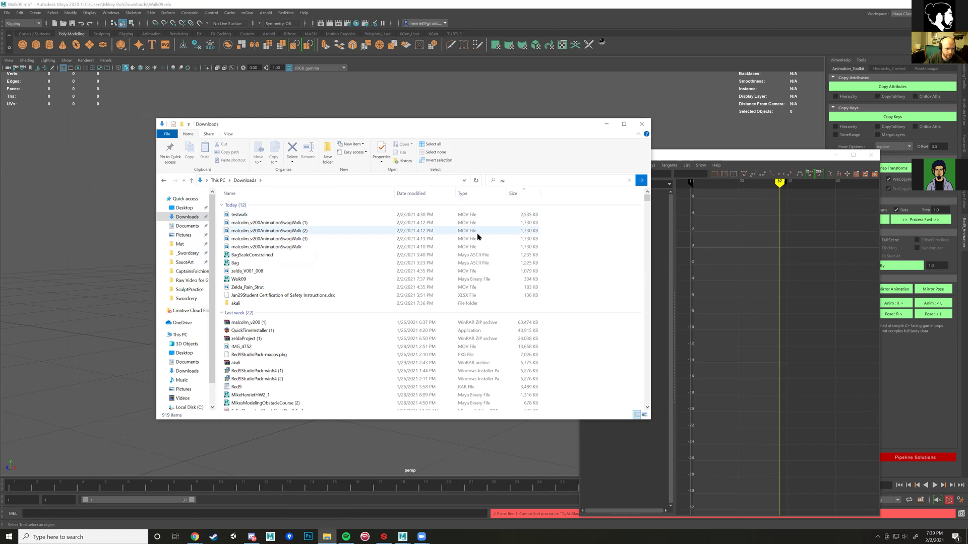
{"action": "scroll", "coordinate": [499, 242], "scroll_direction": "down", "scroll_amount": 5}
{"action": "scroll", "coordinate": [465, 268], "scroll_direction": "down", "scroll_amount": 10}
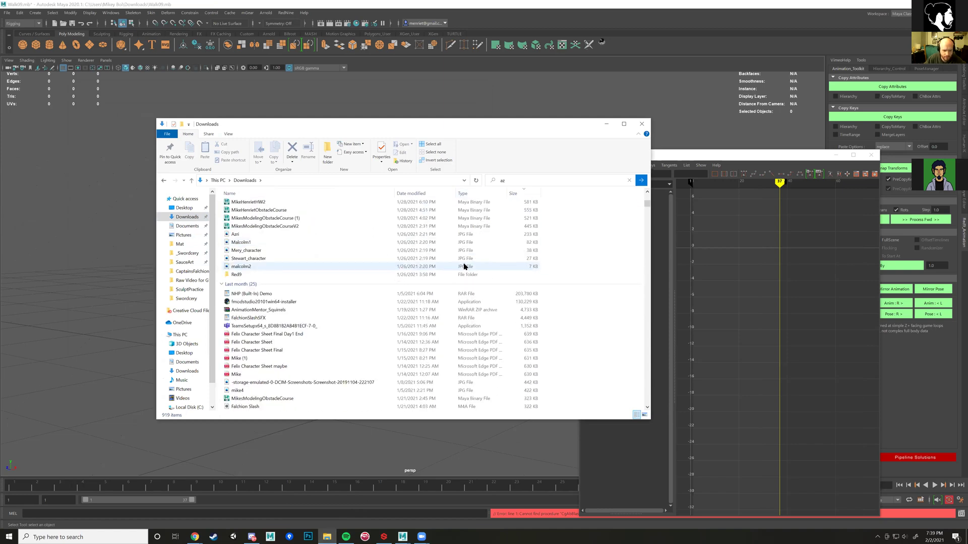
{"action": "scroll", "coordinate": [405, 256], "scroll_direction": "down", "scroll_amount": 12}
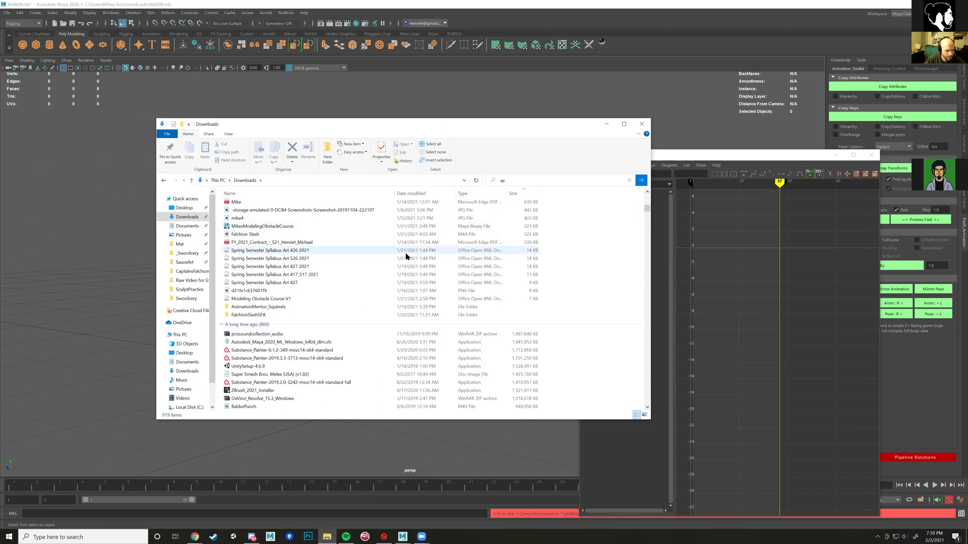
{"action": "scroll", "coordinate": [381, 244], "scroll_direction": "up", "scroll_amount": 20}
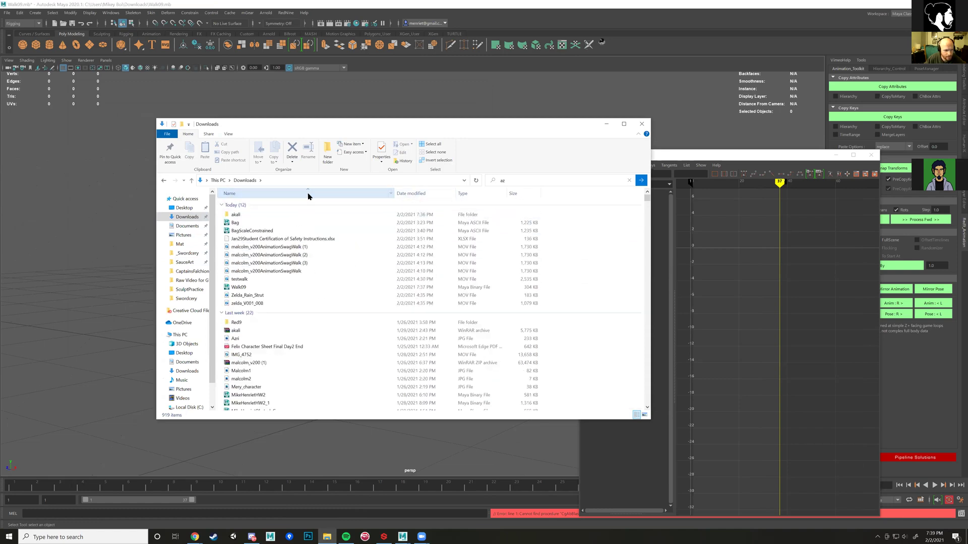
- Sort the Downloads folder by name, then find and copy the AZRI ZIP archive
{"action": "left_click", "coordinate": [308, 195]}
{"action": "scroll", "coordinate": [323, 288], "scroll_direction": "down", "scroll_amount": 1}
{"action": "scroll", "coordinate": [319, 287], "scroll_direction": "down", "scroll_amount": 6}
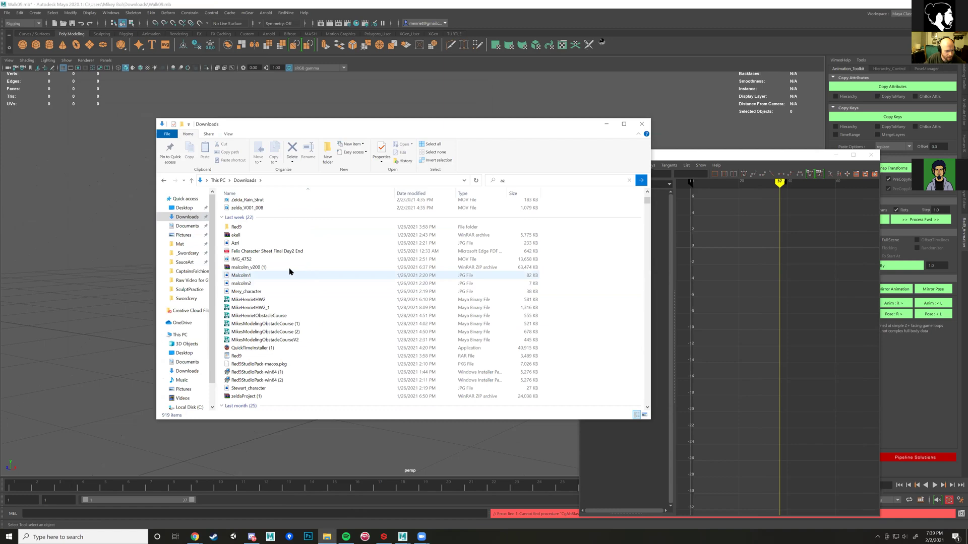
{"action": "scroll", "coordinate": [282, 295], "scroll_direction": "down", "scroll_amount": 15}
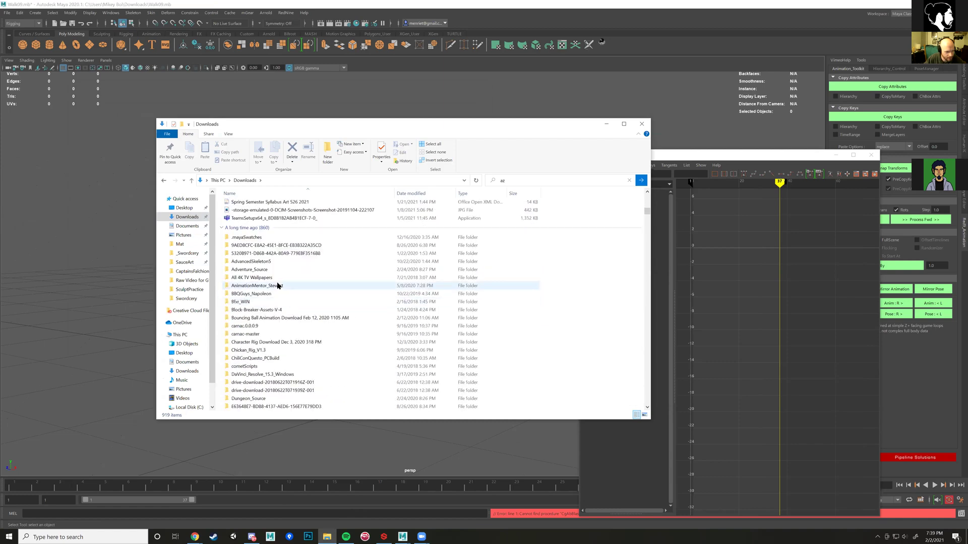
{"action": "scroll", "coordinate": [279, 281], "scroll_direction": "down", "scroll_amount": 2}
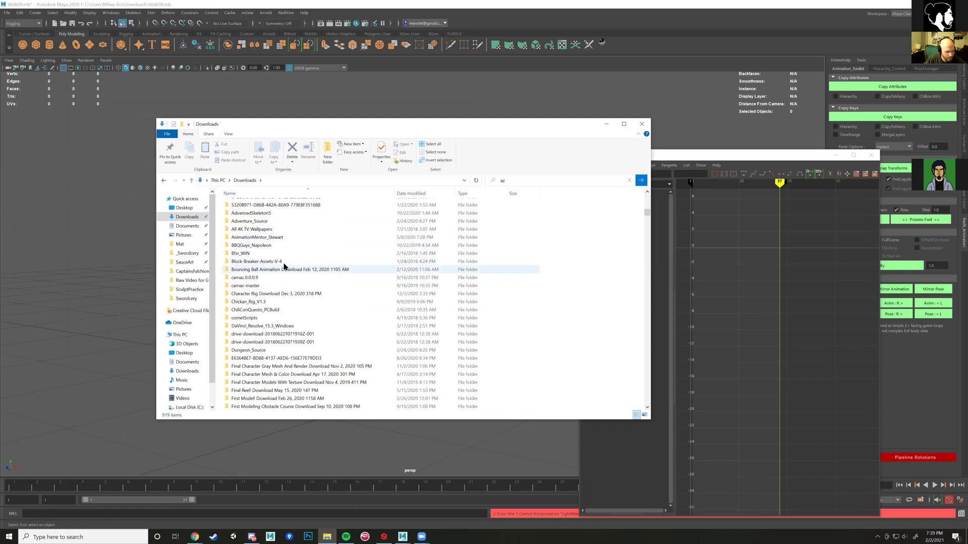
{"action": "scroll", "coordinate": [282, 239], "scroll_direction": "down", "scroll_amount": 3}
{"action": "scroll", "coordinate": [282, 242], "scroll_direction": "down", "scroll_amount": 20}
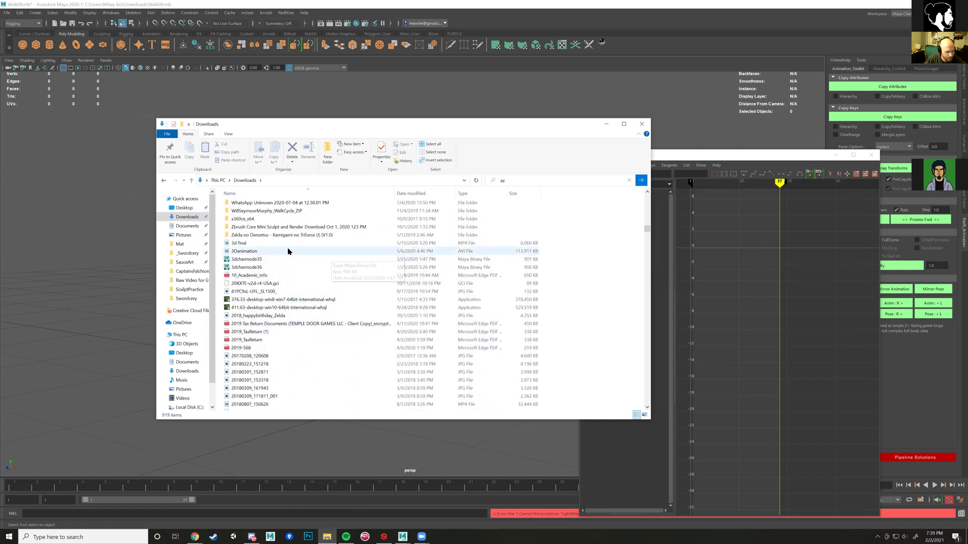
{"action": "scroll", "coordinate": [296, 254], "scroll_direction": "down", "scroll_amount": 1}
{"action": "scroll", "coordinate": [297, 254], "scroll_direction": "down", "scroll_amount": 6}
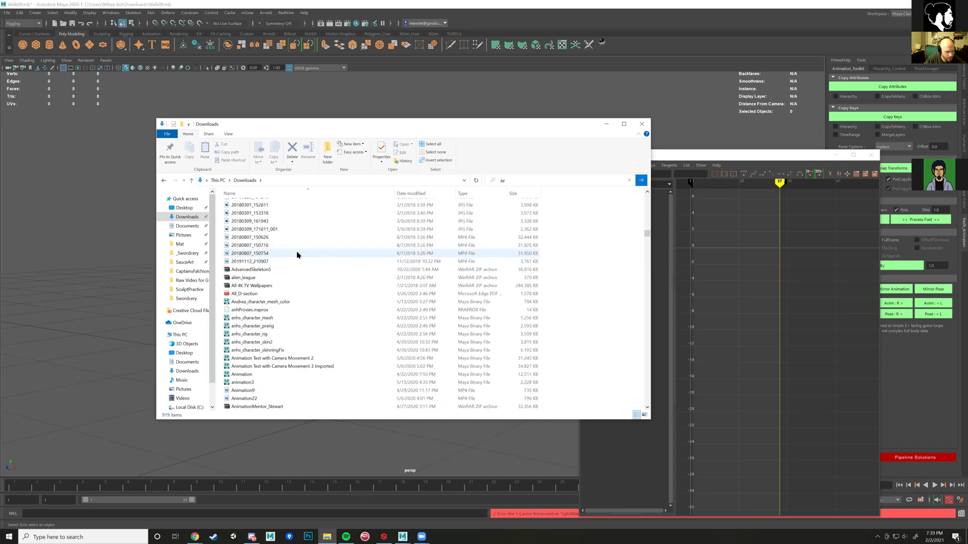
{"action": "scroll", "coordinate": [303, 288], "scroll_direction": "down", "scroll_amount": 4}
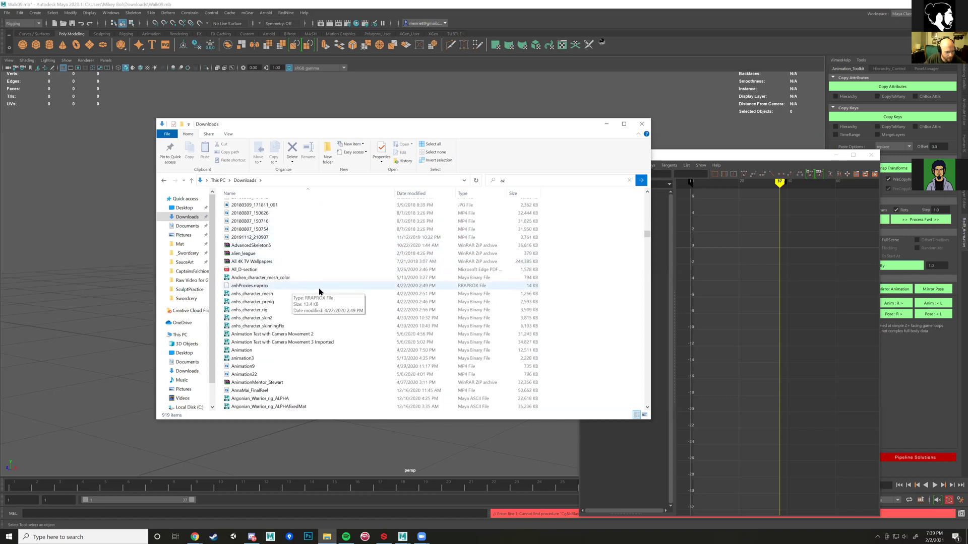
{"action": "scroll", "coordinate": [319, 288], "scroll_direction": "down", "scroll_amount": 12}
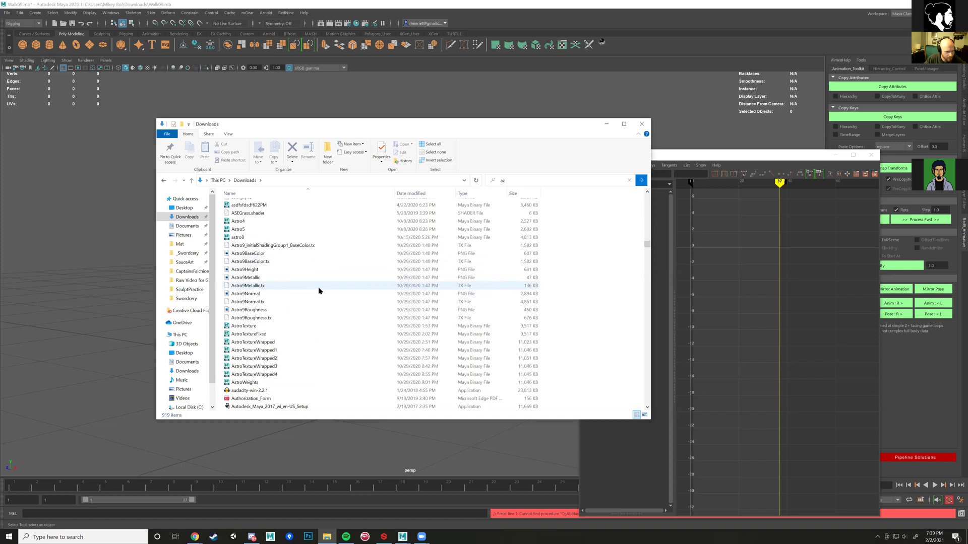
{"action": "scroll", "coordinate": [293, 282], "scroll_direction": "down", "scroll_amount": 2}
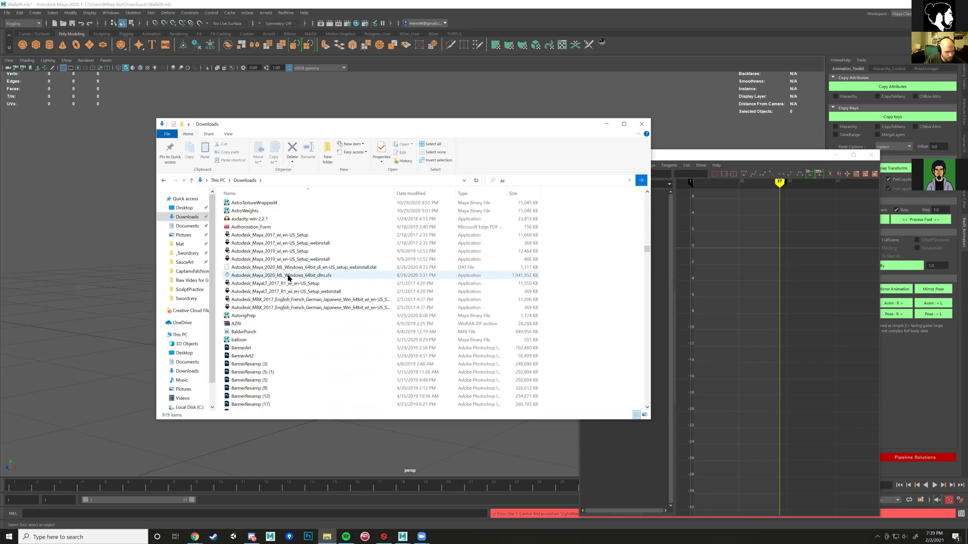
{"action": "left_click", "coordinate": [254, 324]}
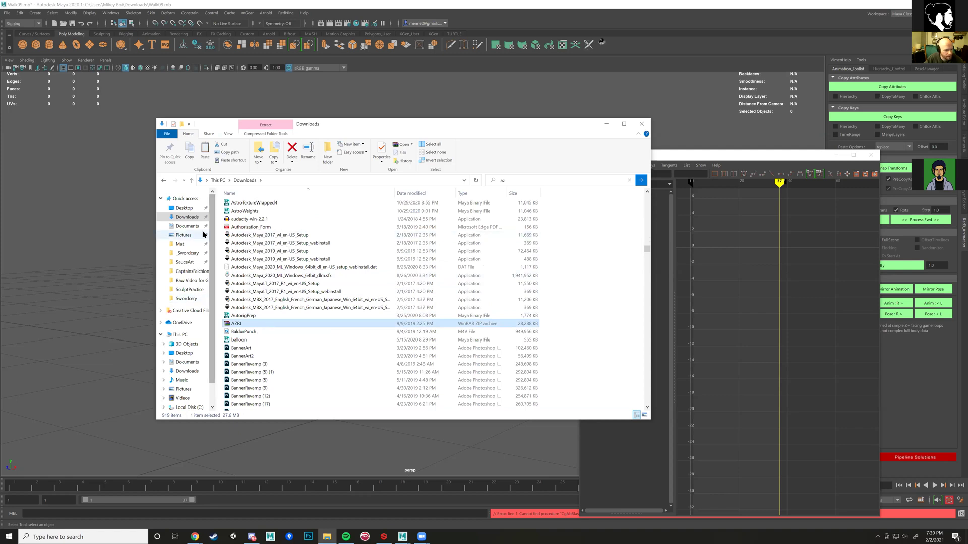
- Paste the AZRI archive into the scenes folder of Art427CompAnim2Spring2021, inside CourseMaterials on the Desktop
{"action": "left_click", "coordinate": [183, 207]}
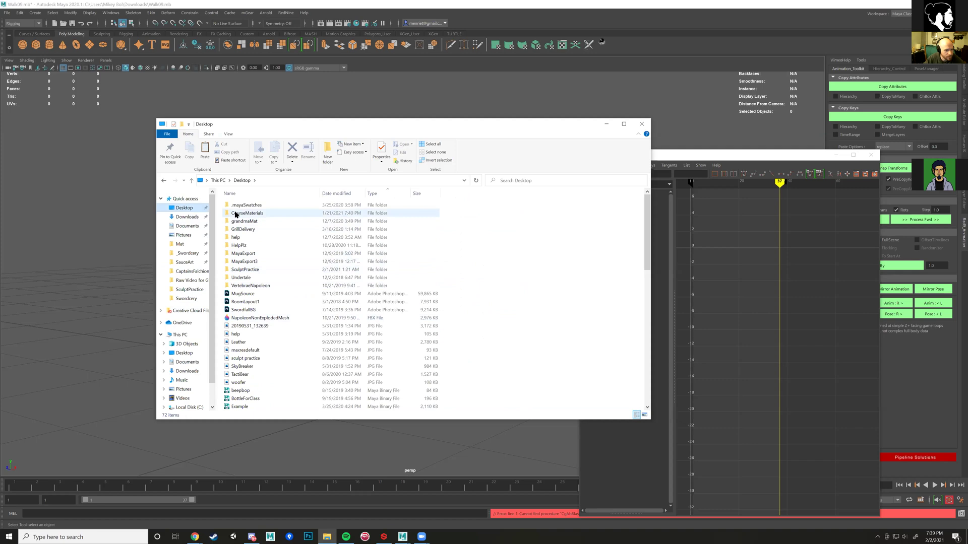
{"action": "double_click", "coordinate": [235, 213]}
{"action": "scroll", "coordinate": [287, 322], "scroll_direction": "down", "scroll_amount": 10}
{"action": "scroll", "coordinate": [292, 316], "scroll_direction": "up", "scroll_amount": 7}
{"action": "scroll", "coordinate": [284, 311], "scroll_direction": "down", "scroll_amount": 15}
{"action": "left_click", "coordinate": [297, 319]}
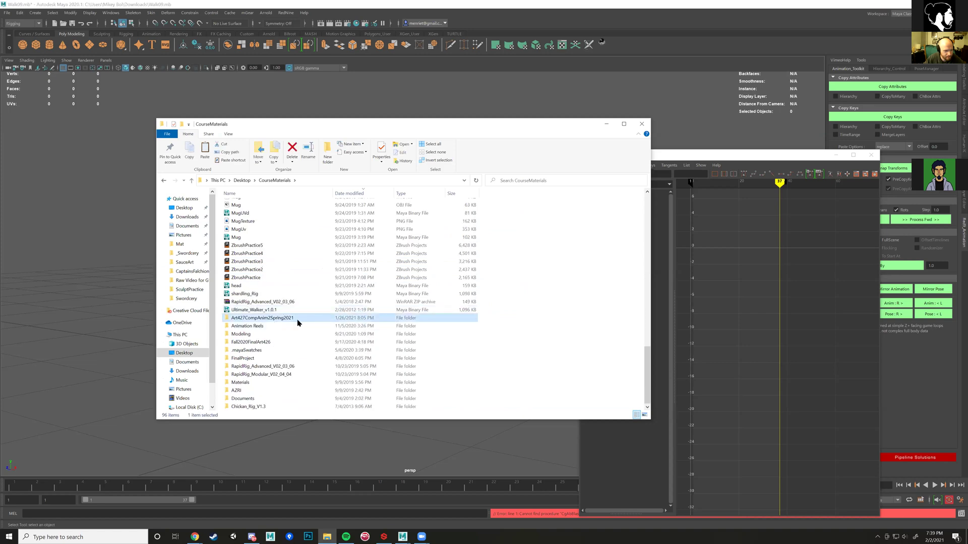
{"action": "double_click", "coordinate": [297, 321]}
{"action": "double_click", "coordinate": [254, 280]}
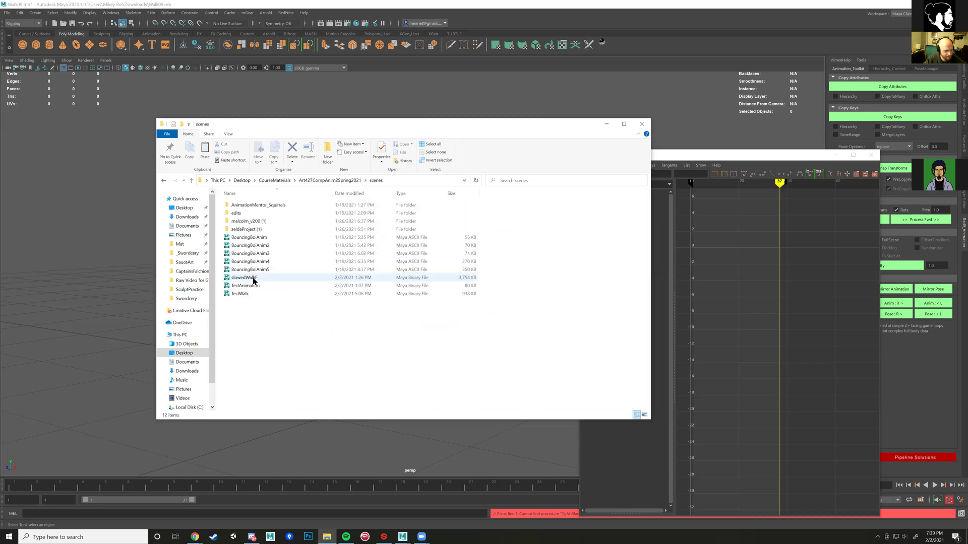
{"action": "key", "text": "ctrl+v"}
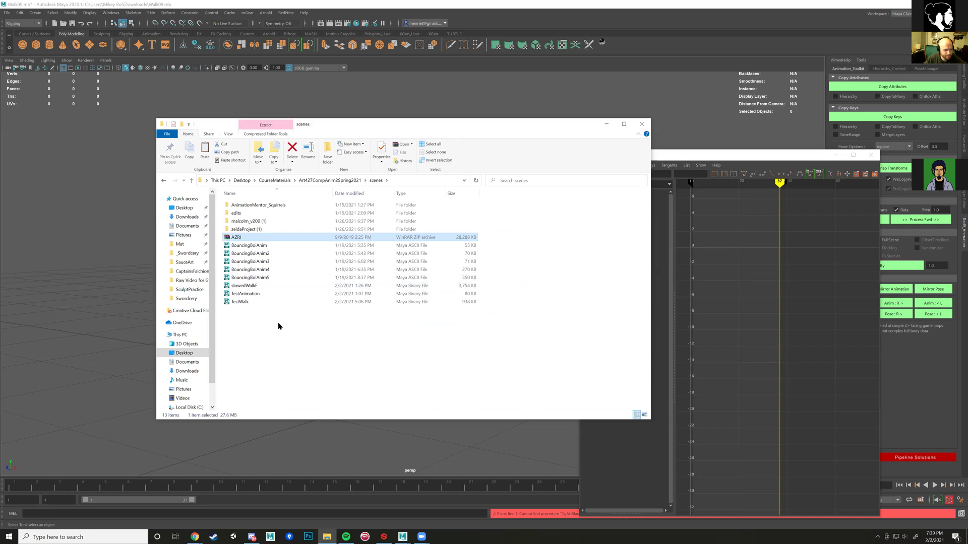
- Extract the AZRI archive into its own folder, and reopen the recent Walk09.mb scene without saving the current changes
{"action": "right_click", "coordinate": [236, 237]}
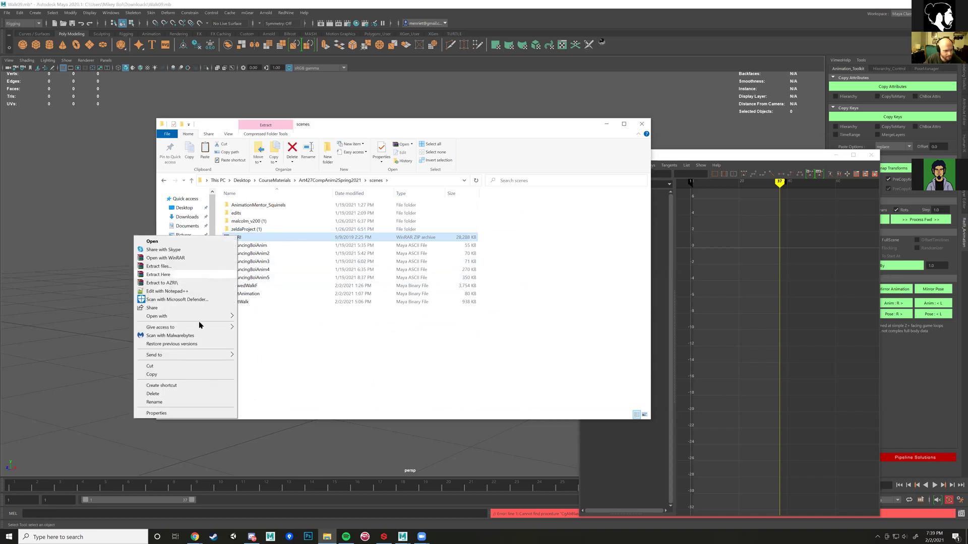
{"action": "left_click", "coordinate": [171, 283]}
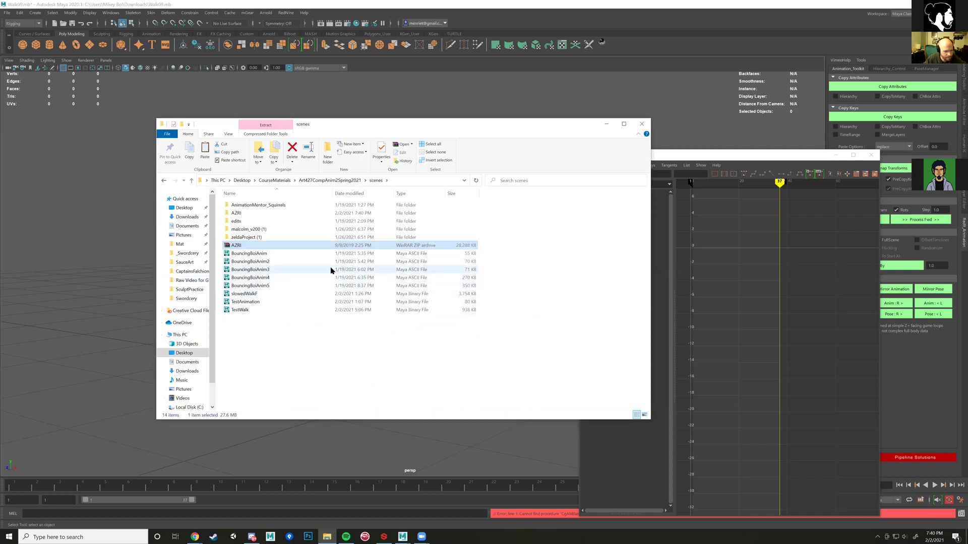
{"action": "left_click", "coordinate": [464, 65]}
{"action": "left_click", "coordinate": [7, 13]}
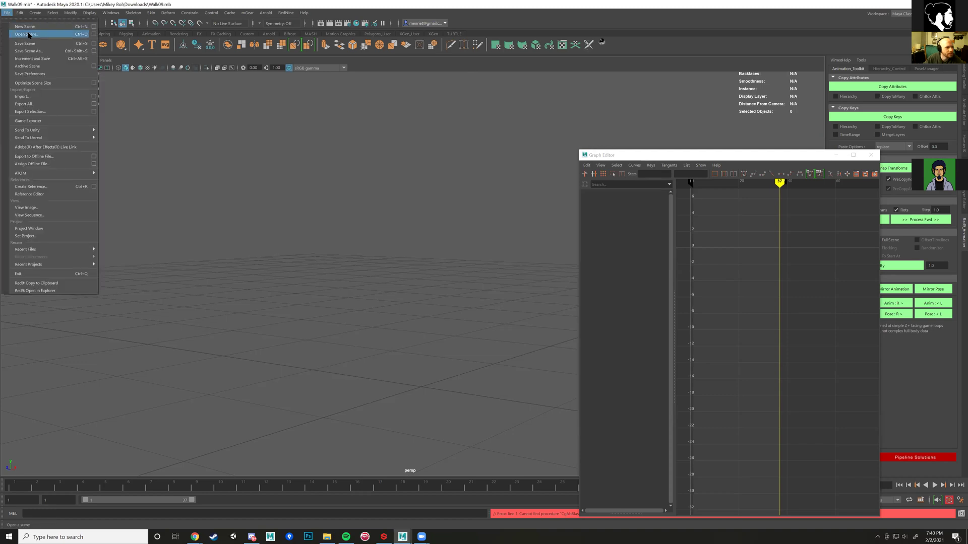
{"action": "mouse_move", "coordinate": [76, 251]}
{"action": "left_click", "coordinate": [152, 250]}
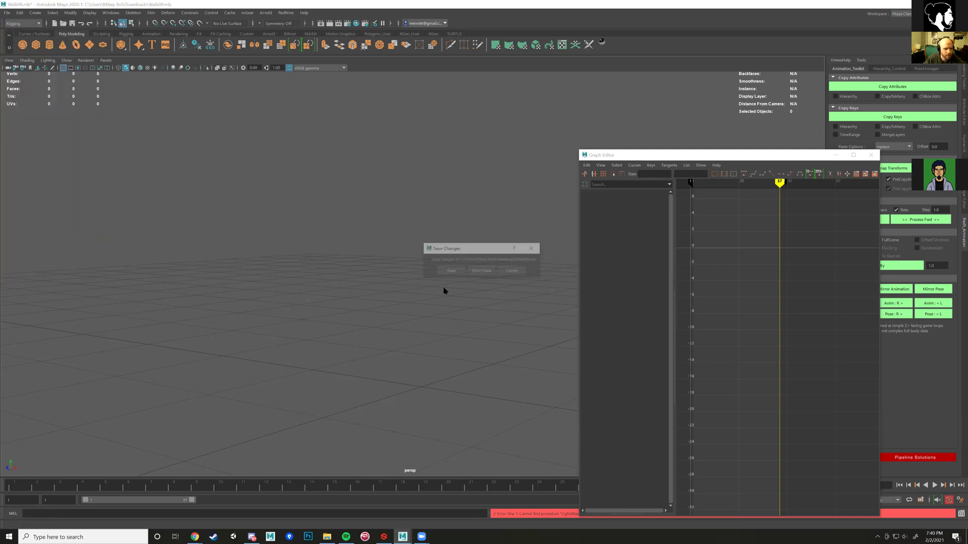
{"action": "left_click", "coordinate": [485, 271]}
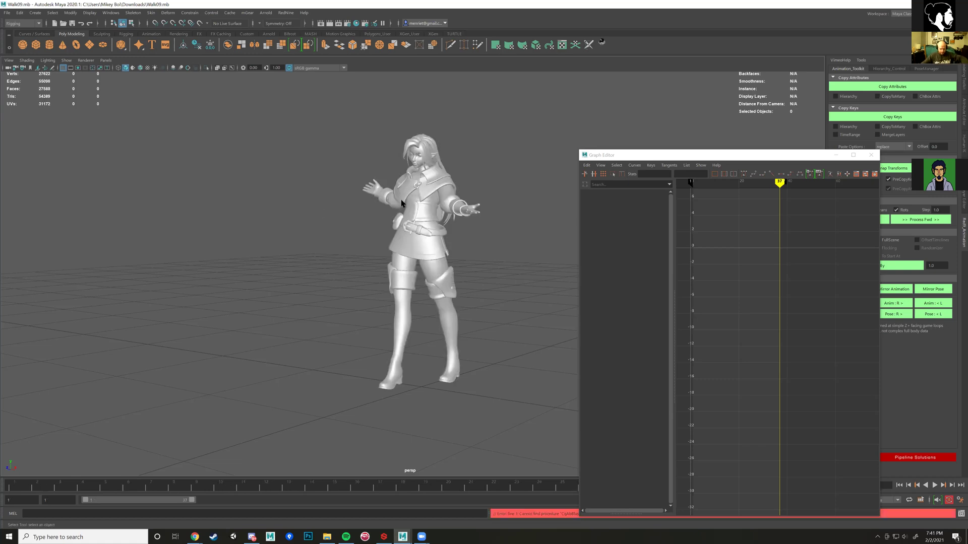
- Move the Graph Editor clear of the animation toolkit and show NURBS curves in the perspective view
{"action": "left_click", "coordinate": [714, 156]}
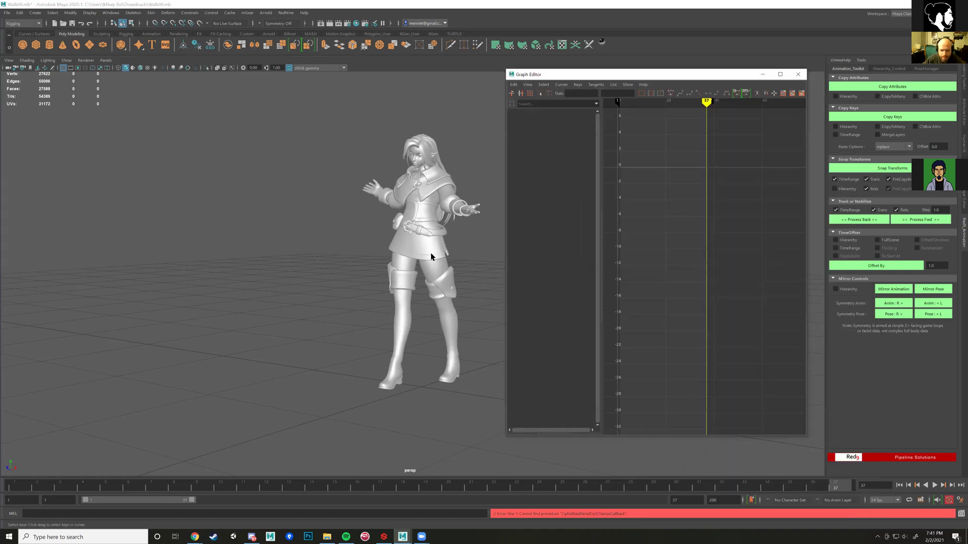
{"action": "left_click", "coordinate": [66, 61]}
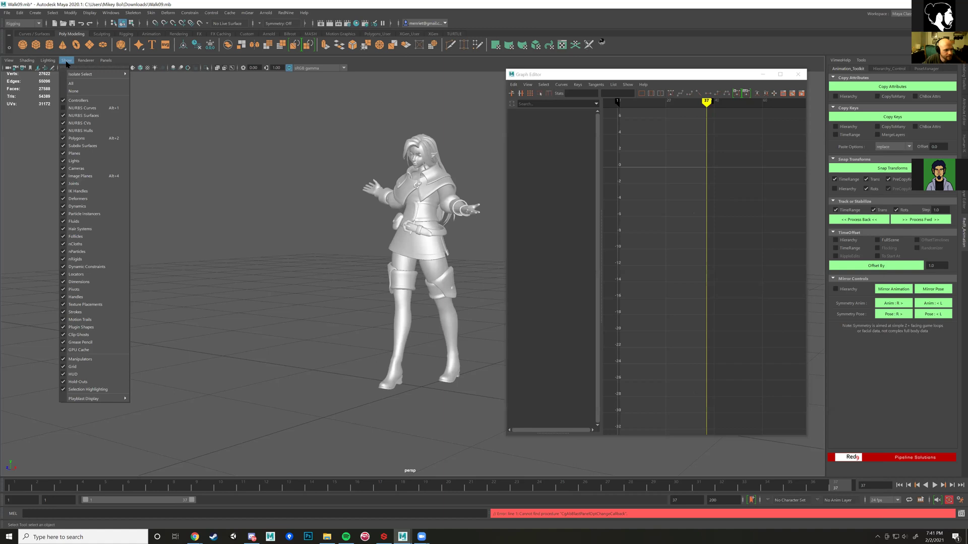
{"action": "left_click", "coordinate": [67, 109]}
{"action": "scroll", "coordinate": [330, 249], "scroll_direction": "up", "scroll_amount": 3}
{"action": "left_click_drag", "start_coordinate": [329, 249], "coordinate": [320, 283], "text": "alt"}
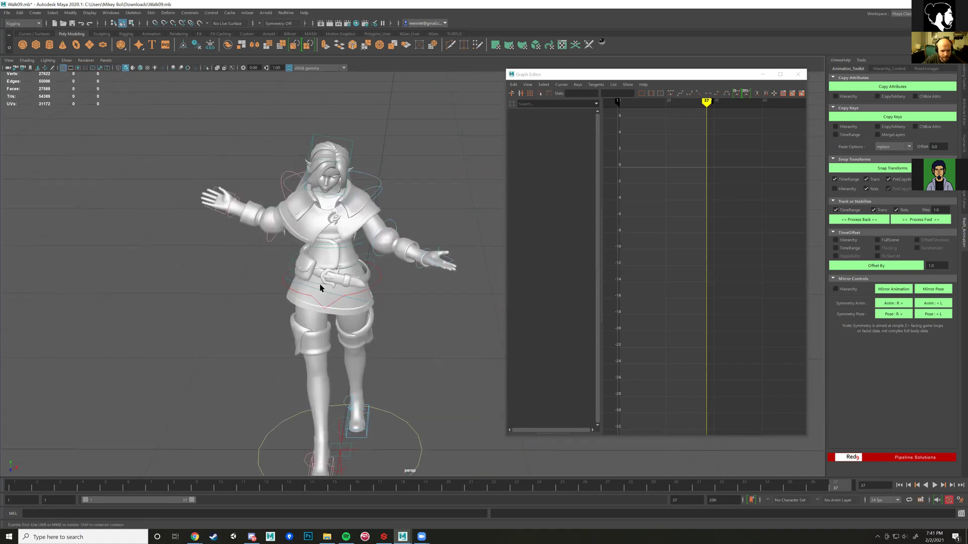
- Scrub to frame 14 and select the character's right shoulder FK control to view its rotation curves
{"action": "left_click", "coordinate": [418, 267]}
{"action": "left_click_drag", "start_coordinate": [429, 279], "coordinate": [393, 333], "text": "alt"}
{"action": "left_click_drag", "start_coordinate": [29, 486], "coordinate": [312, 483]}
{"action": "left_click_drag", "start_coordinate": [383, 227], "coordinate": [398, 151], "text": "alt"}
{"action": "left_click", "coordinate": [401, 130]}
{"action": "left_click_drag", "start_coordinate": [408, 200], "coordinate": [353, 267], "text": "alt"}
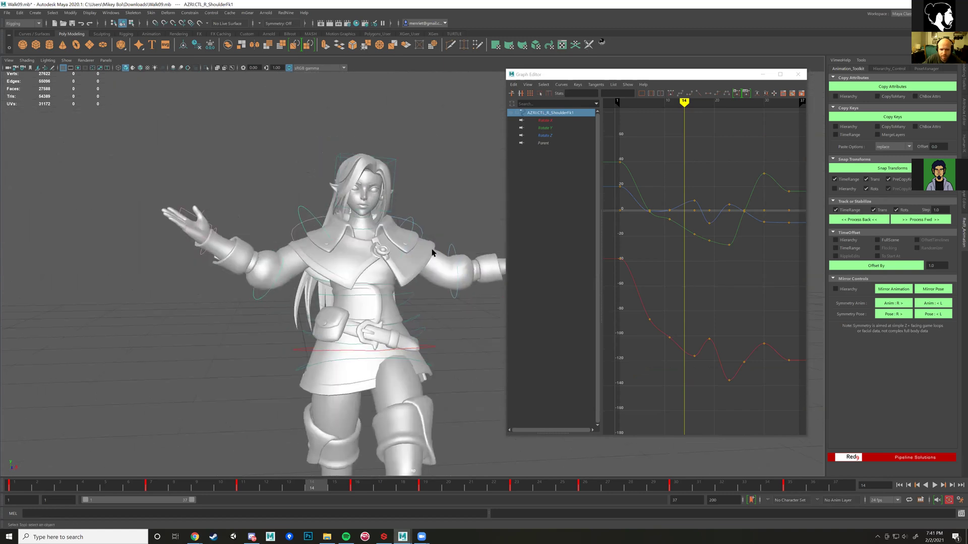
- Try to rotate the character's right hand control at frame 14
{"action": "left_click", "coordinate": [214, 231]}
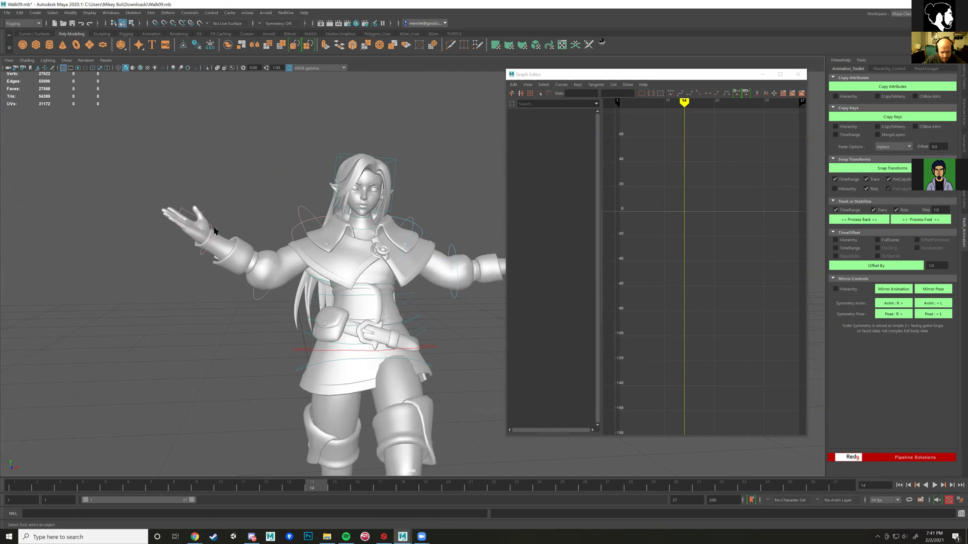
{"action": "key", "text": "e"}
{"action": "mouse_move", "coordinate": [218, 231]}
{"action": "left_mouse_down"}
{"action": "mouse_move", "coordinate": [214, 212]}
{"action": "mouse_move", "coordinate": [222, 227]}
{"action": "left_mouse_up"}
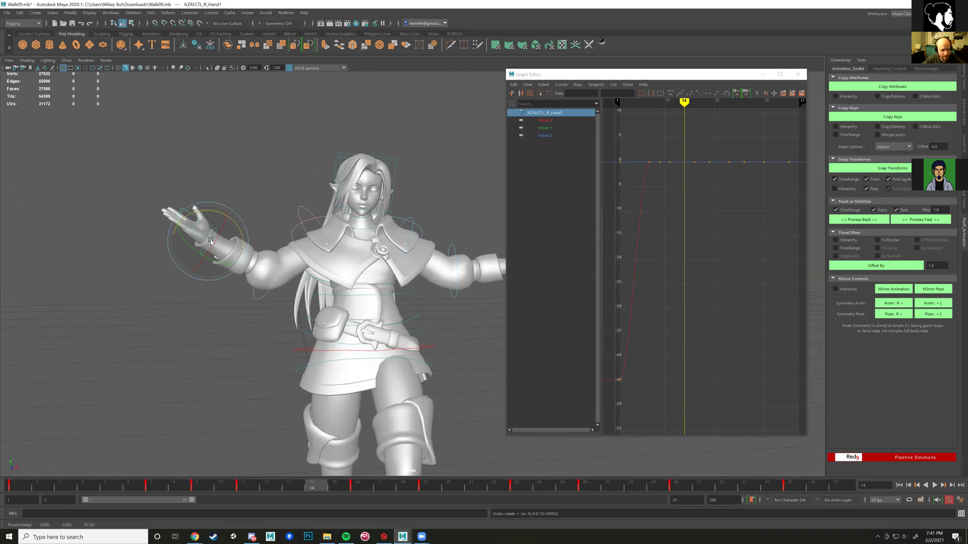
{"action": "left_click_drag", "start_coordinate": [288, 251], "coordinate": [308, 222], "text": "alt"}
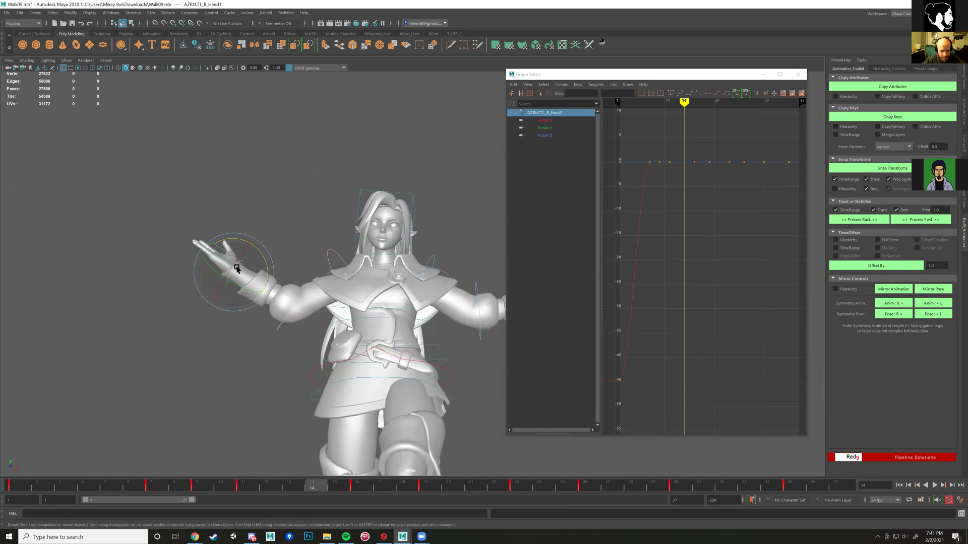
- Inspect the right arm controls up to the right clavicle and view the clavicle's rotation curves
{"action": "left_click", "coordinate": [290, 305]}
{"action": "left_click_drag", "start_coordinate": [291, 308], "coordinate": [366, 255], "text": "alt"}
{"action": "left_click", "coordinate": [294, 244]}
{"action": "middle_click_drag", "start_coordinate": [365, 254], "coordinate": [292, 248], "text": "alt"}
{"action": "left_click", "coordinate": [403, 222]}
{"action": "left_click", "coordinate": [403, 227]}
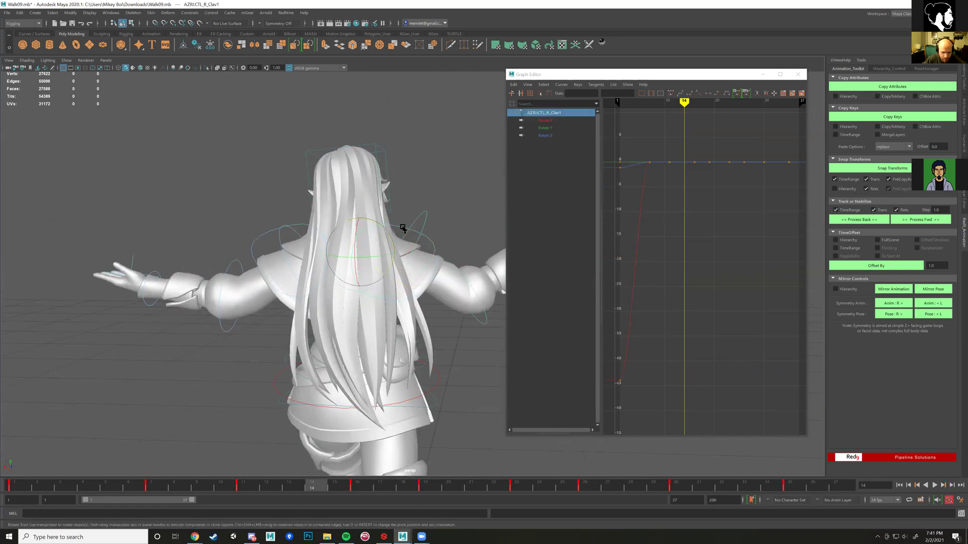
- Select the SpineFK4, SpineFK3 and SpineFK2 controls together at frame 14 to compare their rotation curves
{"action": "left_click_drag", "start_coordinate": [423, 222], "coordinate": [451, 315], "text": "alt"}
{"action": "key", "text": "f"}
{"action": "left_click", "coordinate": [338, 304]}
{"action": "left_click", "coordinate": [445, 316], "text": "shift"}
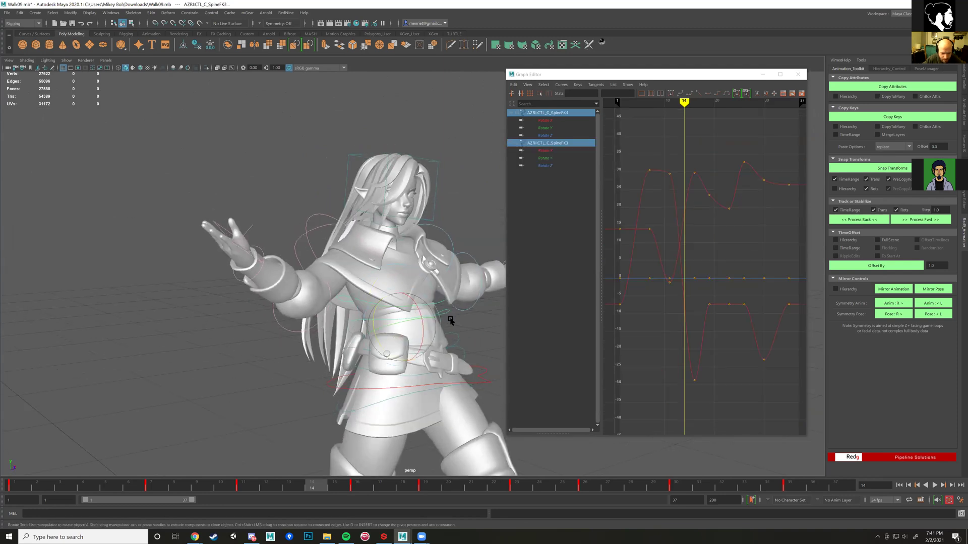
{"action": "left_click", "coordinate": [460, 327], "text": "shift"}
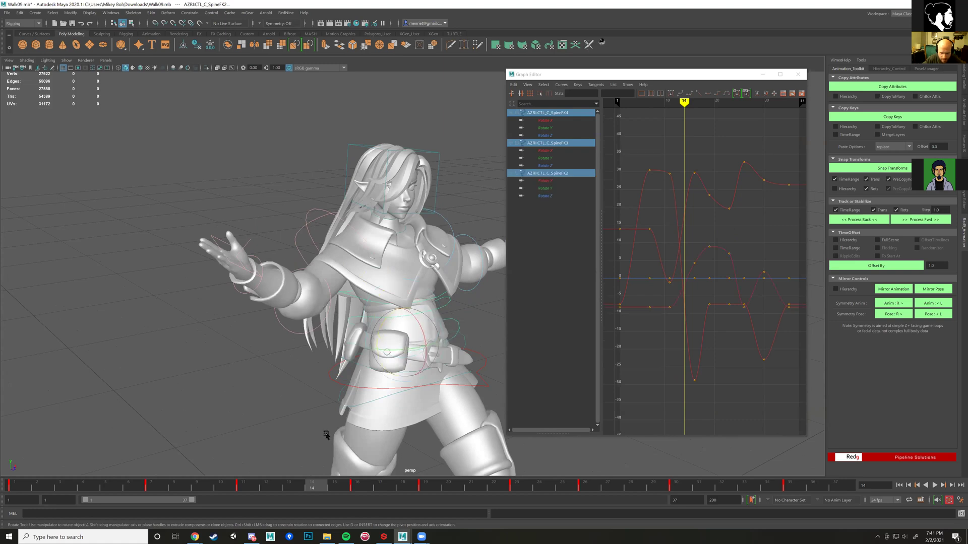
- Play the walk animation, stop at frame 23 and examine the torso pose
{"action": "key", "text": "alt+v"}
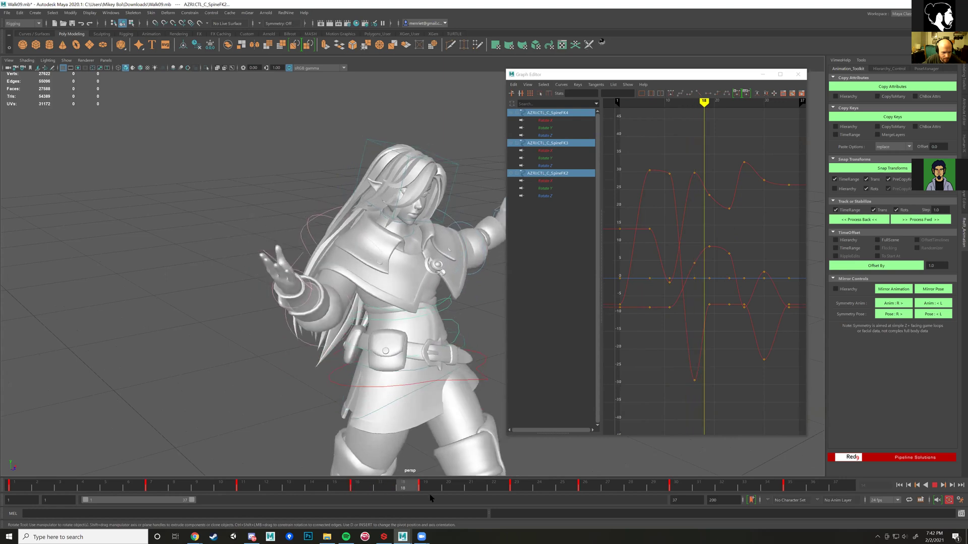
{"action": "mouse_move", "coordinate": [370, 477]}
{"action": "left_mouse_down"}
{"action": "mouse_move", "coordinate": [4, 419]}
{"action": "mouse_move", "coordinate": [240, 441]}
{"action": "mouse_move", "coordinate": [521, 428]}
{"action": "left_mouse_up"}
{"action": "left_click_drag", "start_coordinate": [357, 430], "coordinate": [421, 399], "text": "alt"}
{"action": "middle_click_drag", "start_coordinate": [412, 370], "coordinate": [461, 274], "text": "alt"}
{"action": "left_click", "coordinate": [423, 334]}
{"action": "left_click_drag", "start_coordinate": [423, 335], "coordinate": [465, 321], "text": "alt"}
- Select the root control together with the Spine1 and spine FK controls to compare their curves at frame 23
{"action": "left_click", "coordinate": [328, 345]}
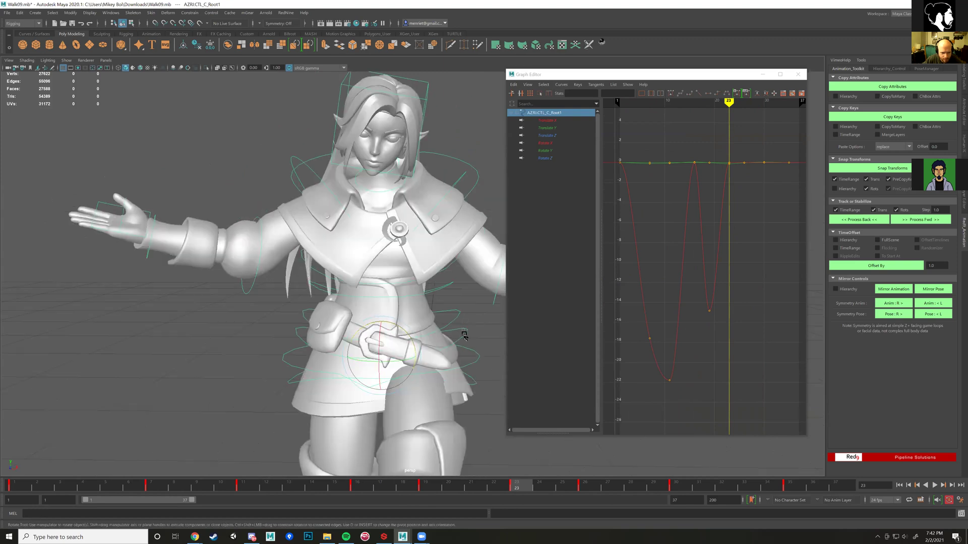
{"action": "left_click", "coordinate": [464, 336], "text": "shift"}
{"action": "left_click", "coordinate": [458, 313], "text": "shift"}
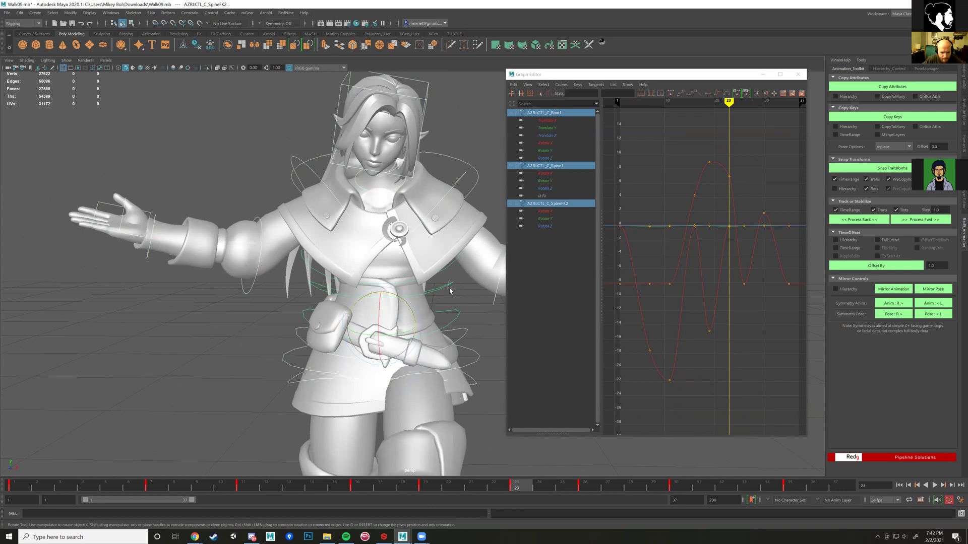
{"action": "left_click", "coordinate": [450, 290], "text": "shift"}
{"action": "left_click", "coordinate": [450, 280], "text": "shift"}
- Select SpineFK2, SpineFK3 and SpineFK4 one at a time and examine each control's rotation curve
{"action": "left_click_drag", "start_coordinate": [450, 276], "coordinate": [481, 252], "text": "alt"}
{"action": "left_click", "coordinate": [415, 321]}
{"action": "left_click", "coordinate": [411, 322]}
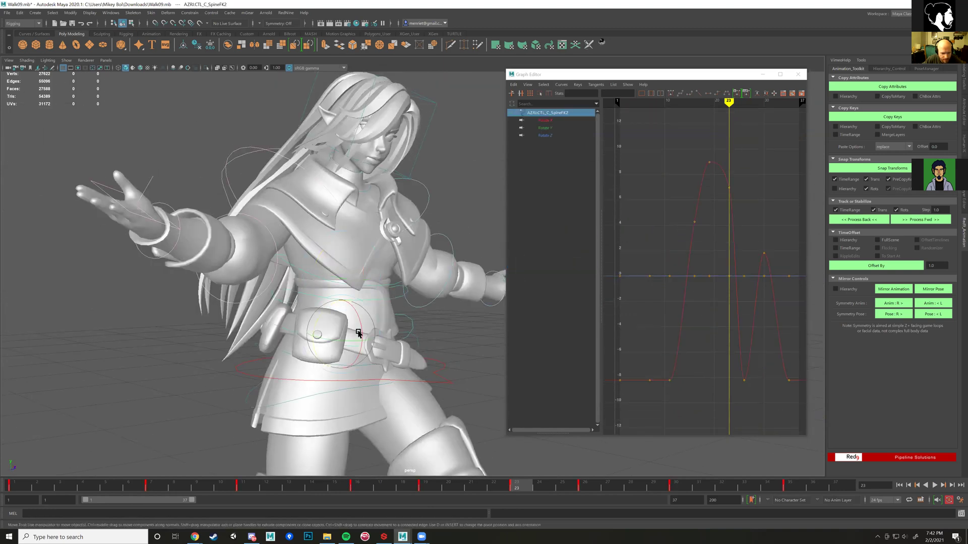
{"action": "left_click_drag", "start_coordinate": [359, 333], "coordinate": [398, 304], "text": "alt"}
{"action": "left_click", "coordinate": [392, 301]}
{"action": "left_click", "coordinate": [383, 296]}
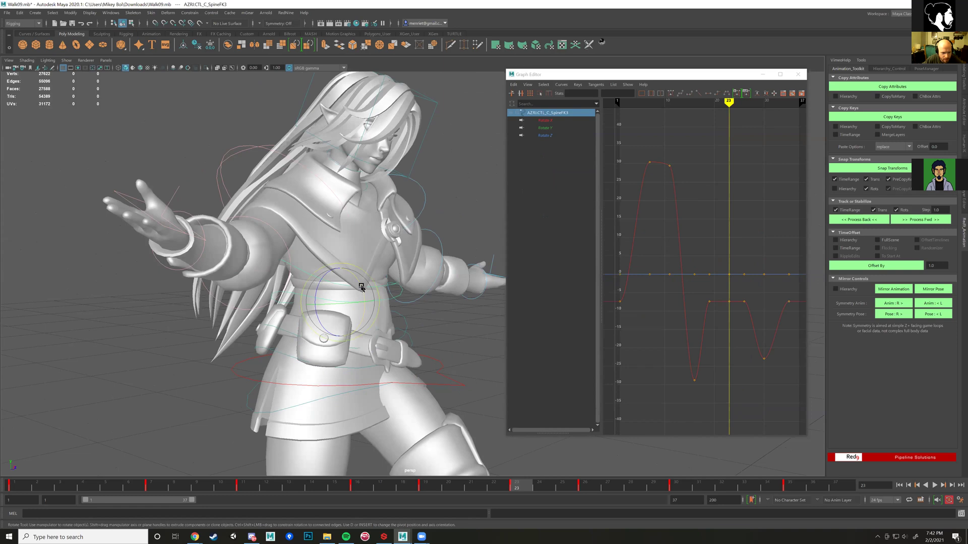
{"action": "left_click", "coordinate": [366, 283]}
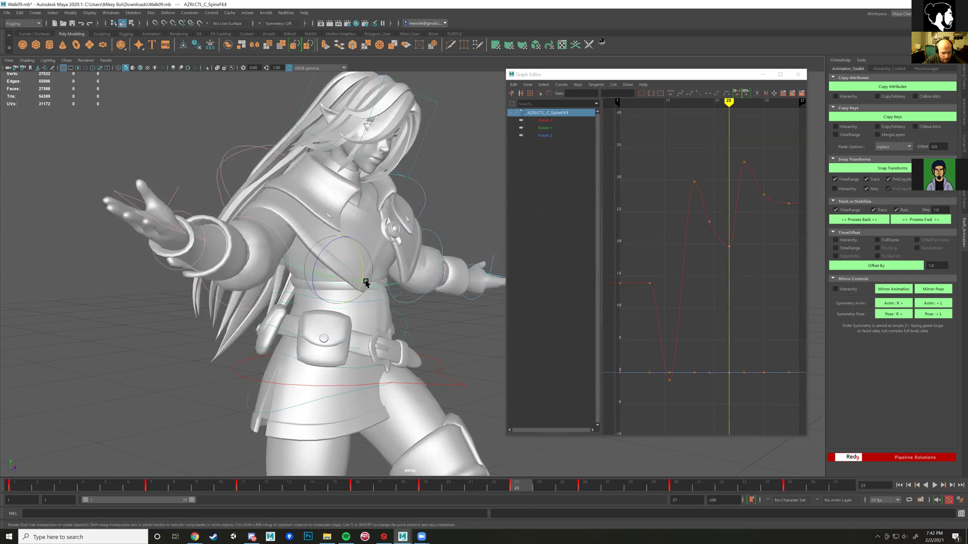
- Add SpineFK3, SpineFK2 and Spine1 to the SpineFK4 selection to view the whole spine's curves
{"action": "left_click_drag", "start_coordinate": [356, 263], "coordinate": [415, 302]}
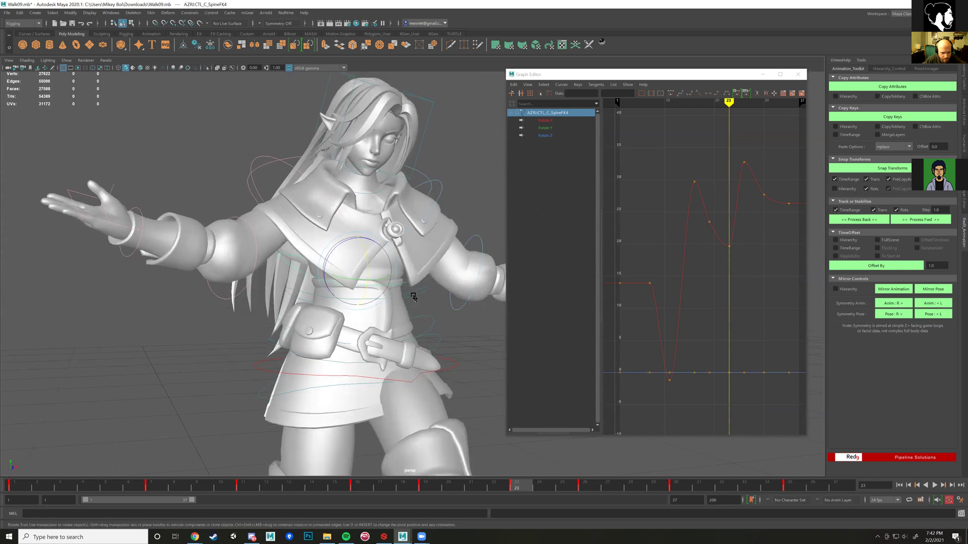
{"action": "left_click", "coordinate": [423, 318], "text": "shift"}
{"action": "left_click", "coordinate": [434, 322], "text": "shift"}
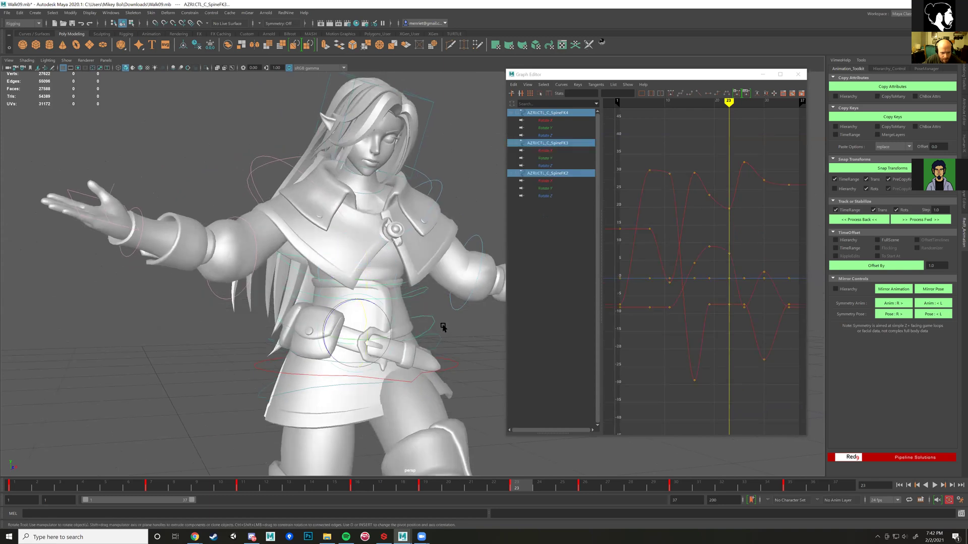
{"action": "left_click", "coordinate": [440, 336], "text": "shift"}
- Return to frame 1 and examine the full-body pose from the front and the side
{"action": "left_click_drag", "start_coordinate": [117, 481], "coordinate": [7, 478]}
{"action": "scroll", "coordinate": [311, 340], "scroll_direction": "down", "scroll_amount": 4}
{"action": "scroll", "coordinate": [311, 340], "scroll_direction": "down", "scroll_amount": 2}
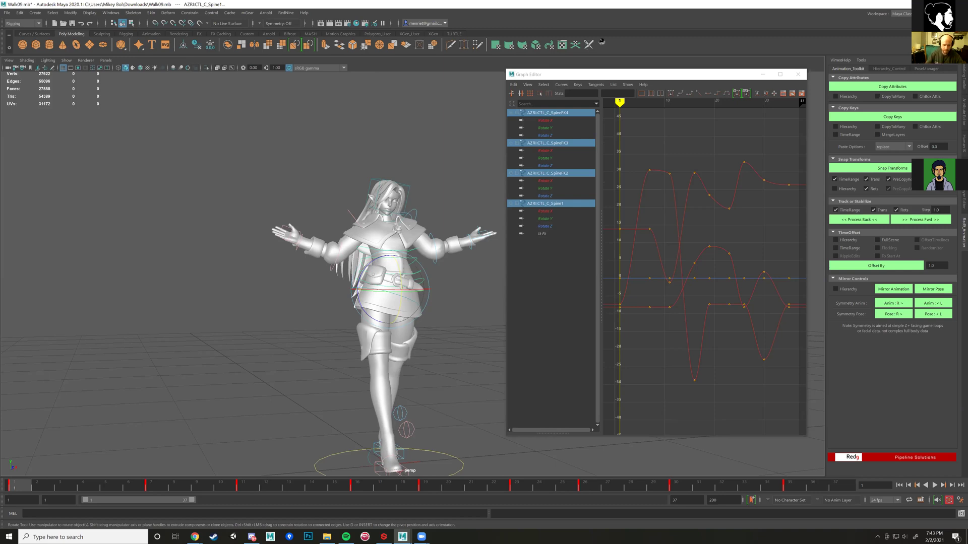
{"action": "scroll", "coordinate": [292, 335], "scroll_direction": "down", "scroll_amount": 2}
{"action": "left_click_drag", "start_coordinate": [294, 335], "coordinate": [306, 335], "text": "alt"}
{"action": "scroll", "coordinate": [307, 336], "scroll_direction": "up", "scroll_amount": 5}
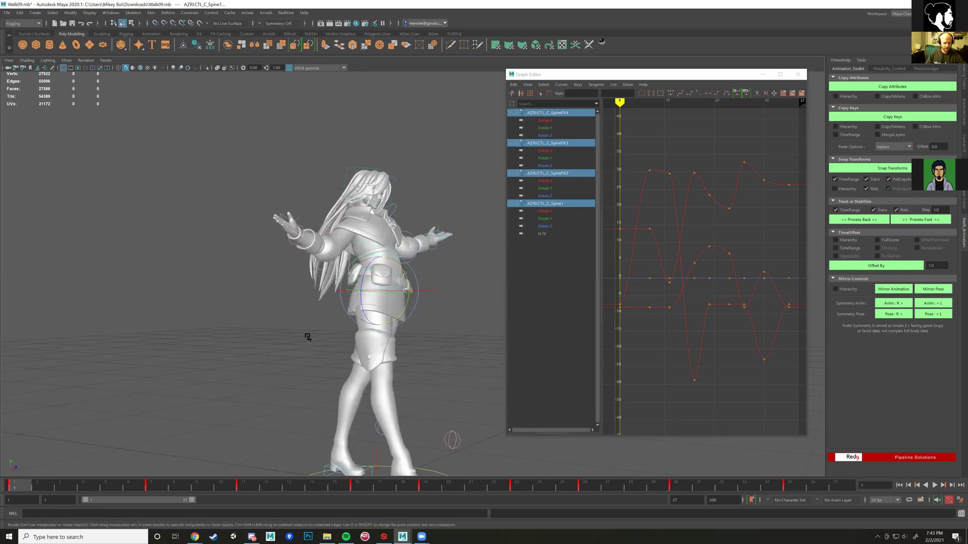
- Scrub to frame 7 and back to frame 6, examining the bend of the torso up close from the side
{"action": "left_click_drag", "start_coordinate": [39, 490], "coordinate": [152, 498]}
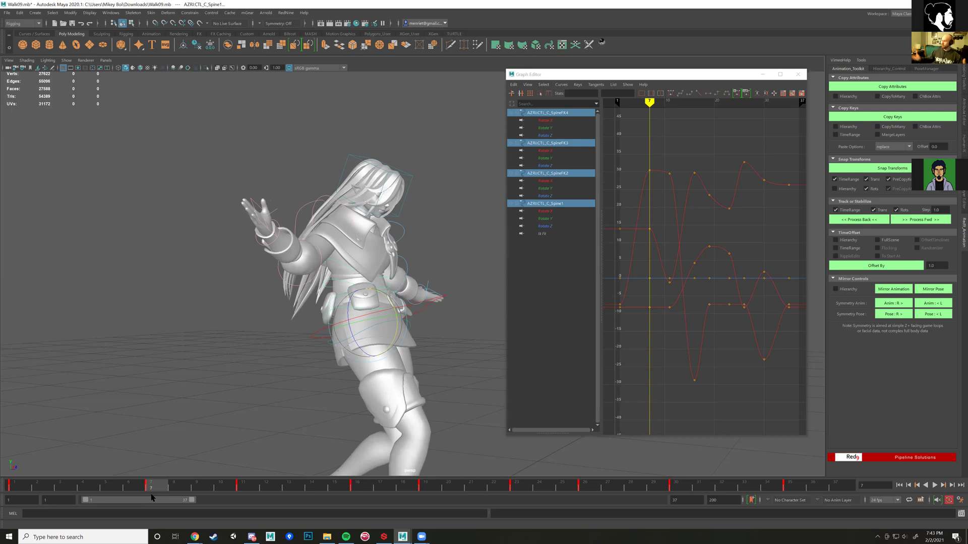
{"action": "left_click_drag", "start_coordinate": [407, 306], "coordinate": [365, 319], "text": "alt"}
{"action": "right_click_drag", "start_coordinate": [352, 320], "coordinate": [371, 326], "text": "alt"}
{"action": "left_click_drag", "start_coordinate": [371, 325], "coordinate": [431, 283], "text": "alt"}
{"action": "scroll", "coordinate": [331, 303], "scroll_direction": "up", "scroll_amount": 3}
{"action": "mouse_move", "coordinate": [134, 489]}
{"action": "left_mouse_down"}
{"action": "mouse_move", "coordinate": [97, 488]}
{"action": "mouse_move", "coordinate": [129, 488]}
{"action": "left_mouse_up"}
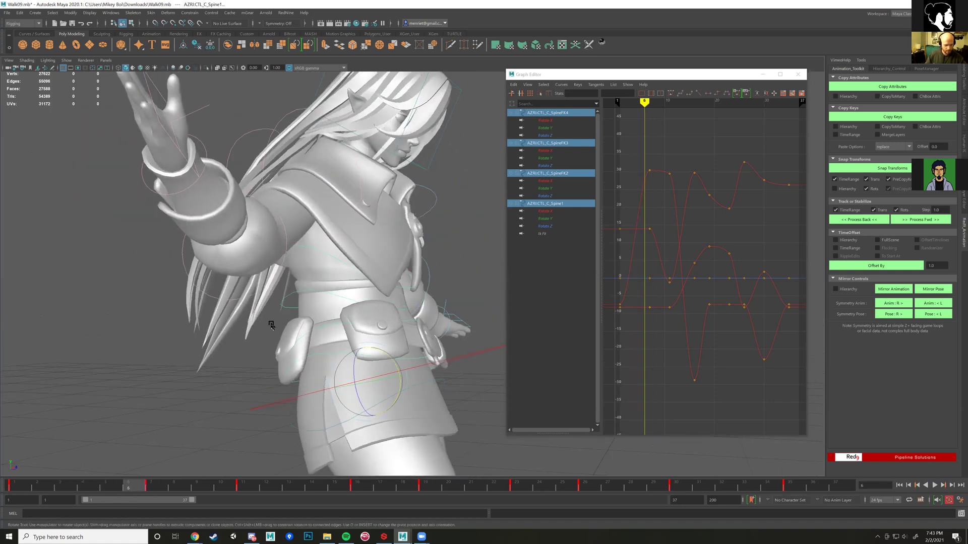
- Lower the SpineFK3 Rotate X keys at frames 7 and 11 to about 10 in the Graph Editor
{"action": "left_click", "coordinate": [289, 299]}
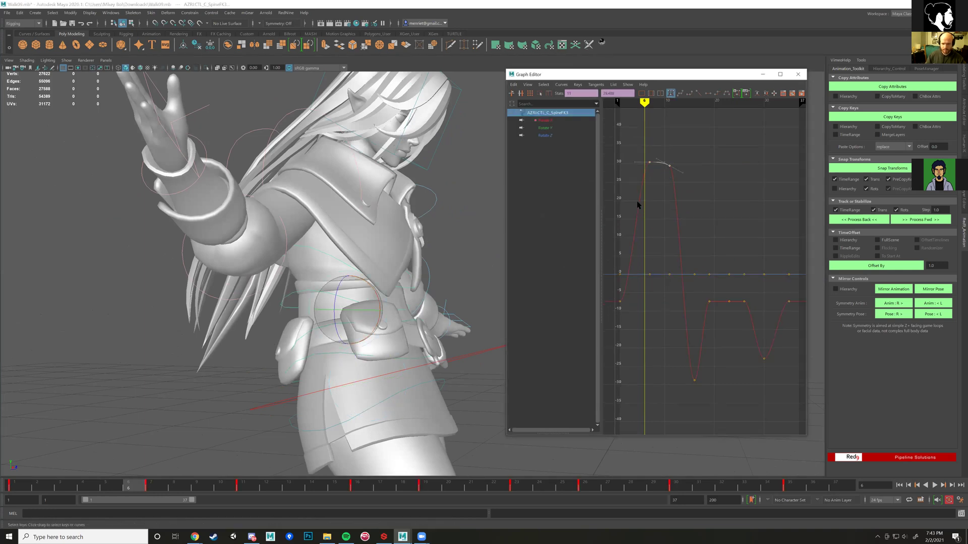
{"action": "left_click", "coordinate": [329, 267], "text": "shift"}
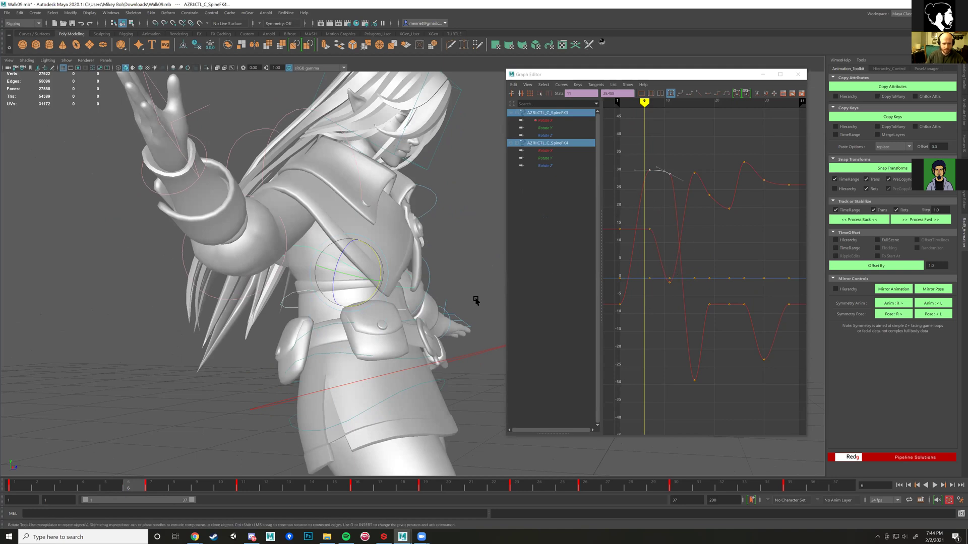
{"action": "left_click", "coordinate": [638, 163]}
{"action": "left_click", "coordinate": [670, 174]}
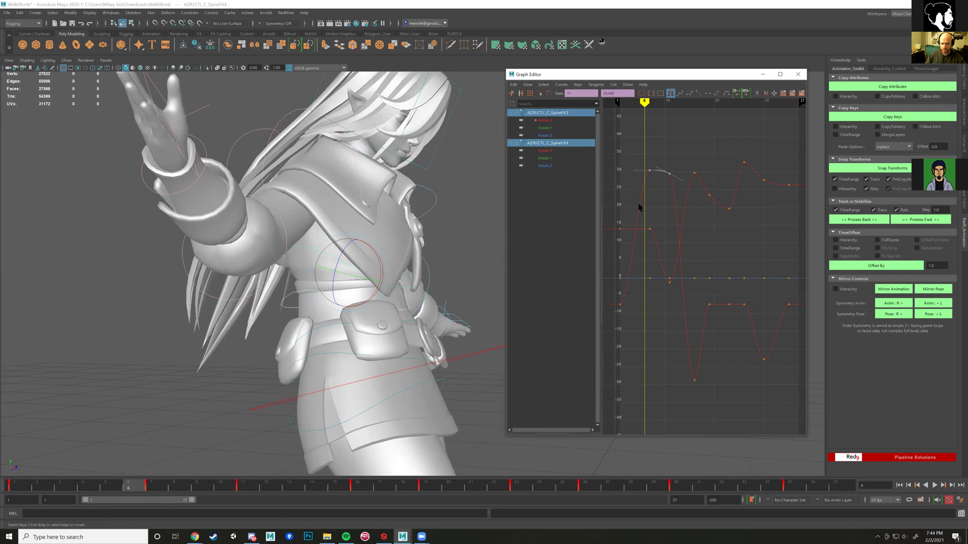
{"action": "middle_click_drag", "start_coordinate": [661, 210], "coordinate": [663, 276], "text": "shift"}
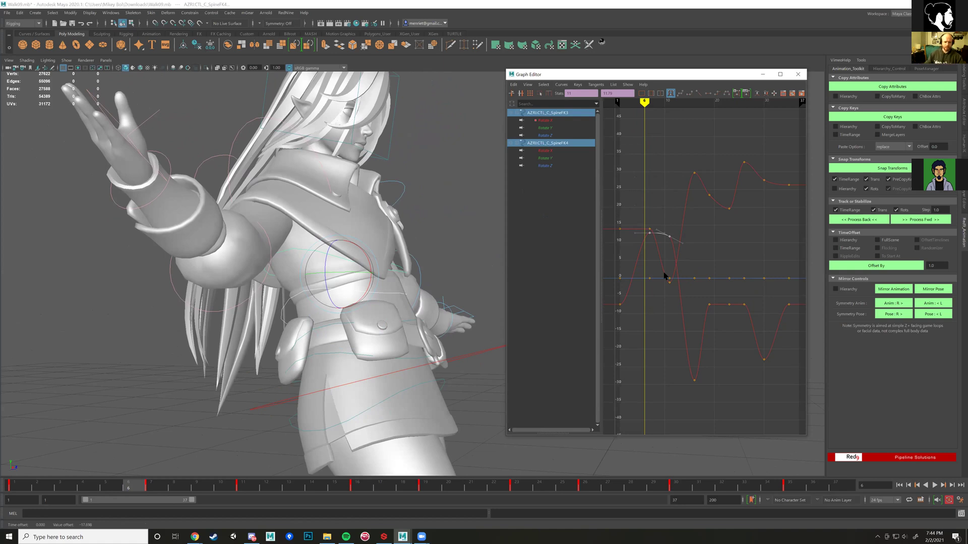
{"action": "middle_click_drag", "start_coordinate": [652, 259], "coordinate": [644, 274], "text": "shift"}
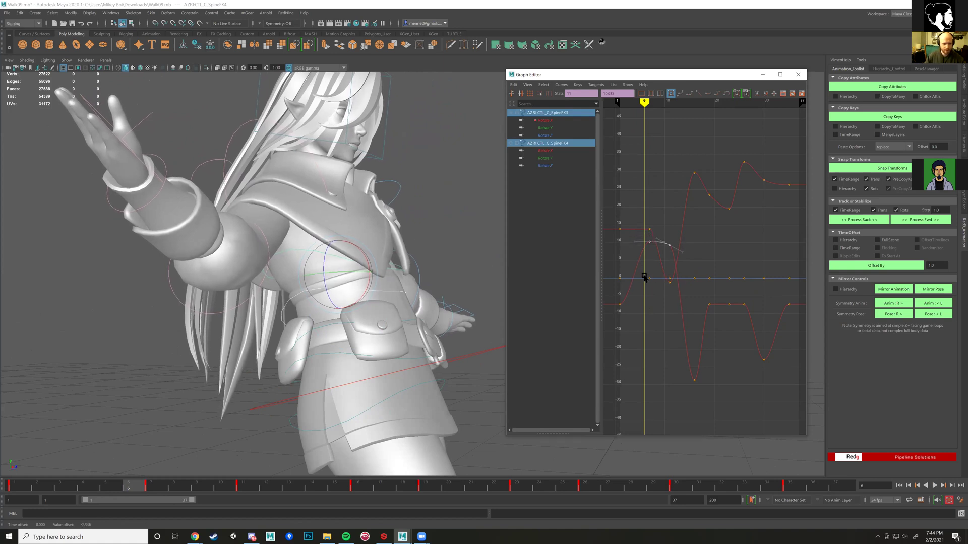
- Review the adjusted spine motion up to frame 12 and select the root control to view its curves
{"action": "left_click", "coordinate": [449, 244]}
{"action": "left_click_drag", "start_coordinate": [134, 486], "coordinate": [271, 476]}
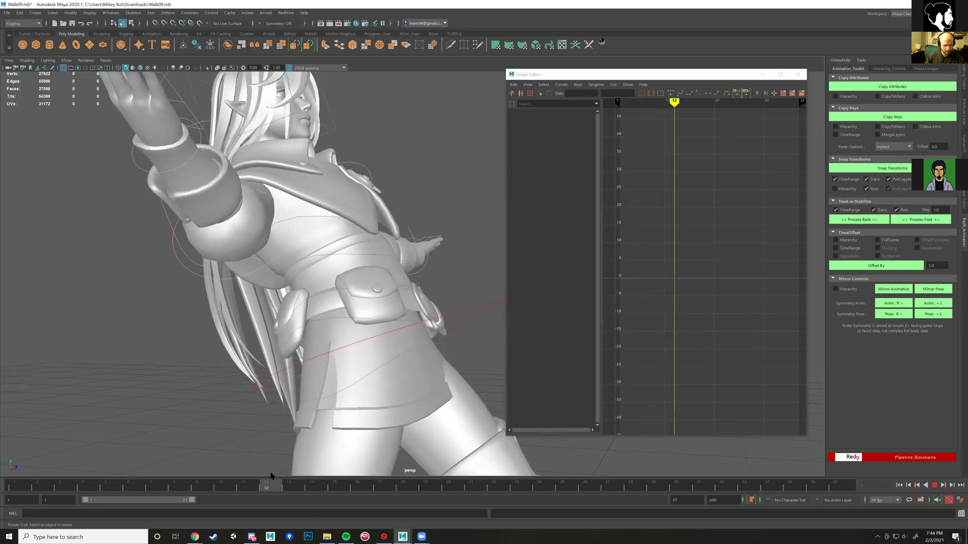
{"action": "left_click", "coordinate": [358, 255]}
{"action": "left_click", "coordinate": [481, 332]}
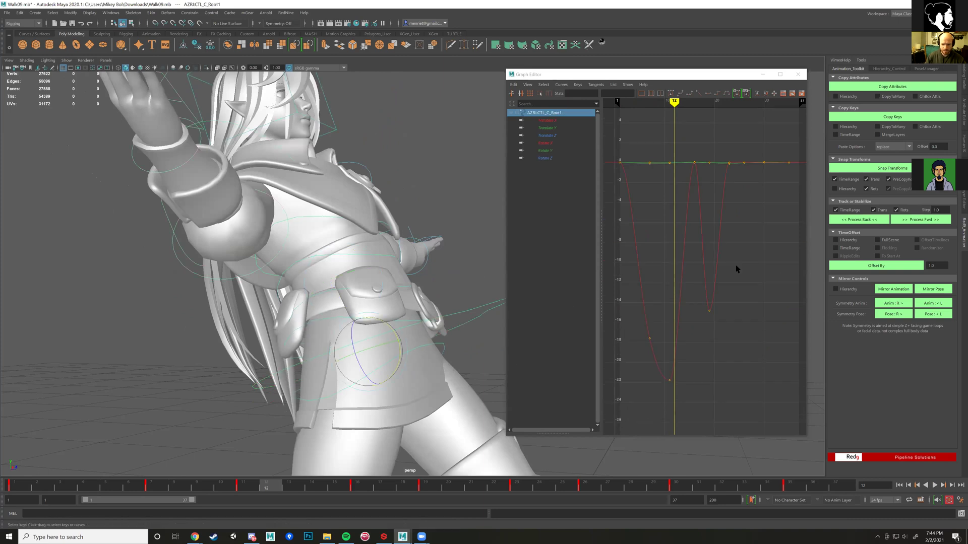
{"action": "scroll", "coordinate": [448, 334], "scroll_direction": "down", "scroll_amount": 5}
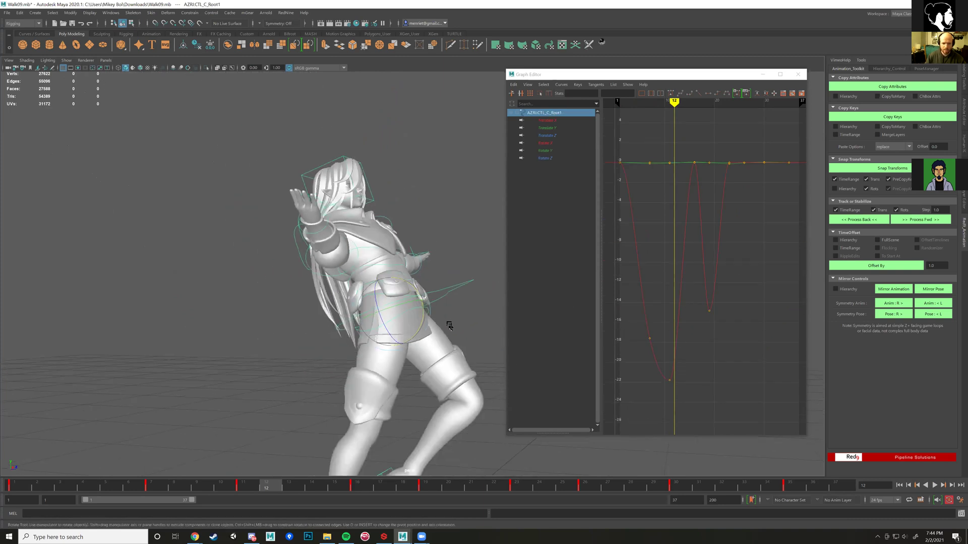
- Raise the root control's Rotate X keys to about -6 at frame 7 and about -7 at frames 11 and 19
{"action": "left_click_drag", "start_coordinate": [447, 328], "coordinate": [440, 318], "text": "alt"}
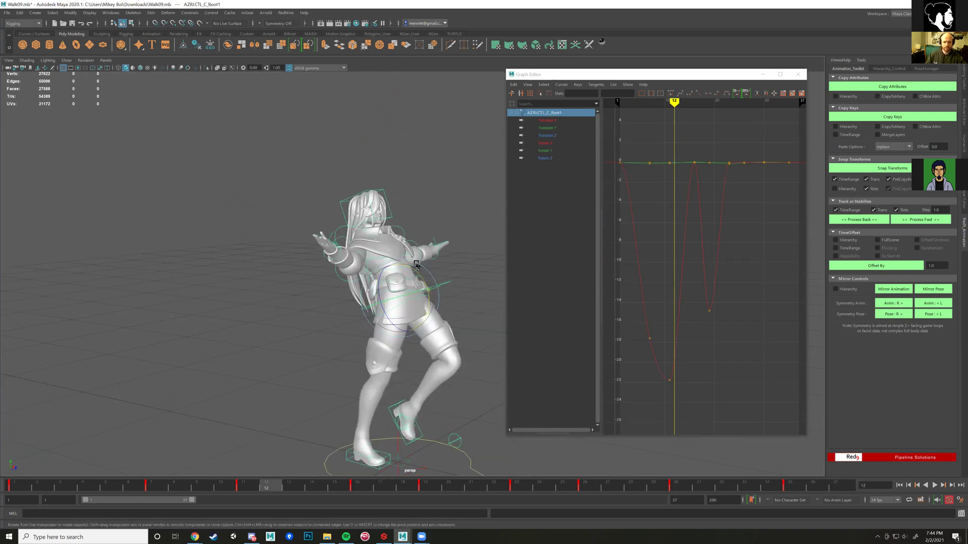
{"action": "left_click_drag", "start_coordinate": [671, 300], "coordinate": [691, 392]}
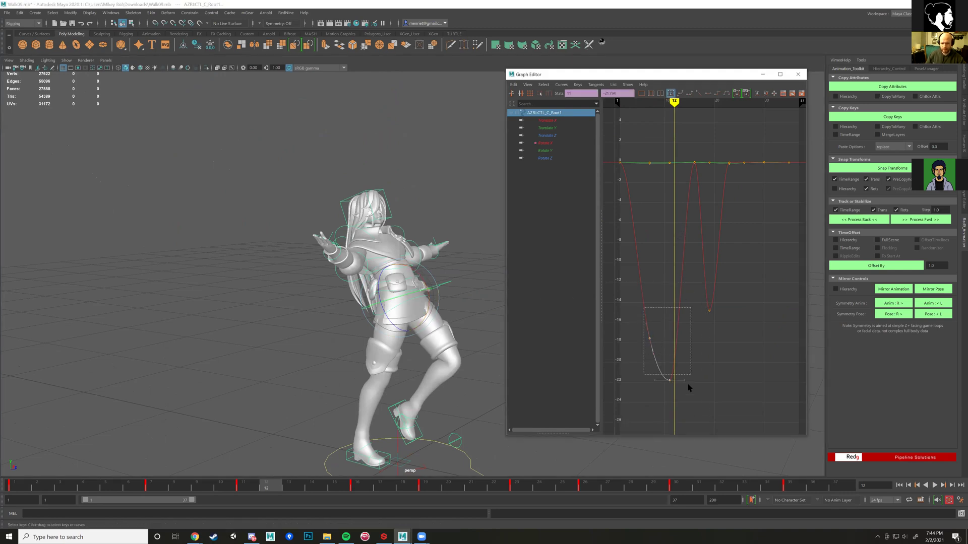
{"action": "middle_click_drag", "start_coordinate": [658, 333], "coordinate": [662, 225], "text": "shift"}
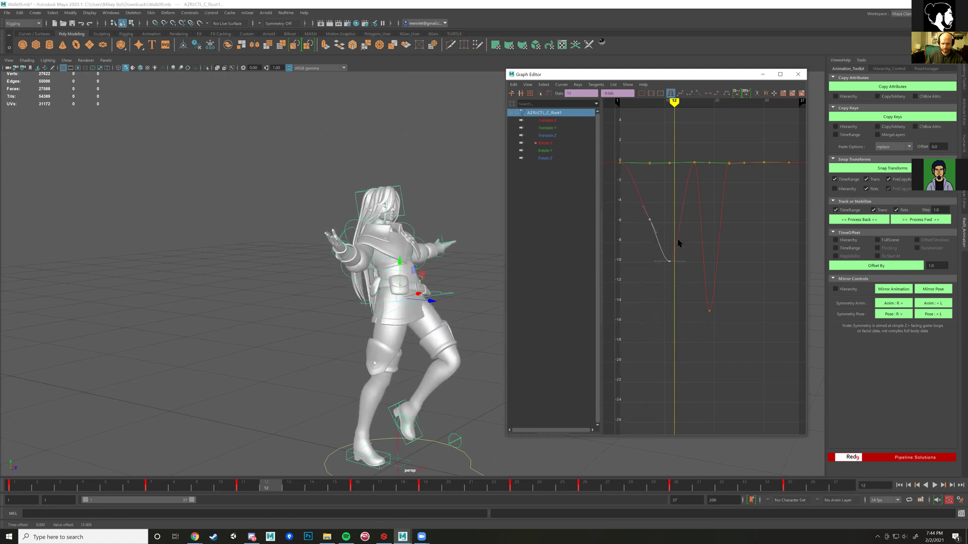
{"action": "middle_click_drag", "start_coordinate": [674, 311], "coordinate": [672, 279], "text": "shift"}
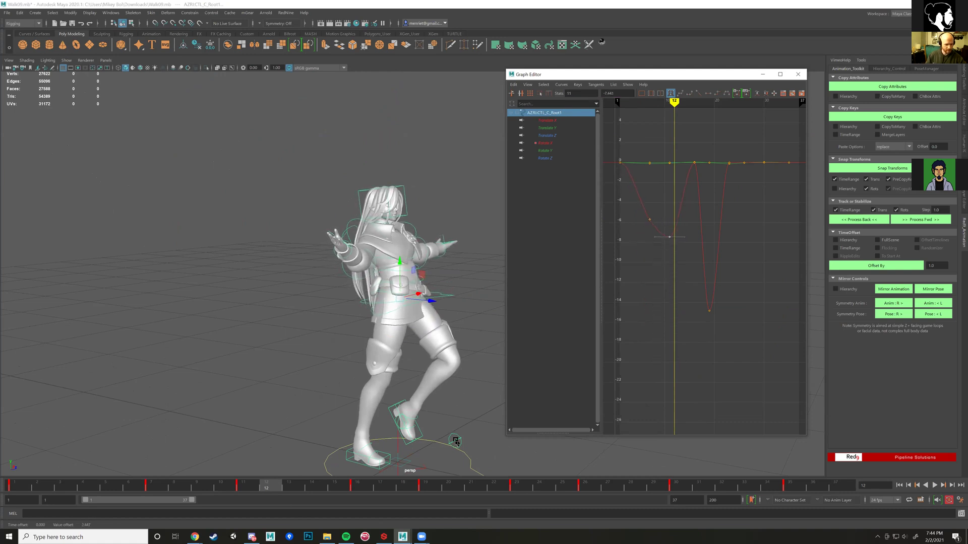
{"action": "scroll", "coordinate": [403, 303], "scroll_direction": "up", "scroll_amount": 4}
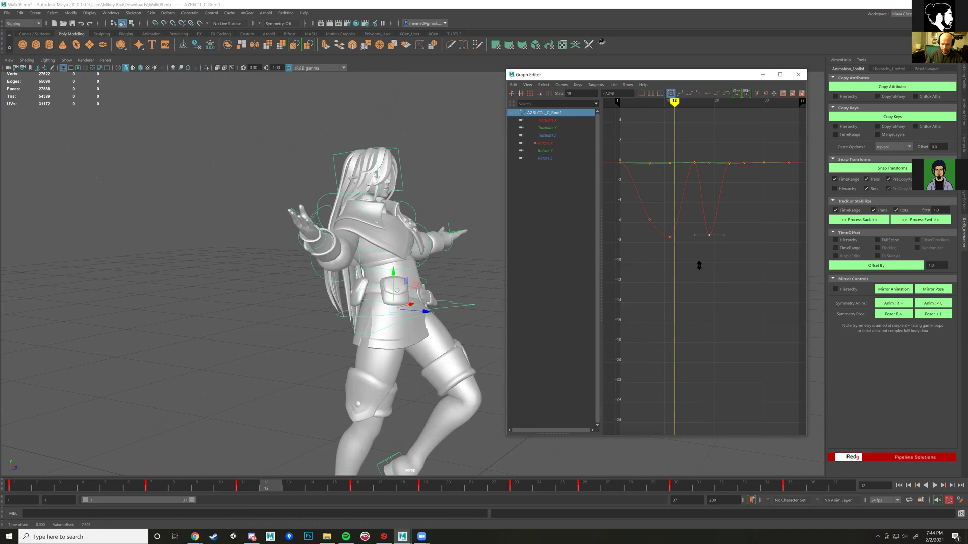
- Play back the walk up close to examine the hips and torso, stopping at frame 17
{"action": "right_click_drag", "start_coordinate": [173, 280], "coordinate": [195, 452], "text": "alt"}
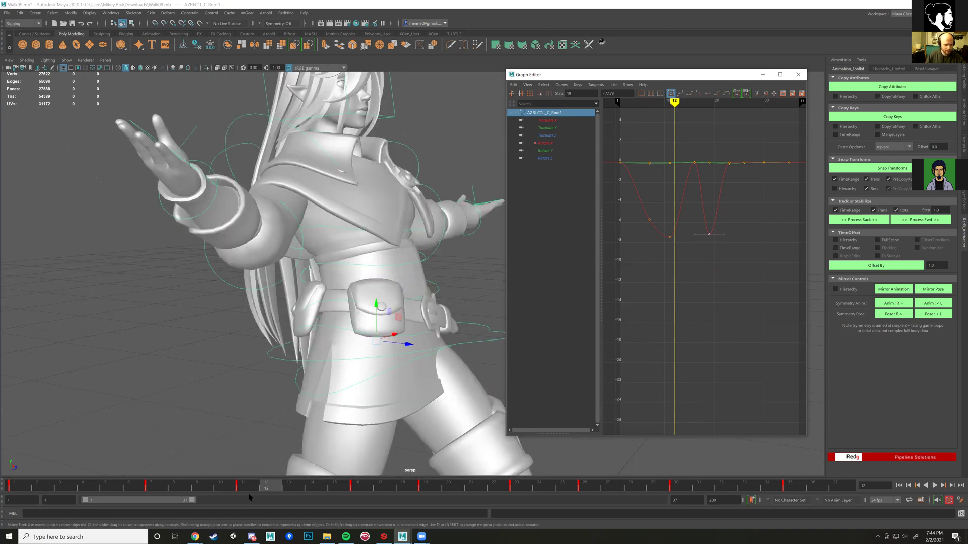
{"action": "key", "text": "alt+v"}
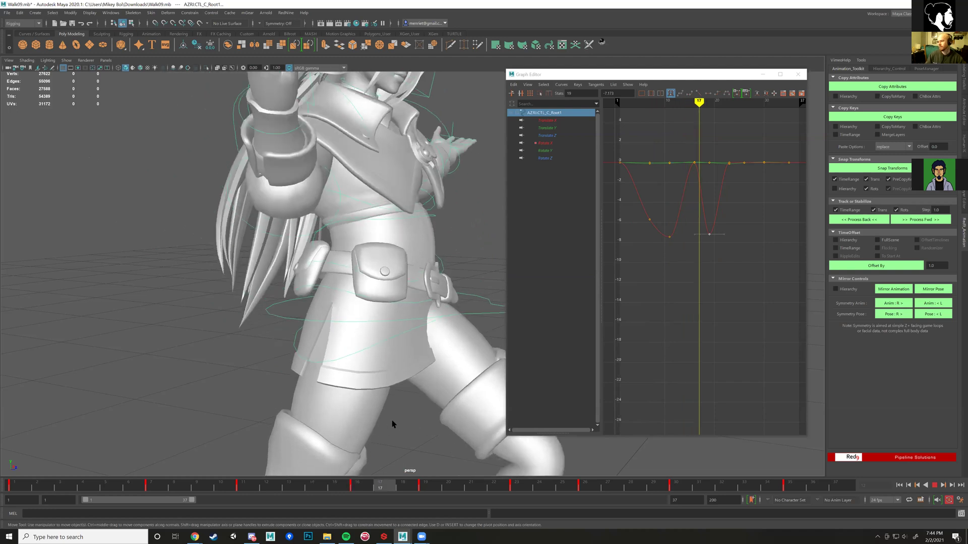
{"action": "key", "text": "alt+v"}
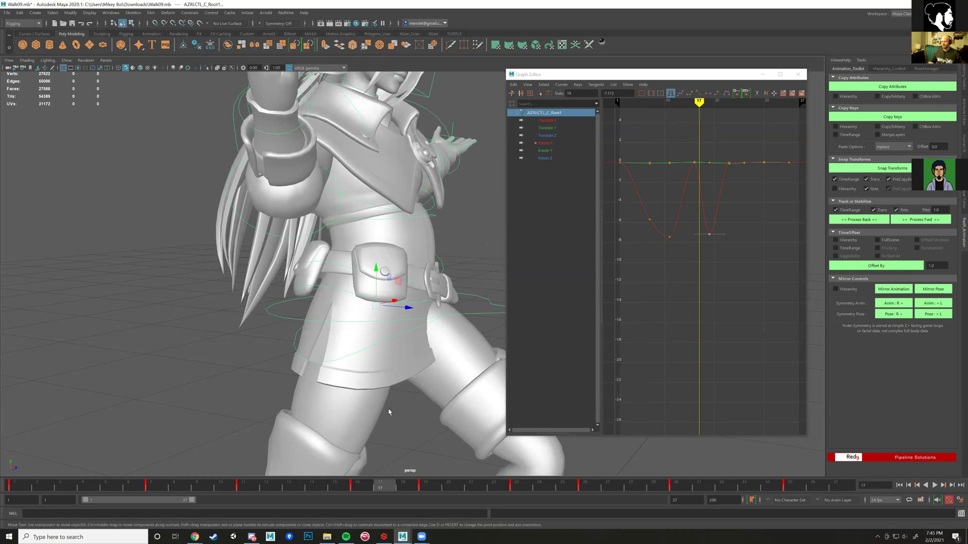
- Select the SpineFK3 and SpineFK2 controls and play the walk from frame 1 with their curves displayed
{"action": "left_click", "coordinate": [441, 271]}
{"action": "left_click", "coordinate": [442, 262], "text": "shift"}
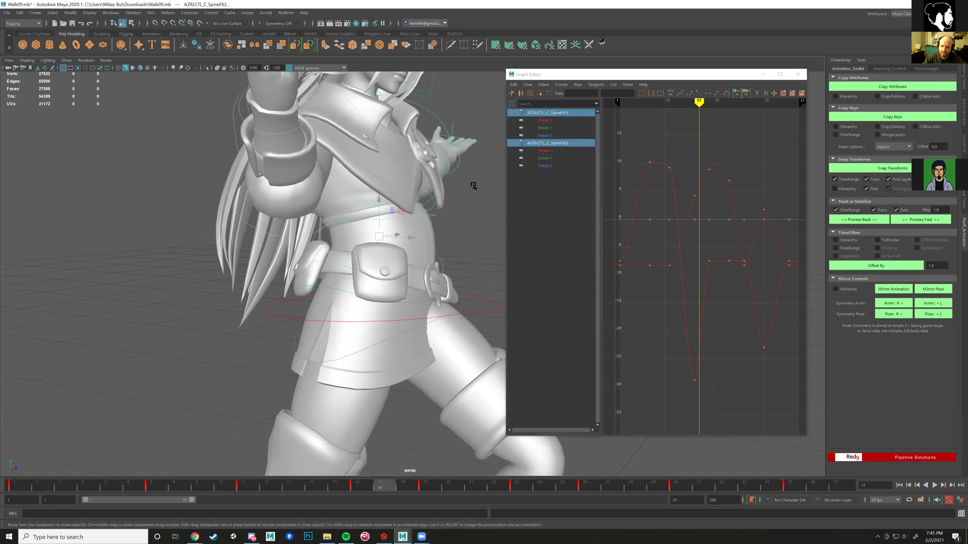
{"action": "left_click_drag", "start_coordinate": [478, 215], "coordinate": [323, 348], "text": "alt"}
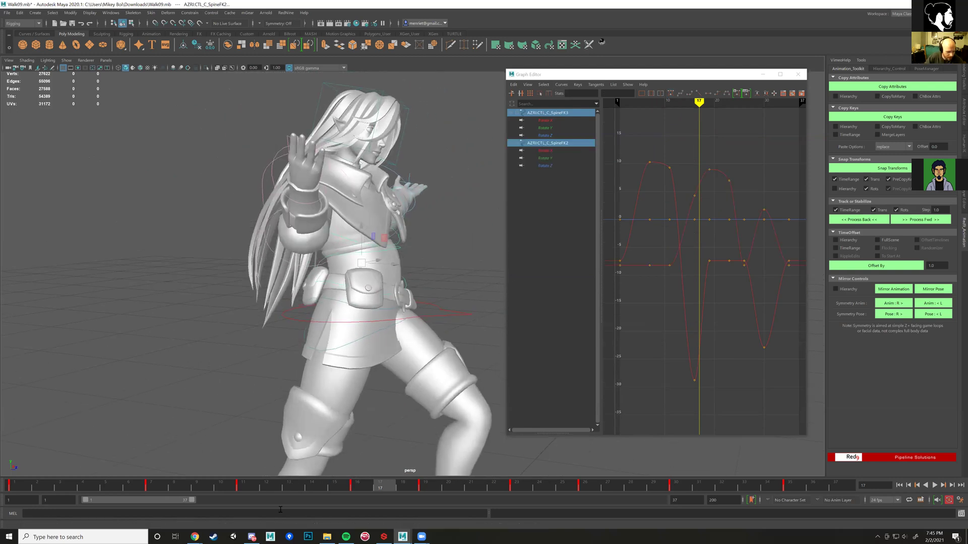
{"action": "left_click_drag", "start_coordinate": [295, 491], "coordinate": [15, 487]}
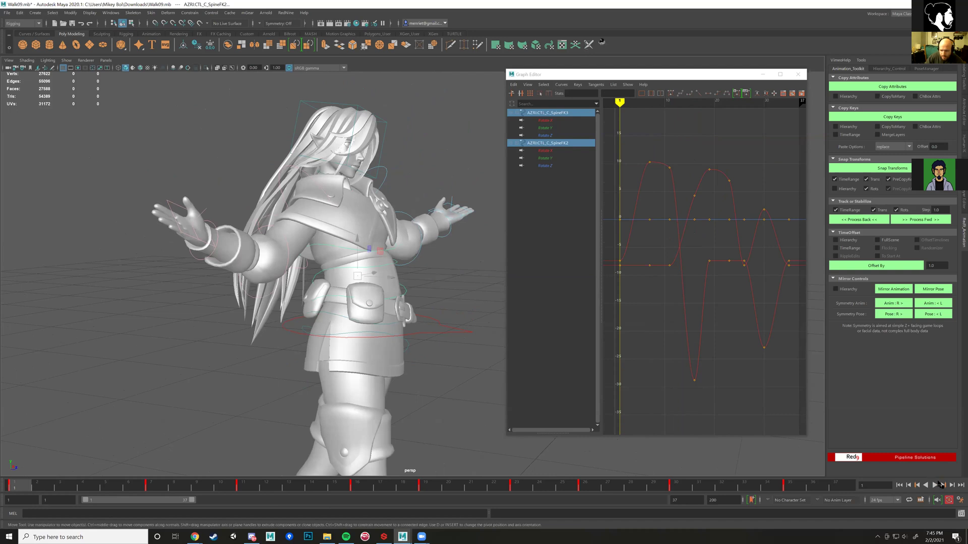
{"action": "left_click", "coordinate": [939, 485]}
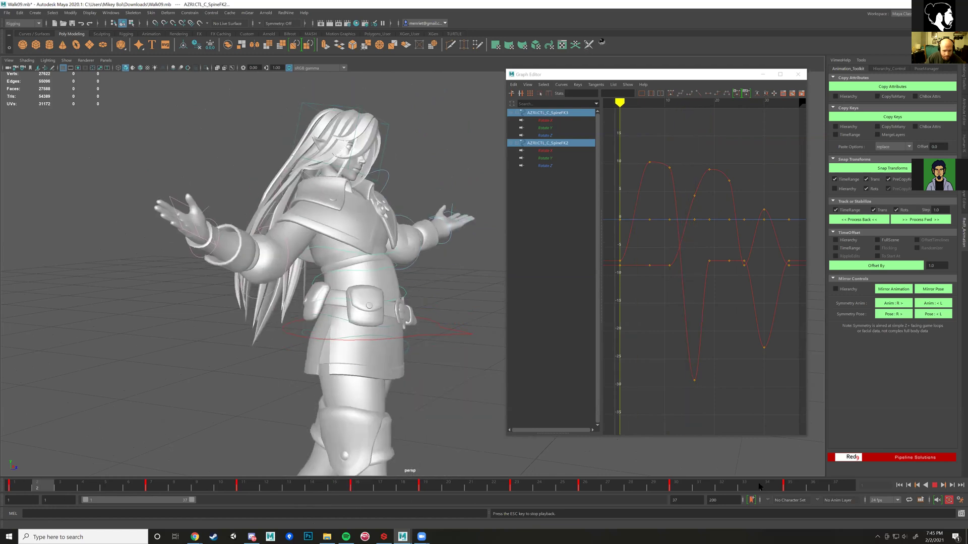
- Replay the walk from frame 1 and scrub to frame 11 to examine the torso's motion
{"action": "mouse_move", "coordinate": [132, 486]}
{"action": "left_mouse_down"}
{"action": "mouse_move", "coordinate": [76, 473]}
{"action": "mouse_move", "coordinate": [128, 486]}
{"action": "mouse_move", "coordinate": [237, 488]}
{"action": "mouse_move", "coordinate": [46, 486]}
{"action": "mouse_move", "coordinate": [282, 487]}
{"action": "mouse_move", "coordinate": [71, 461]}
{"action": "mouse_move", "coordinate": [245, 470]}
{"action": "mouse_move", "coordinate": [155, 469]}
{"action": "mouse_move", "coordinate": [61, 438]}
{"action": "mouse_move", "coordinate": [20, 439]}
{"action": "left_mouse_up"}
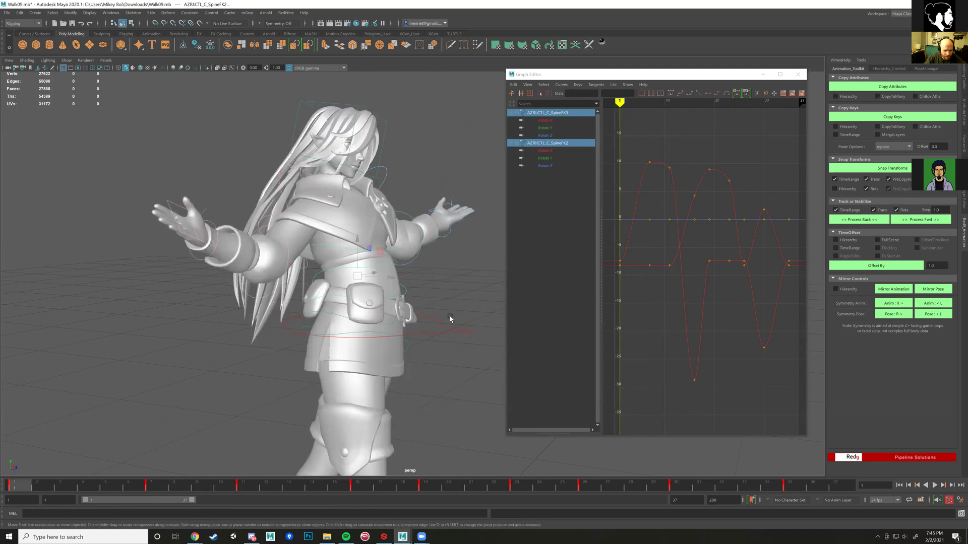
{"action": "left_click", "coordinate": [935, 486]}
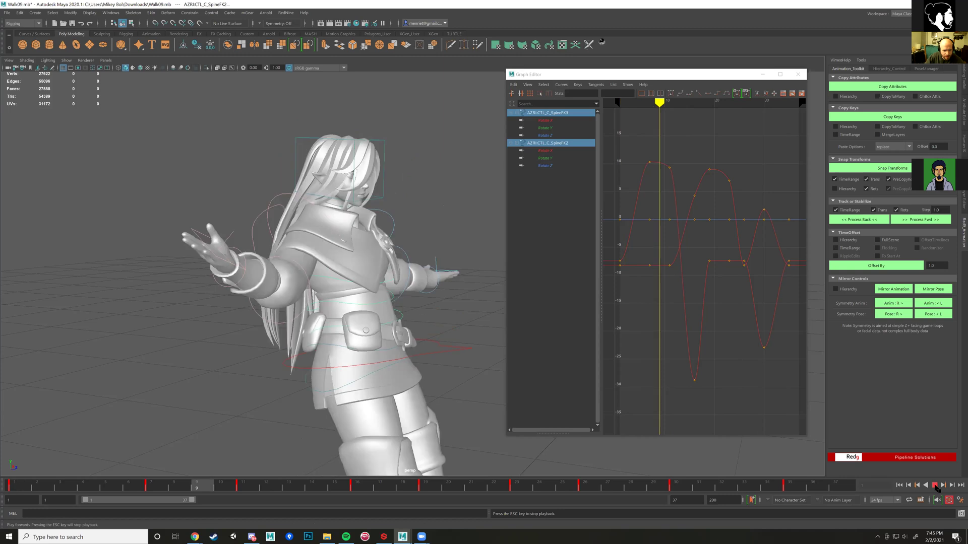
{"action": "key", "text": "Escape"}
{"action": "left_click", "coordinate": [25, 487]}
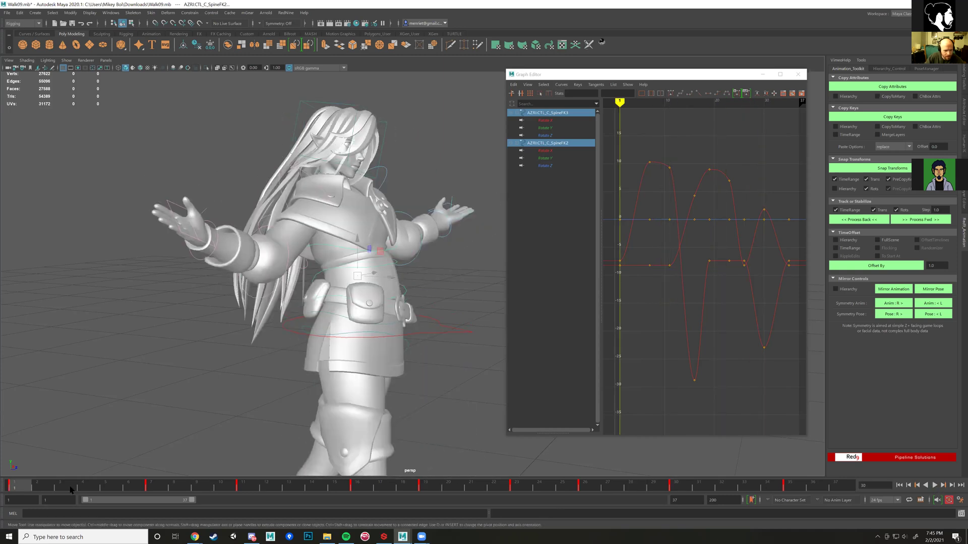
{"action": "key", "text": "alt+v"}
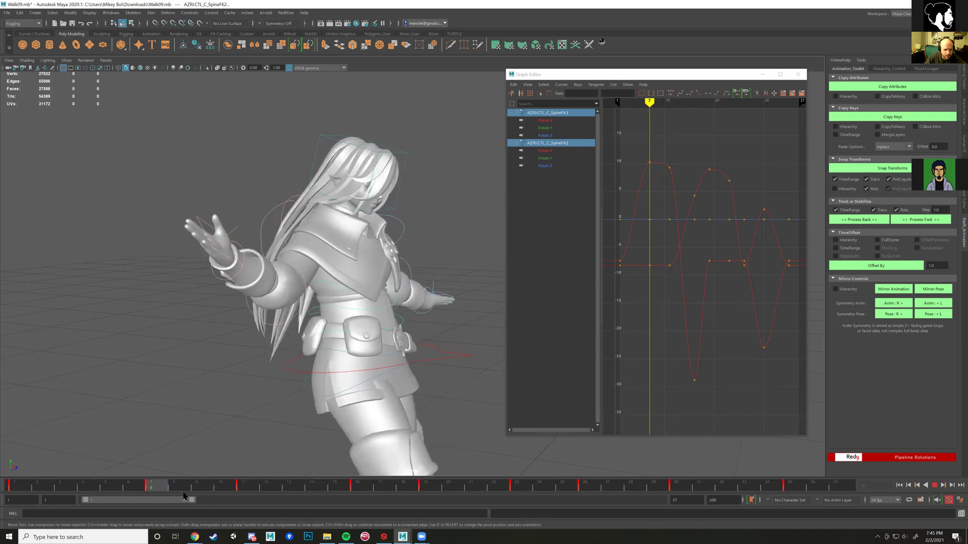
{"action": "left_click_drag", "start_coordinate": [195, 493], "coordinate": [246, 490]}
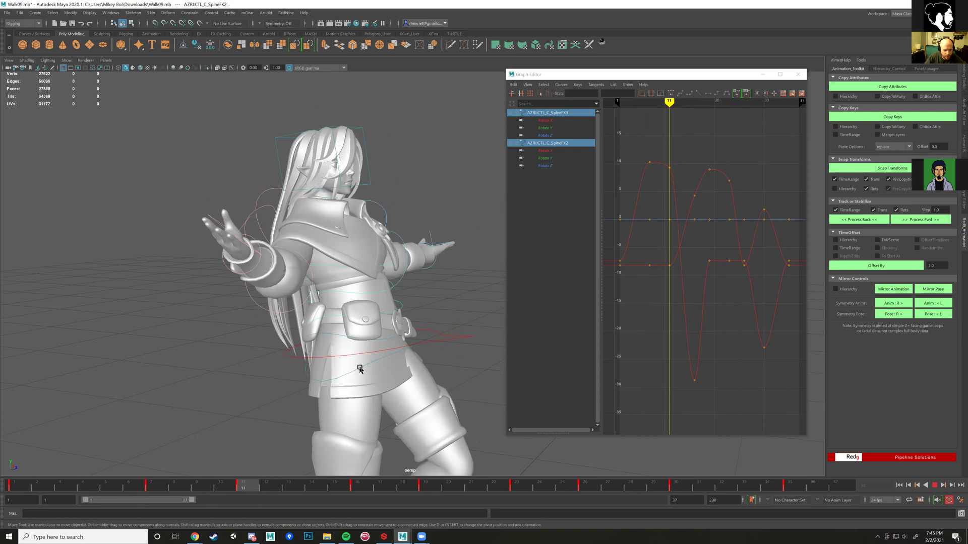
- Raise the root control's Rotate X keys at frames 7, 11 and 19 to about -1 and check the pose around frame 11
{"action": "scroll", "coordinate": [359, 369], "scroll_direction": "up", "scroll_amount": 4}
{"action": "left_click", "coordinate": [432, 352]}
{"action": "left_click", "coordinate": [457, 369]}
{"action": "left_click_drag", "start_coordinate": [690, 323], "coordinate": [661, 398]}
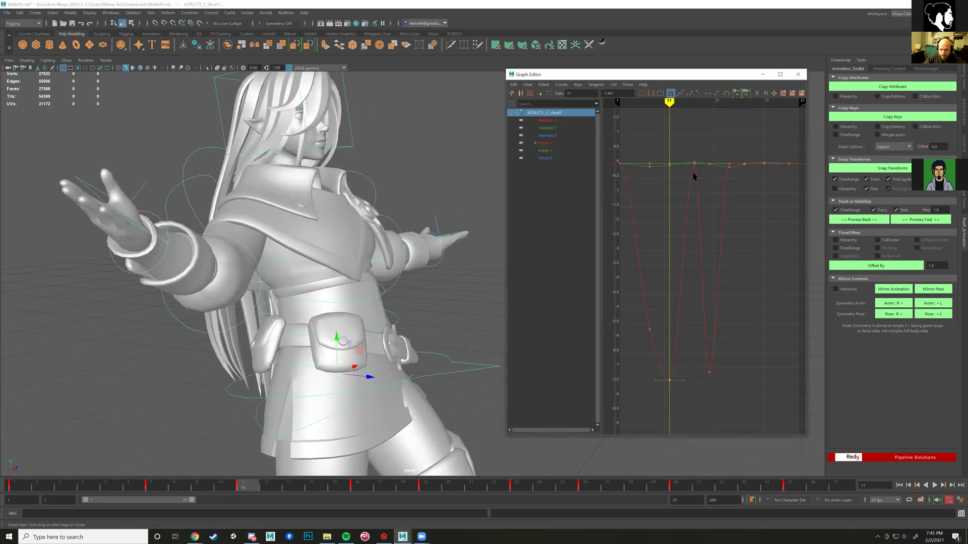
{"action": "middle_click_drag", "start_coordinate": [688, 406], "coordinate": [699, 238], "text": "shift"}
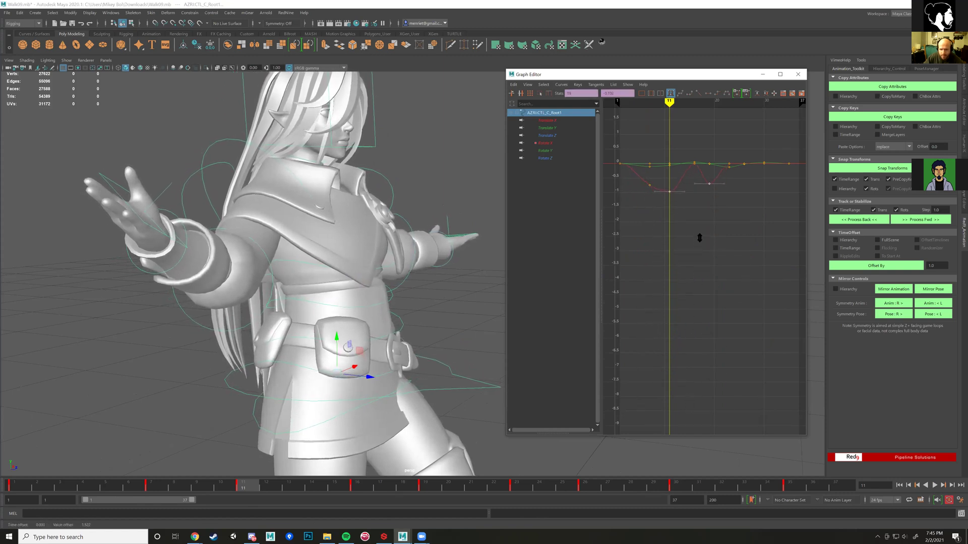
{"action": "scroll", "coordinate": [422, 401], "scroll_direction": "down", "scroll_amount": 4}
{"action": "mouse_move", "coordinate": [398, 370]}
{"action": "left_mouse_down", "text": "alt"}
{"action": "mouse_move", "coordinate": [417, 364]}
{"action": "mouse_move", "coordinate": [404, 364]}
{"action": "left_mouse_up", "text": "alt"}
{"action": "mouse_move", "coordinate": [232, 486]}
{"action": "left_mouse_down"}
{"action": "mouse_move", "coordinate": [65, 470]}
{"action": "mouse_move", "coordinate": [151, 487]}
{"action": "mouse_move", "coordinate": [243, 488]}
{"action": "left_mouse_up"}
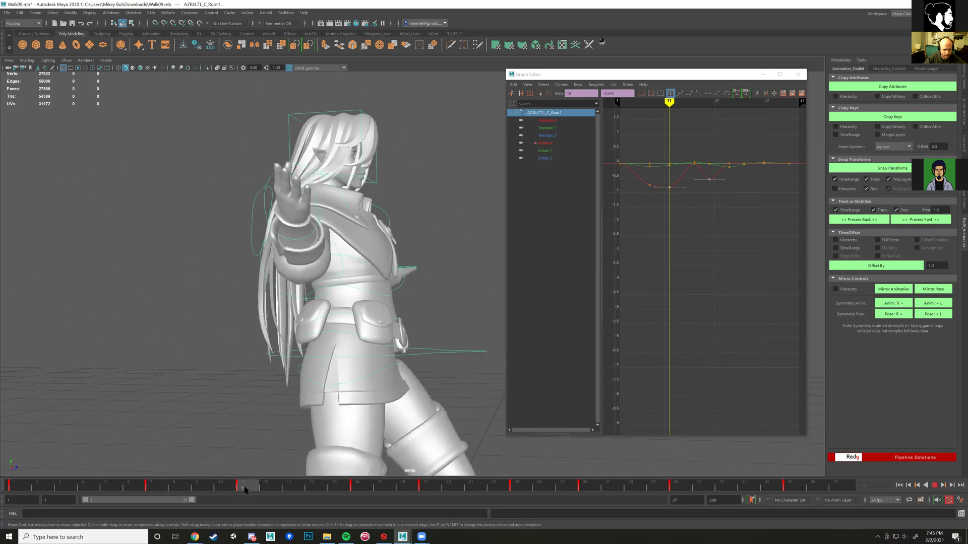
- Delete the root's Rotate X key at frame 7 and lower the keys at frames 11 and 19 to about -2.8 and -2.5
{"action": "left_click_drag", "start_coordinate": [638, 176], "coordinate": [667, 201]}
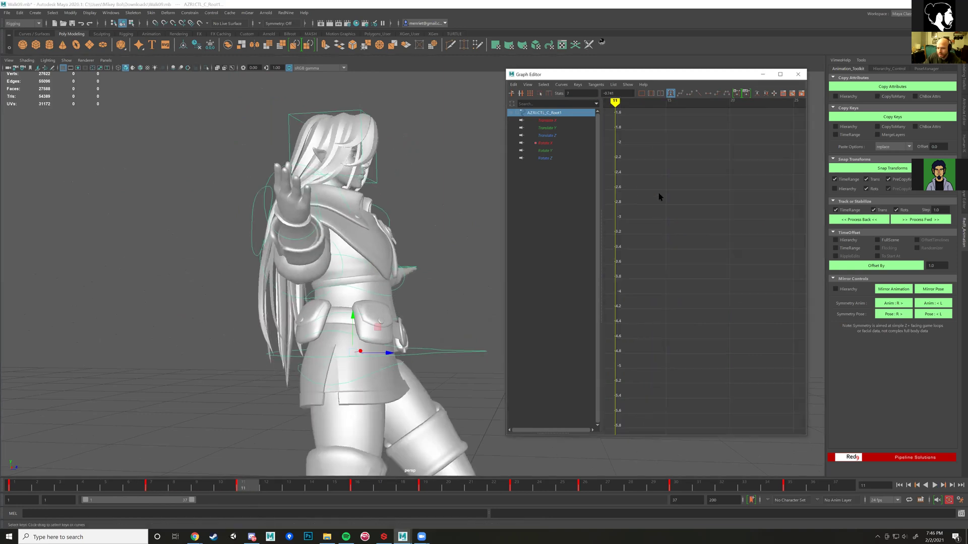
{"action": "key", "text": "Delete"}
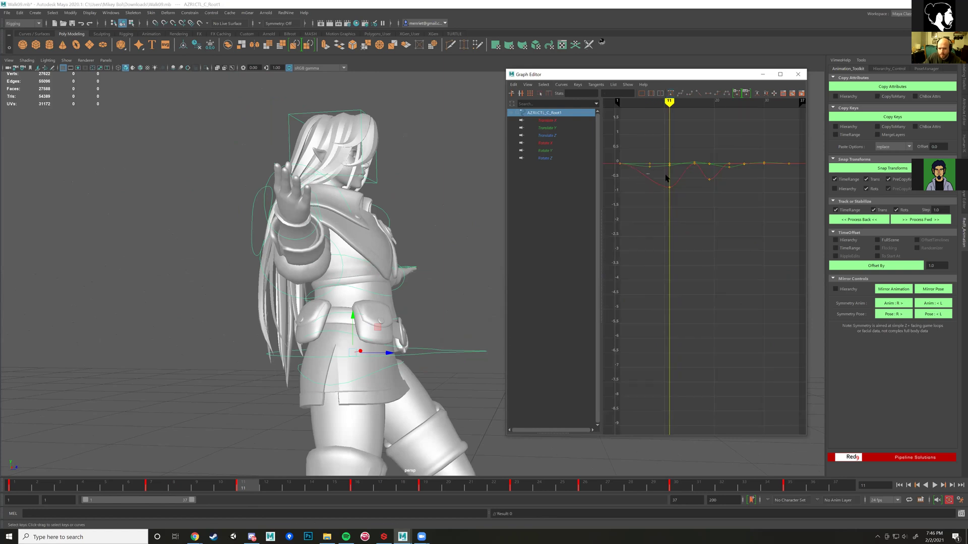
{"action": "middle_click_drag", "start_coordinate": [697, 250], "coordinate": [693, 296], "text": "shift"}
{"action": "key", "text": "alt+v"}
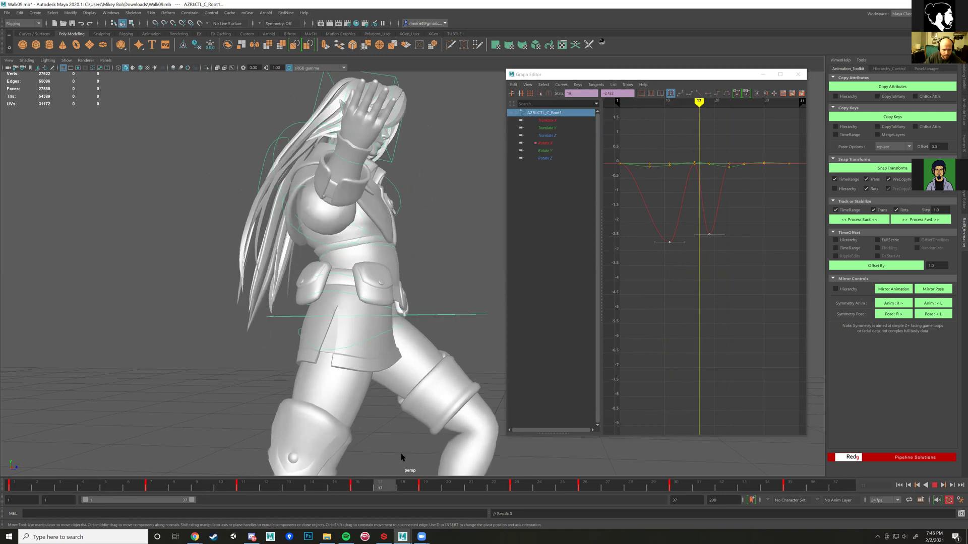
- Delete the SpineFK3 Rotate X keys at frames 19, 23 and 26
{"action": "left_click", "coordinate": [317, 267]}
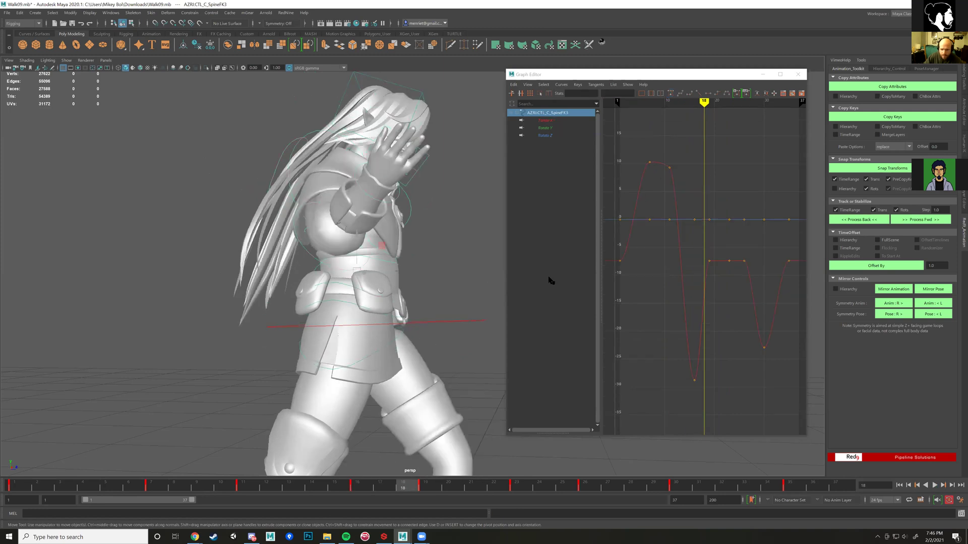
{"action": "left_click_drag", "start_coordinate": [434, 283], "coordinate": [466, 280], "text": "alt"}
{"action": "left_click_drag", "start_coordinate": [701, 250], "coordinate": [730, 283]}
{"action": "key", "text": "Delete"}
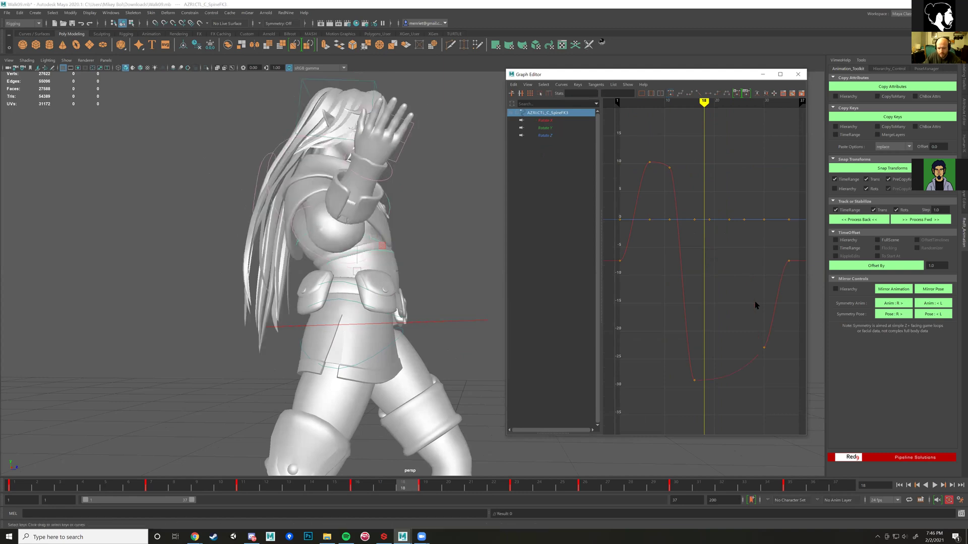
- Play back the walk and examine the full-body motion from the side, stopping at frame 22
{"action": "key", "text": "alt+v"}
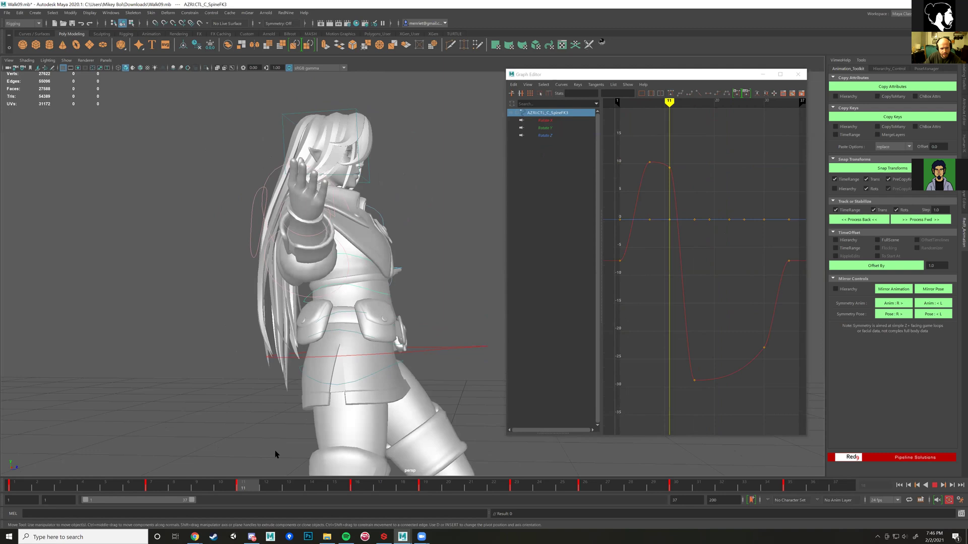
{"action": "key", "text": "alt+shift+v"}
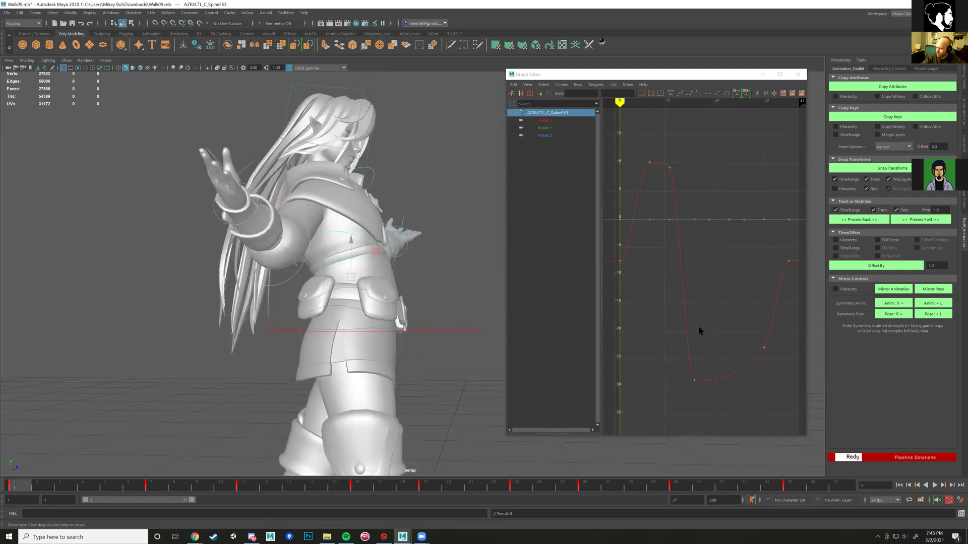
{"action": "scroll", "coordinate": [386, 328], "scroll_direction": "down", "scroll_amount": 3}
{"action": "left_click_drag", "start_coordinate": [386, 328], "coordinate": [454, 339], "text": "alt"}
{"action": "scroll", "coordinate": [292, 323], "scroll_direction": "down", "scroll_amount": 3}
{"action": "scroll", "coordinate": [344, 339], "scroll_direction": "up", "scroll_amount": 2}
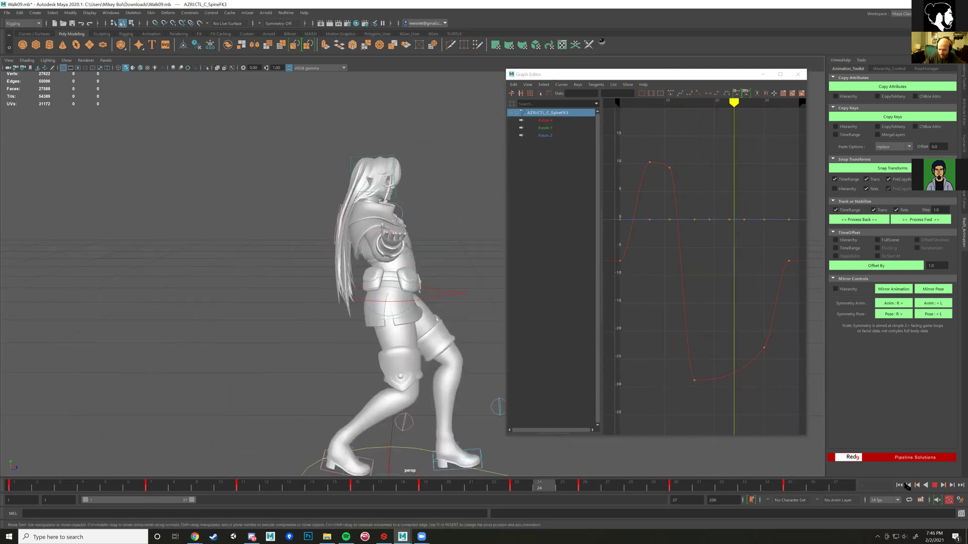
{"action": "left_click", "coordinate": [934, 486]}
{"action": "scroll", "coordinate": [307, 233], "scroll_direction": "down", "scroll_amount": 4}
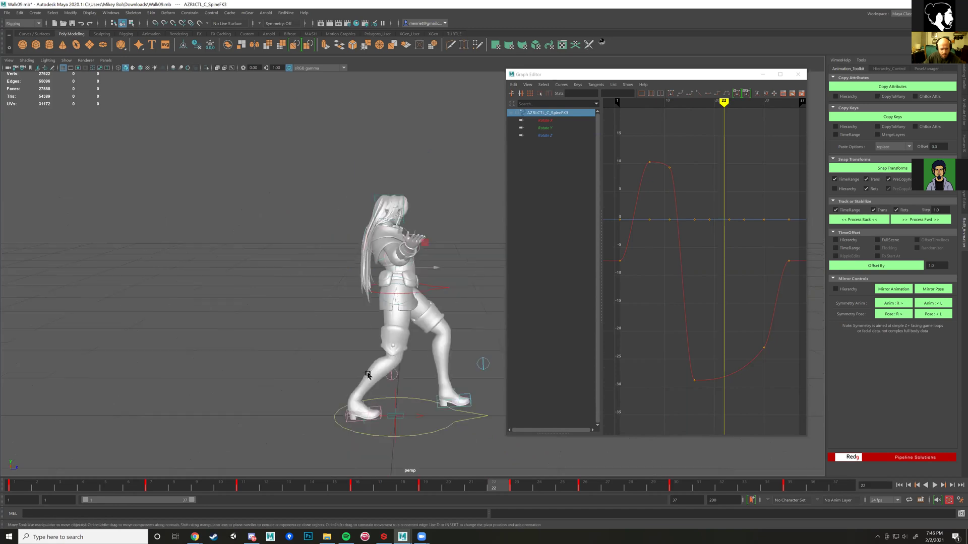
- Select all of the character's animation controls to show their curves together in the Graph Editor
{"action": "left_click_drag", "start_coordinate": [477, 413], "coordinate": [477, 413]}
{"action": "left_click_drag", "start_coordinate": [476, 413], "coordinate": [379, 311], "text": "alt"}
{"action": "left_click", "coordinate": [416, 386]}
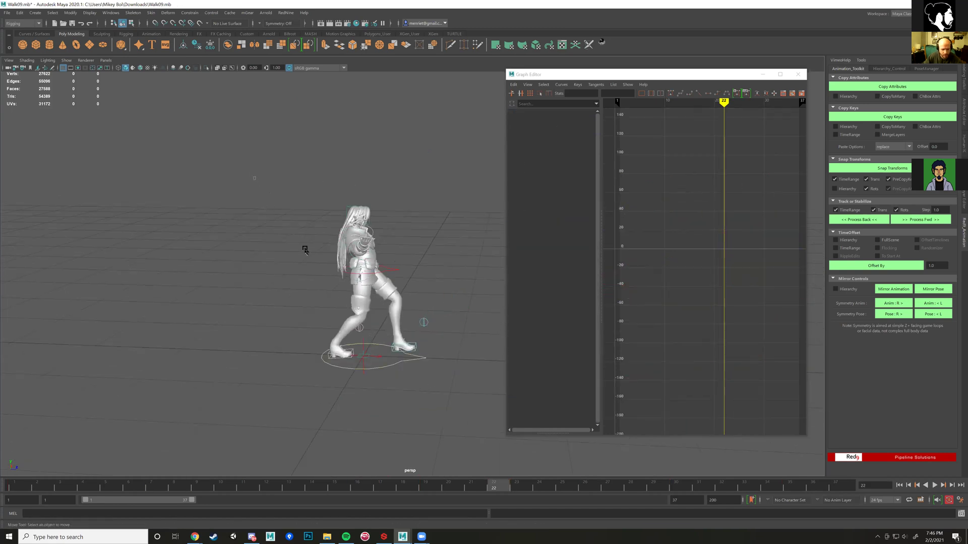
{"action": "left_click_drag", "start_coordinate": [450, 412], "coordinate": [429, 412]}
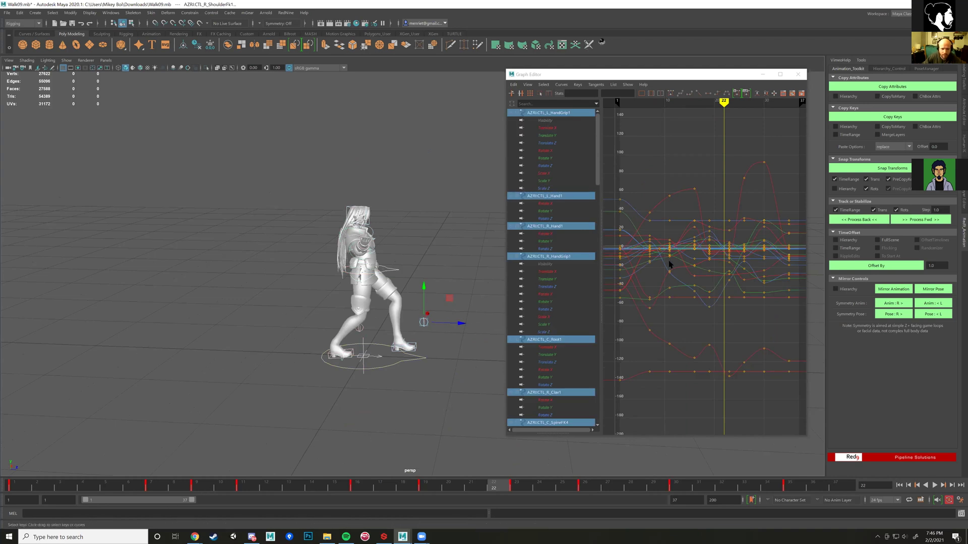
{"action": "left_click_drag", "start_coordinate": [300, 179], "coordinate": [465, 408]}
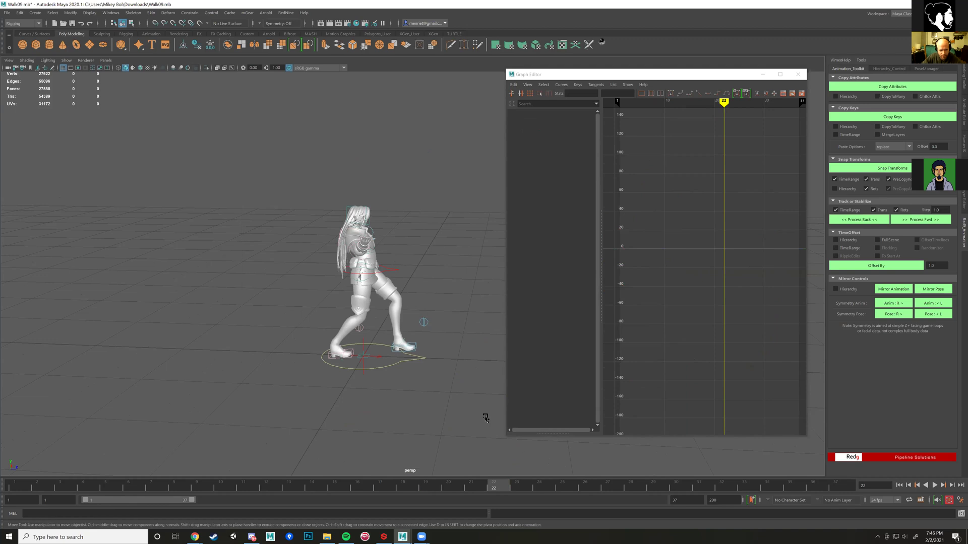
- Frame all the control curves and compare the full-body poses at frames 1 and 35
{"action": "scroll", "coordinate": [708, 289], "scroll_direction": "down", "scroll_amount": 10}
{"action": "scroll", "coordinate": [709, 289], "scroll_direction": "up", "scroll_amount": 7}
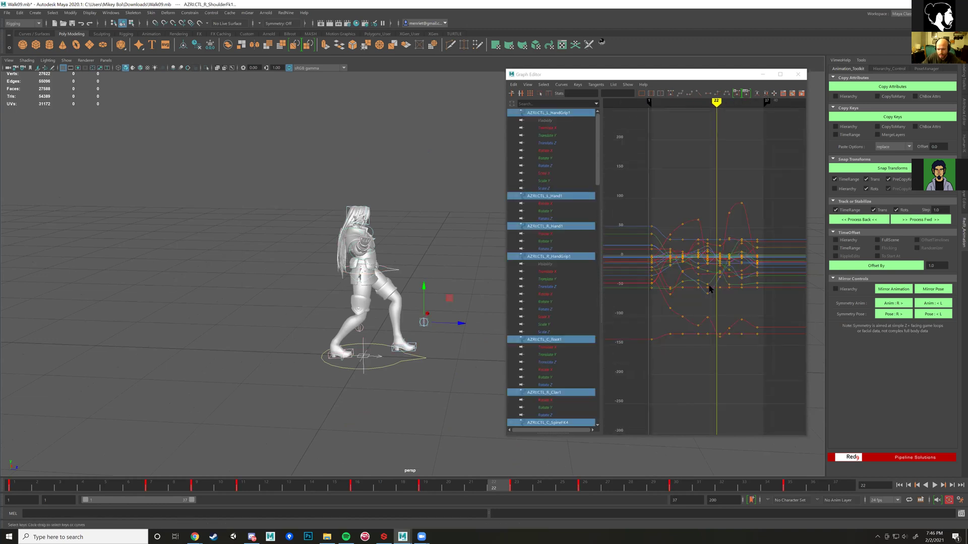
{"action": "key", "text": "f"}
{"action": "left_click_drag", "start_coordinate": [433, 482], "coordinate": [4, 454]}
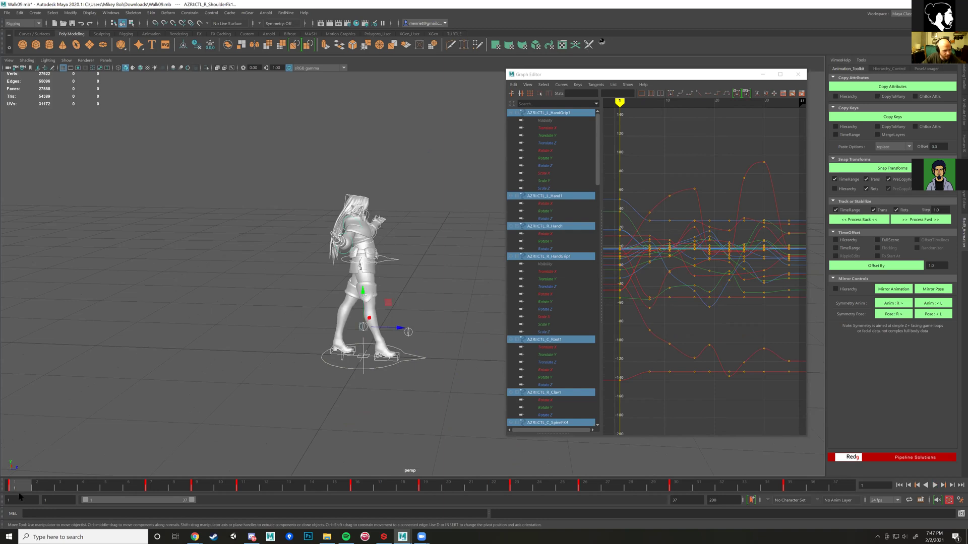
{"action": "mouse_move", "coordinate": [830, 489]}
{"action": "left_mouse_down"}
{"action": "mouse_move", "coordinate": [673, 491]}
{"action": "mouse_move", "coordinate": [798, 490]}
{"action": "left_mouse_up"}
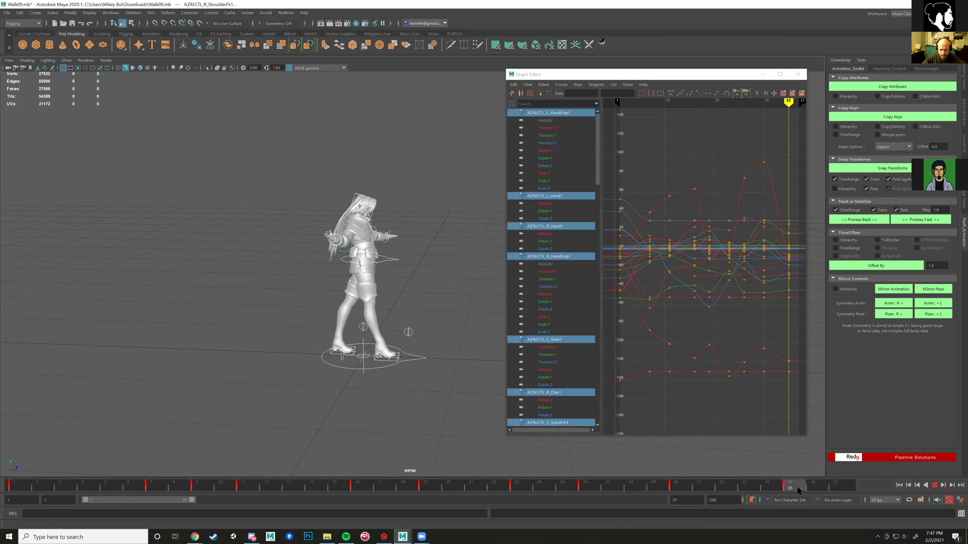
- Copy the keys of all selected character controls at frame 1 and paste them onto frame 35
{"action": "left_click", "coordinate": [14, 485]}
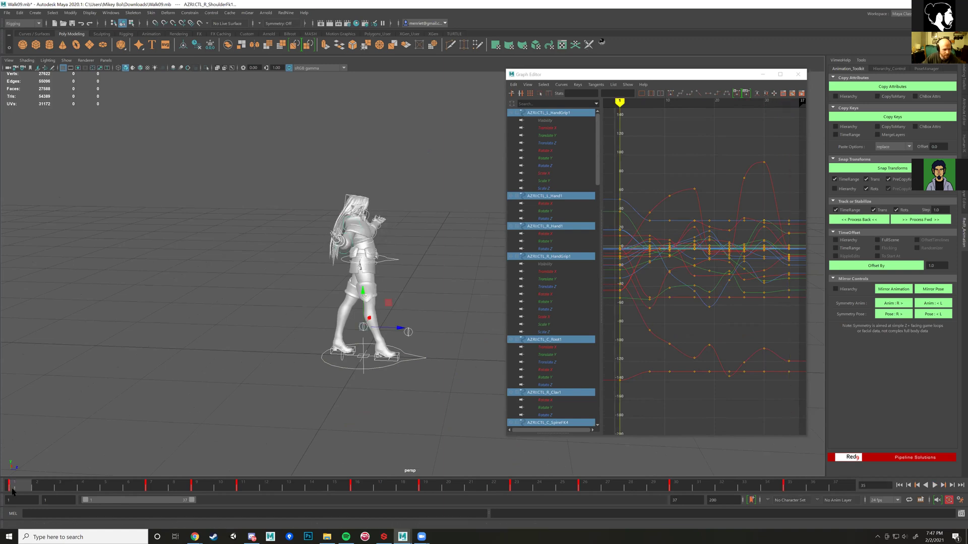
{"action": "right_click", "coordinate": [11, 490]}
{"action": "left_click_drag", "start_coordinate": [211, 488], "coordinate": [15, 487]}
{"action": "right_click", "coordinate": [20, 487]}
{"action": "mouse_move", "coordinate": [52, 328]}
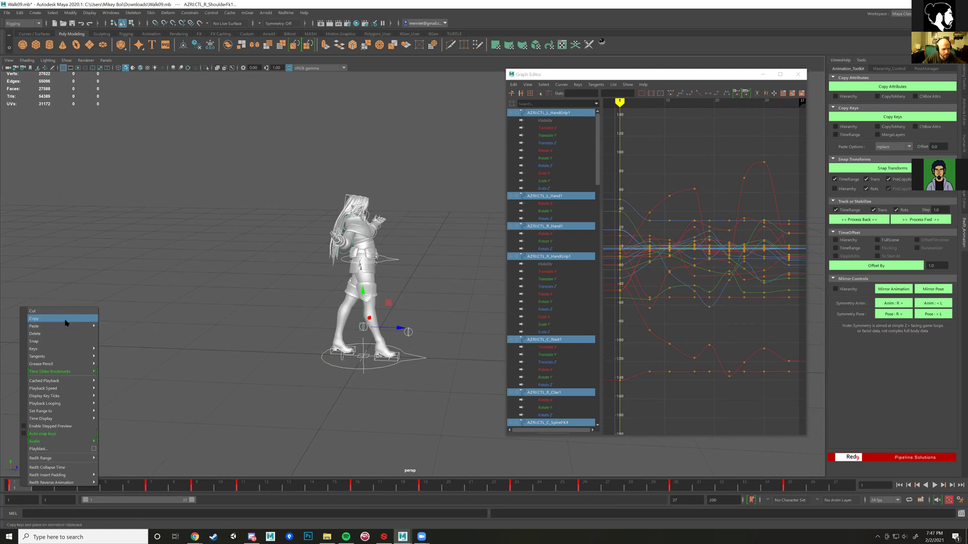
{"action": "left_click", "coordinate": [65, 319]}
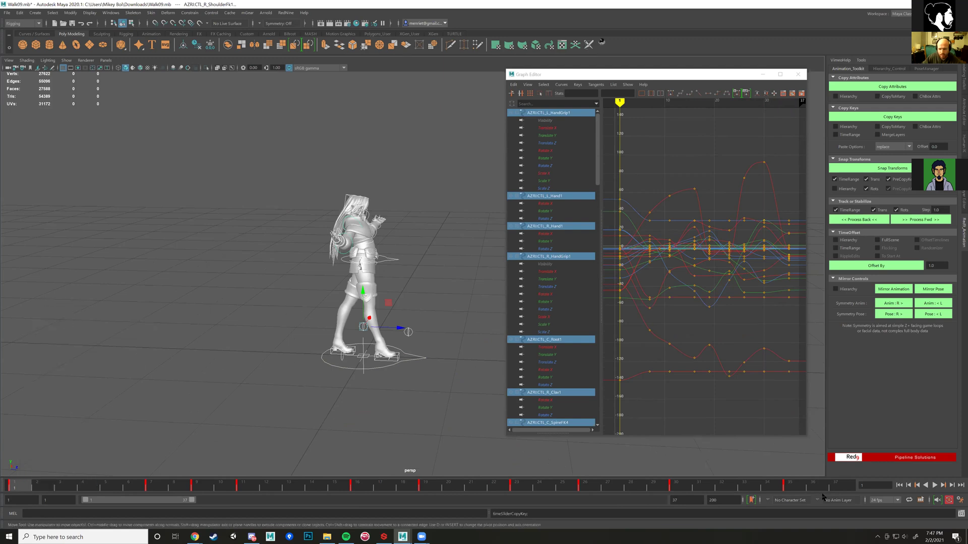
{"action": "left_click", "coordinate": [796, 488]}
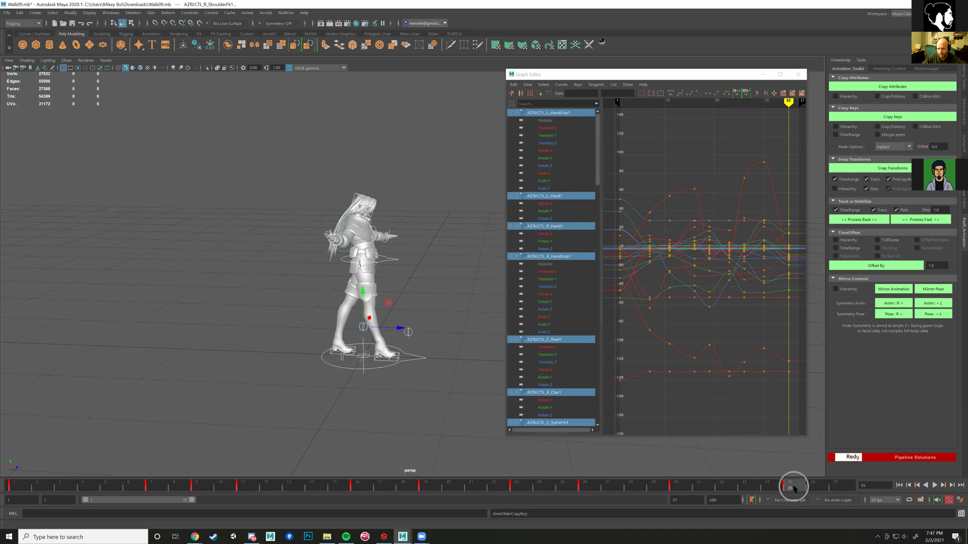
{"action": "right_click", "coordinate": [794, 485]}
{"action": "mouse_move", "coordinate": [816, 328]}
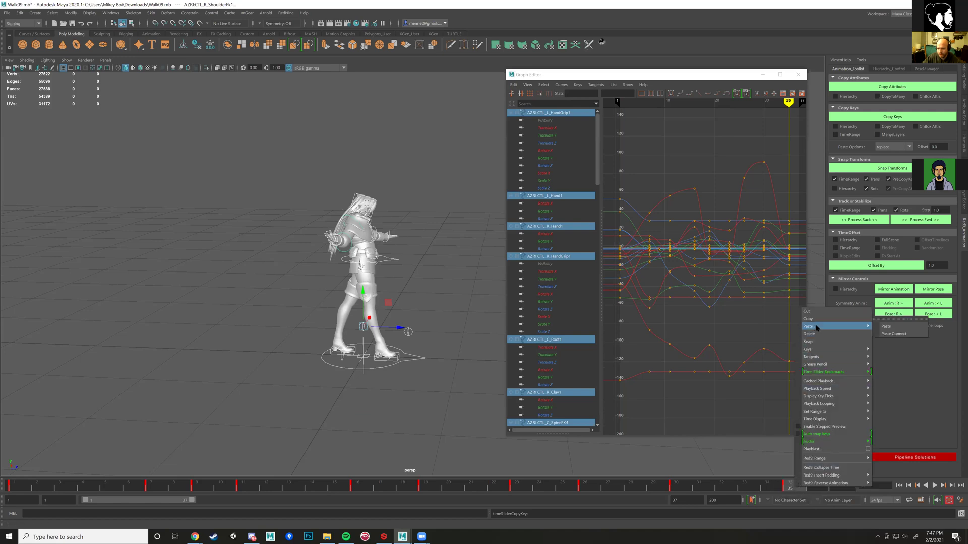
{"action": "left_click", "coordinate": [888, 327]}
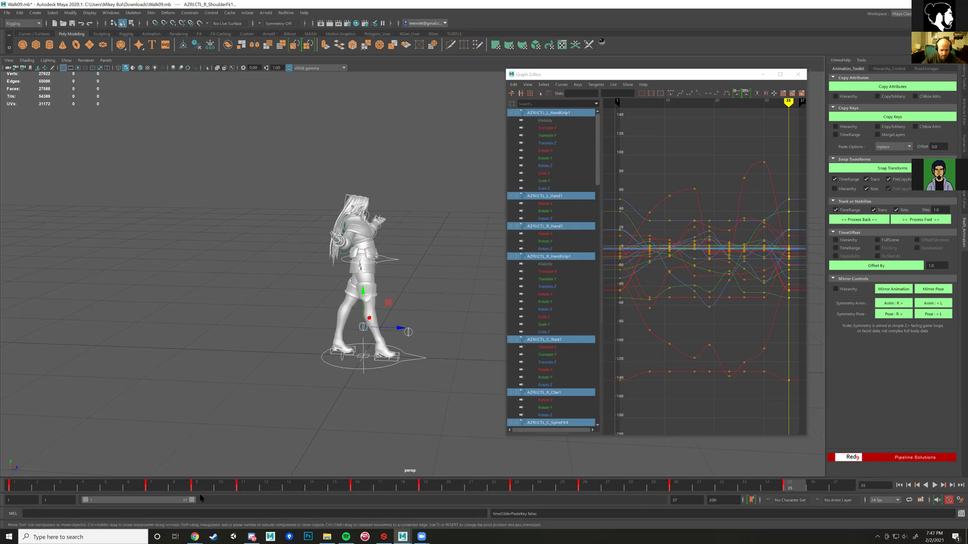
- Shorten the playback range to end at frame 35 and play back the looping walk
{"action": "left_click_drag", "start_coordinate": [192, 500], "coordinate": [185, 501]}
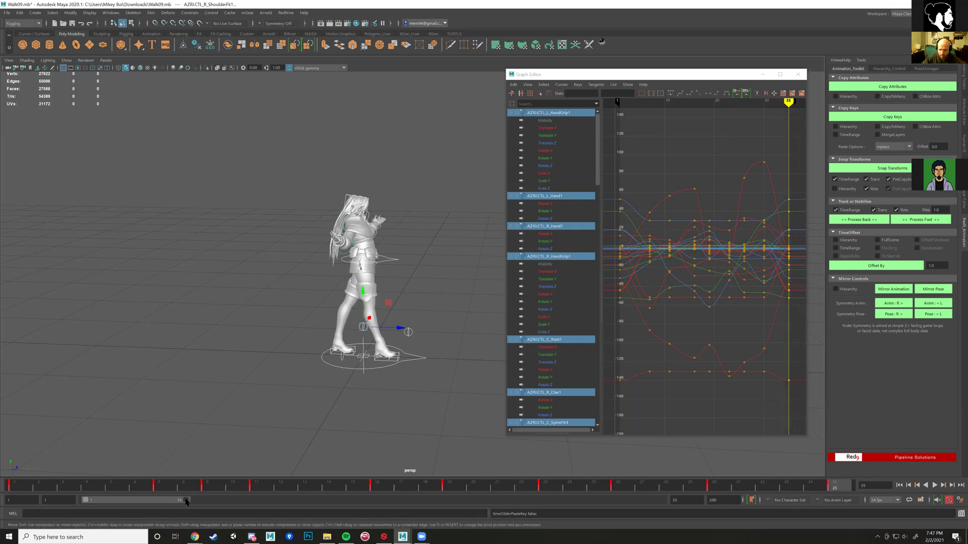
{"action": "left_click", "coordinate": [934, 485]}
{"action": "scroll", "coordinate": [432, 340], "scroll_direction": "up", "scroll_amount": 3}
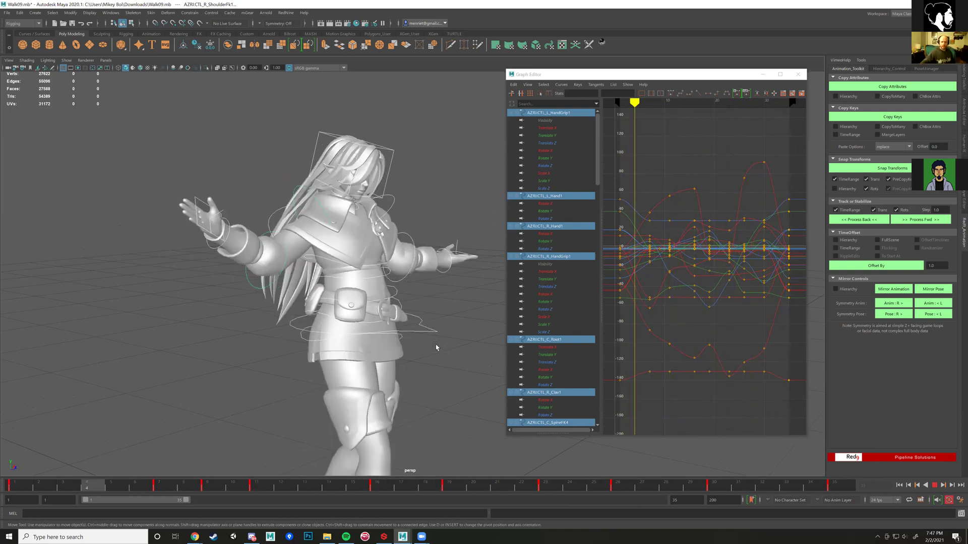
{"action": "scroll", "coordinate": [362, 231], "scroll_direction": "up", "scroll_amount": 5}
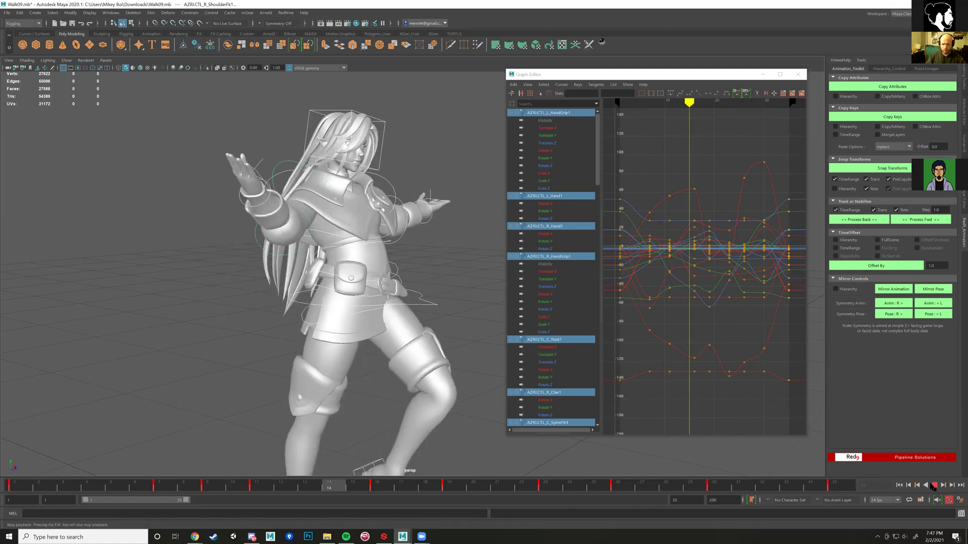
{"action": "key", "text": "Escape"}
- Select the SpineFK4, SpineFK3 and SpineFK2 controls and isolate their Rotate X curves in the Graph Editor
{"action": "left_click", "coordinate": [362, 231]}
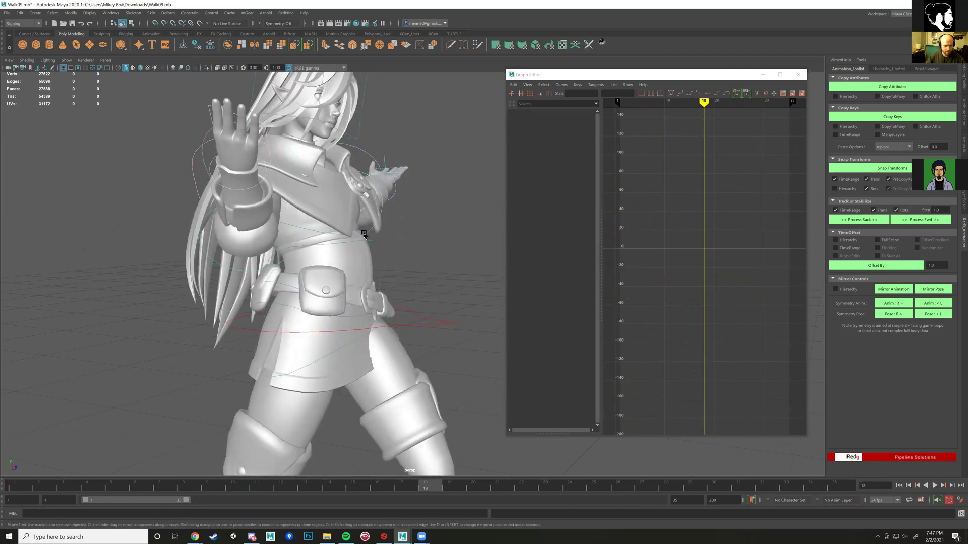
{"action": "left_click", "coordinate": [363, 233]}
{"action": "left_click", "coordinate": [375, 242], "text": "shift"}
{"action": "left_click_drag", "start_coordinate": [395, 255], "coordinate": [529, 272], "text": "alt"}
{"action": "left_click", "coordinate": [404, 286], "text": "shift"}
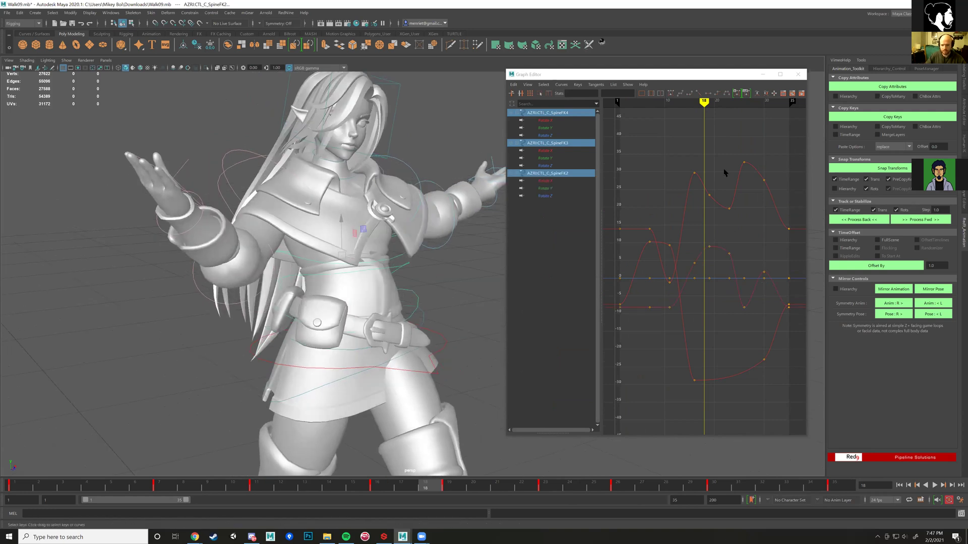
{"action": "left_click", "coordinate": [552, 151]}
{"action": "left_click", "coordinate": [554, 181], "text": "ctrl"}
{"action": "left_click", "coordinate": [548, 121], "text": "ctrl"}
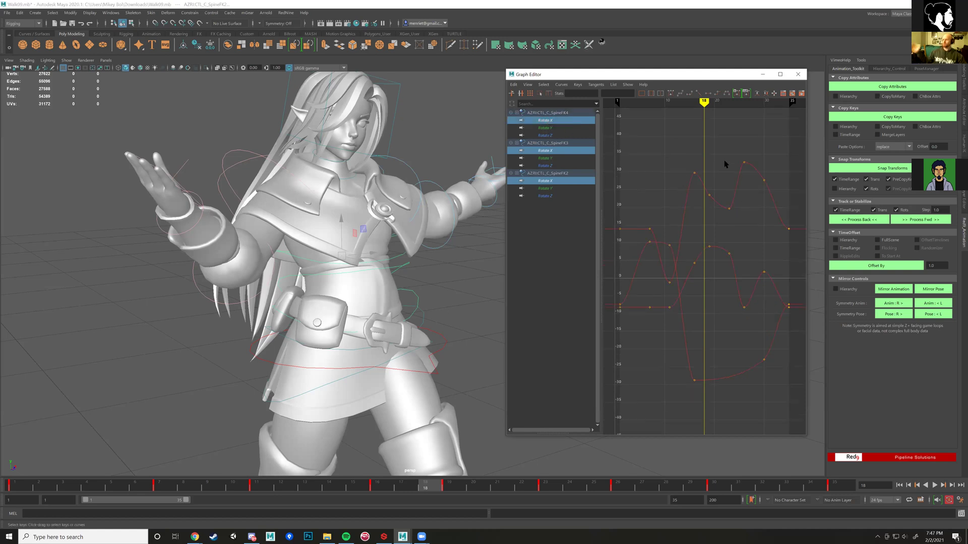
- Delete the three spine controls' Rotate X keys at frames 16, 19, 23 and 26
{"action": "left_click_drag", "start_coordinate": [676, 139], "coordinate": [761, 401]}
{"action": "key", "text": "Delete"}
{"action": "left_click_drag", "start_coordinate": [381, 323], "coordinate": [762, 263], "text": "alt"}
{"action": "mouse_move", "coordinate": [702, 102]}
{"action": "left_mouse_down"}
{"action": "mouse_move", "coordinate": [804, 121]}
{"action": "mouse_move", "coordinate": [625, 120]}
{"action": "mouse_move", "coordinate": [658, 122]}
{"action": "mouse_move", "coordinate": [642, 122]}
{"action": "mouse_move", "coordinate": [649, 126]}
{"action": "left_mouse_up"}
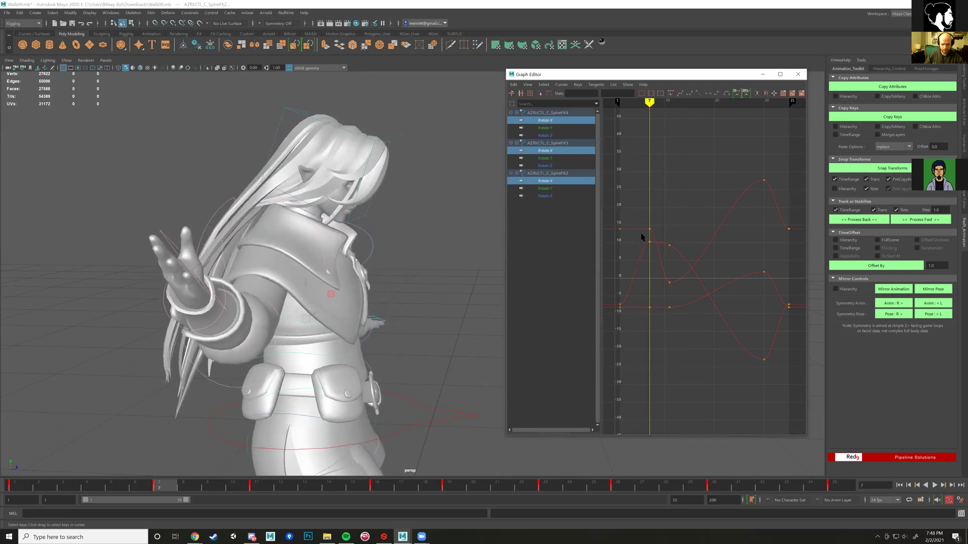
- Delete the remaining spine Rotate X keys at frames 7, 11 and 30, and play back the walk
{"action": "left_click", "coordinate": [669, 246]}
{"action": "key", "text": "Delete"}
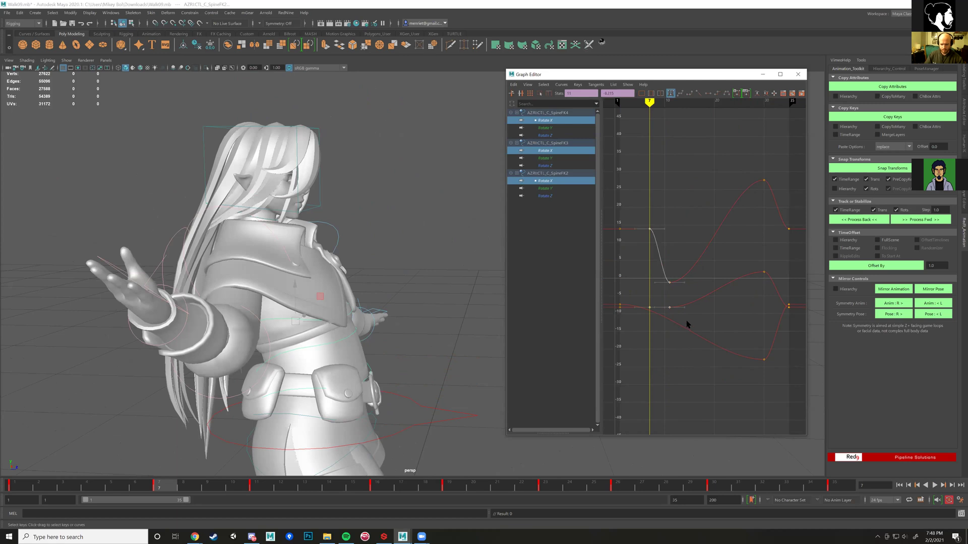
{"action": "key", "text": "Delete"}
{"action": "left_click_drag", "start_coordinate": [732, 157], "coordinate": [775, 385]}
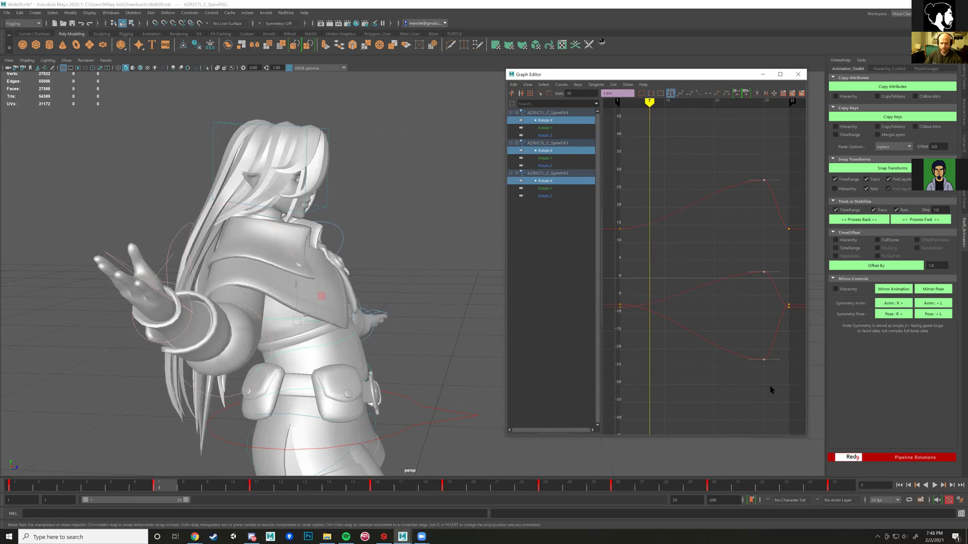
{"action": "key", "text": "Delete"}
{"action": "left_click_drag", "start_coordinate": [96, 488], "coordinate": [690, 484]}
{"action": "key", "text": "alt+v"}
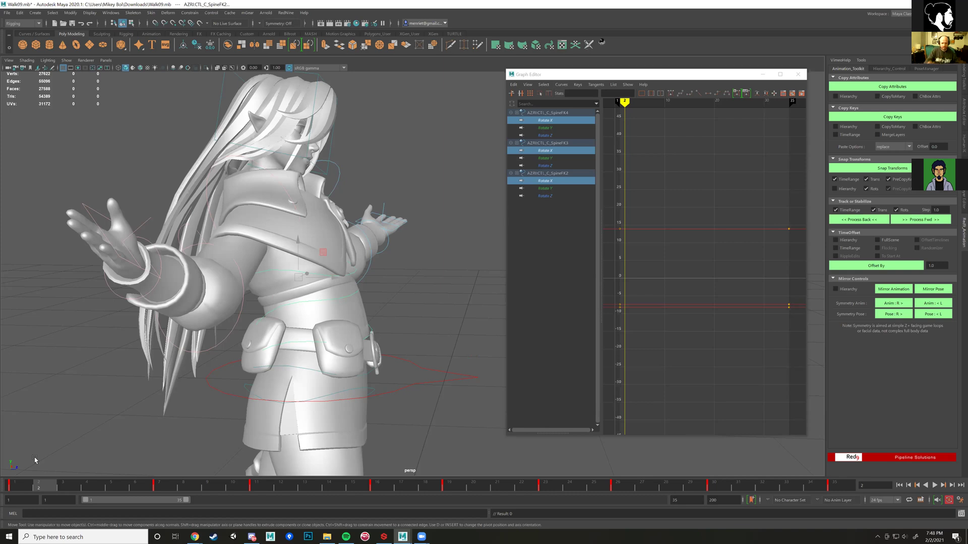
- Select the Spine1, SpineFK2, SpineFK4 and SpineFK3 controls together and activate the Rotate tool
{"action": "left_click_drag", "start_coordinate": [413, 195], "coordinate": [344, 301], "text": "alt"}
{"action": "key", "text": "w"}
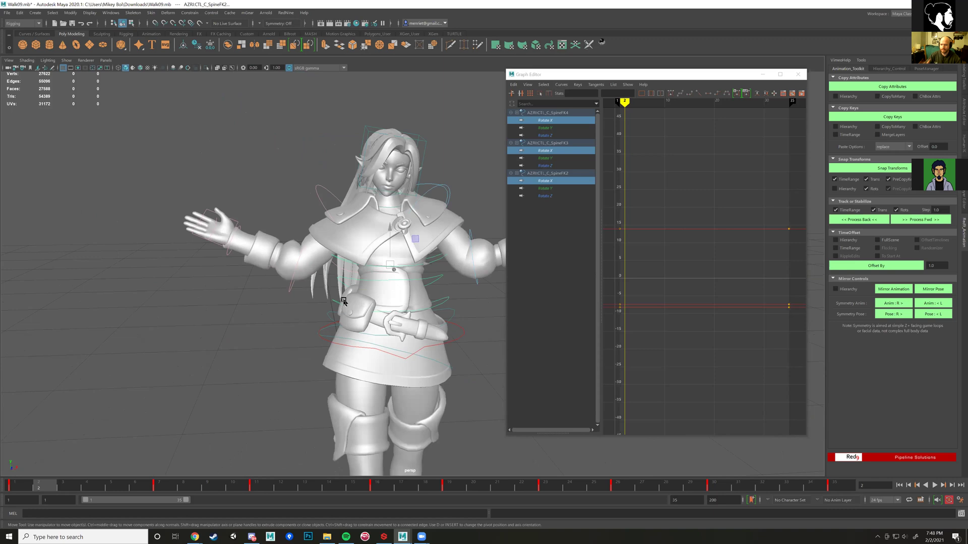
{"action": "left_click", "coordinate": [459, 313]}
{"action": "left_click_drag", "start_coordinate": [460, 313], "coordinate": [406, 334], "text": "alt"}
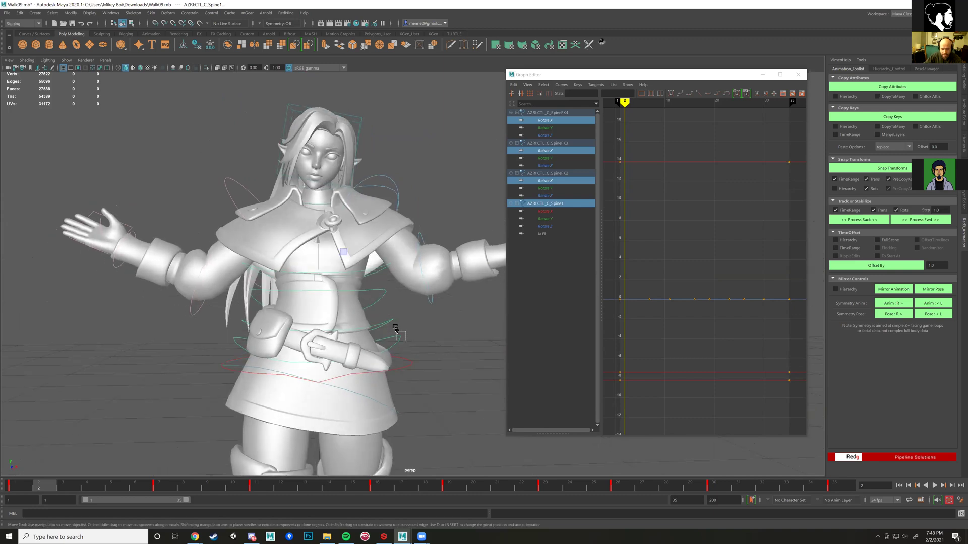
{"action": "left_click", "coordinate": [379, 271], "text": "shift"}
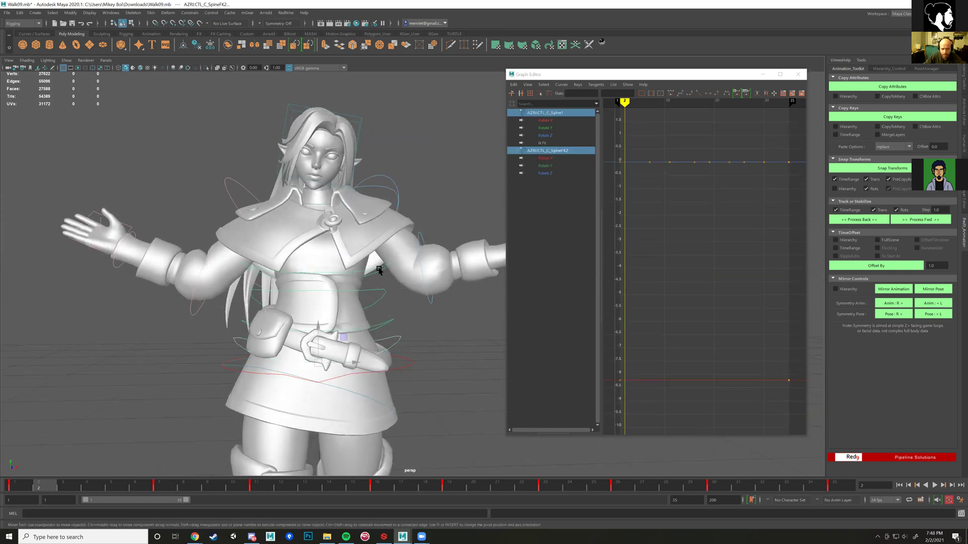
{"action": "left_click_drag", "start_coordinate": [381, 276], "coordinate": [373, 298], "text": "shift"}
{"action": "left_click_drag", "start_coordinate": [348, 359], "coordinate": [370, 347], "text": "alt"}
{"action": "key", "text": "e"}
{"action": "scroll", "coordinate": [370, 347], "scroll_direction": "up", "scroll_amount": 2}
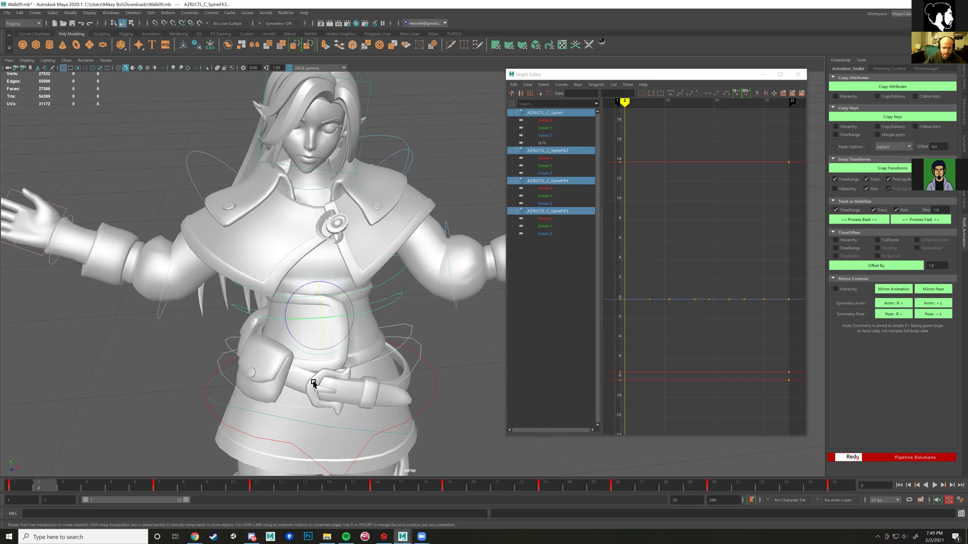
{"action": "left_click_drag", "start_coordinate": [331, 376], "coordinate": [371, 379], "text": "alt"}
- At frame 7, rotate the four spine controls together to give the torso a slight twist
{"action": "left_click", "coordinate": [158, 484]}
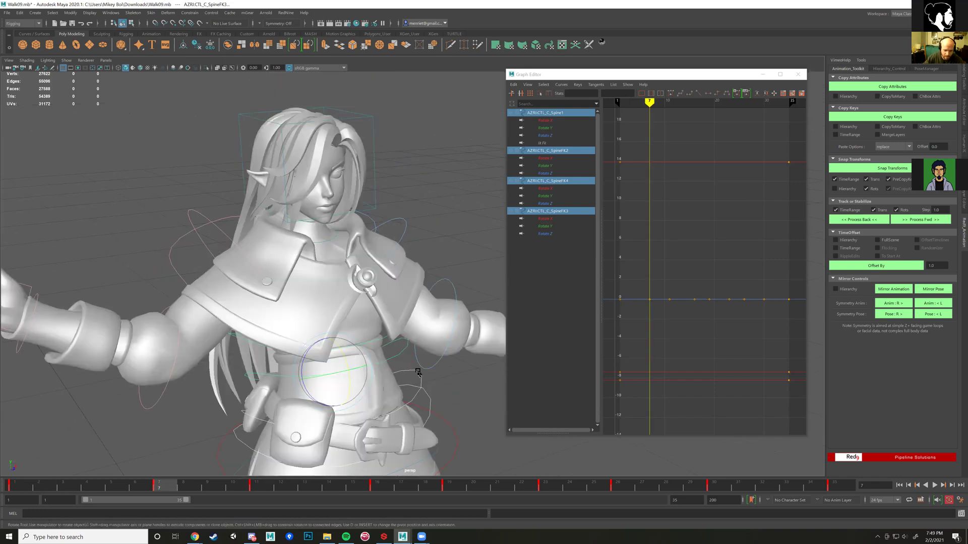
{"action": "right_click_drag", "start_coordinate": [417, 372], "coordinate": [357, 295], "text": "alt"}
{"action": "middle_click_drag", "start_coordinate": [428, 370], "coordinate": [424, 338], "text": "alt"}
{"action": "left_click_drag", "start_coordinate": [425, 338], "coordinate": [487, 323], "text": "alt"}
{"action": "mouse_move", "coordinate": [187, 488]}
{"action": "left_mouse_down"}
{"action": "mouse_move", "coordinate": [36, 475]}
{"action": "mouse_move", "coordinate": [157, 486]}
{"action": "mouse_move", "coordinate": [324, 432]}
{"action": "mouse_move", "coordinate": [427, 336]}
{"action": "mouse_move", "coordinate": [405, 333]}
{"action": "left_mouse_up"}
{"action": "left_click_drag", "start_coordinate": [417, 295], "coordinate": [410, 294], "text": "alt"}
{"action": "scroll", "coordinate": [423, 250], "scroll_direction": "up", "scroll_amount": 2}
{"action": "left_click_drag", "start_coordinate": [420, 248], "coordinate": [361, 294]}
{"action": "key", "text": "ctrl+z"}
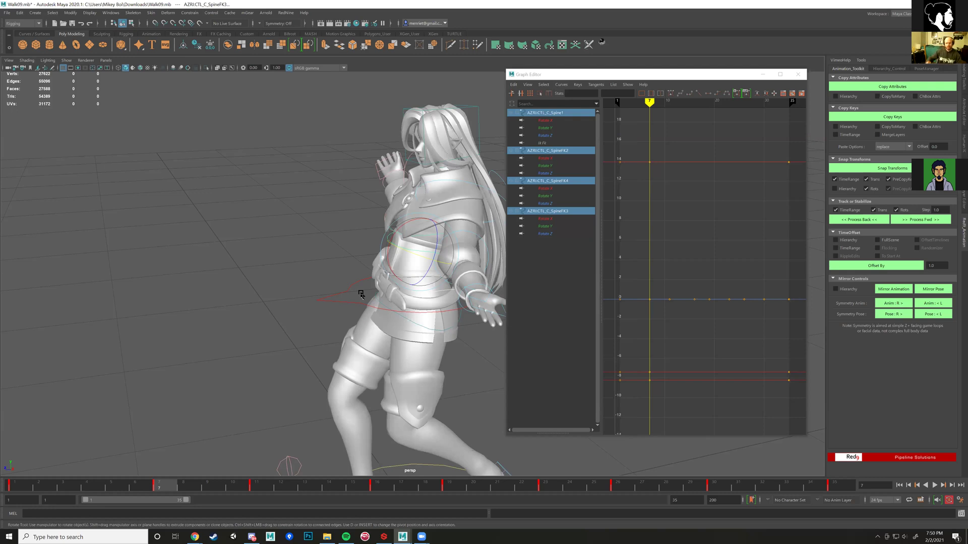
{"action": "left_click_drag", "start_coordinate": [422, 258], "coordinate": [507, 267]}
{"action": "middle_click_drag", "start_coordinate": [417, 317], "coordinate": [416, 187], "text": "alt"}
{"action": "left_click_drag", "start_coordinate": [415, 188], "coordinate": [421, 214], "text": "alt"}
{"action": "middle_click_drag", "start_coordinate": [421, 214], "coordinate": [391, 322], "text": "alt"}
{"action": "scroll", "coordinate": [392, 322], "scroll_direction": "up", "scroll_amount": 3}
{"action": "scroll", "coordinate": [391, 320], "scroll_direction": "down", "scroll_amount": 3}
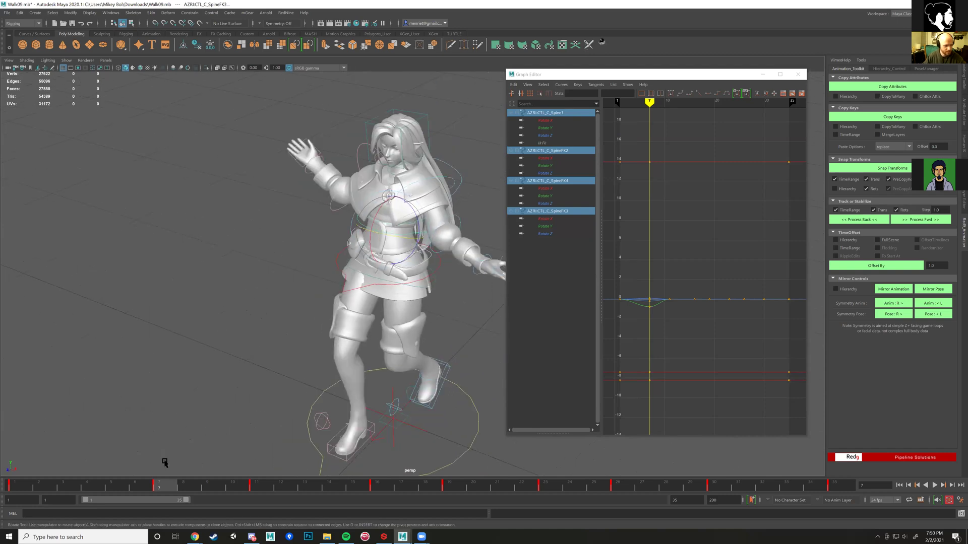
- At frame 19, rotate the four spine controls together to twist the torso, with Rotate Y at about 4.5
{"action": "mouse_move", "coordinate": [156, 489]}
{"action": "left_mouse_down"}
{"action": "mouse_move", "coordinate": [6, 476]}
{"action": "mouse_move", "coordinate": [452, 487]}
{"action": "mouse_move", "coordinate": [352, 487]}
{"action": "mouse_move", "coordinate": [446, 492]}
{"action": "left_mouse_up"}
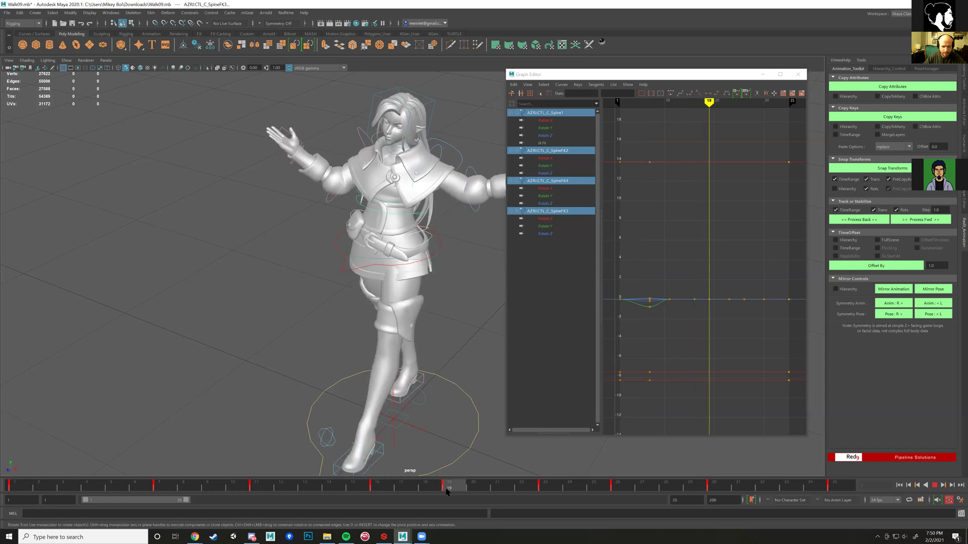
{"action": "right_click_drag", "start_coordinate": [393, 252], "coordinate": [421, 270], "text": "alt"}
{"action": "left_click_drag", "start_coordinate": [421, 270], "coordinate": [230, 487], "text": "alt"}
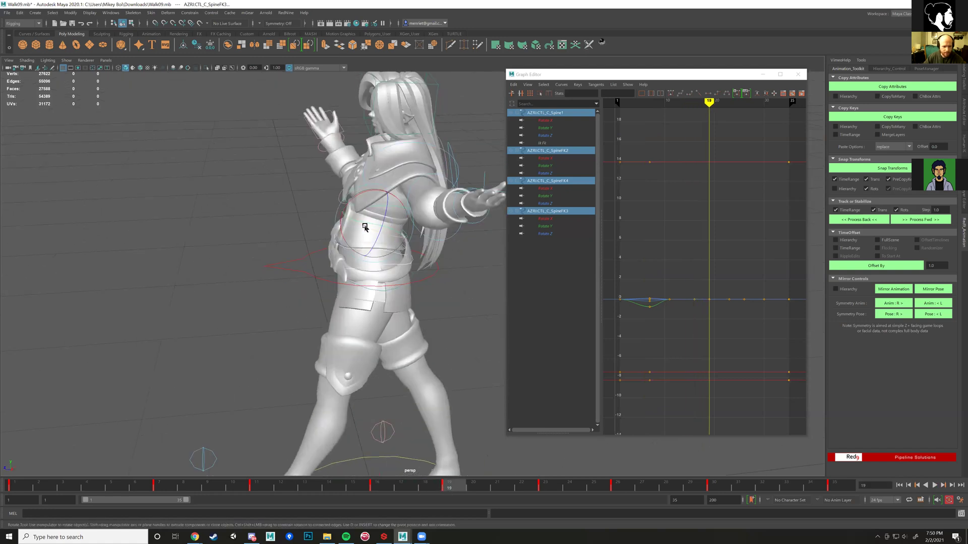
{"action": "key", "text": "ctrl"}
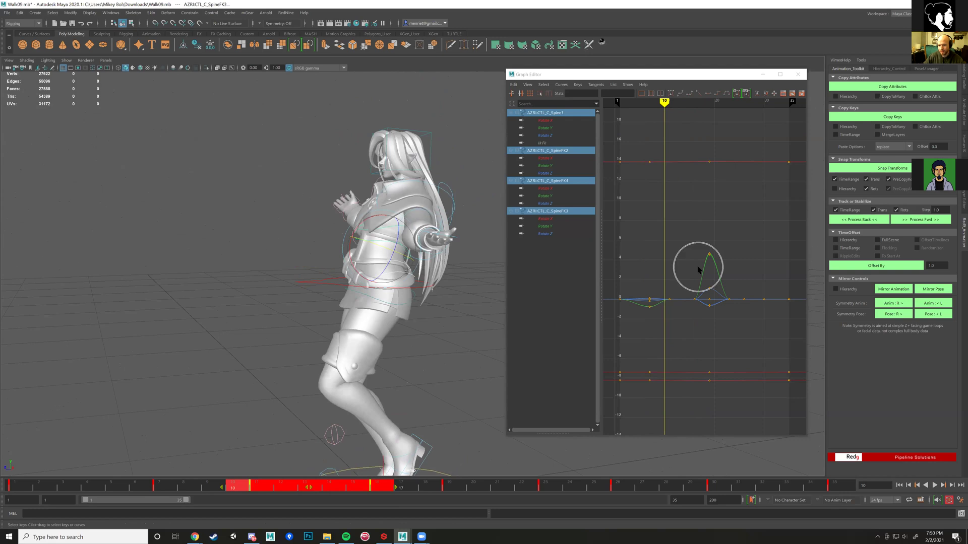
- Delete the four spine controls' keys at frames 11 and 16, and play back the walk to check the torso
{"action": "key", "text": "ctrl"}
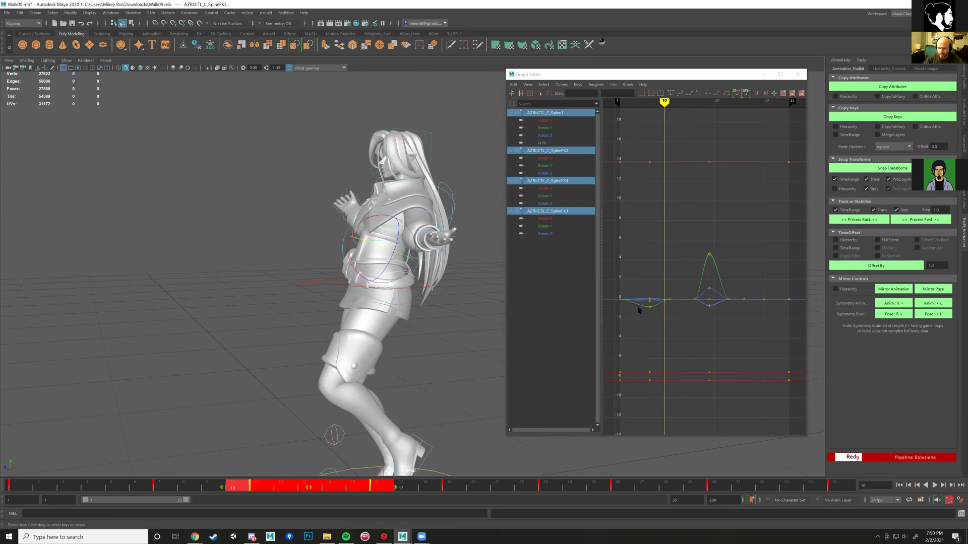
{"action": "key", "text": "ctrl"}
{"action": "key", "text": "ctrl"}
{"action": "key", "text": "ctrl"}
{"action": "key", "text": "ctrl"}
{"action": "left_click_drag", "start_coordinate": [661, 253], "coordinate": [699, 338]}
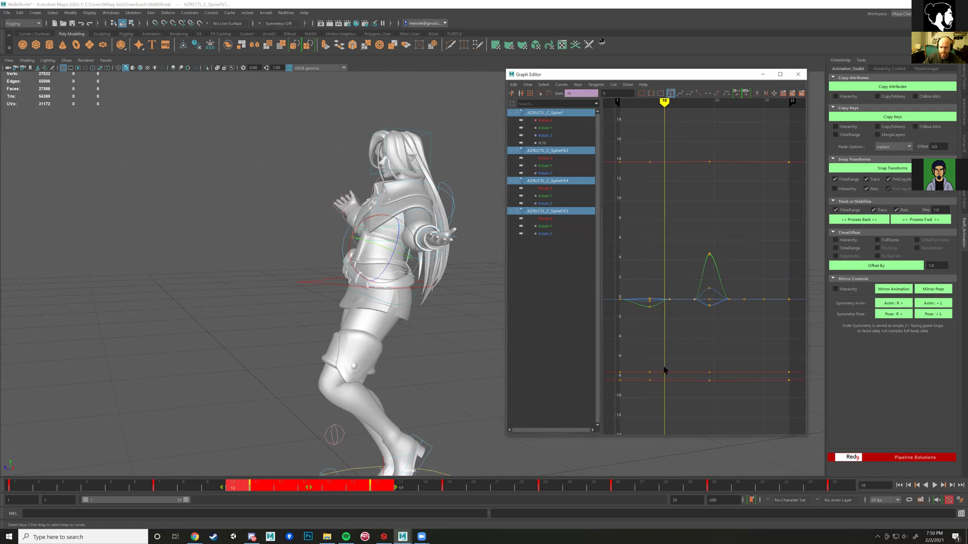
{"action": "left_click", "coordinate": [382, 486]}
{"action": "left_click_drag", "start_coordinate": [383, 488], "coordinate": [229, 487], "text": "shift"}
{"action": "right_click", "coordinate": [297, 484]}
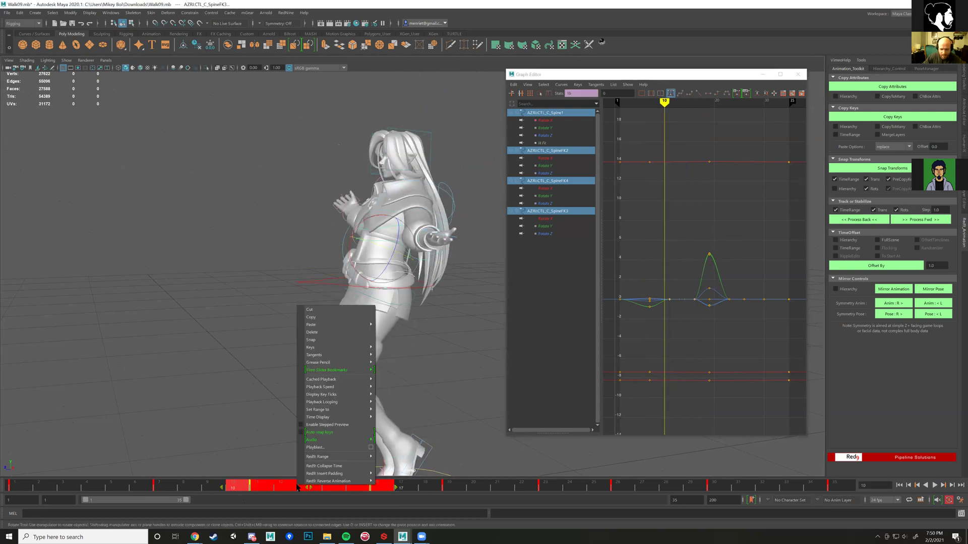
{"action": "left_click", "coordinate": [322, 333]}
{"action": "key", "text": "alt+v"}
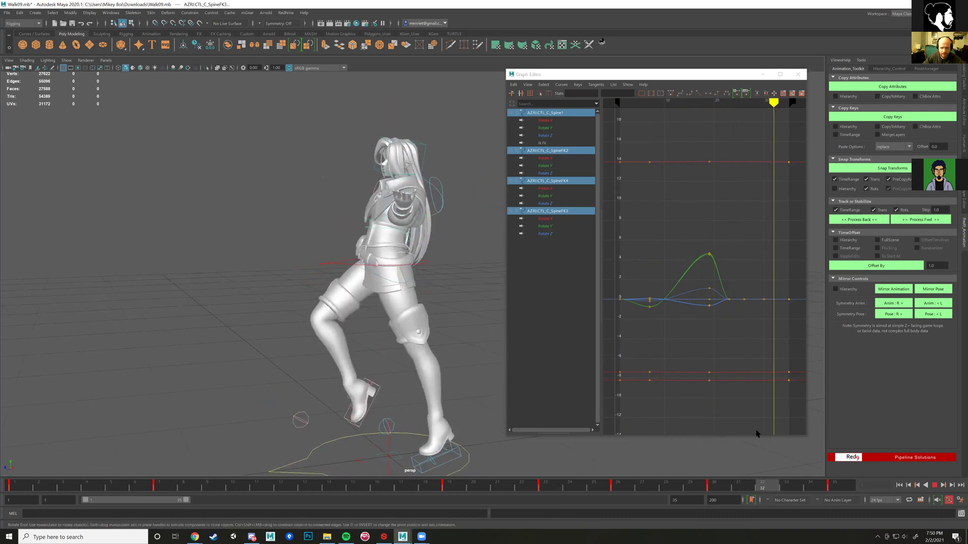
{"action": "key", "text": "Escape"}
{"action": "key", "text": "e"}
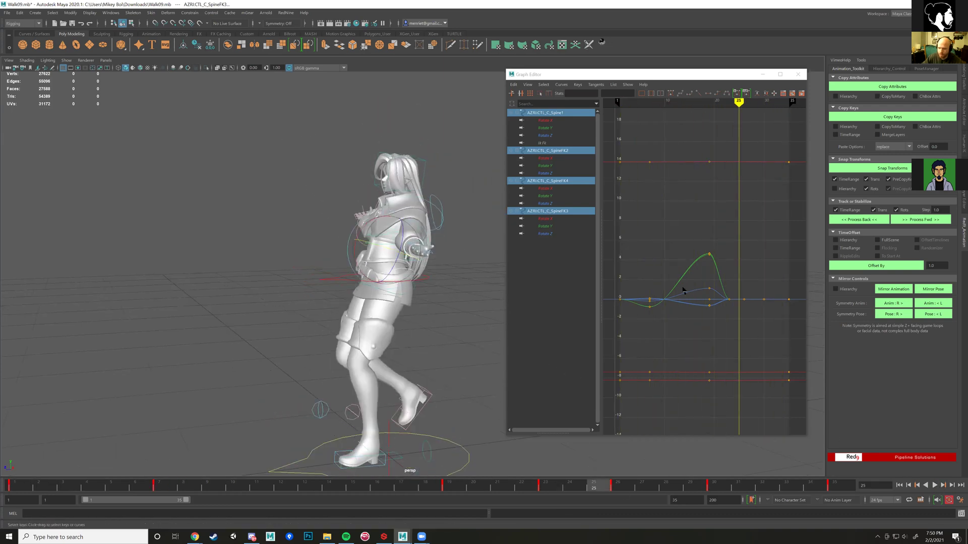
- Delete the four spine controls' keys at frames 23, 26 and 30, and play back the walk
{"action": "left_click_drag", "start_coordinate": [453, 481], "coordinate": [737, 485]}
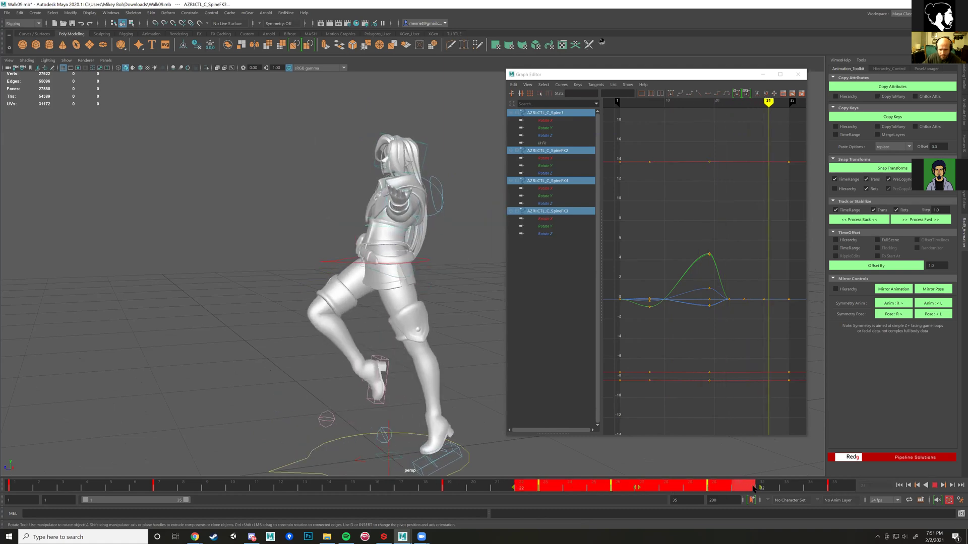
{"action": "right_click", "coordinate": [737, 481]}
{"action": "left_click", "coordinate": [774, 332]}
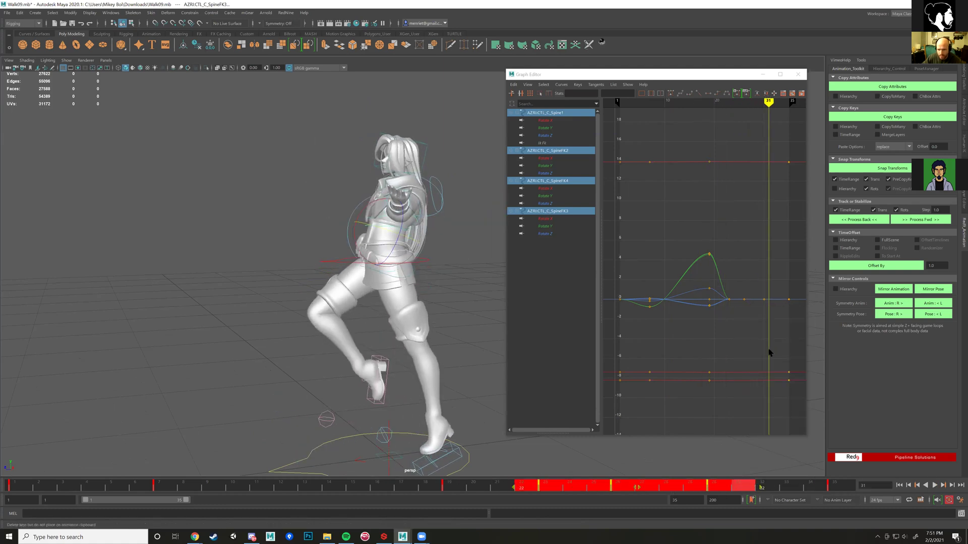
{"action": "key", "text": "alt+v"}
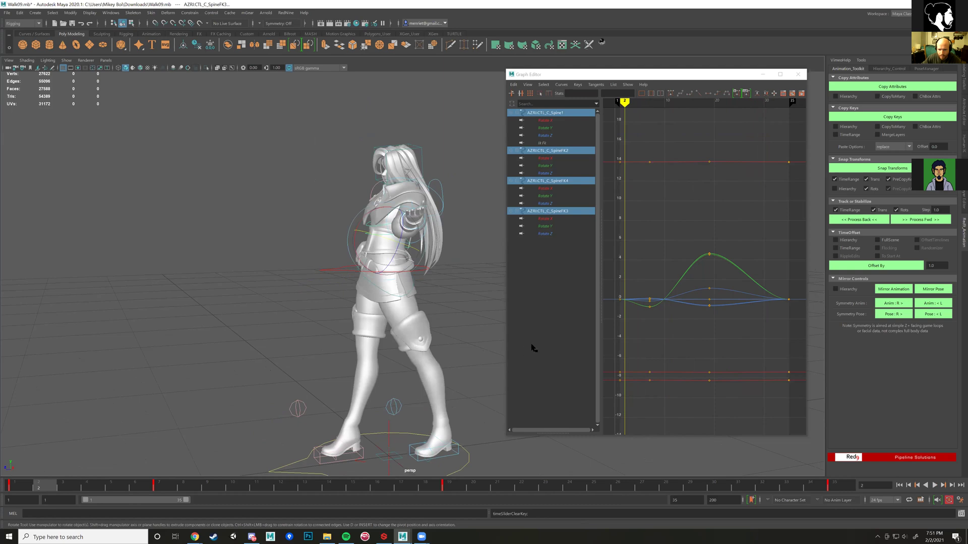
{"action": "left_click", "coordinate": [643, 348]}
- At frame 1, counter-twist the four spine controls to a Rotate Y of about -2.5, and copy those keys to frame 35
{"action": "left_click", "coordinate": [11, 487]}
{"action": "left_click_drag", "start_coordinate": [348, 315], "coordinate": [400, 241], "text": "alt"}
{"action": "right_click_drag", "start_coordinate": [400, 241], "coordinate": [411, 285], "text": "alt"}
{"action": "right_click", "coordinate": [24, 481]}
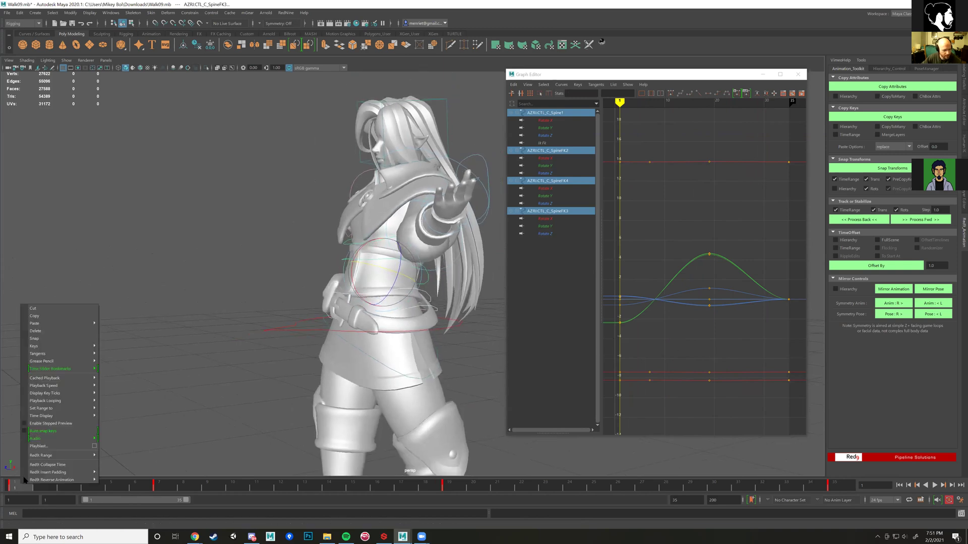
{"action": "left_click", "coordinate": [43, 316]}
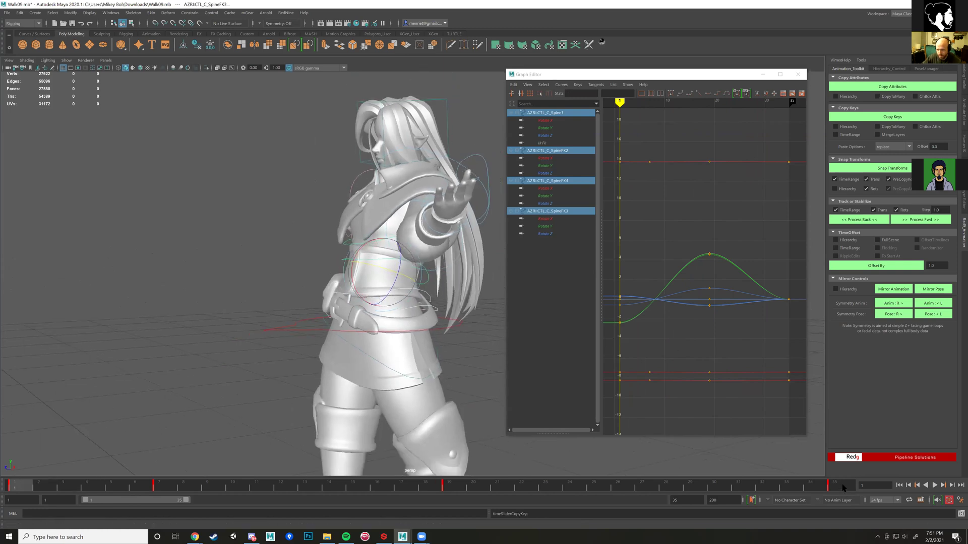
{"action": "left_click", "coordinate": [843, 486]}
{"action": "right_click", "coordinate": [843, 486]}
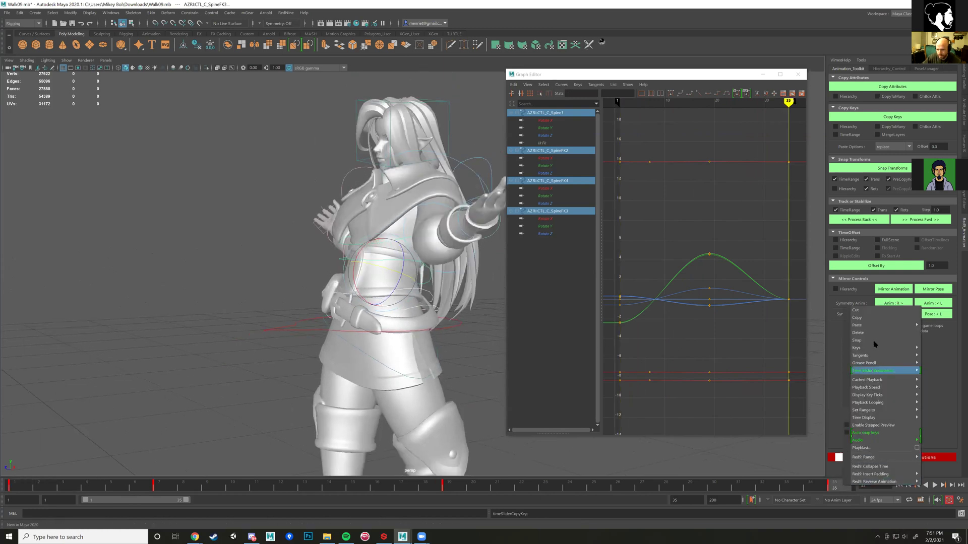
{"action": "mouse_move", "coordinate": [871, 327]}
{"action": "left_click", "coordinate": [814, 328]}
{"action": "left_click_drag", "start_coordinate": [383, 373], "coordinate": [328, 433], "text": "alt"}
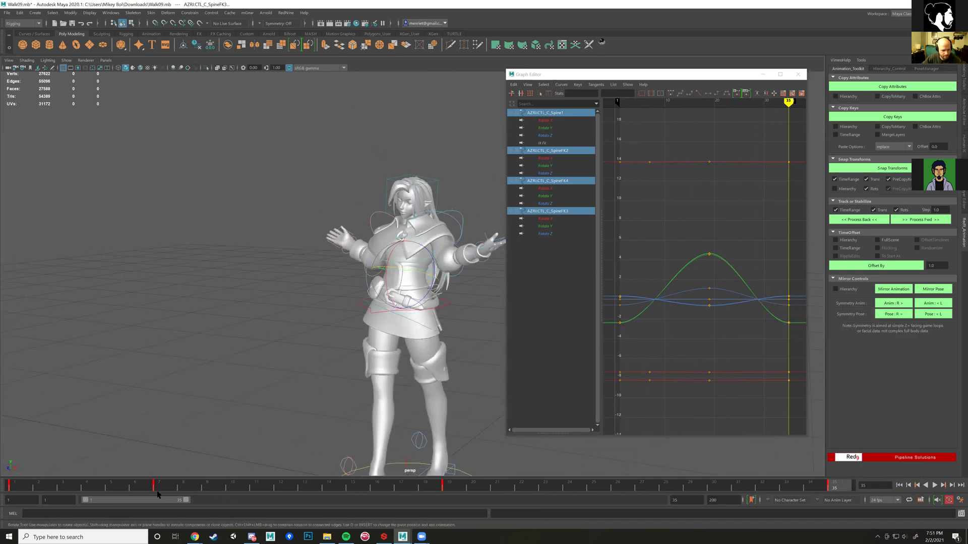
- Play back the walk cycle and check the torso twist from the front and the side
{"action": "key", "text": "alt+v"}
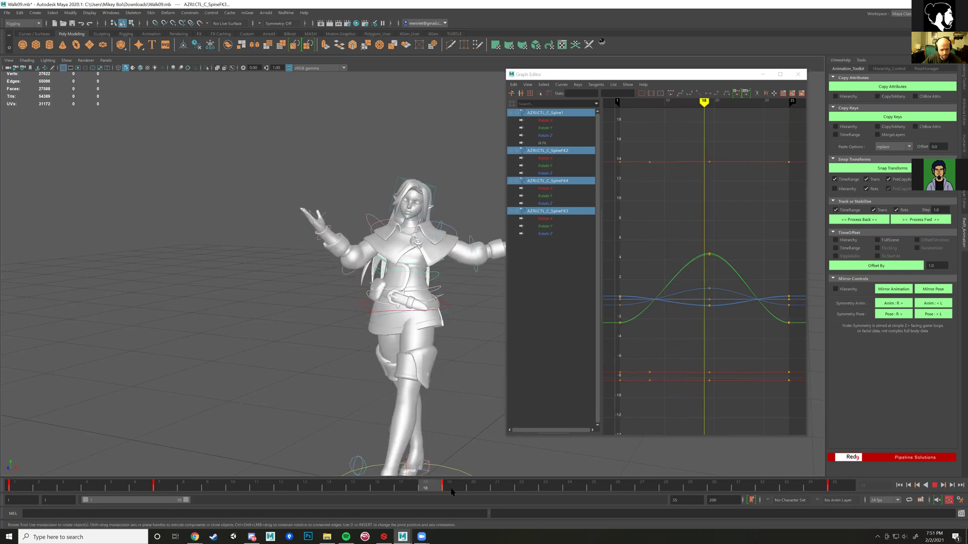
{"action": "left_click", "coordinate": [899, 485]}
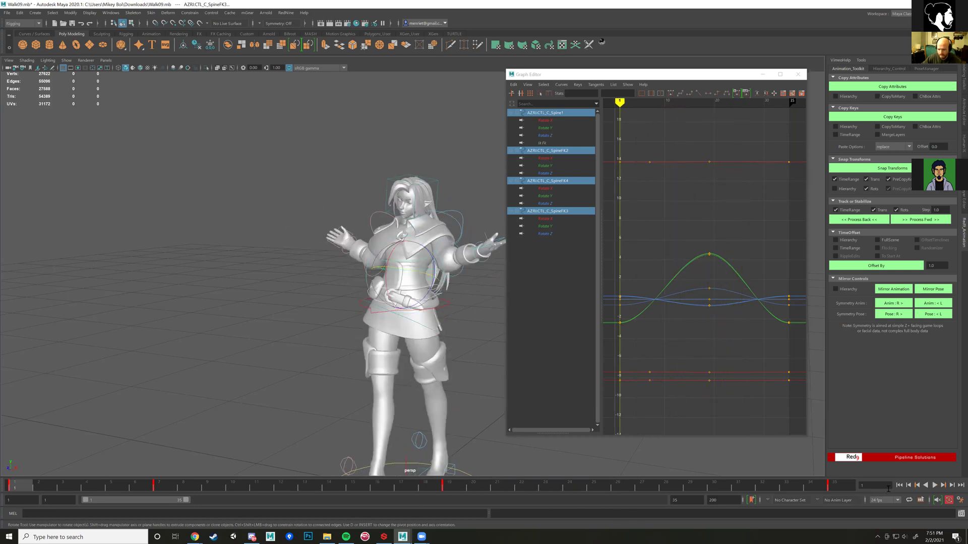
{"action": "double_click", "coordinate": [877, 486]}
{"action": "type", "text": "7"}
{"action": "key", "text": "Return"}
{"action": "left_click", "coordinate": [935, 486]}
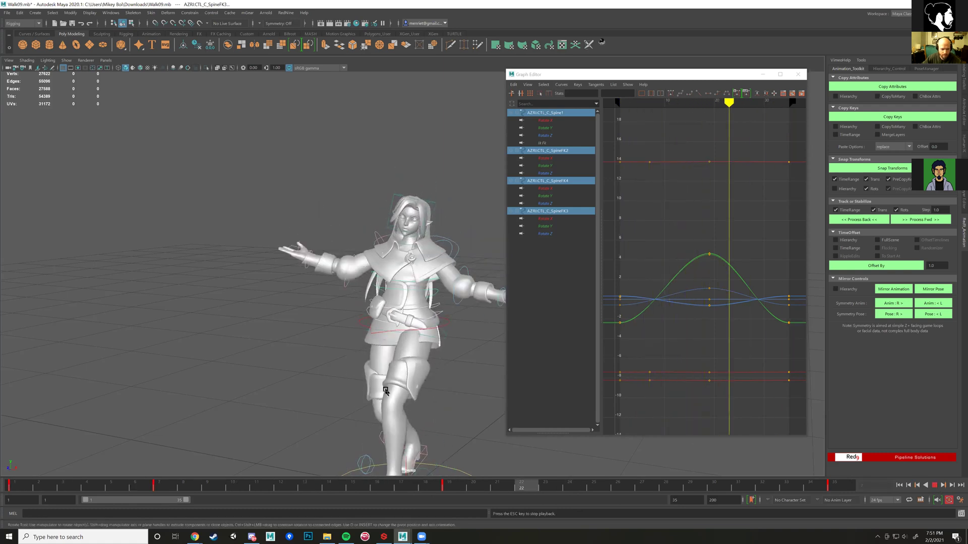
{"action": "mouse_move", "coordinate": [392, 366]}
{"action": "left_mouse_down", "text": "alt"}
{"action": "mouse_move", "coordinate": [355, 369]}
{"action": "mouse_move", "coordinate": [385, 353]}
{"action": "left_mouse_up", "text": "alt"}
{"action": "scroll", "coordinate": [414, 372], "scroll_direction": "down", "scroll_amount": 6}
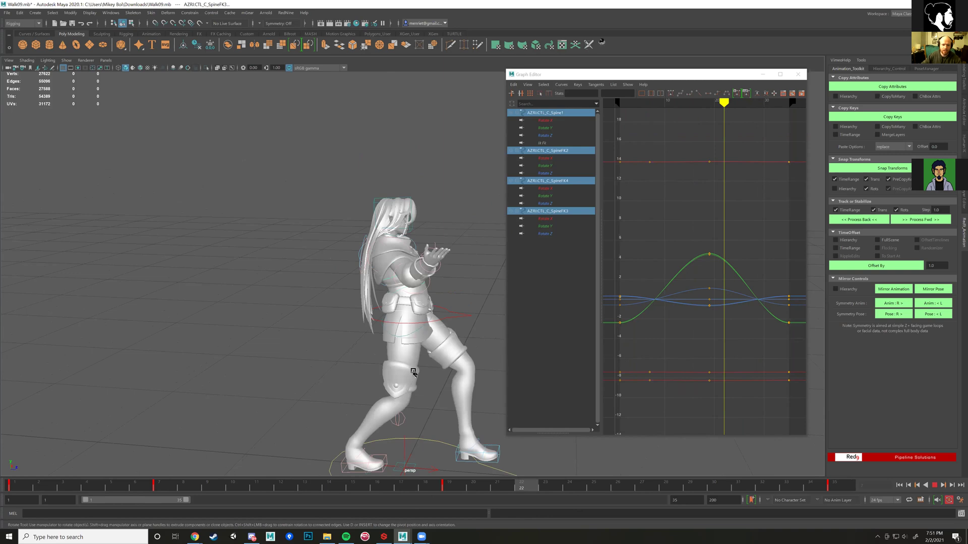
{"action": "left_click", "coordinate": [933, 490]}
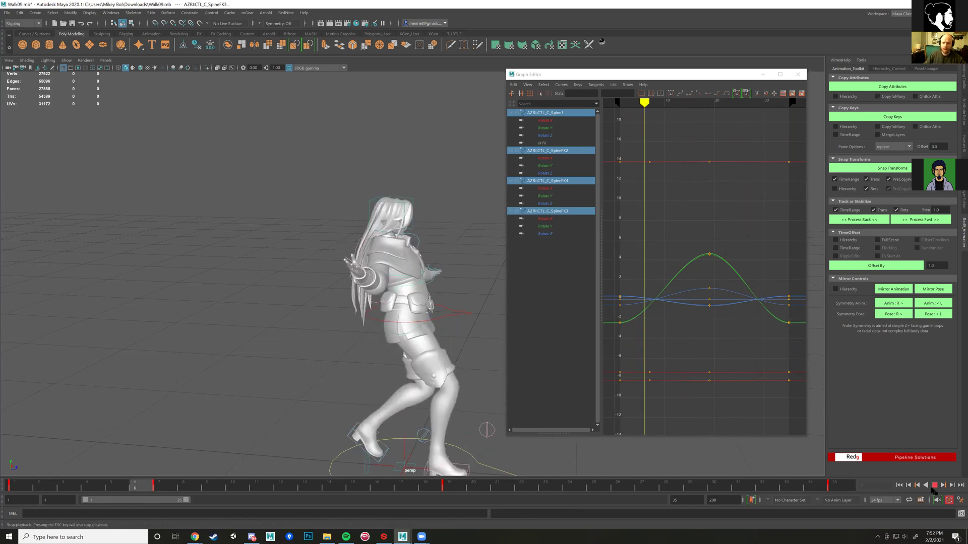
{"action": "left_click", "coordinate": [934, 485]}
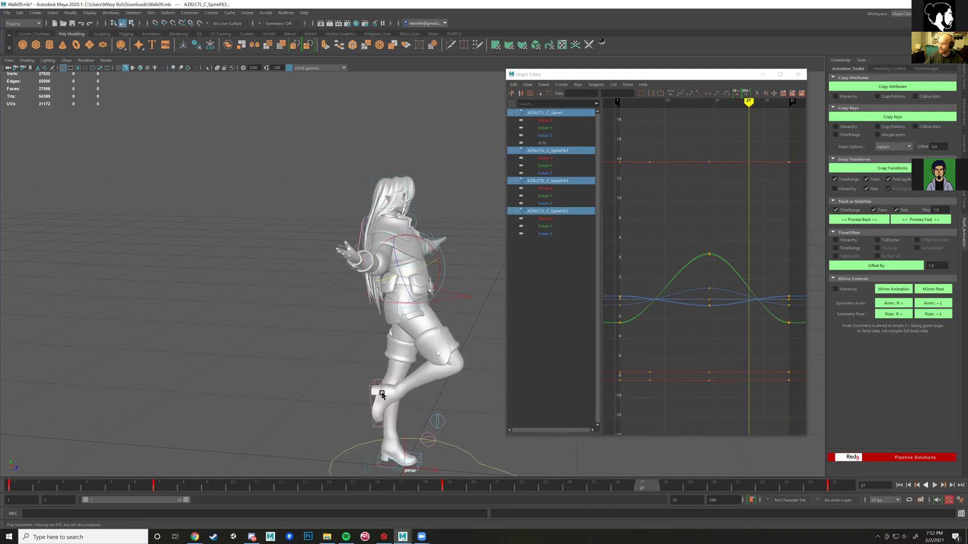
- Replay and scrub the walk in a closer front view to check how the torso twist loops at frame 1
{"action": "scroll", "coordinate": [381, 392], "scroll_direction": "down", "scroll_amount": 3}
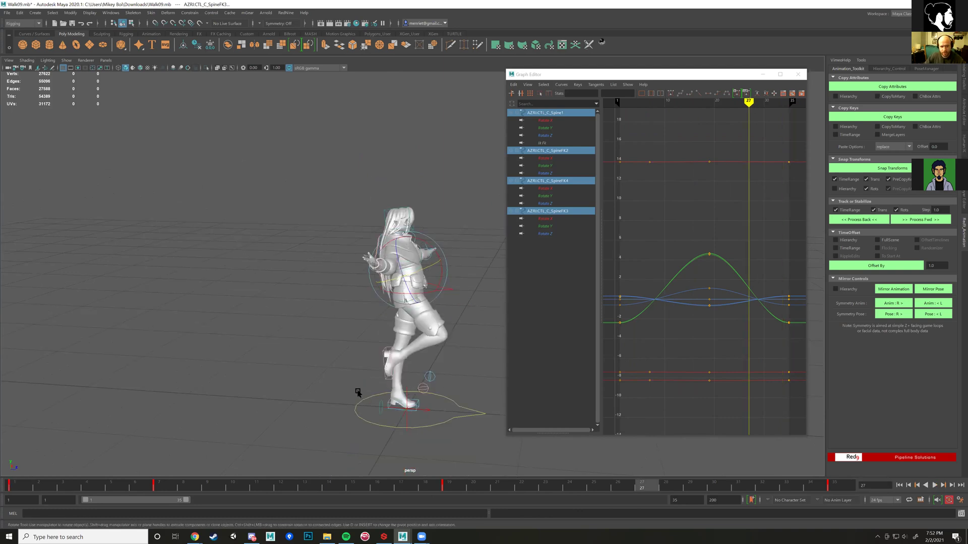
{"action": "left_click_drag", "start_coordinate": [358, 392], "coordinate": [549, 455], "text": "alt"}
{"action": "right_click_drag", "start_coordinate": [126, 429], "coordinate": [215, 463], "text": "alt"}
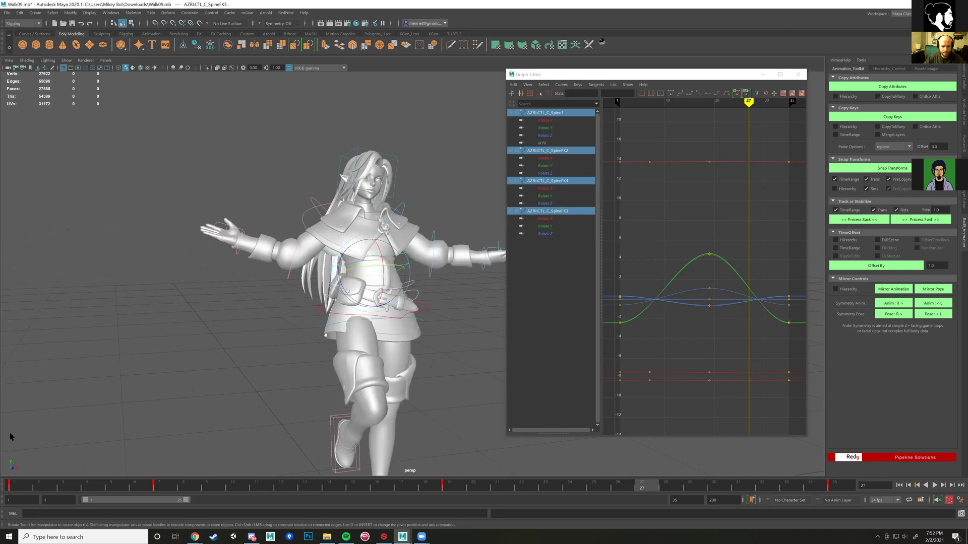
{"action": "key", "text": "alt+v"}
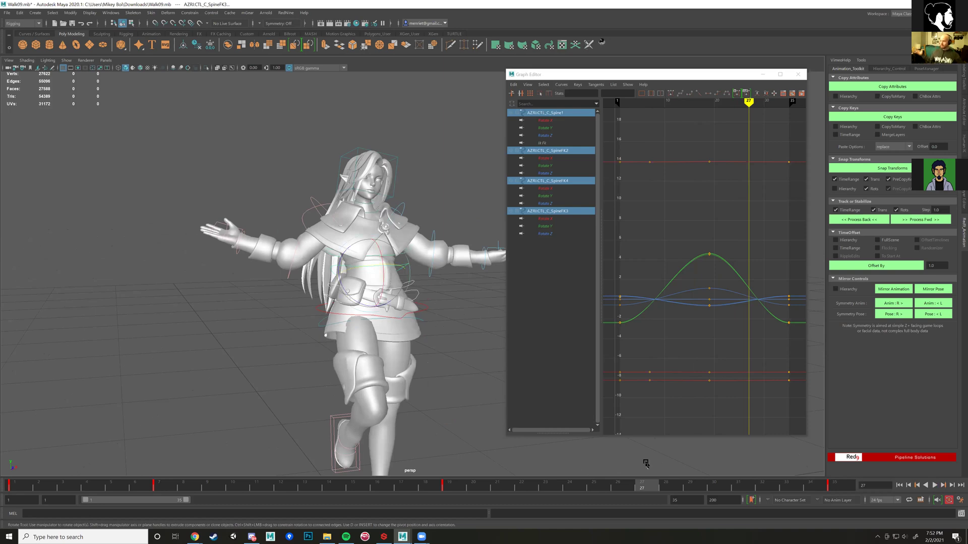
{"action": "left_click_drag", "start_coordinate": [638, 487], "coordinate": [14, 486]}
{"action": "left_click", "coordinate": [935, 486]}
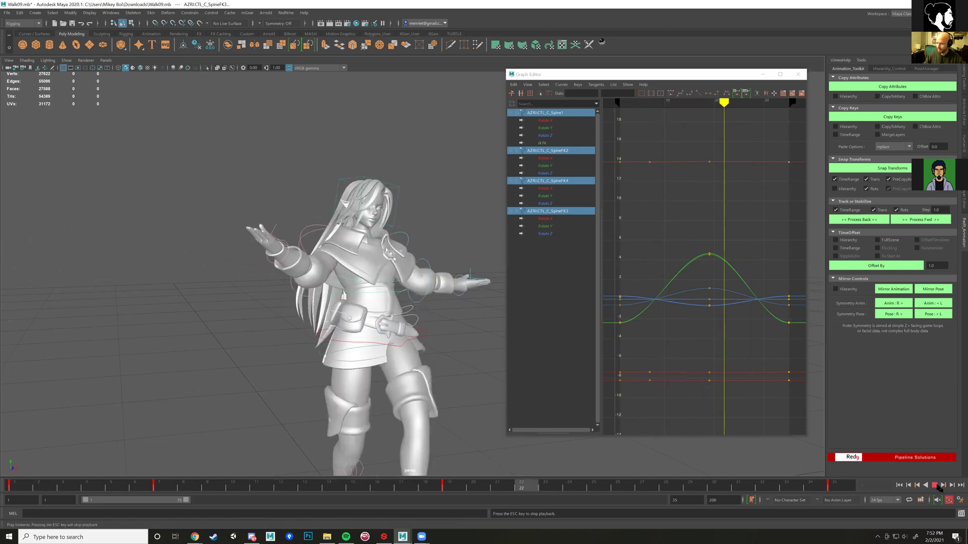
{"action": "left_click", "coordinate": [935, 486]}
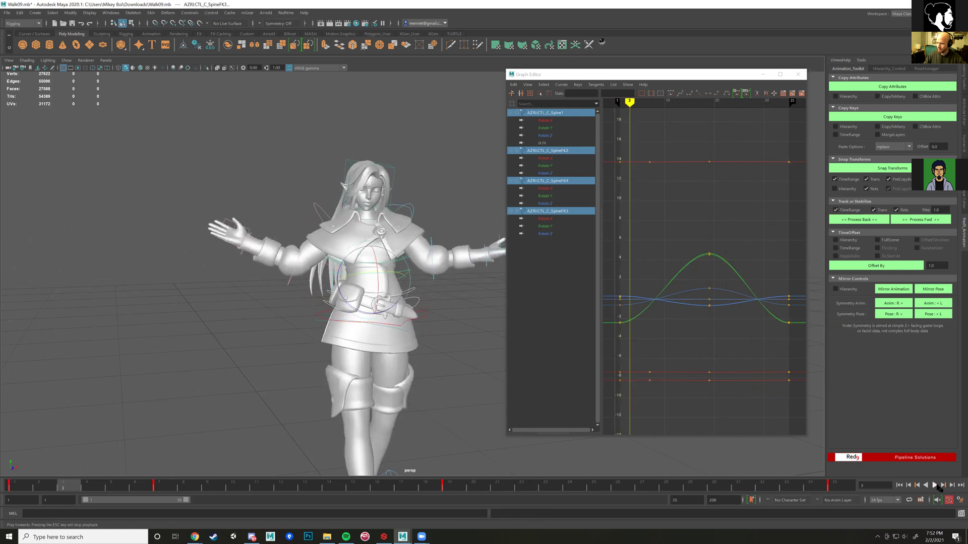
{"action": "key", "text": "alt+v"}
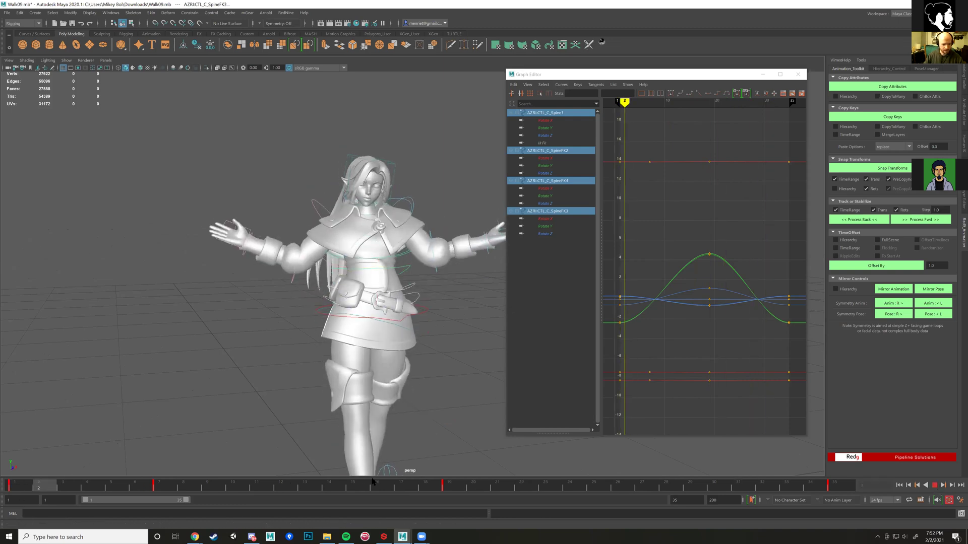
{"action": "left_click", "coordinate": [12, 485]}
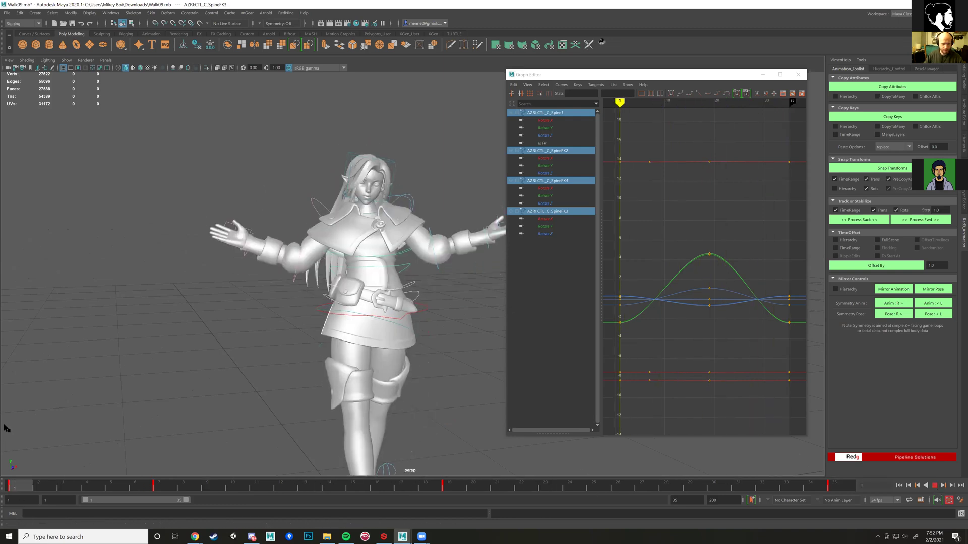
{"action": "key", "text": "bracketleft"}
{"action": "key", "text": "bracketleft"}
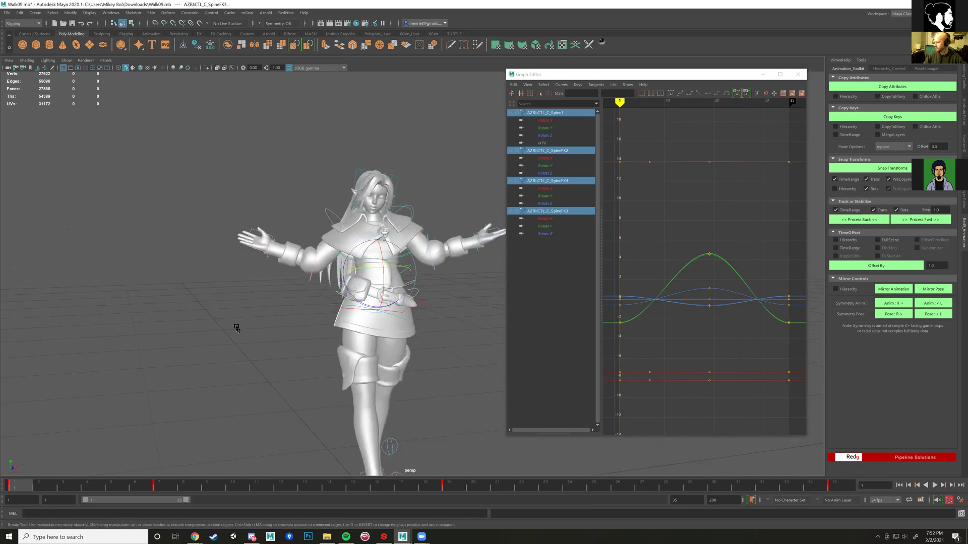
- Examine the frame 1 pose from several angles, and play back the walk to check the torso against the arms
{"action": "left_click_drag", "start_coordinate": [237, 328], "coordinate": [302, 353], "text": "alt"}
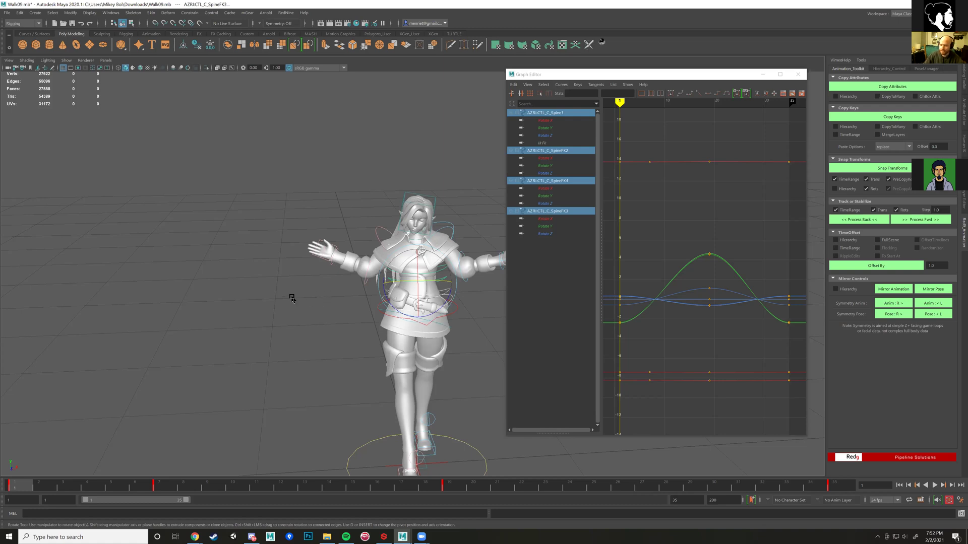
{"action": "left_click_drag", "start_coordinate": [296, 345], "coordinate": [426, 259], "text": "alt"}
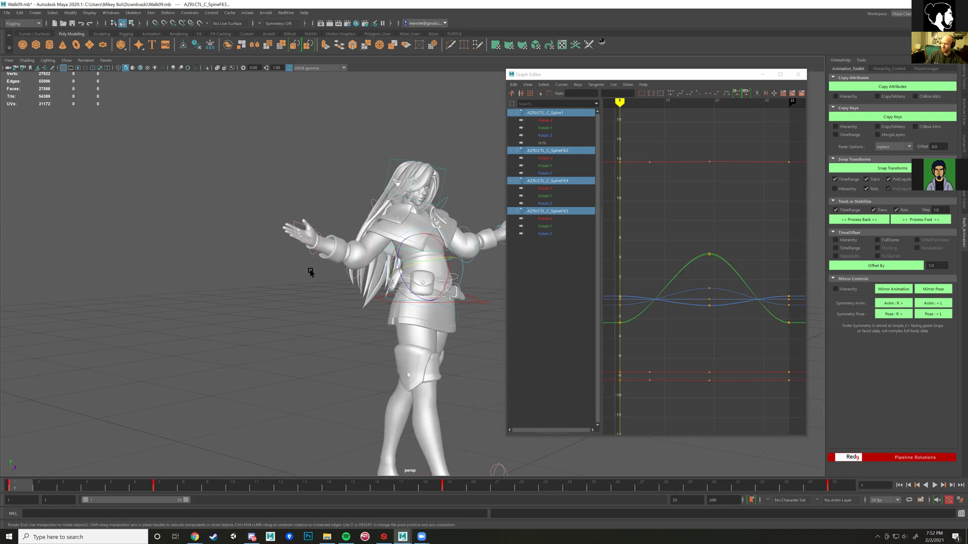
{"action": "scroll", "coordinate": [323, 266], "scroll_direction": "down", "scroll_amount": 4}
{"action": "left_click_drag", "start_coordinate": [367, 285], "coordinate": [385, 318], "text": "alt"}
{"action": "scroll", "coordinate": [376, 290], "scroll_direction": "up", "scroll_amount": 4}
{"action": "middle_click_drag", "start_coordinate": [385, 318], "coordinate": [348, 307], "text": "alt"}
{"action": "mouse_move", "coordinate": [348, 307]}
{"action": "left_mouse_down", "text": "alt"}
{"action": "mouse_move", "coordinate": [397, 302]}
{"action": "mouse_move", "coordinate": [363, 306]}
{"action": "left_mouse_up", "text": "alt"}
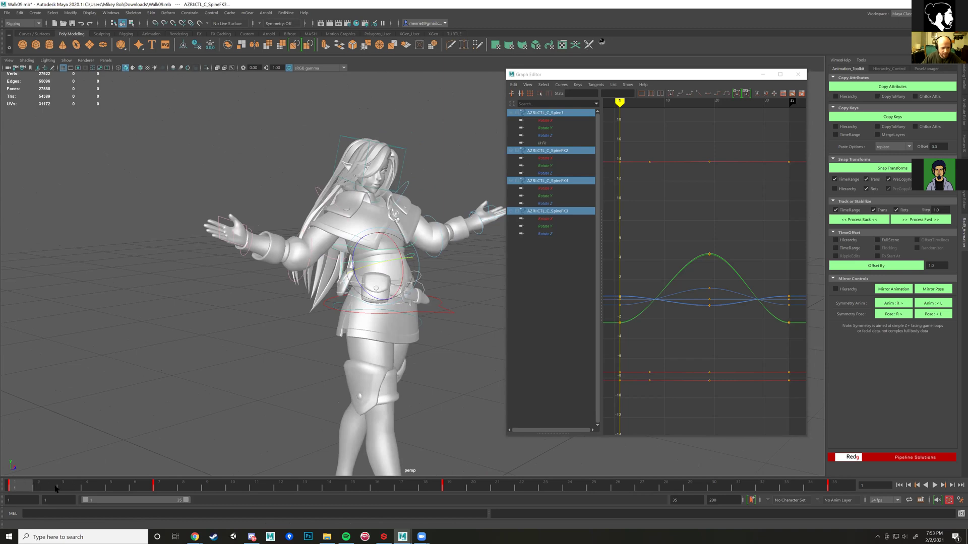
{"action": "key", "text": "alt+v"}
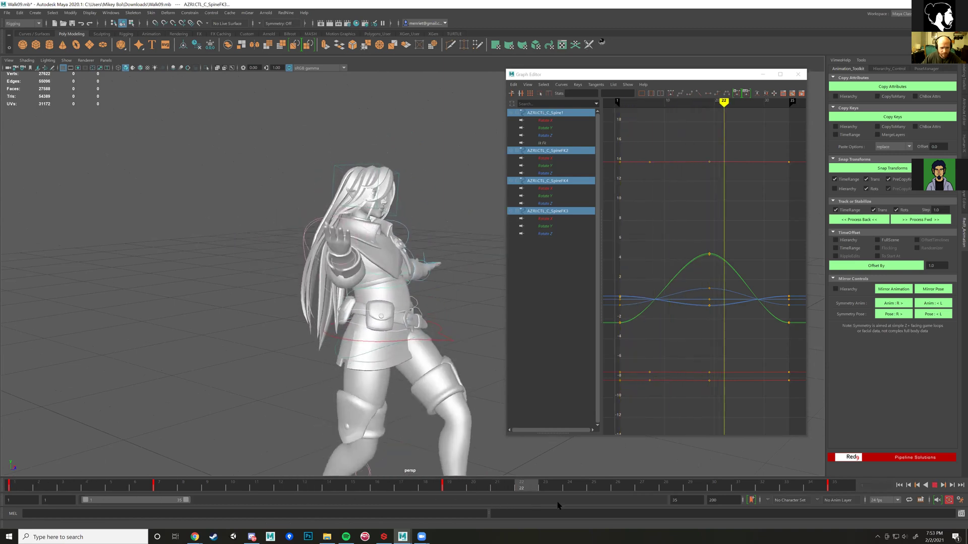
{"action": "left_click_drag", "start_coordinate": [715, 500], "coordinate": [21, 431]}
{"action": "left_click", "coordinate": [936, 486]}
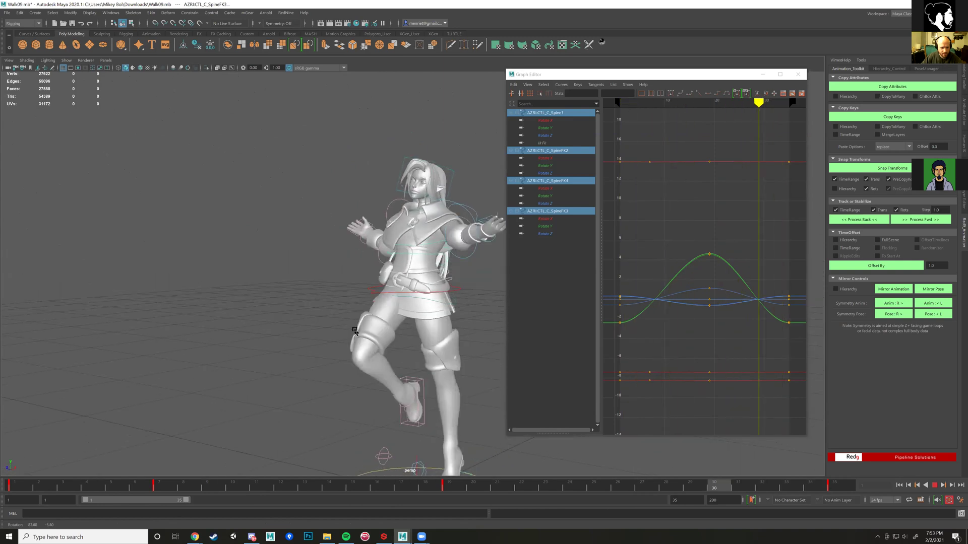
{"action": "left_click", "coordinate": [935, 486]}
{"action": "scroll", "coordinate": [348, 224], "scroll_direction": "up", "scroll_amount": 3}
- Inspect the animation curves of the right shoulder control and the right hand control at frame 23
{"action": "left_click", "coordinate": [348, 224]}
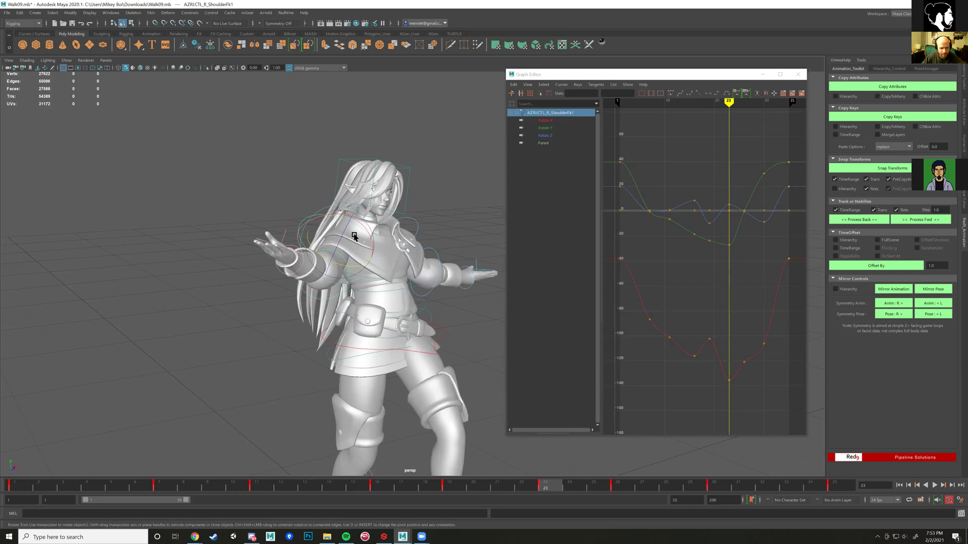
{"action": "left_click_drag", "start_coordinate": [348, 224], "coordinate": [457, 230], "text": "alt"}
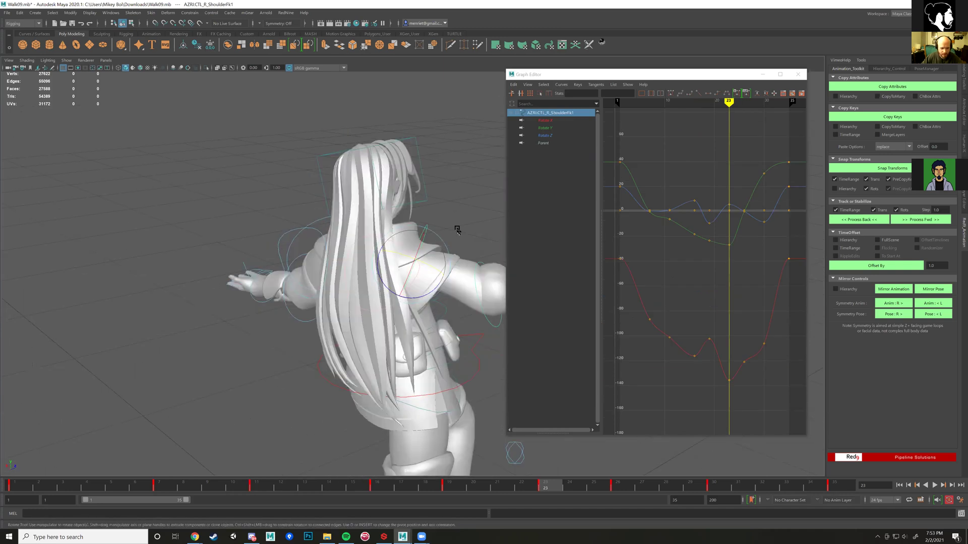
{"action": "left_click", "coordinate": [457, 231]}
{"action": "left_click", "coordinate": [410, 251]}
{"action": "left_click", "coordinate": [456, 233], "text": "shift"}
{"action": "mouse_move", "coordinate": [461, 233]}
{"action": "left_mouse_down", "text": "alt"}
{"action": "mouse_move", "coordinate": [295, 222]}
{"action": "mouse_move", "coordinate": [429, 254]}
{"action": "mouse_move", "coordinate": [447, 246]}
{"action": "left_mouse_up", "text": "alt"}
{"action": "left_click", "coordinate": [446, 246]}
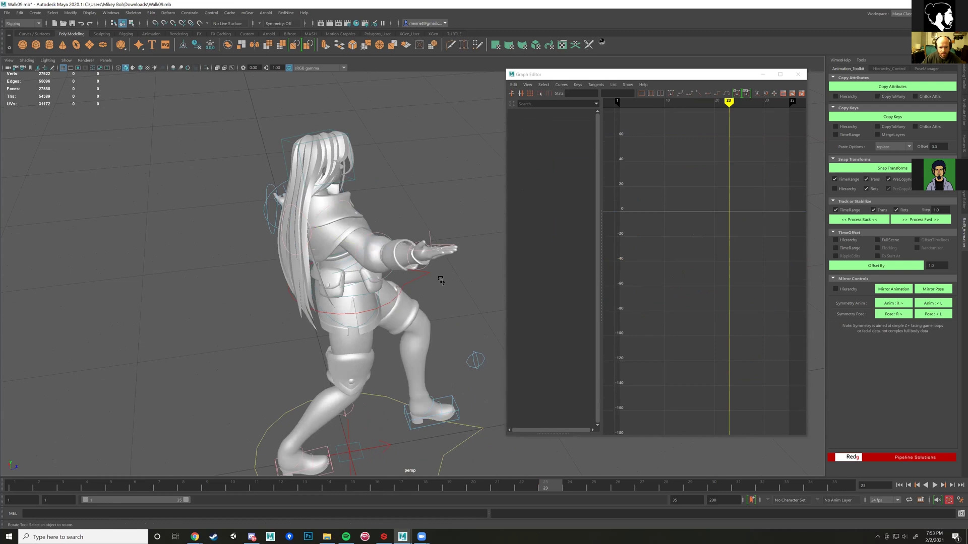
{"action": "left_click", "coordinate": [425, 270]}
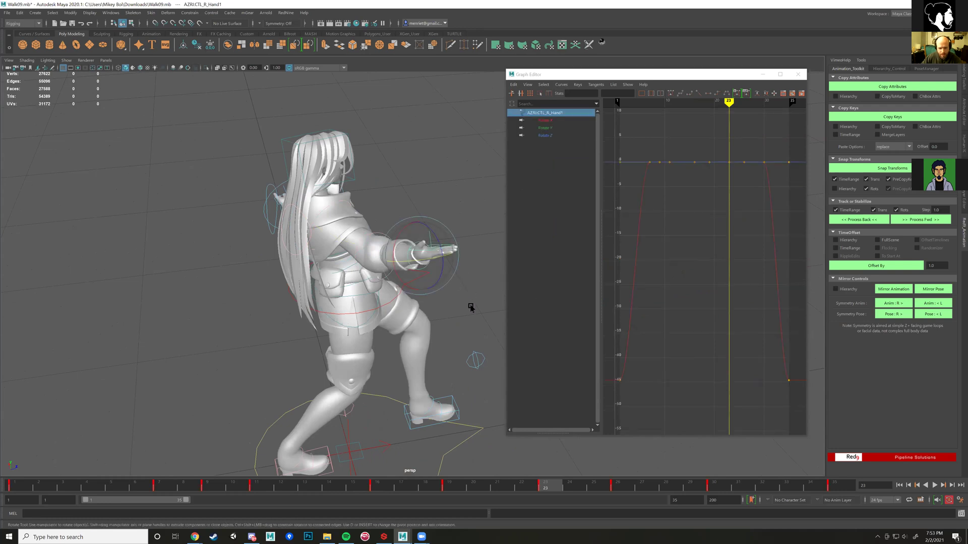
- Create a locator, snap its translation and rotation to the right hand control over the time range, and play back the walk
{"action": "left_click", "coordinate": [32, 13]}
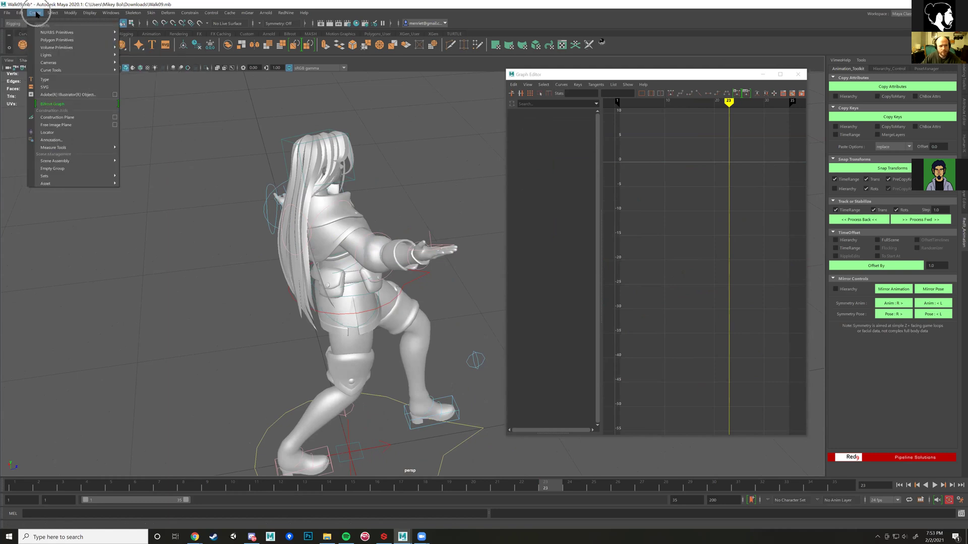
{"action": "left_click", "coordinate": [47, 134]}
{"action": "mouse_move", "coordinate": [357, 293]}
{"action": "left_mouse_down", "text": "alt"}
{"action": "mouse_move", "coordinate": [443, 350]}
{"action": "mouse_move", "coordinate": [452, 314]}
{"action": "mouse_move", "coordinate": [441, 228]}
{"action": "mouse_move", "coordinate": [316, 381]}
{"action": "mouse_move", "coordinate": [389, 206]}
{"action": "mouse_move", "coordinate": [389, 182]}
{"action": "mouse_move", "coordinate": [378, 267]}
{"action": "mouse_move", "coordinate": [322, 265]}
{"action": "mouse_move", "coordinate": [304, 286]}
{"action": "mouse_move", "coordinate": [264, 290]}
{"action": "mouse_move", "coordinate": [383, 292]}
{"action": "mouse_move", "coordinate": [400, 265]}
{"action": "mouse_move", "coordinate": [380, 258]}
{"action": "mouse_move", "coordinate": [393, 252]}
{"action": "mouse_move", "coordinate": [361, 286]}
{"action": "mouse_move", "coordinate": [347, 284]}
{"action": "mouse_move", "coordinate": [425, 288]}
{"action": "mouse_move", "coordinate": [387, 296]}
{"action": "left_mouse_up", "text": "alt"}
{"action": "key", "text": "w"}
{"action": "left_click", "coordinate": [397, 246]}
{"action": "left_click", "coordinate": [398, 246]}
{"action": "left_click", "coordinate": [351, 287], "text": "shift"}
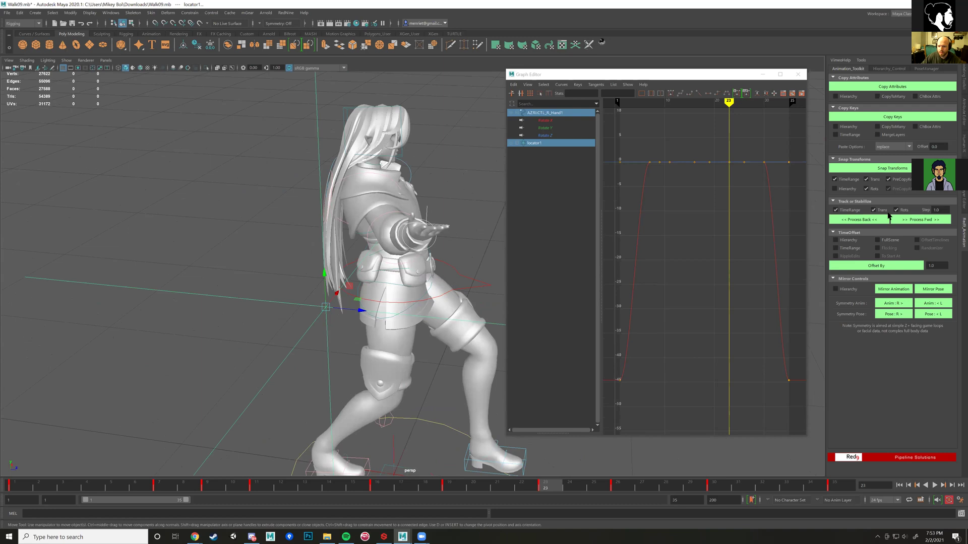
{"action": "left_click", "coordinate": [890, 169]}
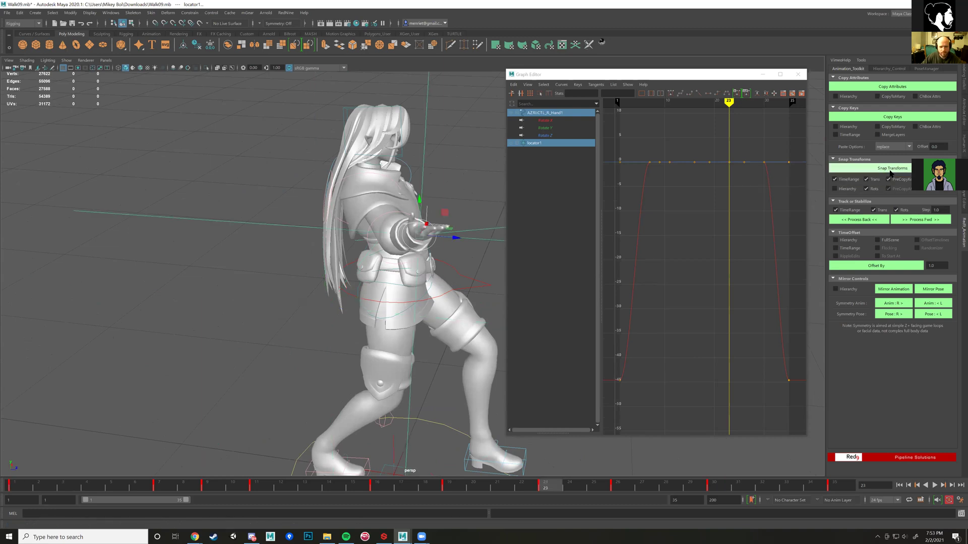
{"action": "key", "text": "alt+v"}
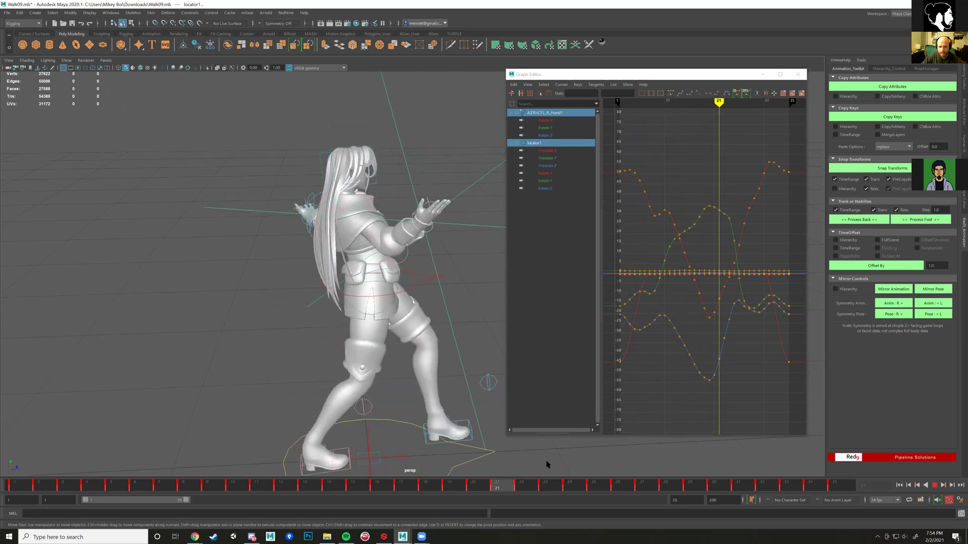
{"action": "key", "text": "alt+v"}
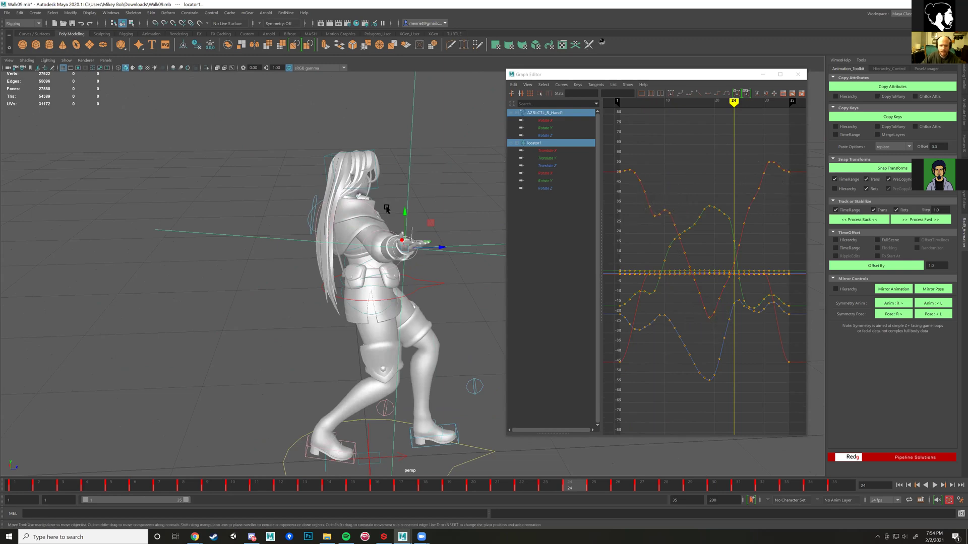
- Create an editable motion trail for the locator that tracks the right hand
{"action": "left_click", "coordinate": [429, 185]}
{"action": "left_click_drag", "start_coordinate": [433, 183], "coordinate": [406, 210], "text": "alt"}
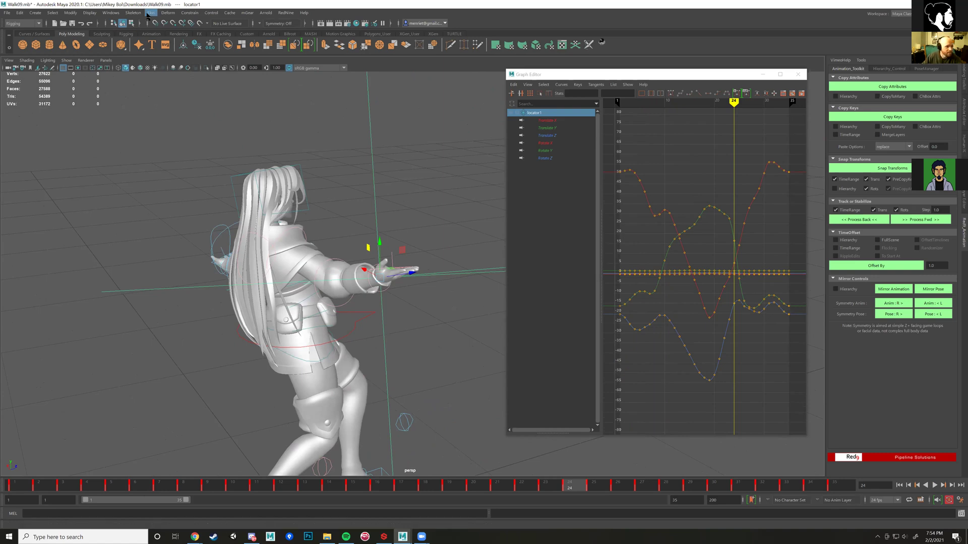
{"action": "left_click", "coordinate": [22, 23]}
{"action": "left_click", "coordinate": [19, 49]}
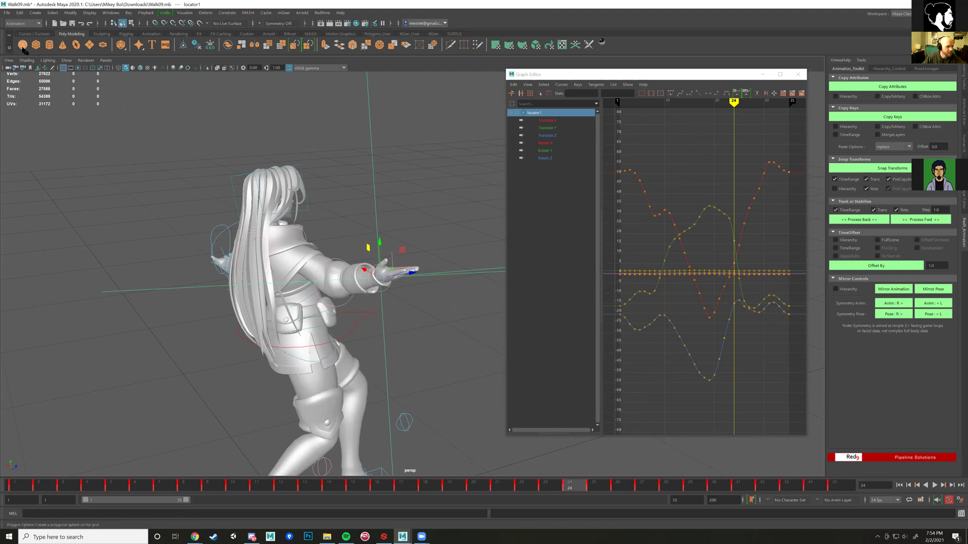
{"action": "left_click", "coordinate": [205, 12]}
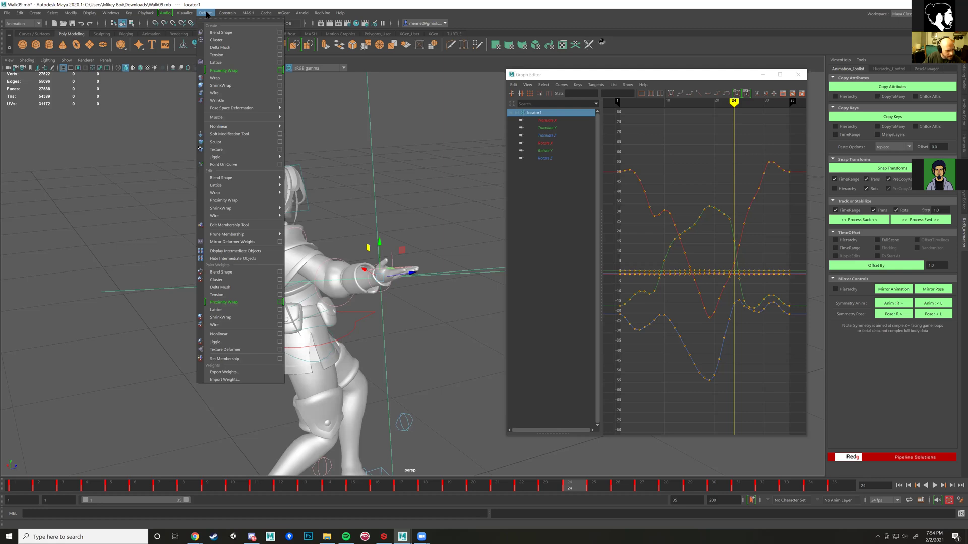
{"action": "mouse_move", "coordinate": [189, 15]}
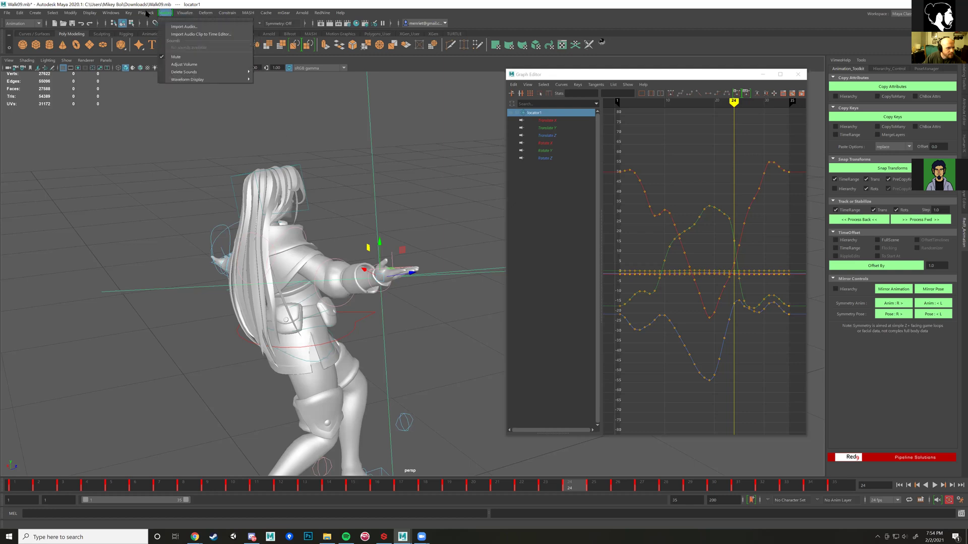
{"action": "mouse_move", "coordinate": [129, 13]}
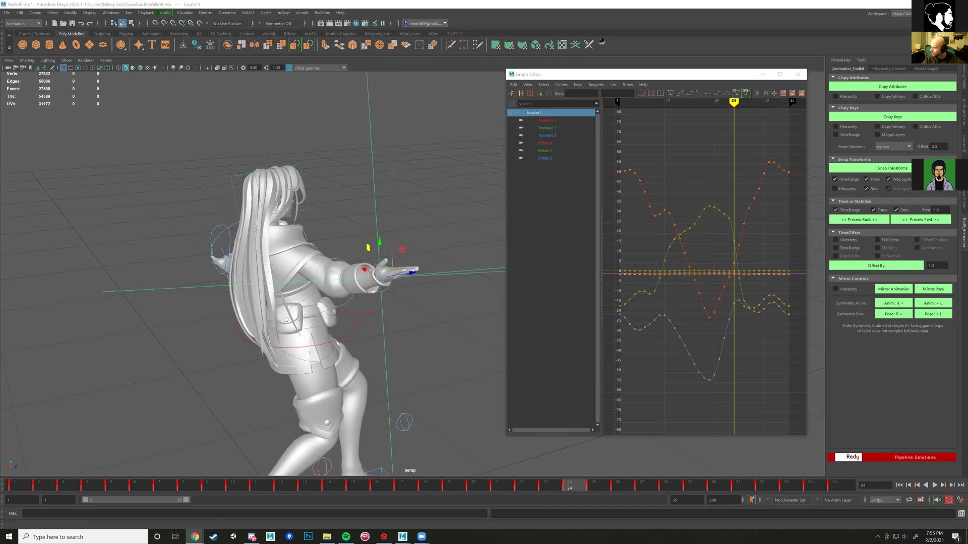
{"action": "left_click", "coordinate": [144, 13]}
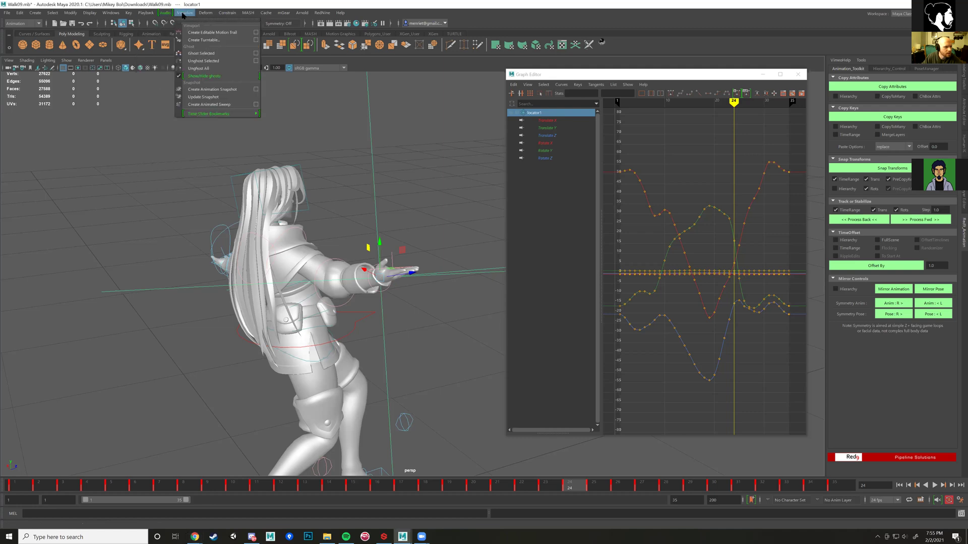
{"action": "mouse_move", "coordinate": [232, 115]}
{"action": "left_click", "coordinate": [394, 161]}
{"action": "left_click", "coordinate": [188, 14]}
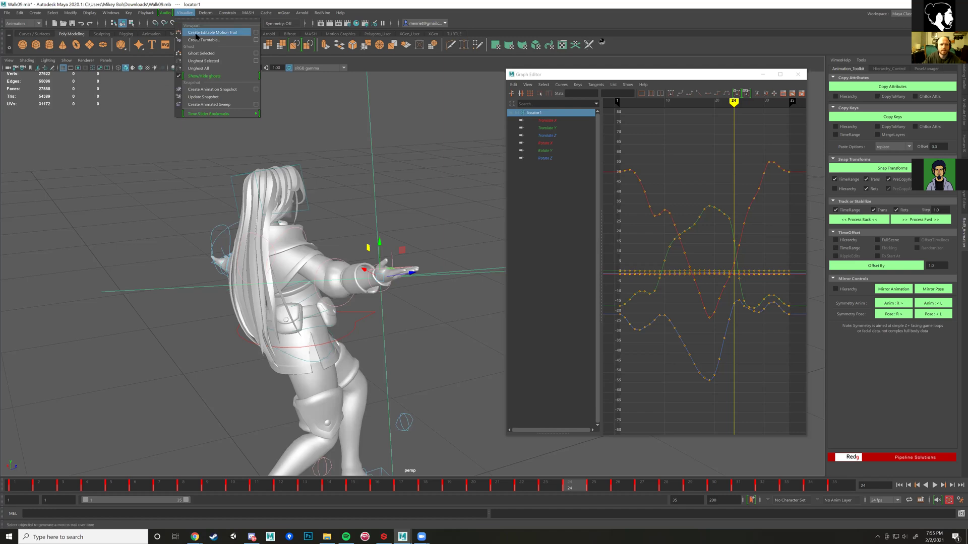
{"action": "left_click", "coordinate": [198, 33]}
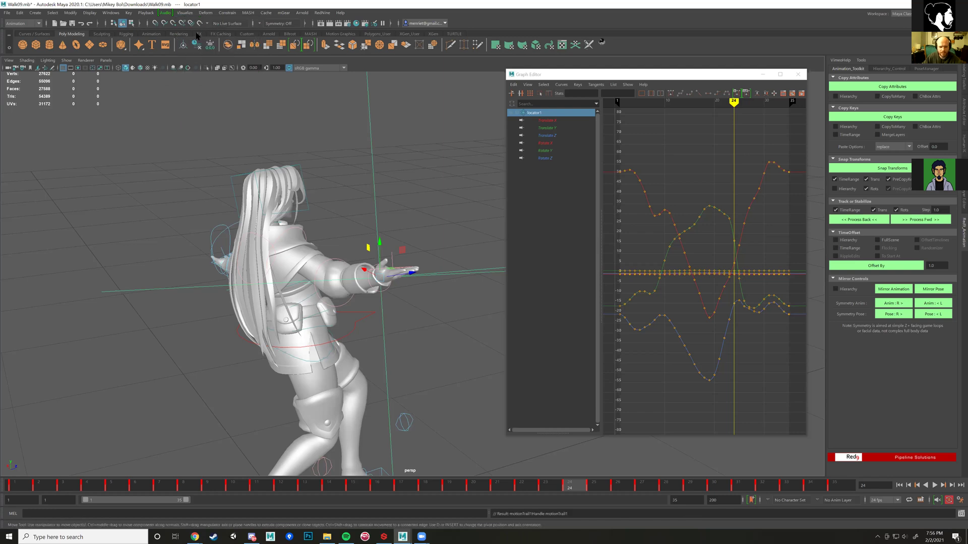
- Examine the motion trail from several angles, and show the animation curves of the right hand, elbow, shoulder and clavicle controls together
{"action": "left_click_drag", "start_coordinate": [369, 226], "coordinate": [432, 225], "text": "alt"}
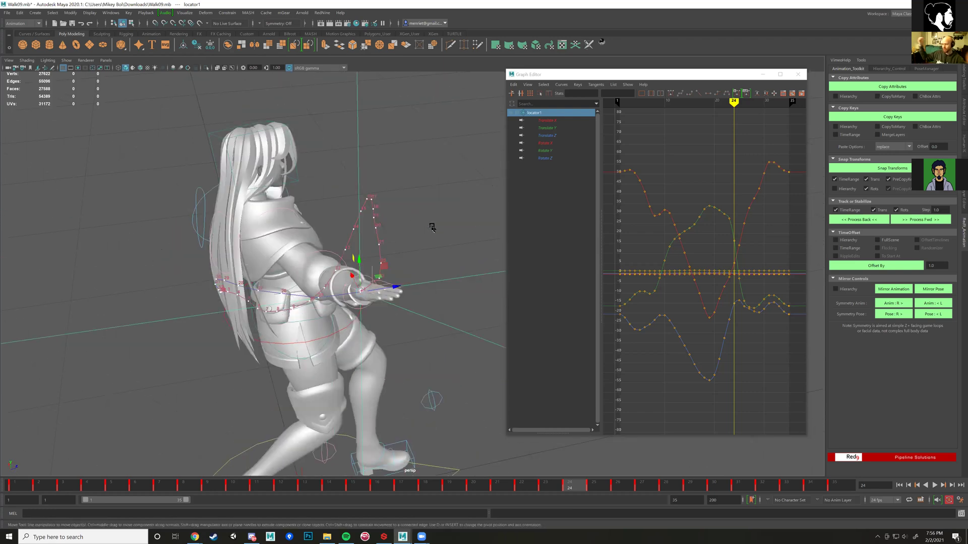
{"action": "scroll", "coordinate": [432, 228], "scroll_direction": "up", "scroll_amount": 2}
{"action": "left_click", "coordinate": [402, 345]}
{"action": "left_click_drag", "start_coordinate": [402, 346], "coordinate": [430, 232], "text": "alt"}
{"action": "left_click", "coordinate": [377, 316]}
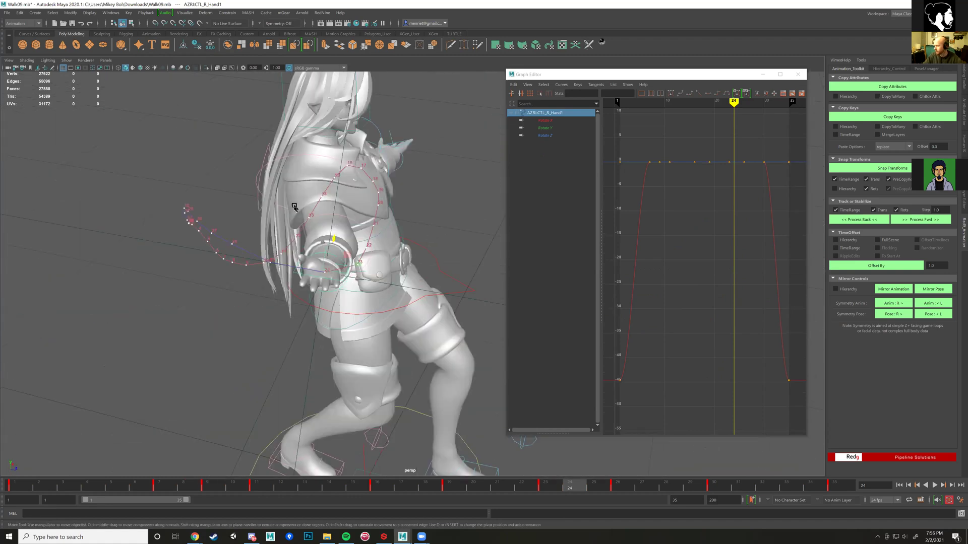
{"action": "left_click_drag", "start_coordinate": [354, 265], "coordinate": [295, 257], "text": "alt"}
{"action": "middle_click_drag", "start_coordinate": [296, 257], "coordinate": [218, 235], "text": "alt"}
{"action": "left_click_drag", "start_coordinate": [218, 236], "coordinate": [287, 186], "text": "alt"}
{"action": "left_click", "coordinate": [377, 284], "text": "shift"}
{"action": "left_click", "coordinate": [378, 192], "text": "shift"}
{"action": "left_click", "coordinate": [286, 186], "text": "shift"}
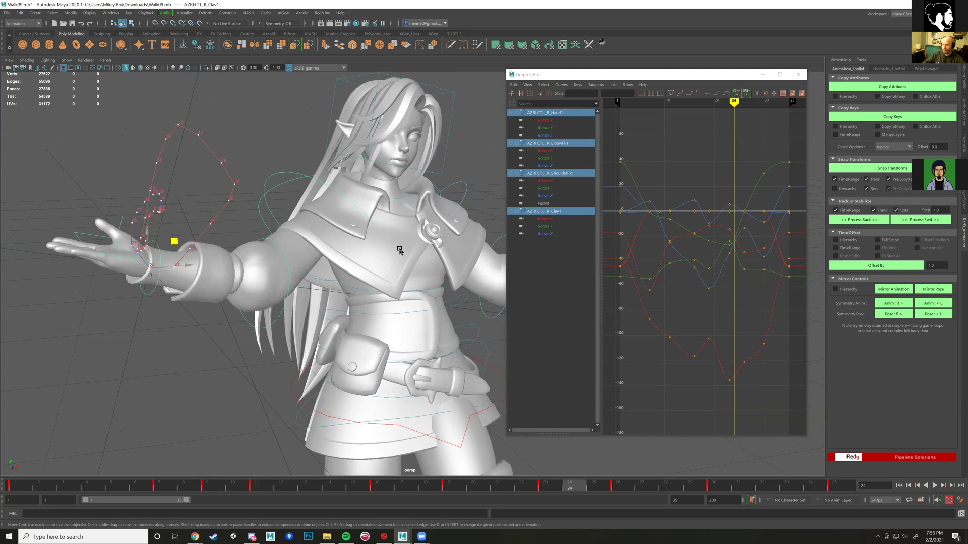
- Reselect the tracking locator and study its motion trail from the side and front with the walk at frame 5
{"action": "left_click_drag", "start_coordinate": [277, 224], "coordinate": [369, 306], "text": "alt"}
{"action": "left_click", "coordinate": [457, 226]}
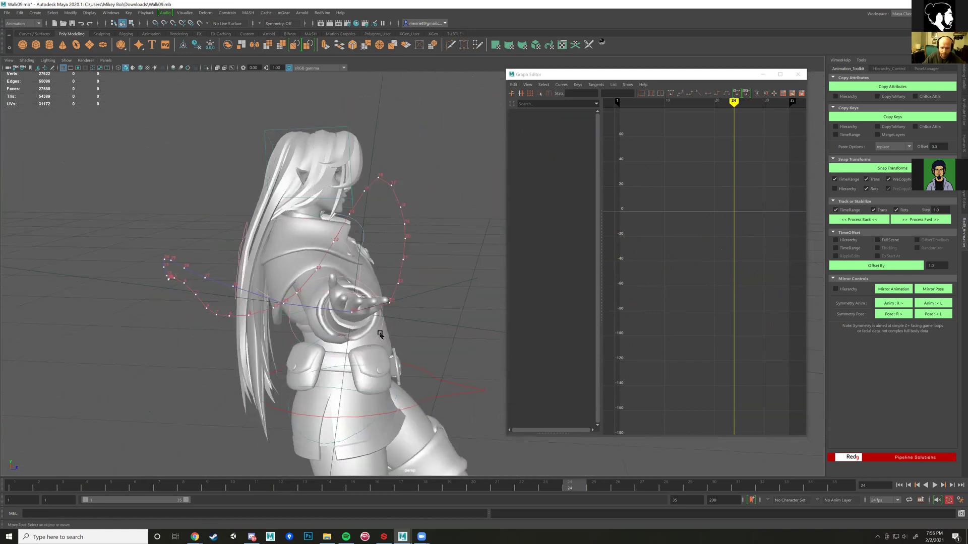
{"action": "left_click", "coordinate": [434, 326]}
{"action": "left_click_drag", "start_coordinate": [447, 332], "coordinate": [127, 470], "text": "alt"}
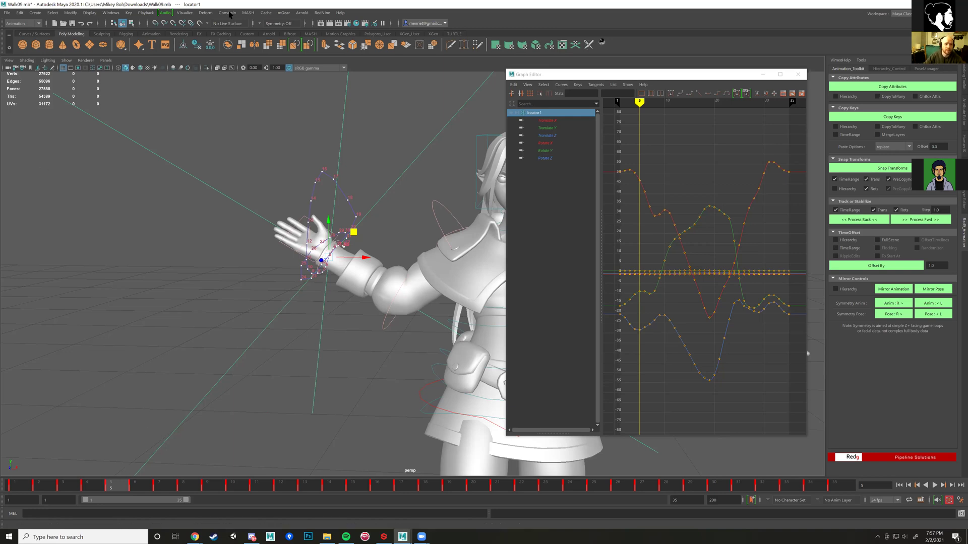
{"action": "left_click_drag", "start_coordinate": [375, 225], "coordinate": [356, 166], "text": "alt"}
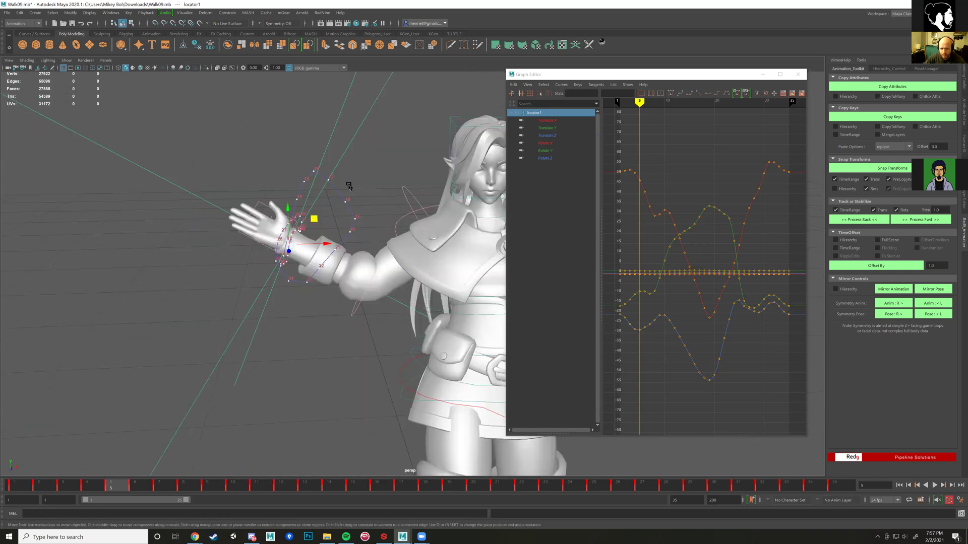
{"action": "left_click_drag", "start_coordinate": [383, 191], "coordinate": [310, 279], "text": "alt"}
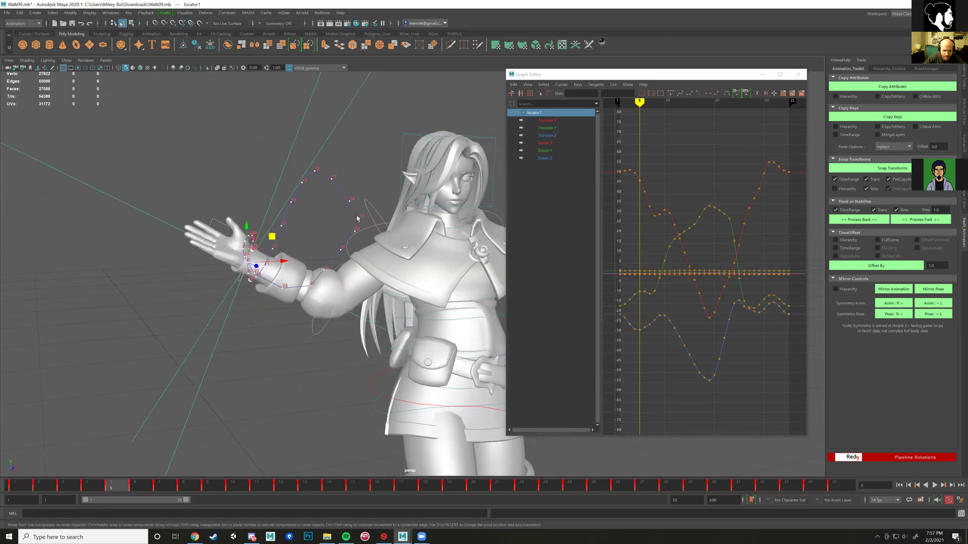
{"action": "left_click_drag", "start_coordinate": [362, 214], "coordinate": [392, 179], "text": "alt"}
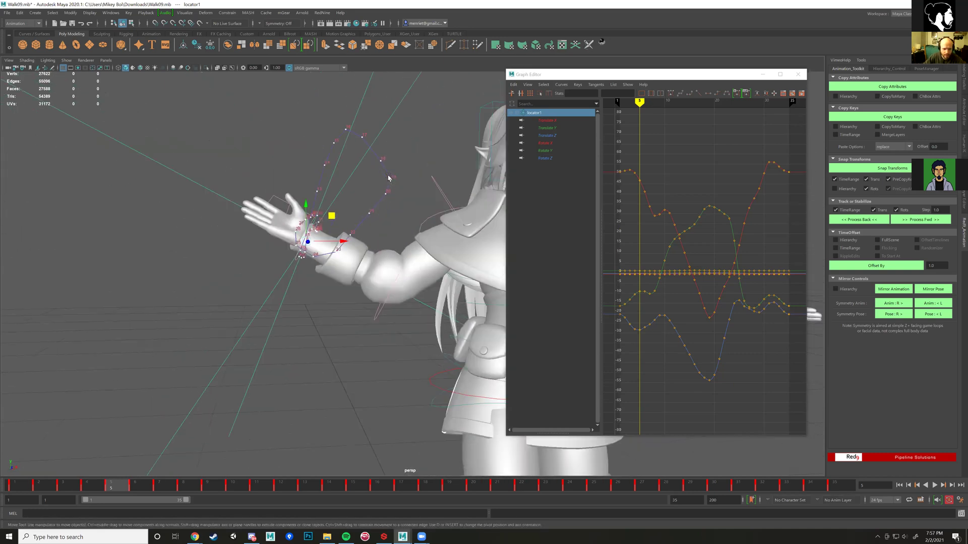
- Delete the frame 18 point and its neighbouring points from the descending side of the motion trail's front arc
{"action": "left_click", "coordinate": [393, 180]}
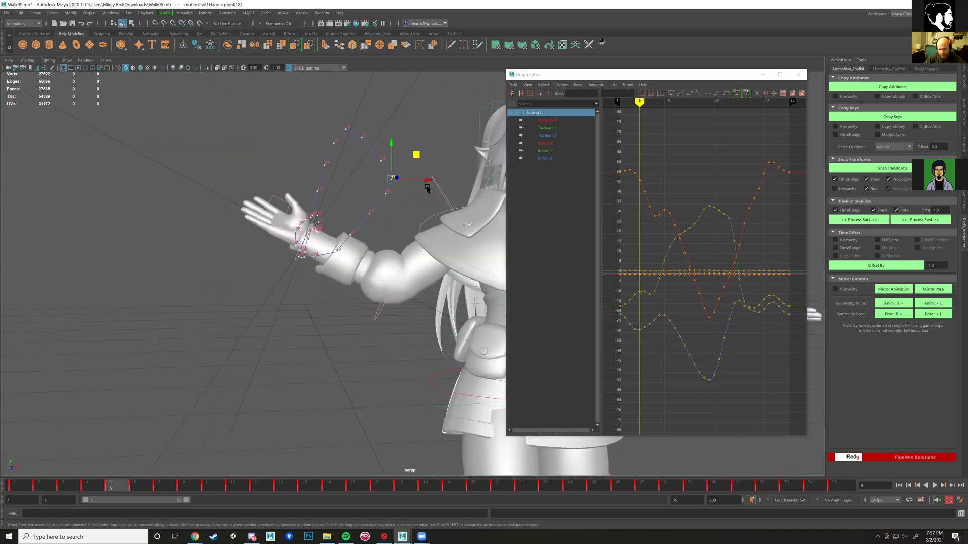
{"action": "left_click", "coordinate": [422, 178]}
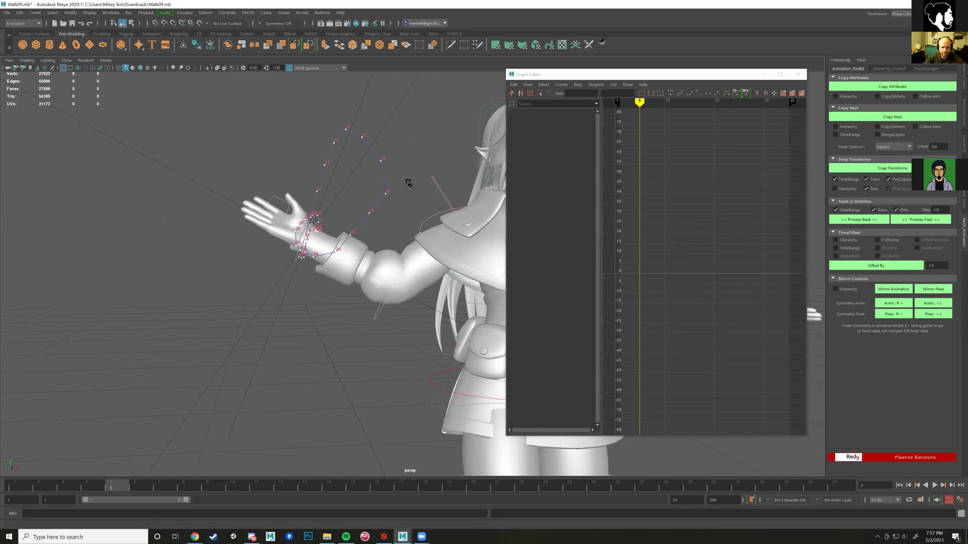
{"action": "left_click_drag", "start_coordinate": [374, 194], "coordinate": [385, 234]}
{"action": "left_click", "coordinate": [386, 233]}
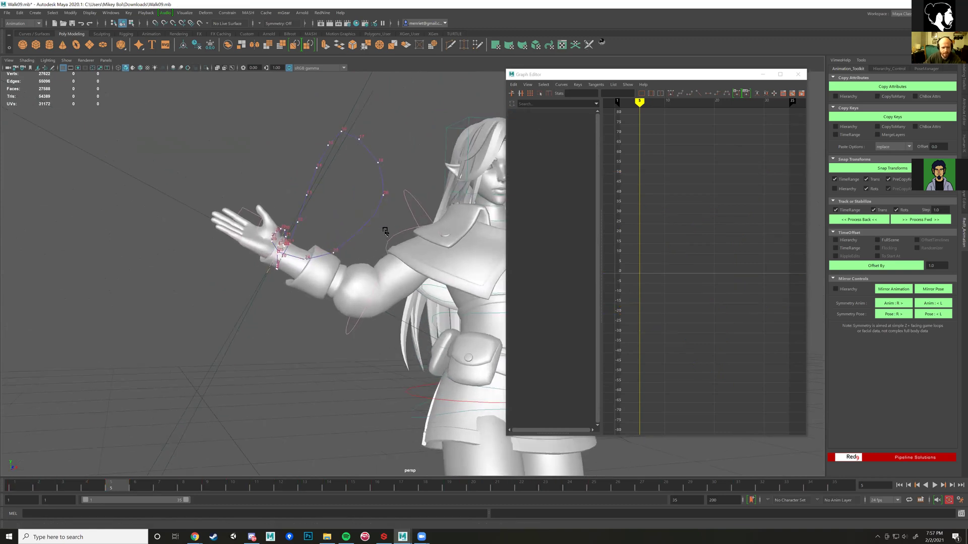
{"action": "left_click_drag", "start_coordinate": [392, 127], "coordinate": [382, 182]}
{"action": "left_click", "coordinate": [390, 192]}
- Isolate the locator's Translate X, Y and Z curves in the Graph Editor and compare them with the motion trail
{"action": "left_click_drag", "start_coordinate": [350, 210], "coordinate": [368, 136], "text": "alt"}
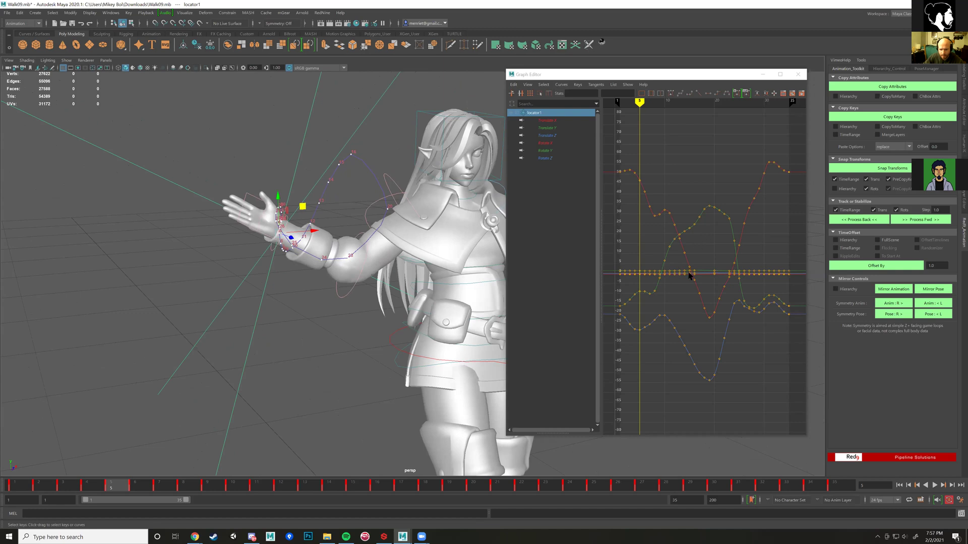
{"action": "left_click_drag", "start_coordinate": [550, 134], "coordinate": [548, 121]}
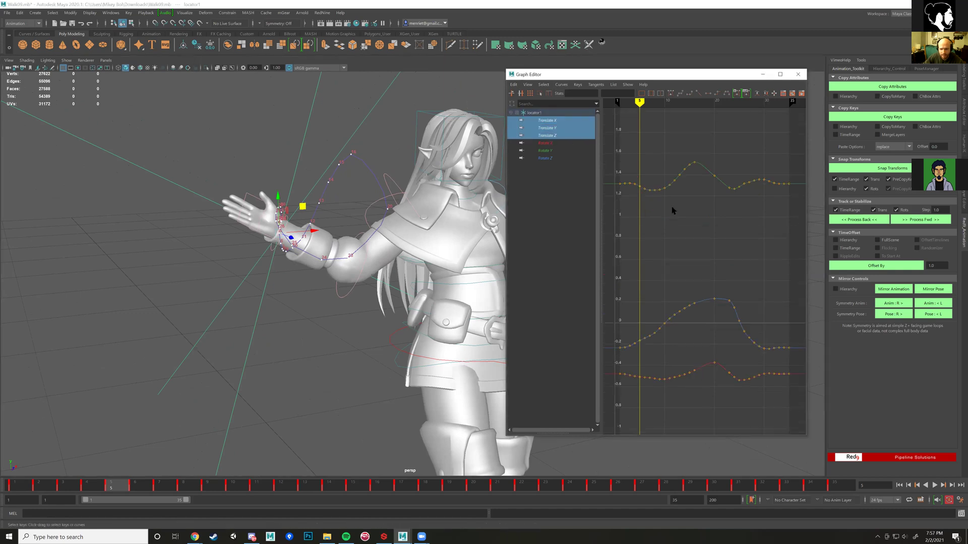
{"action": "middle_click_drag", "start_coordinate": [425, 266], "coordinate": [454, 259], "text": "alt"}
{"action": "left_click_drag", "start_coordinate": [454, 247], "coordinate": [418, 257], "text": "alt"}
{"action": "left_click", "coordinate": [714, 323]}
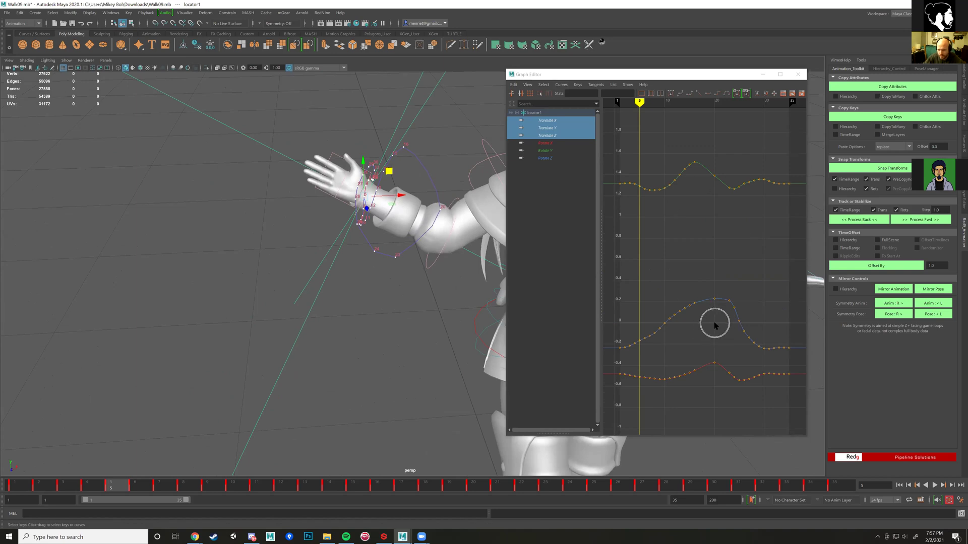
{"action": "left_click", "coordinate": [720, 316]}
- Delete the in-between points on the rising side of the motion trail, just before its peak
{"action": "left_click_drag", "start_coordinate": [469, 237], "coordinate": [394, 169], "text": "alt"}
{"action": "left_click", "coordinate": [394, 150]}
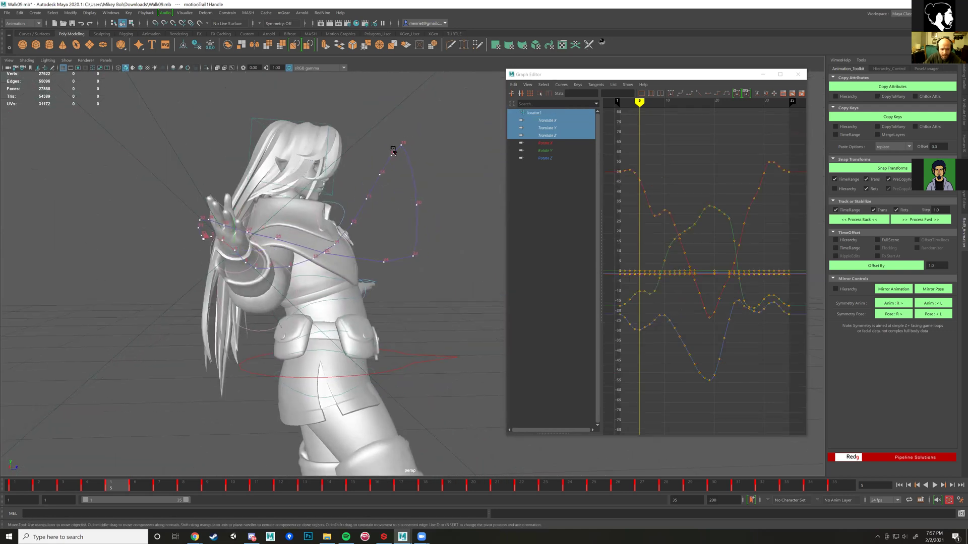
{"action": "left_click", "coordinate": [370, 205]}
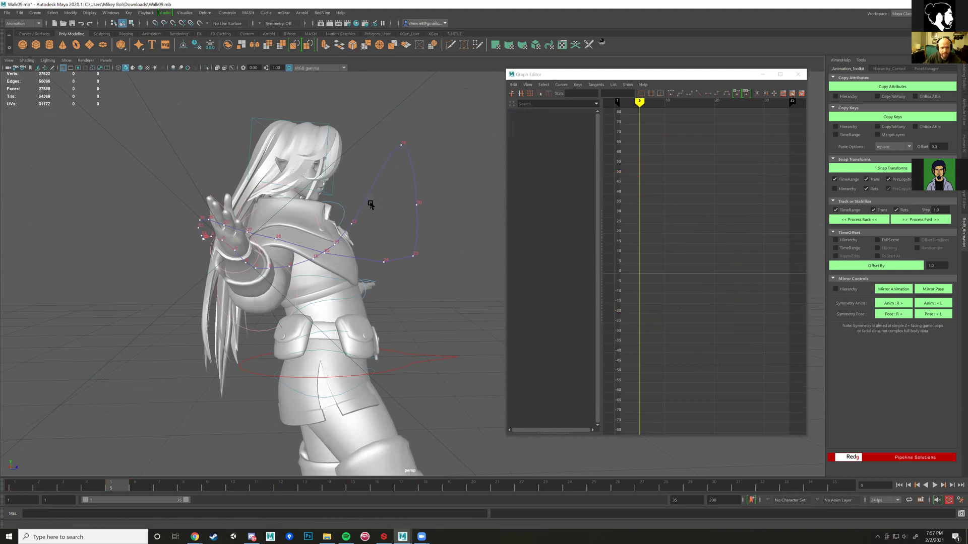
- Try to raise the peak point of the motion trail, check the locator's Translate Y curve, and undo the keyframe edit
{"action": "left_click", "coordinate": [401, 143]}
{"action": "left_click_drag", "start_coordinate": [401, 117], "coordinate": [400, 112]}
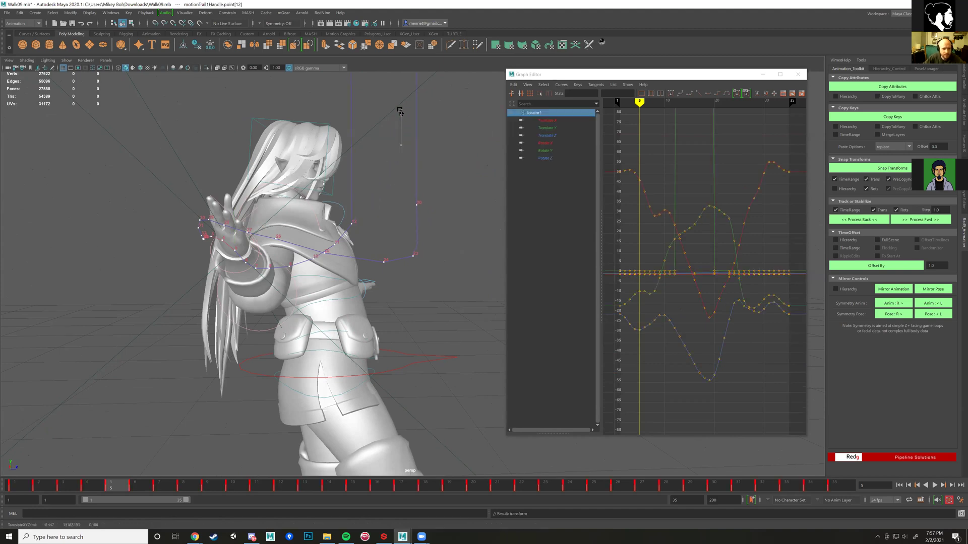
{"action": "left_click", "coordinate": [410, 145]}
{"action": "left_click_drag", "start_coordinate": [410, 146], "coordinate": [373, 214], "text": "alt"}
{"action": "left_click", "coordinate": [88, 485]}
{"action": "left_click_drag", "start_coordinate": [89, 484], "coordinate": [293, 495]}
{"action": "left_click", "coordinate": [405, 158]}
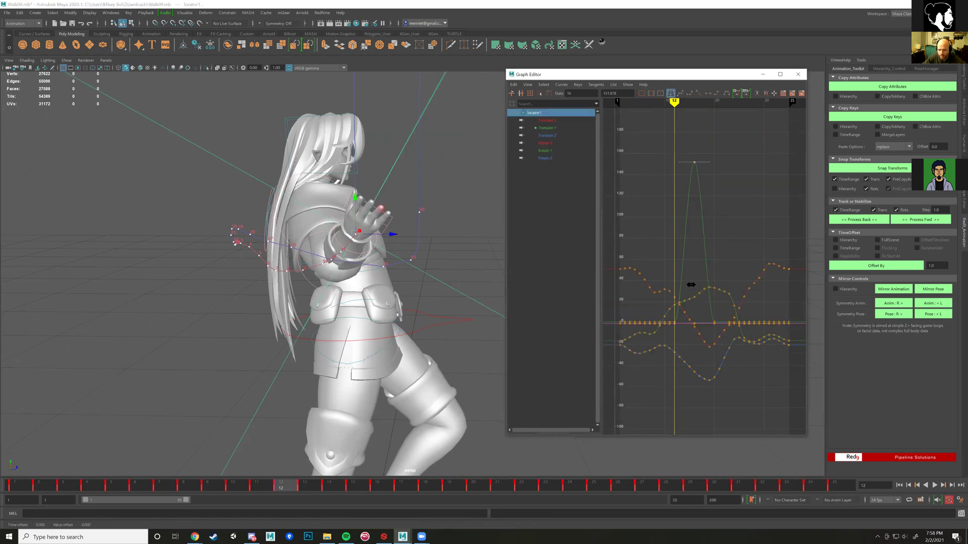
{"action": "left_click", "coordinate": [551, 129]}
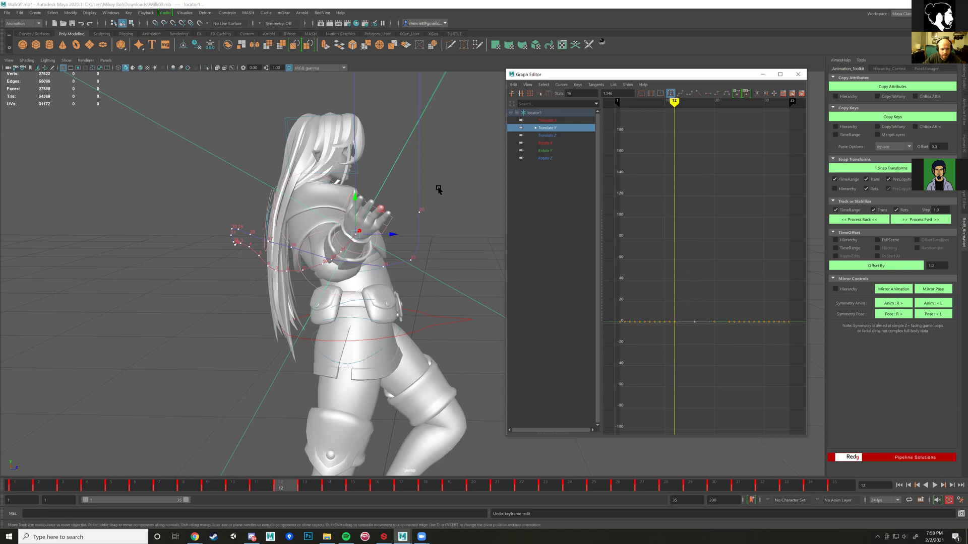
- Scrub and play back the walk with the whole figure in view, checking the motion trail up to frame 16
{"action": "scroll", "coordinate": [438, 189], "scroll_direction": "down", "scroll_amount": 10}
{"action": "middle_click_drag", "start_coordinate": [429, 151], "coordinate": [403, 282], "text": "alt"}
{"action": "middle_click_drag", "start_coordinate": [423, 324], "coordinate": [399, 222], "text": "alt"}
{"action": "scroll", "coordinate": [438, 235], "scroll_direction": "up", "scroll_amount": 10}
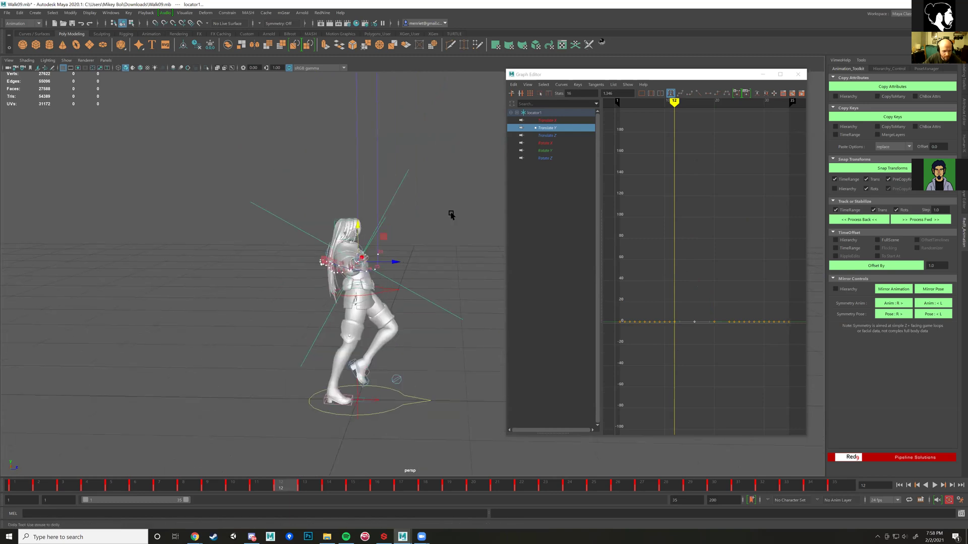
{"action": "scroll", "coordinate": [418, 177], "scroll_direction": "up", "scroll_amount": 3}
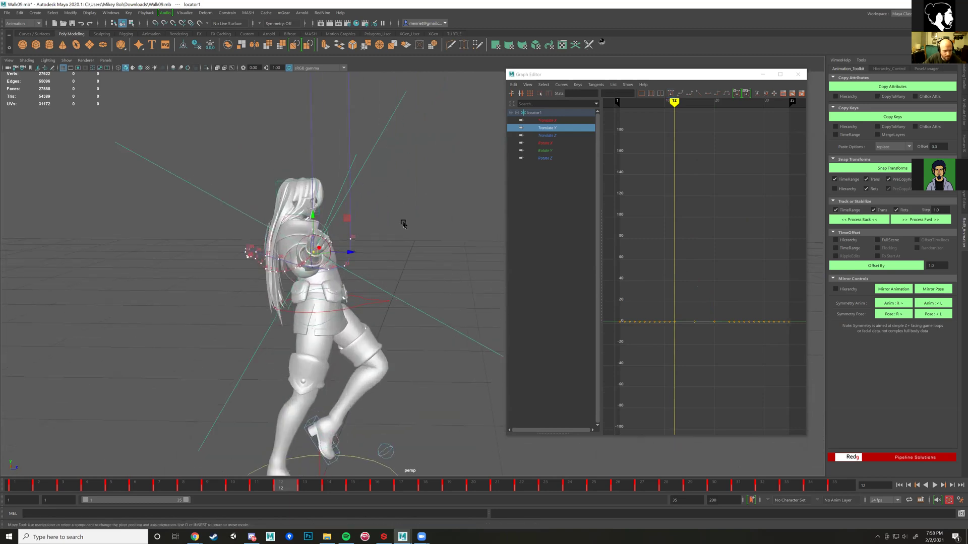
{"action": "left_click_drag", "start_coordinate": [294, 490], "coordinate": [60, 463]}
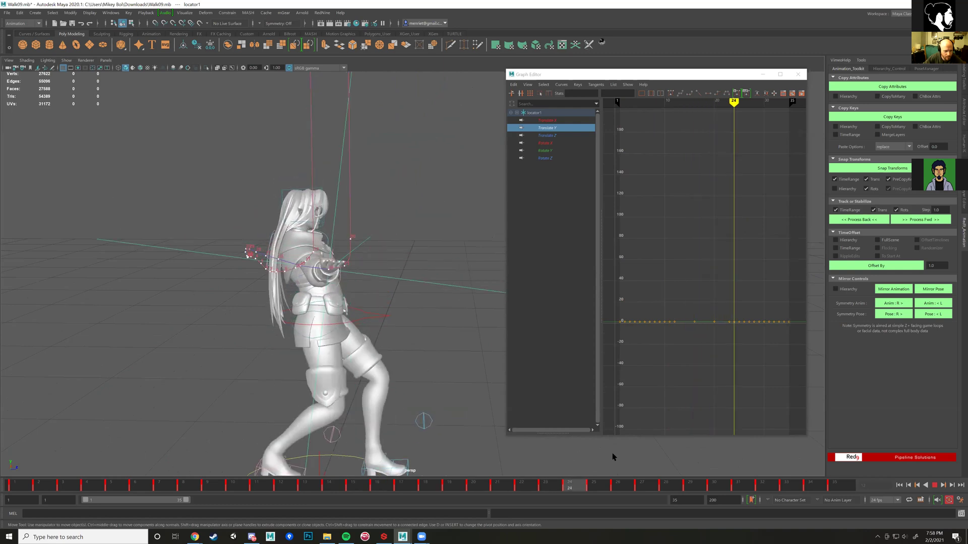
{"action": "left_click", "coordinate": [370, 478]}
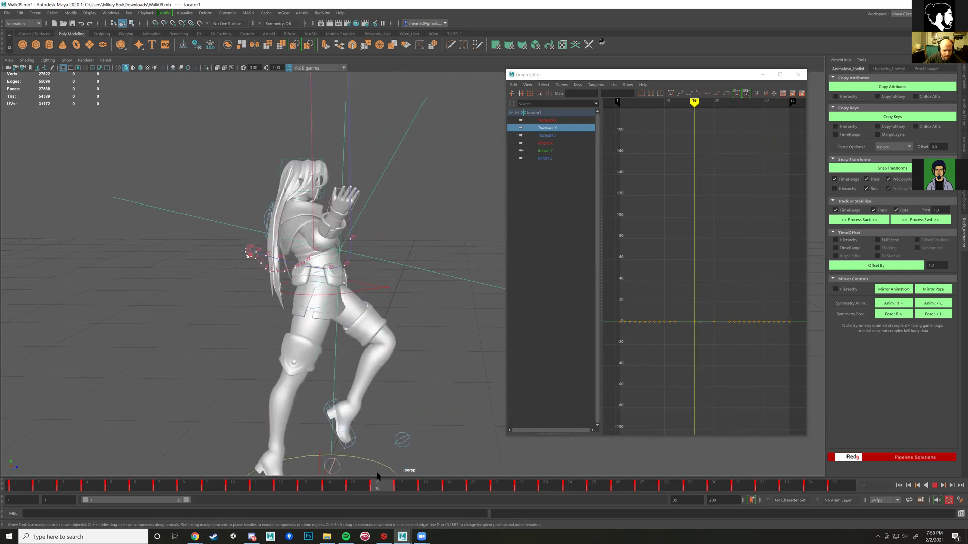
- Delete the distorted motion trail, and create a new editable motion trail for the locator
{"action": "left_click", "coordinate": [350, 99]}
{"action": "left_click", "coordinate": [349, 98]}
{"action": "left_click", "coordinate": [365, 92]}
{"action": "left_click", "coordinate": [310, 95]}
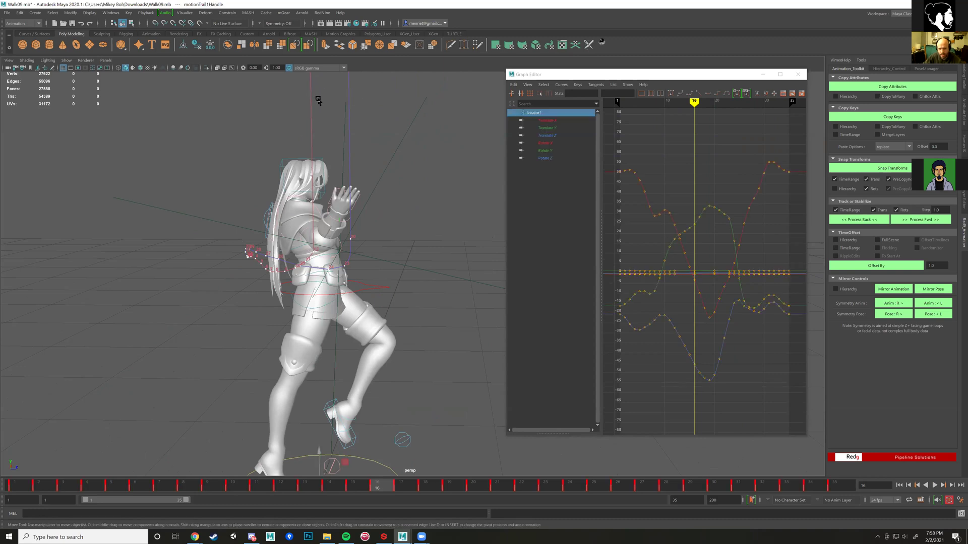
{"action": "left_click", "coordinate": [348, 129]}
{"action": "left_click", "coordinate": [350, 144]}
{"action": "left_click", "coordinate": [350, 144]}
{"action": "left_click_drag", "start_coordinate": [400, 195], "coordinate": [370, 115]}
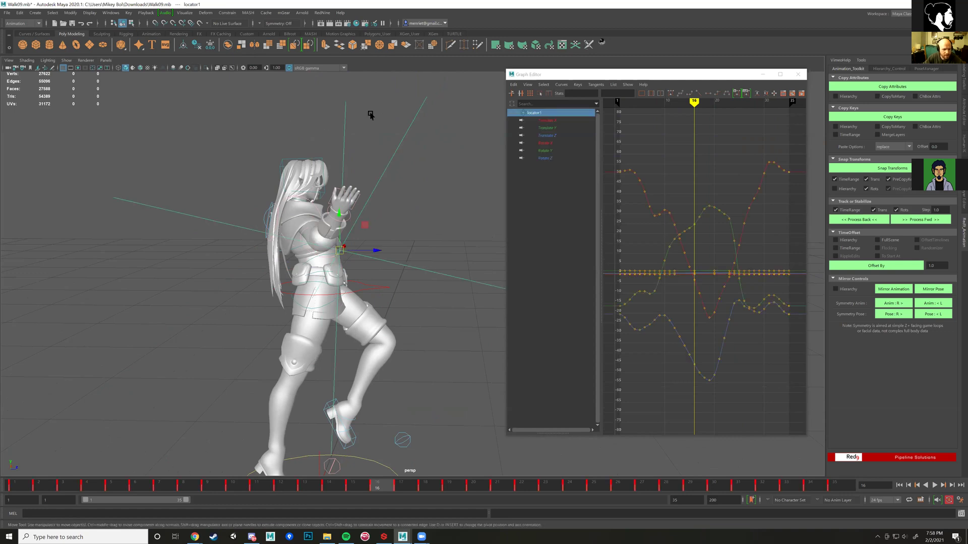
{"action": "left_click", "coordinate": [180, 15]}
{"action": "left_click", "coordinate": [201, 33]}
- Examine the new motion trail from the side and from above, and play back the walk from frame 1
{"action": "scroll", "coordinate": [417, 210], "scroll_direction": "up", "scroll_amount": 5}
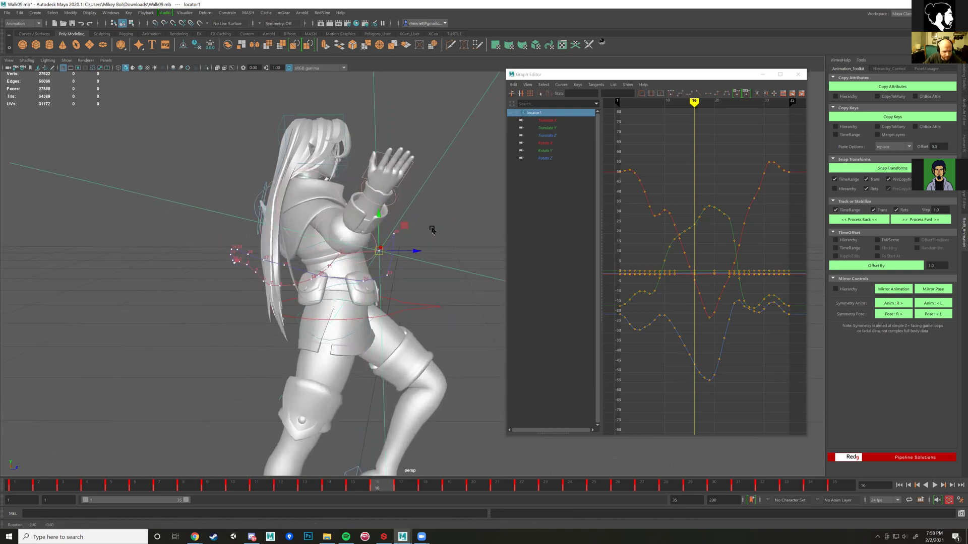
{"action": "left_click_drag", "start_coordinate": [405, 263], "coordinate": [397, 160], "text": "alt"}
{"action": "left_click_drag", "start_coordinate": [368, 212], "coordinate": [428, 242]}
{"action": "left_click", "coordinate": [24, 485]}
{"action": "key", "text": "alt+v"}
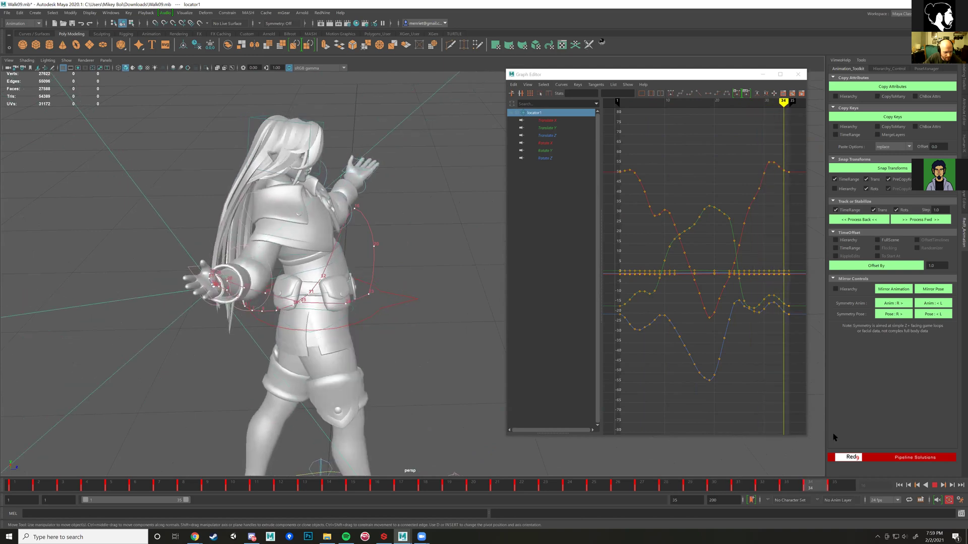
- Delete the locator's keys from frame 29 to frame 34 after checking the trail closely around the right hand
{"action": "left_click_drag", "start_coordinate": [539, 440], "coordinate": [410, 403]}
{"action": "middle_click_drag", "start_coordinate": [254, 317], "coordinate": [311, 295], "text": "alt"}
{"action": "right_click_drag", "start_coordinate": [311, 294], "coordinate": [326, 280], "text": "alt"}
{"action": "left_click_drag", "start_coordinate": [325, 279], "coordinate": [355, 255], "text": "alt"}
{"action": "right_click_drag", "start_coordinate": [356, 255], "coordinate": [383, 231], "text": "alt"}
{"action": "left_click_drag", "start_coordinate": [382, 232], "coordinate": [372, 242], "text": "alt"}
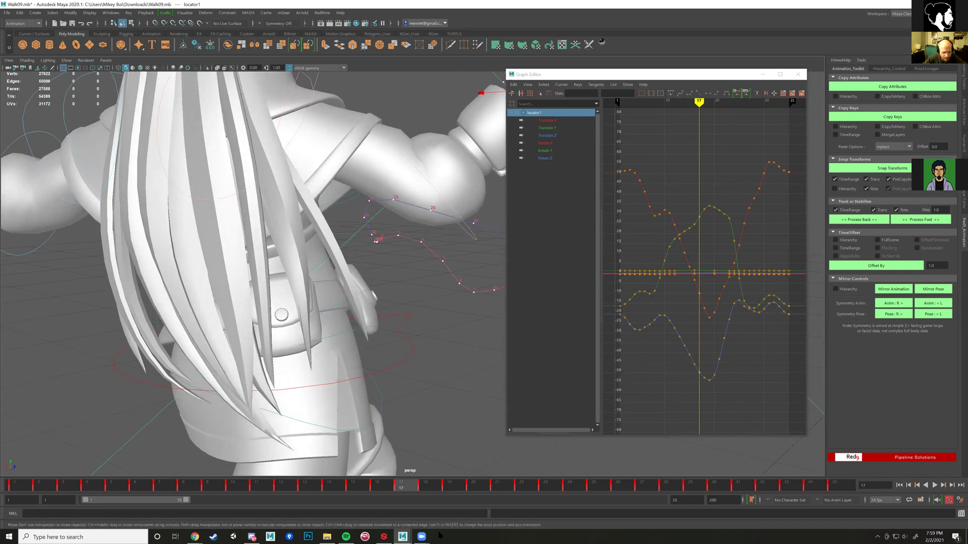
{"action": "key", "text": "alt+v"}
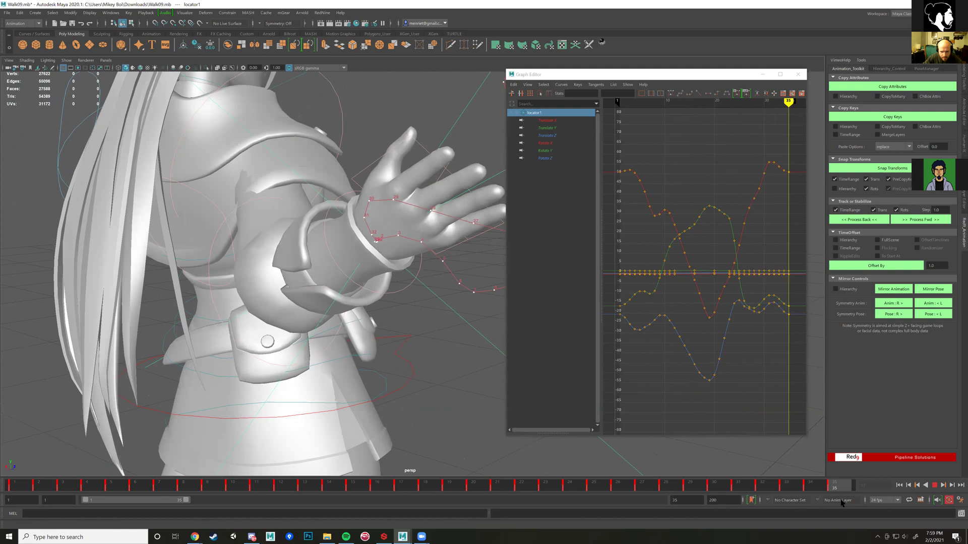
{"action": "left_click", "coordinate": [812, 486]}
{"action": "left_click_drag", "start_coordinate": [815, 488], "coordinate": [698, 487], "text": "shift"}
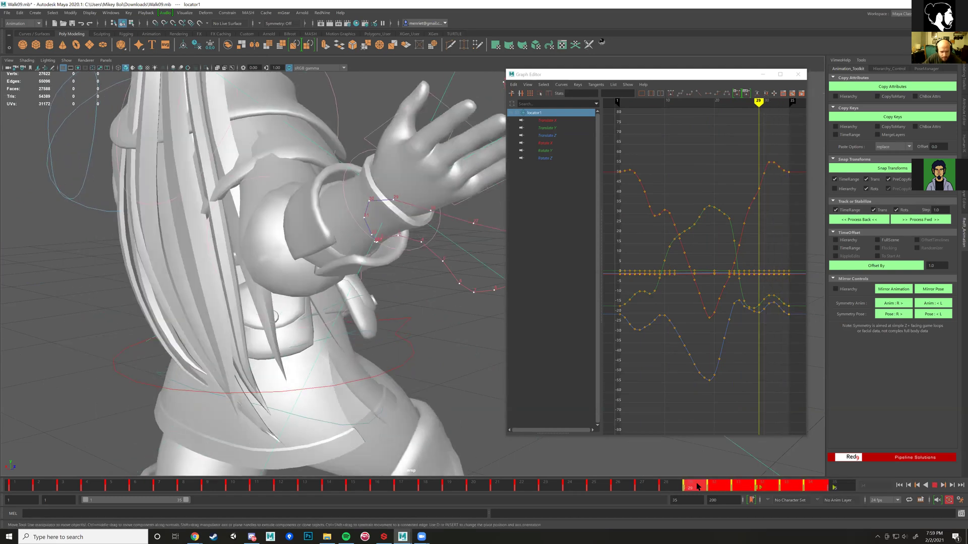
{"action": "right_click", "coordinate": [719, 487]}
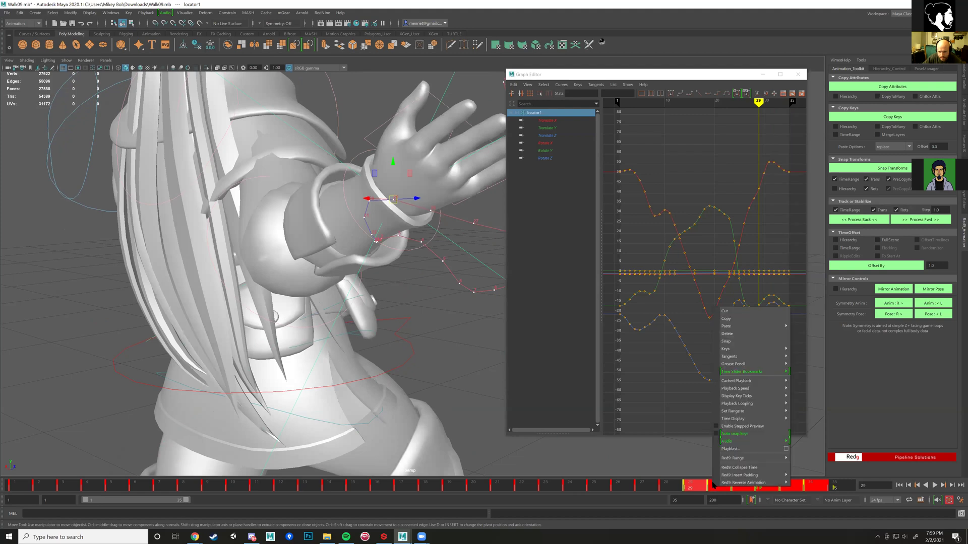
{"action": "left_click", "coordinate": [738, 335]}
- Move the locator slightly up and back at frame 32 to reshape the rear end of the hand's arc
{"action": "left_click_drag", "start_coordinate": [384, 314], "coordinate": [379, 313], "text": "alt"}
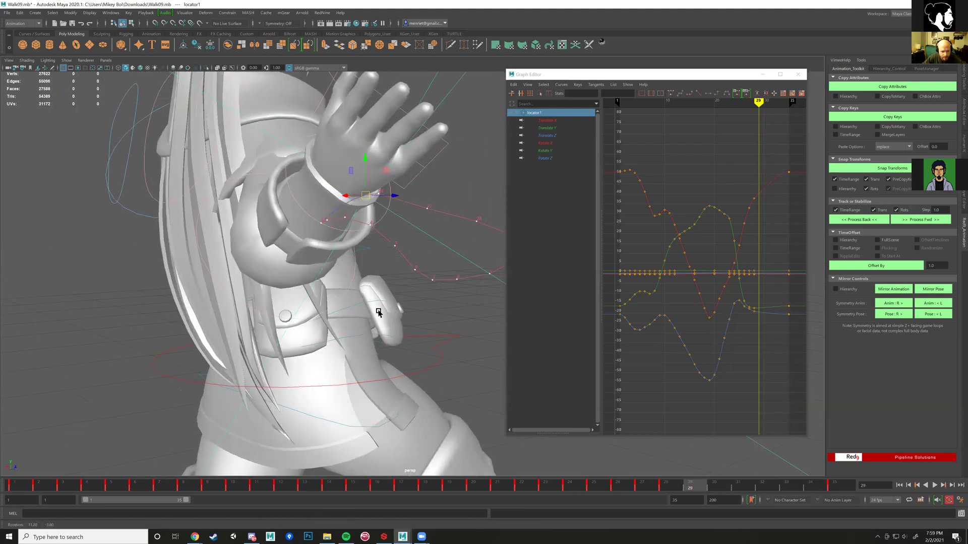
{"action": "key", "text": "alt+v"}
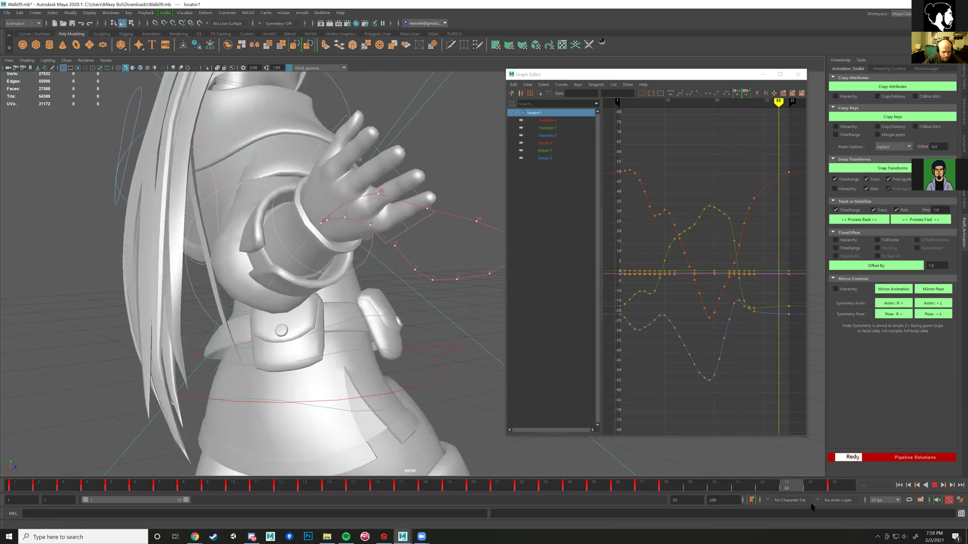
{"action": "key", "text": "alt+v"}
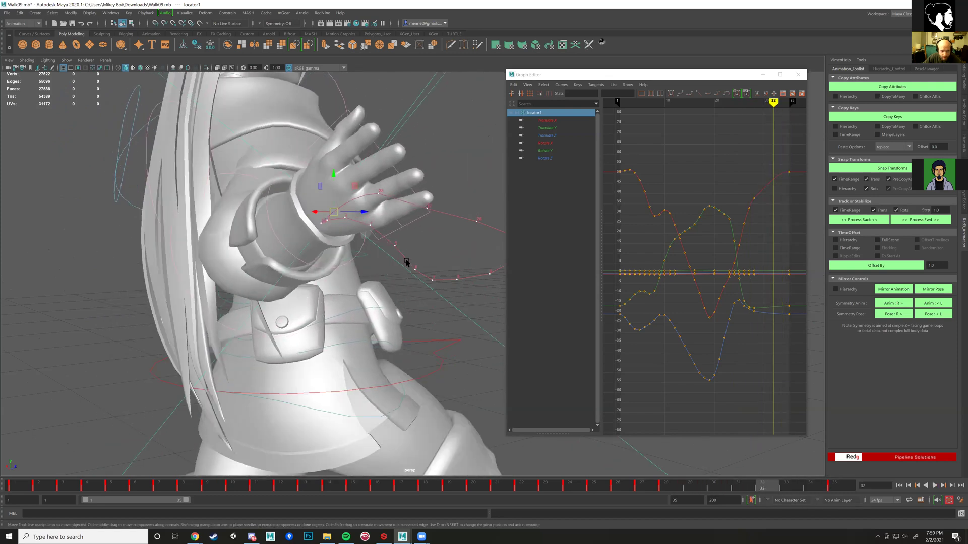
{"action": "left_click_drag", "start_coordinate": [334, 215], "coordinate": [325, 205]}
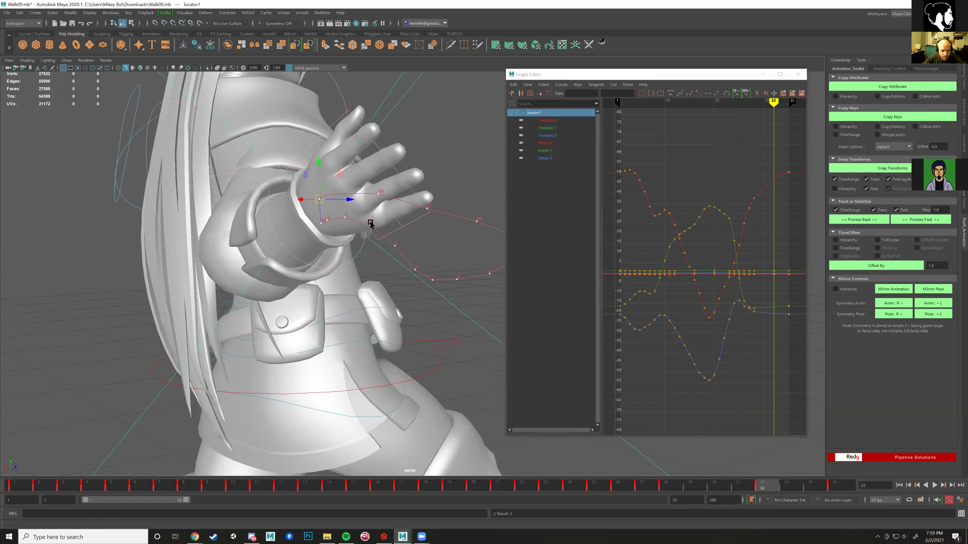
{"action": "left_click_drag", "start_coordinate": [378, 233], "coordinate": [357, 253], "text": "alt"}
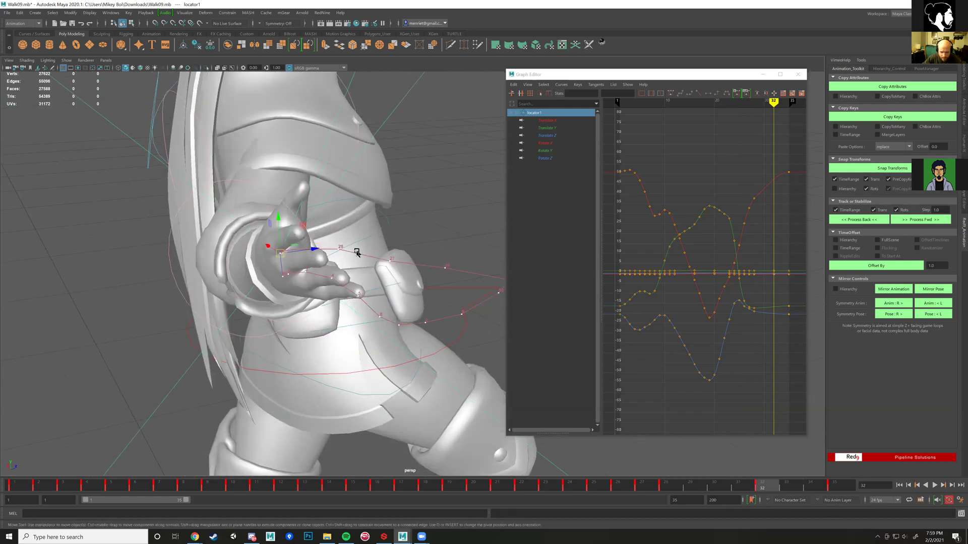
- Delete the locator's keys from frame 2 to frame 6
{"action": "left_click_drag", "start_coordinate": [837, 489], "coordinate": [139, 498]}
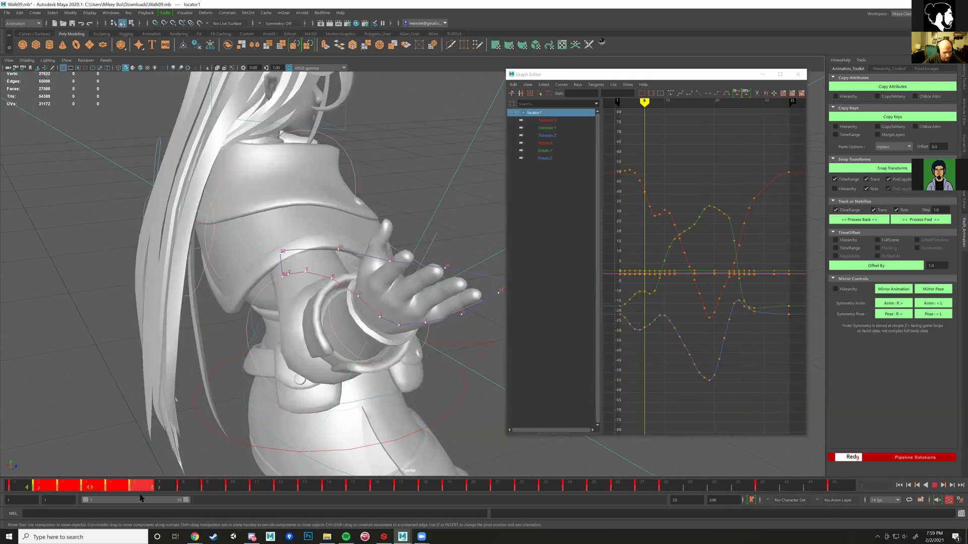
{"action": "right_click", "coordinate": [147, 498]}
{"action": "left_click", "coordinate": [165, 339]}
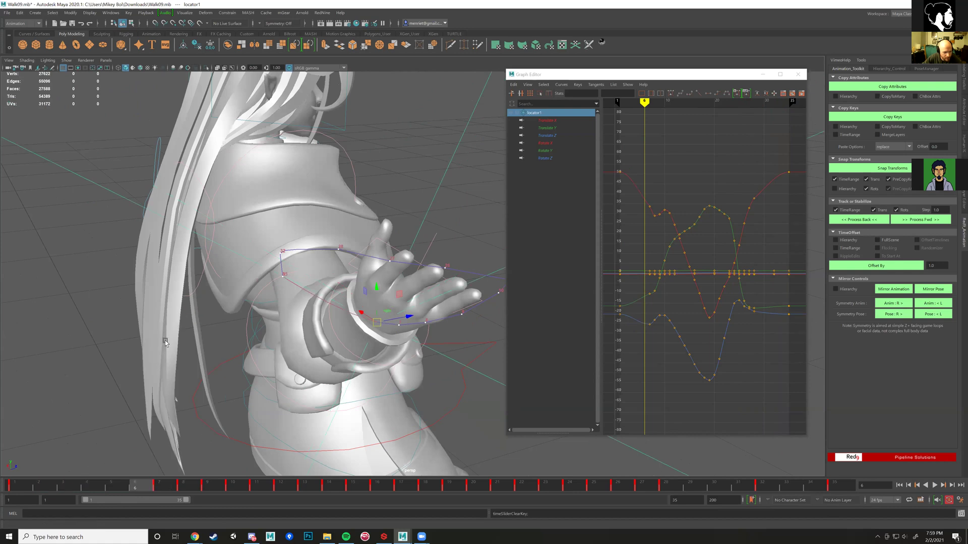
- Move the locator slightly down and back at frame 3, and play back the change
{"action": "left_click_drag", "start_coordinate": [120, 491], "coordinate": [4, 463]}
{"action": "key", "text": "alt+v"}
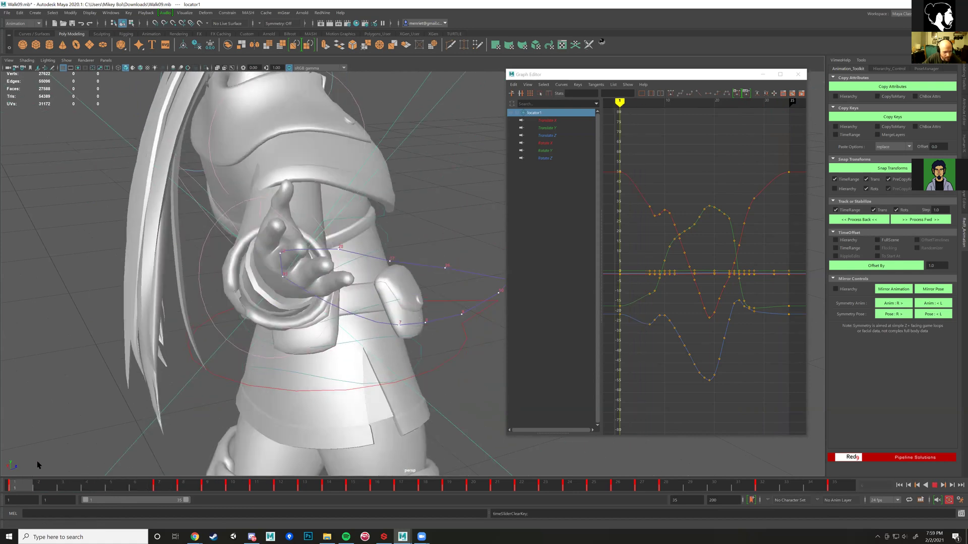
{"action": "key", "text": "alt+v"}
{"action": "key", "text": "w"}
{"action": "left_click_drag", "start_coordinate": [308, 291], "coordinate": [293, 300]}
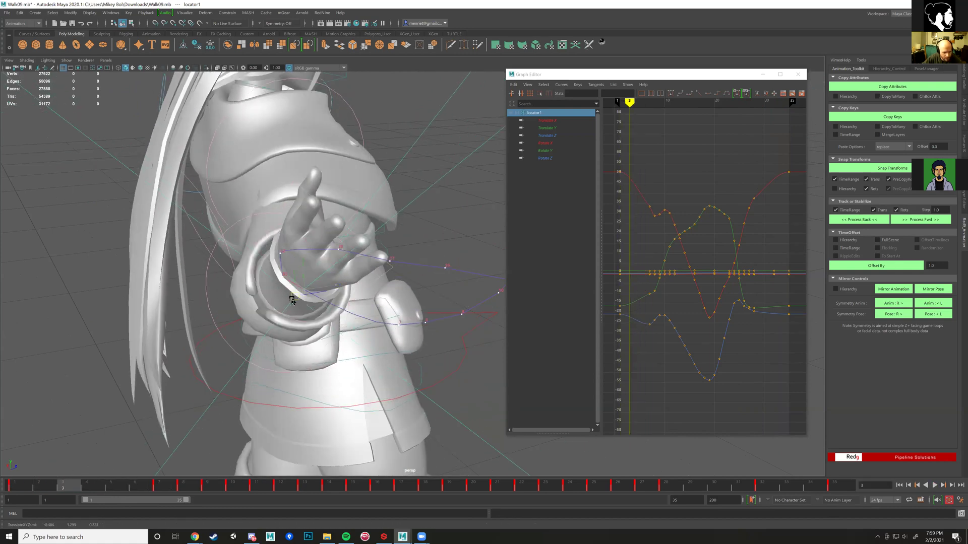
{"action": "key", "text": "alt+v"}
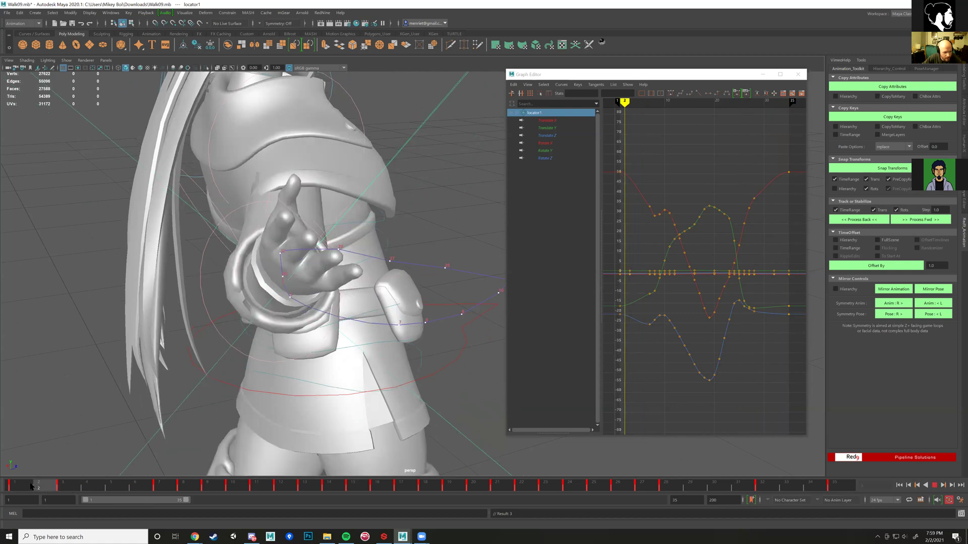
- Examine the locator's motion trail from the side and from above while playing back the walk
{"action": "left_click_drag", "start_coordinate": [197, 491], "coordinate": [306, 489]}
{"action": "right_click_drag", "start_coordinate": [409, 348], "coordinate": [311, 310], "text": "alt"}
{"action": "middle_click_drag", "start_coordinate": [310, 310], "coordinate": [335, 310], "text": "alt"}
{"action": "left_click_drag", "start_coordinate": [335, 310], "coordinate": [292, 308], "text": "alt"}
{"action": "right_click_drag", "start_coordinate": [438, 297], "coordinate": [426, 301], "text": "alt"}
{"action": "left_click_drag", "start_coordinate": [425, 301], "coordinate": [422, 357], "text": "alt"}
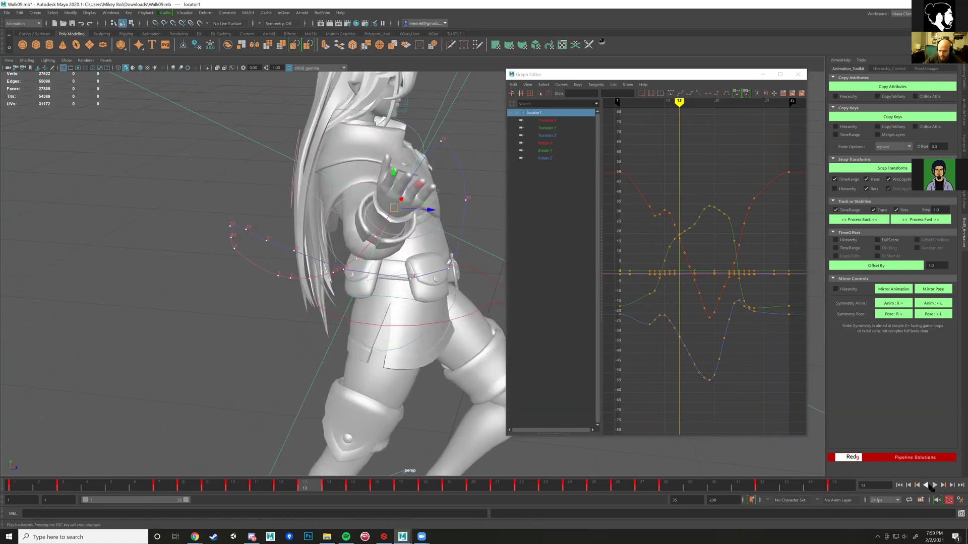
{"action": "left_click", "coordinate": [934, 486]}
{"action": "right_click_drag", "start_coordinate": [376, 371], "coordinate": [302, 326], "text": "alt"}
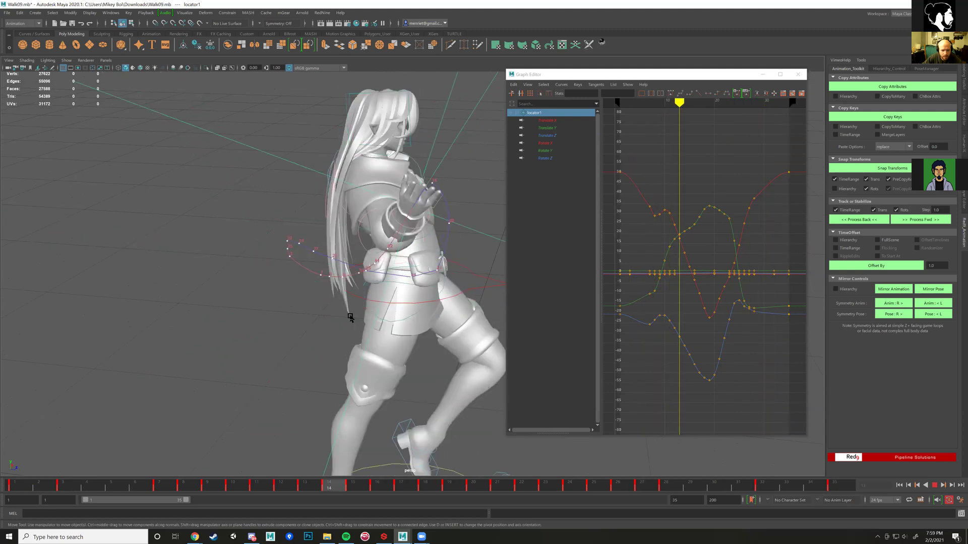
{"action": "right_click_drag", "start_coordinate": [358, 316], "coordinate": [371, 295], "text": "alt"}
{"action": "mouse_move", "coordinate": [358, 288]}
{"action": "left_mouse_down", "text": "alt"}
{"action": "mouse_move", "coordinate": [362, 334]}
{"action": "mouse_move", "coordinate": [336, 331]}
{"action": "left_mouse_up", "text": "alt"}
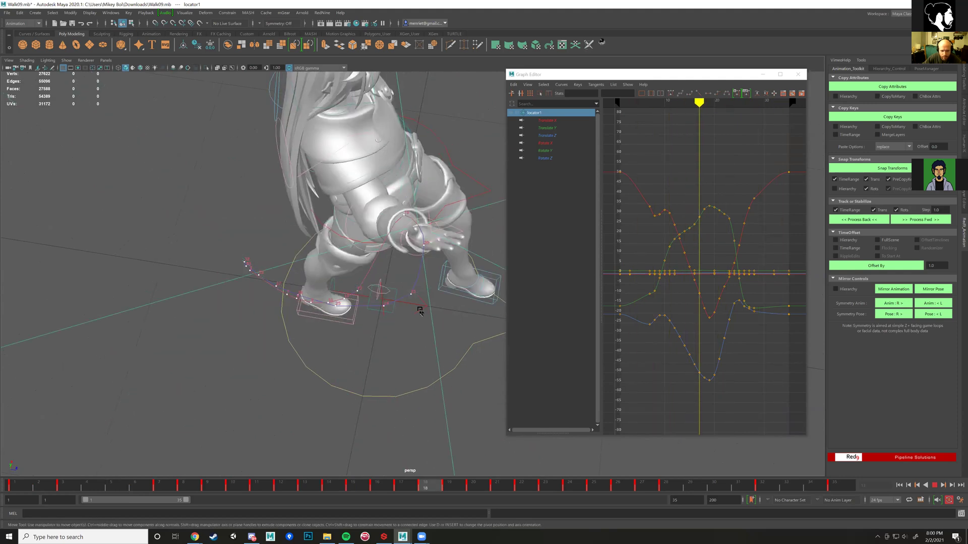
- Delete the locator's keys from frame 22 to frame 27
{"action": "left_click_drag", "start_coordinate": [593, 490], "coordinate": [639, 496]}
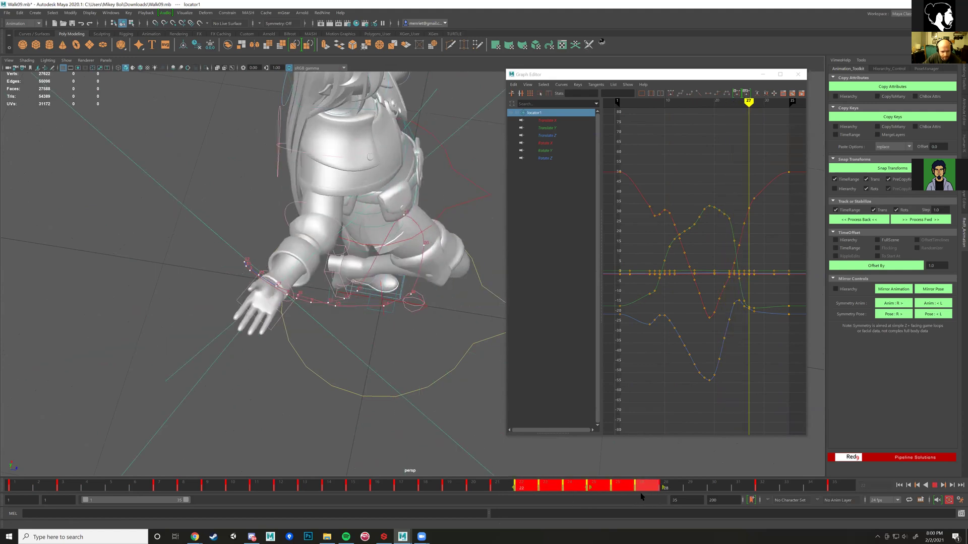
{"action": "right_click", "coordinate": [641, 497]}
{"action": "left_click", "coordinate": [661, 338]}
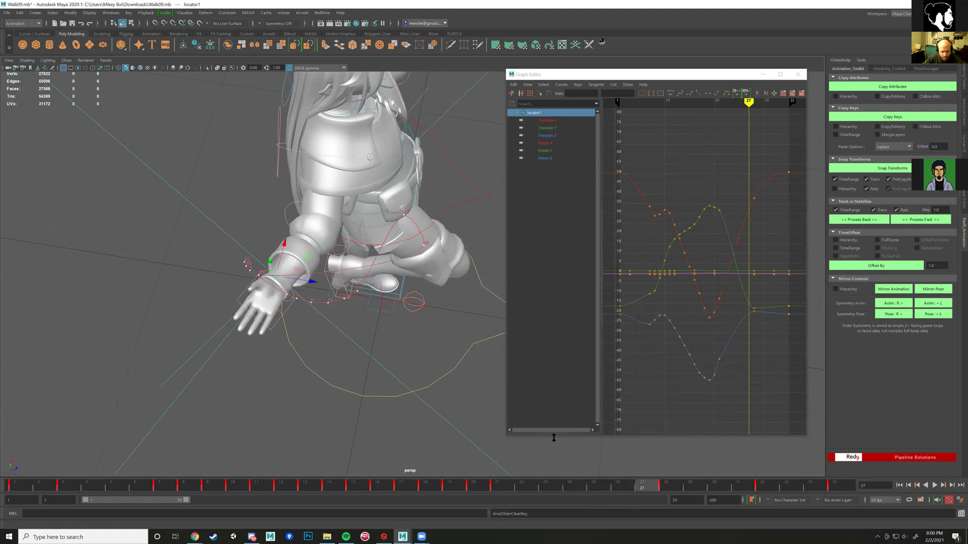
- Move the locator outward along X at frame 24 to widen the arc of the hand's backward swing
{"action": "key", "text": "alt+v"}
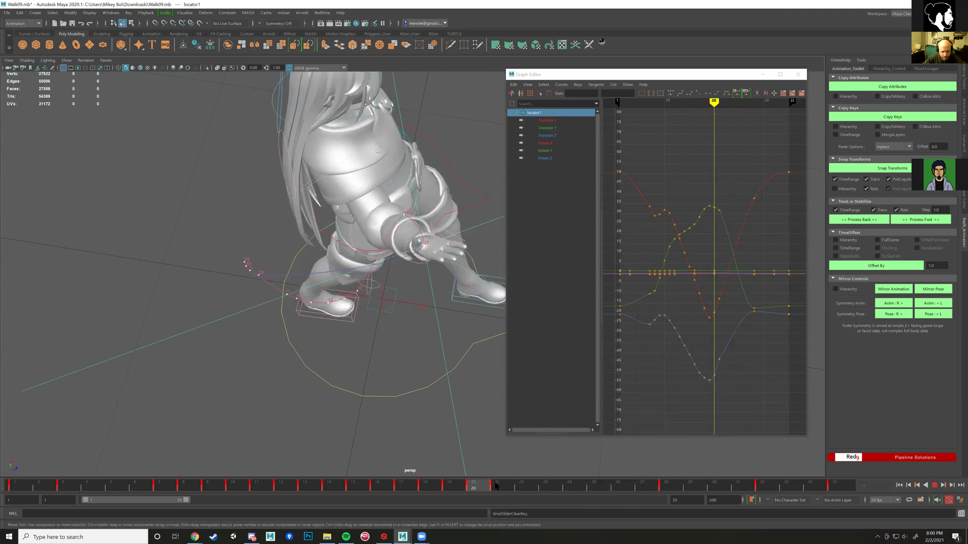
{"action": "left_click", "coordinate": [655, 492]}
{"action": "left_click", "coordinate": [577, 486]}
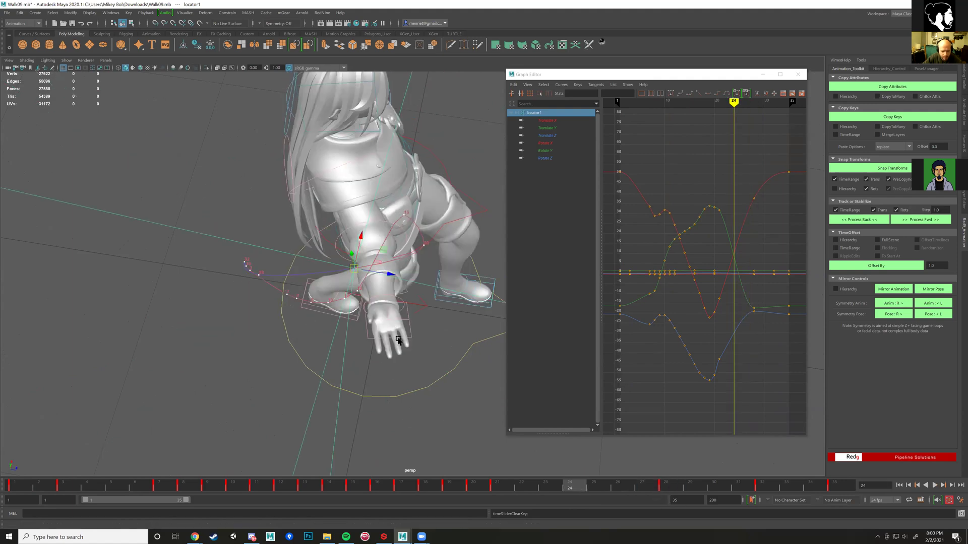
{"action": "left_click_drag", "start_coordinate": [359, 237], "coordinate": [352, 271]}
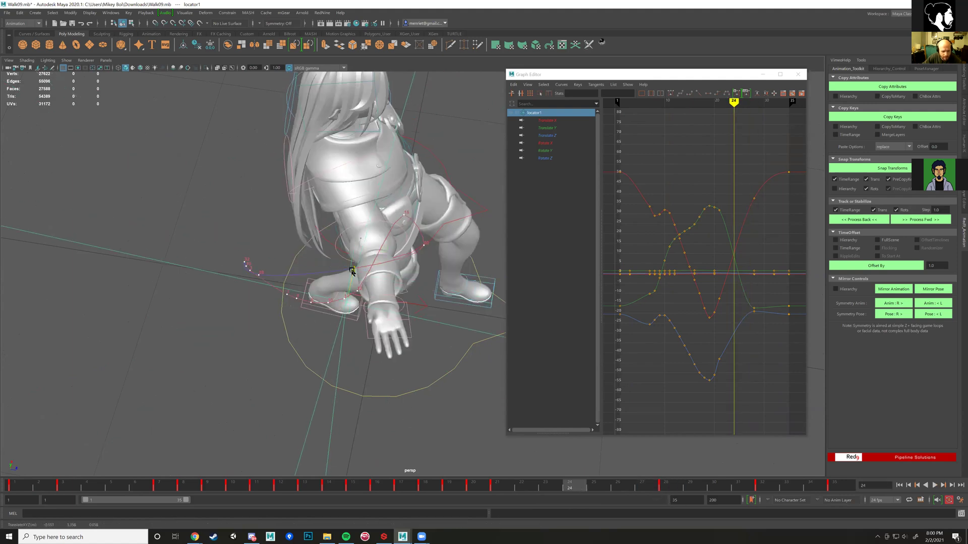
{"action": "left_click_drag", "start_coordinate": [402, 318], "coordinate": [424, 256], "text": "alt"}
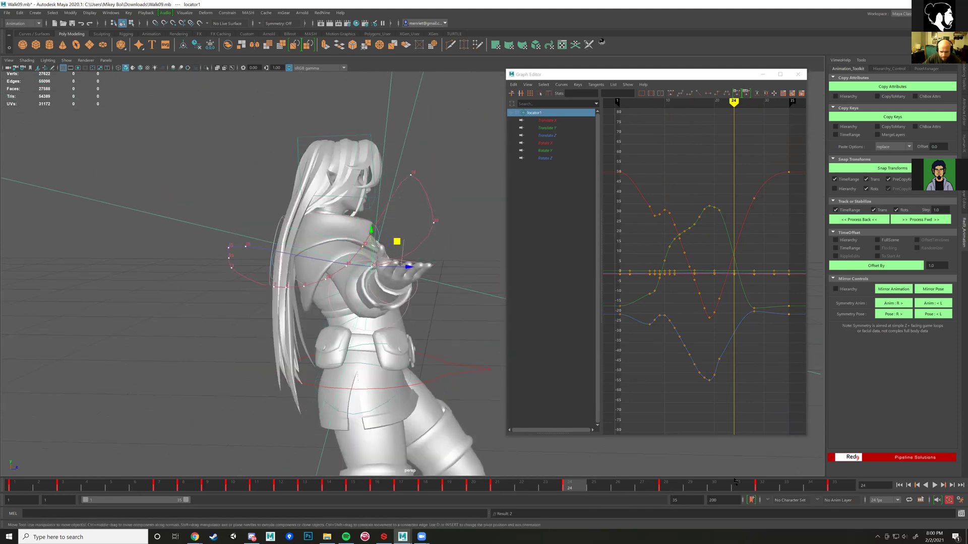
- Retime the locator's keys at frames 24, 28 and 32 to frames 26, 30 and 33
{"action": "left_click_drag", "start_coordinate": [756, 488], "coordinate": [669, 488], "text": "shift"}
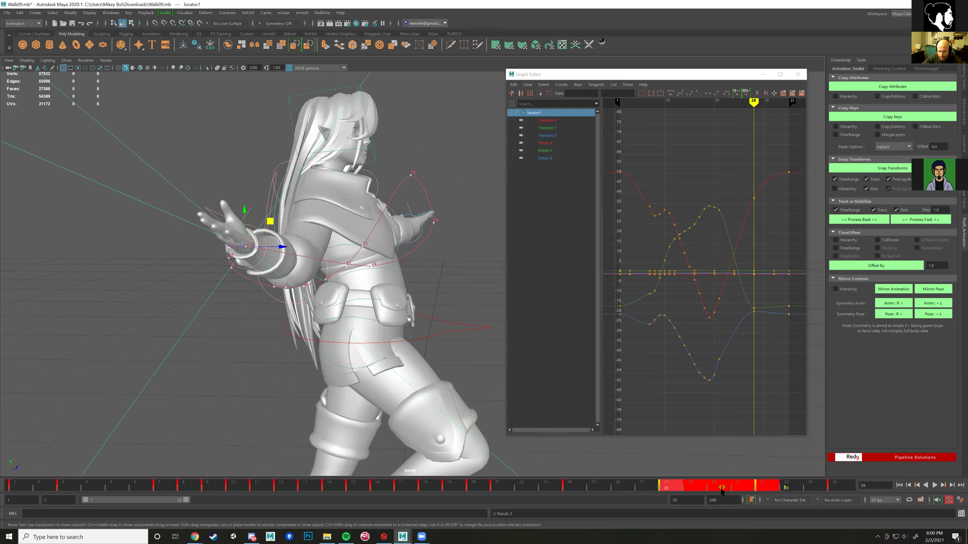
{"action": "left_click", "coordinate": [815, 487]}
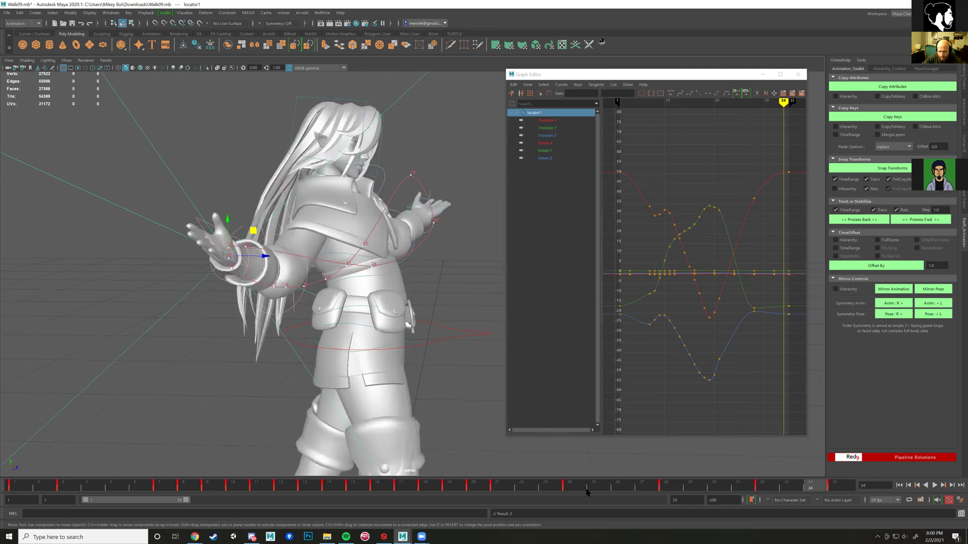
{"action": "left_click", "coordinate": [658, 488]}
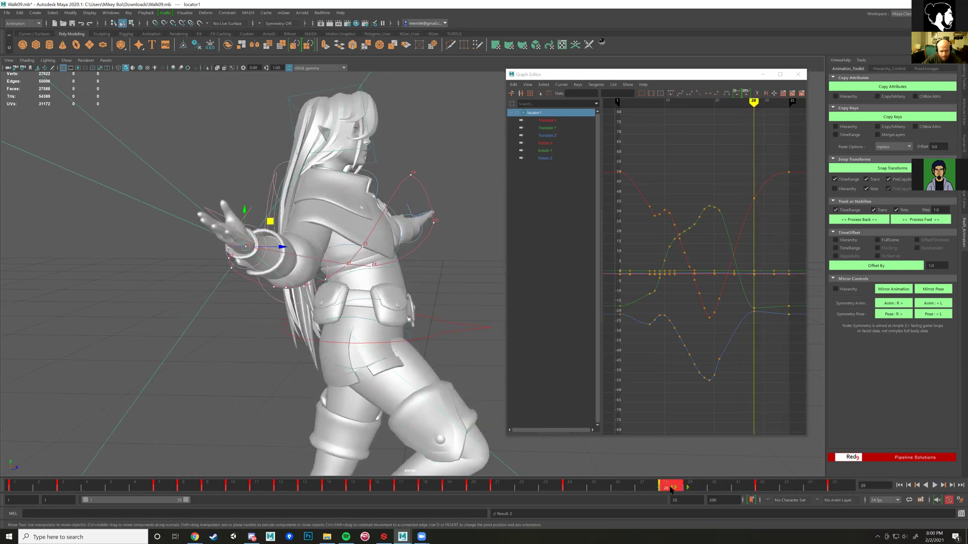
{"action": "left_click_drag", "start_coordinate": [693, 490], "coordinate": [700, 489]}
{"action": "mouse_move", "coordinate": [758, 486]}
{"action": "left_mouse_down"}
{"action": "mouse_move", "coordinate": [457, 479]}
{"action": "mouse_move", "coordinate": [618, 489]}
{"action": "mouse_move", "coordinate": [499, 491]}
{"action": "mouse_move", "coordinate": [764, 489]}
{"action": "left_mouse_up"}
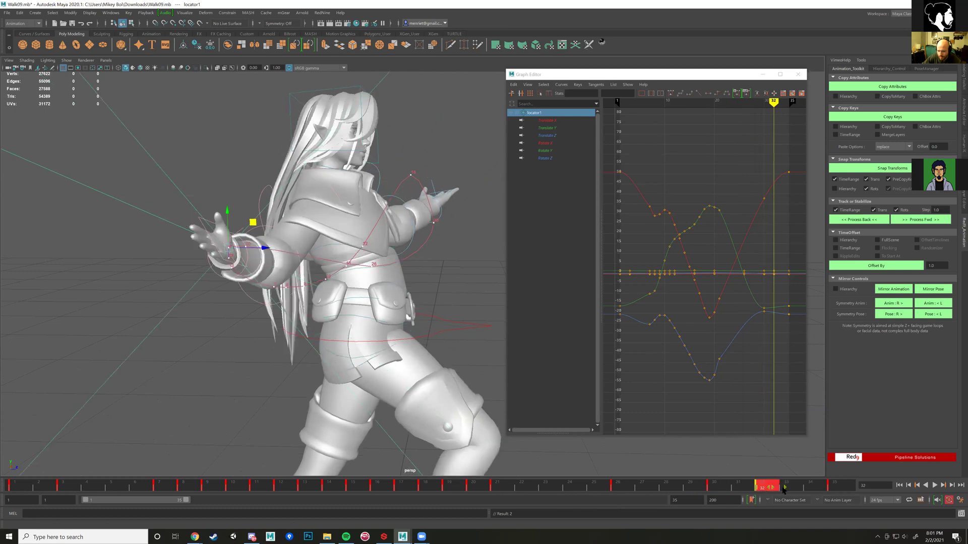
- Play back the retimed arm swing, and inspect the hand and its motion trail at frame 16
{"action": "key", "text": "alt+v"}
{"action": "left_click", "coordinate": [935, 486]}
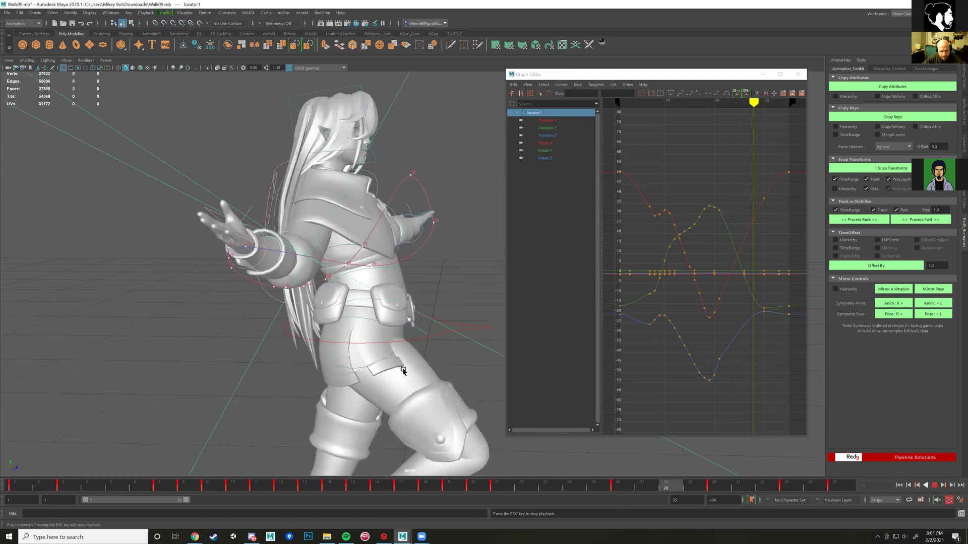
{"action": "left_click_drag", "start_coordinate": [413, 384], "coordinate": [504, 358], "text": "alt"}
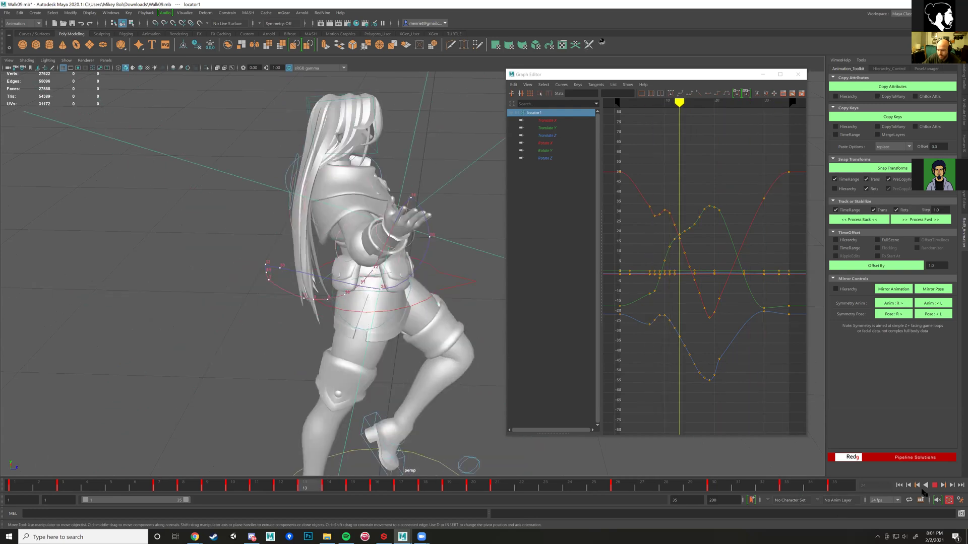
{"action": "key", "text": "Escape"}
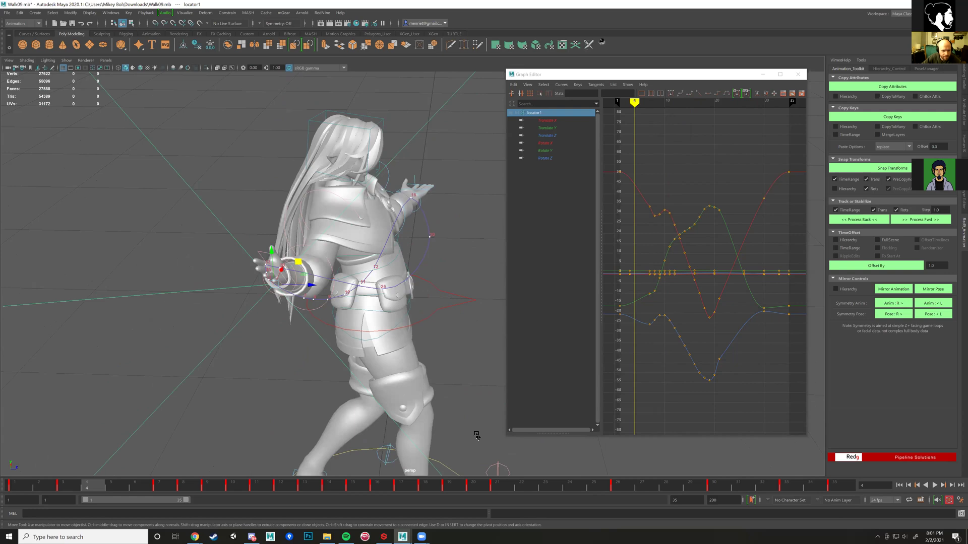
{"action": "left_click_drag", "start_coordinate": [711, 488], "coordinate": [377, 443]}
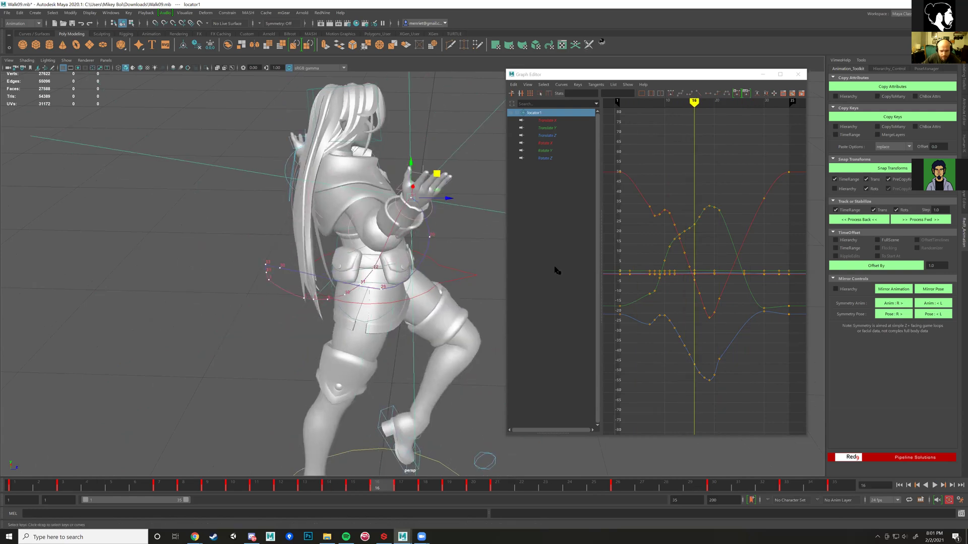
{"action": "left_click_drag", "start_coordinate": [414, 244], "coordinate": [432, 271], "text": "alt"}
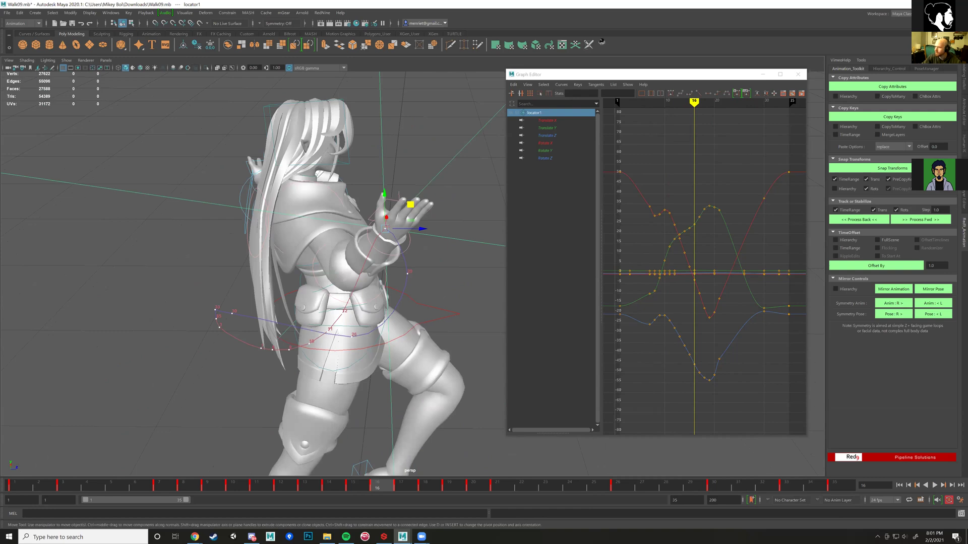
{"action": "left_click", "coordinate": [435, 264]}
{"action": "mouse_move", "coordinate": [435, 264]}
{"action": "left_mouse_down", "text": "alt"}
{"action": "mouse_move", "coordinate": [428, 258]}
{"action": "mouse_move", "coordinate": [445, 265]}
{"action": "left_mouse_up", "text": "alt"}
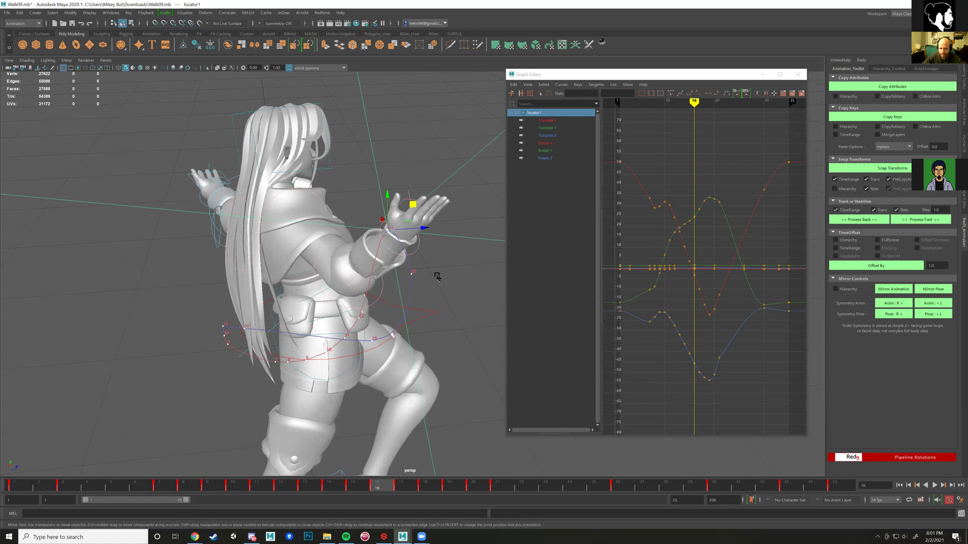
- Switch the right arm to IK by setting the IK/FK attribute on the right hand control to 1
{"action": "left_click", "coordinate": [416, 248]}
{"action": "left_click", "coordinate": [416, 248]}
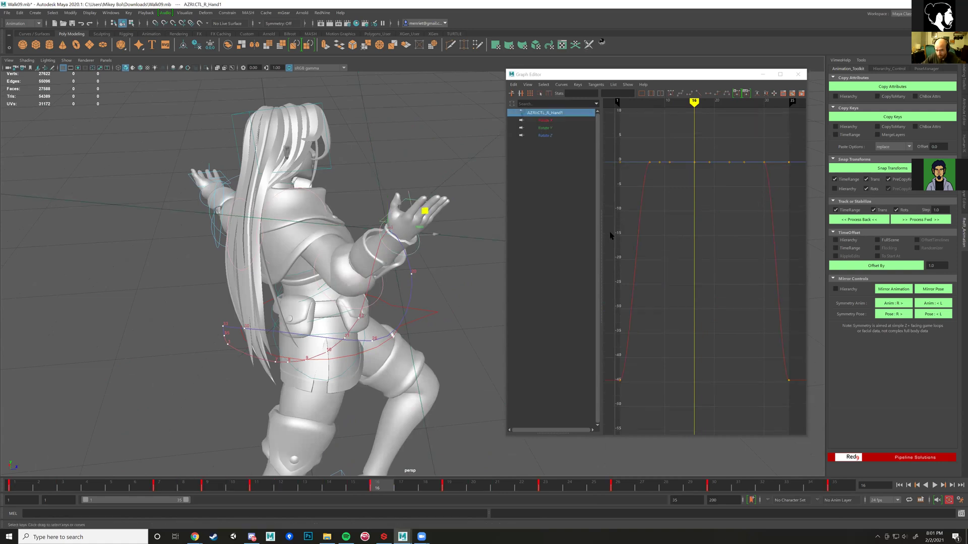
{"action": "left_click", "coordinate": [962, 106]}
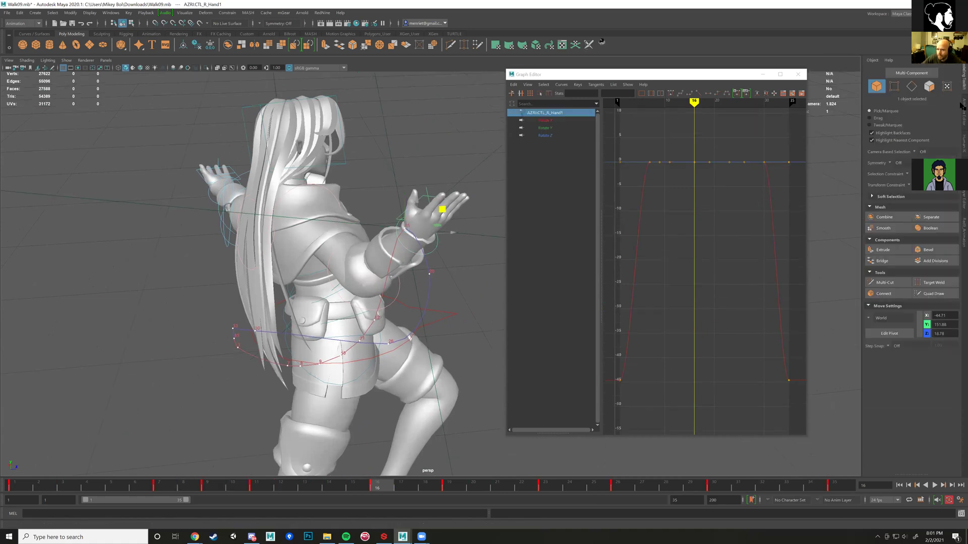
{"action": "left_click", "coordinate": [963, 194]}
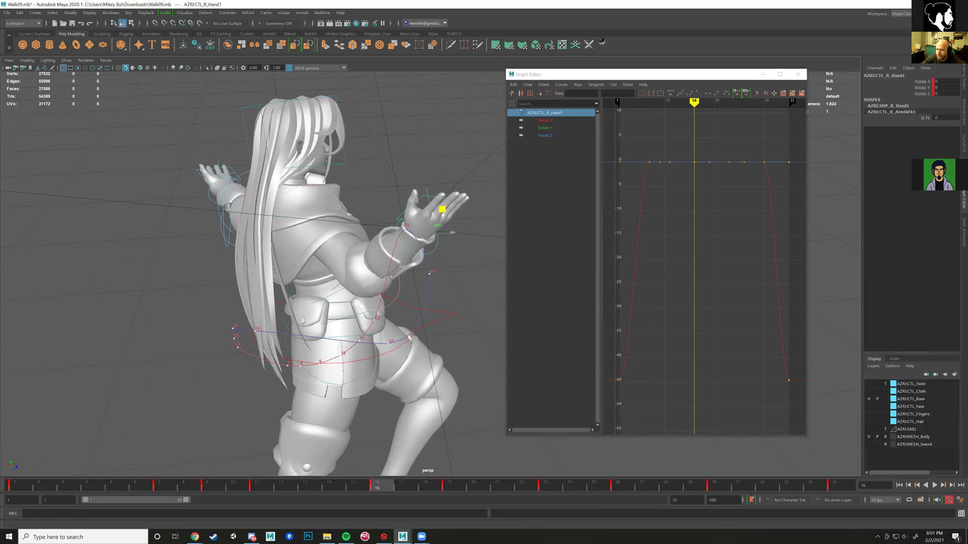
{"action": "left_click", "coordinate": [913, 118]}
{"action": "left_click", "coordinate": [930, 118]}
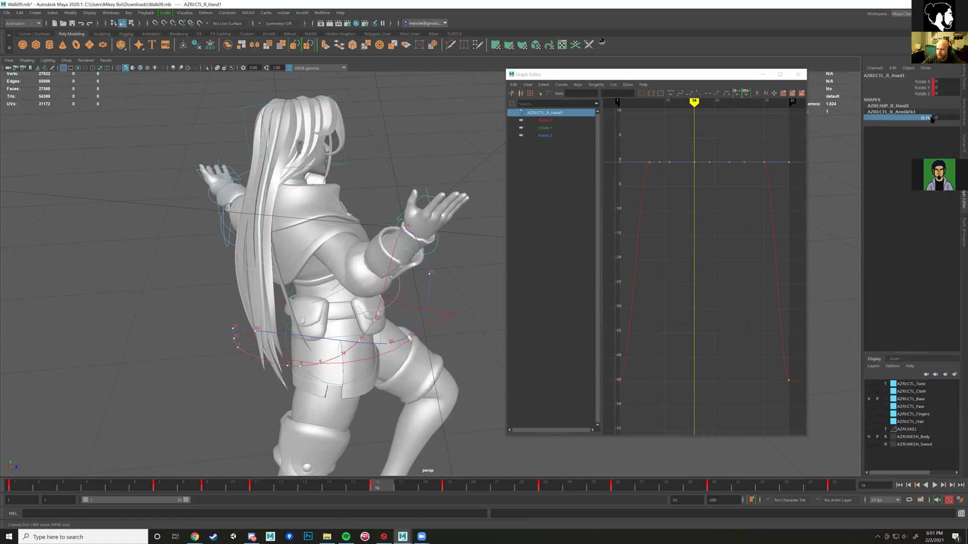
{"action": "middle_click_drag", "start_coordinate": [462, 143], "coordinate": [468, 140]}
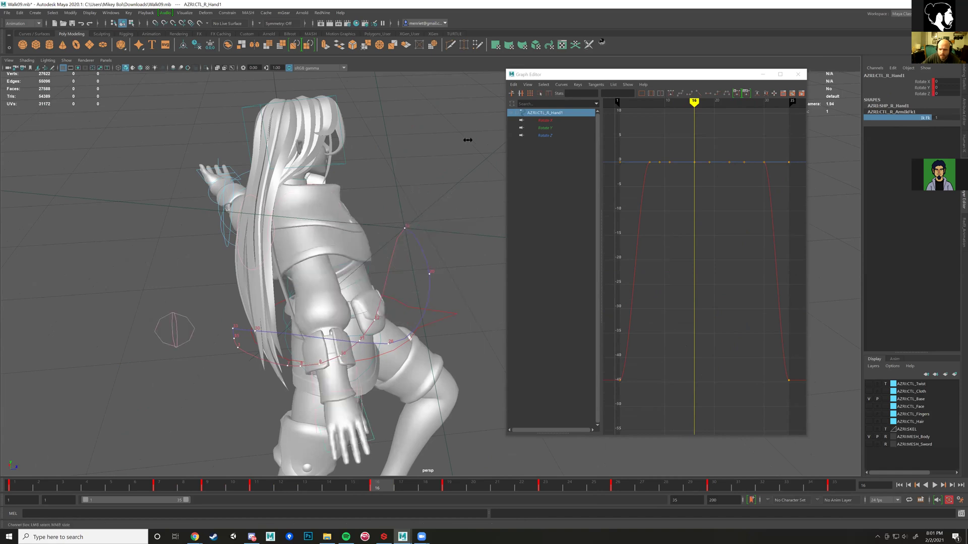
{"action": "left_click_drag", "start_coordinate": [474, 140], "coordinate": [444, 151], "text": "alt"}
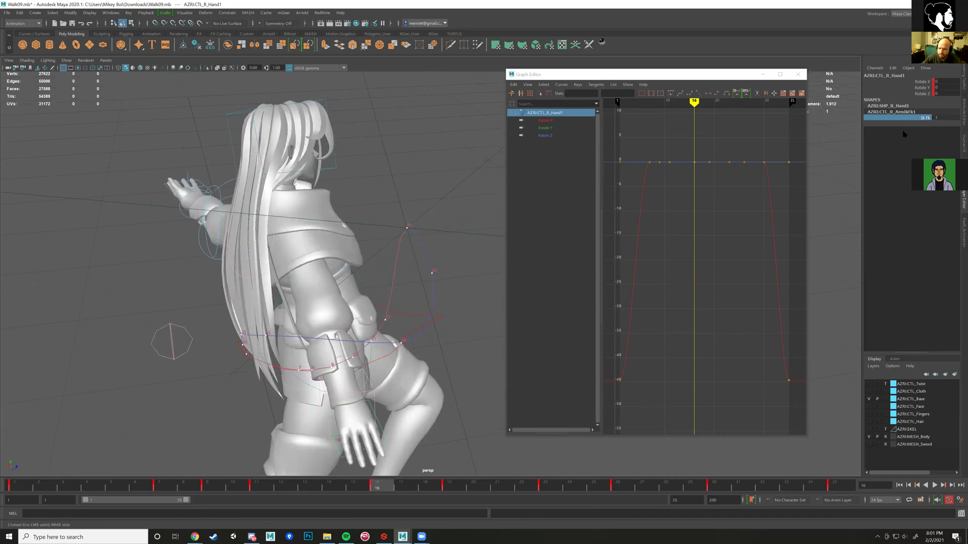
{"action": "double_click", "coordinate": [947, 119]}
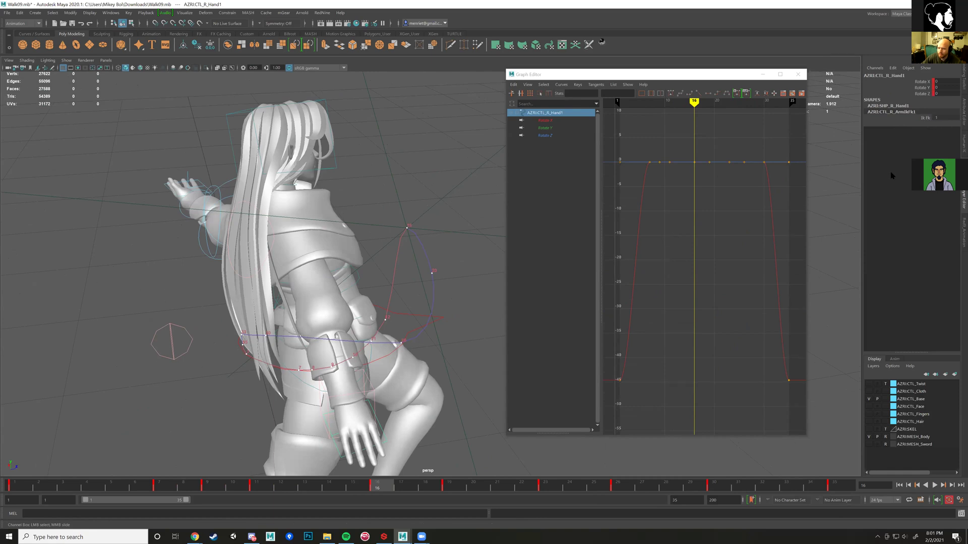
- Snap the right hand IK control to the locator over the time range, starting from frame 1, with Snap Transforms
{"action": "left_click_drag", "start_coordinate": [508, 266], "coordinate": [388, 288], "text": "alt"}
{"action": "left_click", "coordinate": [435, 260]}
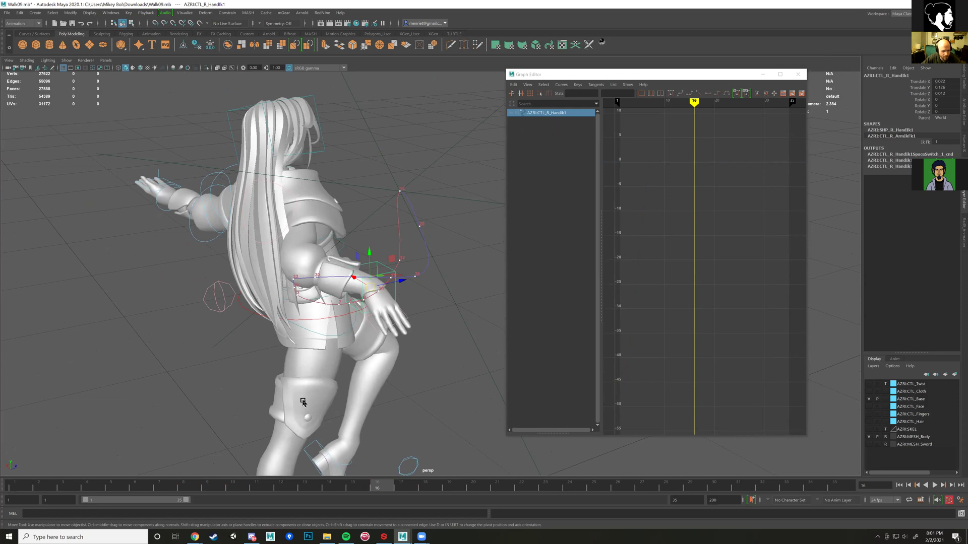
{"action": "left_click", "coordinate": [19, 487]}
{"action": "left_click_drag", "start_coordinate": [49, 495], "coordinate": [19, 492]}
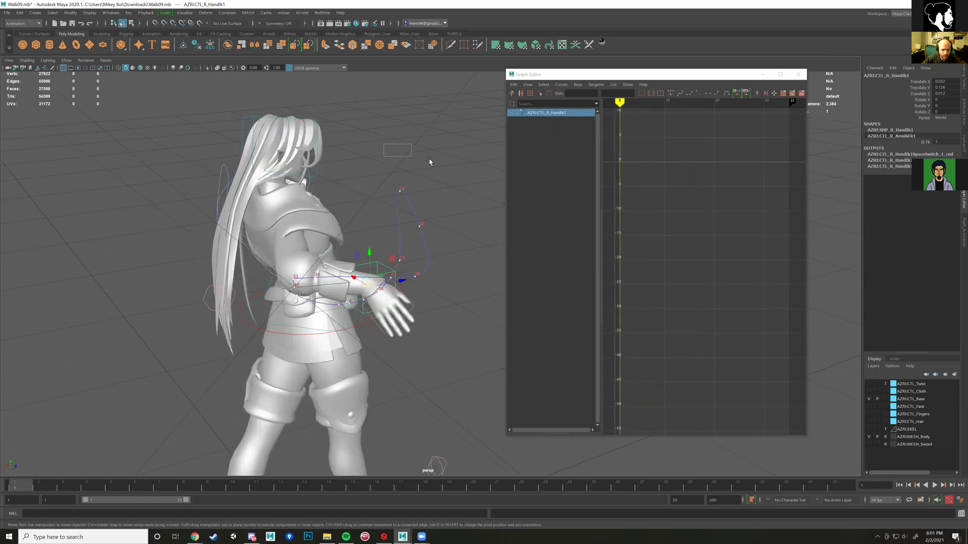
{"action": "left_click_drag", "start_coordinate": [430, 161], "coordinate": [430, 173]}
{"action": "left_click_drag", "start_coordinate": [441, 311], "coordinate": [432, 292], "text": "alt"}
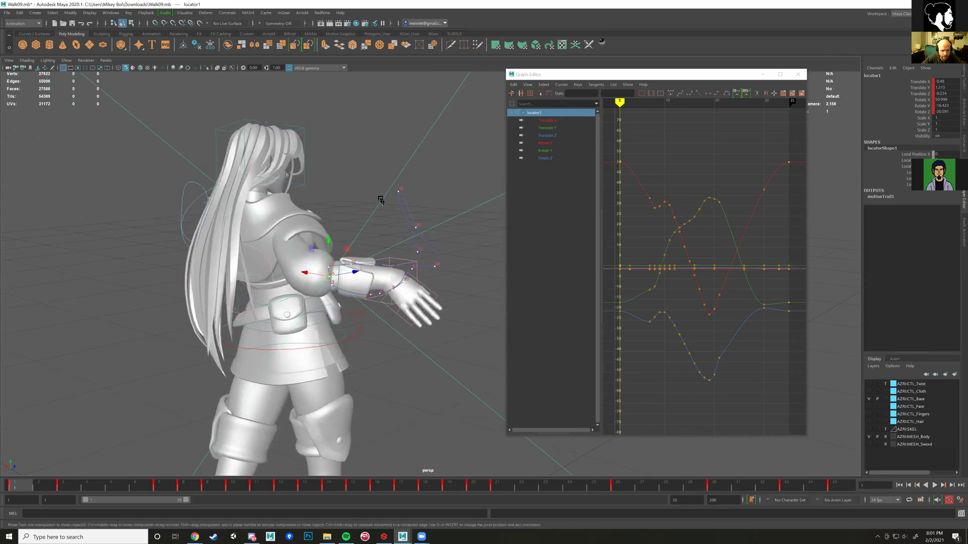
{"action": "left_click_drag", "start_coordinate": [449, 160], "coordinate": [371, 264], "text": "alt"}
{"action": "left_click", "coordinate": [360, 252]}
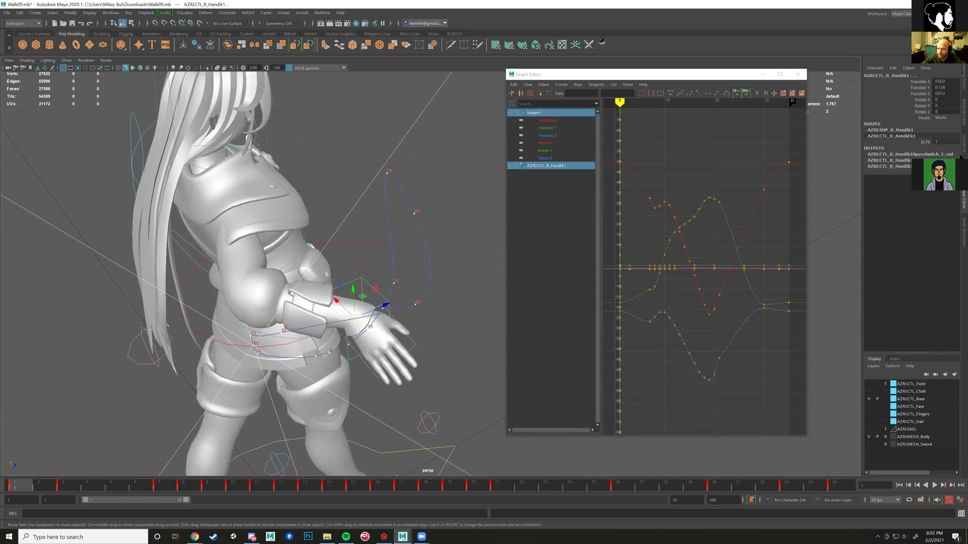
{"action": "left_click", "coordinate": [962, 236]}
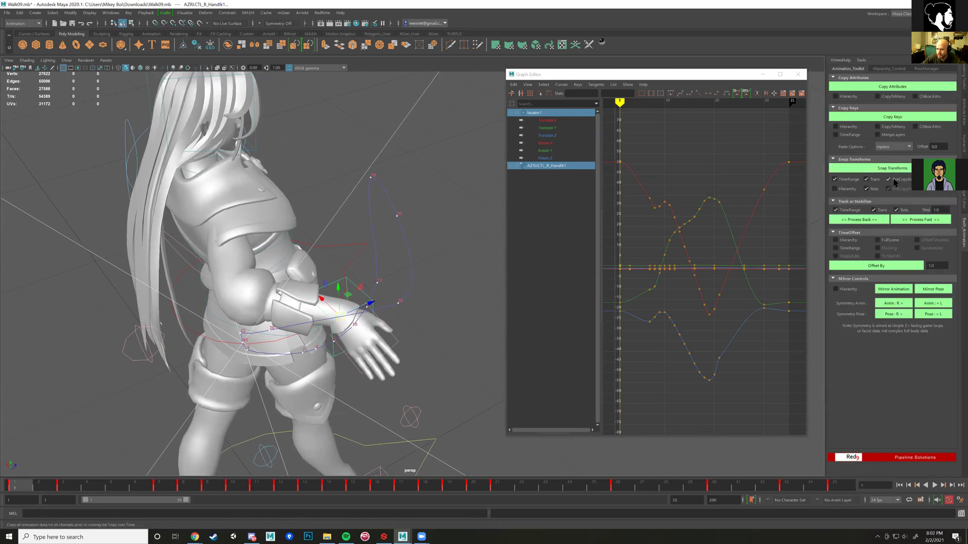
{"action": "left_click", "coordinate": [893, 171]}
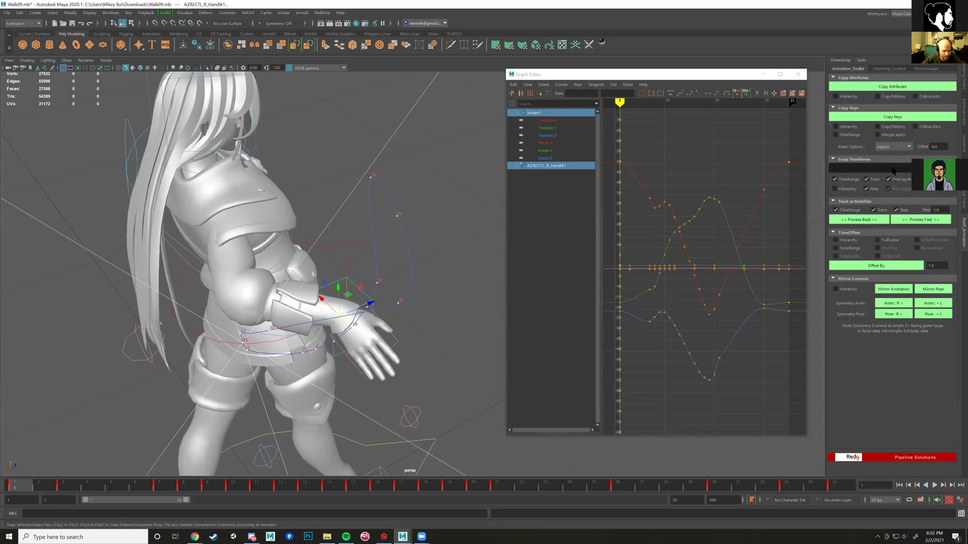
- Play back the walk and examine the IK-driven right arm's swing from behind and from the front
{"action": "mouse_move", "coordinate": [389, 323]}
{"action": "left_mouse_down", "text": "alt"}
{"action": "mouse_move", "coordinate": [388, 309]}
{"action": "mouse_move", "coordinate": [372, 303]}
{"action": "mouse_move", "coordinate": [335, 303]}
{"action": "mouse_move", "coordinate": [392, 310]}
{"action": "left_mouse_up", "text": "alt"}
{"action": "key", "text": "alt+v"}
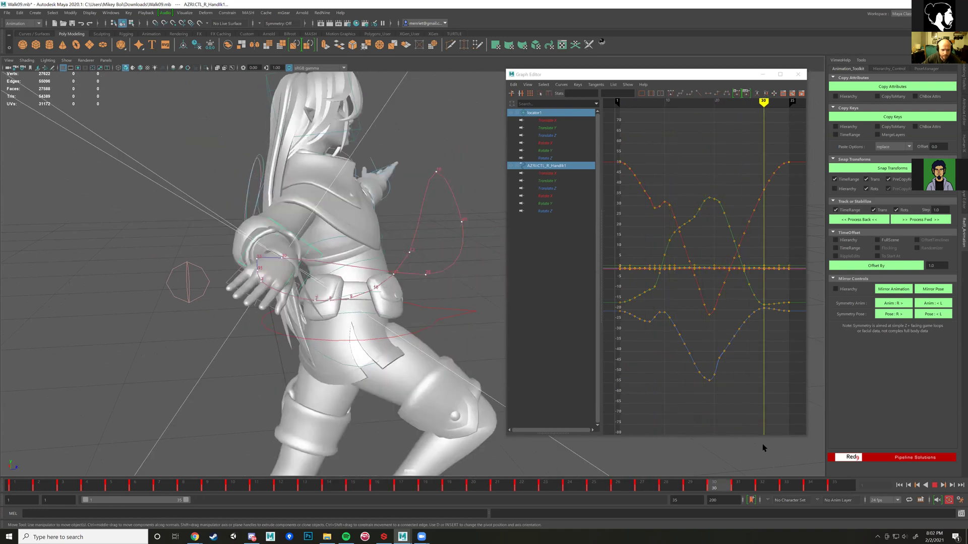
{"action": "key", "text": "alt+v"}
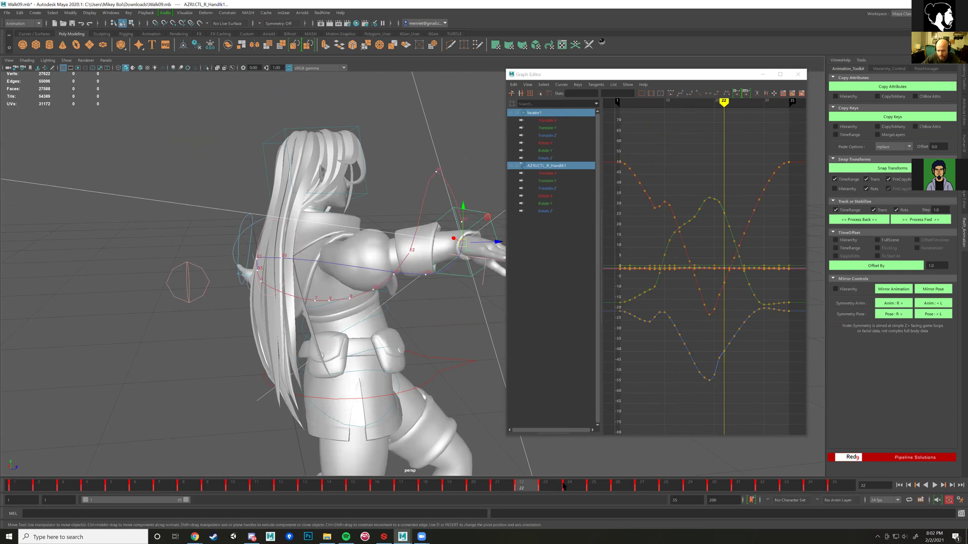
{"action": "key", "text": "alt+shift+v"}
{"action": "left_click", "coordinate": [934, 486]}
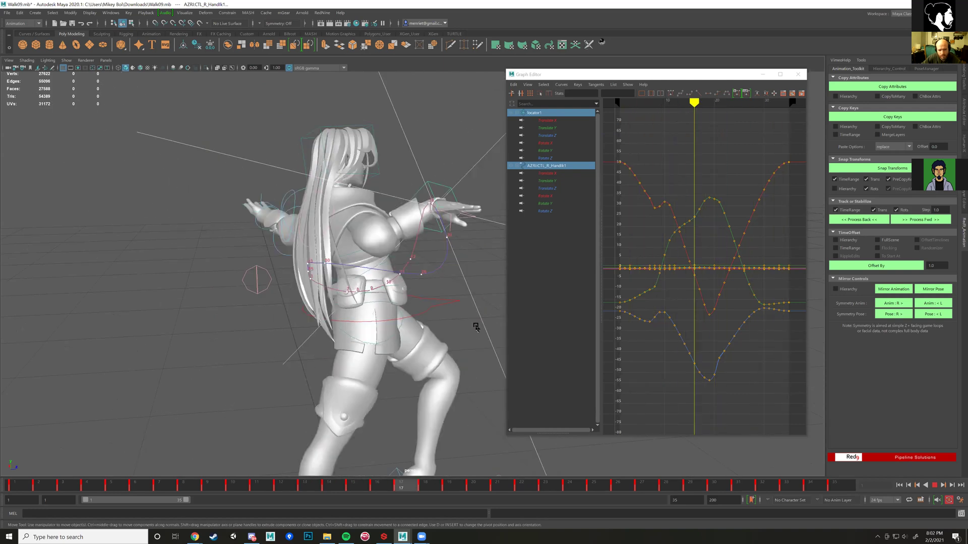
{"action": "left_click_drag", "start_coordinate": [475, 324], "coordinate": [378, 313], "text": "alt"}
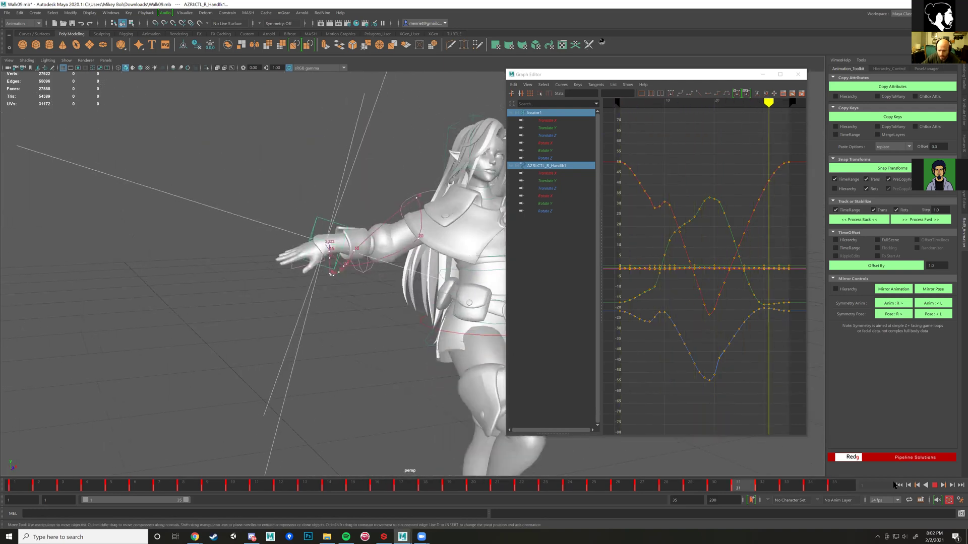
{"action": "key", "text": "Escape"}
{"action": "left_click_drag", "start_coordinate": [440, 279], "coordinate": [401, 296], "text": "alt"}
{"action": "scroll", "coordinate": [401, 296], "scroll_direction": "up", "scroll_amount": 2}
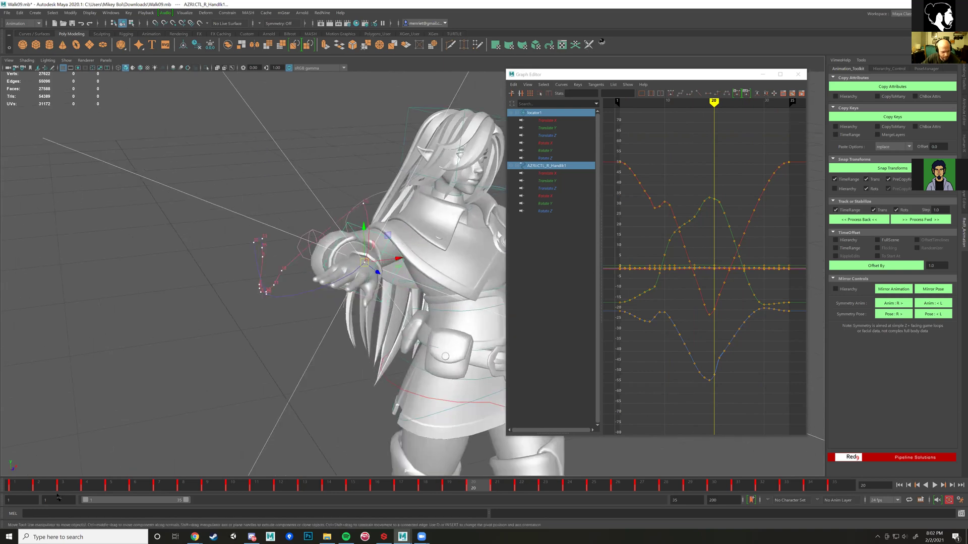
- Examine the right hand IK control's motion from frame 1 to 30, and compare it with the locator's trail at frame 13
{"action": "left_click", "coordinate": [16, 486]}
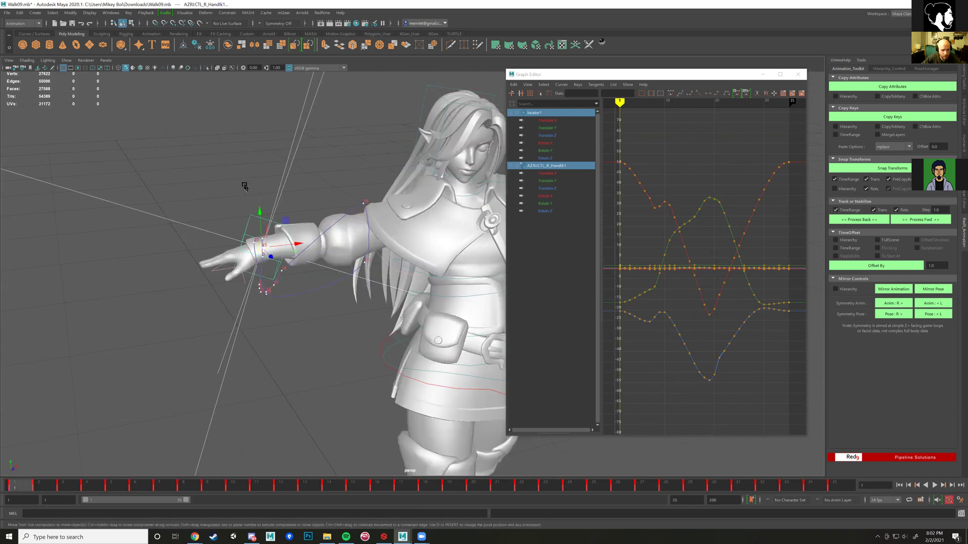
{"action": "left_click", "coordinate": [245, 186]}
{"action": "left_click", "coordinate": [250, 213]}
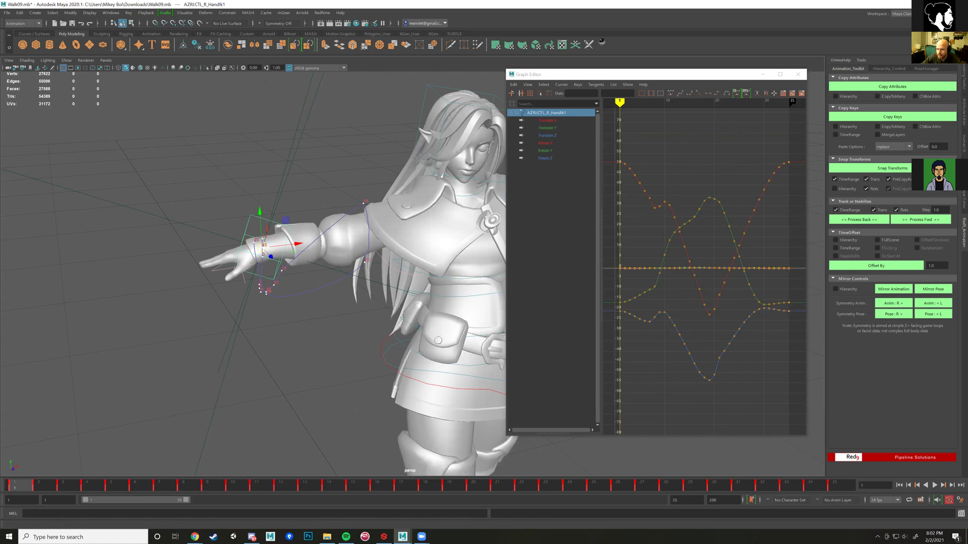
{"action": "left_click", "coordinate": [963, 186]}
{"action": "left_click_drag", "start_coordinate": [333, 166], "coordinate": [354, 177], "text": "alt"}
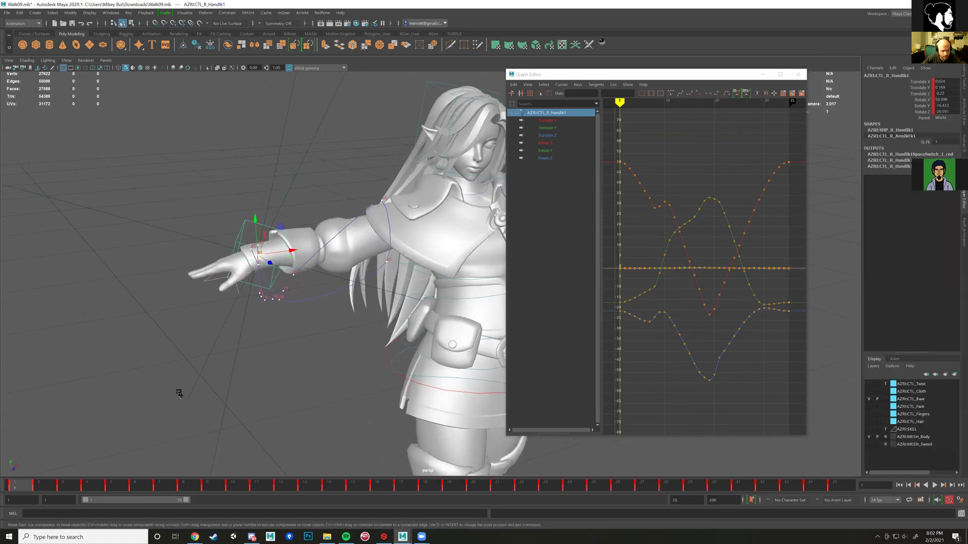
{"action": "key", "text": "alt+v"}
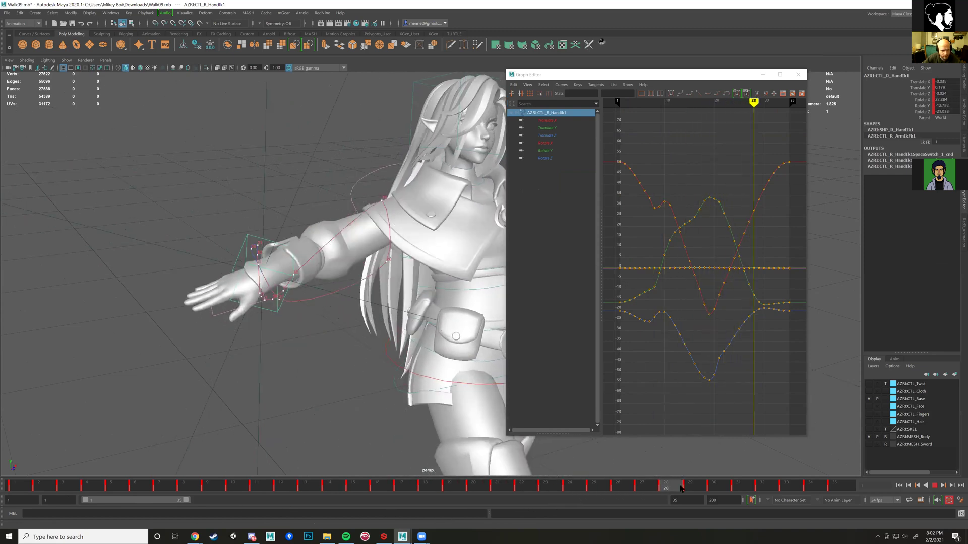
{"action": "key", "text": "alt+v"}
{"action": "left_click_drag", "start_coordinate": [444, 365], "coordinate": [379, 463], "text": "alt"}
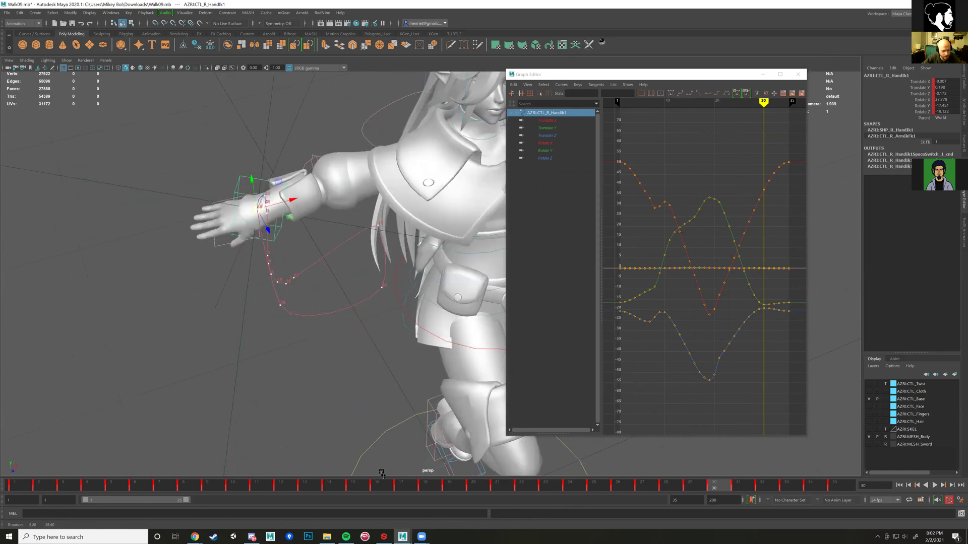
{"action": "left_click_drag", "start_coordinate": [420, 488], "coordinate": [308, 443]}
{"action": "left_click_drag", "start_coordinate": [198, 359], "coordinate": [227, 386]}
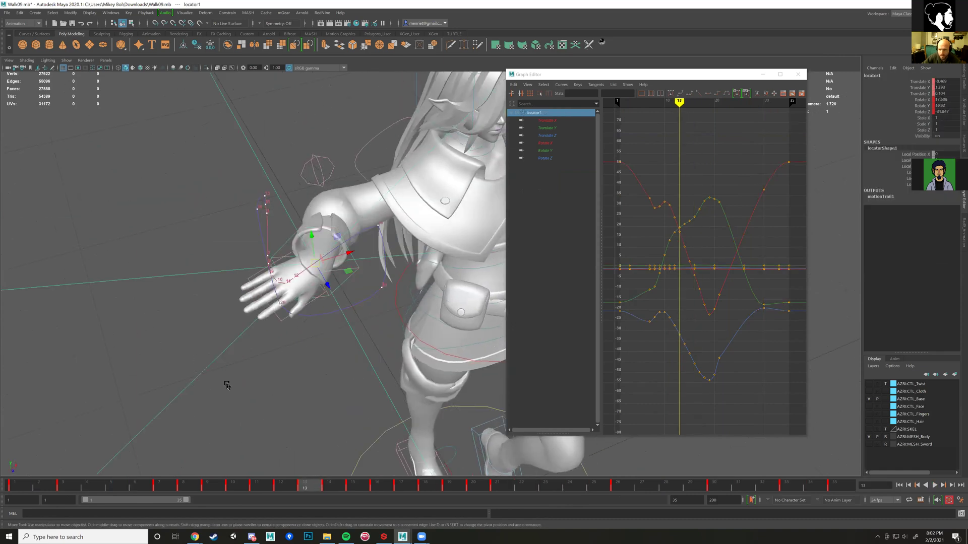
{"action": "right_click_drag", "start_coordinate": [268, 411], "coordinate": [264, 404], "text": "alt"}
{"action": "left_click_drag", "start_coordinate": [265, 342], "coordinate": [226, 379], "text": "alt"}
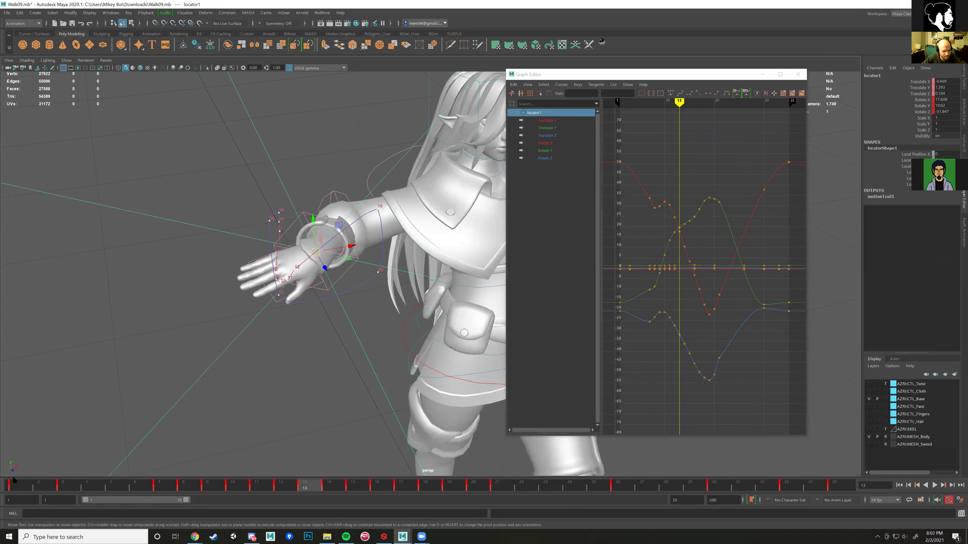
- Rotate the right hand IK control at frame 1 to about -107 in X, -24 in Y and 0.9 in Z
{"action": "left_click_drag", "start_coordinate": [14, 484], "coordinate": [6, 486]}
{"action": "left_click_drag", "start_coordinate": [244, 247], "coordinate": [272, 278], "text": "alt"}
{"action": "left_click", "coordinate": [261, 285]}
{"action": "key", "text": "e"}
{"action": "left_click_drag", "start_coordinate": [269, 186], "coordinate": [330, 262], "text": "alt"}
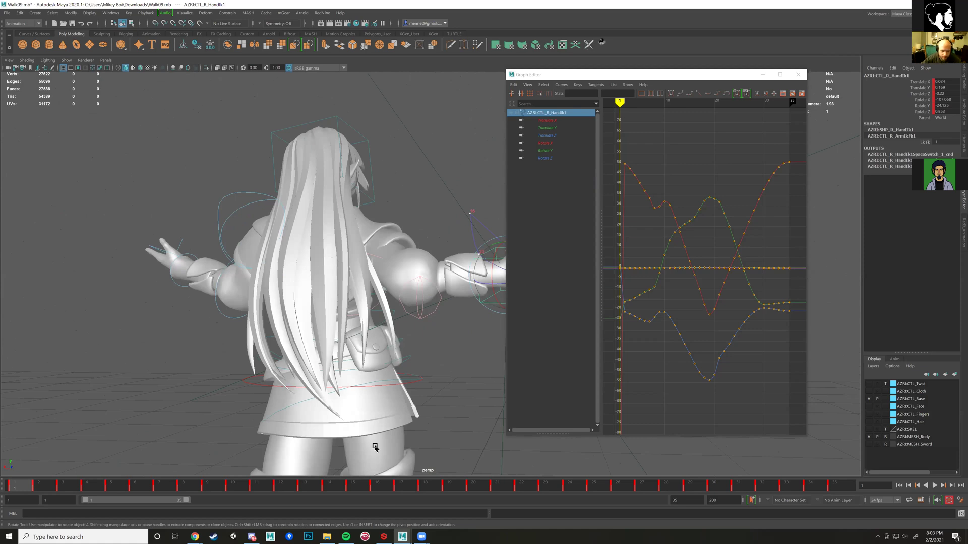
- Switch to File Explorer, look through the AZRI folder inside the scenes folder, and return to Maya
{"action": "left_click", "coordinate": [328, 536]}
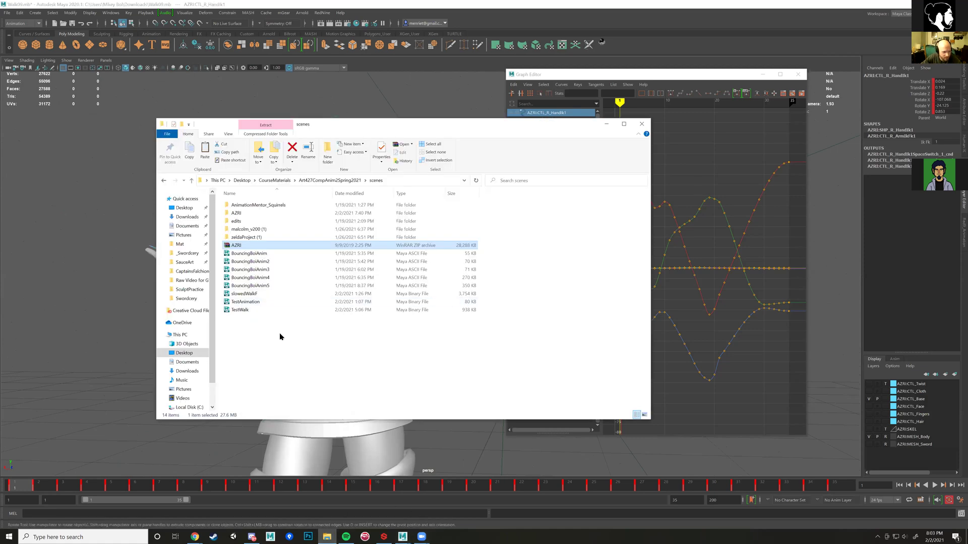
{"action": "double_click", "coordinate": [239, 213]}
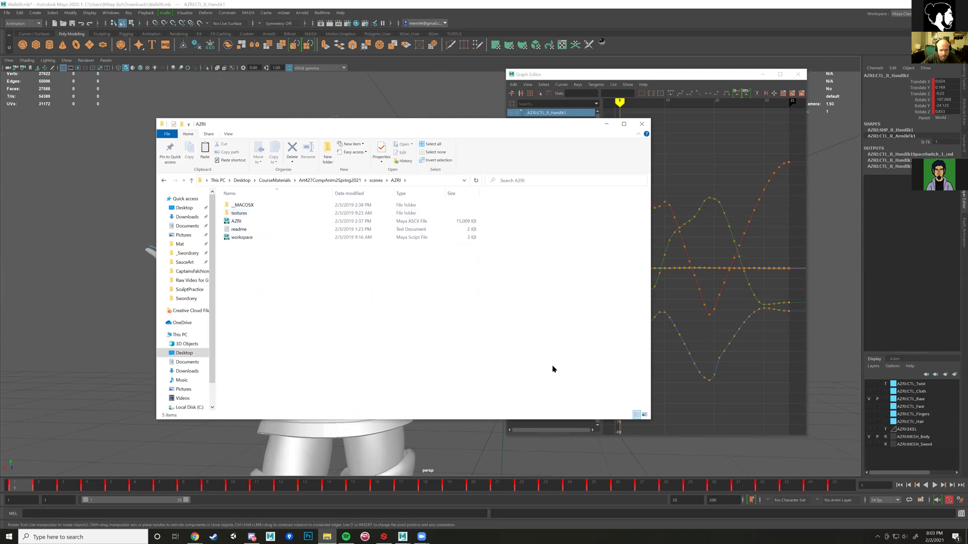
{"action": "left_click", "coordinate": [742, 10]}
- Delete the right hand IK control's Rotate X, Y and Z keys between the first and last frames of the cycle
{"action": "left_click_drag", "start_coordinate": [313, 399], "coordinate": [267, 412], "text": "alt"}
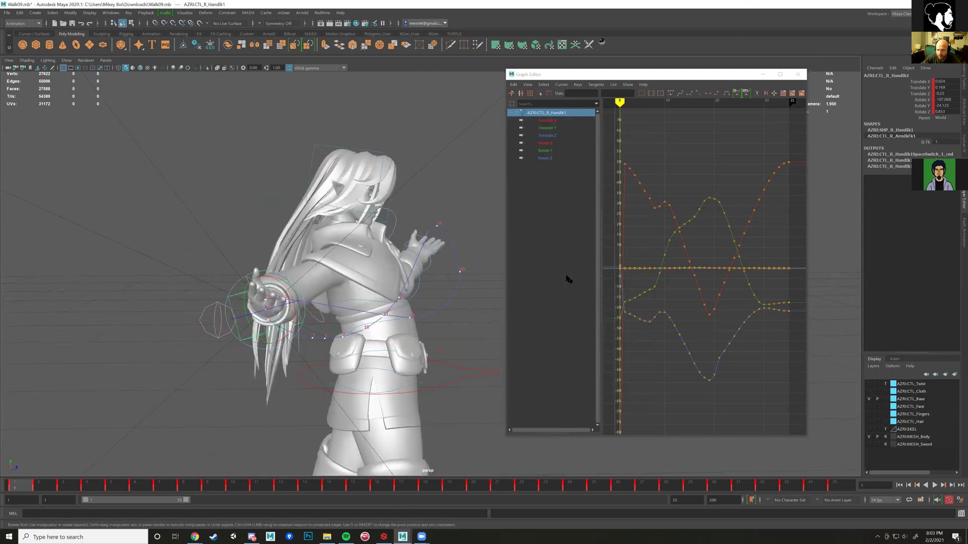
{"action": "left_click_drag", "start_coordinate": [550, 145], "coordinate": [545, 158]}
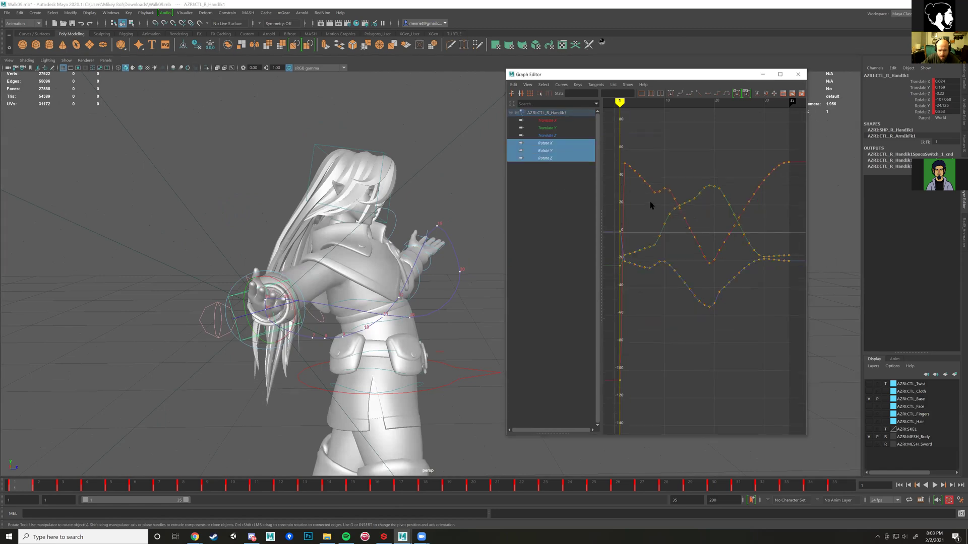
{"action": "key", "text": "f"}
{"action": "left_click_drag", "start_coordinate": [653, 194], "coordinate": [754, 304]}
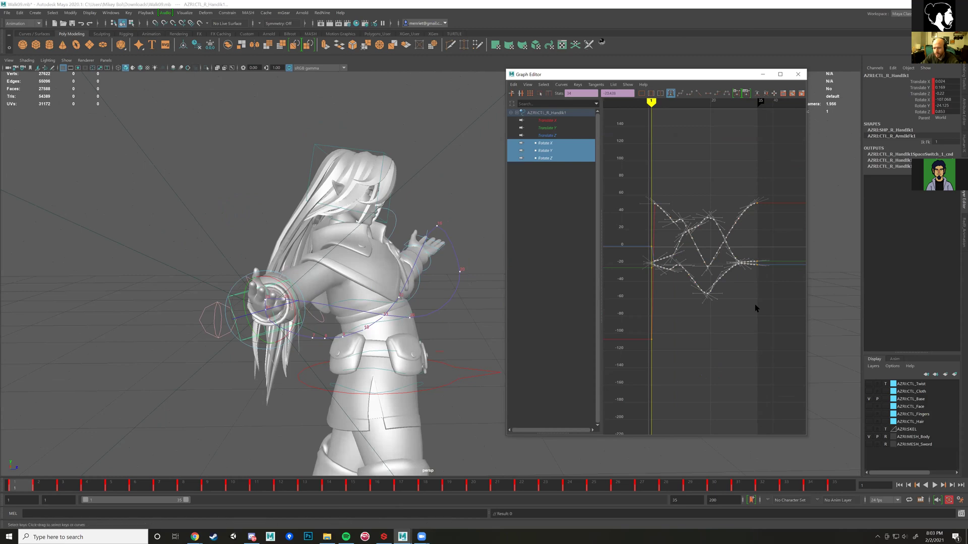
{"action": "key", "text": "Delete"}
- Rotate the right hand IK control at frame 16 to about -140 in X and 33 in Y, key it, and play back the swing
{"action": "left_click_drag", "start_coordinate": [330, 388], "coordinate": [183, 432], "text": "alt"}
{"action": "key", "text": "alt+v"}
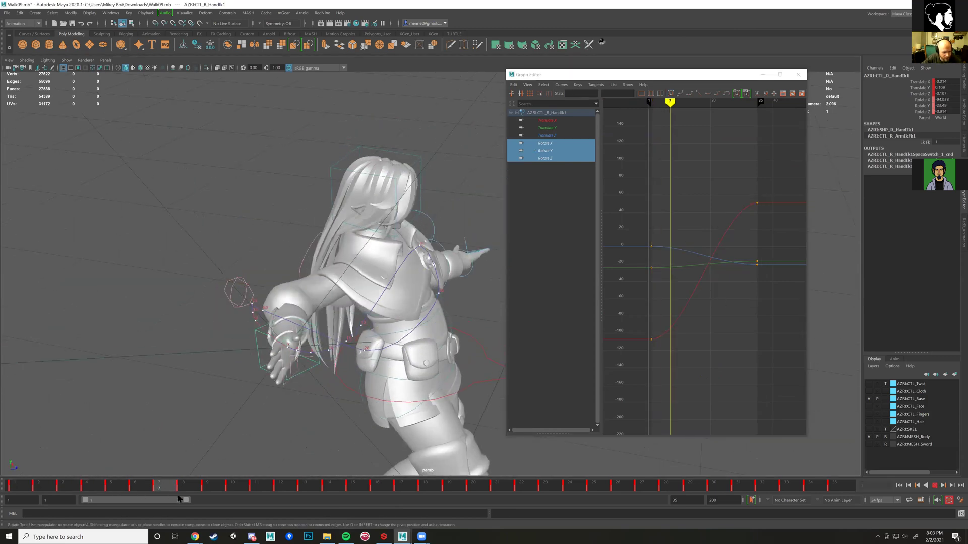
{"action": "left_click_drag", "start_coordinate": [413, 491], "coordinate": [386, 493]}
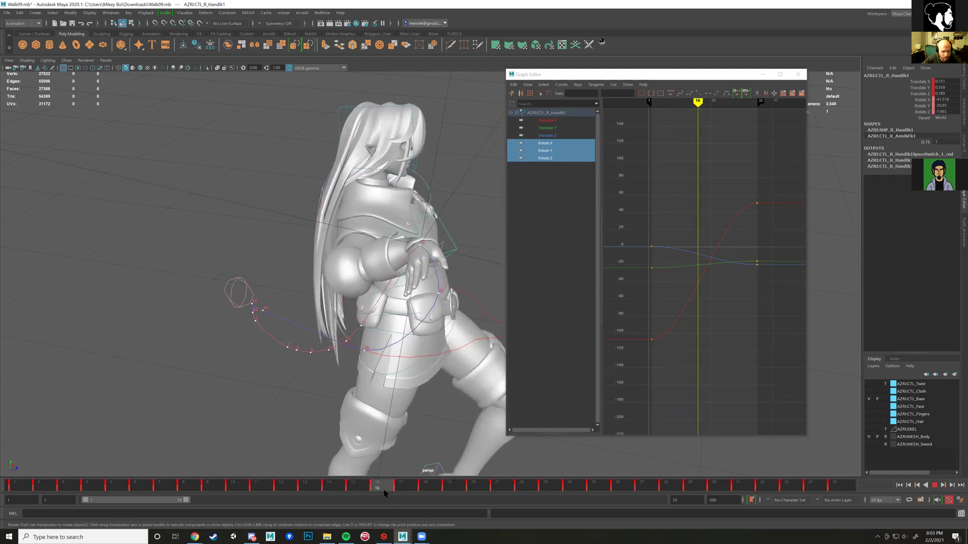
{"action": "left_click_drag", "start_coordinate": [443, 244], "coordinate": [353, 283]}
{"action": "key", "text": "s"}
{"action": "left_click_drag", "start_coordinate": [364, 488], "coordinate": [17, 457]}
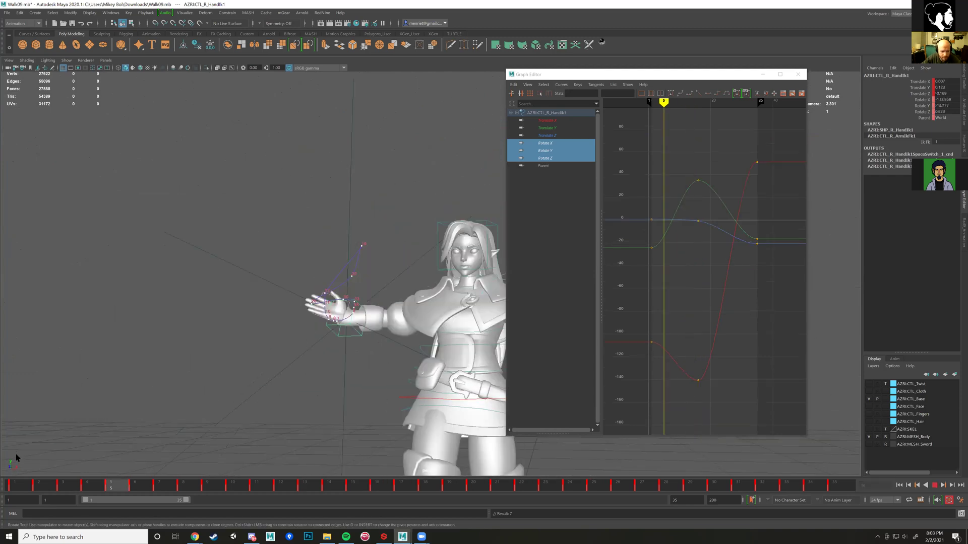
{"action": "left_click", "coordinate": [936, 486]}
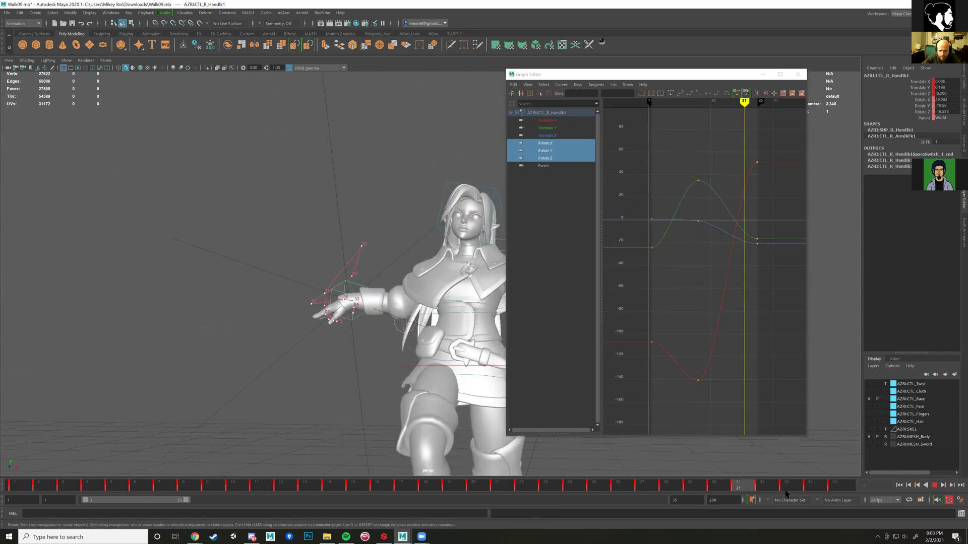
- Copy the right hand IK control's Rotate X, Y and Z keys from frame 1 to frame 35
{"action": "left_click", "coordinate": [15, 485]}
{"action": "right_click", "coordinate": [15, 485]}
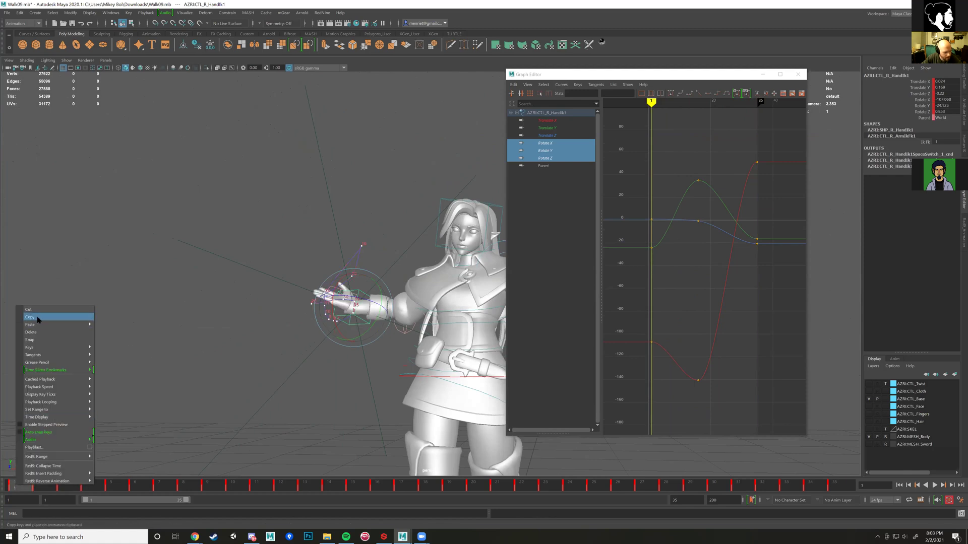
{"action": "left_click", "coordinate": [36, 315]}
{"action": "left_click", "coordinate": [835, 485]}
{"action": "right_click", "coordinate": [837, 485]}
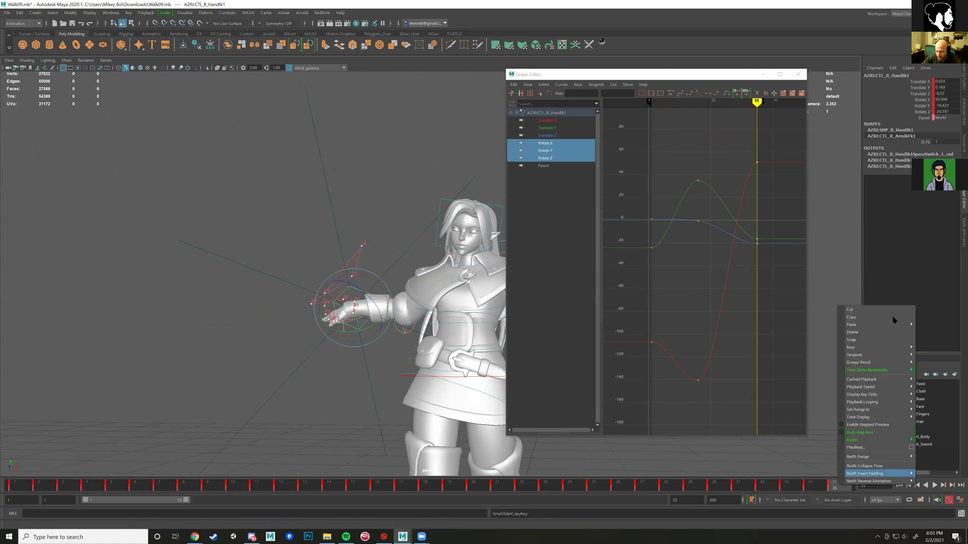
{"action": "mouse_move", "coordinate": [882, 325]}
{"action": "left_click", "coordinate": [809, 324]}
- Play back the cycle from frame 1, examine the right arm's swing from behind, and inspect the hand pose at frame 16 from the front
{"action": "right_click_drag", "start_coordinate": [92, 278], "coordinate": [156, 283], "text": "alt"}
{"action": "left_click_drag", "start_coordinate": [156, 282], "coordinate": [252, 396], "text": "alt"}
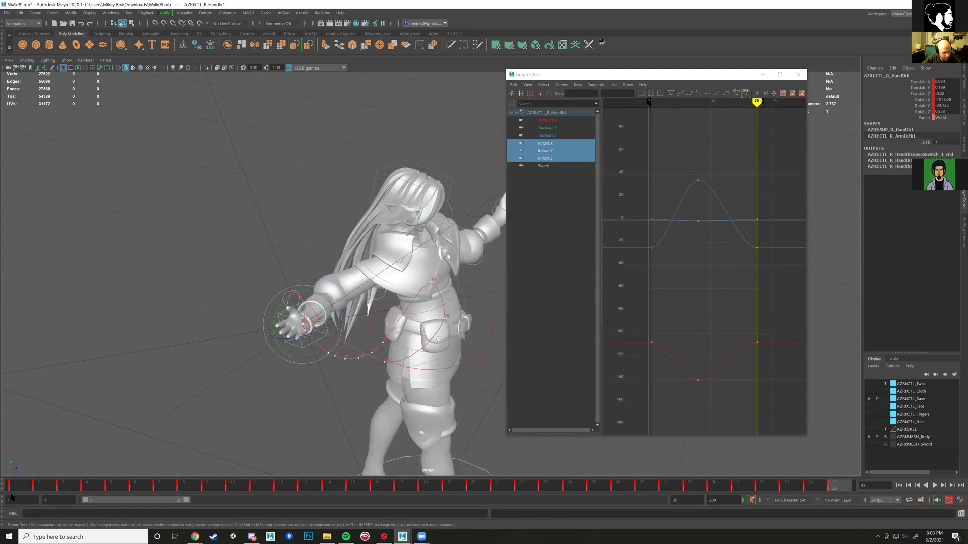
{"action": "left_click", "coordinate": [12, 489]}
{"action": "key", "text": "alt+v"}
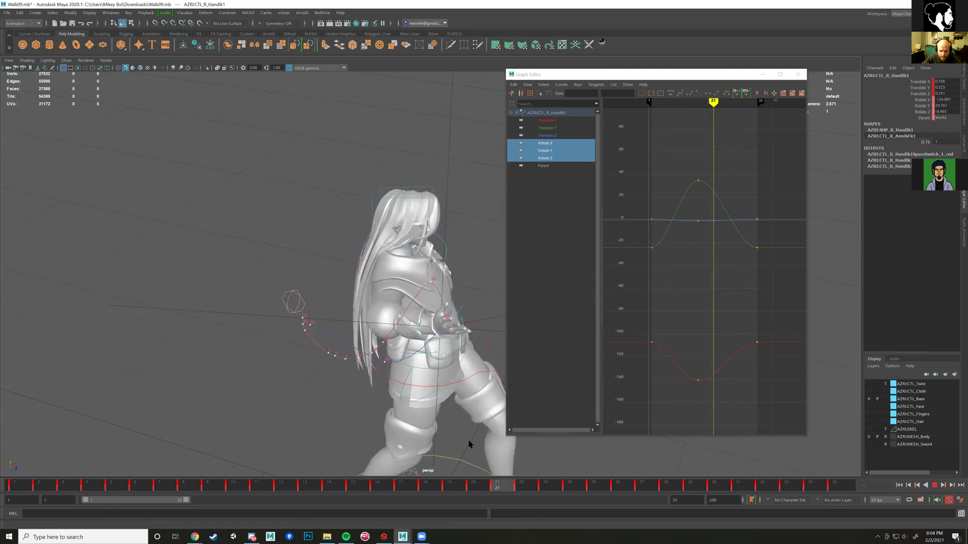
{"action": "key", "text": "alt+v"}
{"action": "left_click_drag", "start_coordinate": [454, 353], "coordinate": [325, 207], "text": "alt"}
{"action": "left_click", "coordinate": [350, 193]}
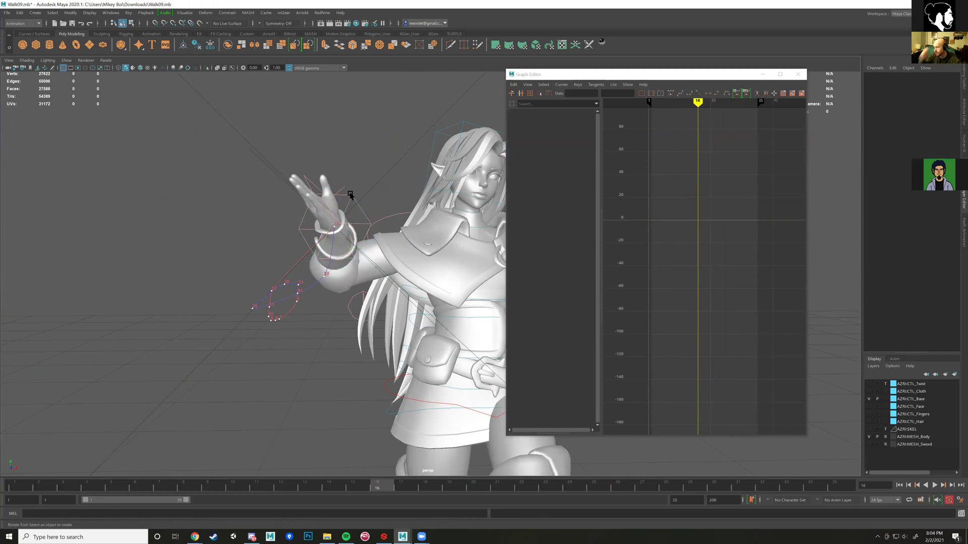
{"action": "left_click", "coordinate": [350, 198]}
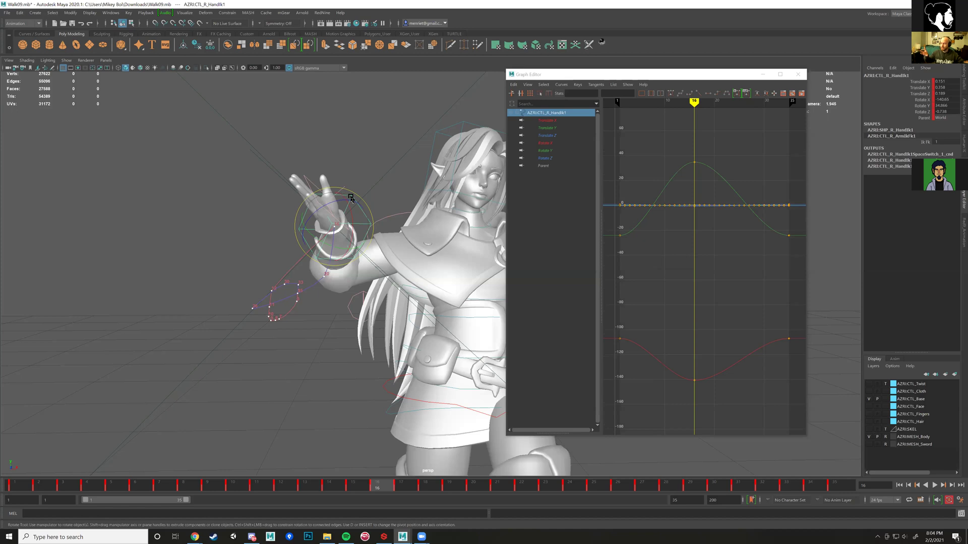
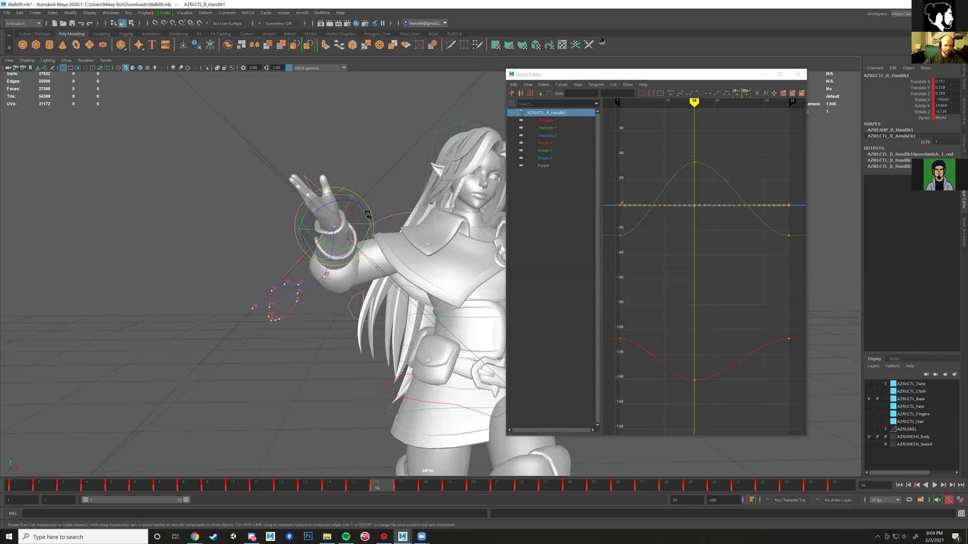
- Replay the walk while orbiting around the character to check the right hand's rotation through the whole swing
{"action": "right_click_drag", "start_coordinate": [385, 188], "coordinate": [326, 464], "text": "alt"}
{"action": "key", "text": "alt+v"}
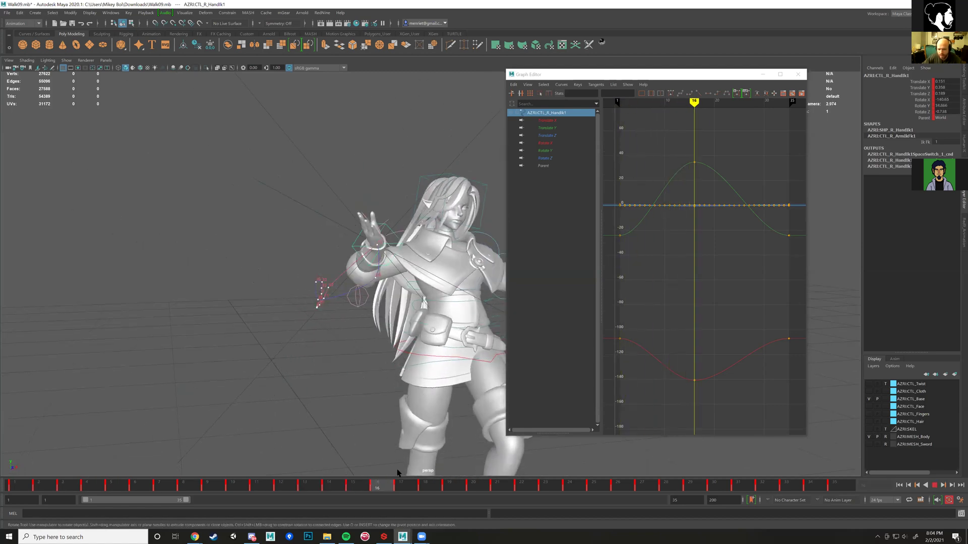
{"action": "left_click_drag", "start_coordinate": [425, 356], "coordinate": [417, 273], "text": "alt"}
{"action": "key", "text": "alt+v"}
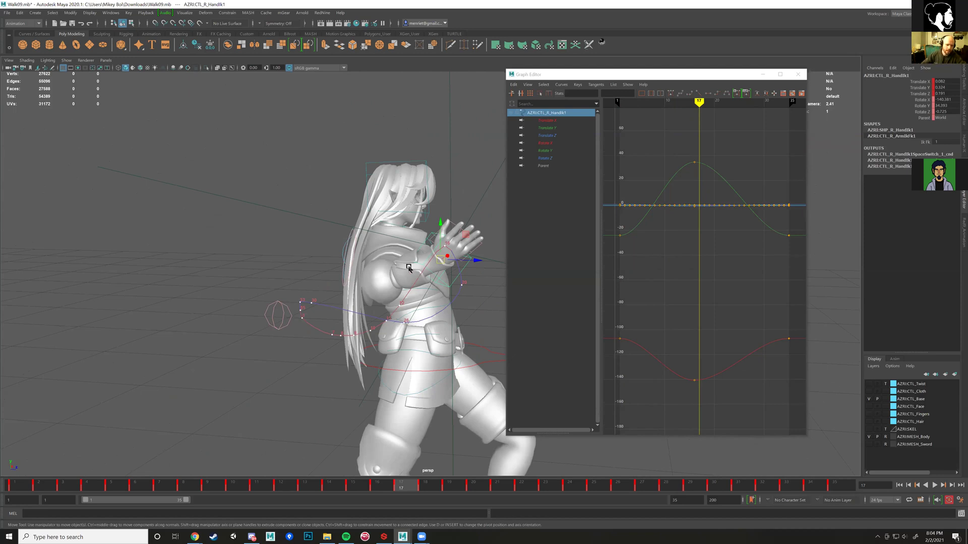
{"action": "left_click_drag", "start_coordinate": [414, 488], "coordinate": [14, 487]}
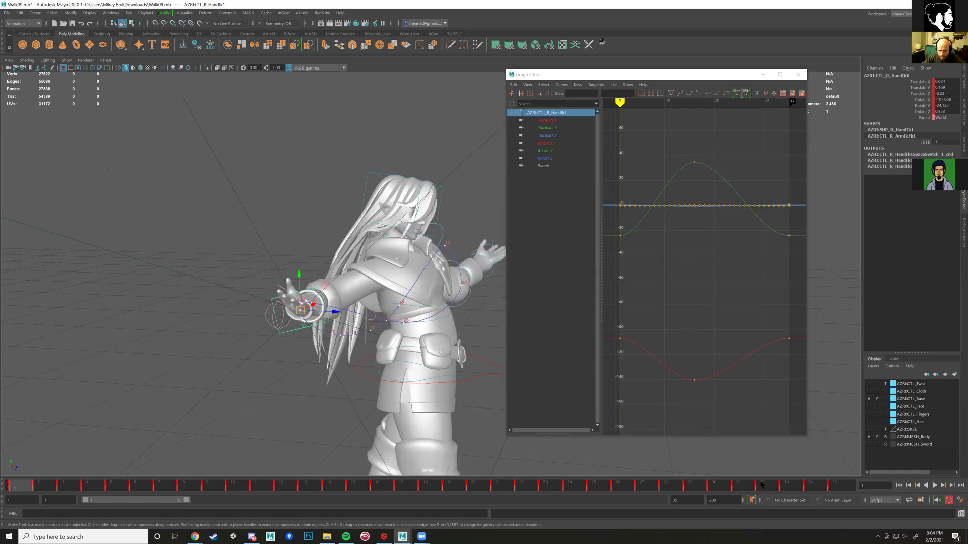
{"action": "left_click", "coordinate": [934, 485]}
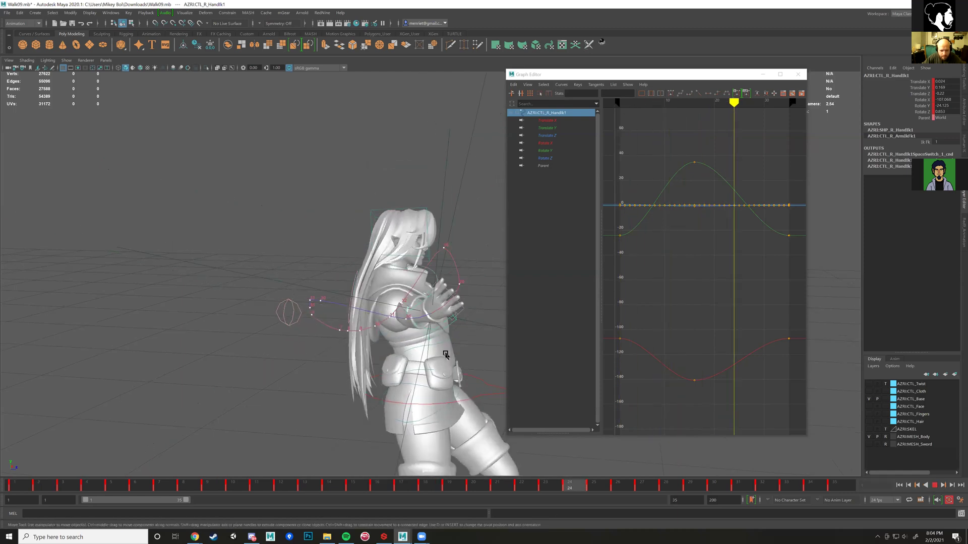
{"action": "left_click_drag", "start_coordinate": [405, 347], "coordinate": [467, 368], "text": "alt"}
{"action": "key", "text": "Escape"}
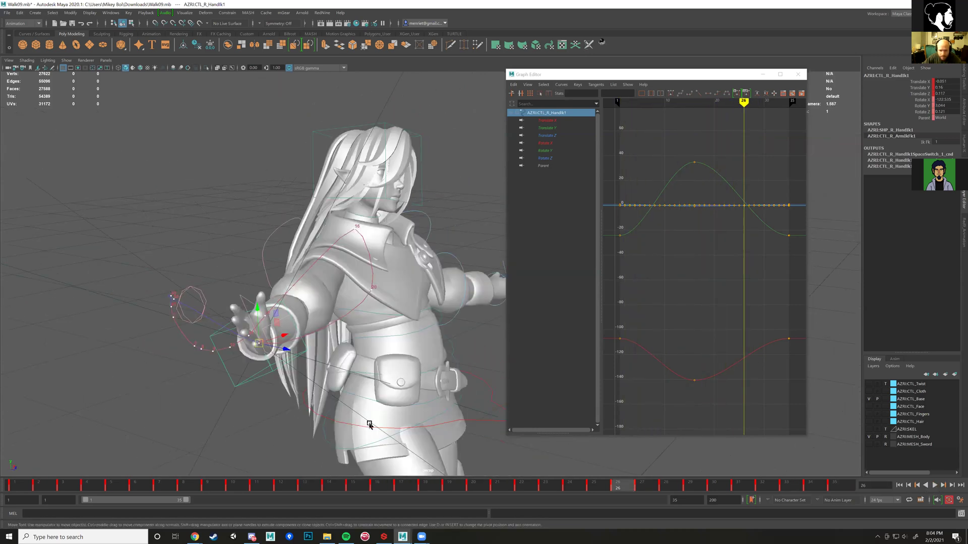
- Display the right hand IK control's Parent curve in the Graph Editor and replay the cycle around frame 16
{"action": "left_click", "coordinate": [265, 307]}
{"action": "left_click_drag", "start_coordinate": [226, 374], "coordinate": [243, 389]}
{"action": "left_click", "coordinate": [543, 167]}
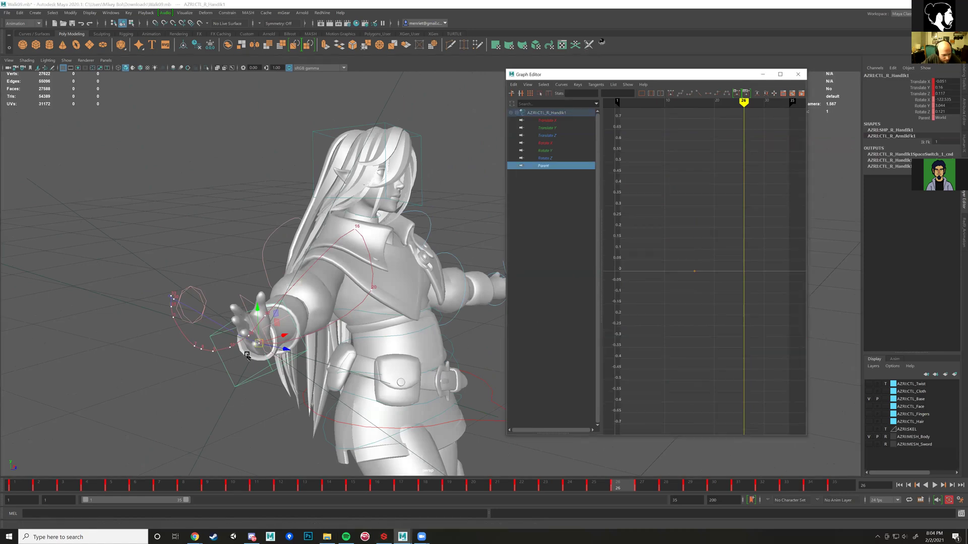
{"action": "left_click", "coordinate": [232, 382]}
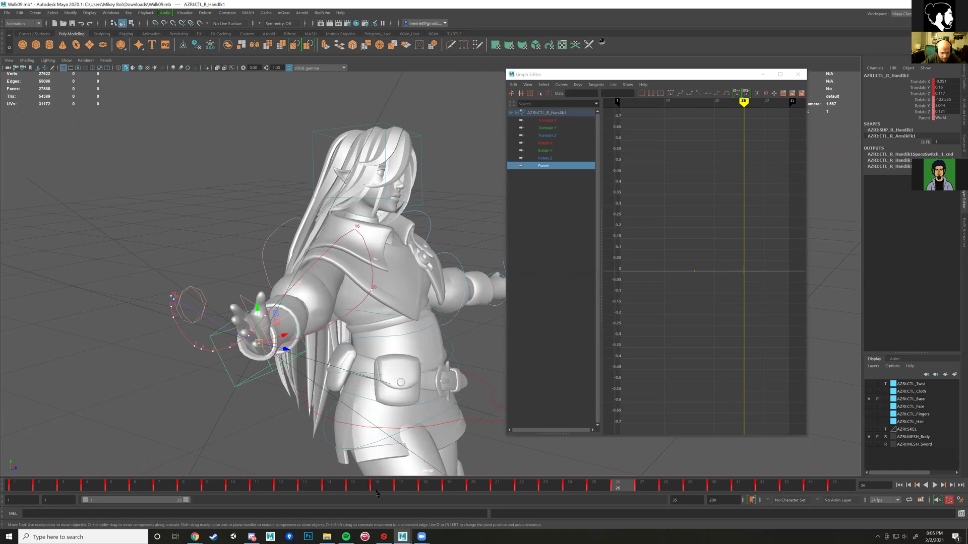
{"action": "key", "text": "alt+v"}
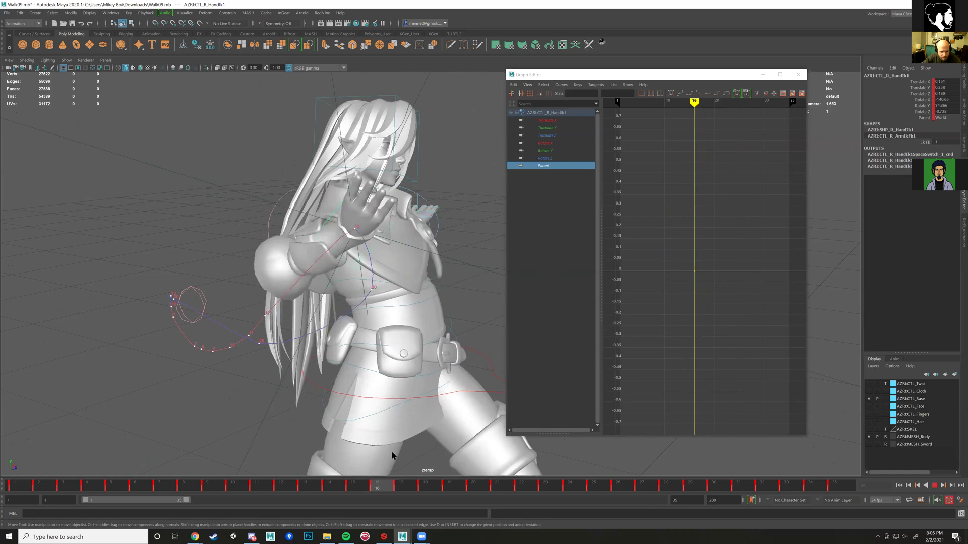
{"action": "key", "text": "alt+v"}
- Isolate the right hand IK control's translate curves and delete the Translate X keys between frames 17 and 26
{"action": "mouse_move", "coordinate": [549, 121]}
{"action": "left_mouse_down"}
{"action": "mouse_move", "coordinate": [553, 143]}
{"action": "mouse_move", "coordinate": [553, 136]}
{"action": "left_mouse_up"}
{"action": "middle_click_drag", "start_coordinate": [720, 223], "coordinate": [712, 264], "text": "alt"}
{"action": "right_click_drag", "start_coordinate": [712, 263], "coordinate": [713, 270], "text": "alt"}
{"action": "scroll", "coordinate": [688, 269], "scroll_direction": "down", "scroll_amount": 2}
{"action": "left_click_drag", "start_coordinate": [688, 267], "coordinate": [740, 325]}
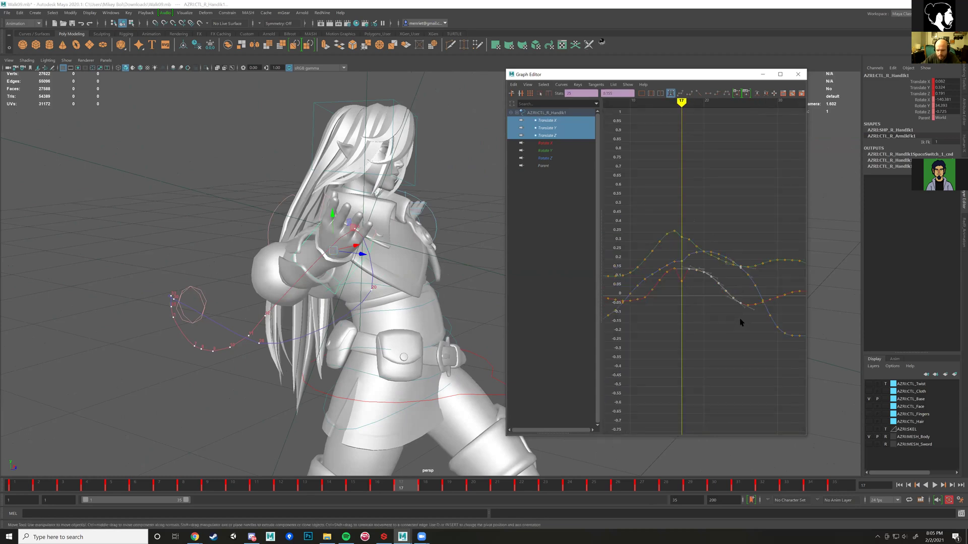
{"action": "key", "text": "Delete"}
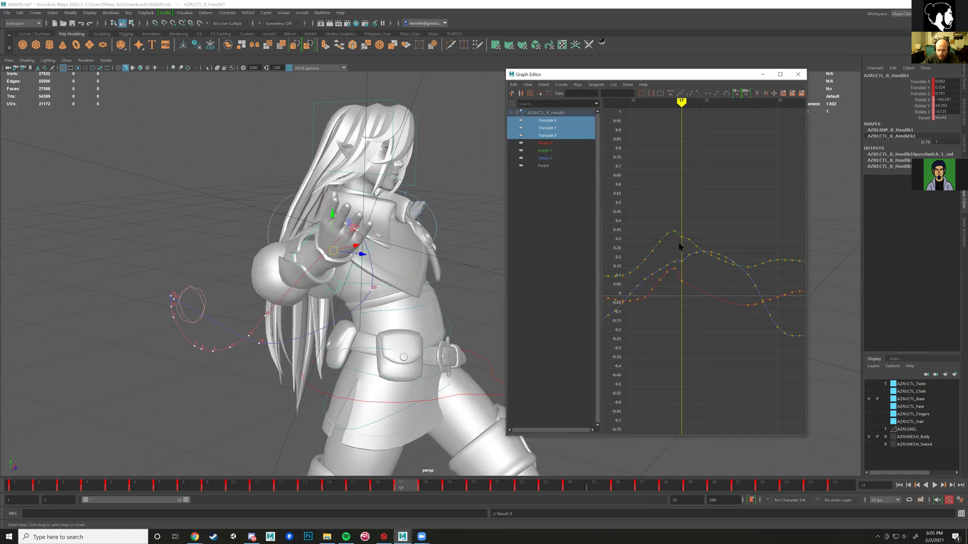
- Delete the Translate X, Y and Z keys between frames 12 and 17 to smooth the hand's forward swing
{"action": "left_click_drag", "start_coordinate": [649, 307], "coordinate": [628, 314]}
{"action": "key", "text": "Delete"}
{"action": "key", "text": "Delete"}
{"action": "left_click_drag", "start_coordinate": [650, 266], "coordinate": [655, 273]}
{"action": "middle_click_drag", "start_coordinate": [650, 275], "coordinate": [712, 301], "text": "alt"}
{"action": "right_click_drag", "start_coordinate": [713, 301], "coordinate": [686, 289], "text": "alt"}
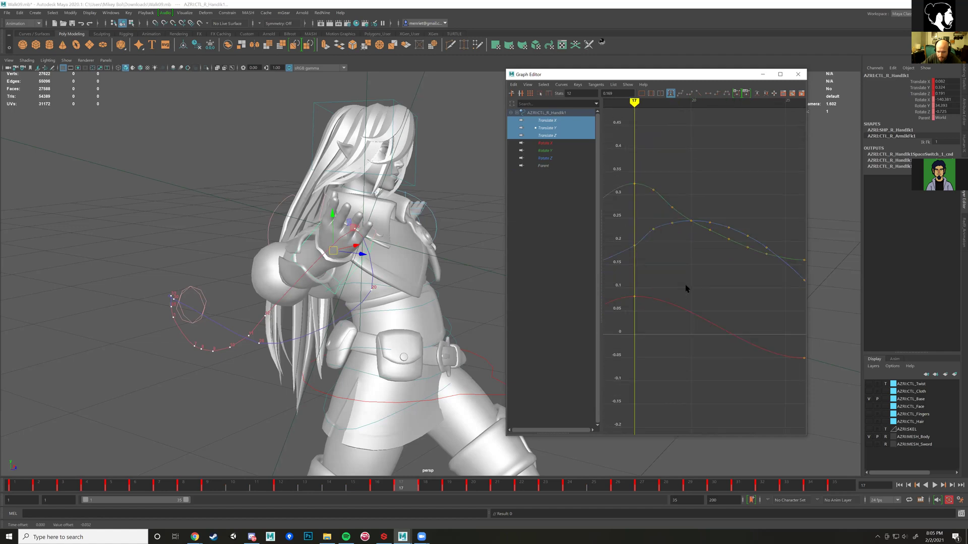
- Delete the Translate Z keys between frames 17 and 24 except the one at frame 20, and undo the last key deletion
{"action": "right_click_drag", "start_coordinate": [636, 248], "coordinate": [690, 260], "text": "alt"}
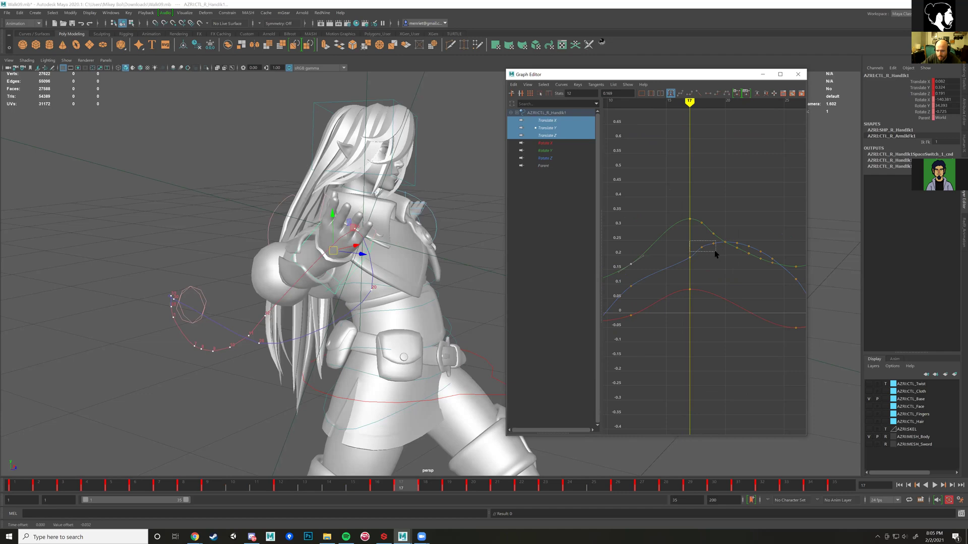
{"action": "left_click_drag", "start_coordinate": [716, 255], "coordinate": [716, 255]}
{"action": "left_click", "coordinate": [740, 231]}
{"action": "left_click_drag", "start_coordinate": [751, 248], "coordinate": [752, 247]}
{"action": "left_click", "coordinate": [777, 240]}
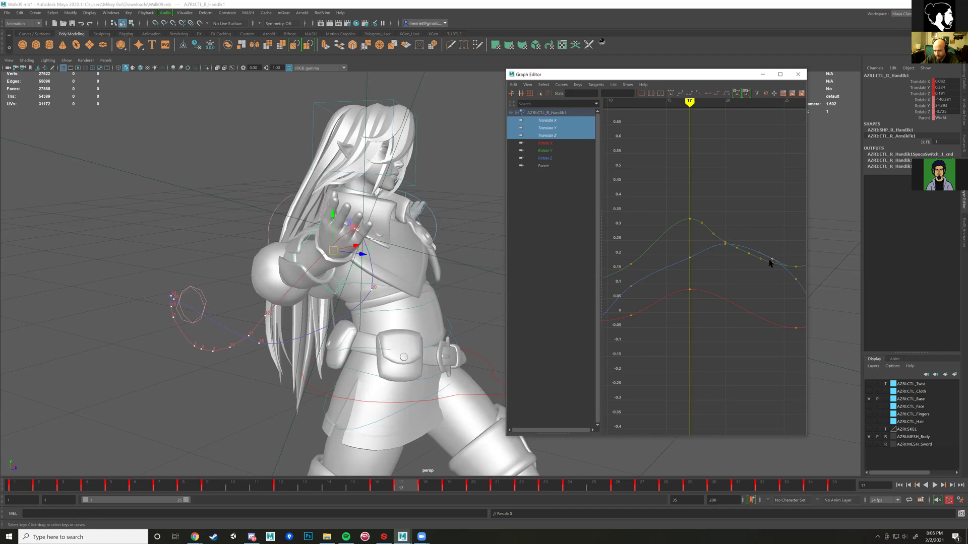
{"action": "middle_click_drag", "start_coordinate": [776, 295], "coordinate": [739, 294], "text": "alt"}
{"action": "key", "text": "ctrl+z"}
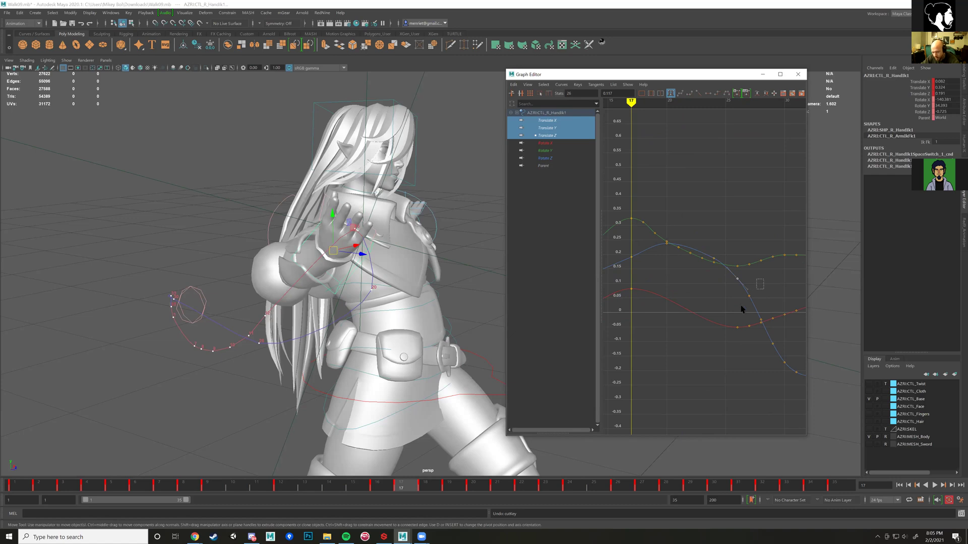
- Delete the Translate X, Y and Z keys at frames 27 and 28
{"action": "left_click", "coordinate": [763, 317]}
{"action": "left_click_drag", "start_coordinate": [745, 341], "coordinate": [744, 342]}
{"action": "key", "text": "Delete"}
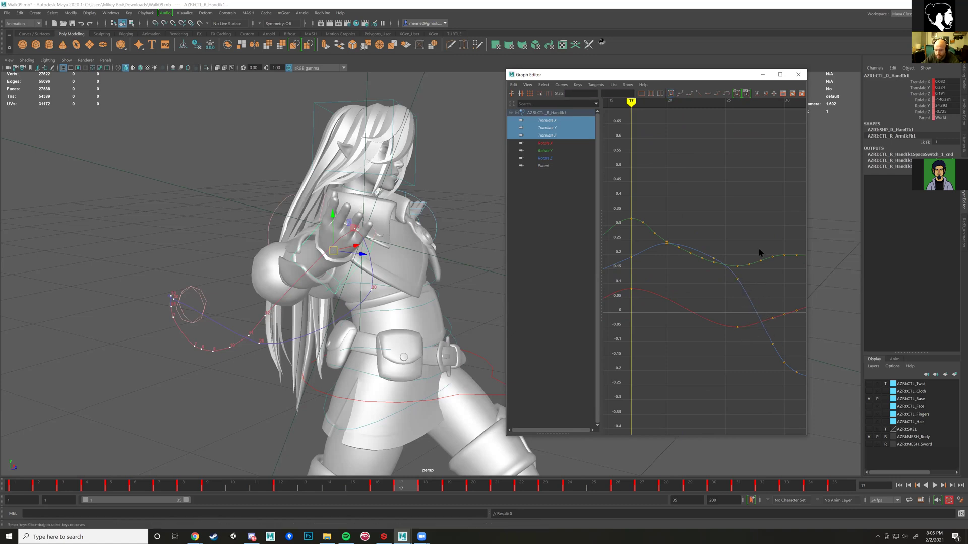
{"action": "left_click_drag", "start_coordinate": [754, 274], "coordinate": [752, 270]}
{"action": "key", "text": "Delete"}
- Delete the Translate Y keys at frames 19 and 20, and play back the cycle from the front and from above
{"action": "scroll", "coordinate": [708, 276], "scroll_direction": "down", "scroll_amount": 4}
{"action": "middle_click_drag", "start_coordinate": [707, 275], "coordinate": [726, 286], "text": "alt"}
{"action": "scroll", "coordinate": [726, 286], "scroll_direction": "up", "scroll_amount": 4}
{"action": "scroll", "coordinate": [714, 277], "scroll_direction": "up", "scroll_amount": 2}
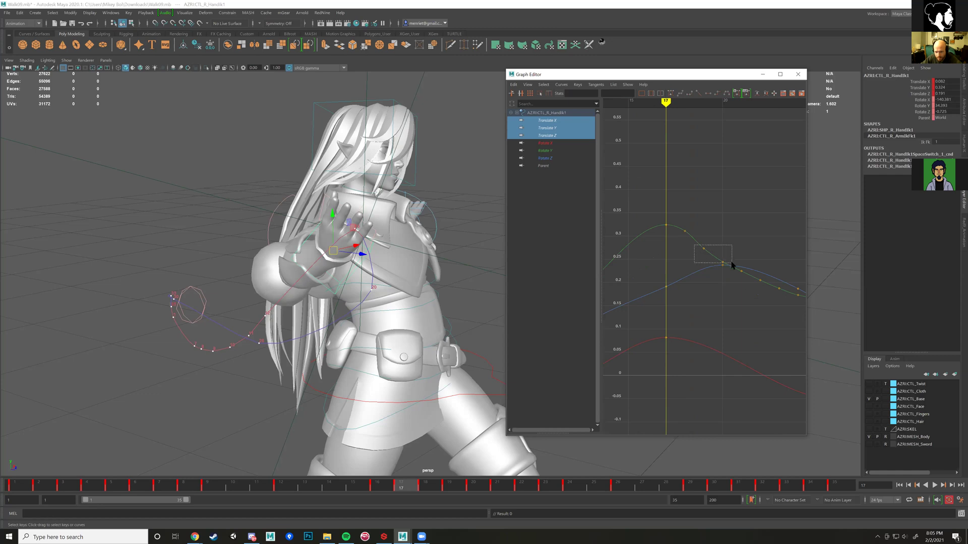
{"action": "left_click_drag", "start_coordinate": [732, 264], "coordinate": [732, 265]}
{"action": "key", "text": "Delete"}
{"action": "key", "text": "a"}
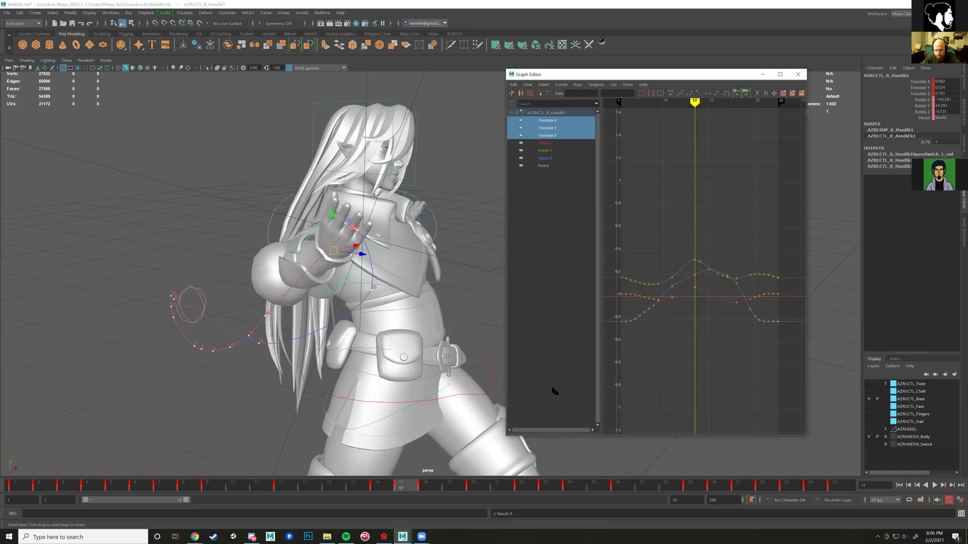
{"action": "left_click_drag", "start_coordinate": [391, 490], "coordinate": [15, 490]}
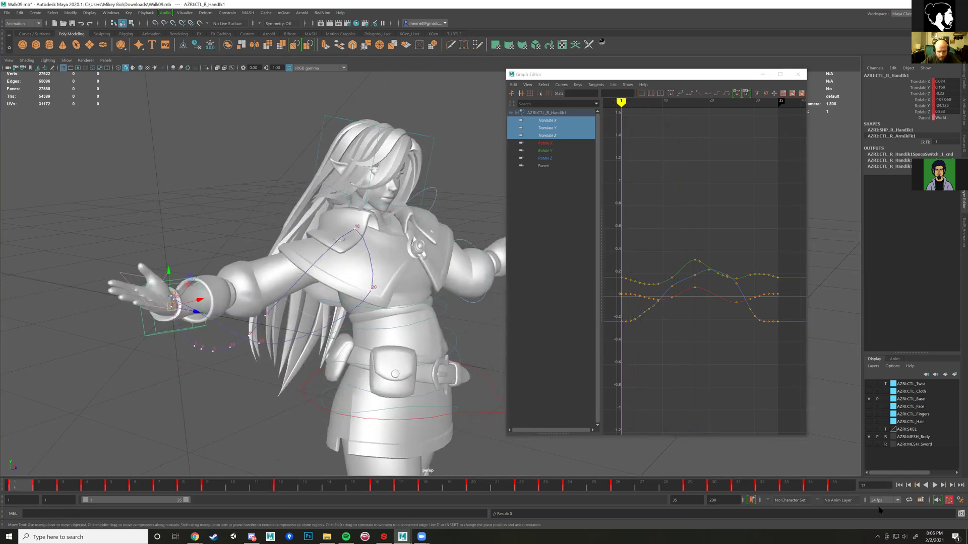
{"action": "left_click", "coordinate": [935, 486]}
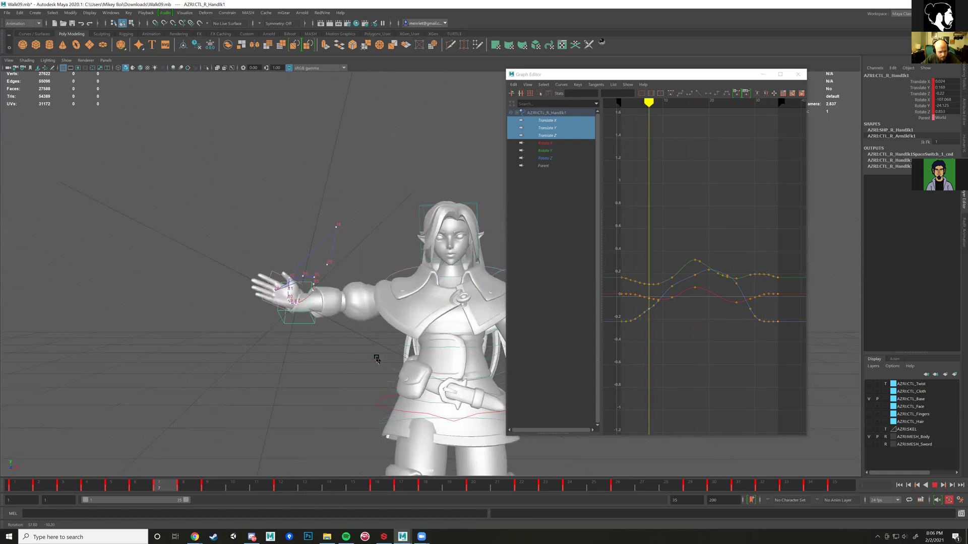
{"action": "left_click_drag", "start_coordinate": [365, 362], "coordinate": [421, 400], "text": "alt"}
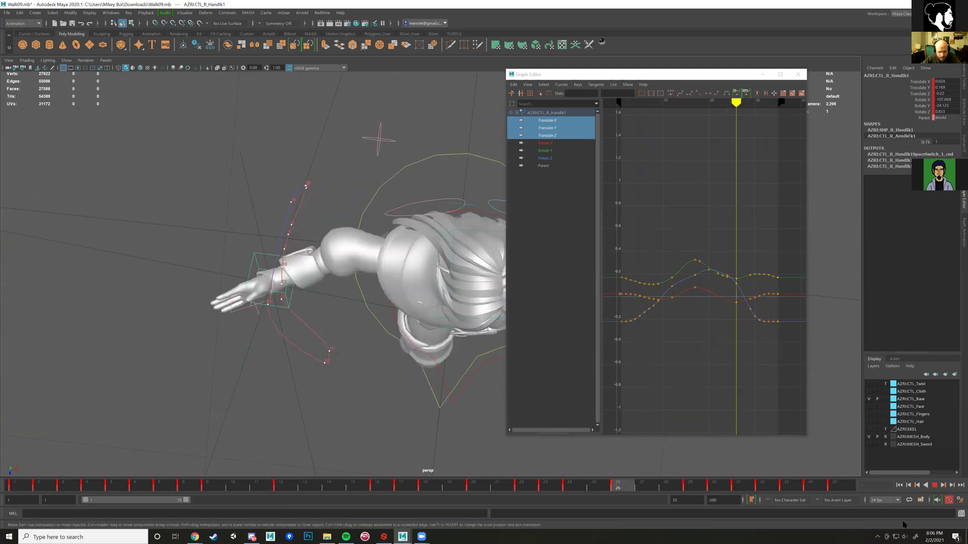
{"action": "left_click", "coordinate": [933, 486]}
- Delete the remaining Translate Y keys between frames 18 and 24
{"action": "left_click_drag", "start_coordinate": [473, 491], "coordinate": [572, 497]}
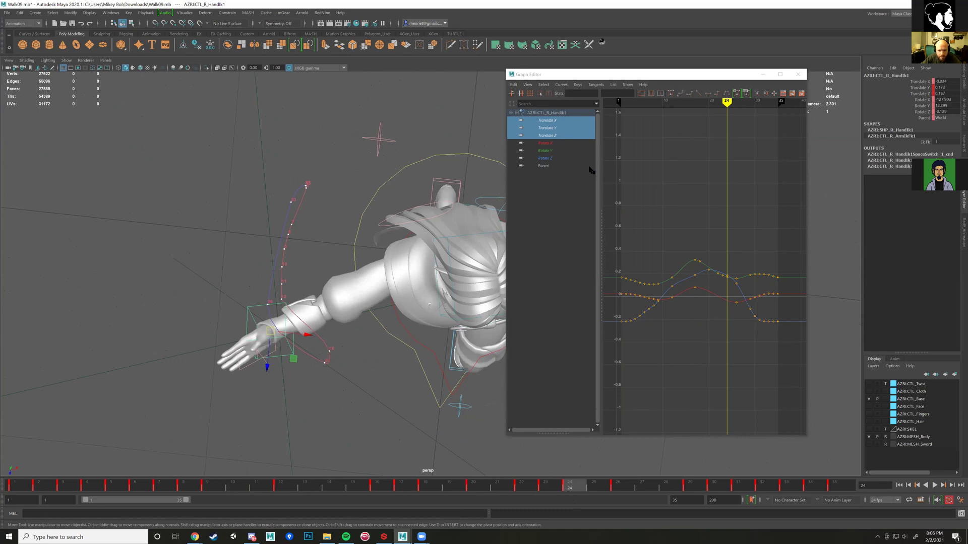
{"action": "scroll", "coordinate": [730, 272], "scroll_direction": "up", "scroll_amount": 5}
{"action": "left_click_drag", "start_coordinate": [735, 267], "coordinate": [753, 293]}
{"action": "left_click", "coordinate": [753, 293]}
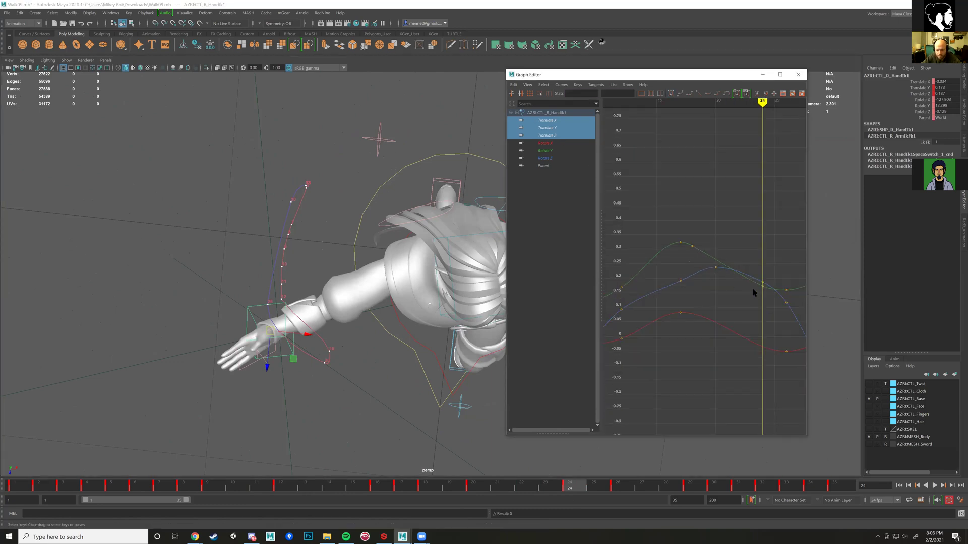
- Move the right hand IK control toward the body along X at frame 24 to about -0.02 and at frame 26, and replay the cycle
{"action": "left_click_drag", "start_coordinate": [307, 336], "coordinate": [312, 335]}
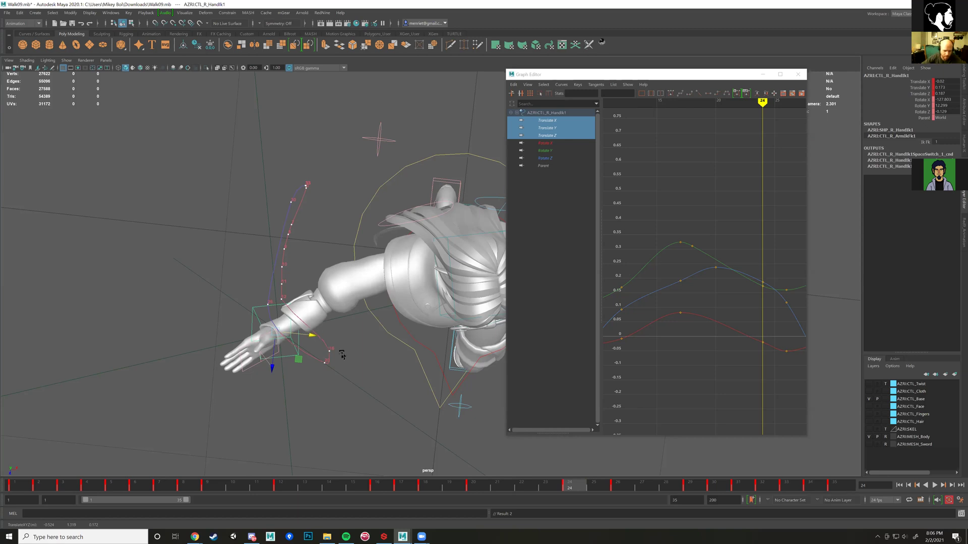
{"action": "left_click_drag", "start_coordinate": [574, 488], "coordinate": [617, 488]}
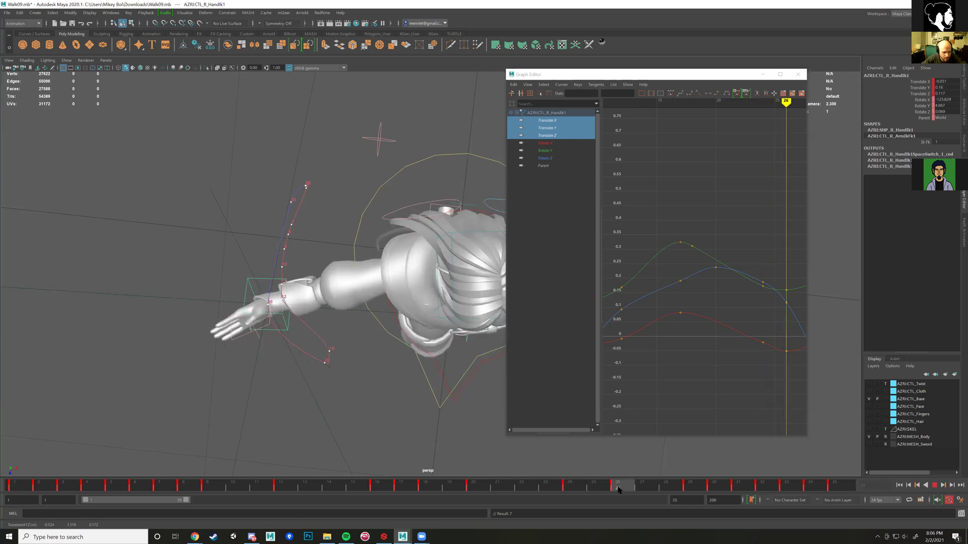
{"action": "left_click_drag", "start_coordinate": [299, 312], "coordinate": [307, 312]}
{"action": "left_click_drag", "start_coordinate": [585, 488], "coordinate": [620, 485]}
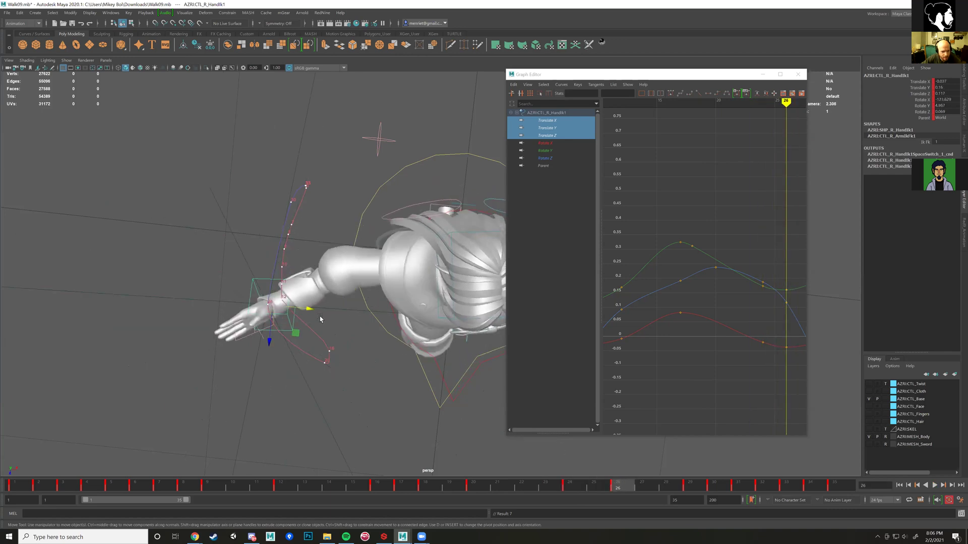
{"action": "left_click_drag", "start_coordinate": [313, 313], "coordinate": [317, 314]}
{"action": "key", "text": "alt+v"}
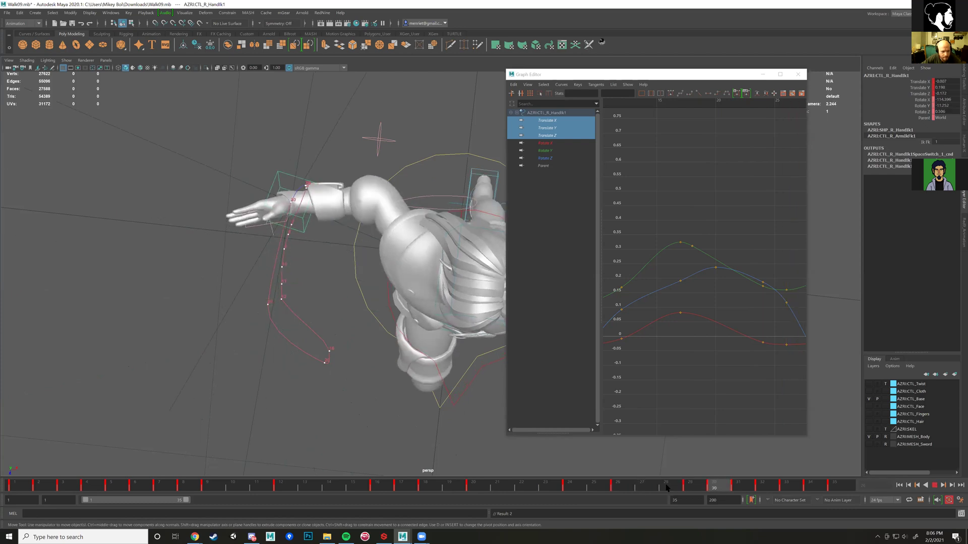
{"action": "left_click", "coordinate": [431, 485]}
{"action": "left_click_drag", "start_coordinate": [431, 464], "coordinate": [437, 339], "text": "alt"}
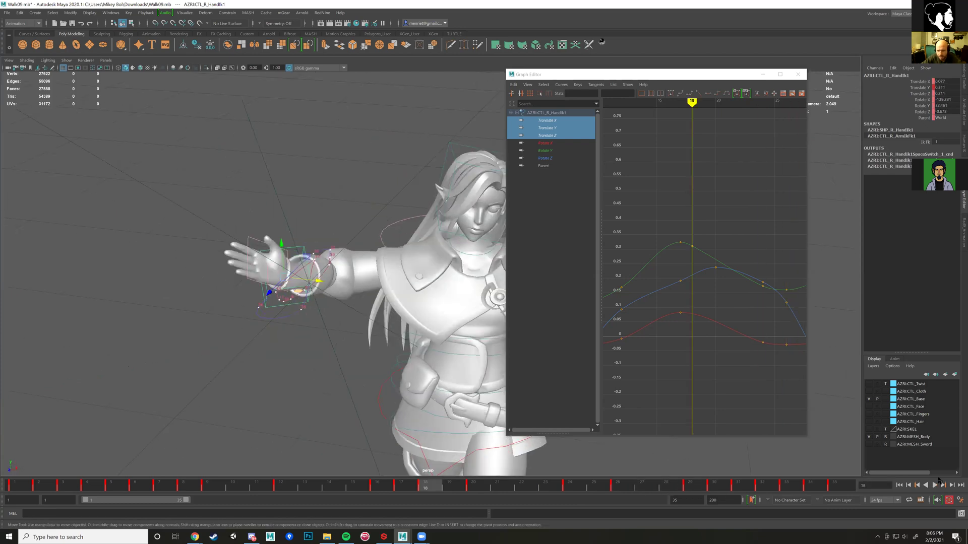
{"action": "key", "text": "alt+v"}
{"action": "left_click", "coordinate": [934, 485]}
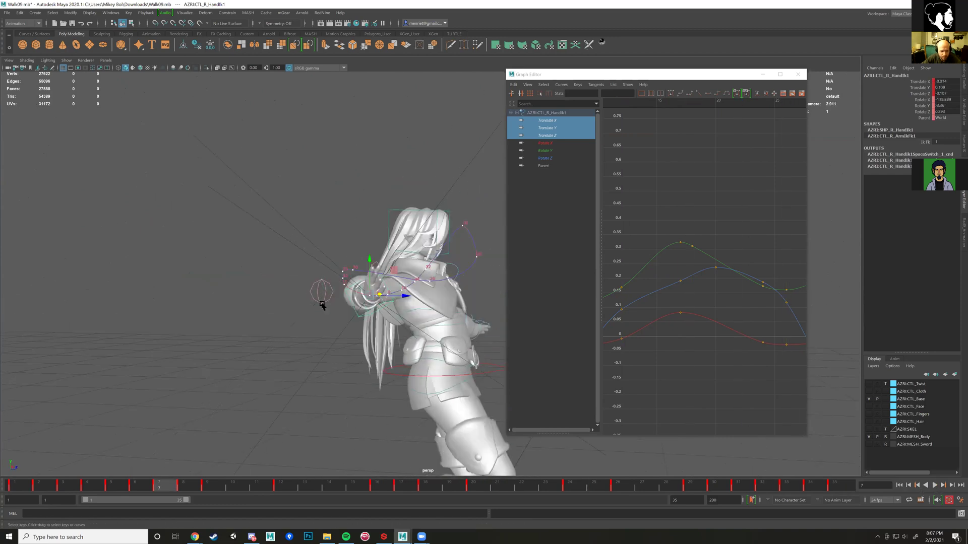
- Select the right arm's pole vector control, play back the cycle, and lower the control at frame 1
{"action": "left_click", "coordinate": [321, 304]}
{"action": "key", "text": "alt+v"}
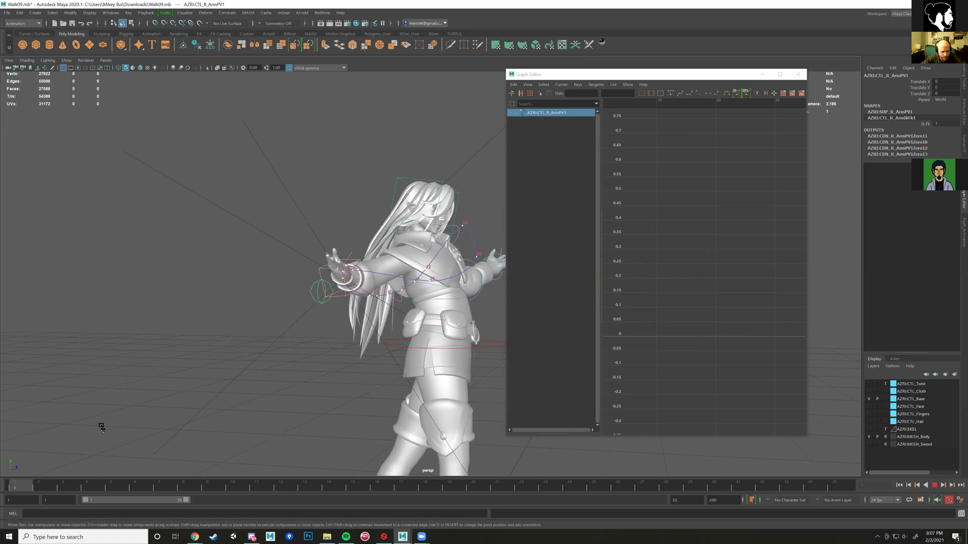
{"action": "key", "text": "alt+v"}
{"action": "left_click_drag", "start_coordinate": [252, 361], "coordinate": [275, 360], "text": "alt"}
{"action": "right_click_drag", "start_coordinate": [274, 361], "coordinate": [275, 395], "text": "alt"}
{"action": "left_click_drag", "start_coordinate": [275, 395], "coordinate": [279, 391], "text": "alt"}
{"action": "left_click_drag", "start_coordinate": [311, 299], "coordinate": [318, 354]}
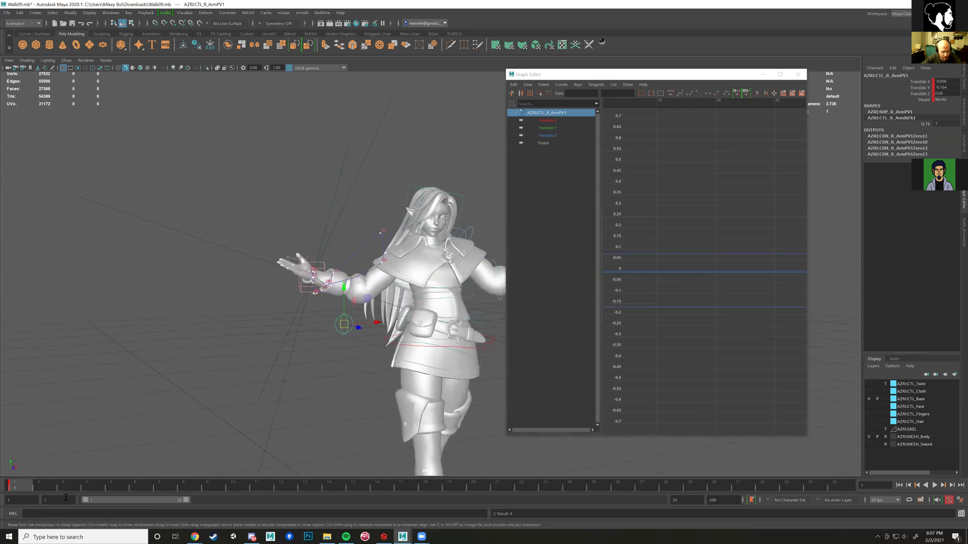
- Copy the pole vector control's key from frame 1 and paste it at frame 35 to loop the cycle
{"action": "right_click", "coordinate": [31, 487]}
{"action": "left_click", "coordinate": [76, 317]}
{"action": "right_click", "coordinate": [834, 487]}
{"action": "mouse_move", "coordinate": [861, 328]}
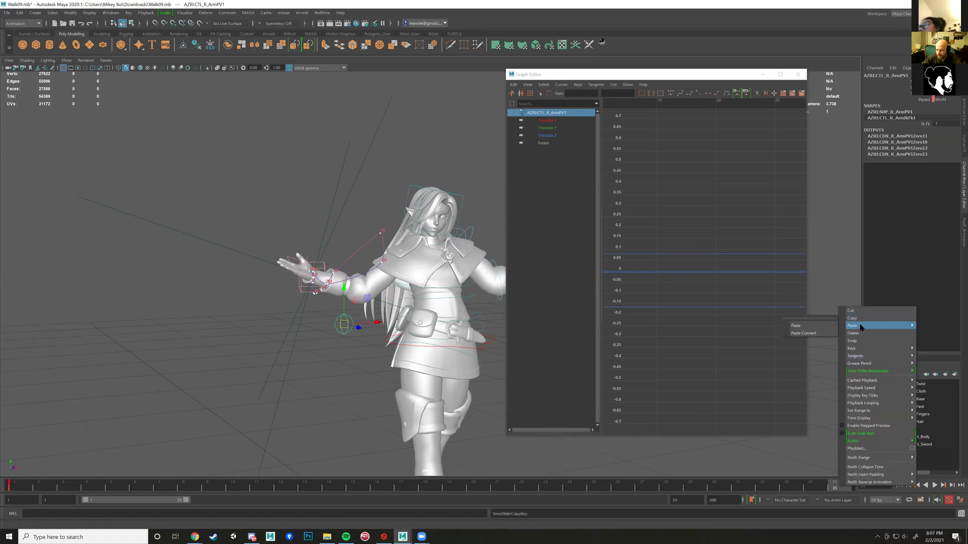
{"action": "left_click", "coordinate": [805, 326]}
- Reposition the right arm pole vector at frame 8, move it to about -0.32 in Y and 0.33 in Z at frame 20, and replay
{"action": "left_click_drag", "start_coordinate": [16, 493], "coordinate": [190, 489]}
{"action": "left_click_drag", "start_coordinate": [267, 432], "coordinate": [401, 345], "text": "alt"}
{"action": "left_click_drag", "start_coordinate": [177, 486], "coordinate": [465, 504]}
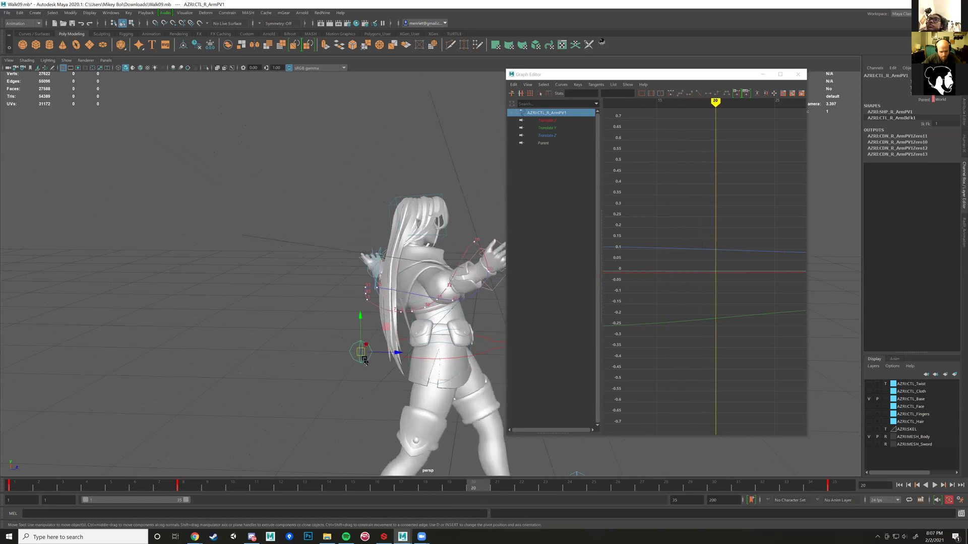
{"action": "left_click_drag", "start_coordinate": [409, 369], "coordinate": [425, 379]}
{"action": "left_click_drag", "start_coordinate": [425, 380], "coordinate": [348, 384], "text": "alt"}
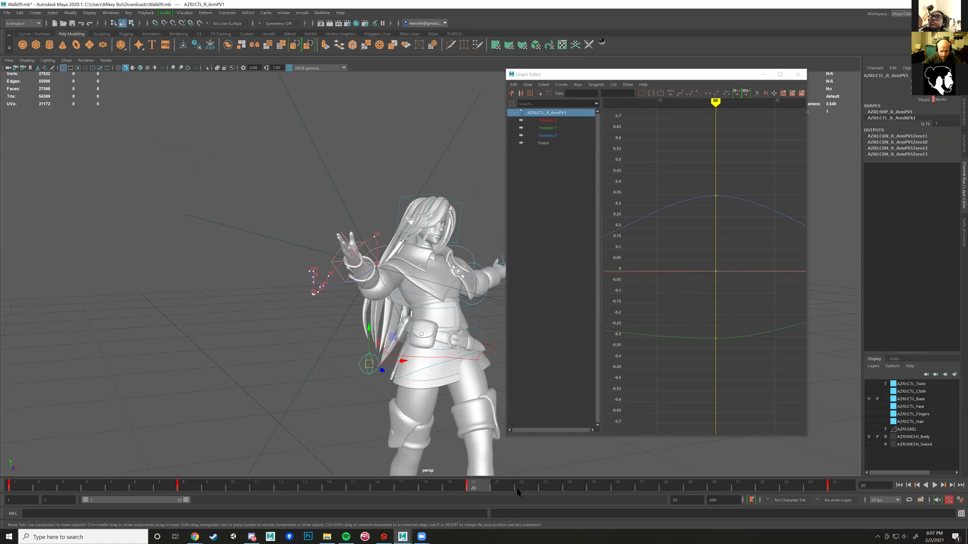
{"action": "key", "text": "alt+v"}
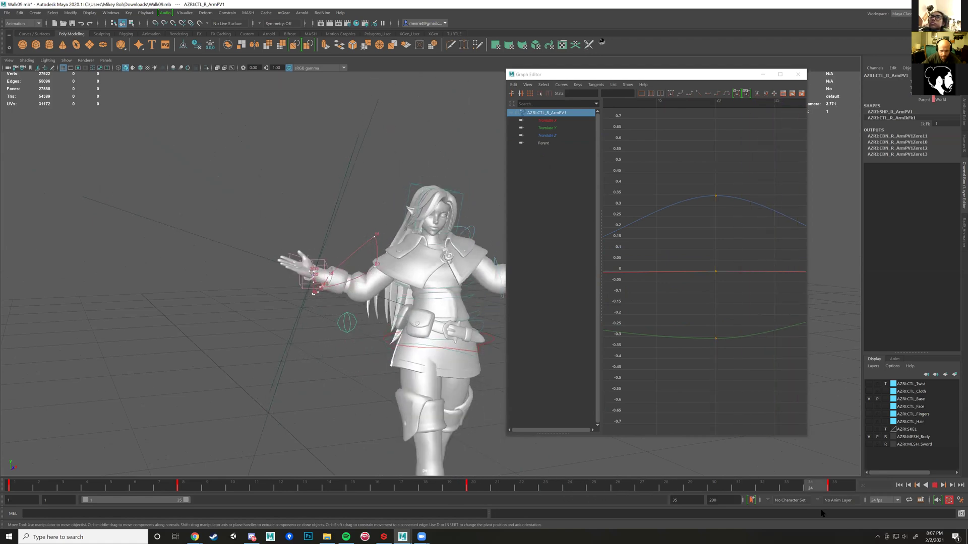
{"action": "key", "text": "alt+v"}
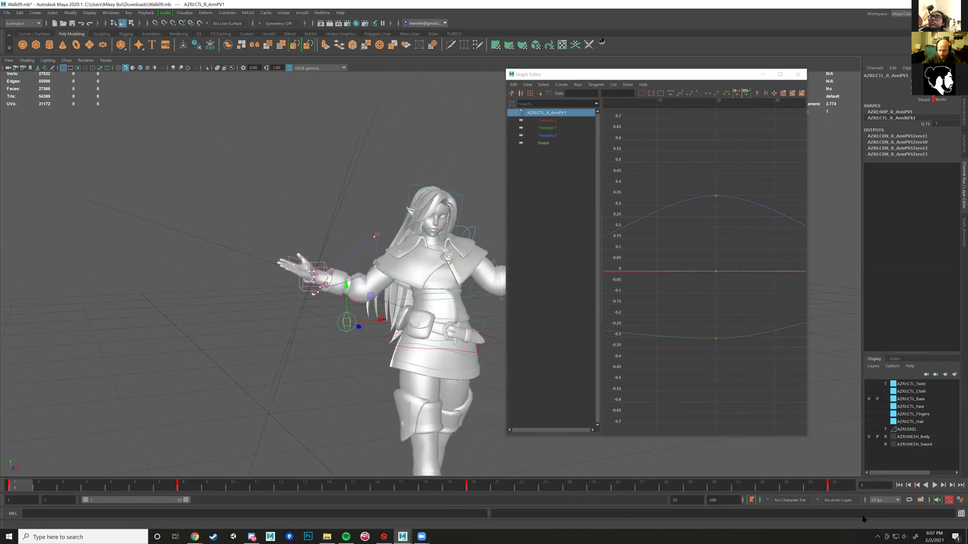
- Play back the walk cycle from the side, up close and at full-body distance, to examine the right elbow's motion
{"action": "left_click", "coordinate": [934, 486]}
{"action": "left_click_drag", "start_coordinate": [321, 335], "coordinate": [396, 356], "text": "alt"}
{"action": "scroll", "coordinate": [393, 353], "scroll_direction": "up", "scroll_amount": 3}
{"action": "middle_click_drag", "start_coordinate": [393, 353], "coordinate": [362, 308], "text": "alt"}
{"action": "left_click_drag", "start_coordinate": [361, 309], "coordinate": [426, 309], "text": "alt"}
{"action": "scroll", "coordinate": [426, 309], "scroll_direction": "down", "scroll_amount": 7}
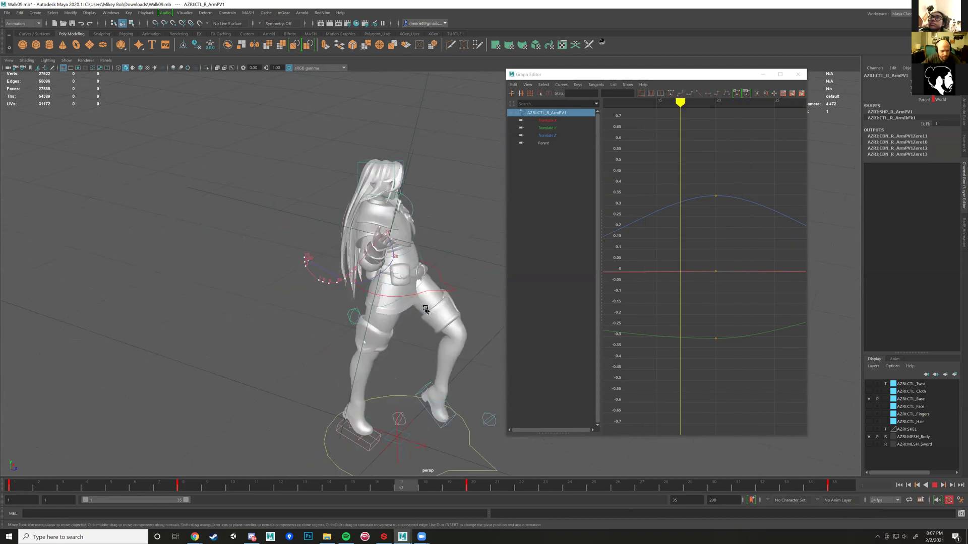
{"action": "left_click", "coordinate": [935, 485]}
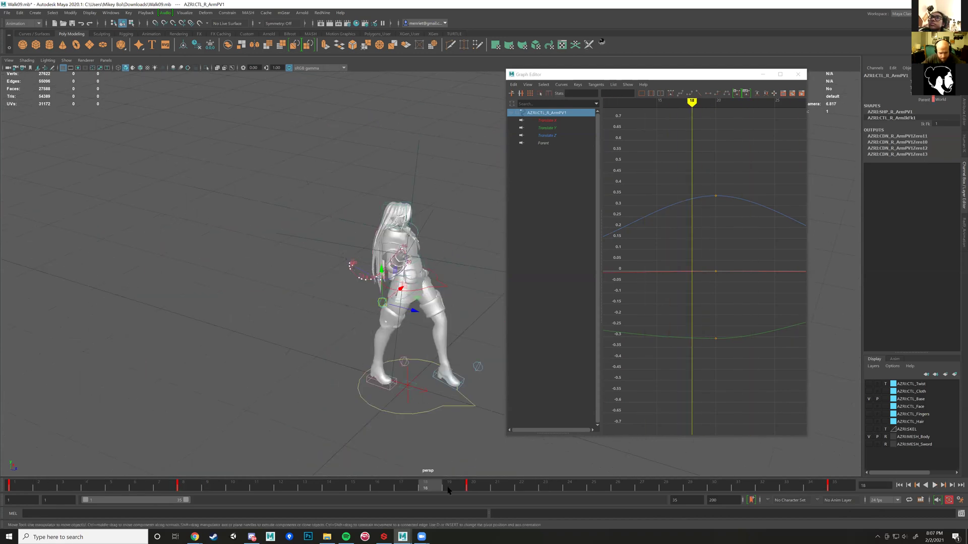
{"action": "key", "text": "alt+v"}
{"action": "key", "text": "alt+v"}
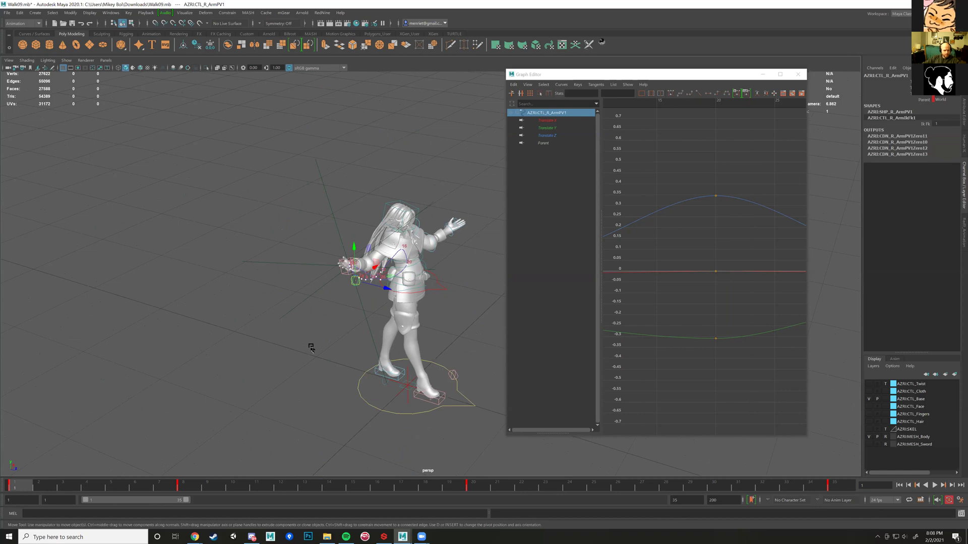
- Replay the cycle from above and from the front to examine the arm swing, and select the control ring around the waist
{"action": "key", "text": "alt+v"}
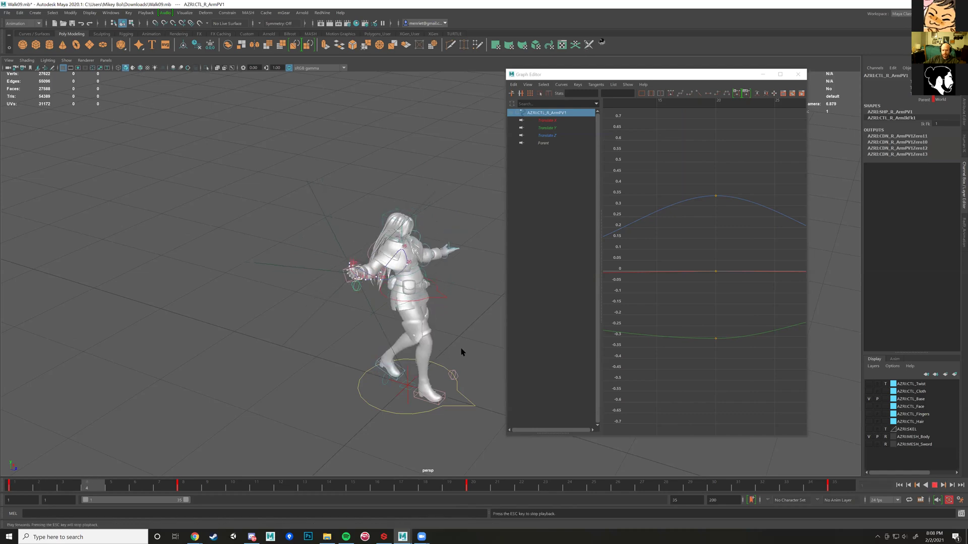
{"action": "scroll", "coordinate": [448, 335], "scroll_direction": "up", "scroll_amount": 6}
{"action": "left_click_drag", "start_coordinate": [444, 329], "coordinate": [433, 385], "text": "alt"}
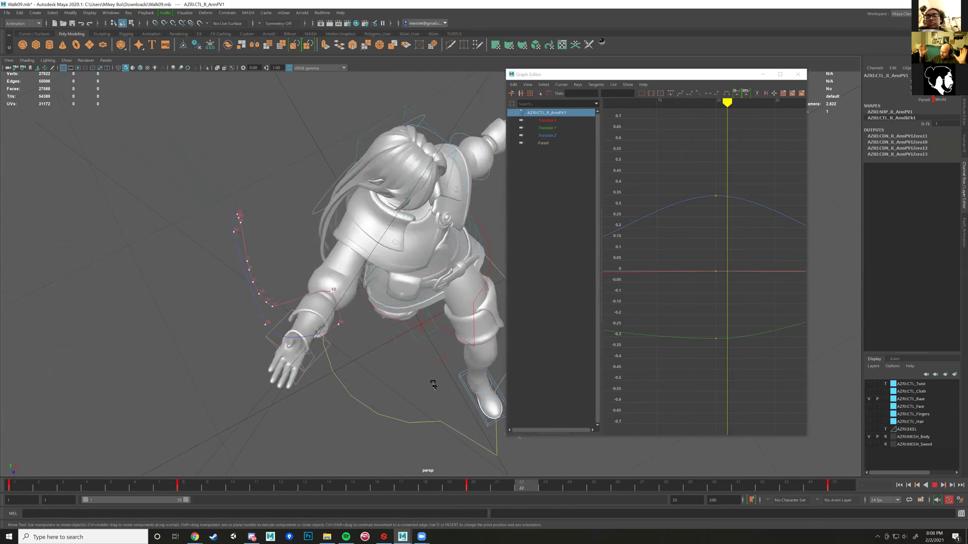
{"action": "scroll", "coordinate": [707, 264], "scroll_direction": "down", "scroll_amount": 5}
{"action": "left_click_drag", "start_coordinate": [392, 340], "coordinate": [419, 340], "text": "alt"}
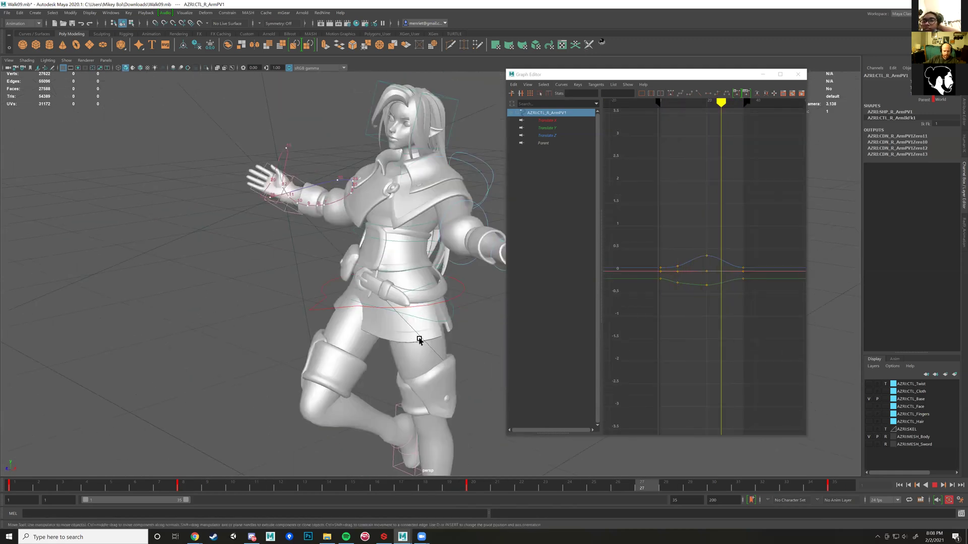
{"action": "middle_click_drag", "start_coordinate": [419, 341], "coordinate": [404, 296], "text": "alt"}
{"action": "right_click_drag", "start_coordinate": [404, 296], "coordinate": [426, 288], "text": "alt"}
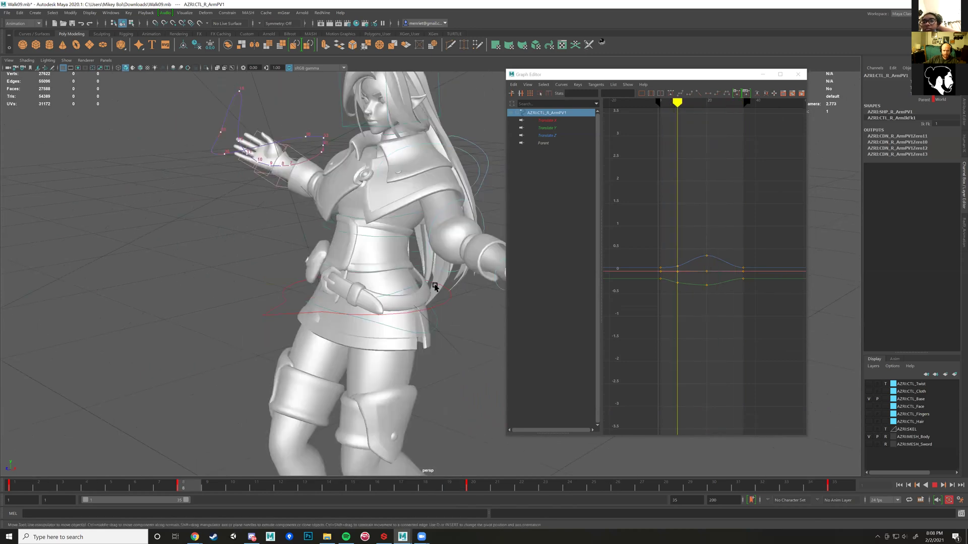
{"action": "left_click", "coordinate": [935, 487]}
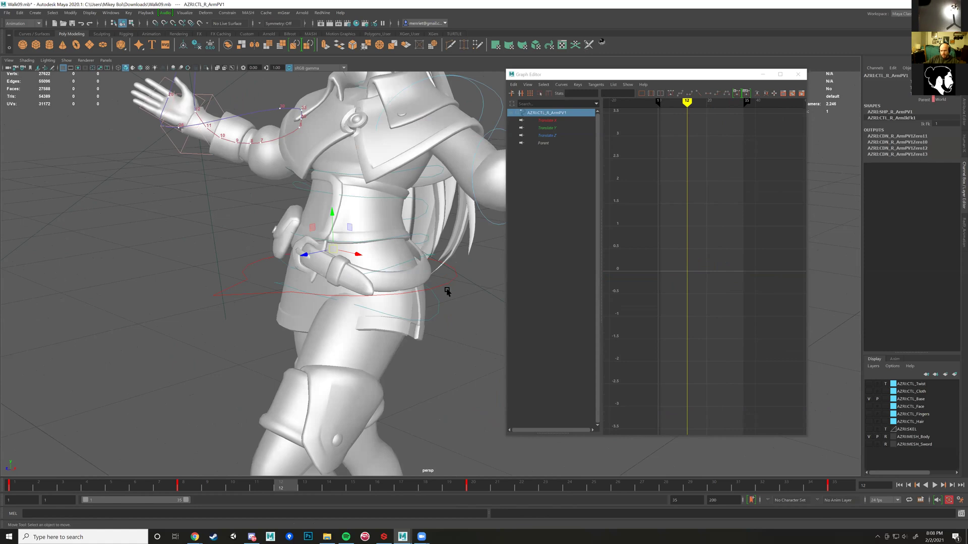
{"action": "left_click", "coordinate": [447, 291]}
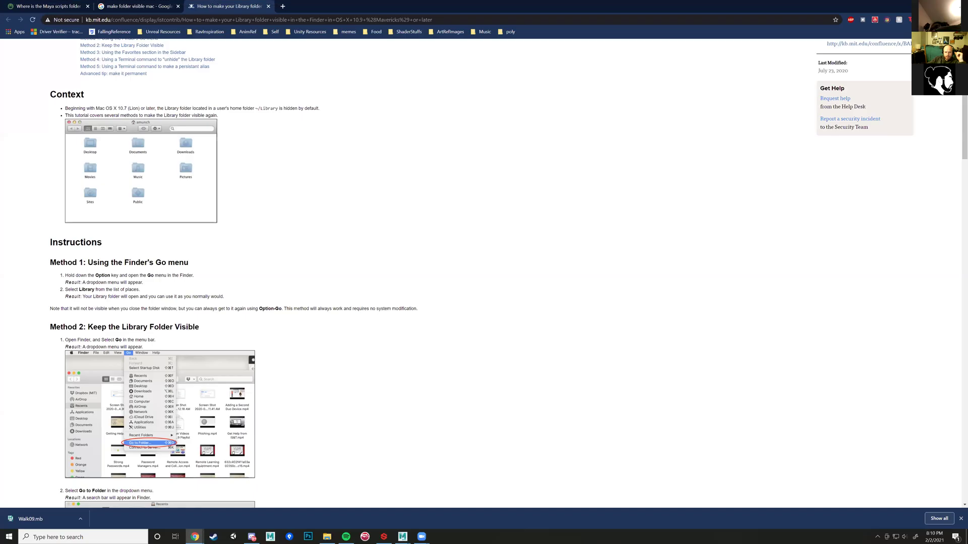
- Switch to the browser and browse the created playlists on the YouTube channel
{"action": "left_click", "coordinate": [398, 104]}
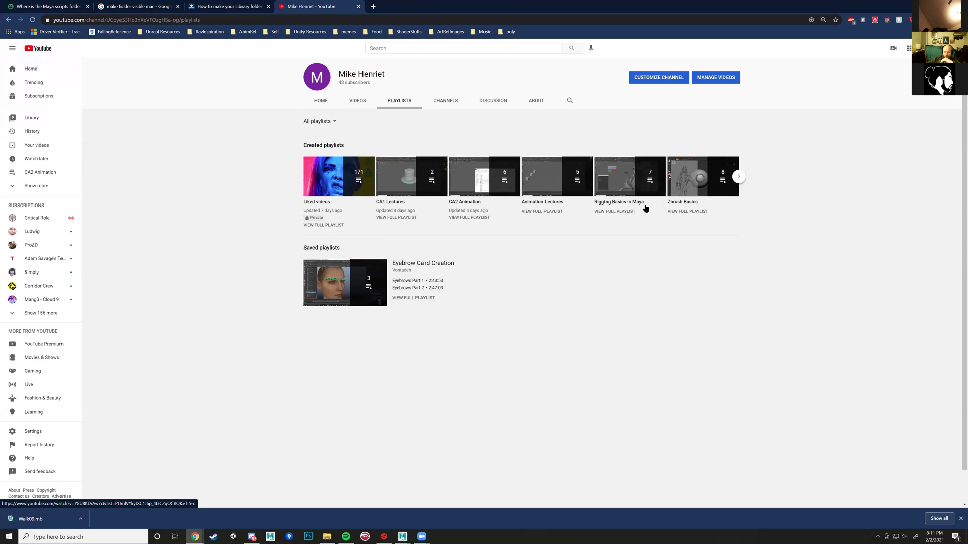
{"action": "left_click", "coordinate": [739, 177]}
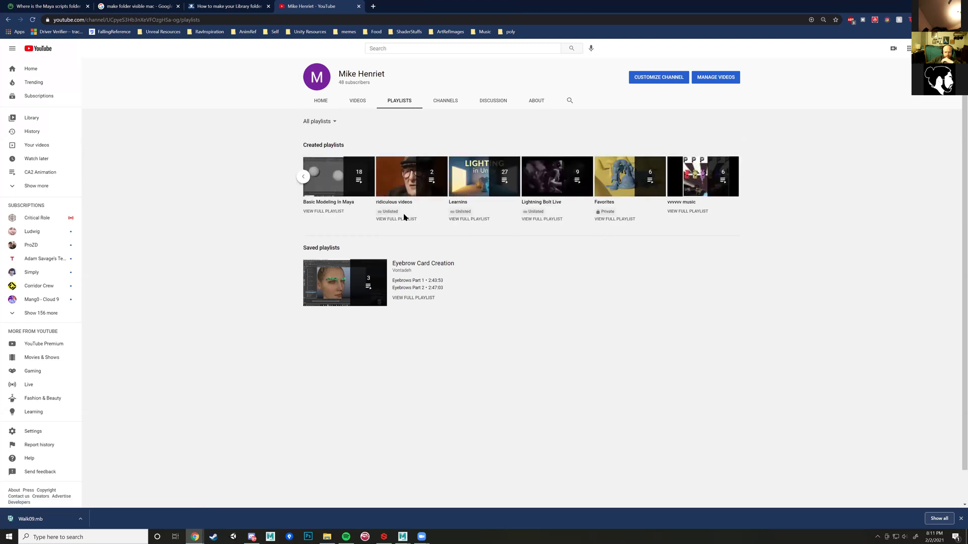
{"action": "left_click", "coordinate": [303, 177]}
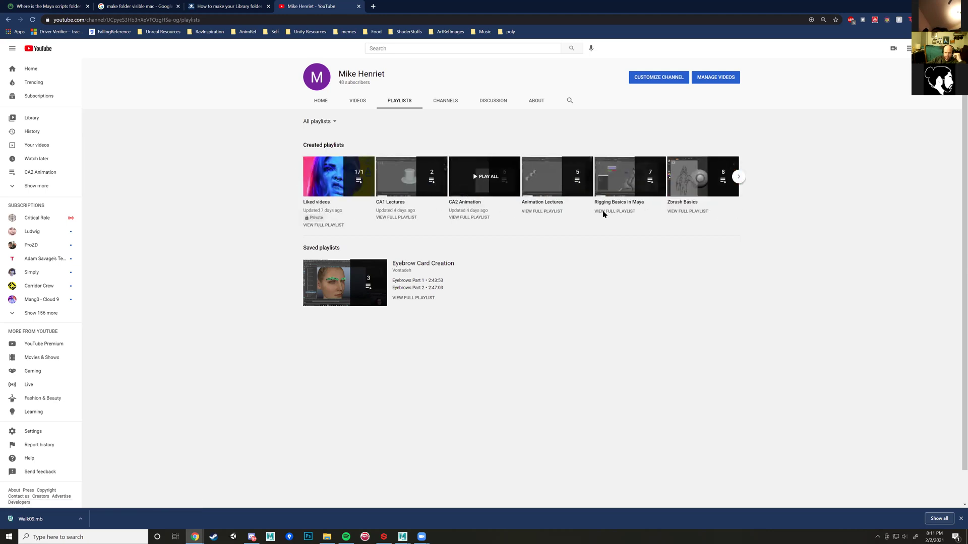